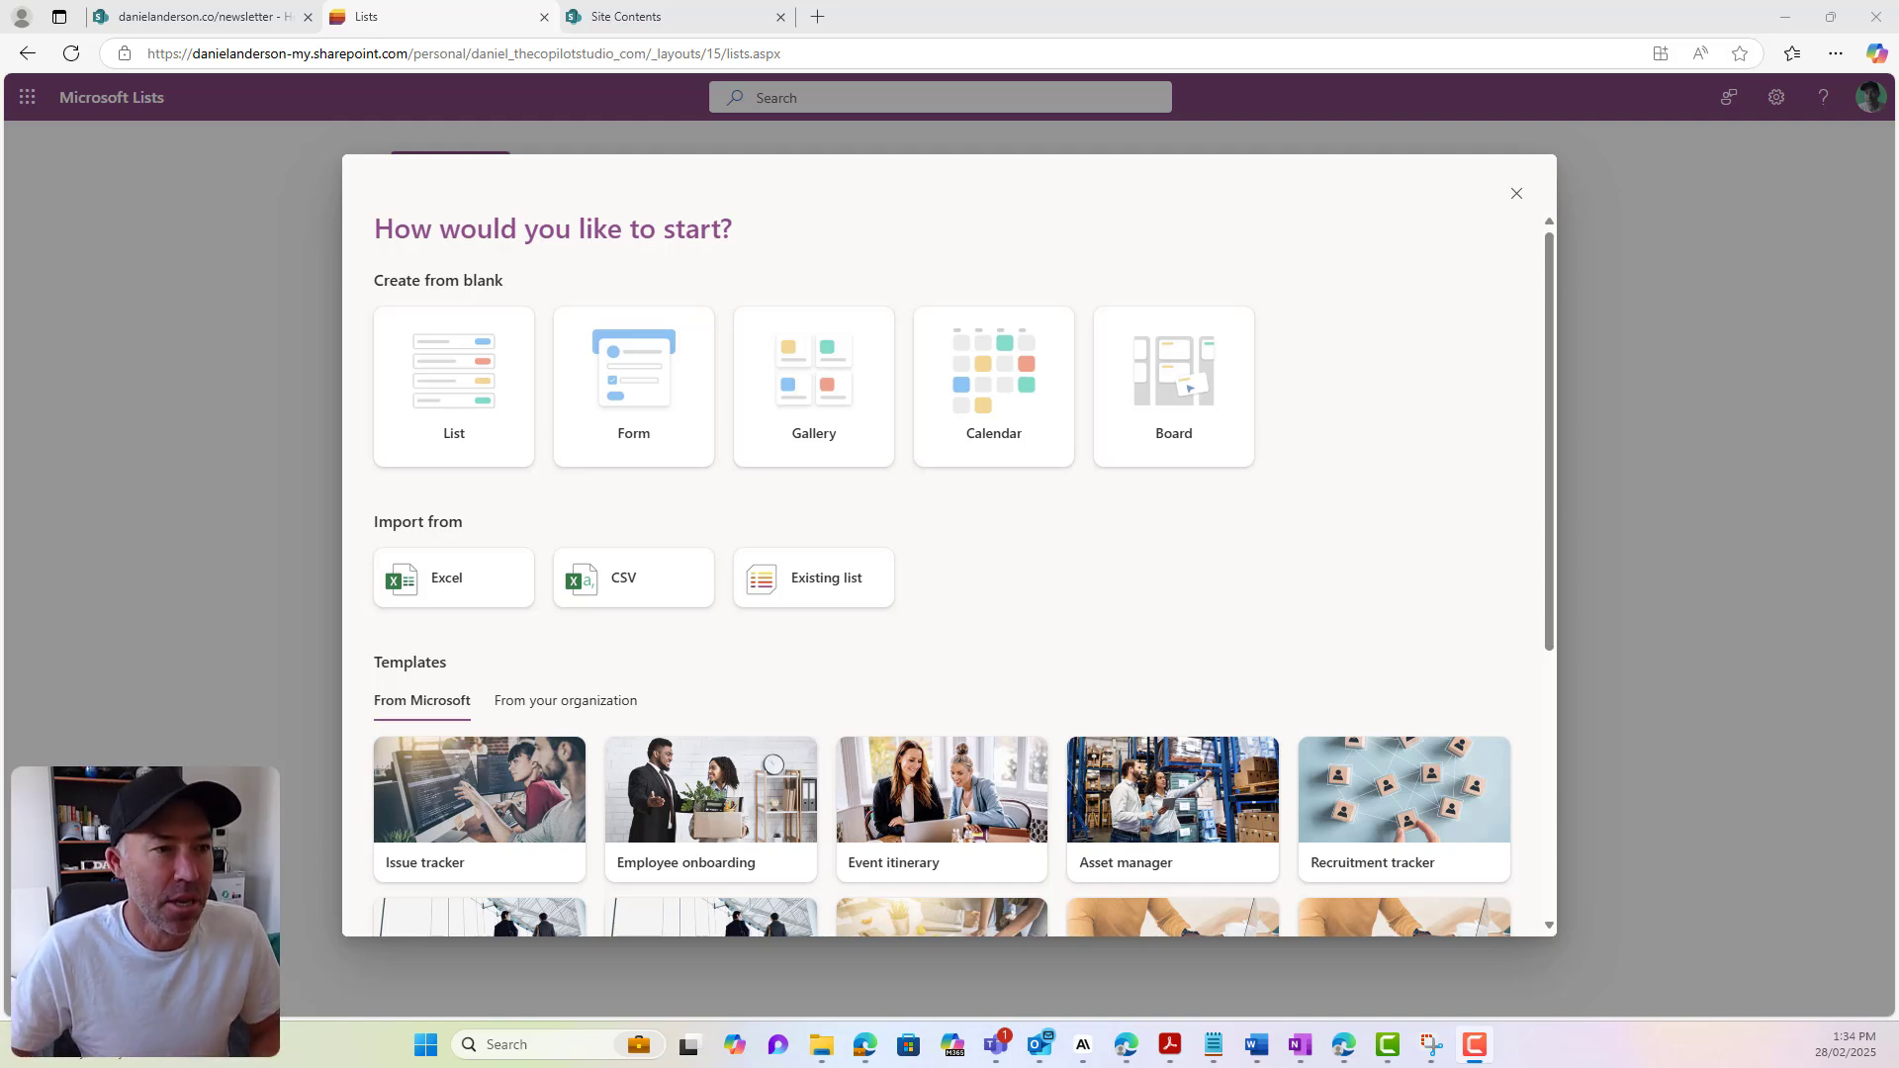
{"action": "left_click", "coordinate": [1517, 193]}
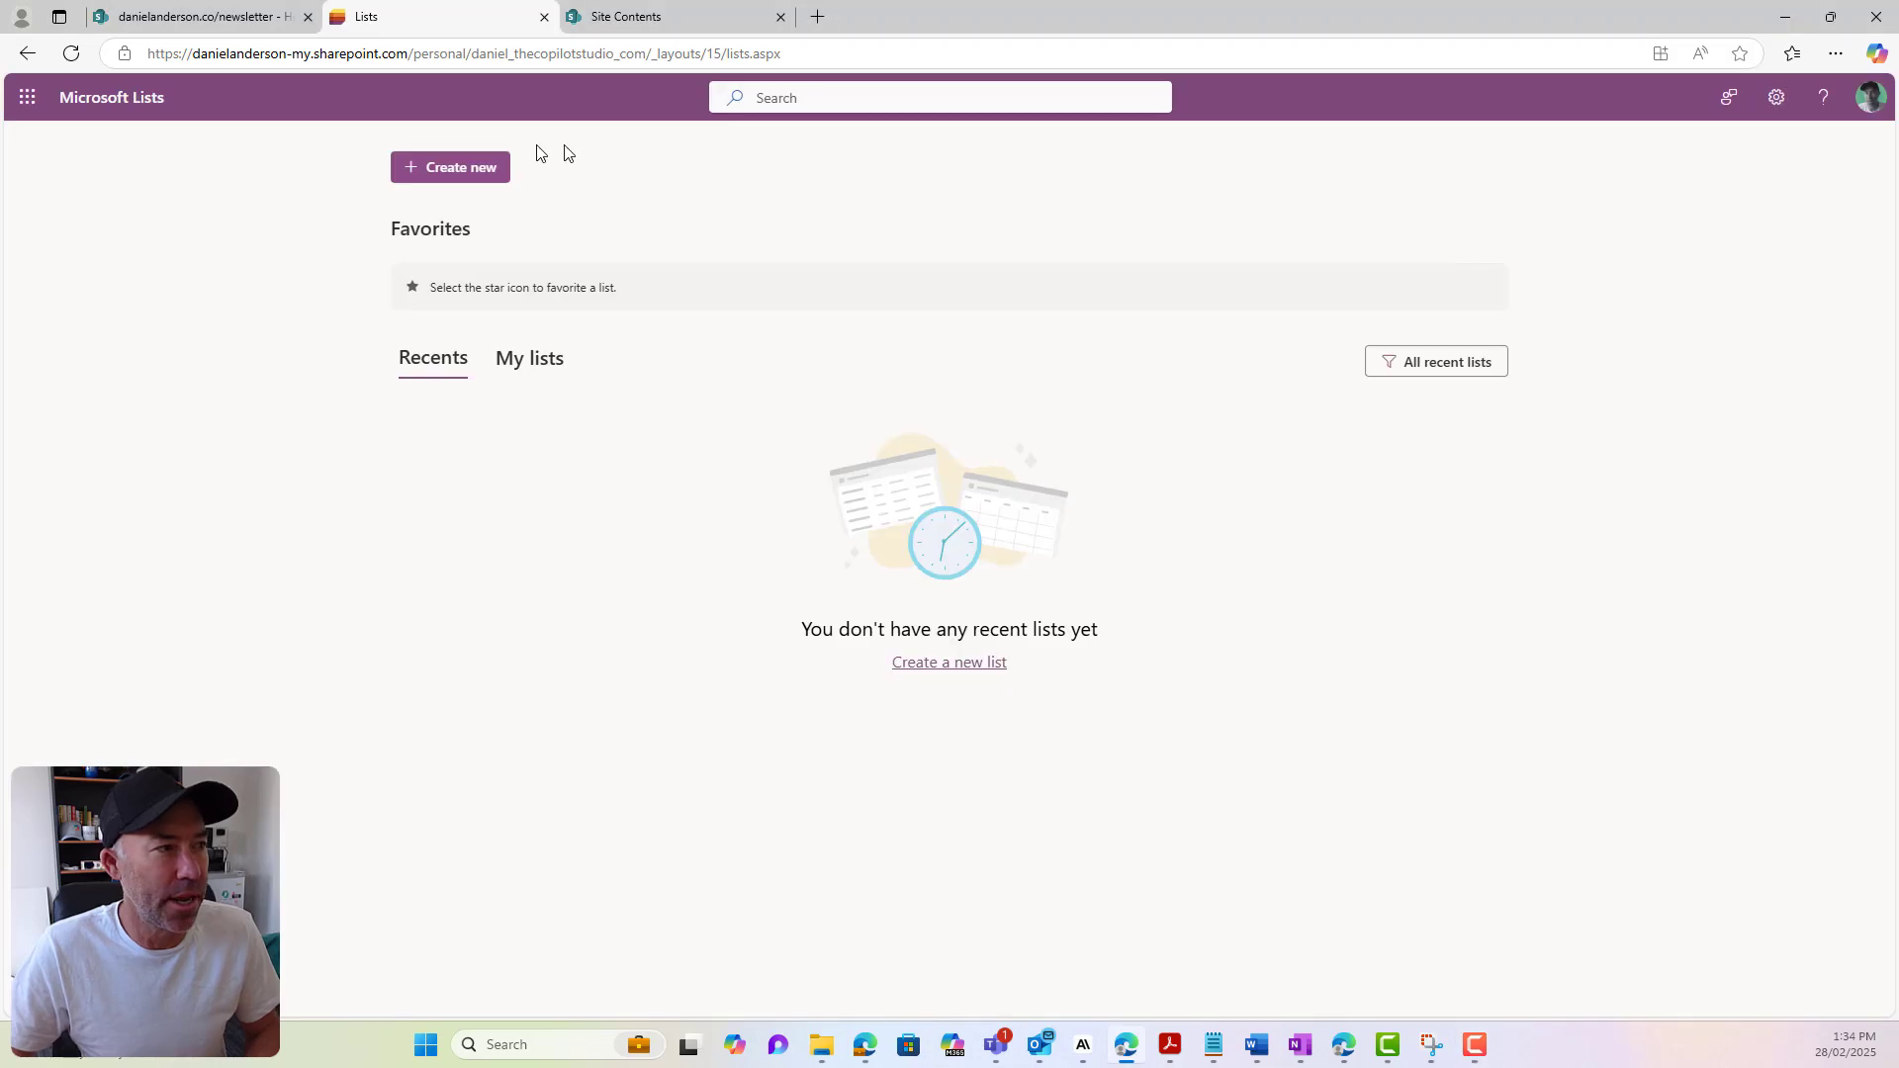
{"action": "left_click", "coordinate": [458, 176]}
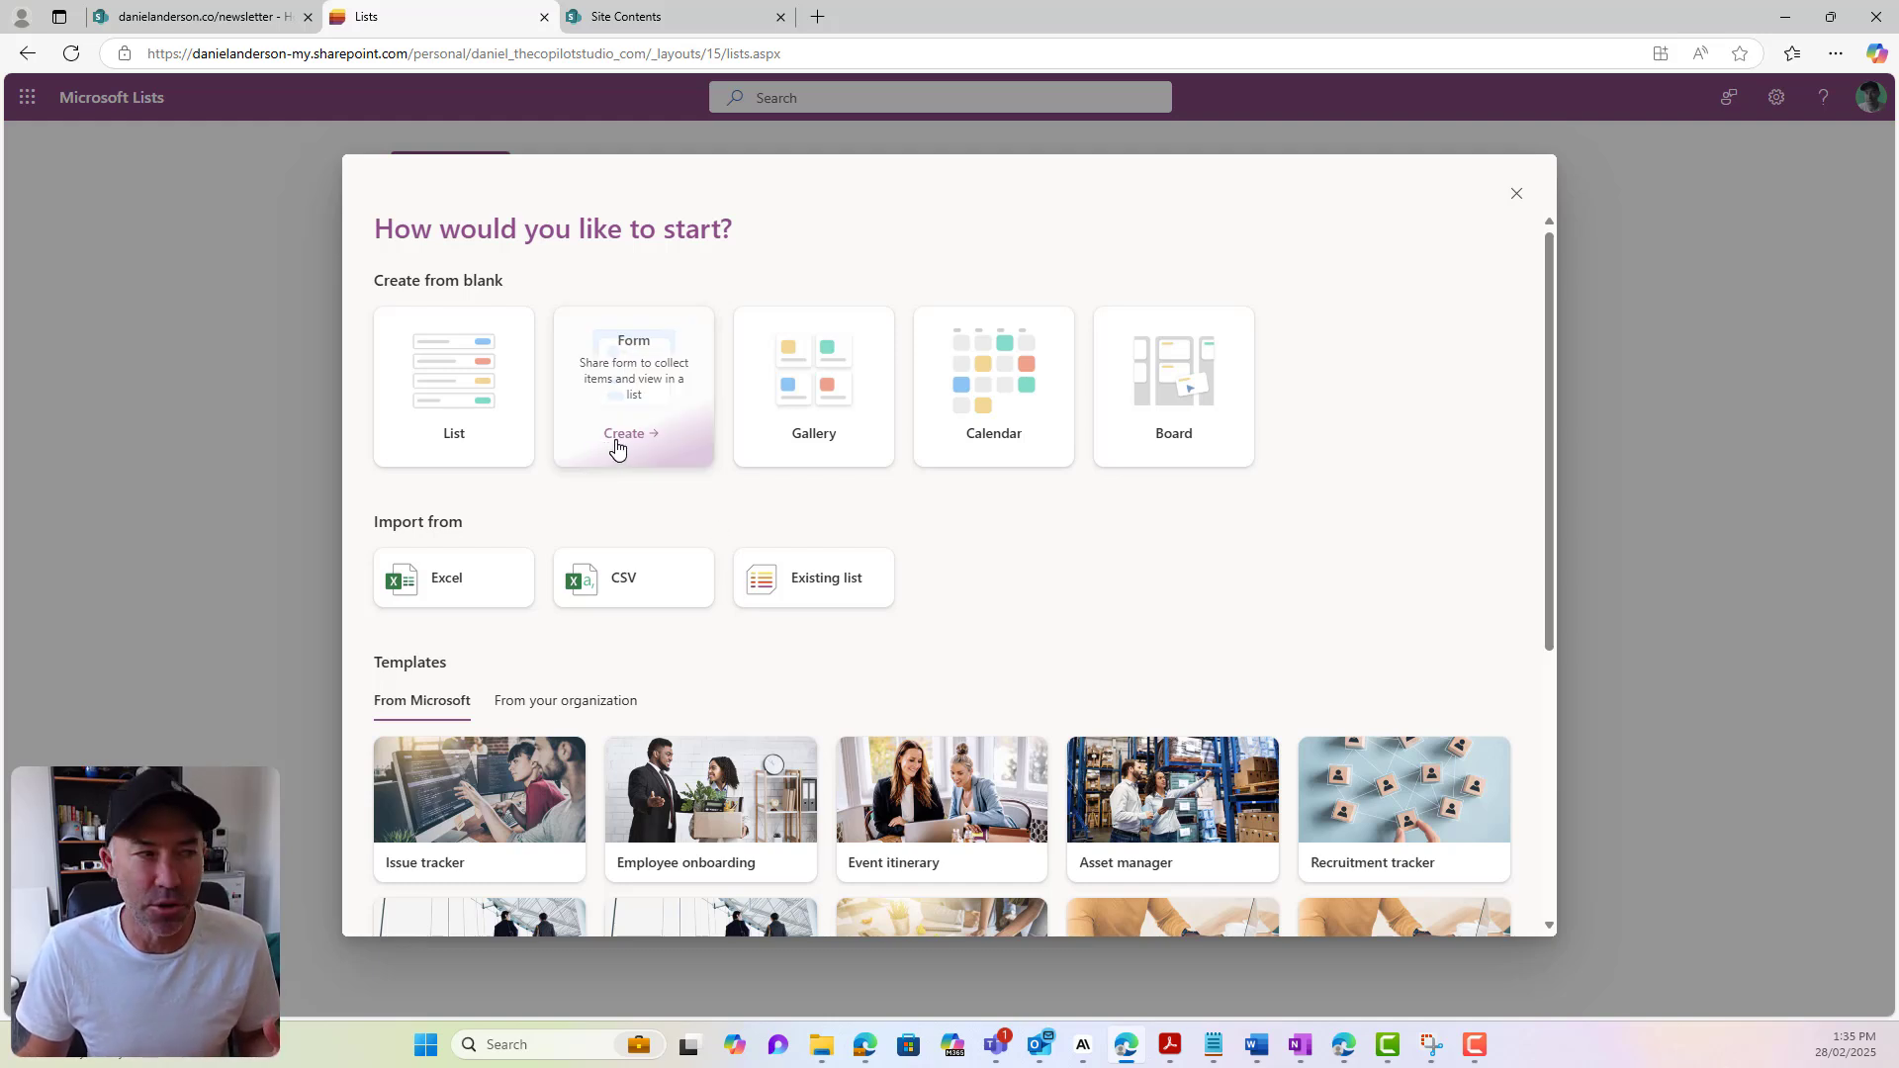
{"action": "left_click", "coordinate": [621, 439]}
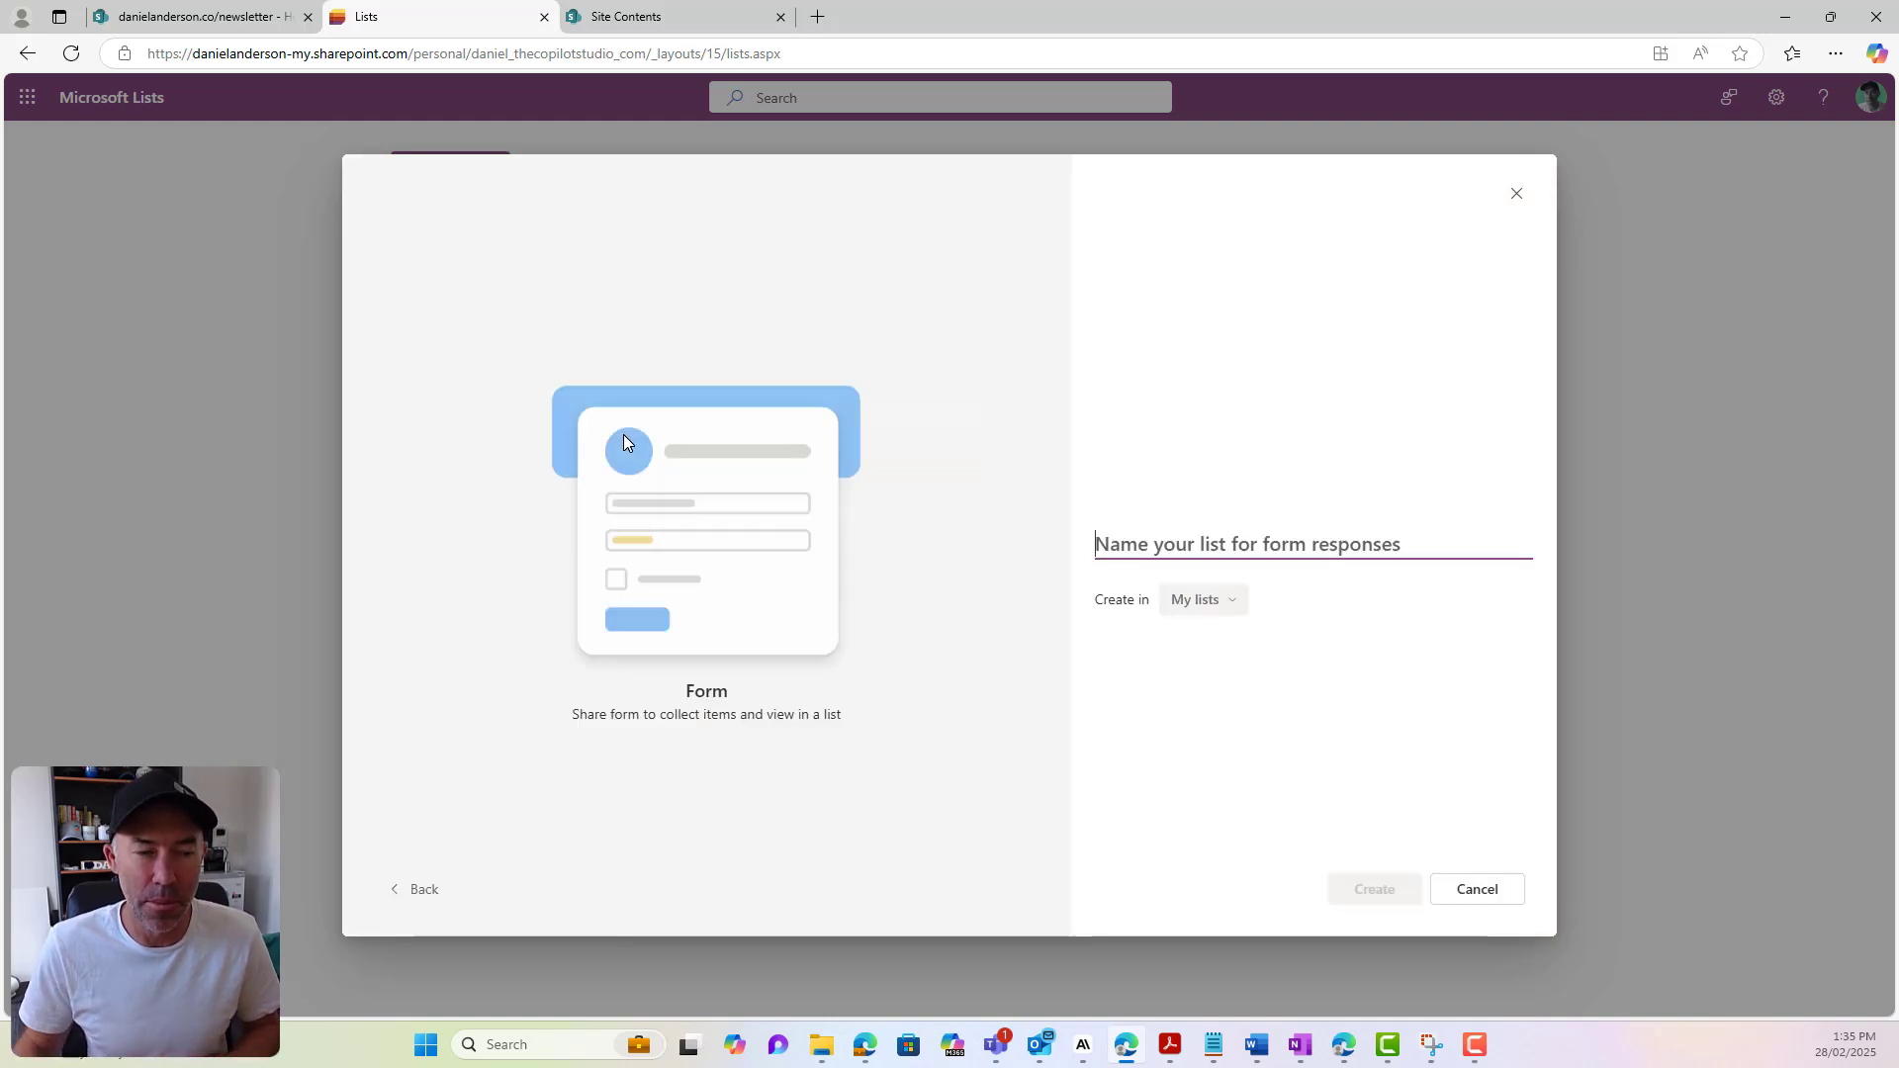
Create a form-based list named 'Expense Claim' on the newsletter site
{"action": "type", "text": "Expense Claim"}
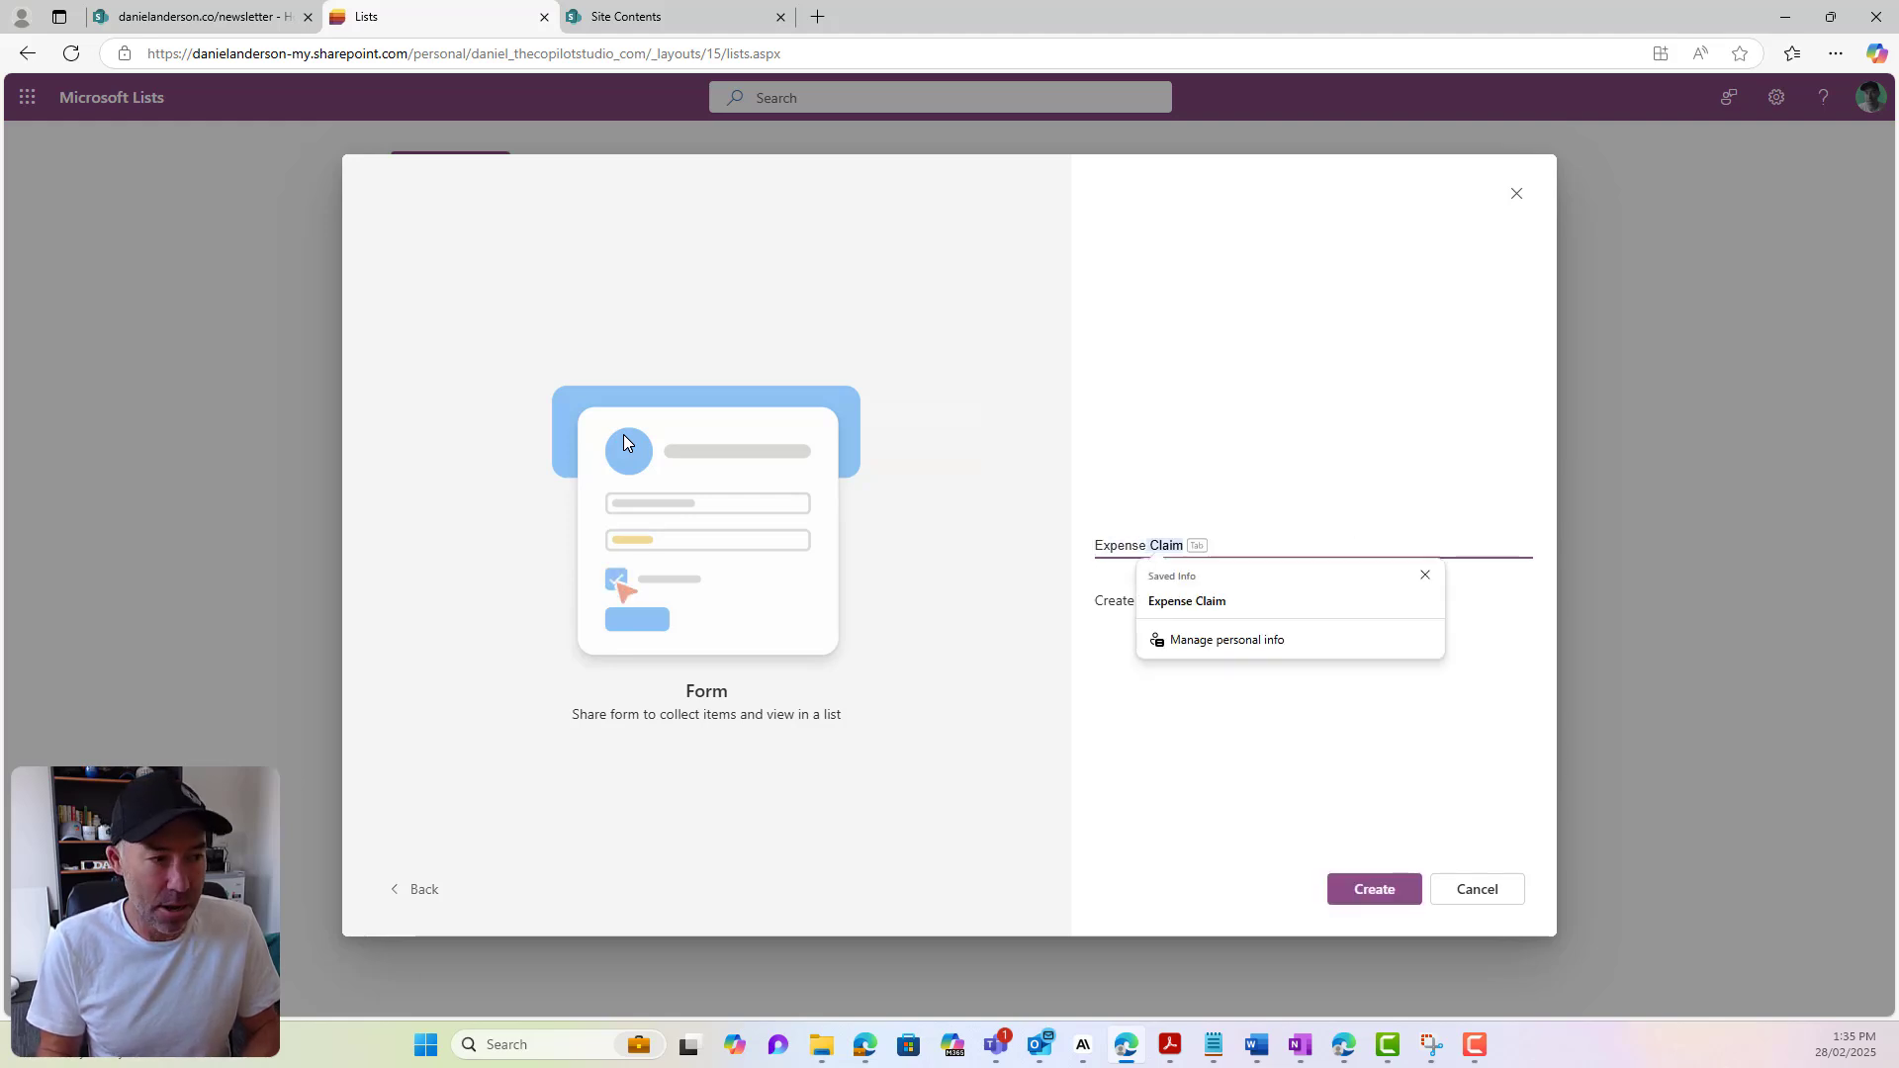
{"action": "left_click", "coordinate": [1244, 618]}
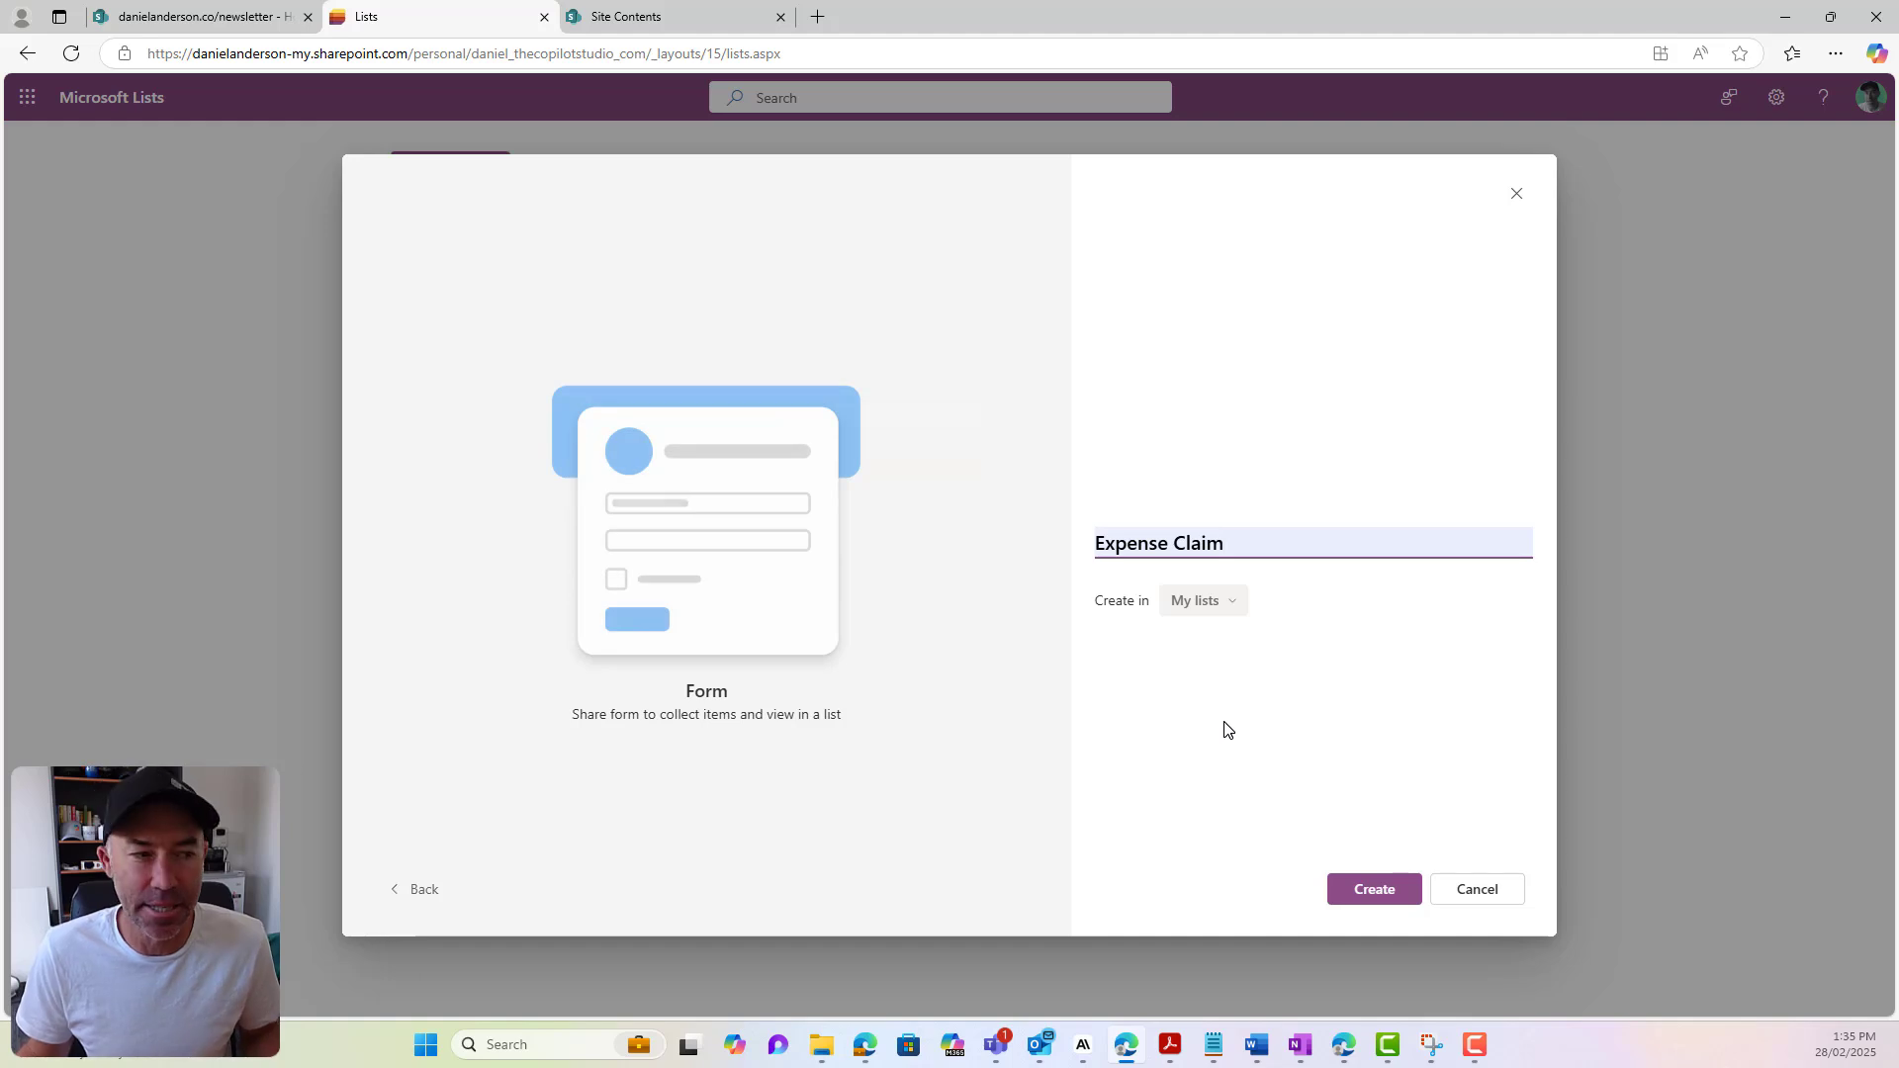
{"action": "left_click", "coordinate": [1205, 602]}
{"action": "left_click", "coordinate": [1254, 721]}
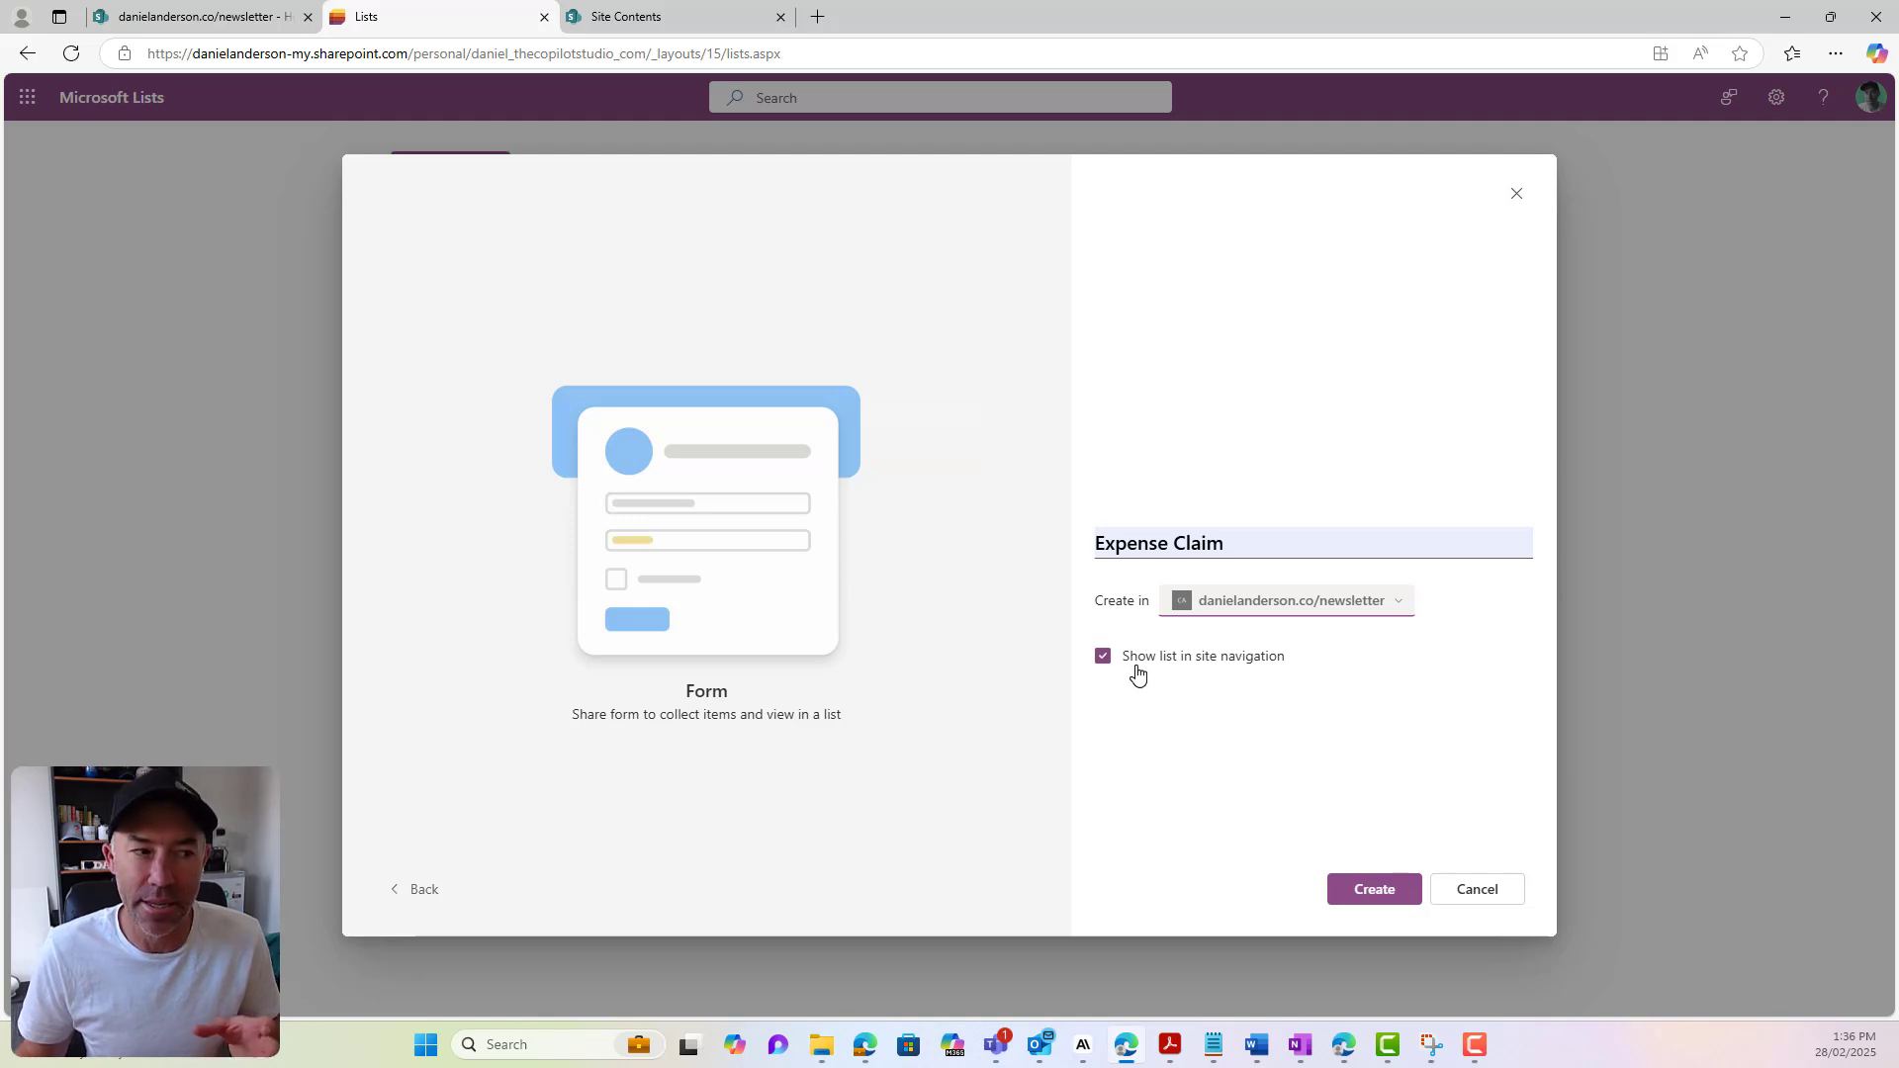
{"action": "left_click", "coordinate": [1386, 900]}
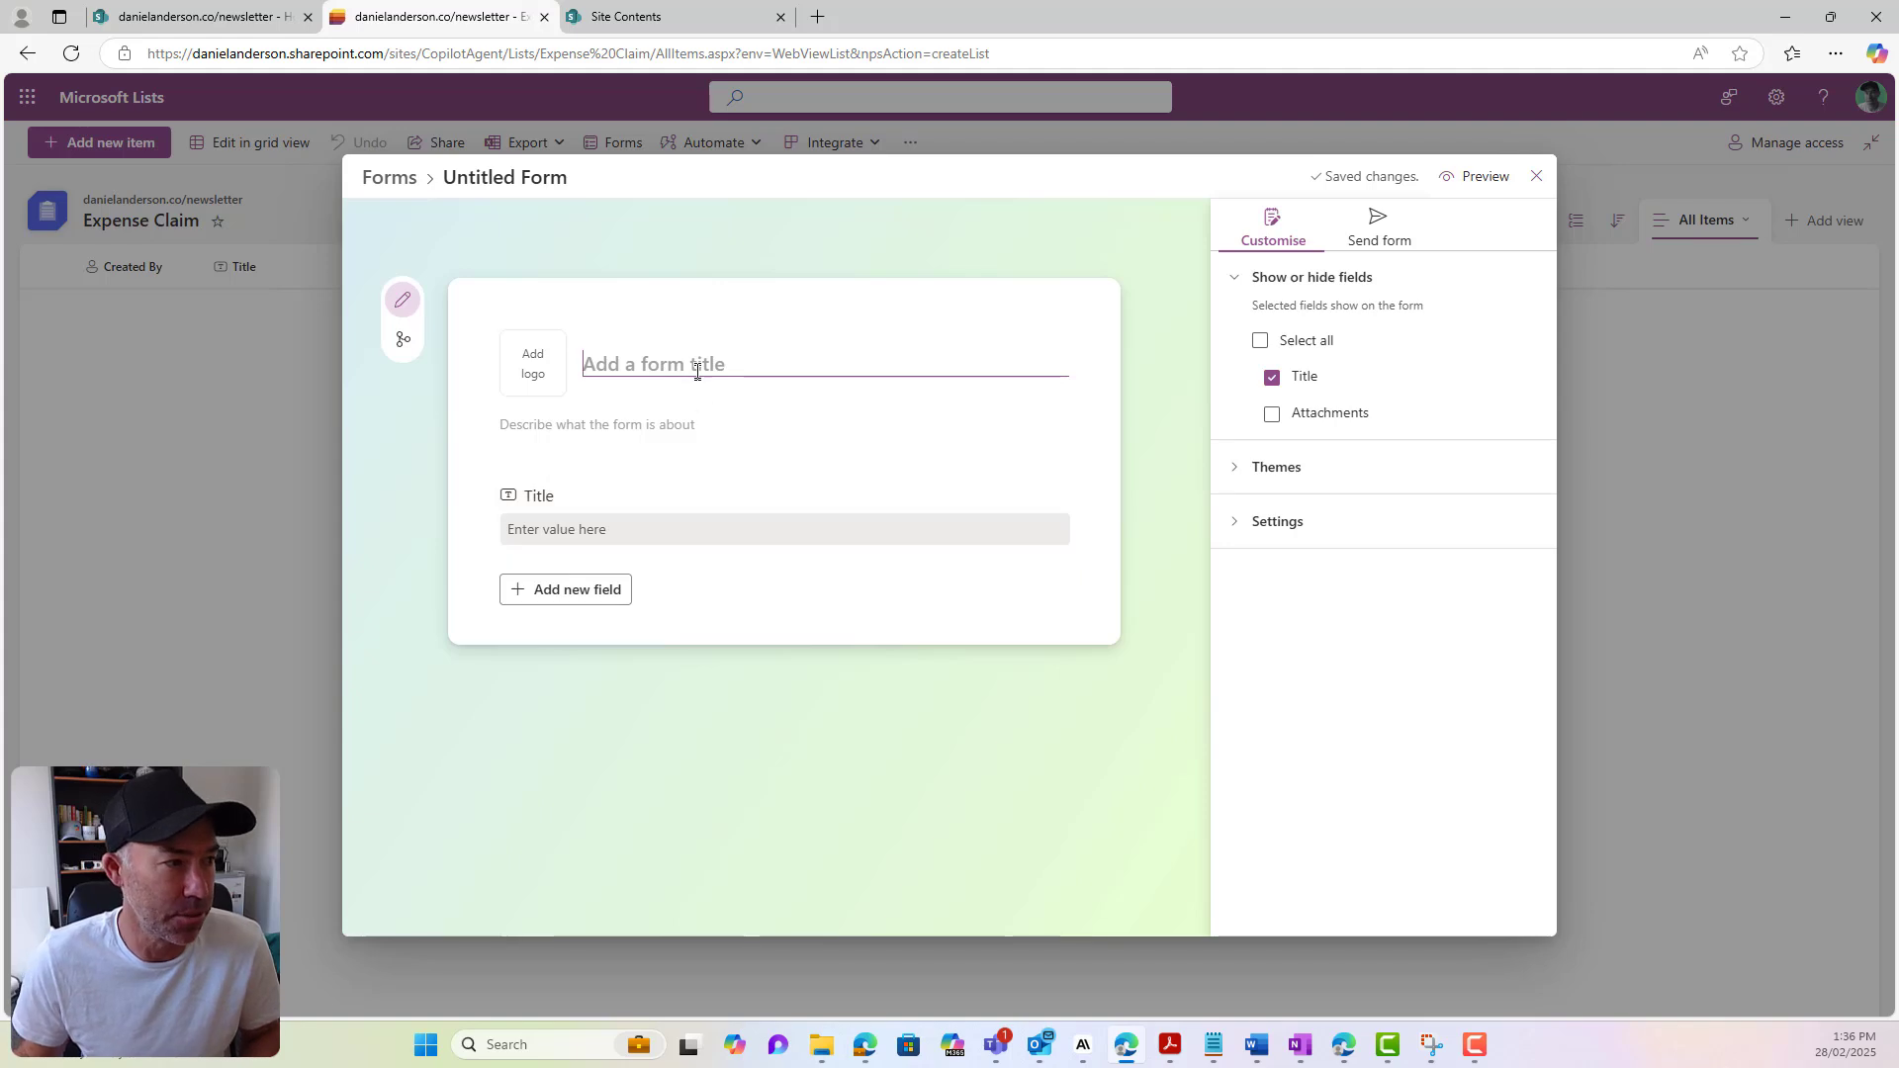
Title the form 'Expense Claim' and add a choice field named 'Expense Type'
{"action": "type", "text": "Ex"}
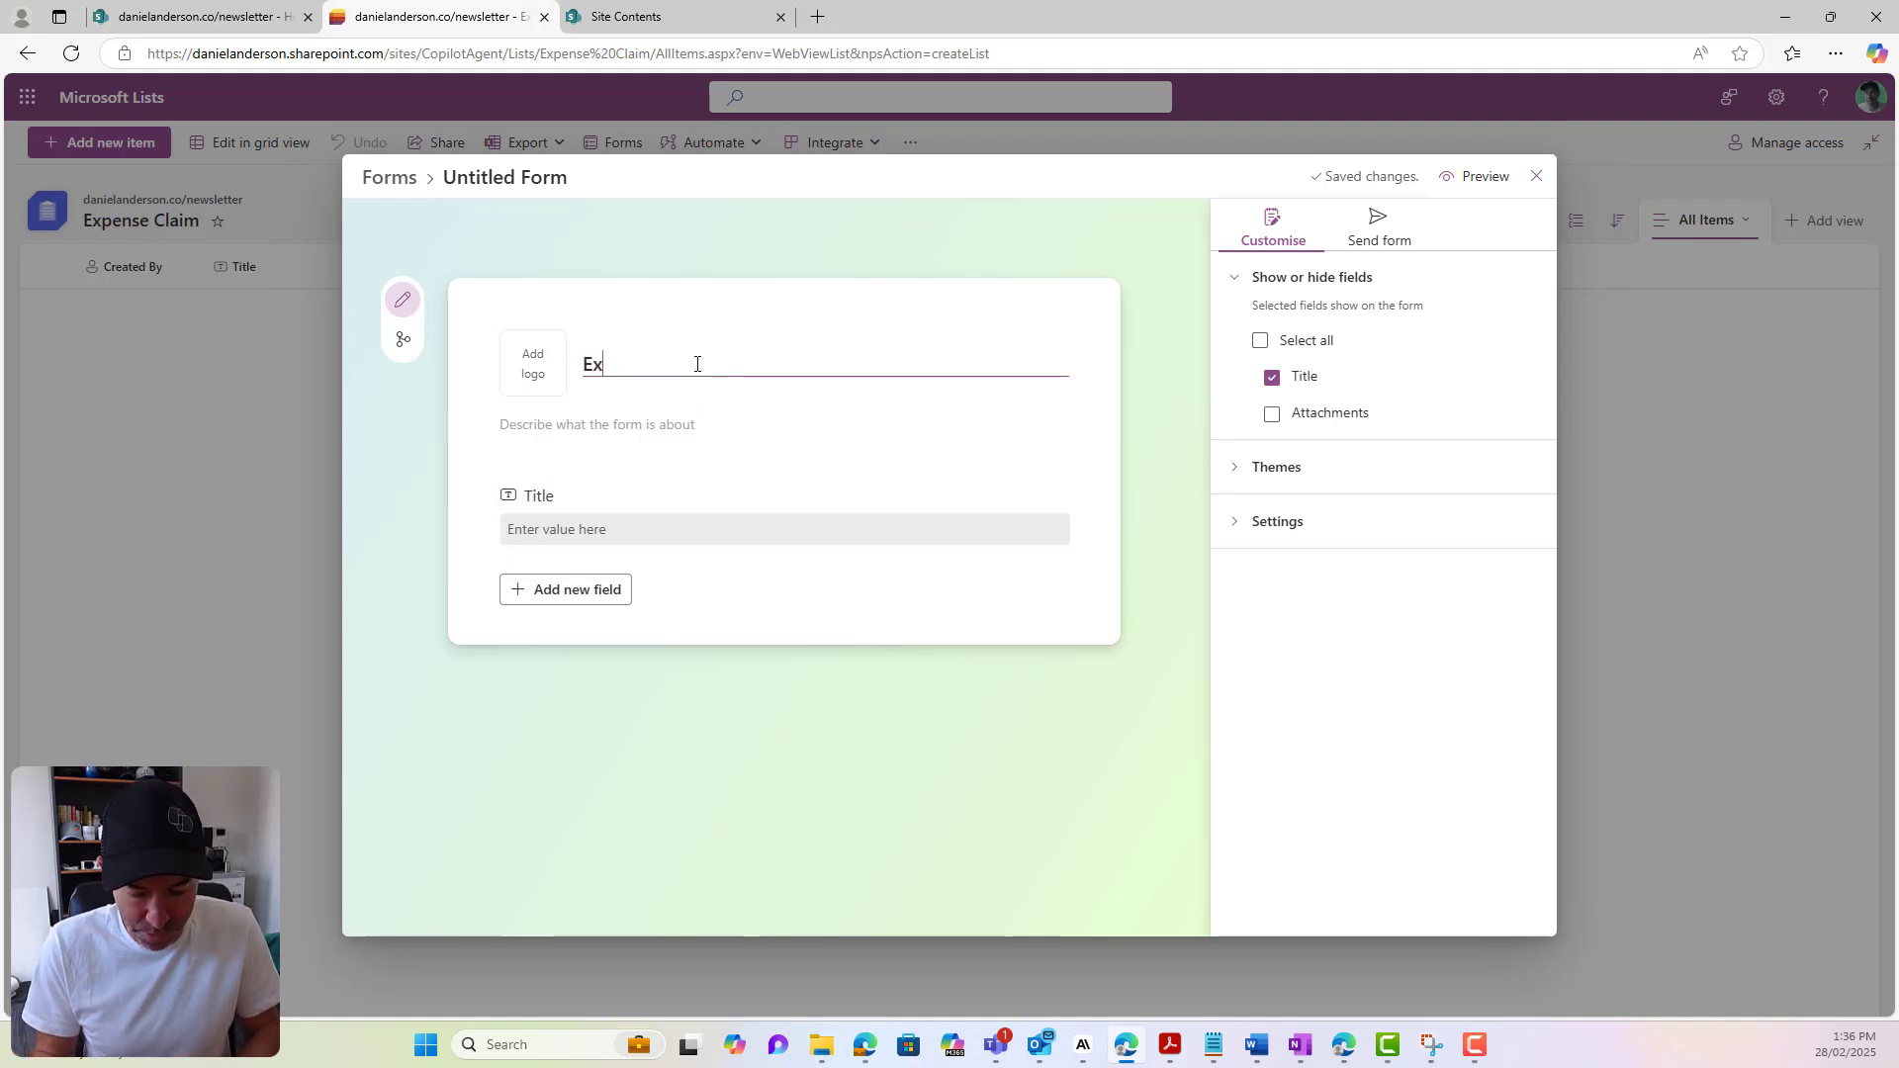
{"action": "type", "text": "pens "}
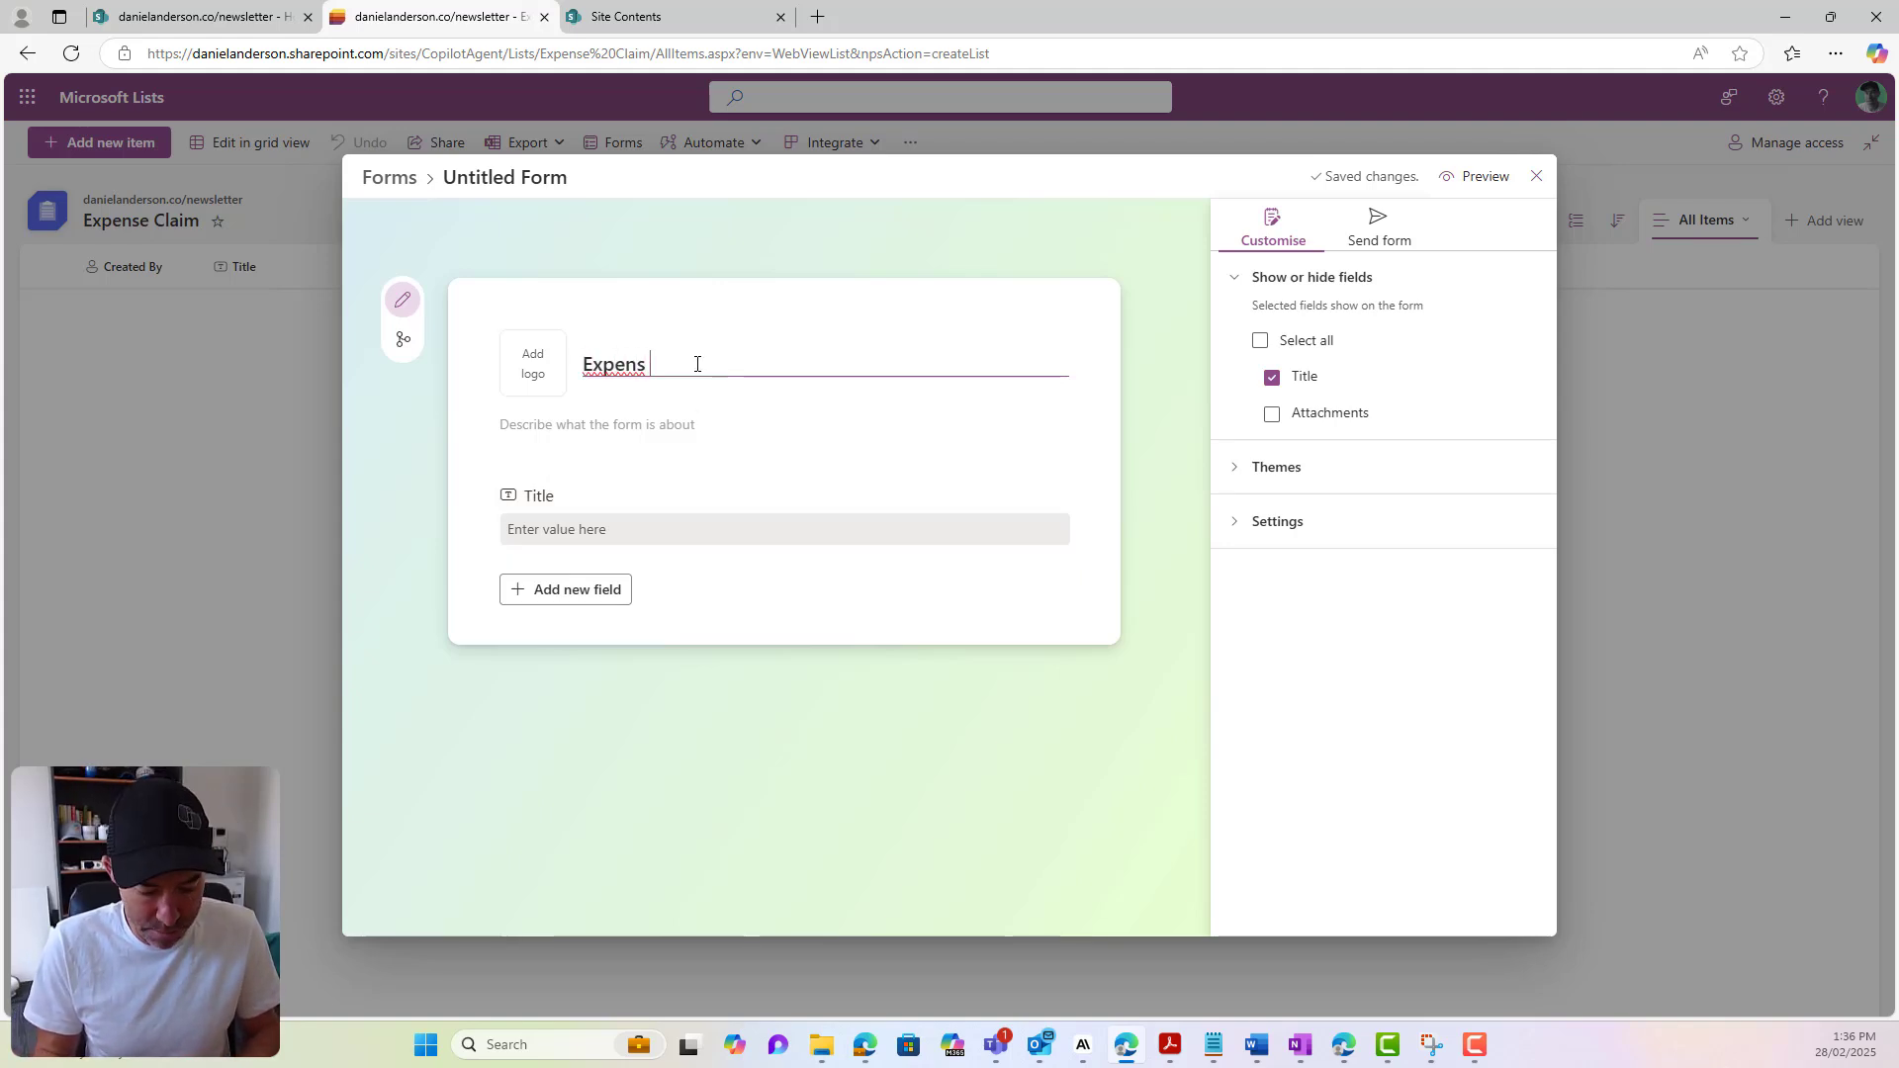
{"action": "type", "text": "Claim"}
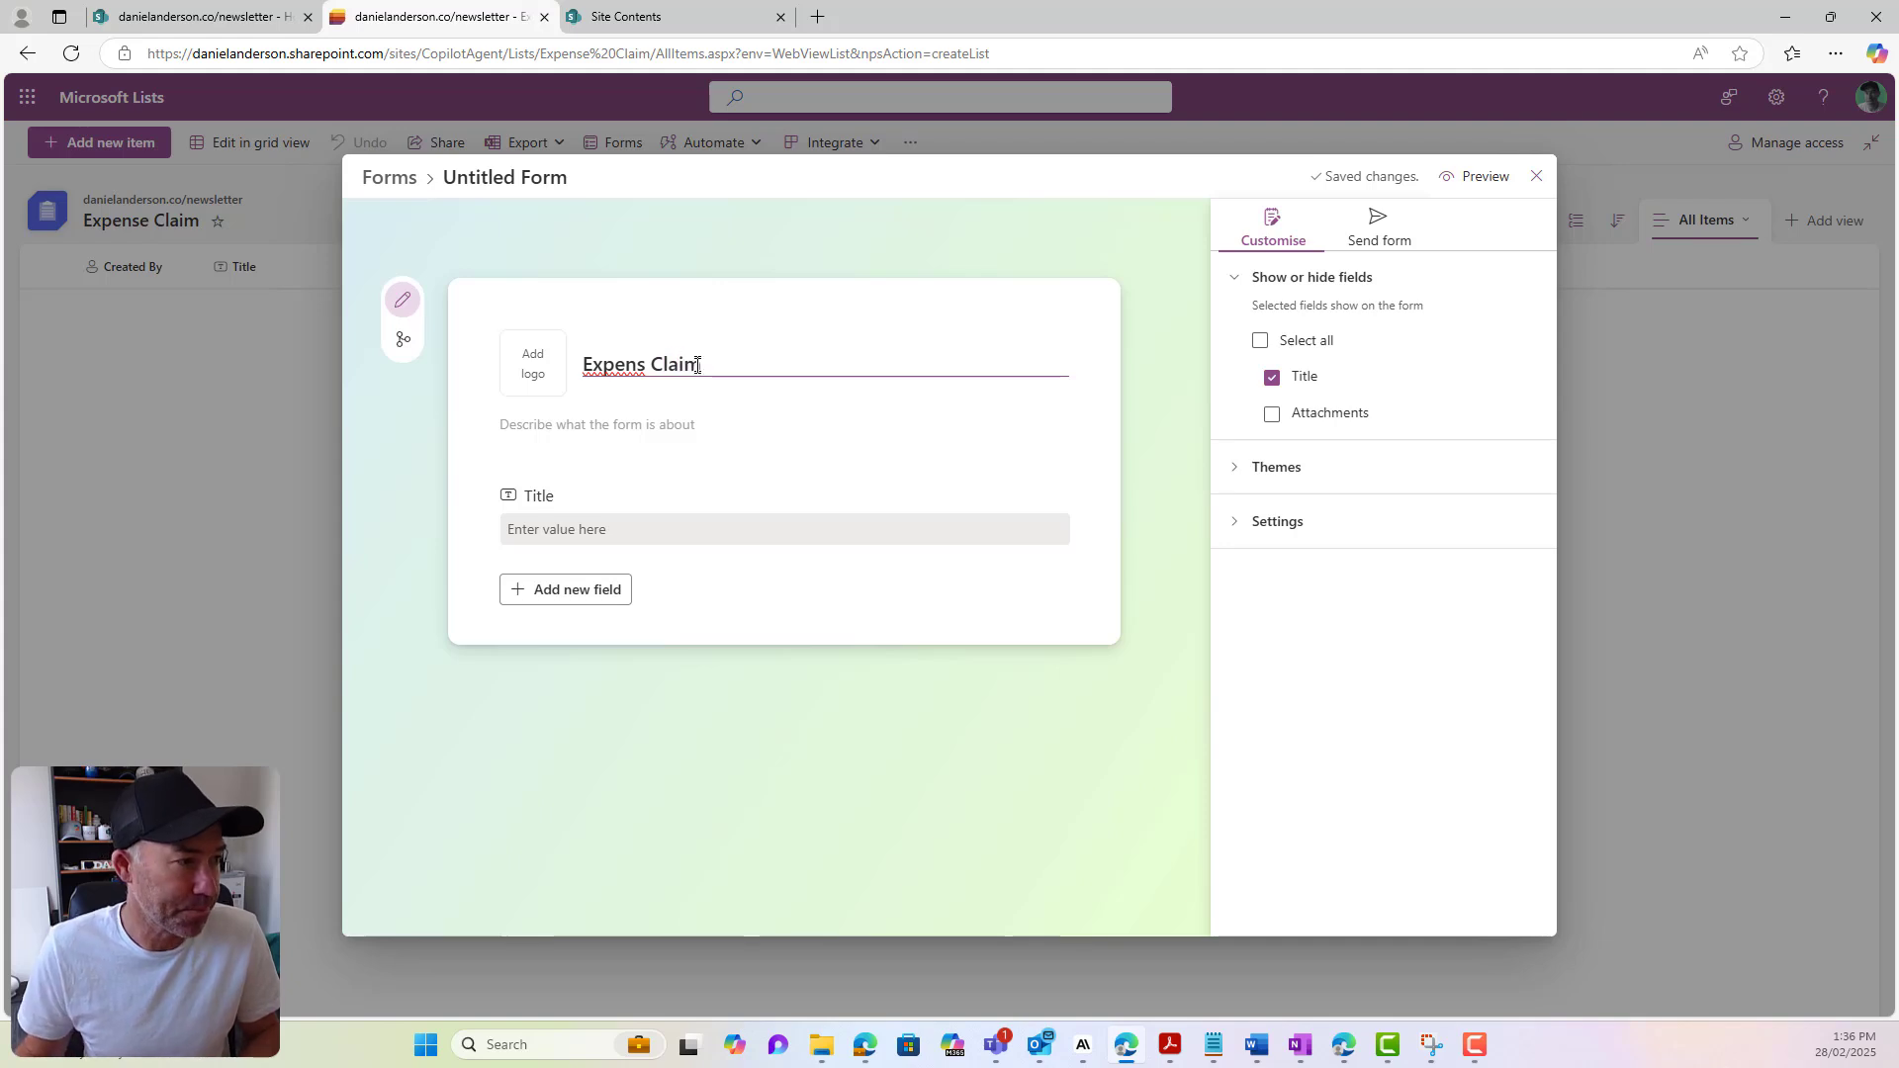
{"action": "left_click", "coordinate": [646, 363]}
{"action": "left_click", "coordinate": [620, 446]}
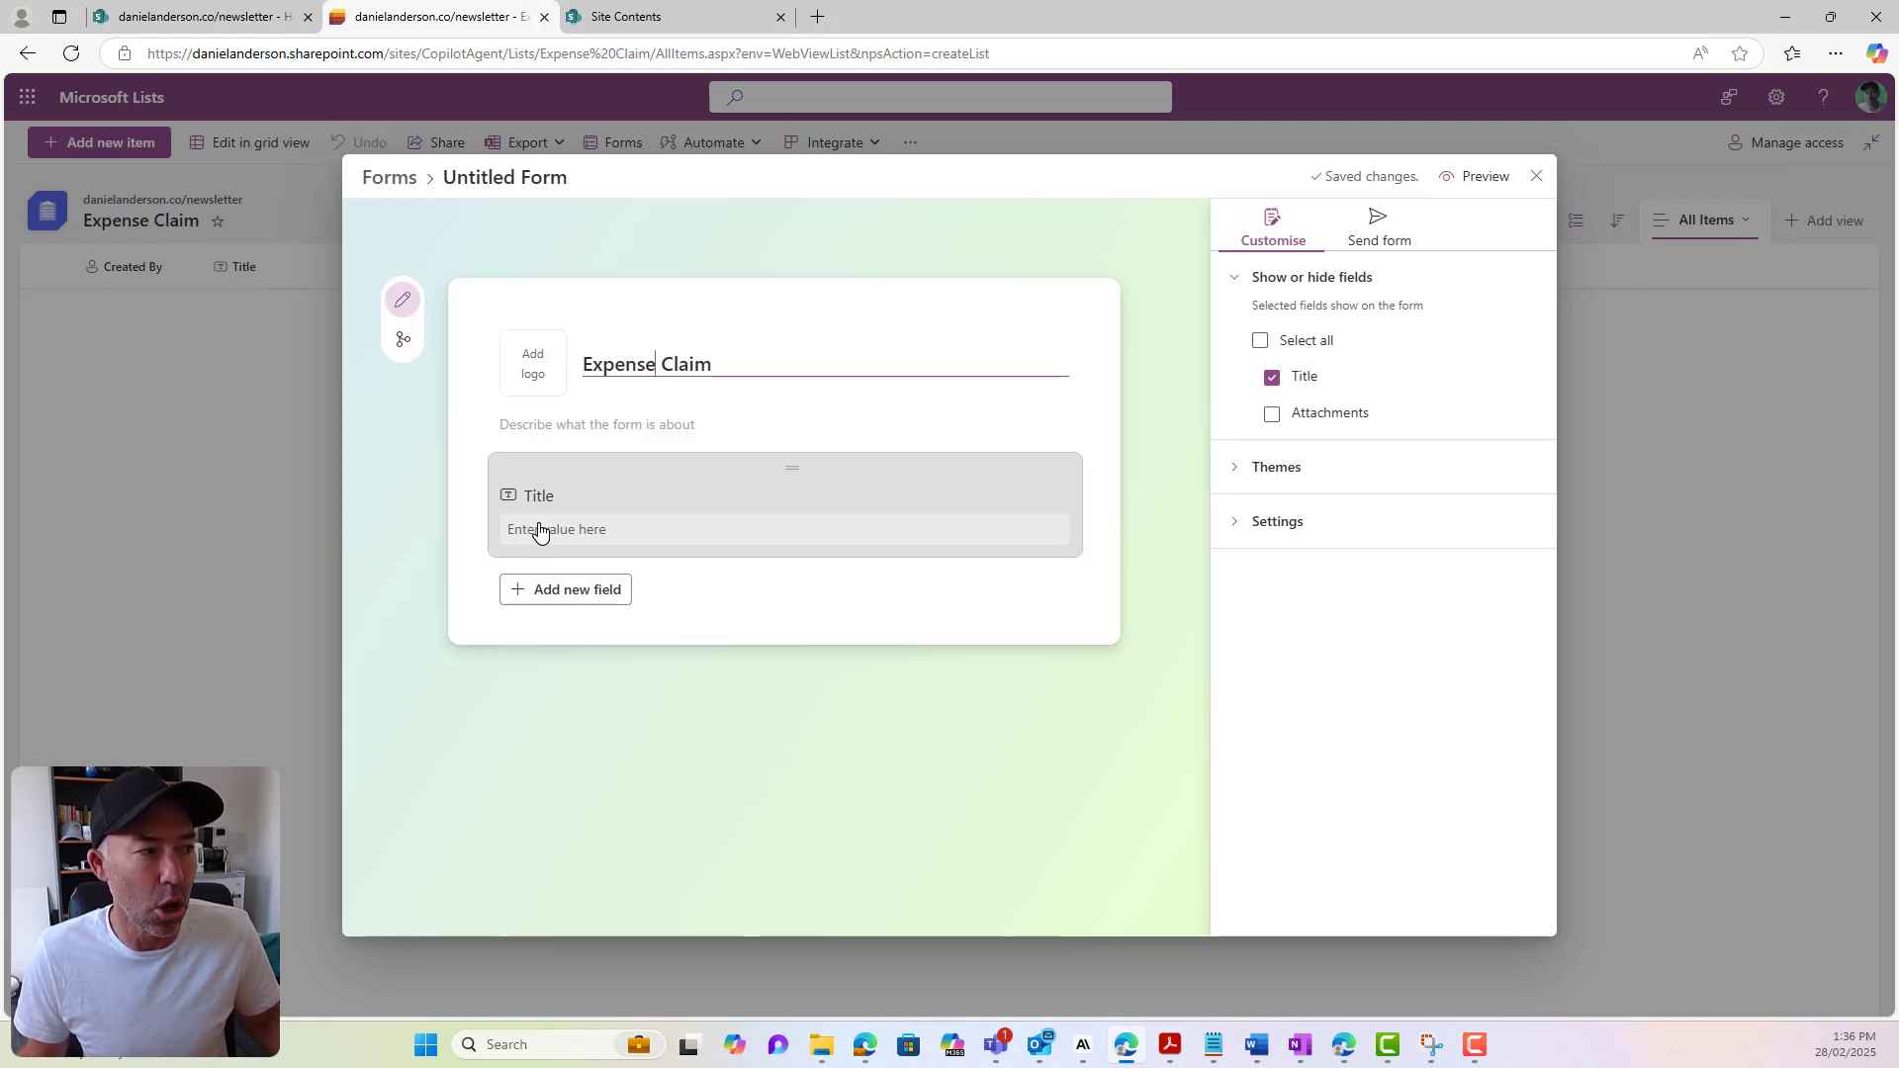
{"action": "left_click", "coordinate": [583, 597]}
{"action": "left_click", "coordinate": [623, 378]}
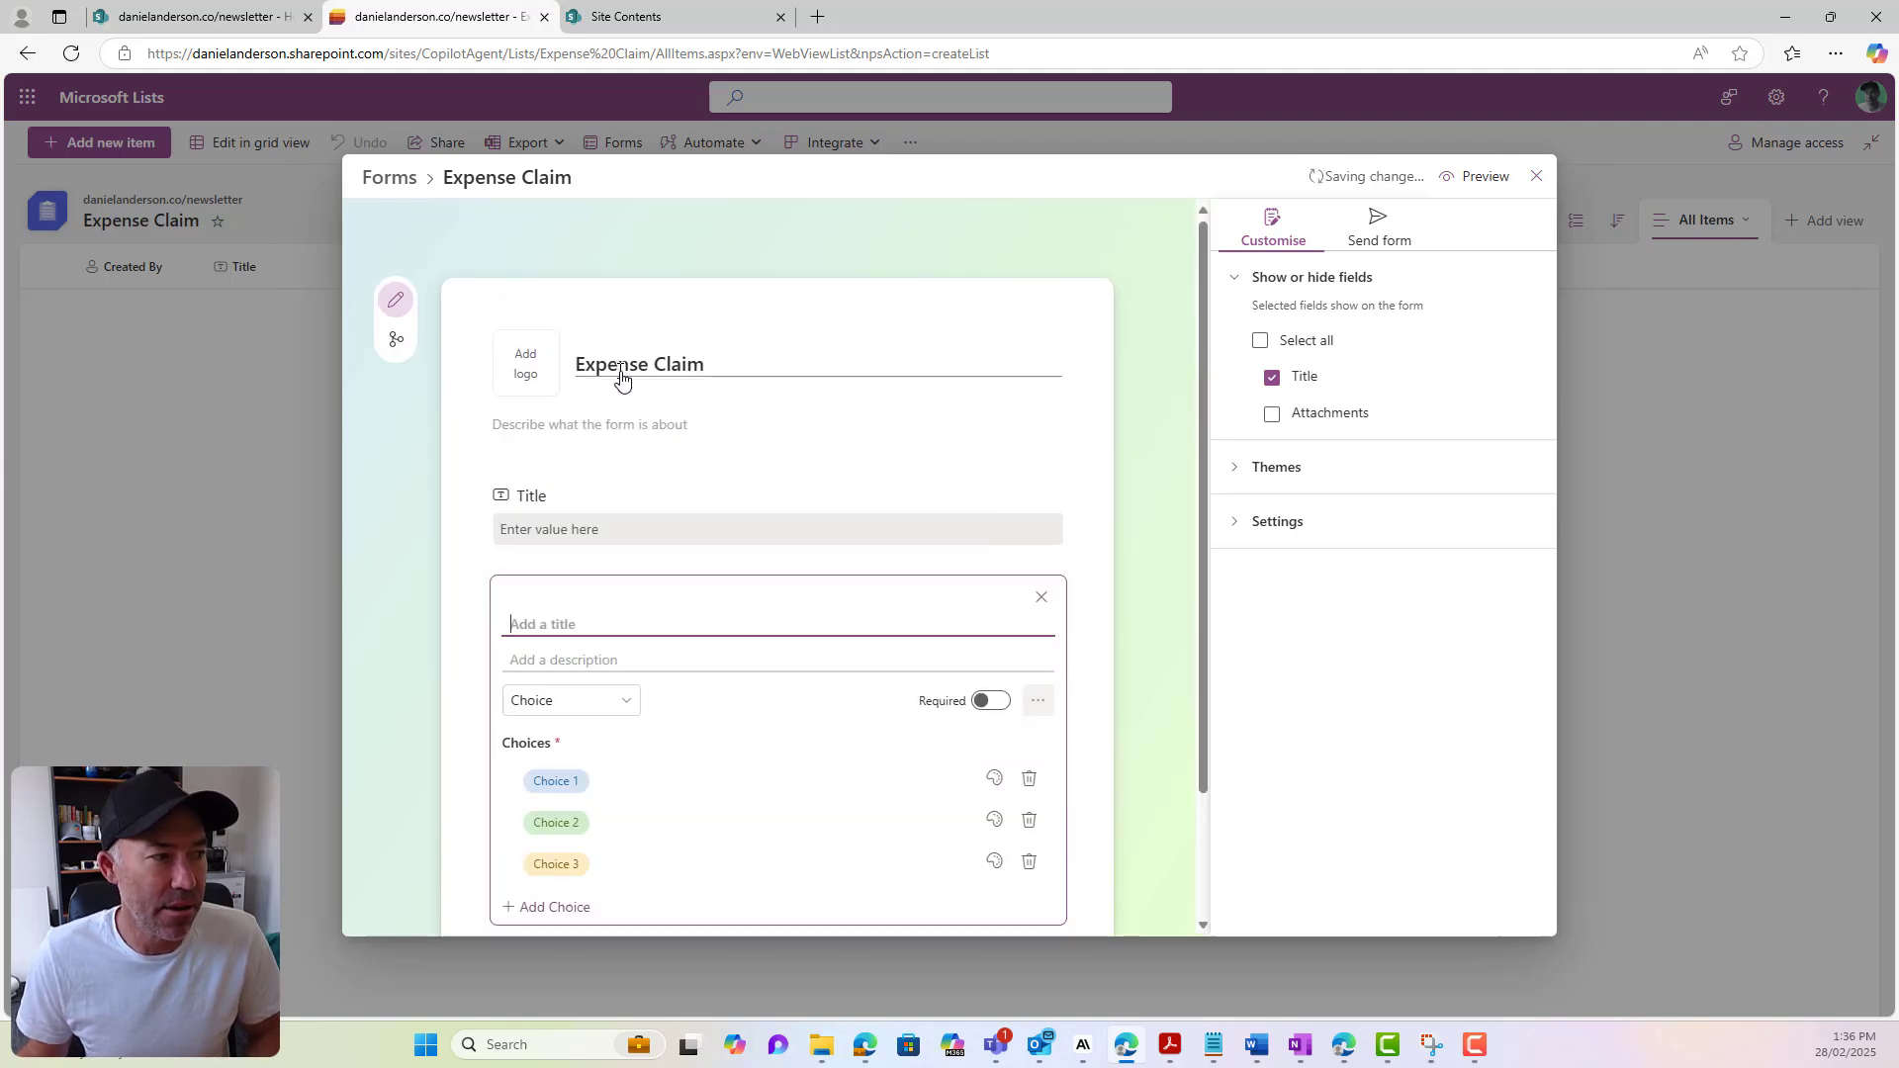
{"action": "type", "text": "E"}
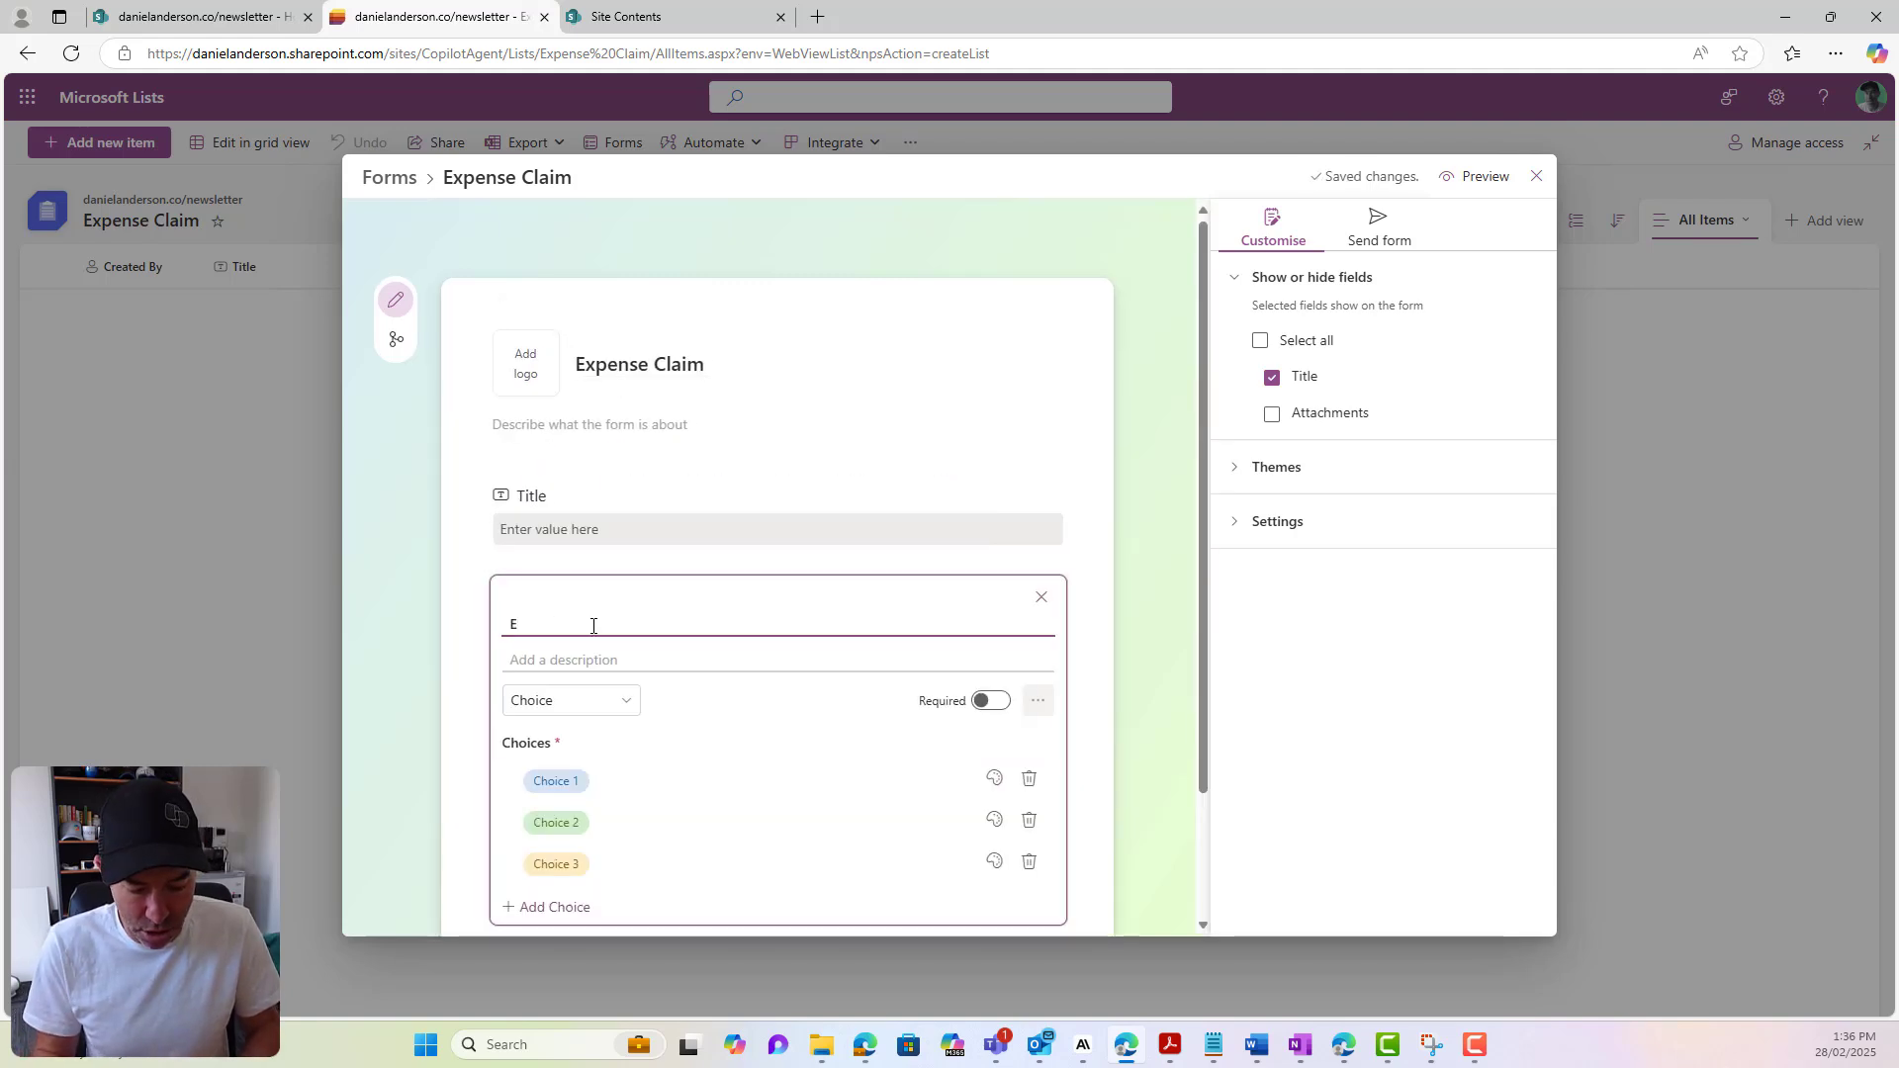
{"action": "type", "text": "xpens Type"}
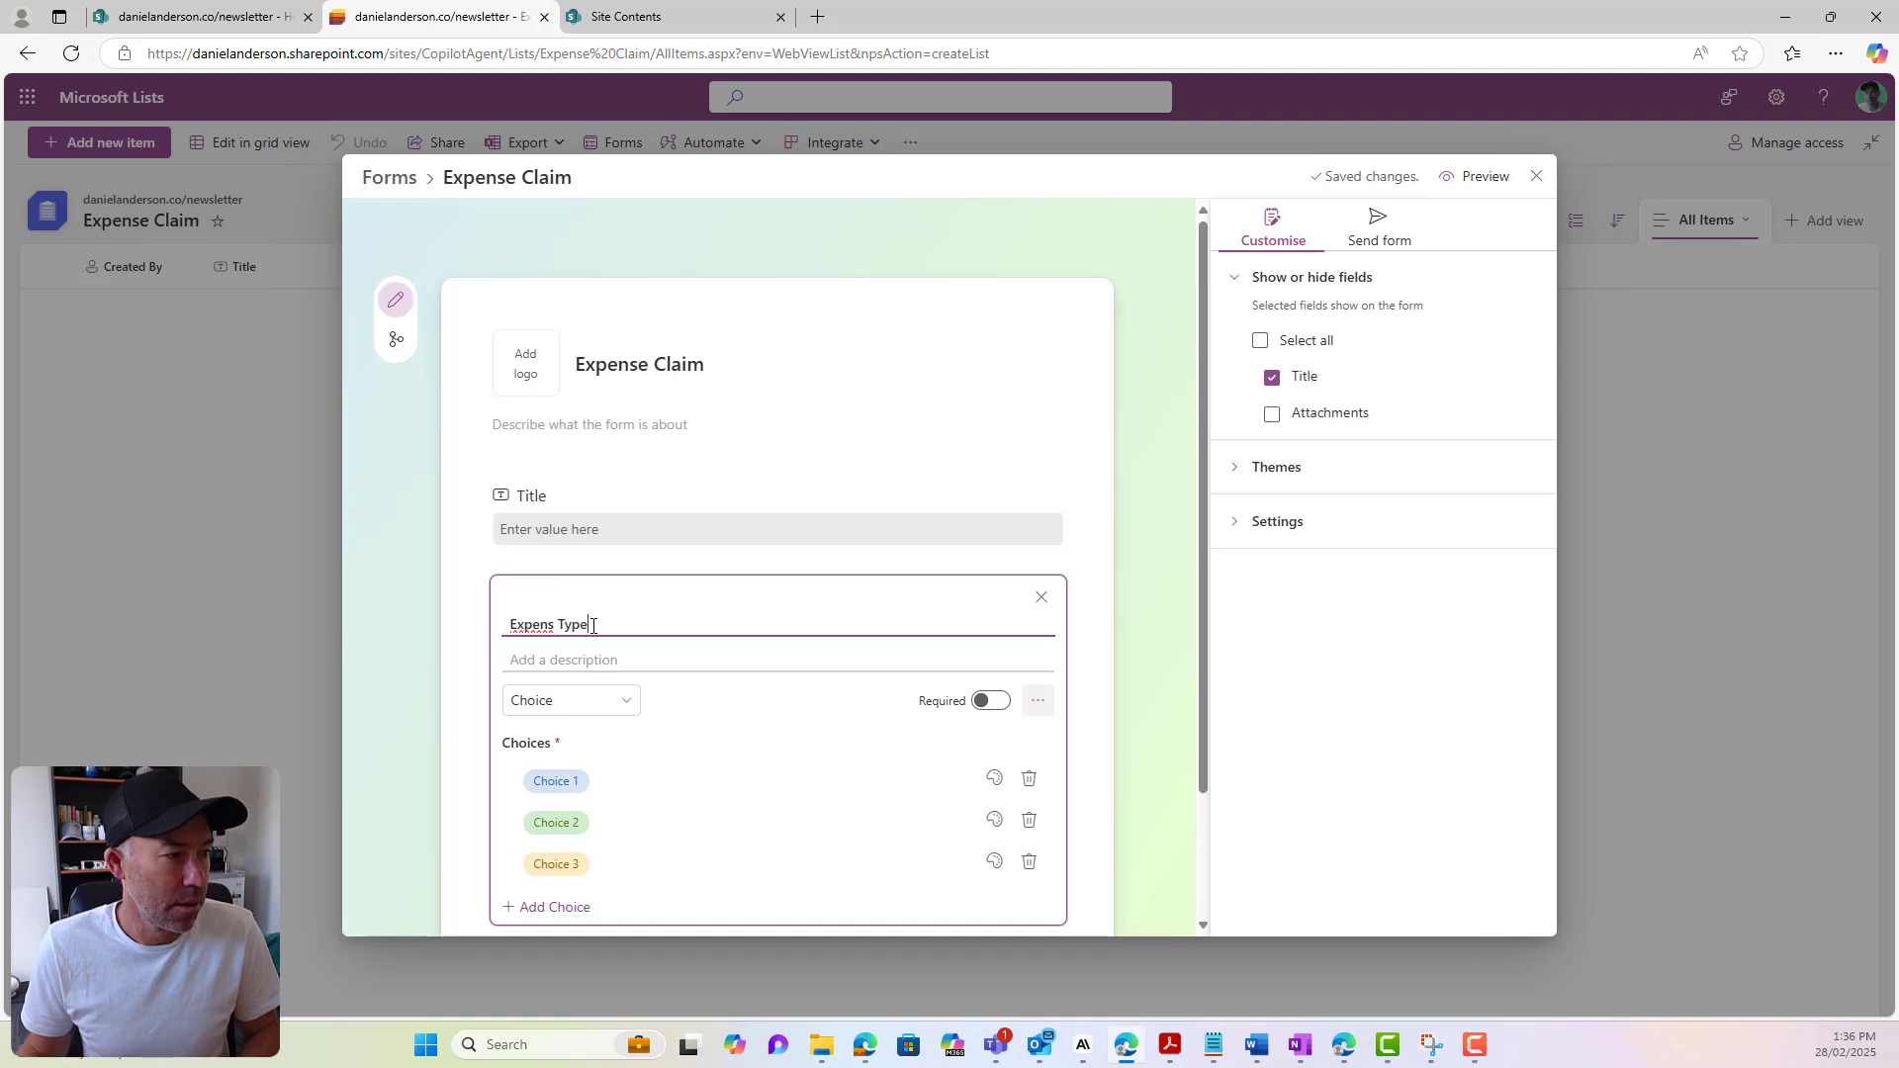
{"action": "left_click", "coordinate": [557, 625]}
{"action": "type", "text": "e"}
Set the Expense Type choices to Travel, Accom and Entertainment
{"action": "left_click", "coordinate": [564, 783]}
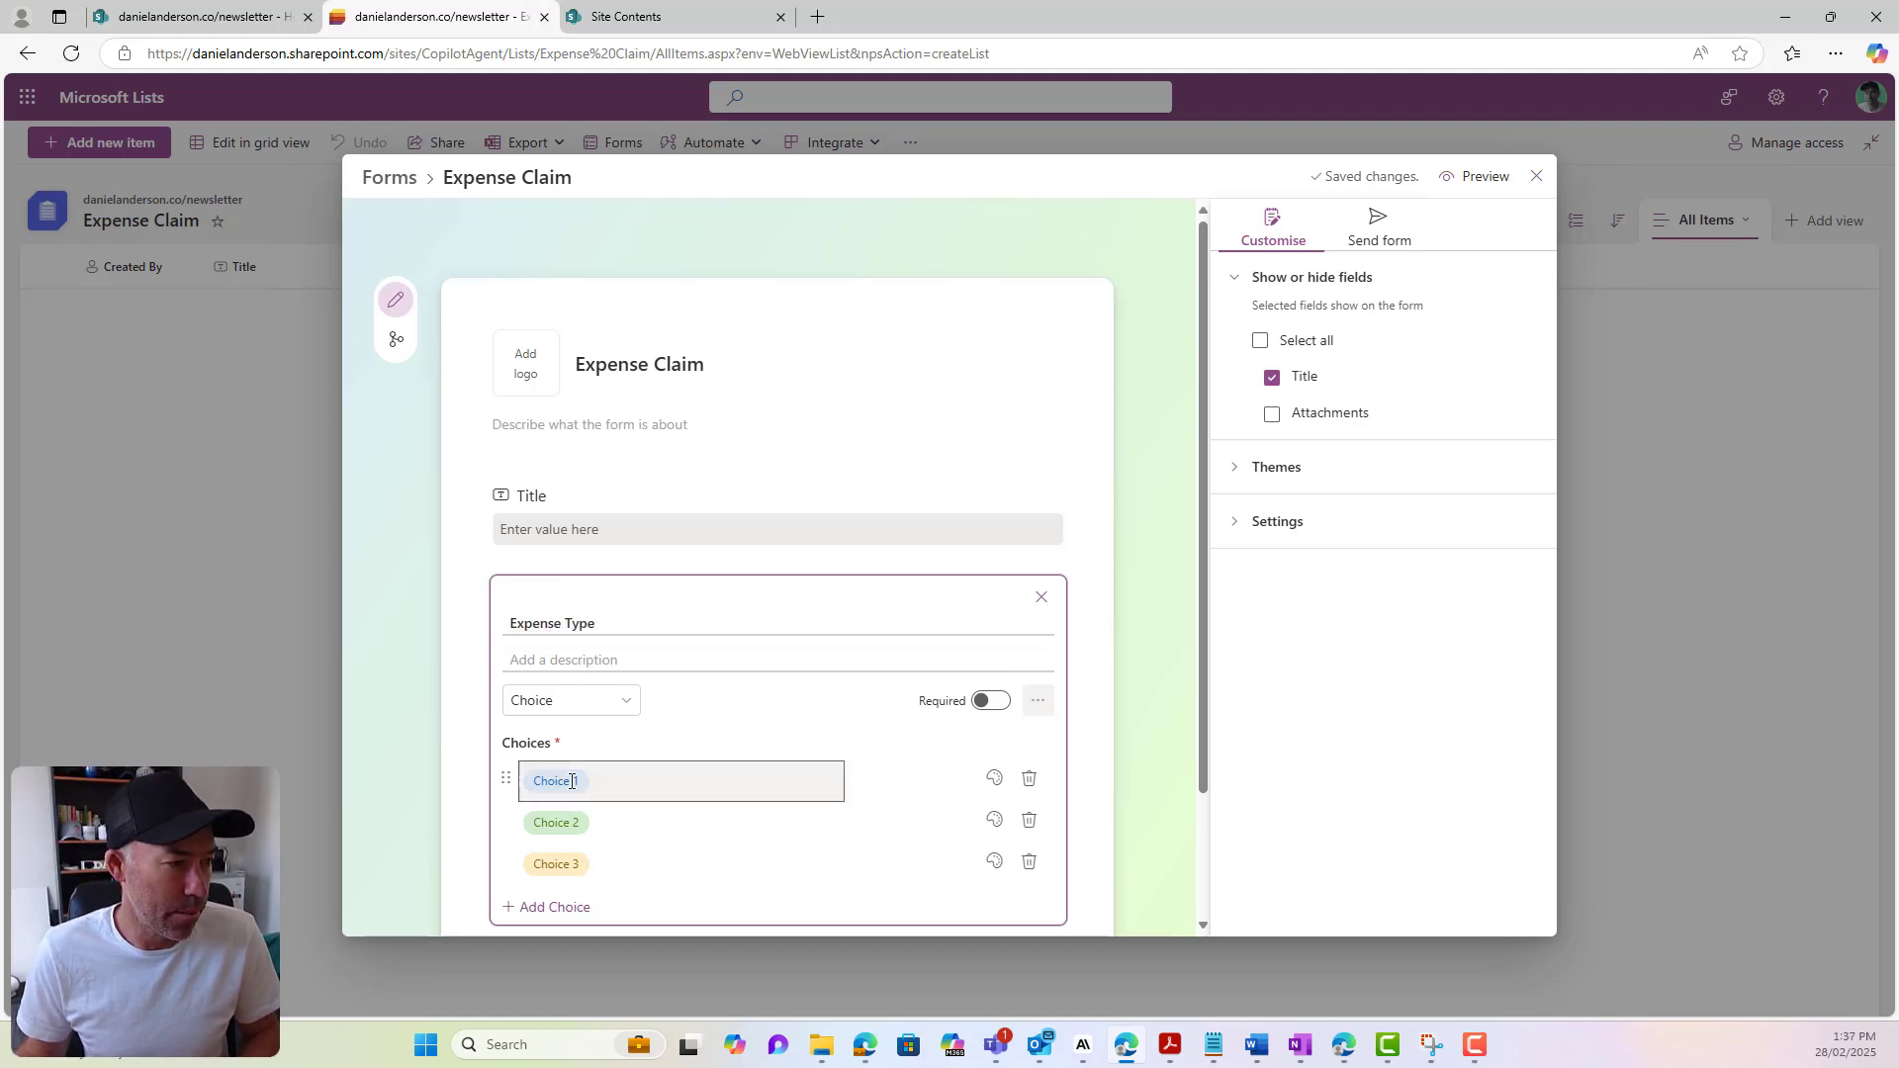
{"action": "type", "text": "Travel"}
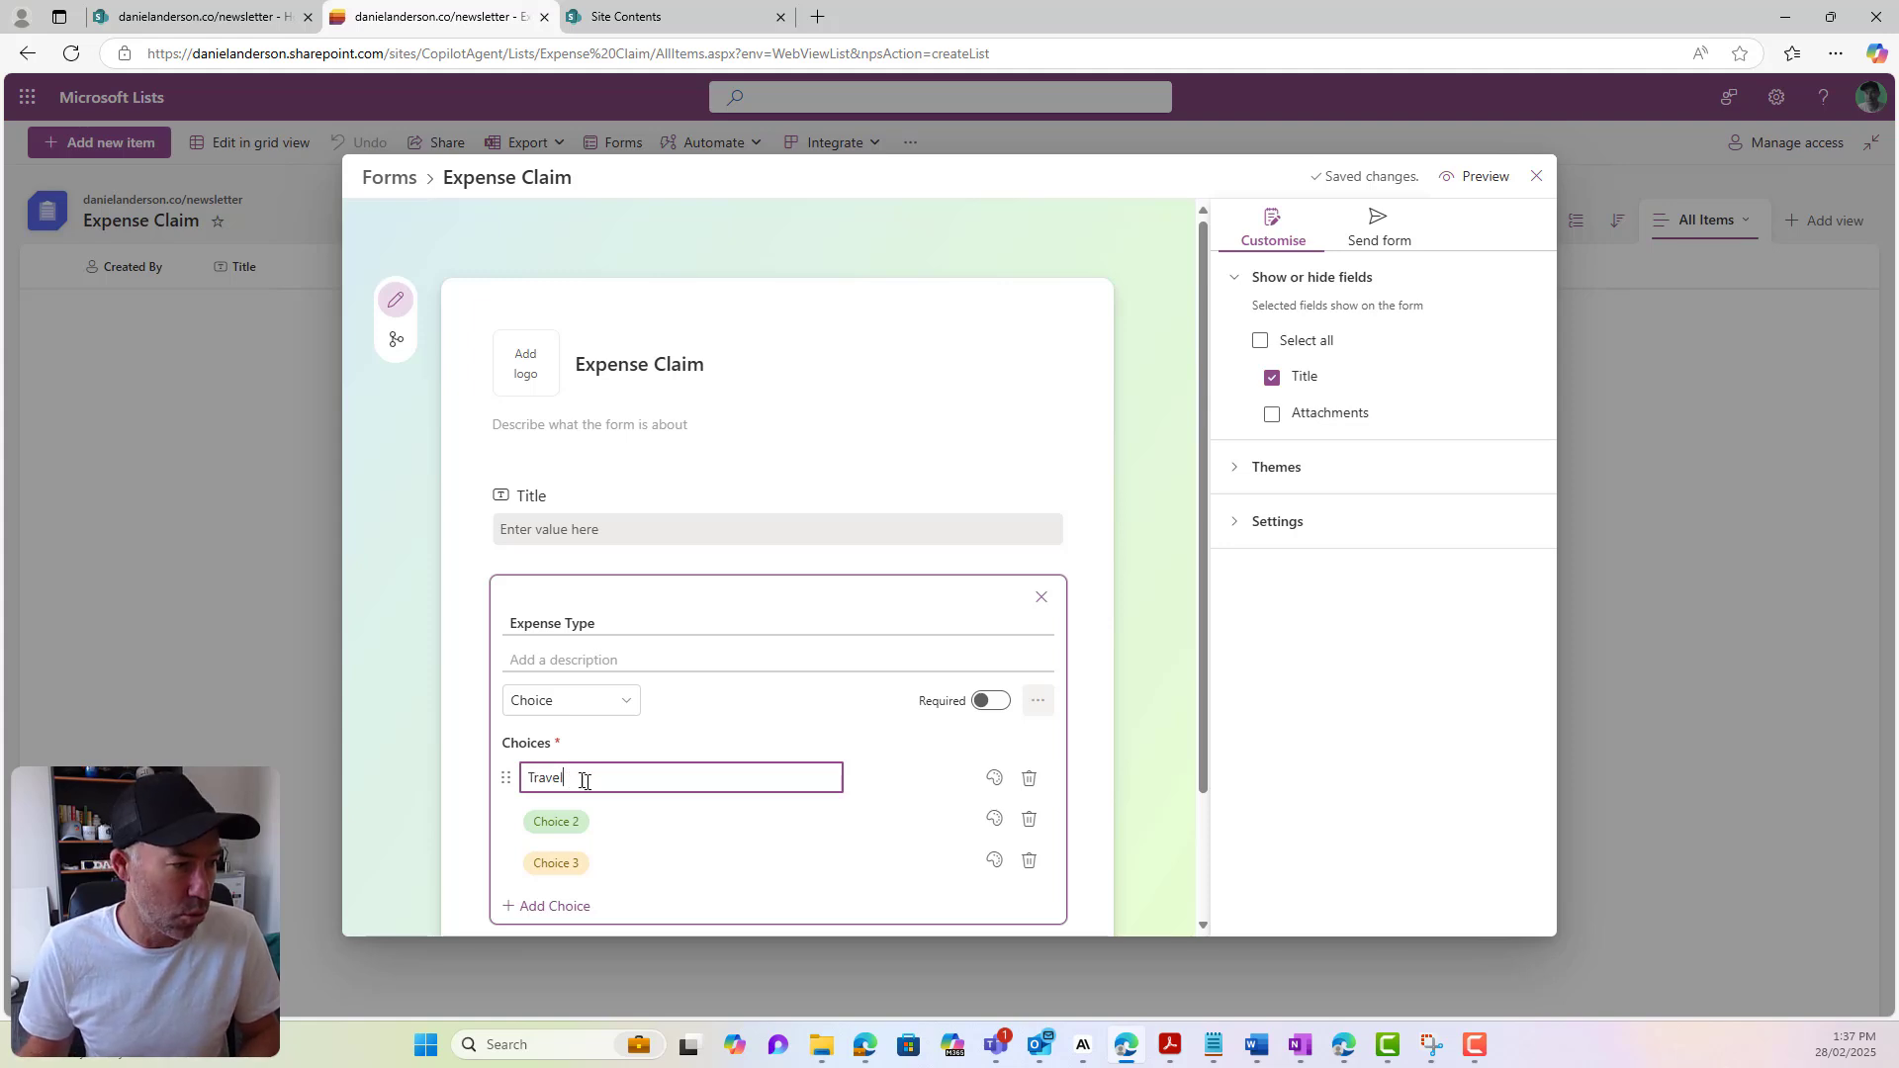
{"action": "left_click", "coordinate": [597, 812]}
{"action": "type", "text": "Accom"}
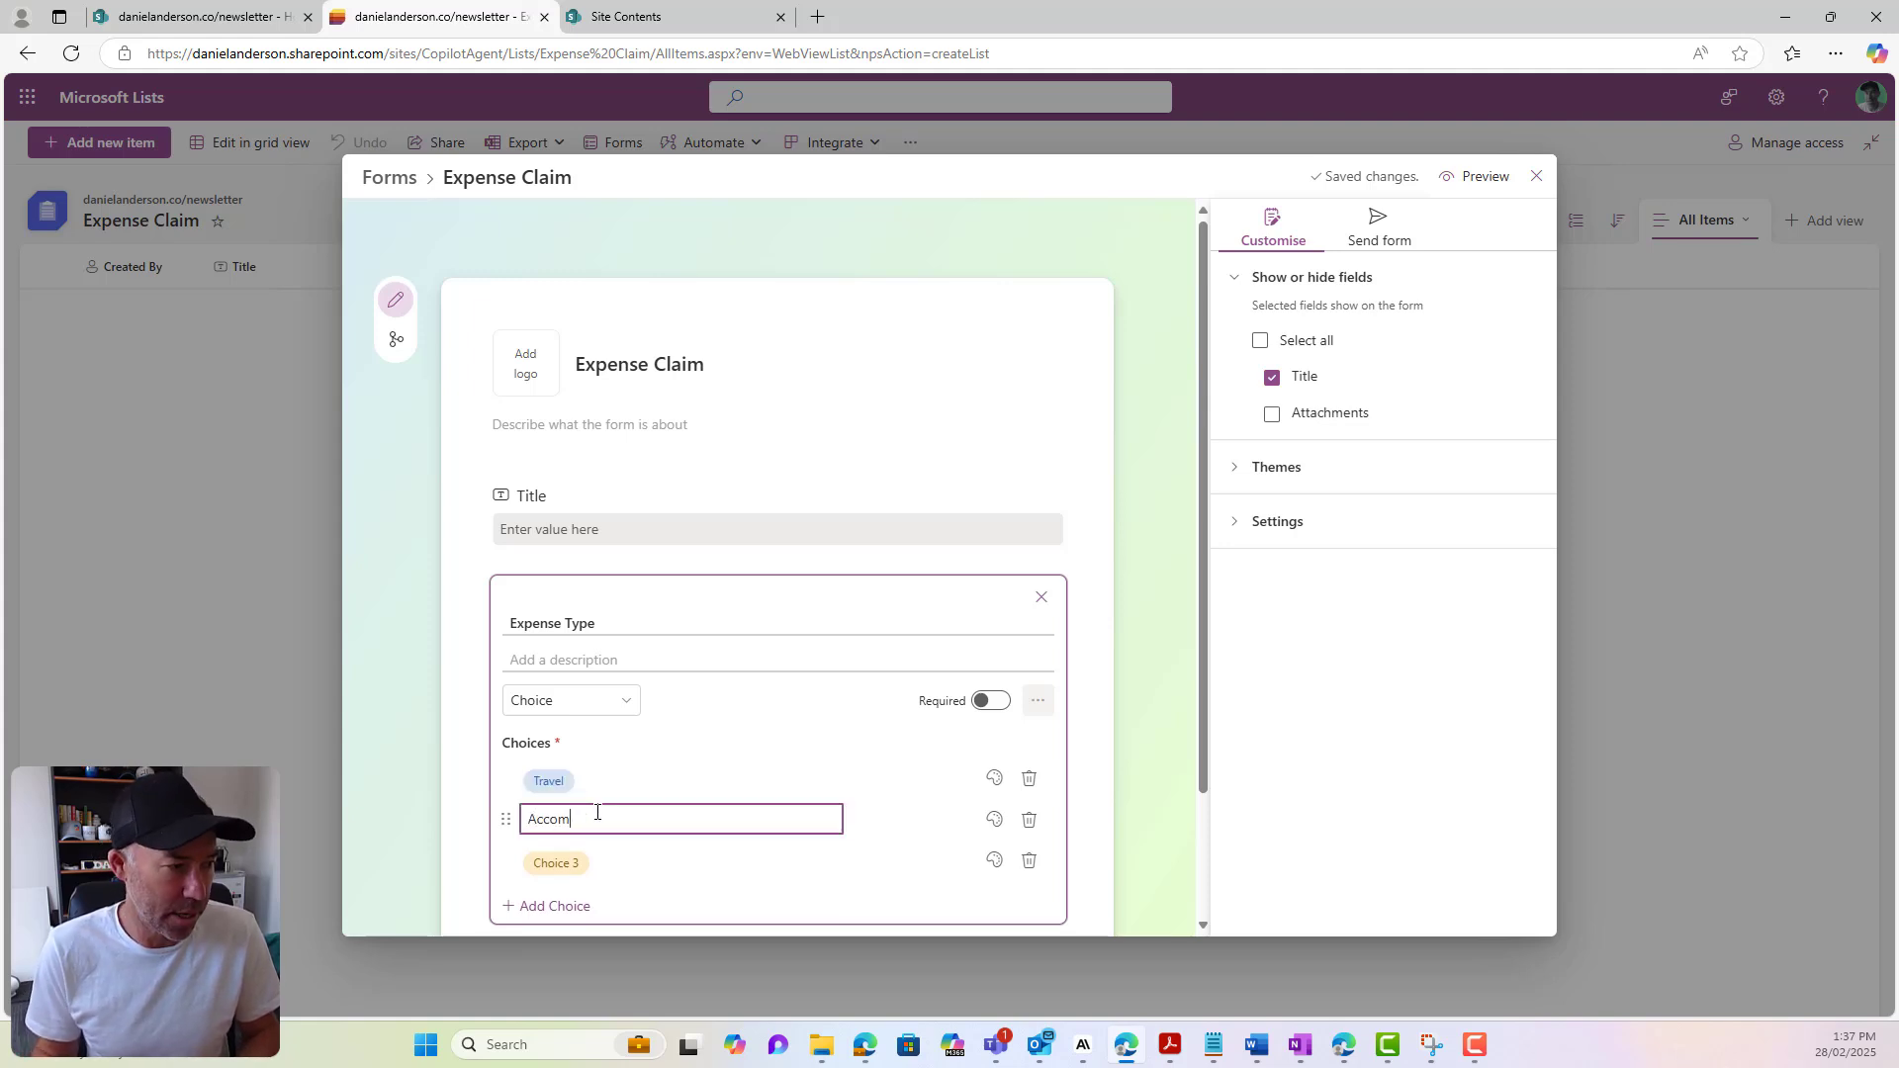
{"action": "left_click", "coordinate": [607, 857]}
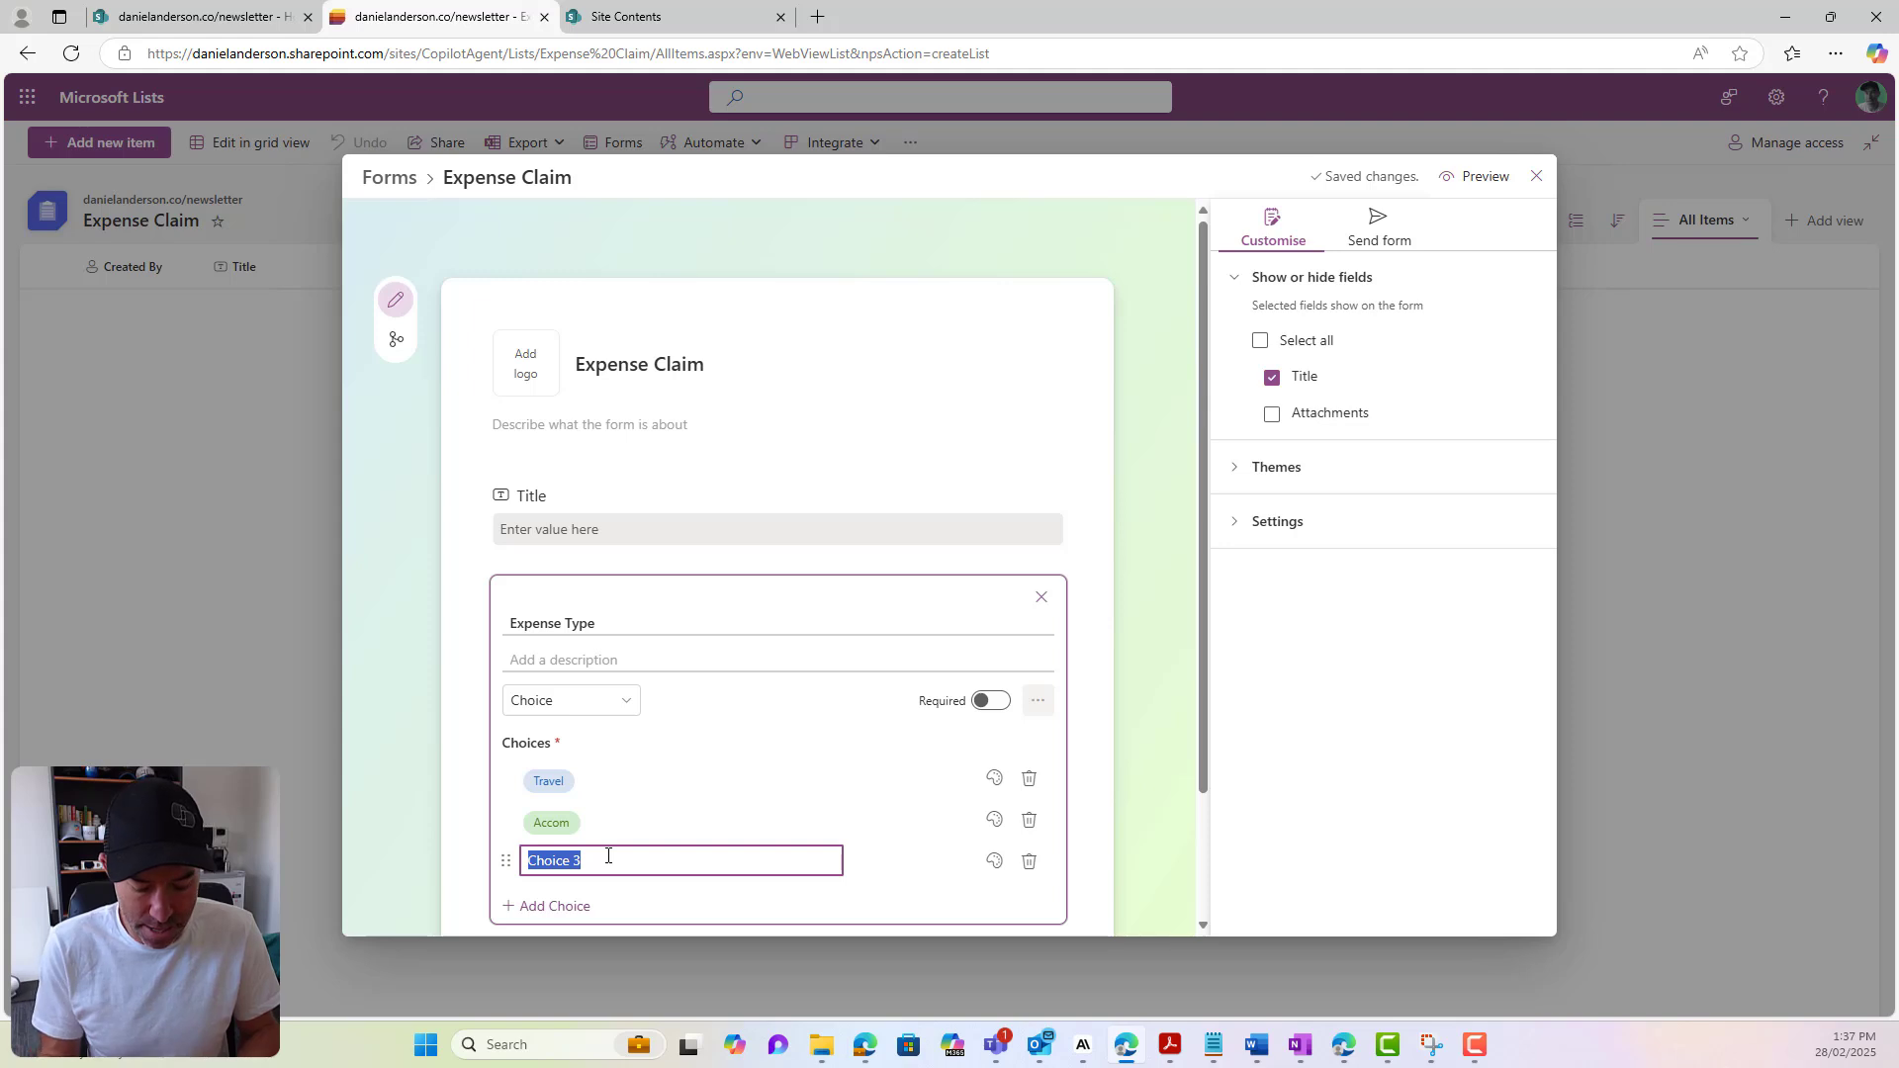
{"action": "type", "text": "Enter"}
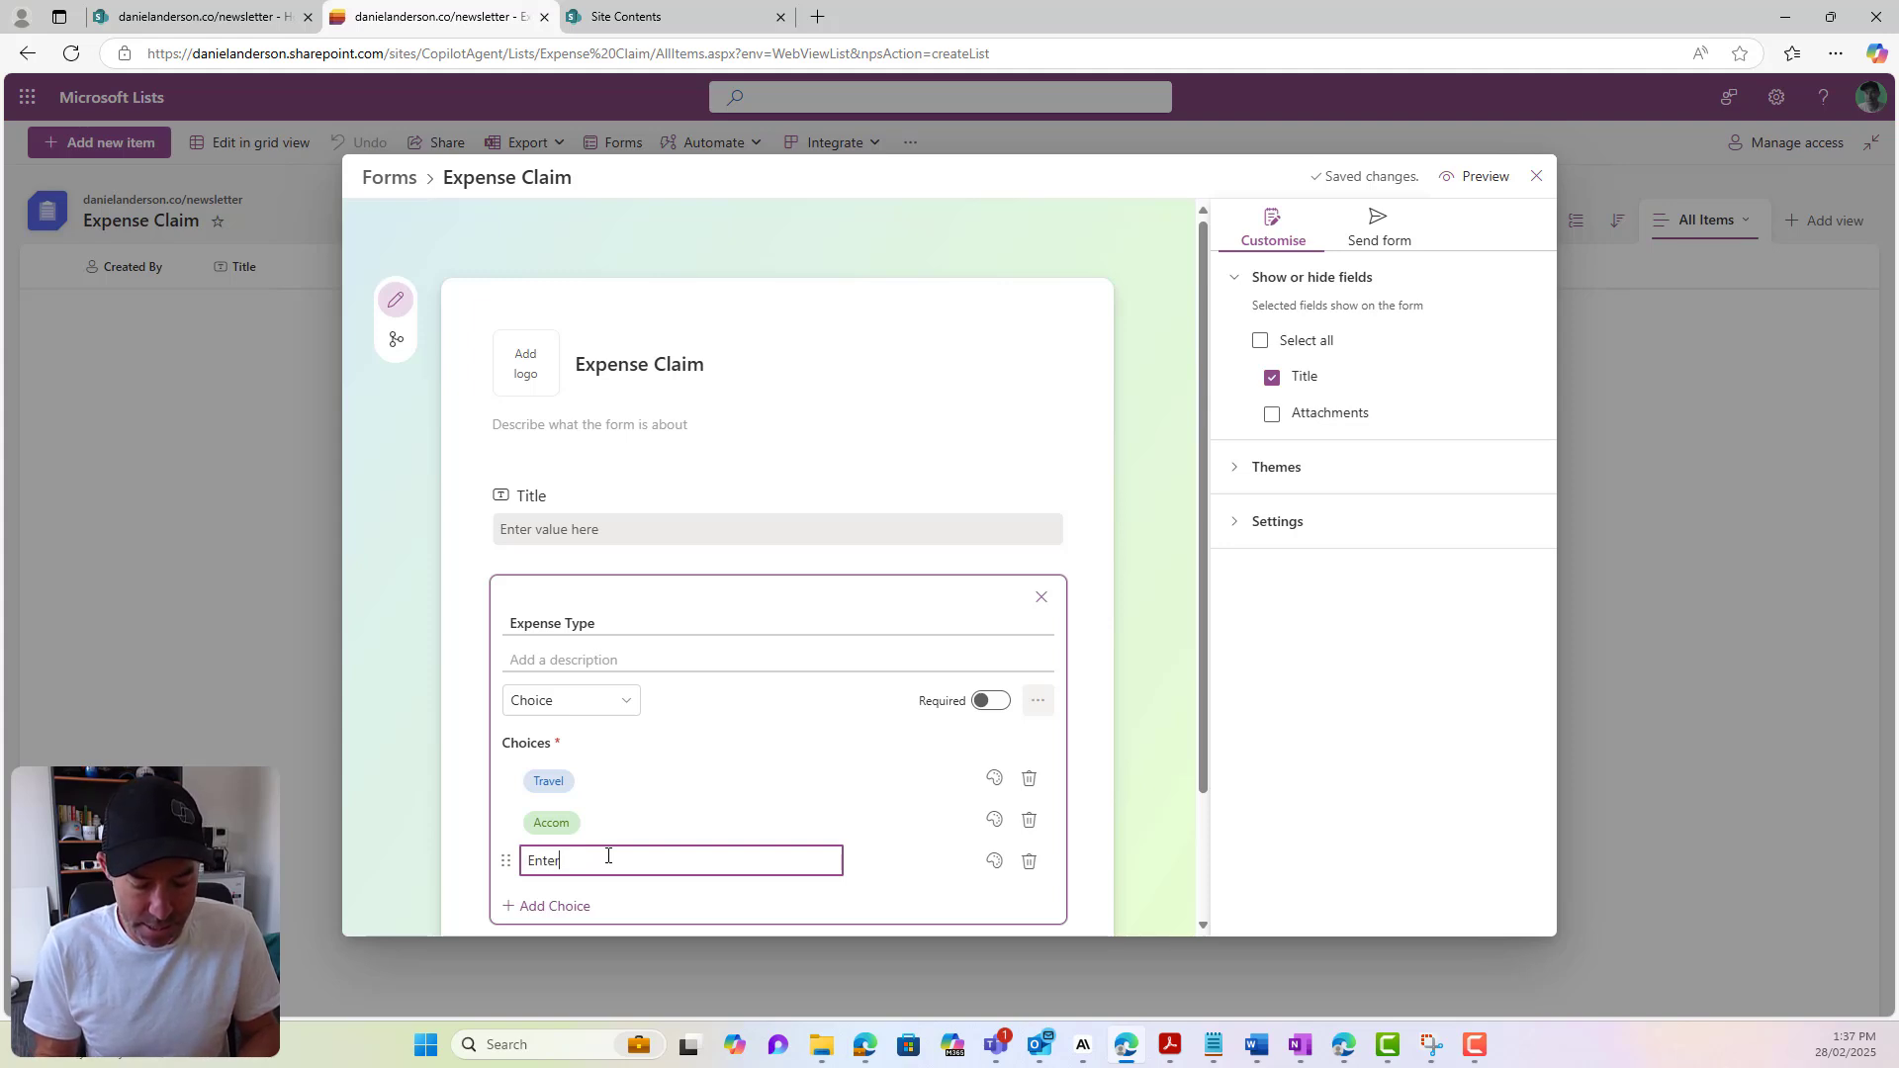
{"action": "type", "text": "tainment"}
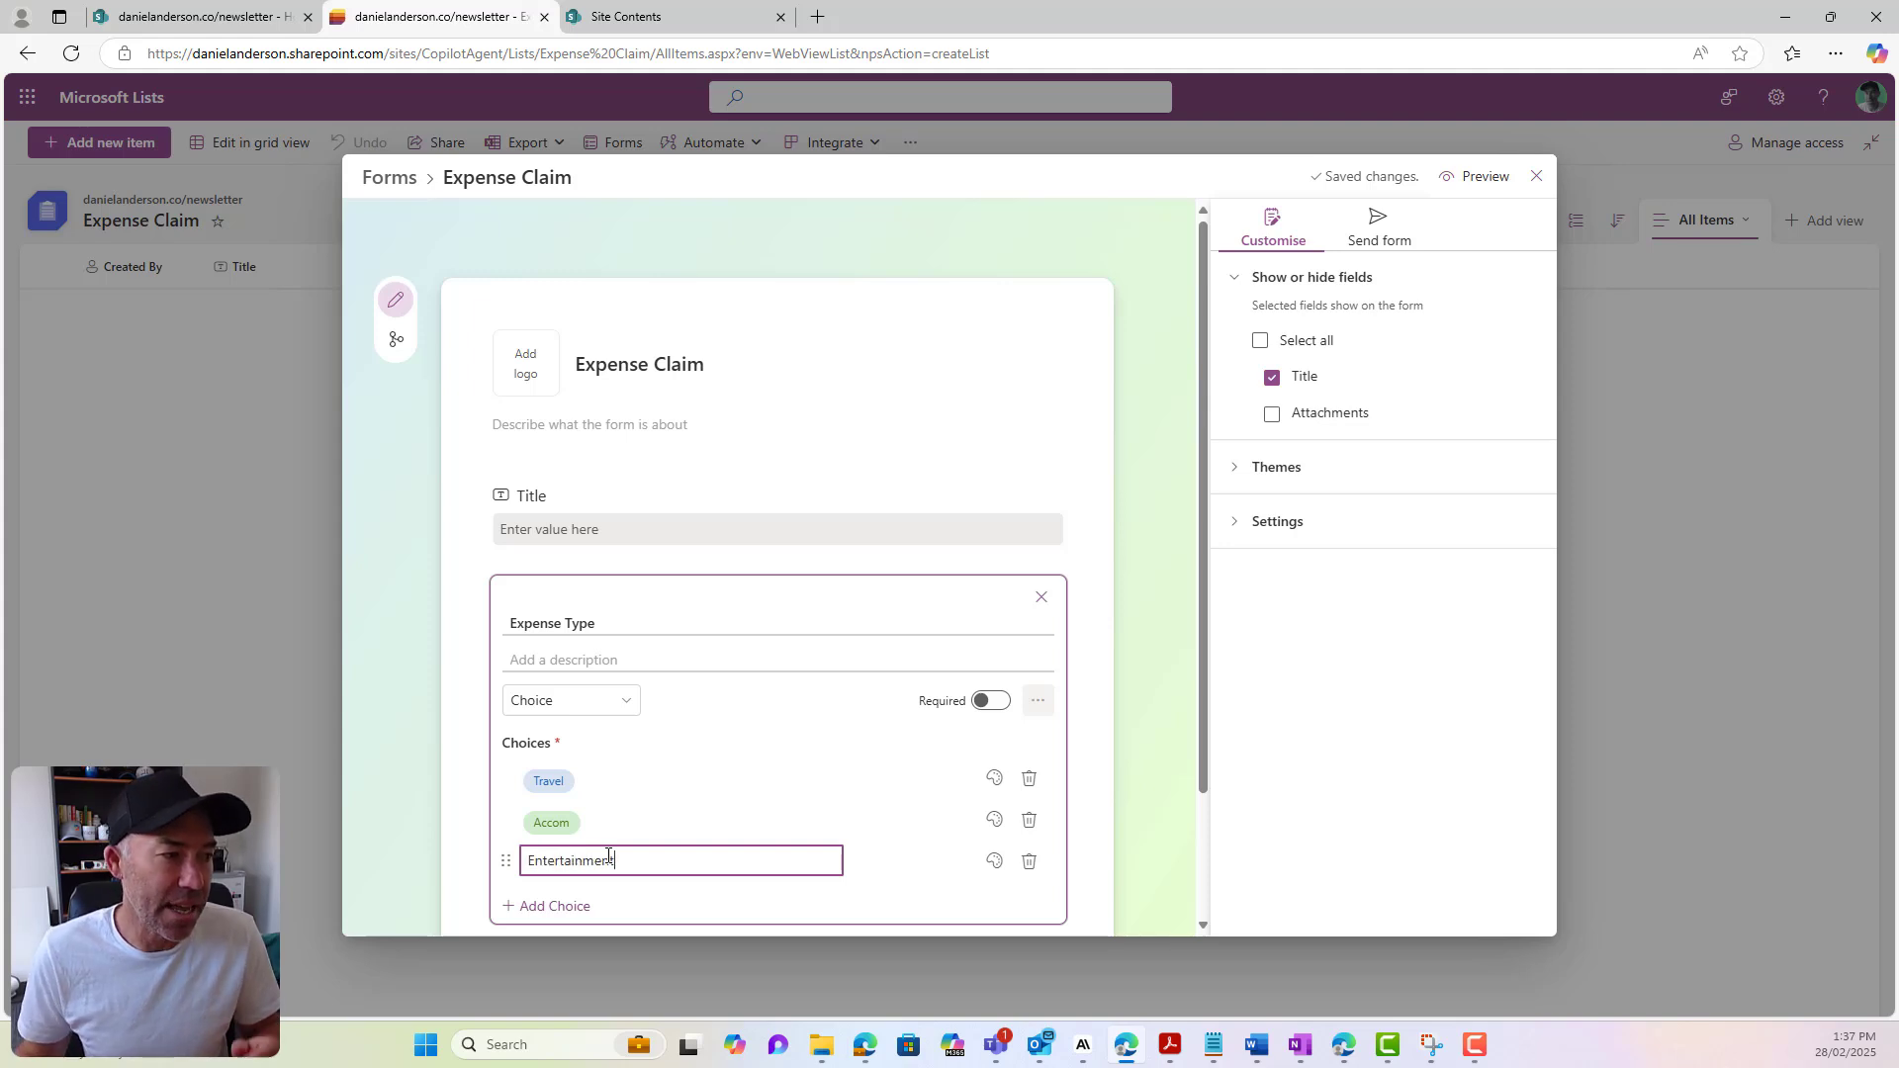
{"action": "left_click", "coordinate": [1121, 660]}
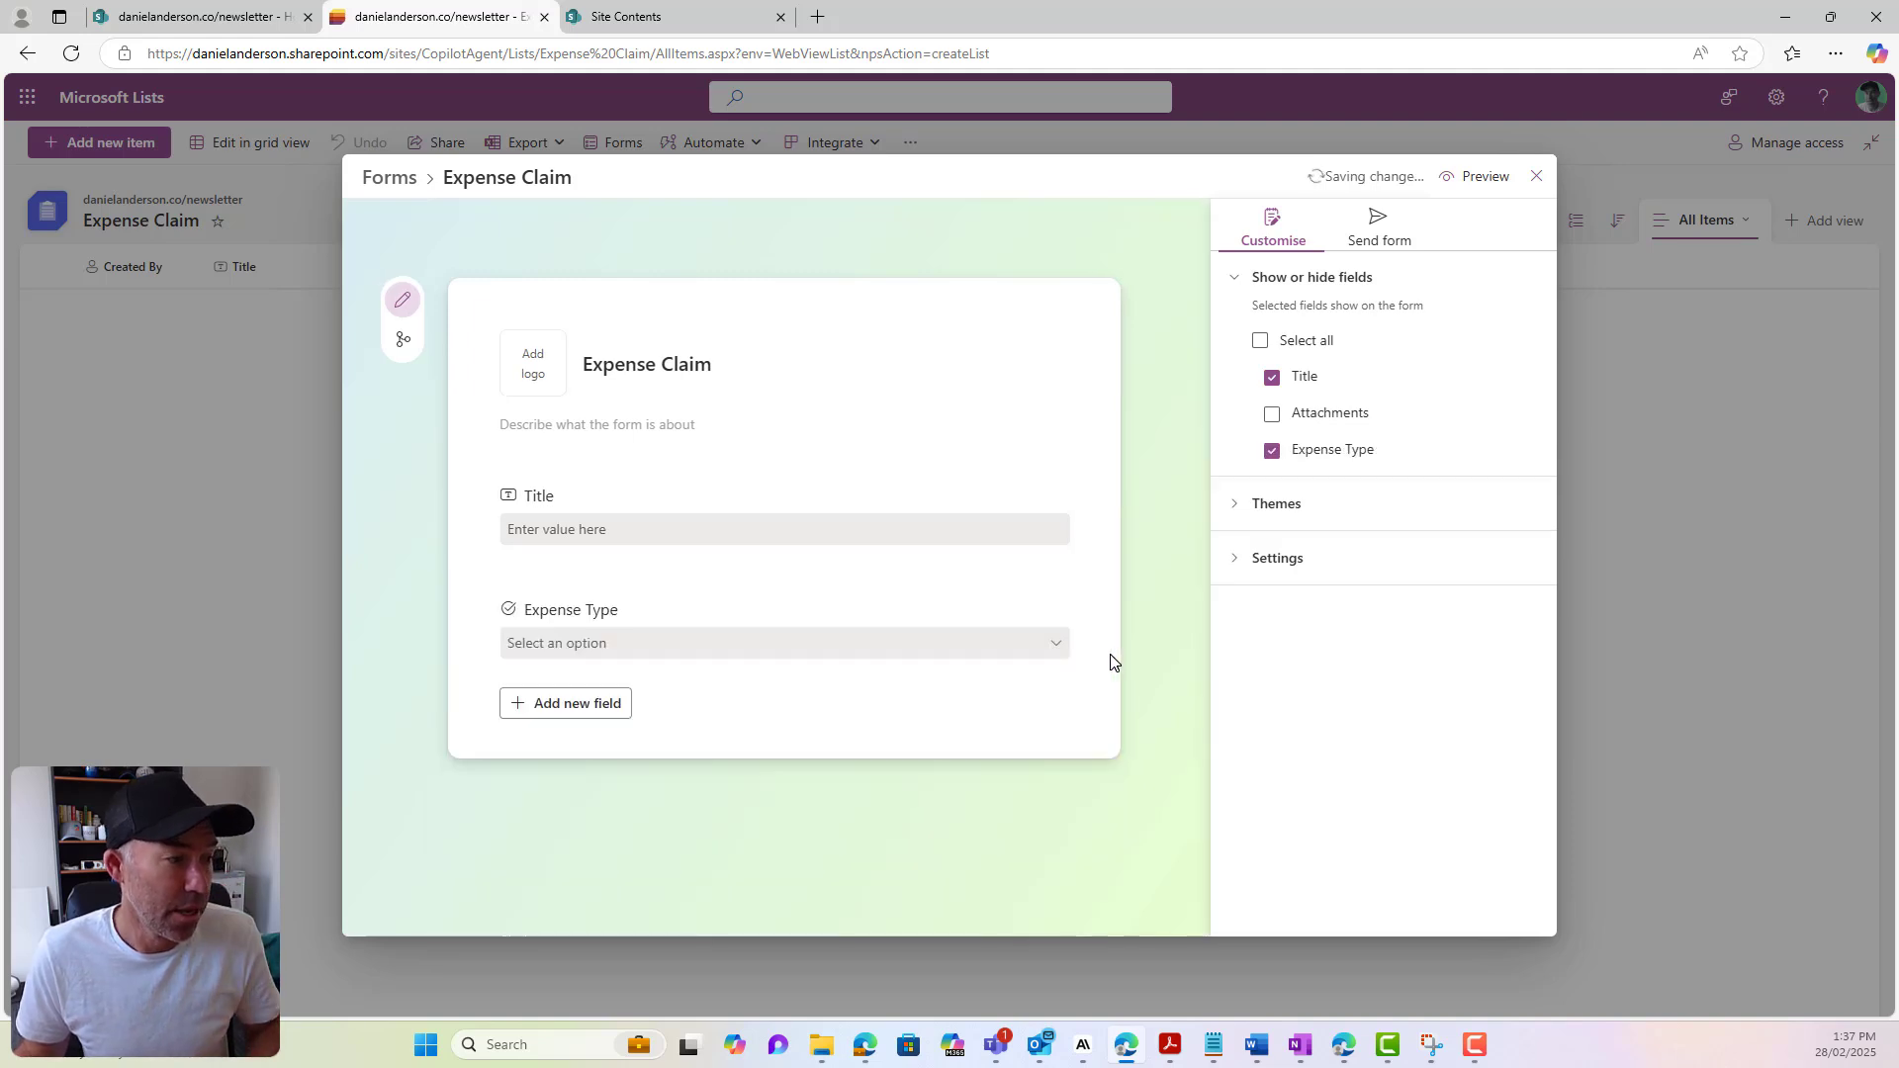
Add a currency field named 'Ammount' to the form
{"action": "left_click", "coordinate": [534, 702]}
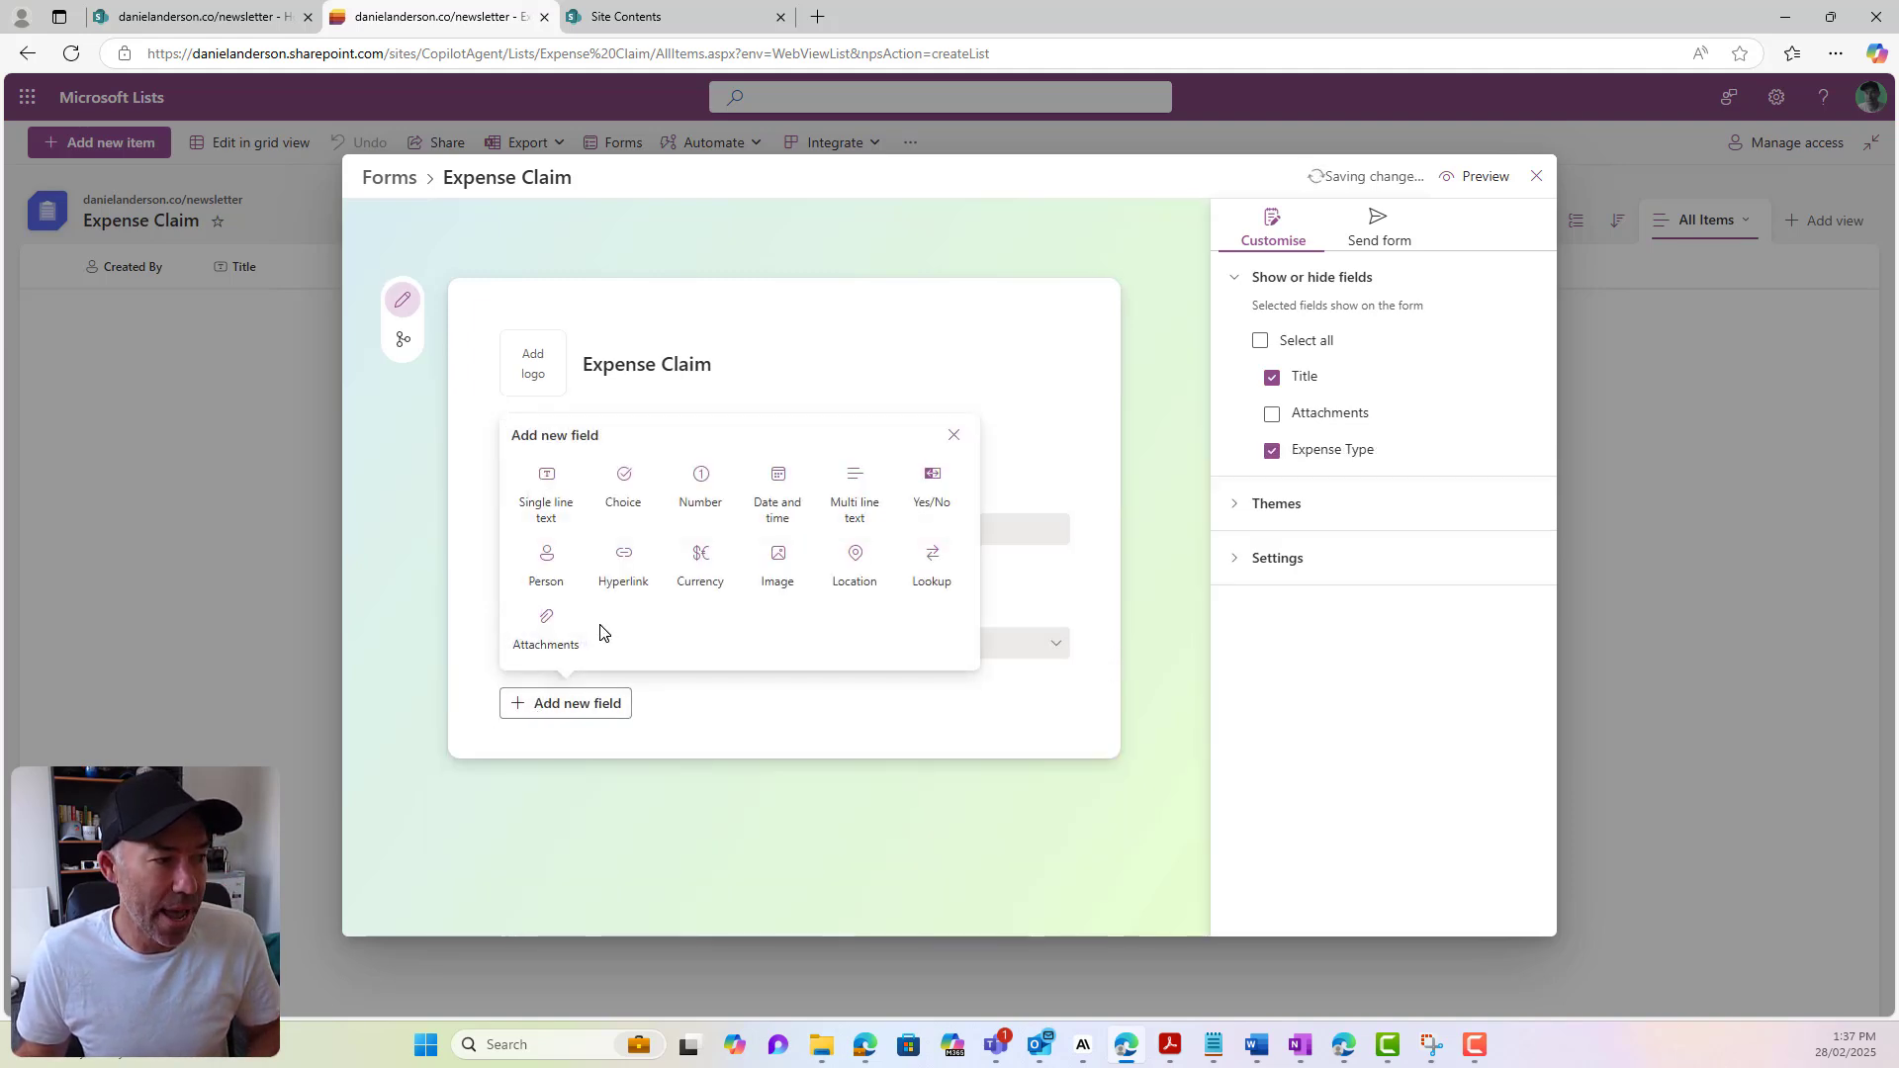
{"action": "left_click", "coordinate": [702, 565]}
{"action": "type", "text": "Ammount"}
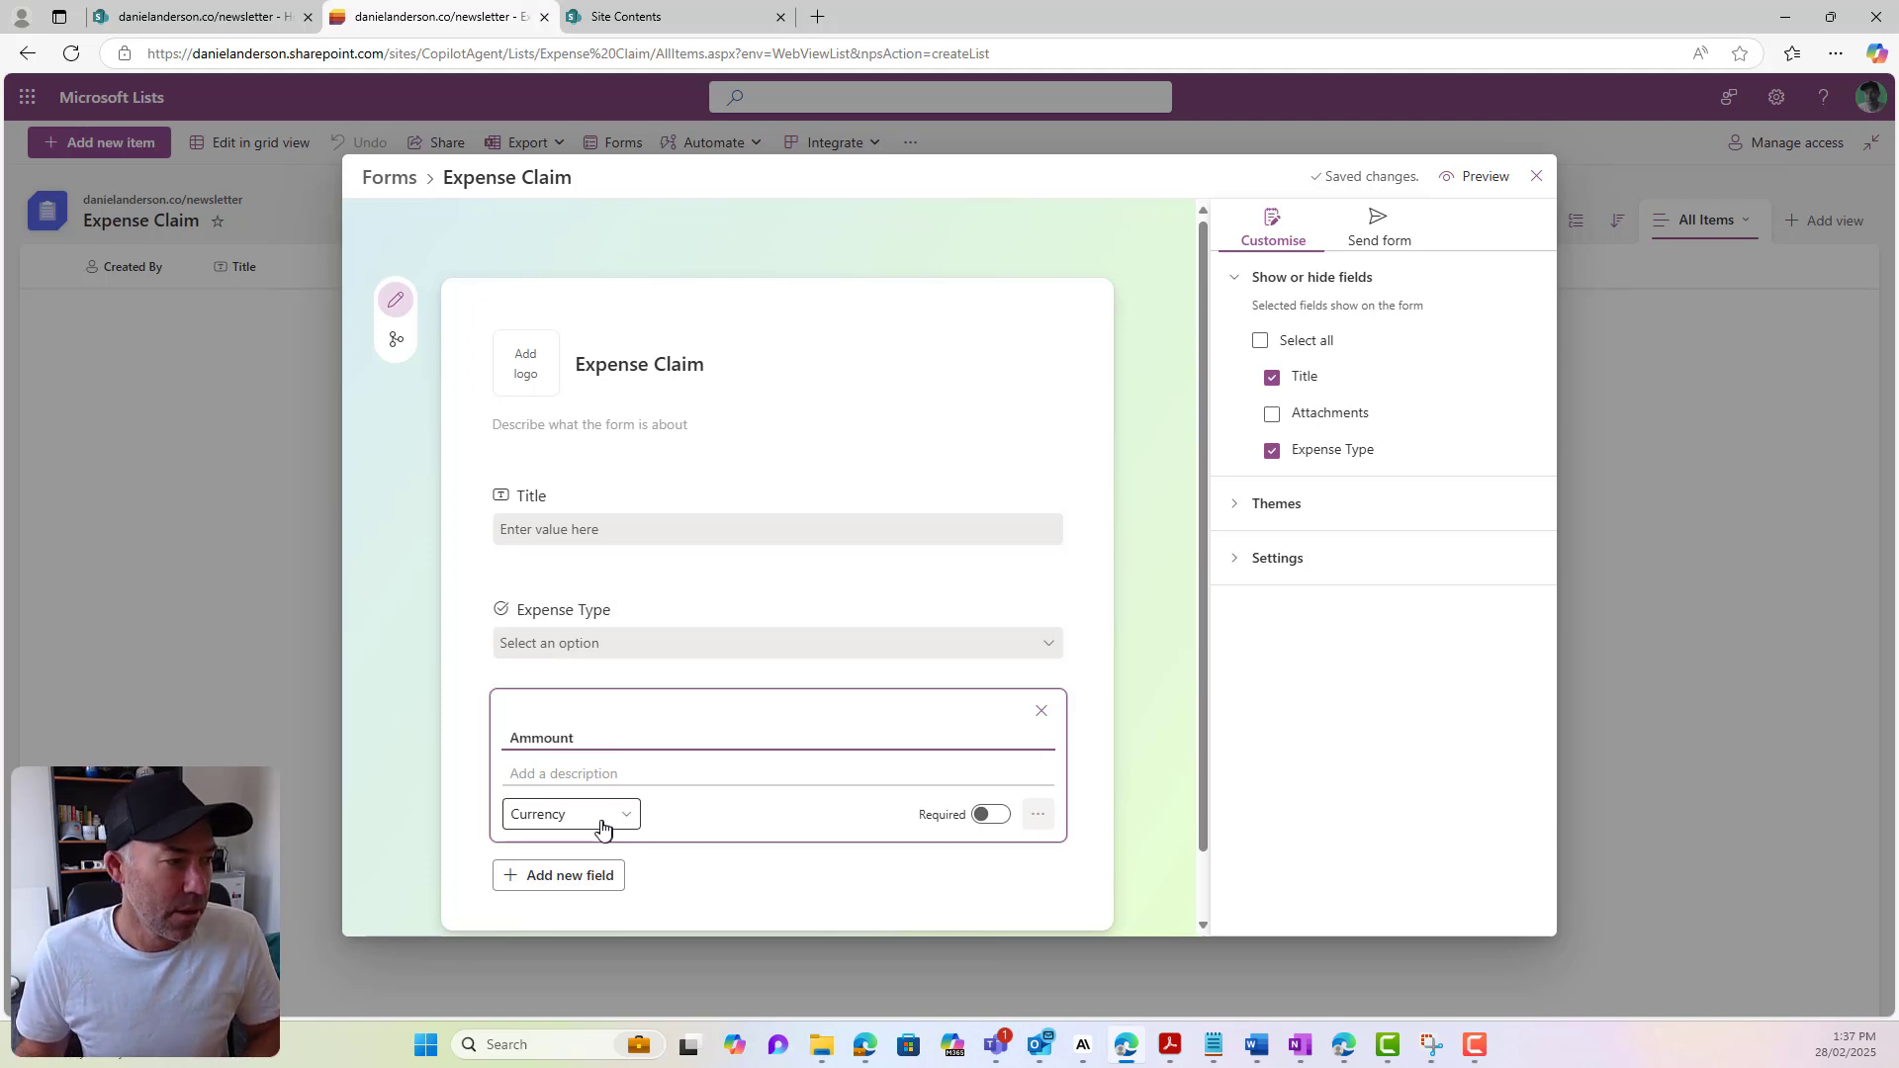
{"action": "left_click", "coordinate": [583, 888]}
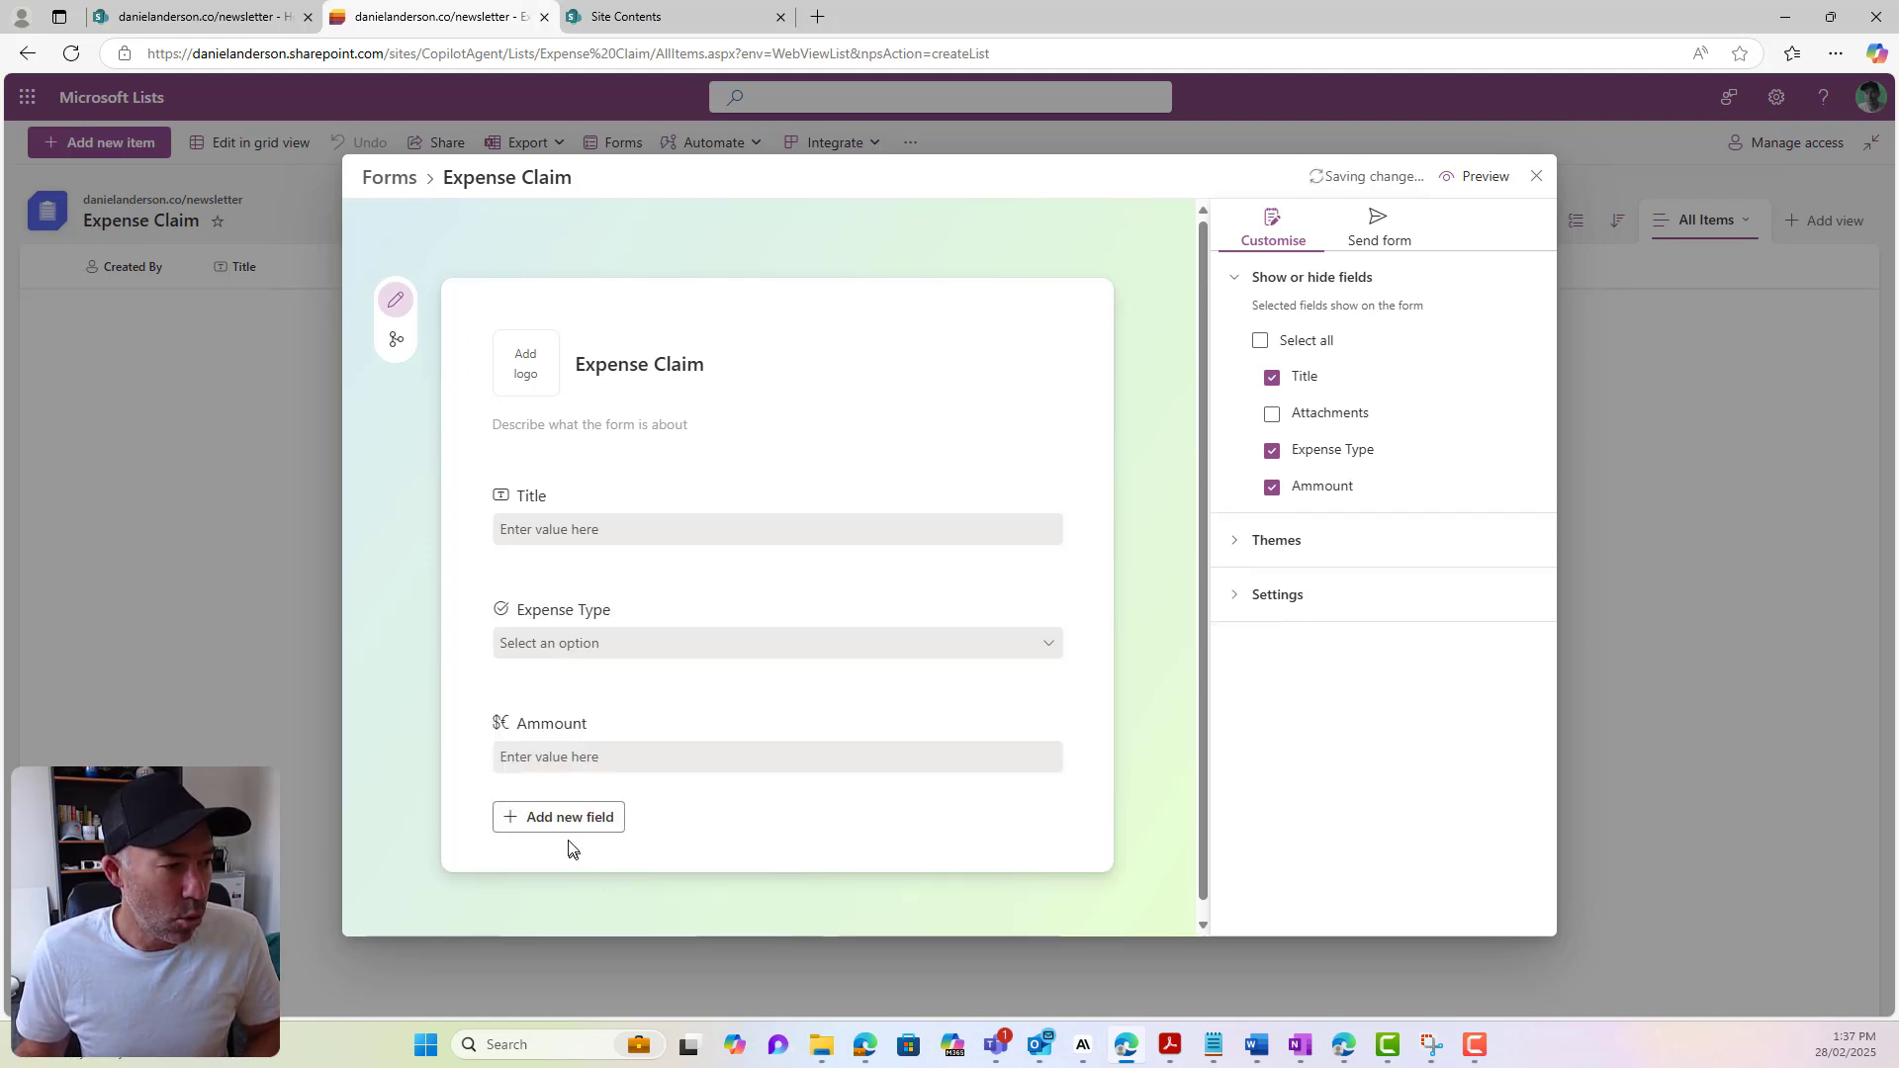
Add an image field named 'Receipt' to the form
{"action": "left_click", "coordinate": [564, 824]}
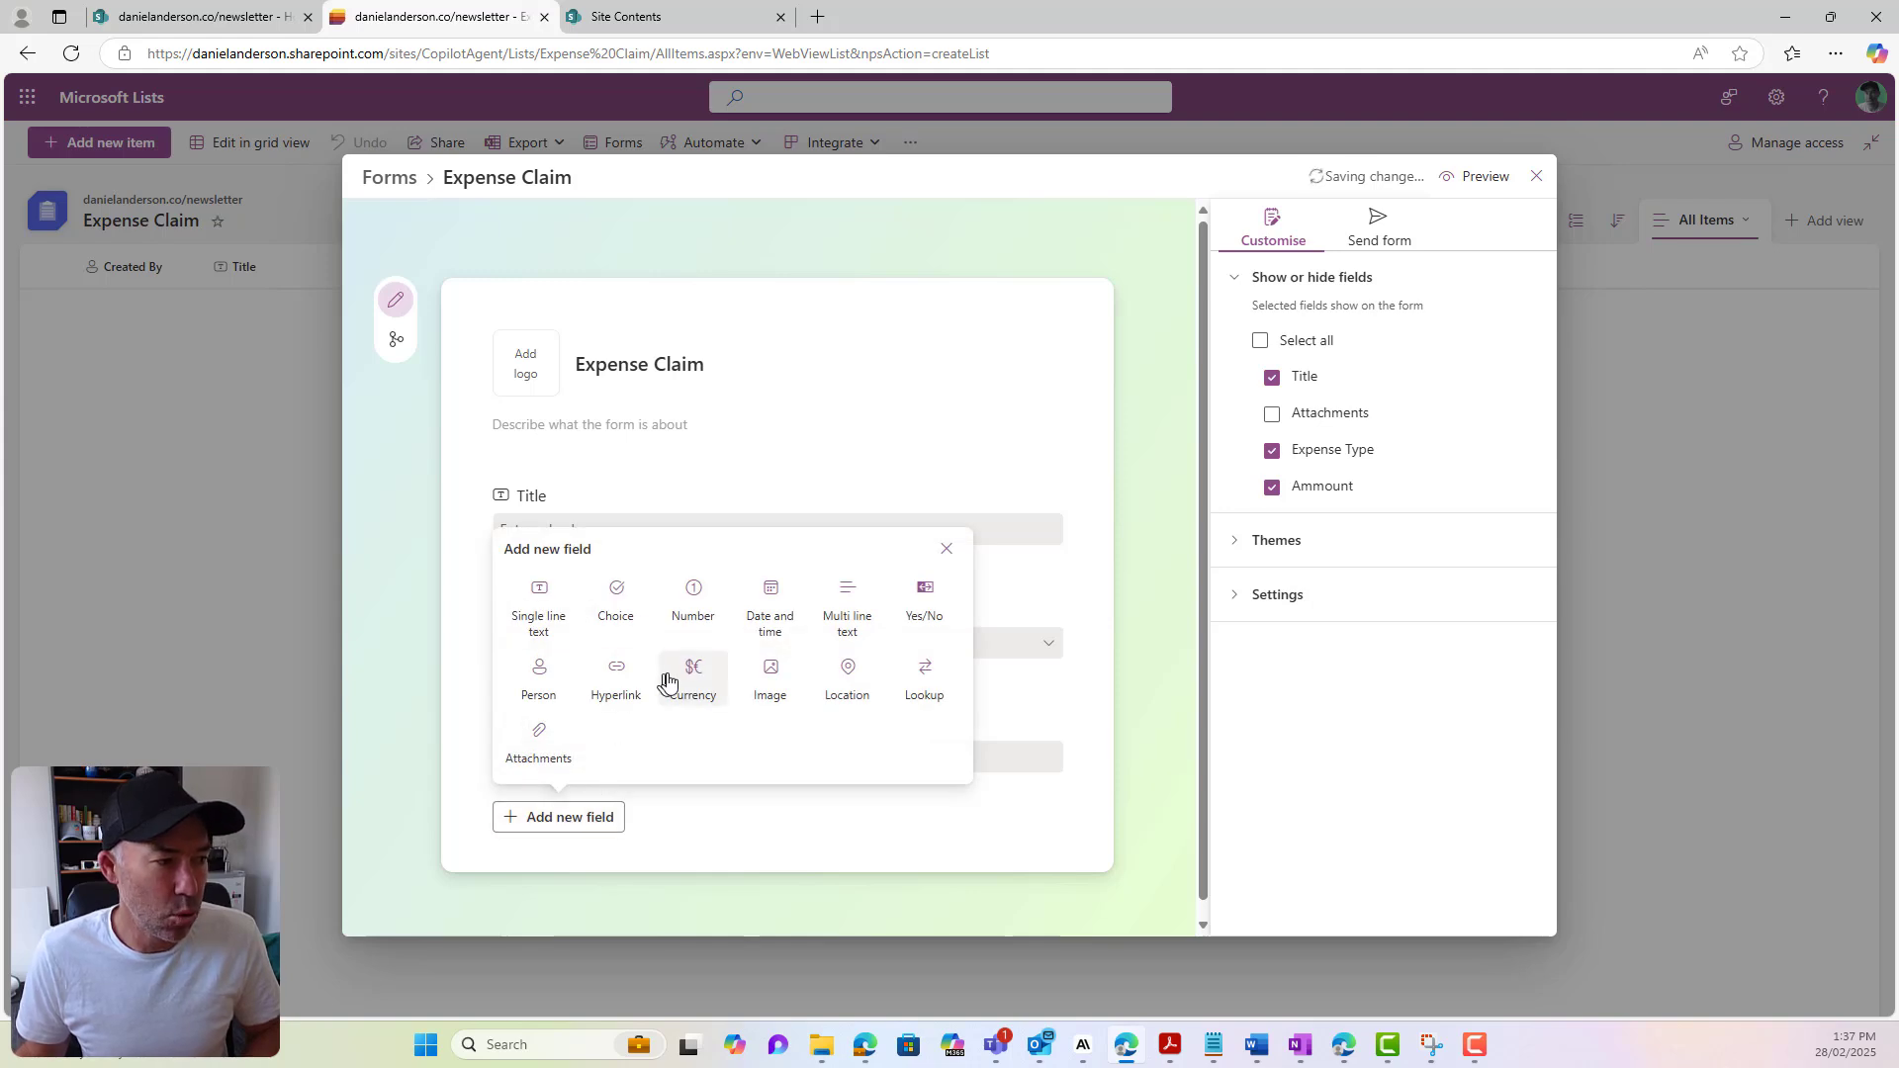
{"action": "left_click", "coordinate": [771, 681]}
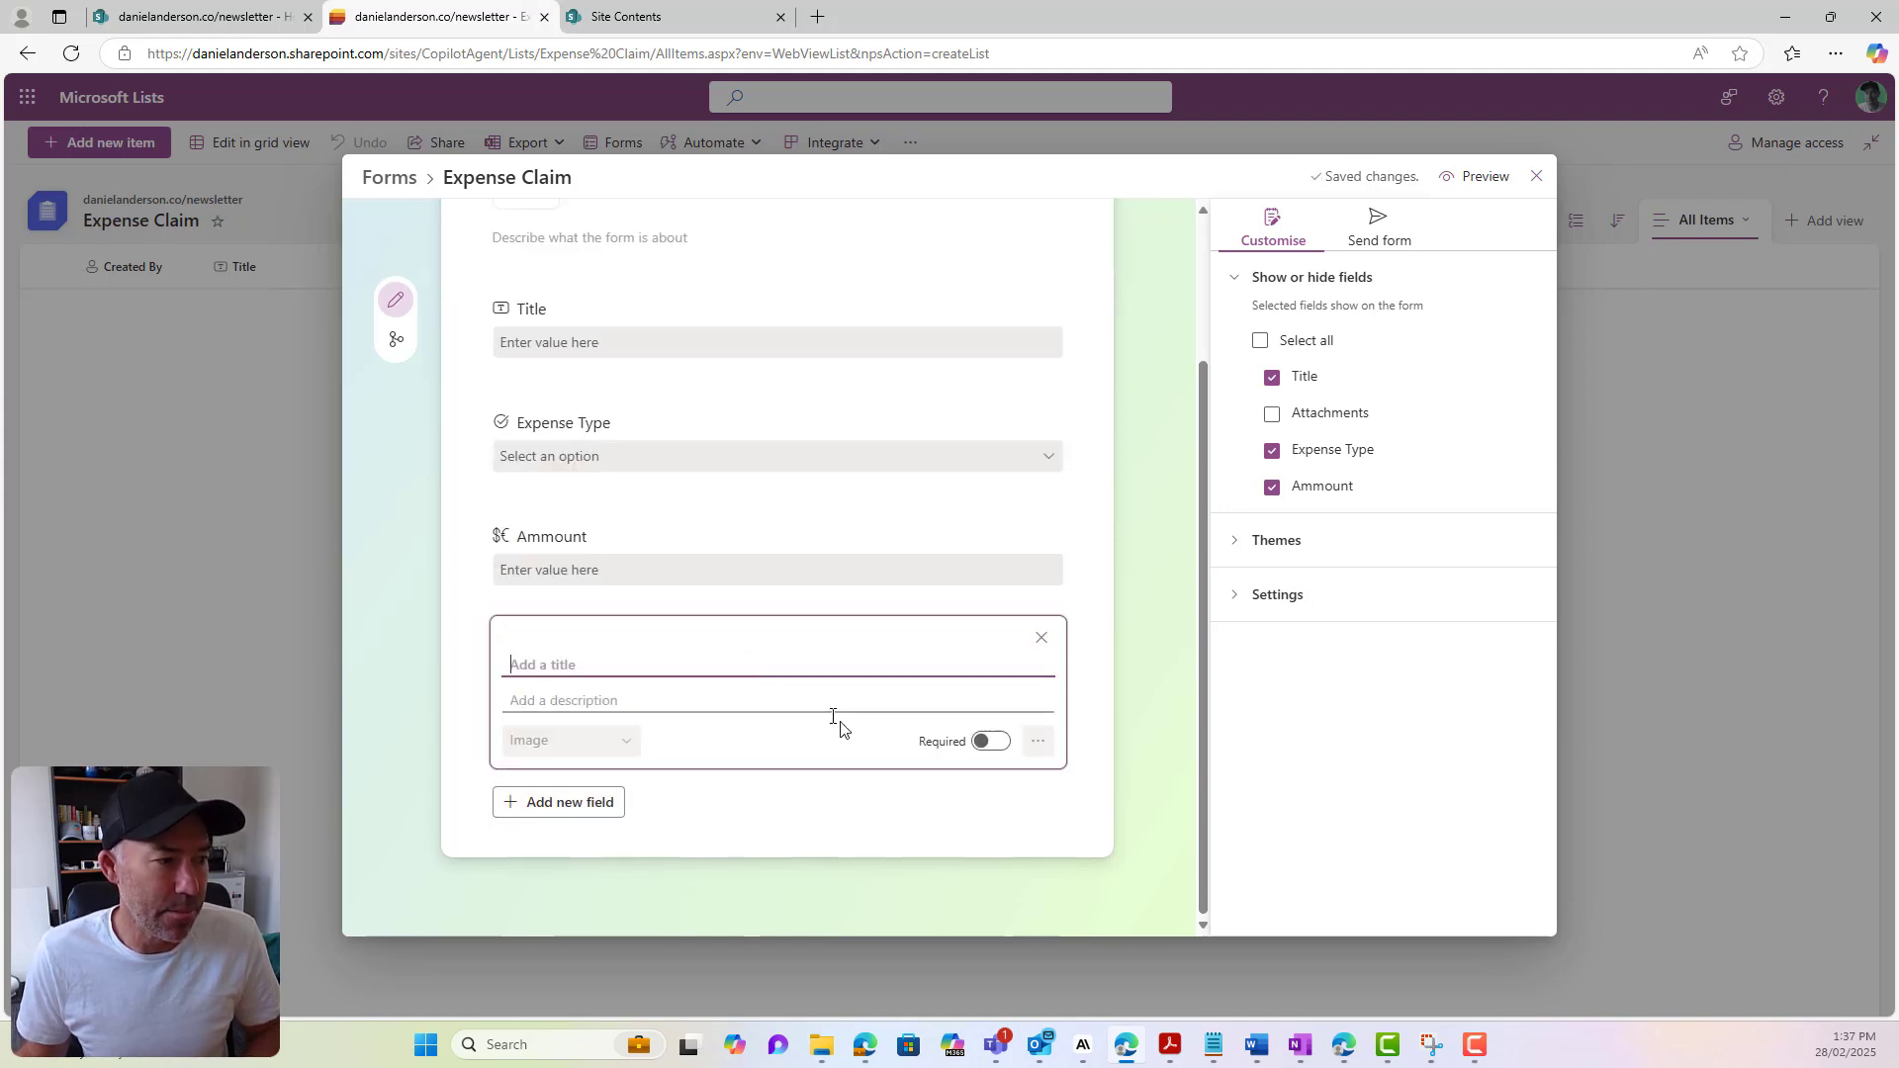
{"action": "type", "text": "Receiopt"}
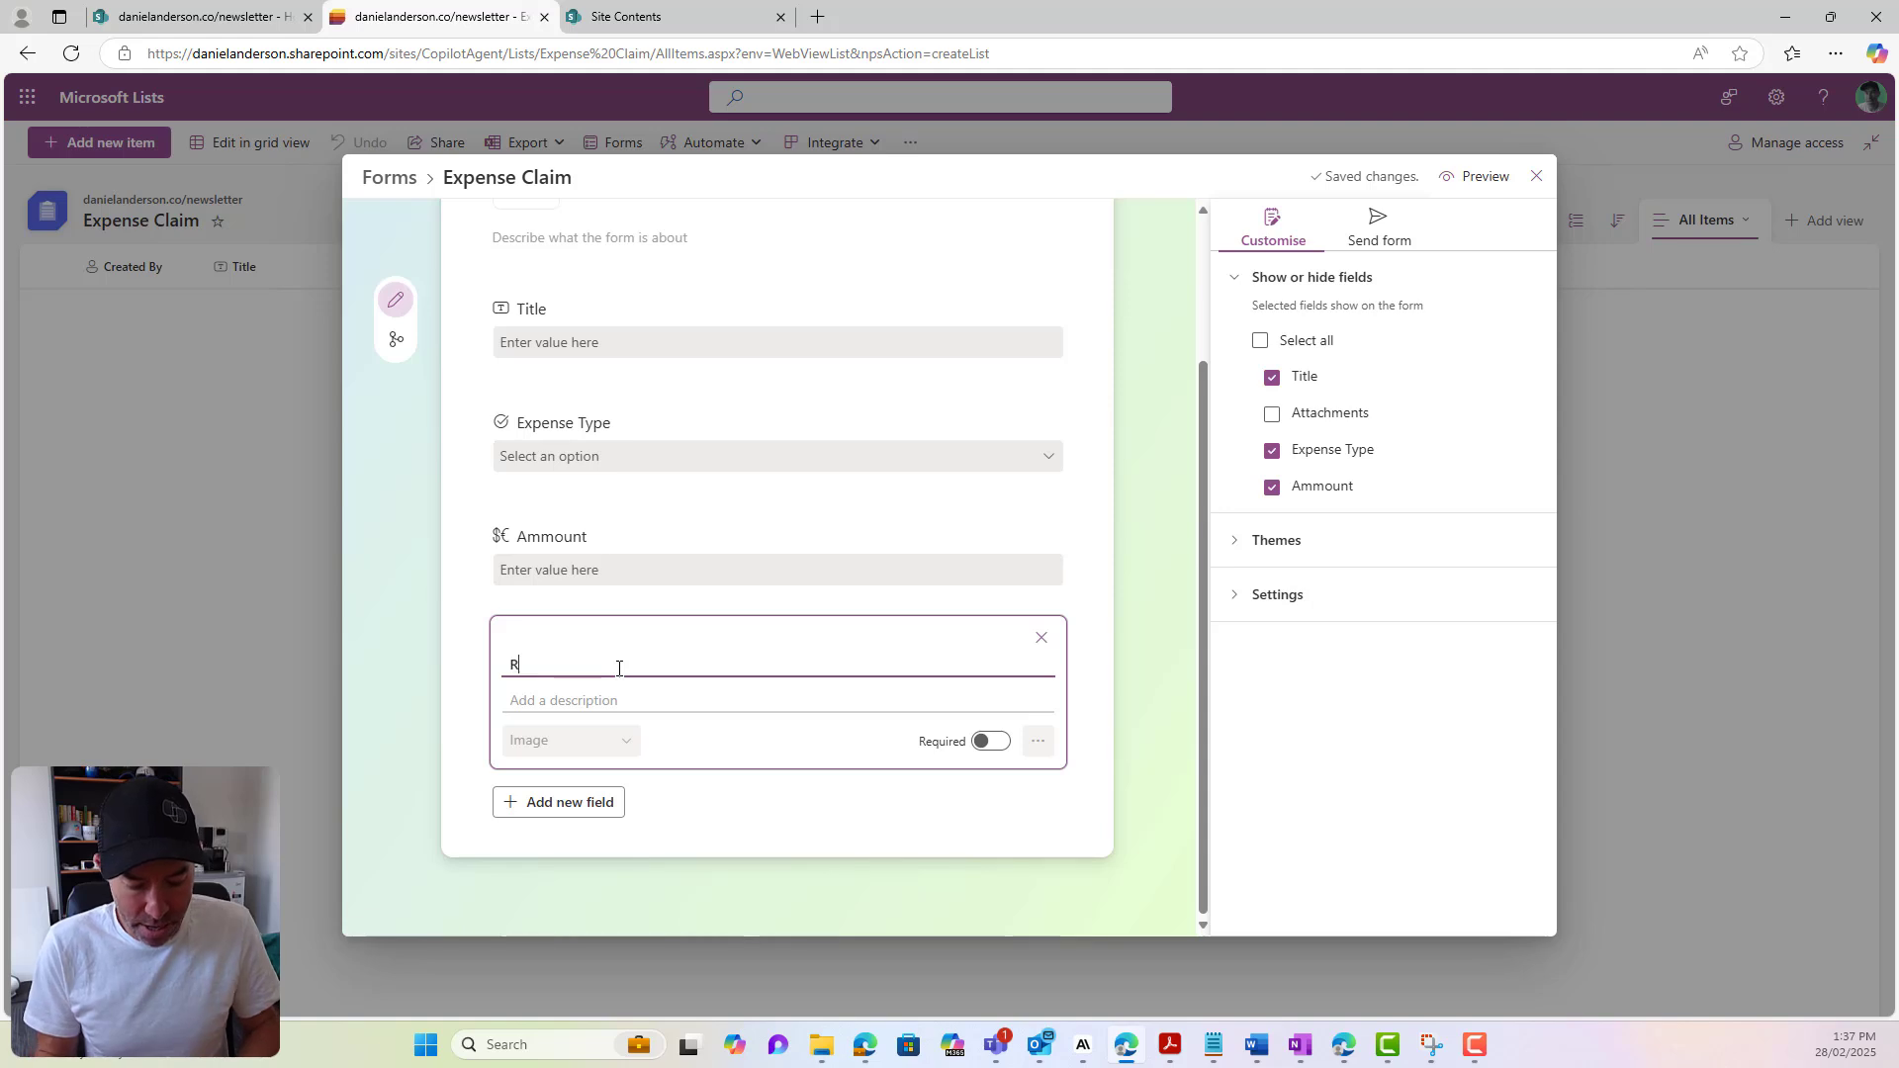
{"action": "key", "text": "BackSpace"}
{"action": "key", "text": "BackSpace"}
{"action": "key", "text": "BackSpace"}
{"action": "type", "text": "pt"}
{"action": "left_click", "coordinate": [773, 912]}
Confirm the envelope logo image at the top of the form
{"action": "scroll", "coordinate": [559, 514], "scroll_direction": "up", "scroll_amount": 2}
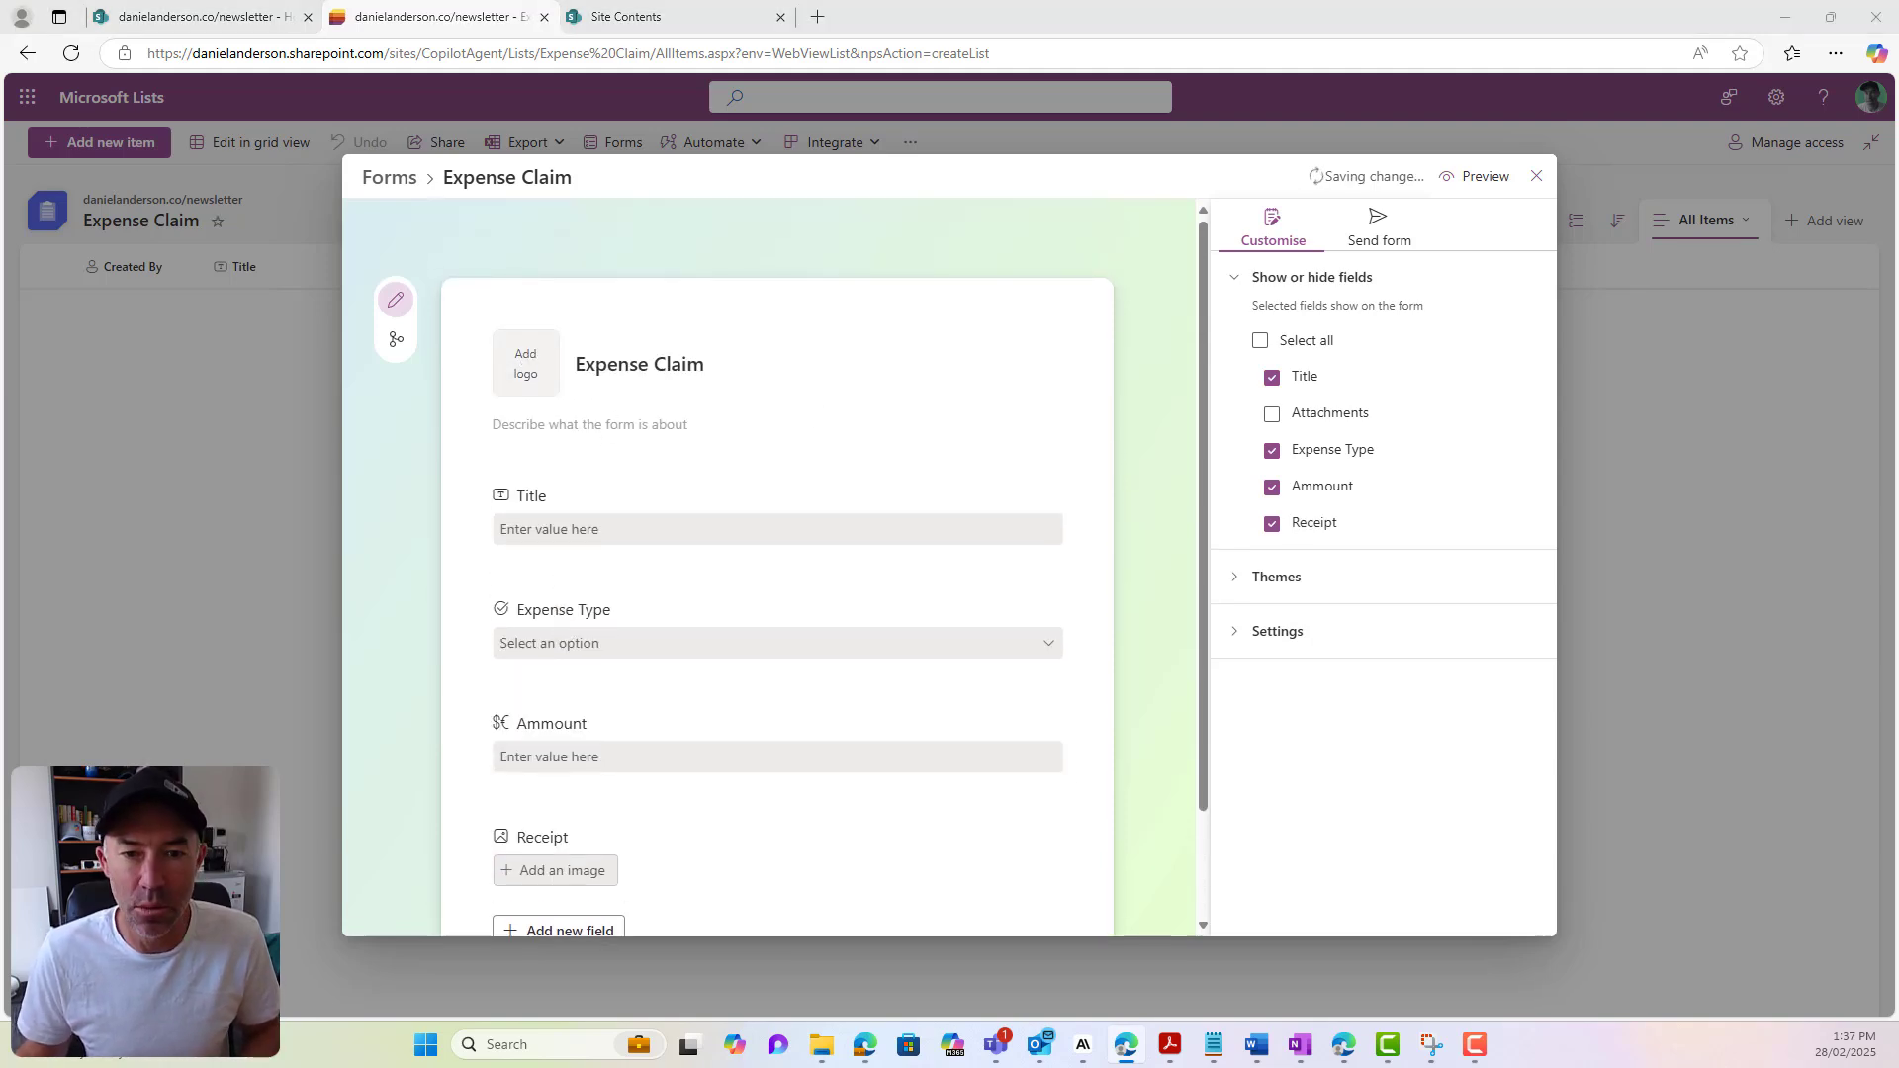
{"action": "key", "text": "Return"}
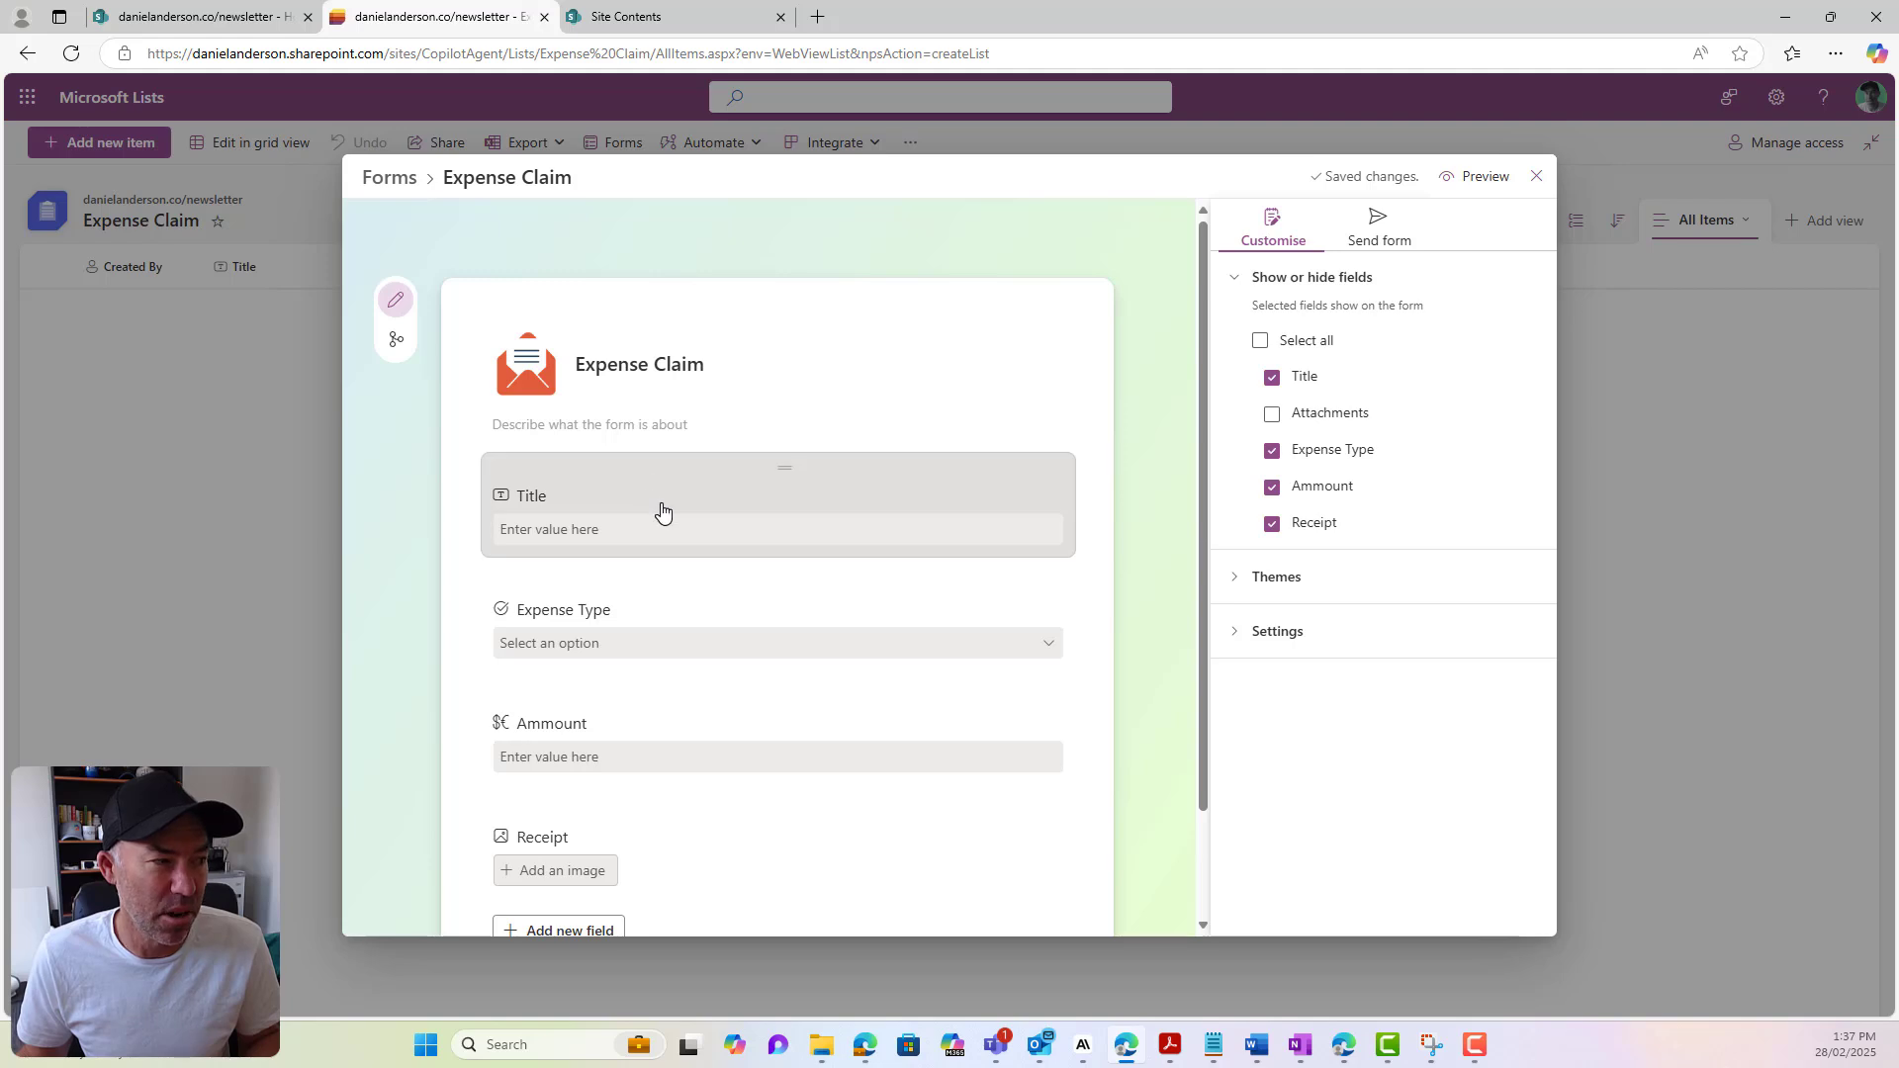
{"action": "scroll", "coordinate": [658, 509], "scroll_direction": "down", "scroll_amount": 2}
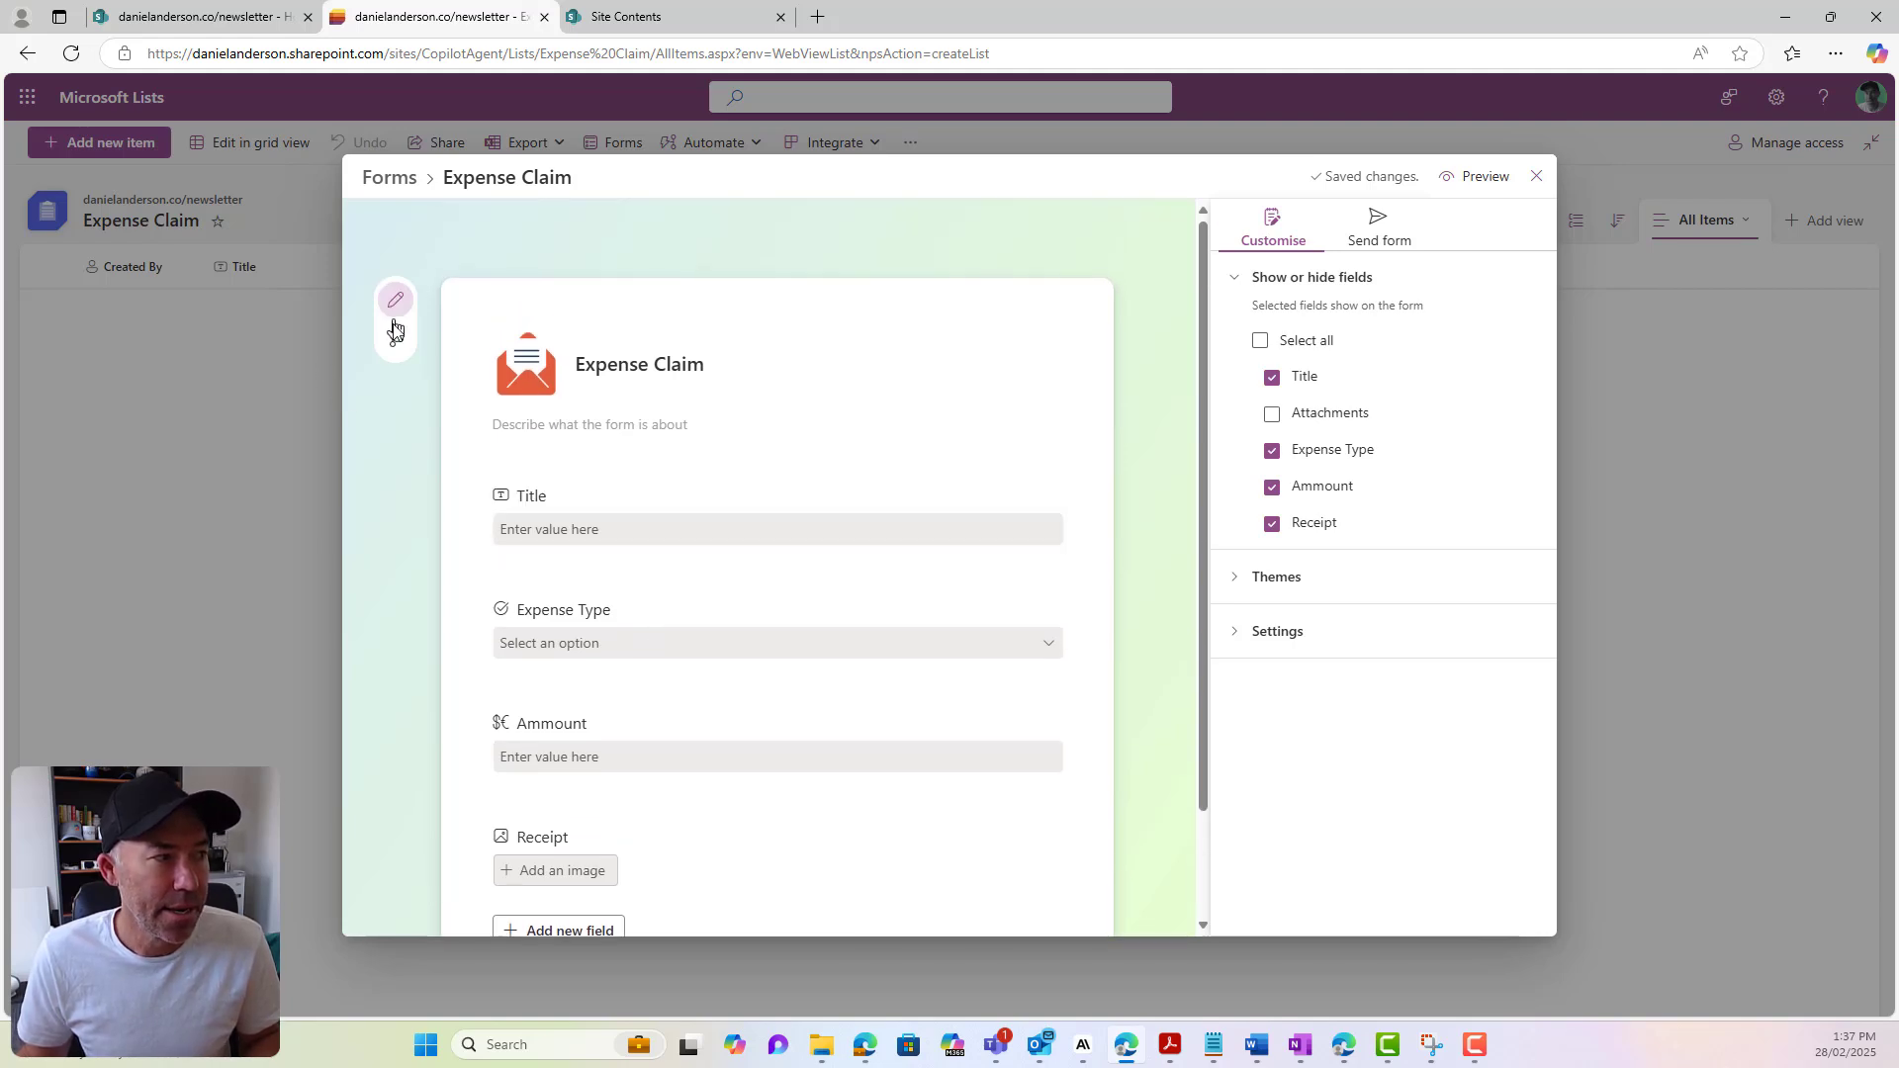
{"action": "left_click", "coordinate": [395, 341]}
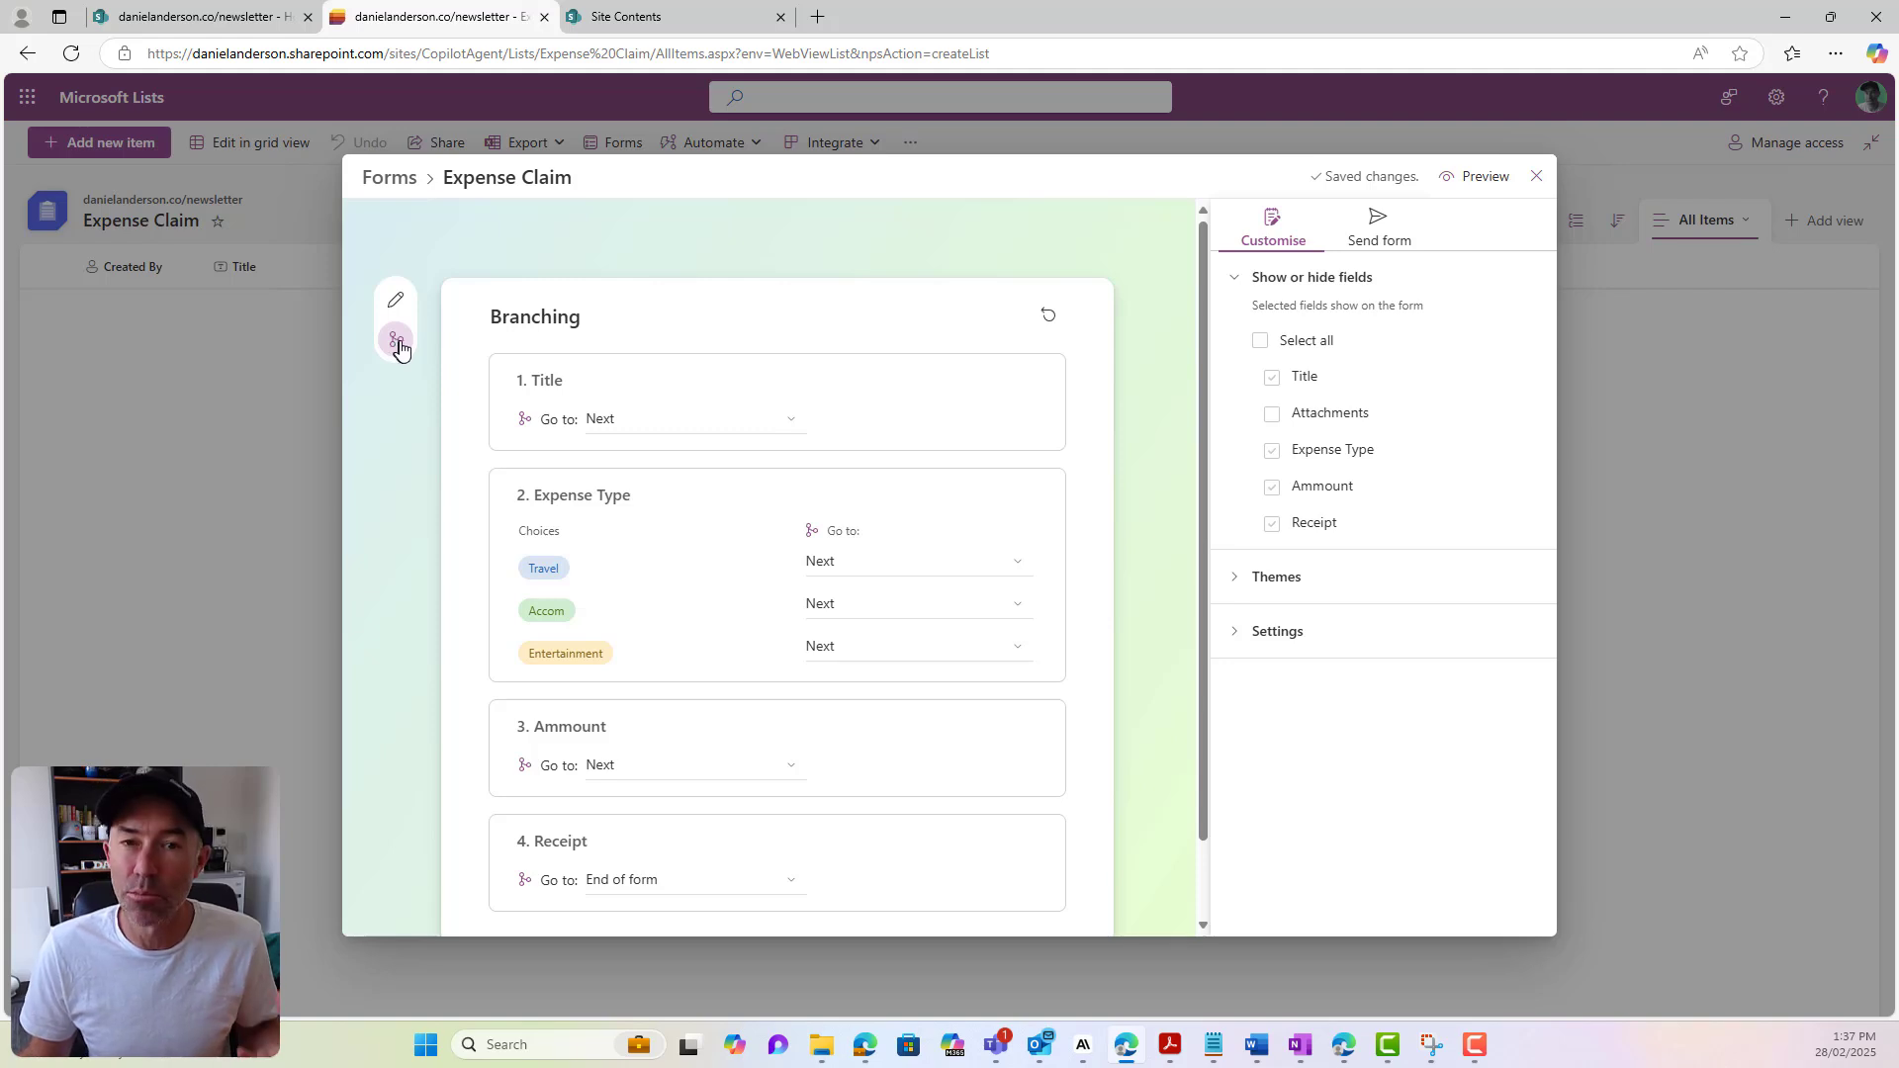
{"action": "scroll", "coordinate": [437, 336], "scroll_direction": "down", "scroll_amount": 2}
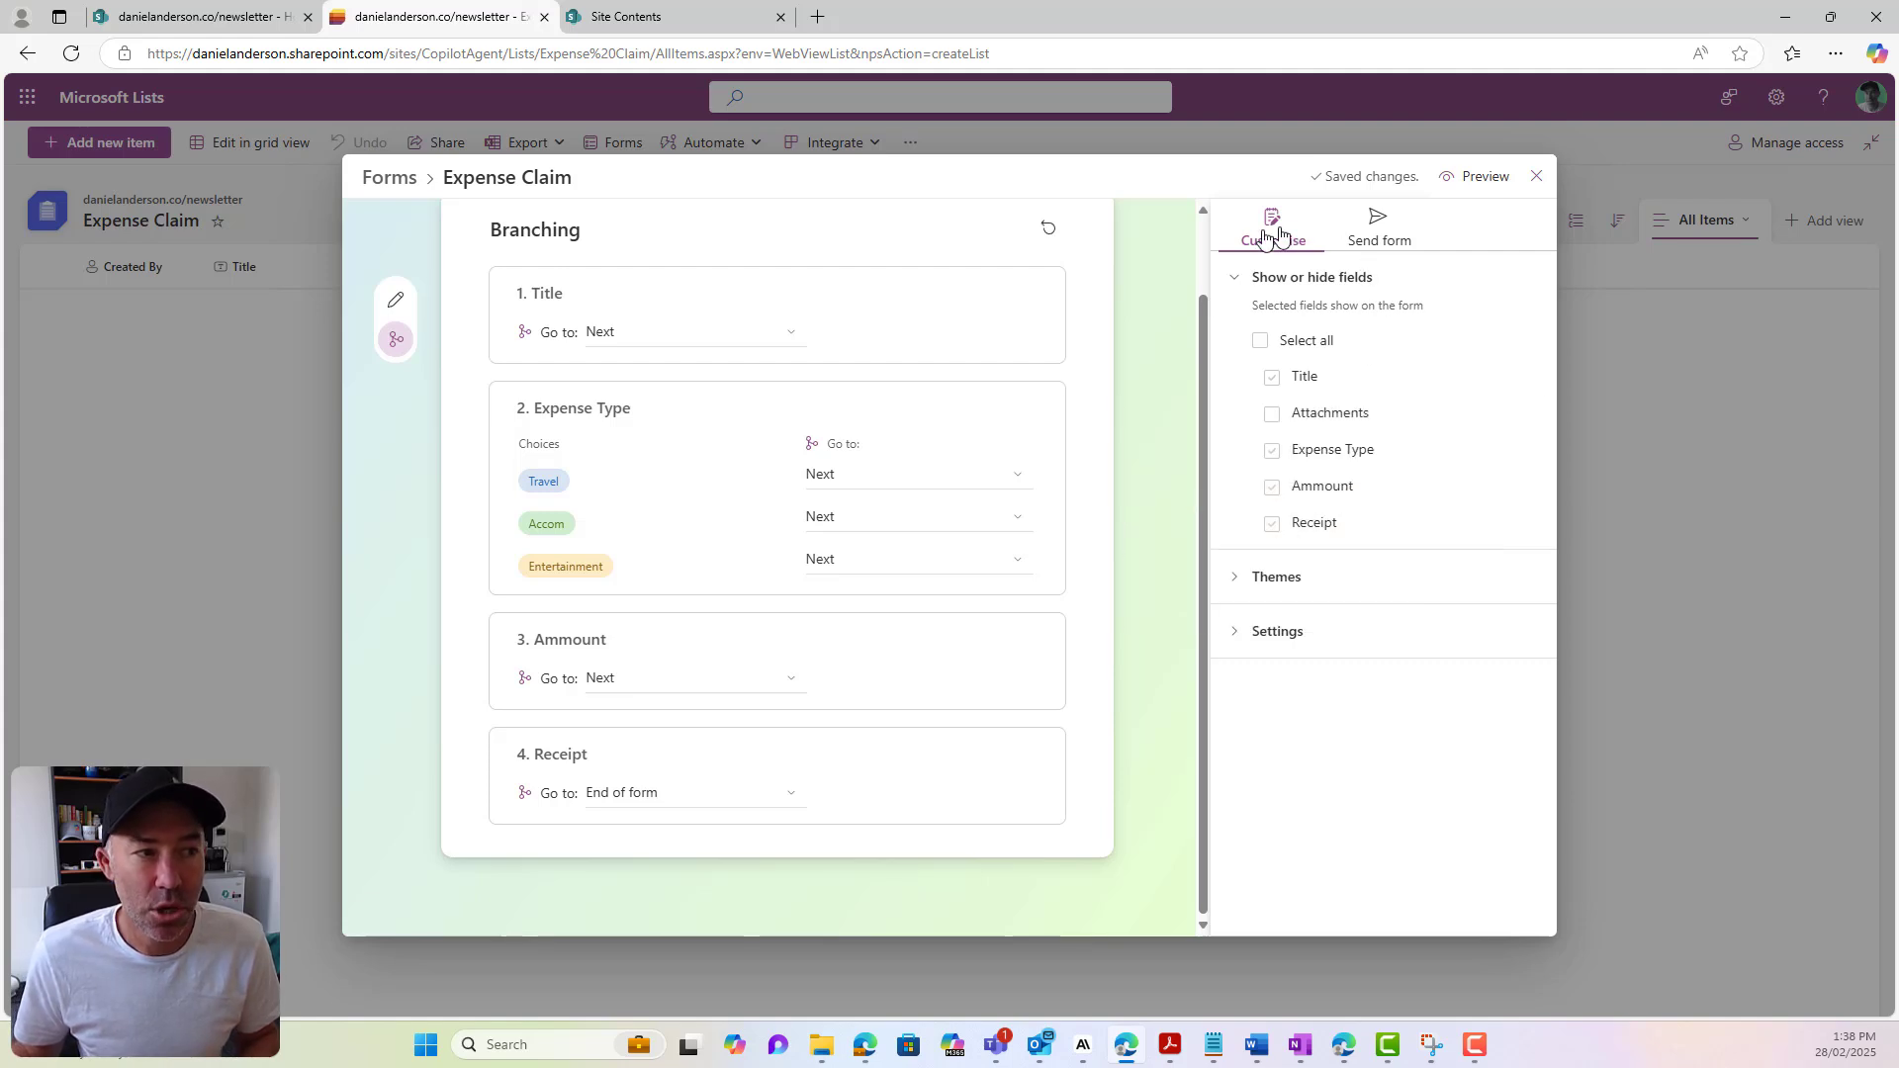
{"action": "left_click", "coordinate": [397, 299]}
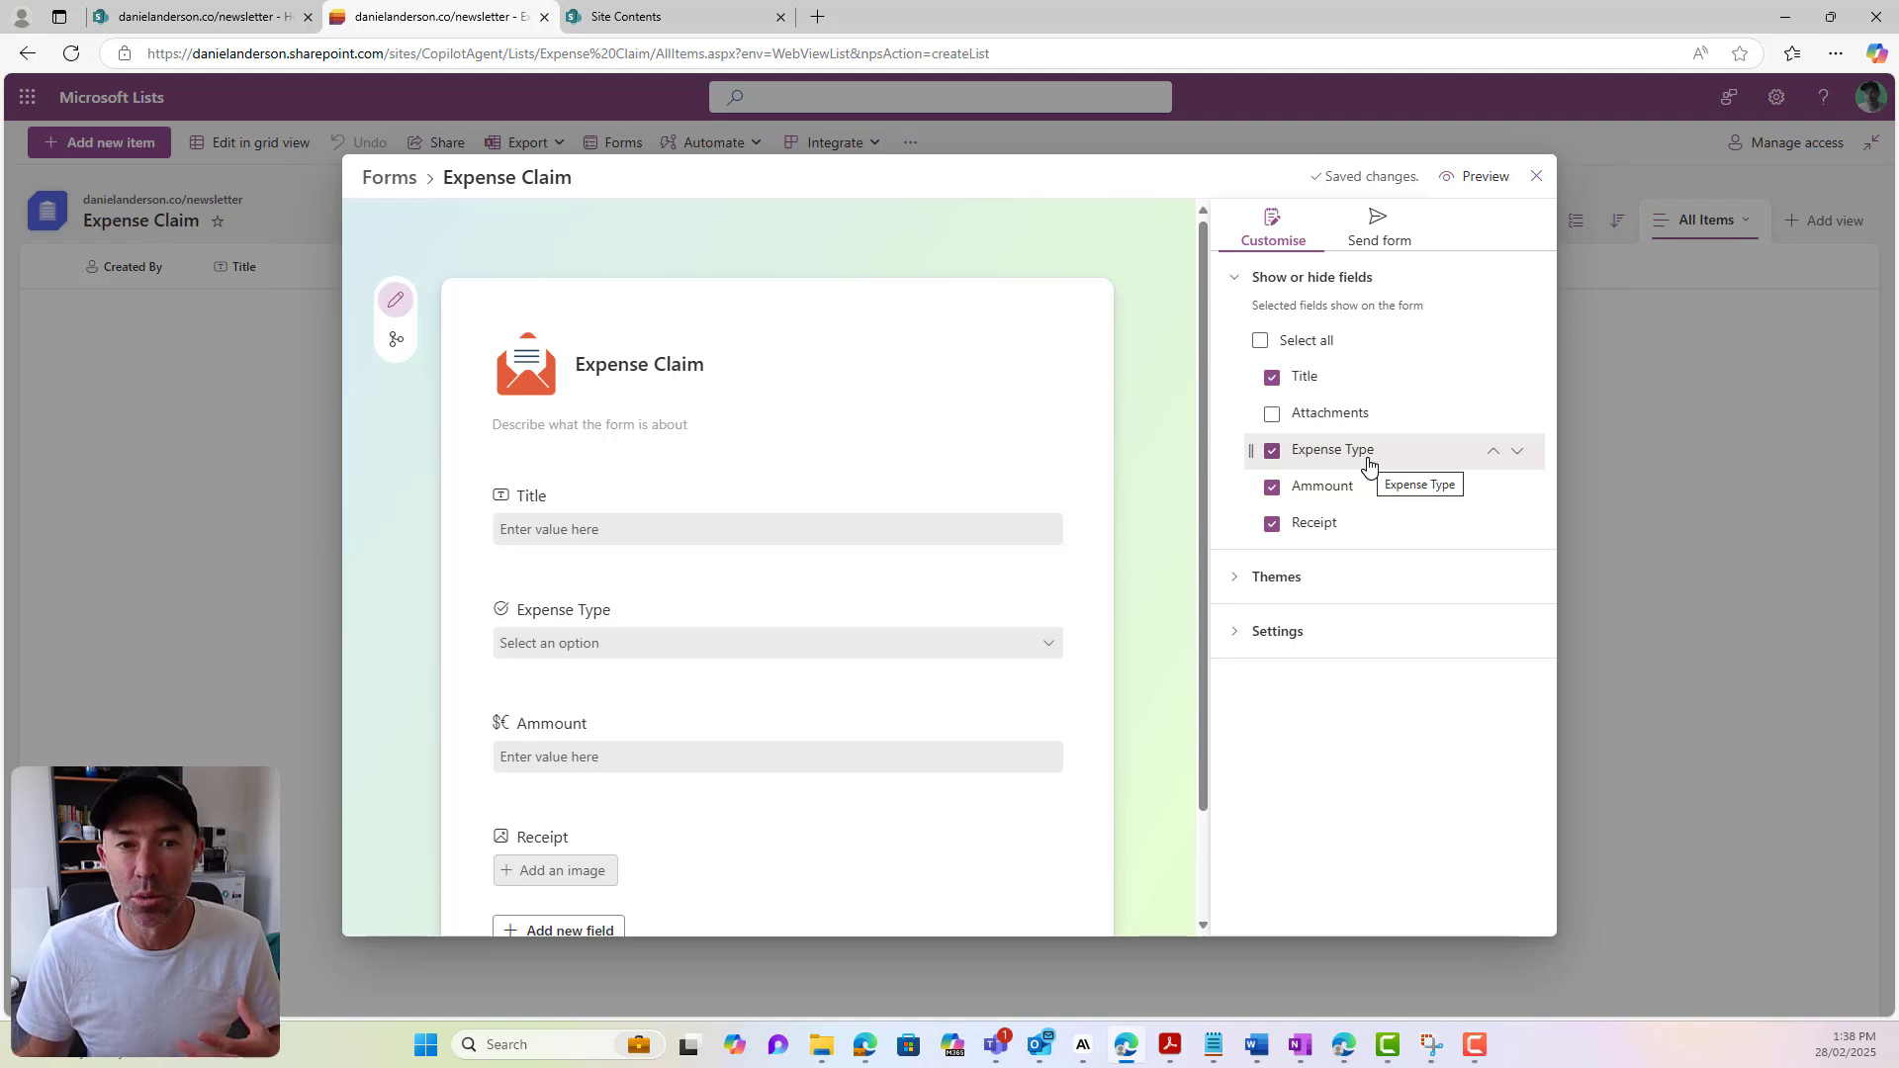
{"action": "left_click", "coordinate": [1241, 579]}
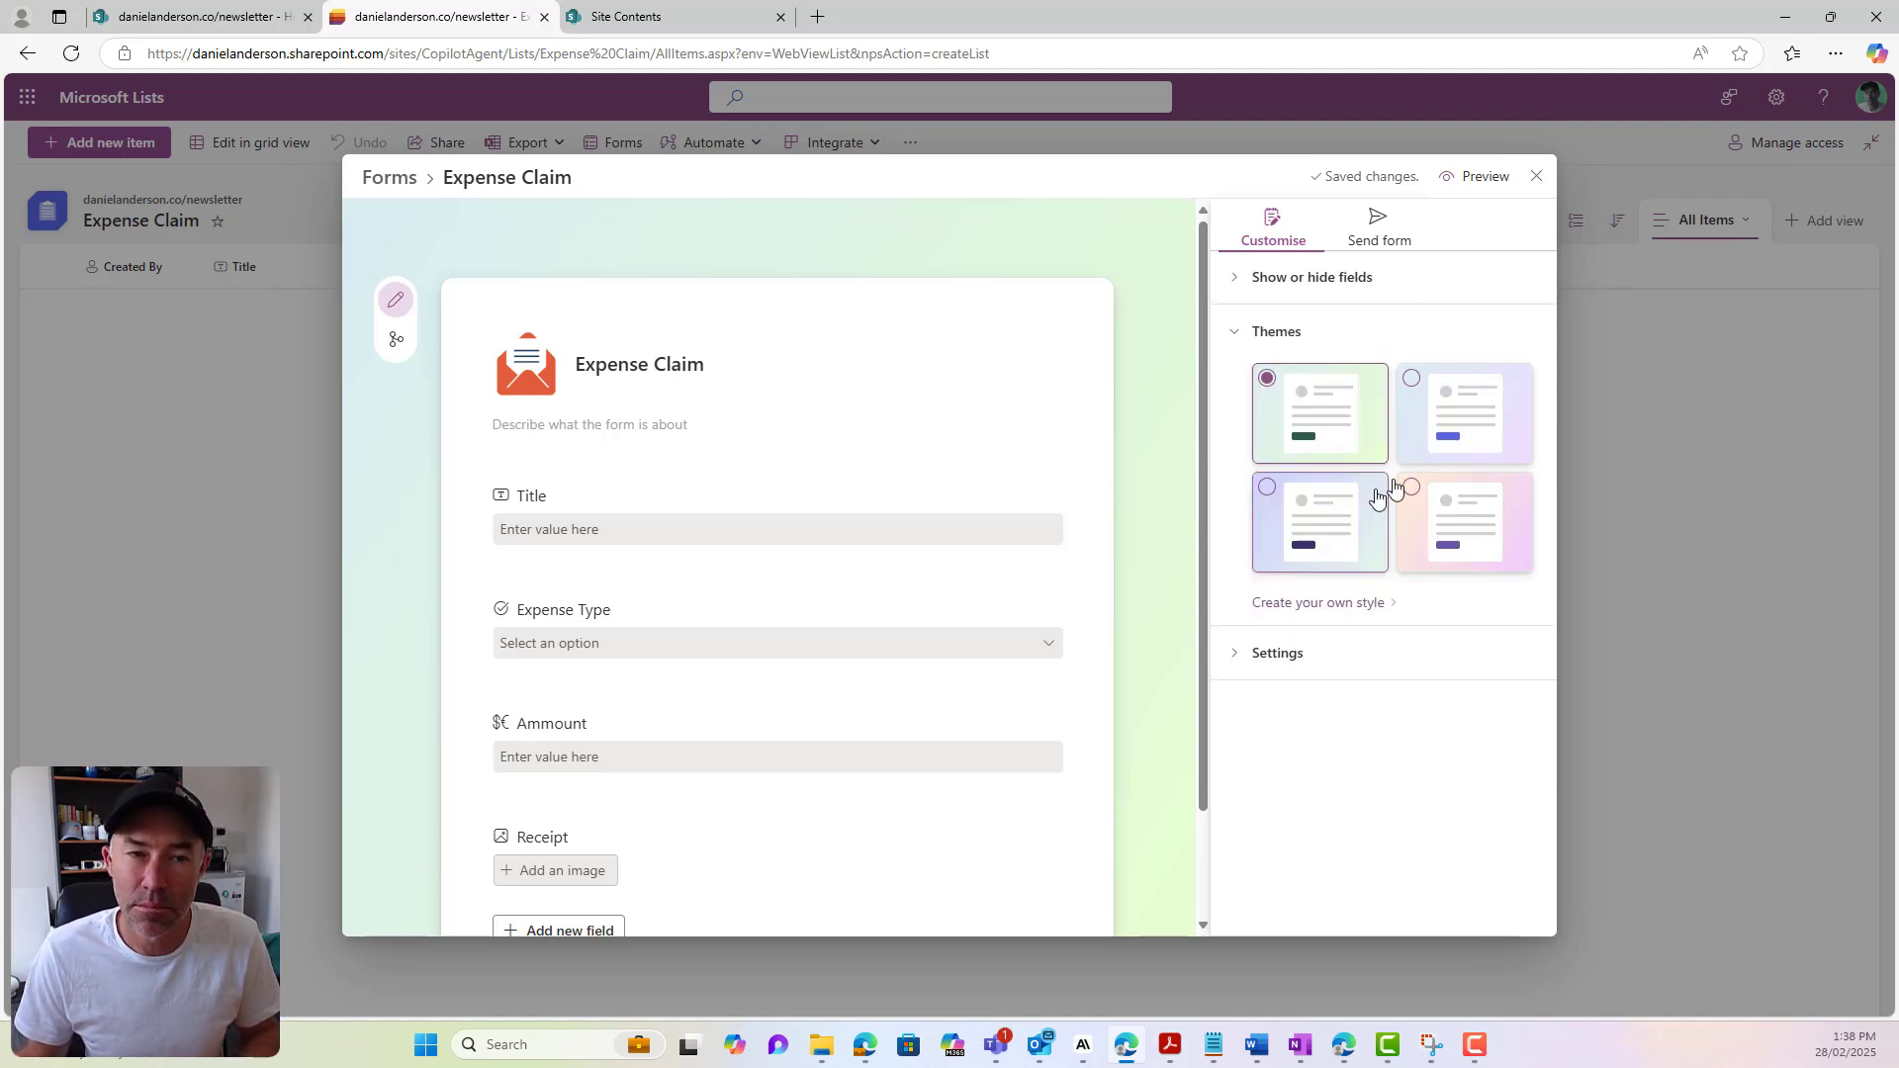
Apply the lavender theme after trying pink, then show the form's response settings
{"action": "left_click", "coordinate": [1446, 549]}
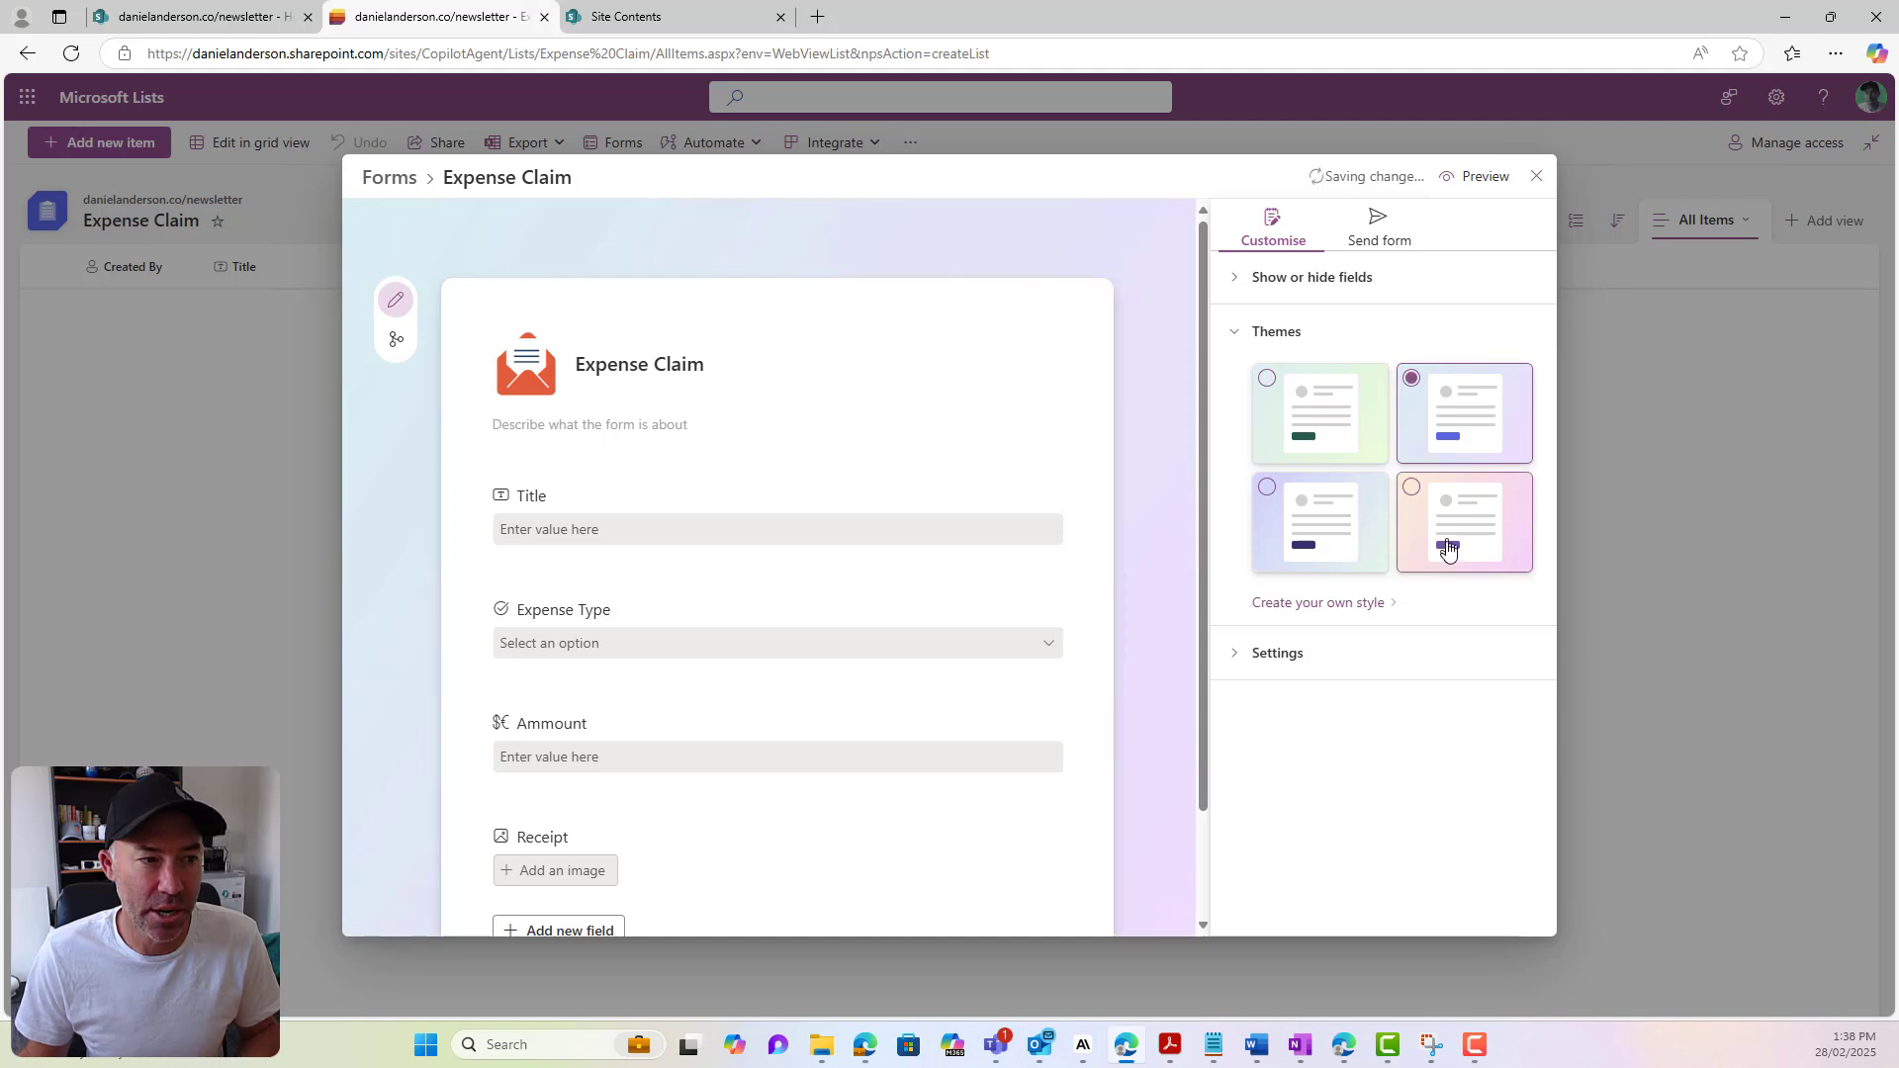
{"action": "left_click", "coordinate": [1319, 544]}
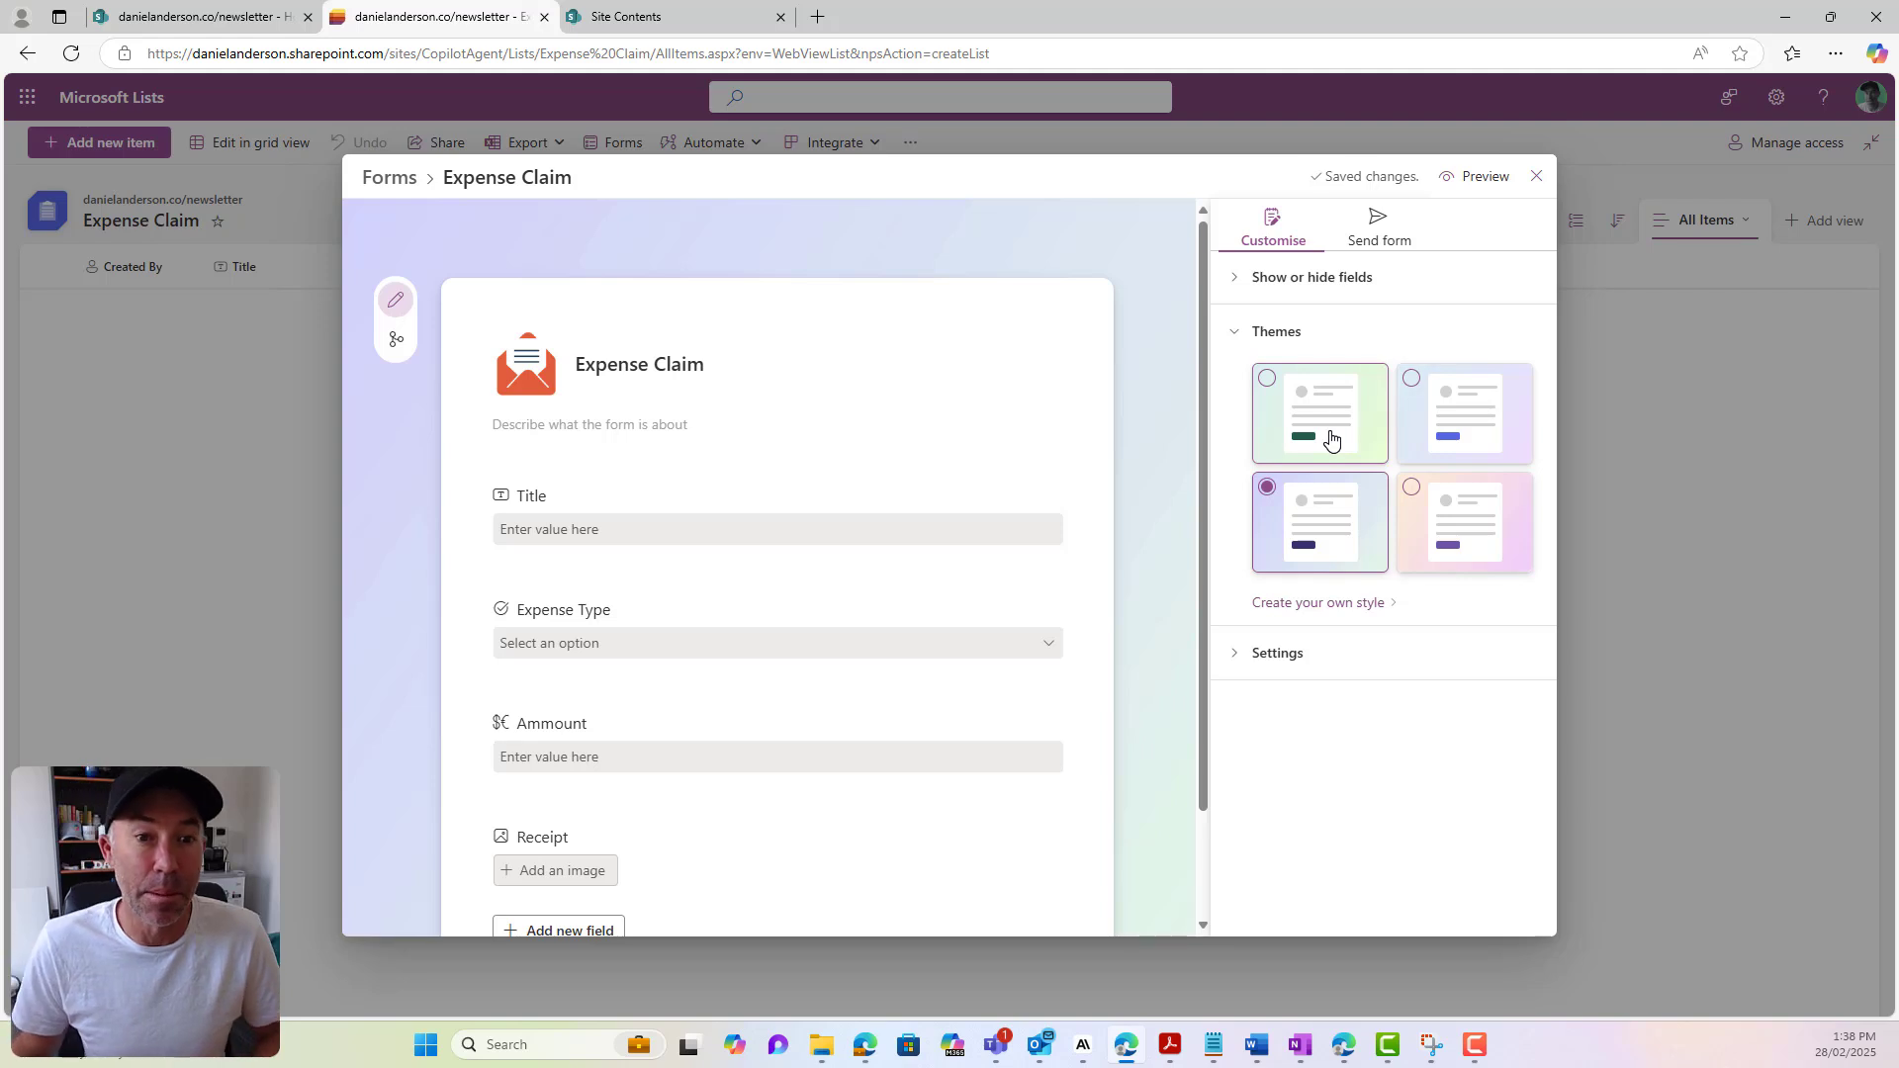
{"action": "left_click", "coordinate": [1315, 602]}
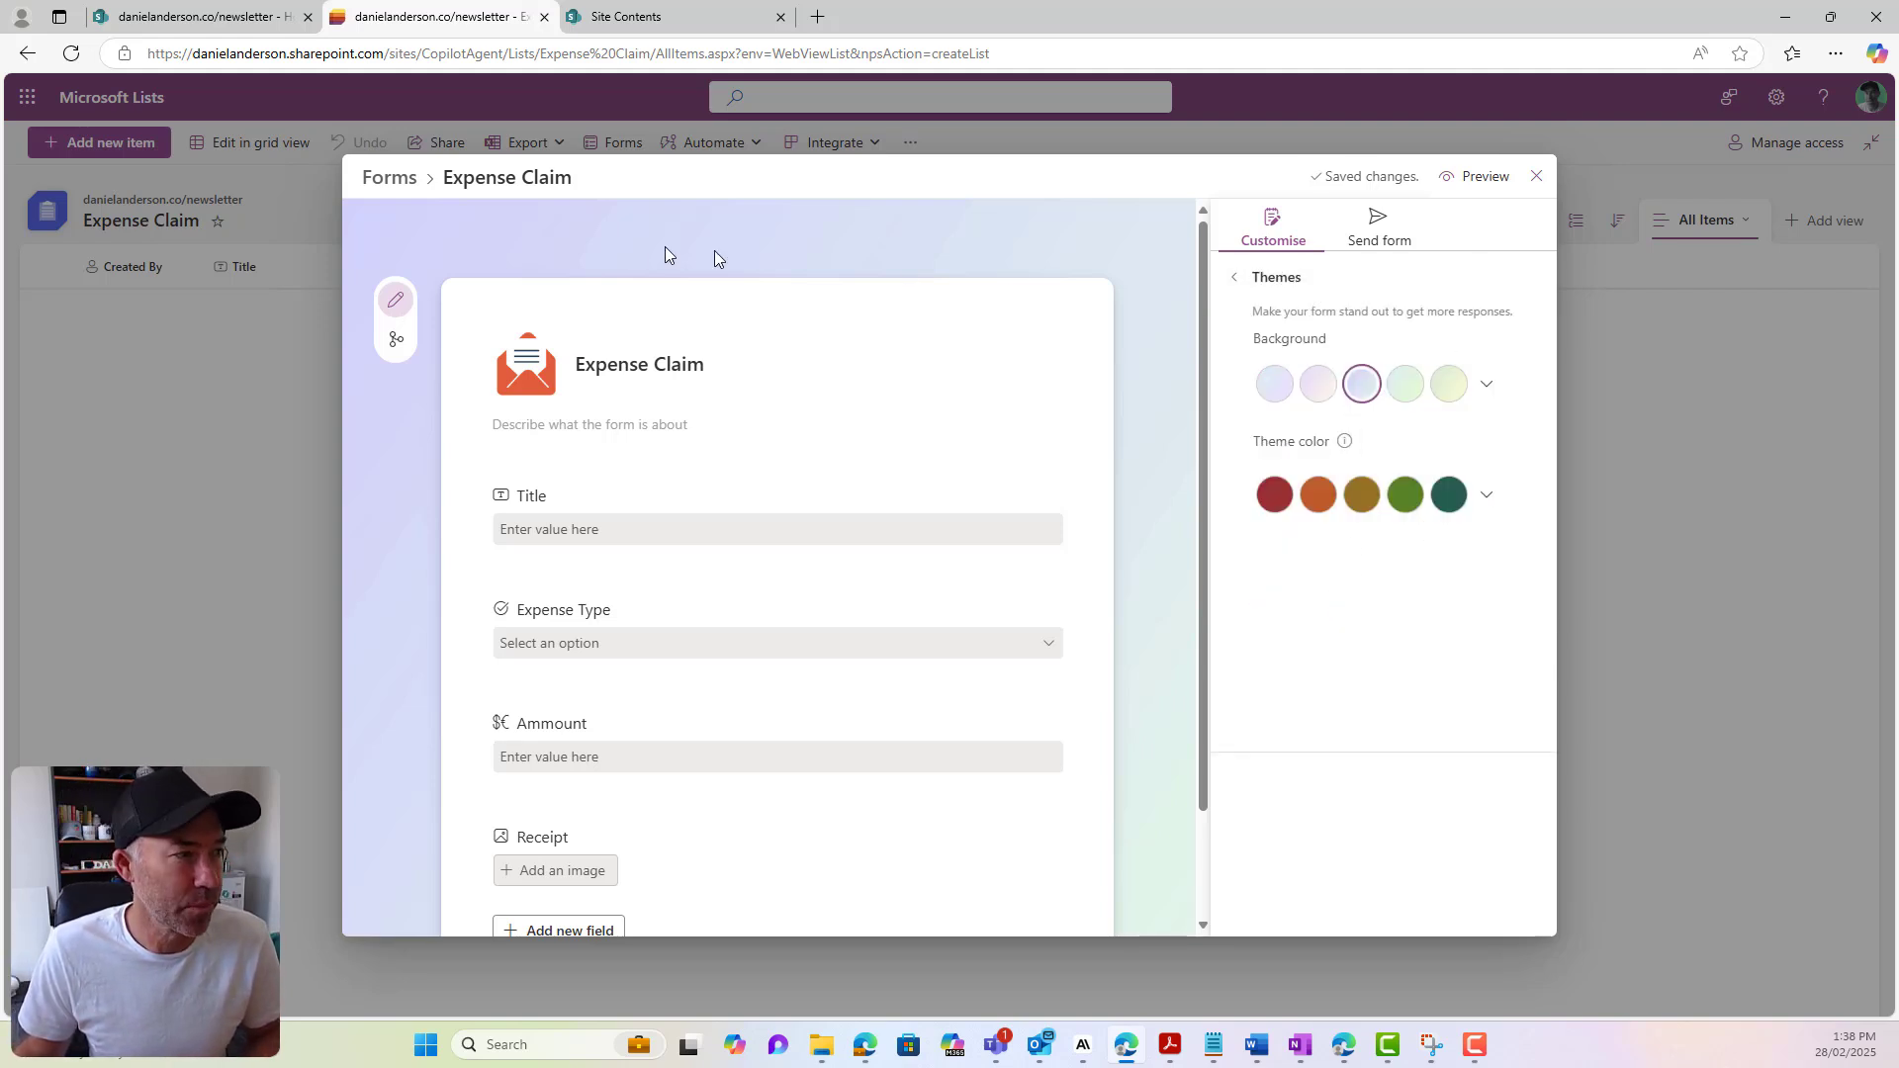
{"action": "left_click", "coordinate": [1244, 284]}
{"action": "left_click", "coordinate": [1237, 657]}
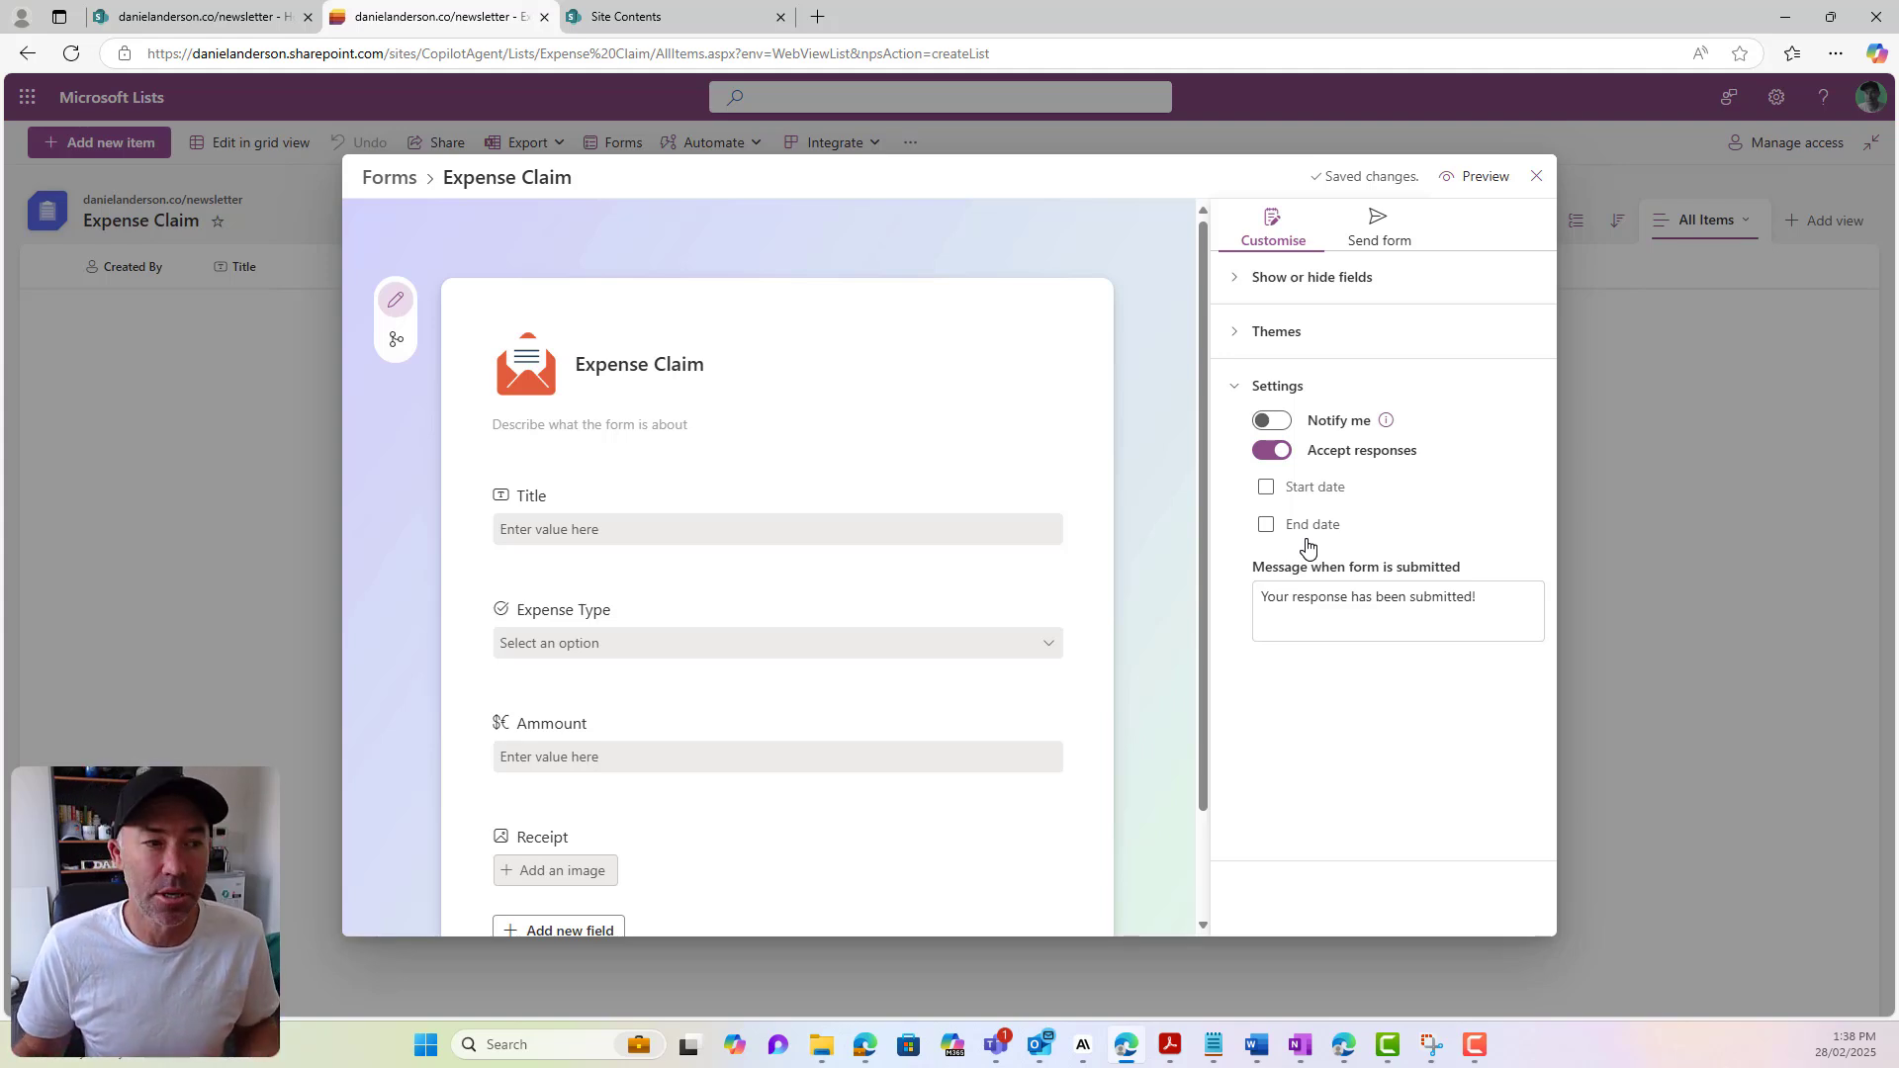
Turn on notifications for new responses, keeping the default submission message
{"action": "left_click", "coordinate": [1281, 425]}
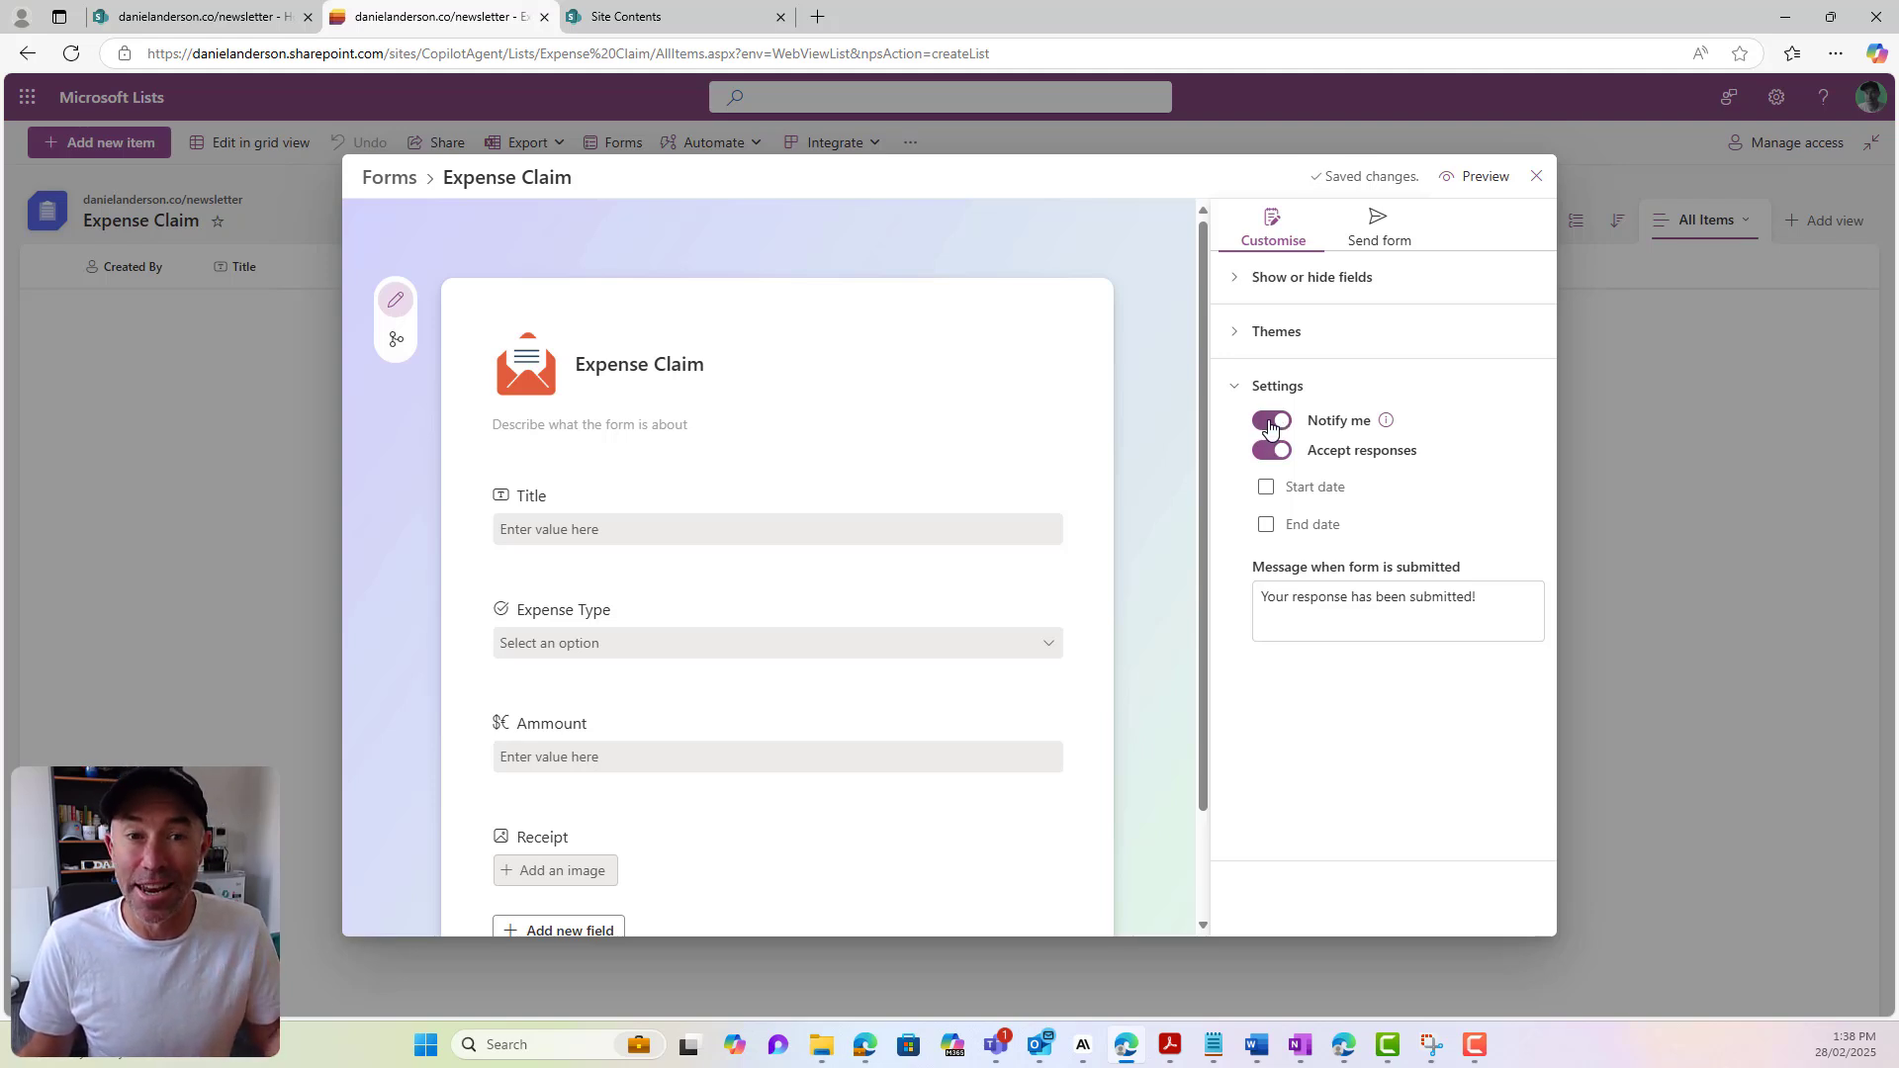
{"action": "left_click", "coordinate": [1479, 601]}
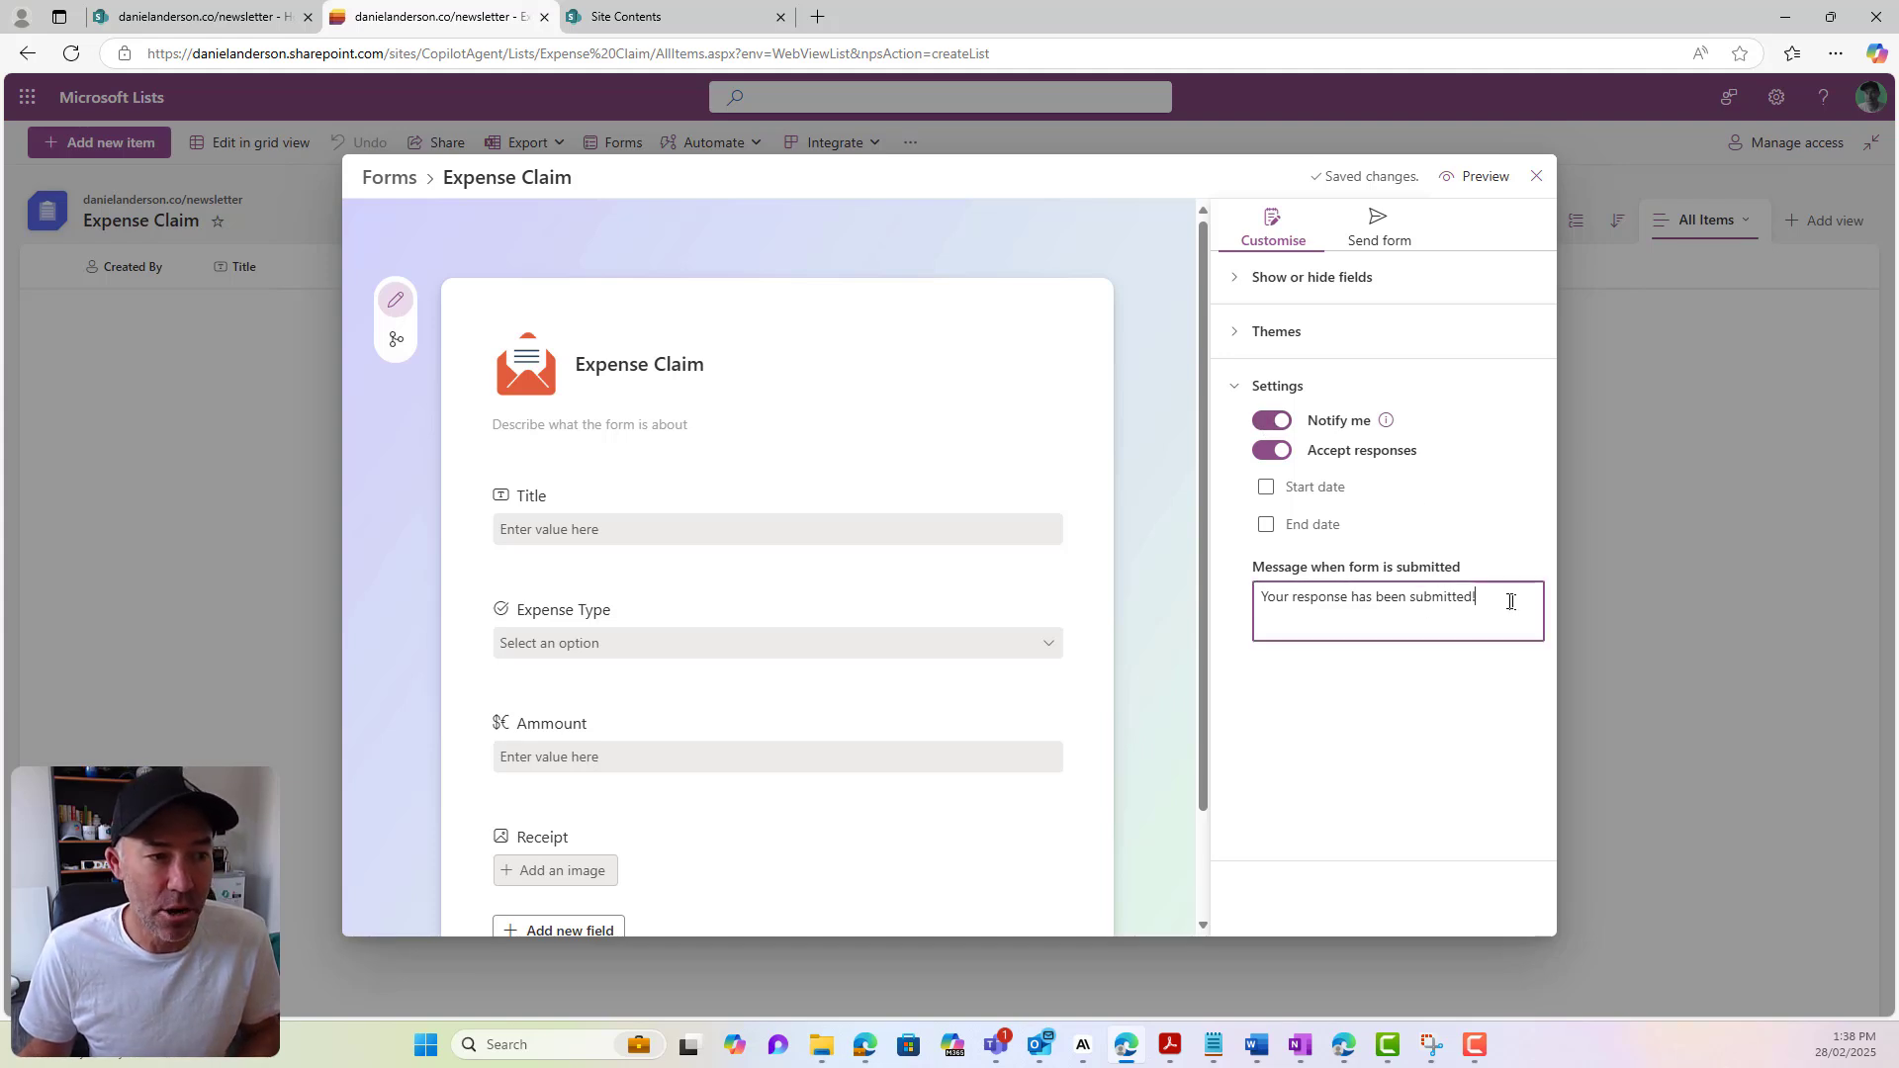
{"action": "left_click_drag", "start_coordinate": [1510, 602], "coordinate": [1255, 596]}
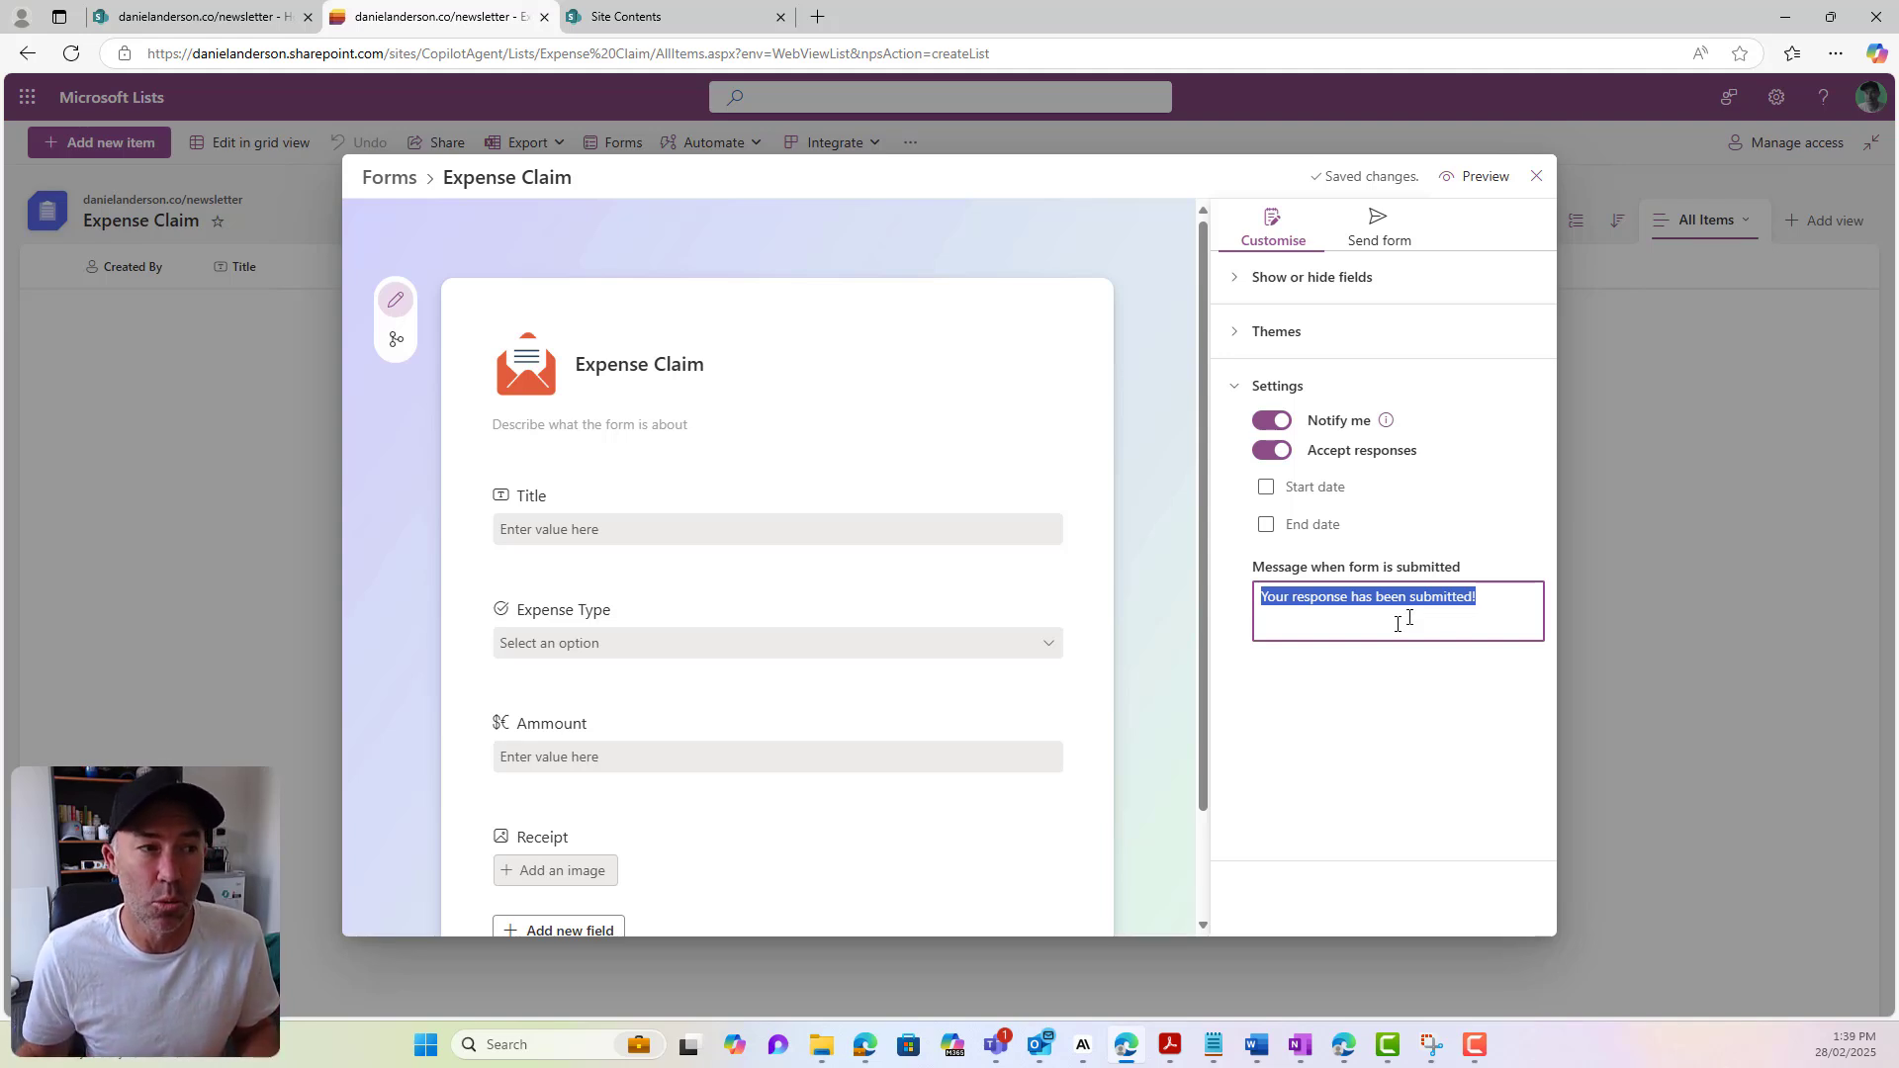
{"action": "left_click", "coordinate": [1527, 546]}
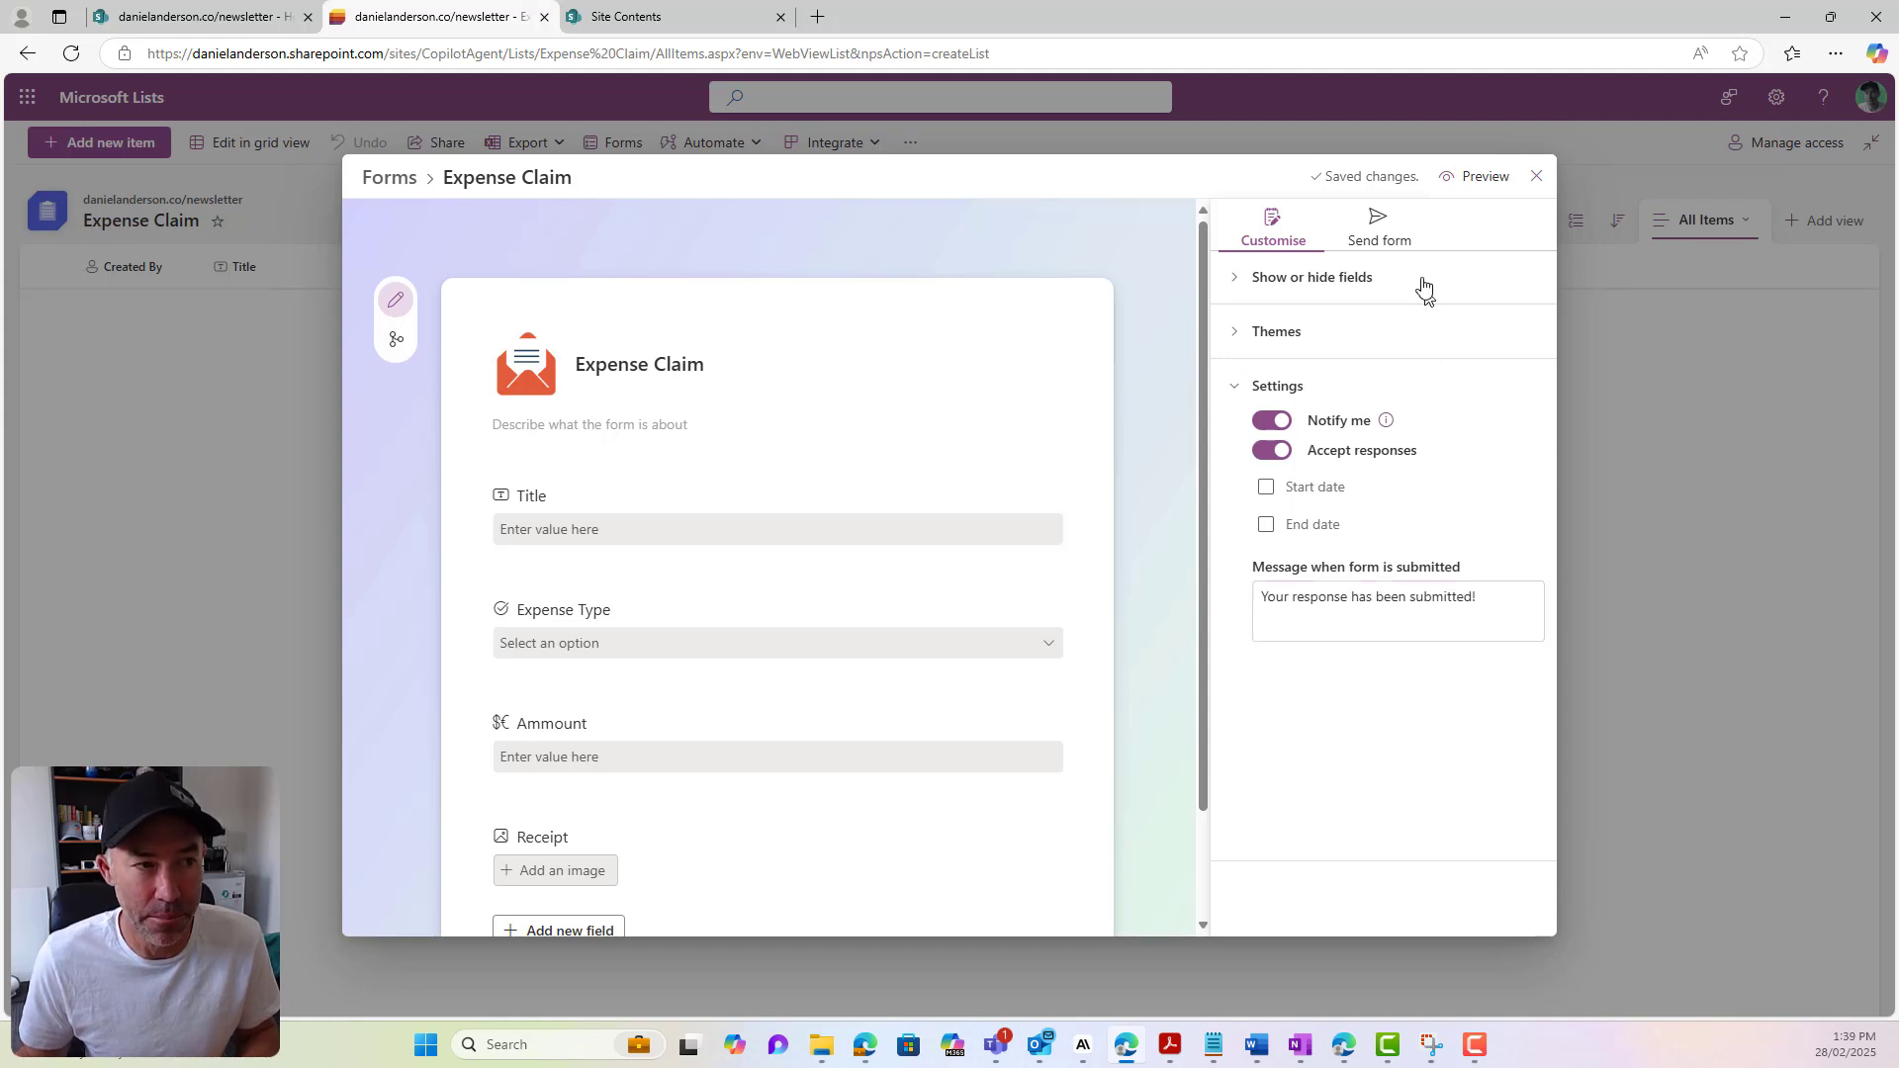
{"action": "left_click", "coordinate": [1395, 242]}
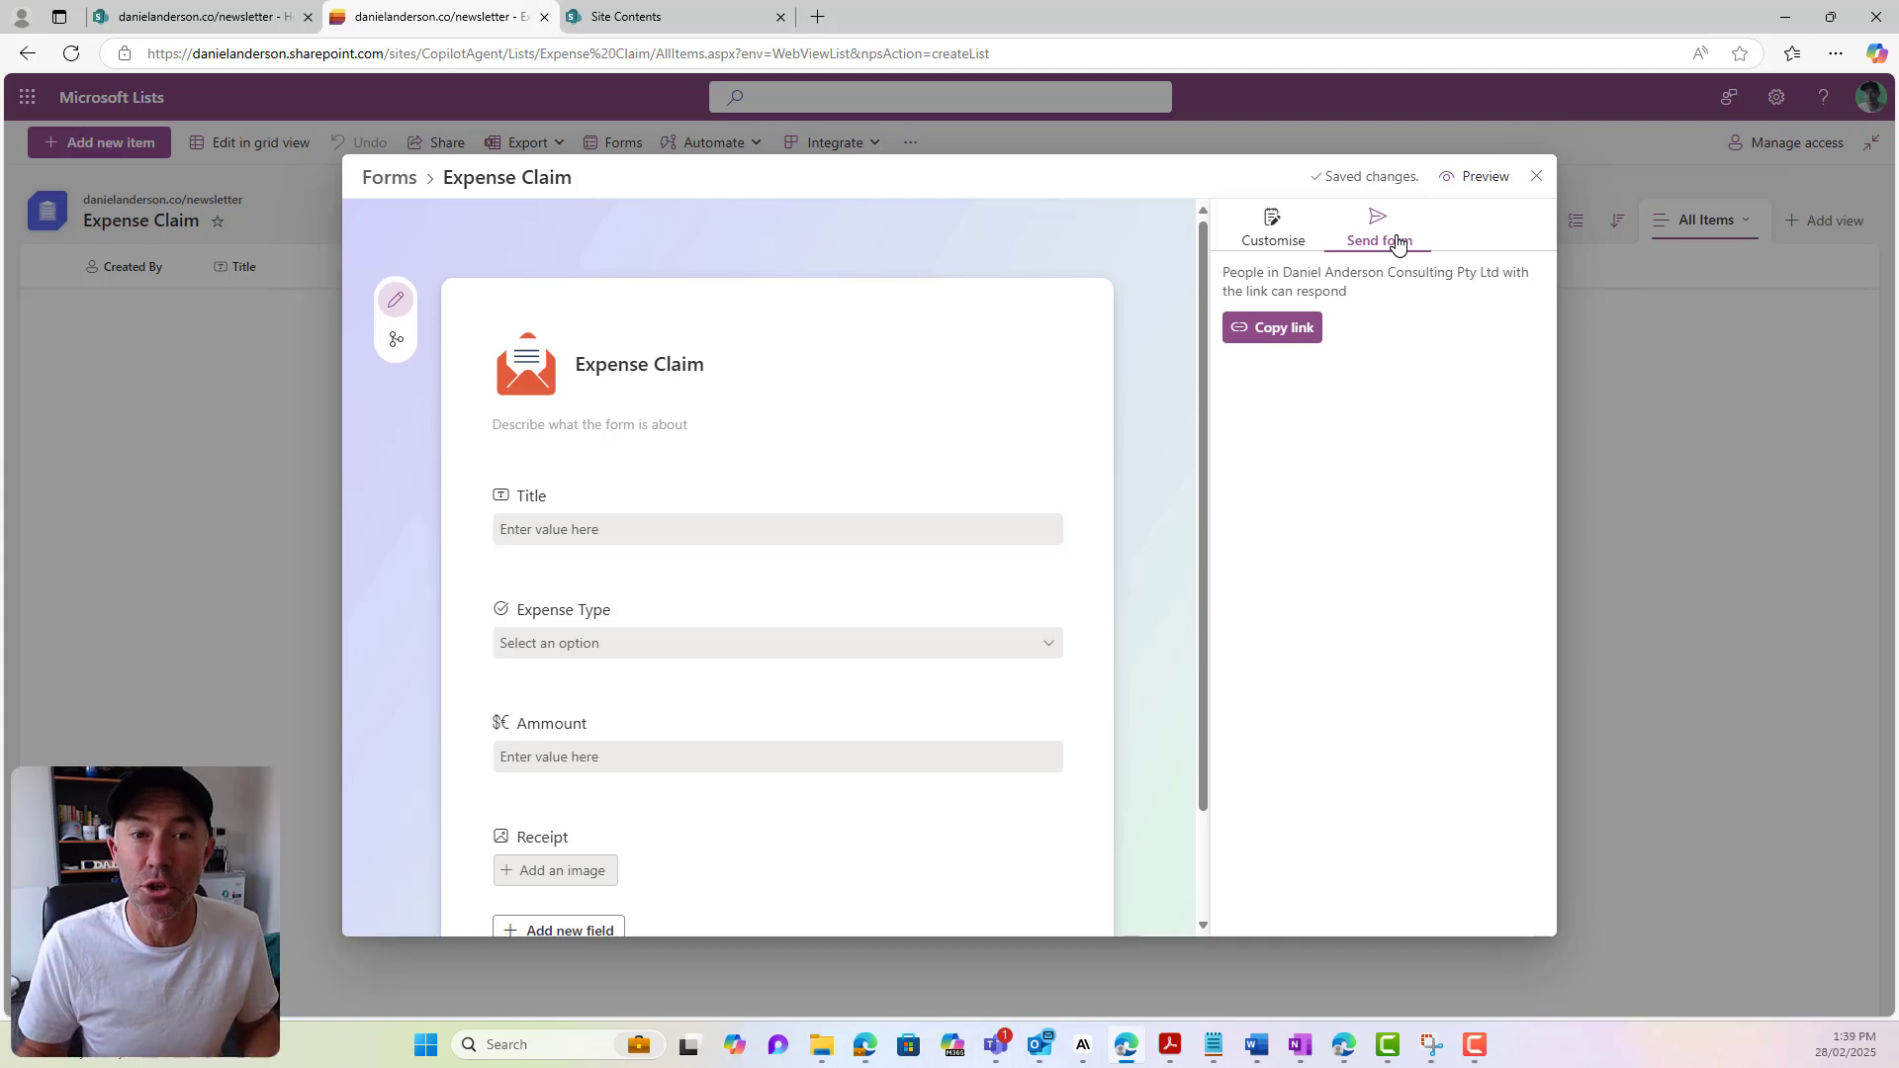
Preview the form live in a new tab, trying the Expense Type, Title and Ammount fields
{"action": "left_click", "coordinate": [1473, 176]}
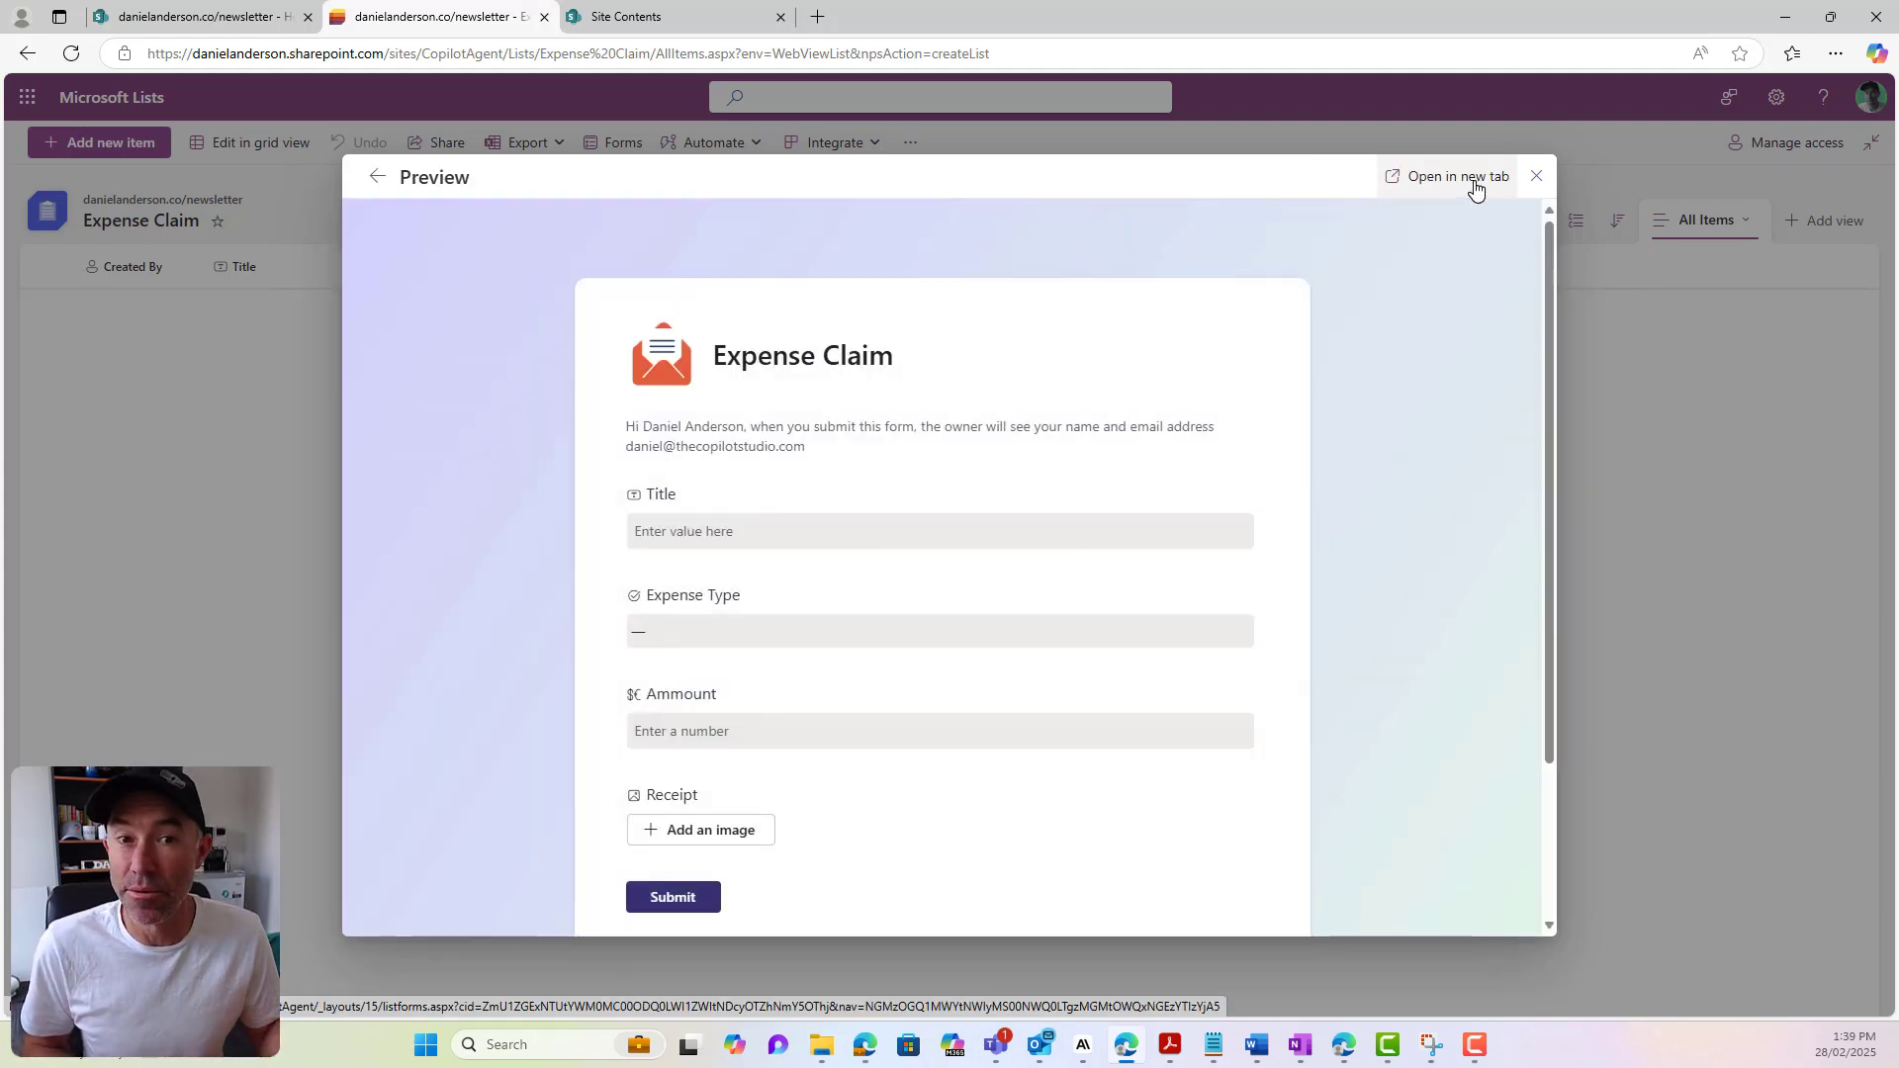
{"action": "left_click", "coordinate": [1446, 184]}
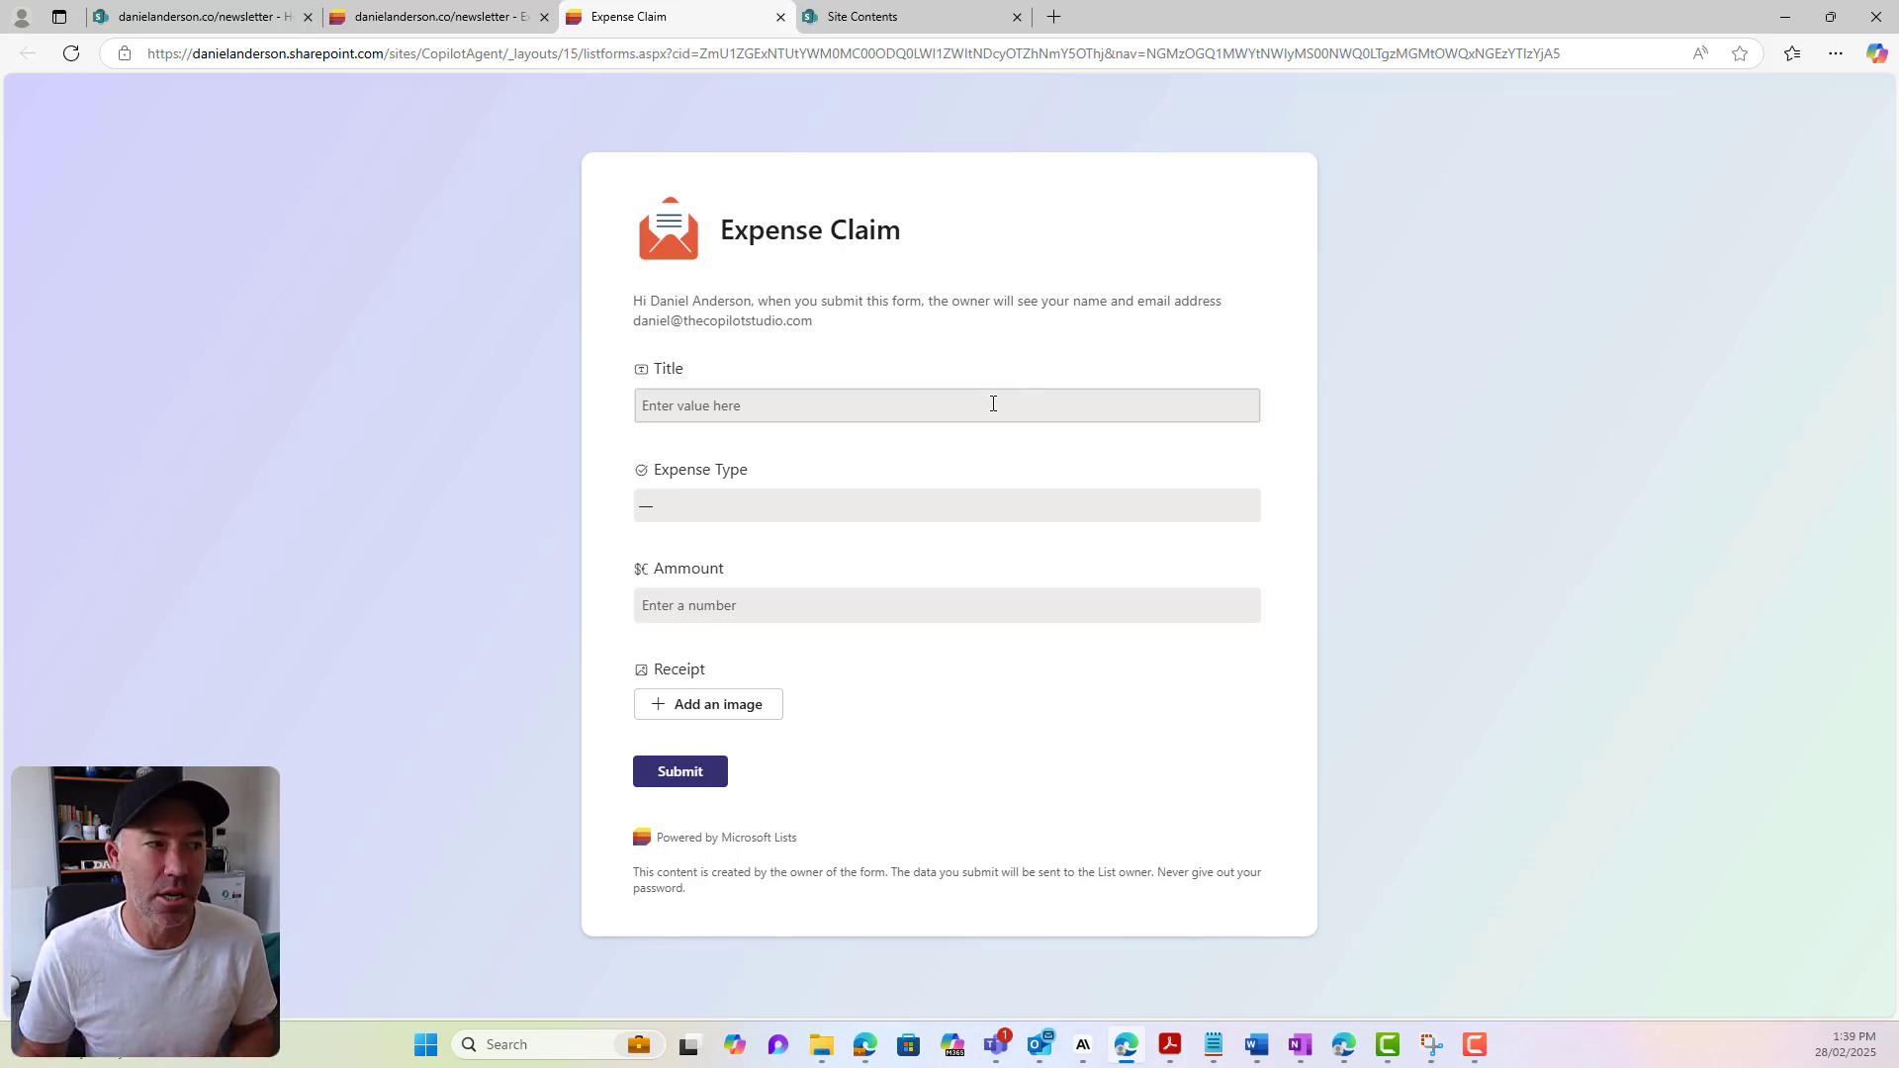
{"action": "left_click", "coordinate": [986, 510]}
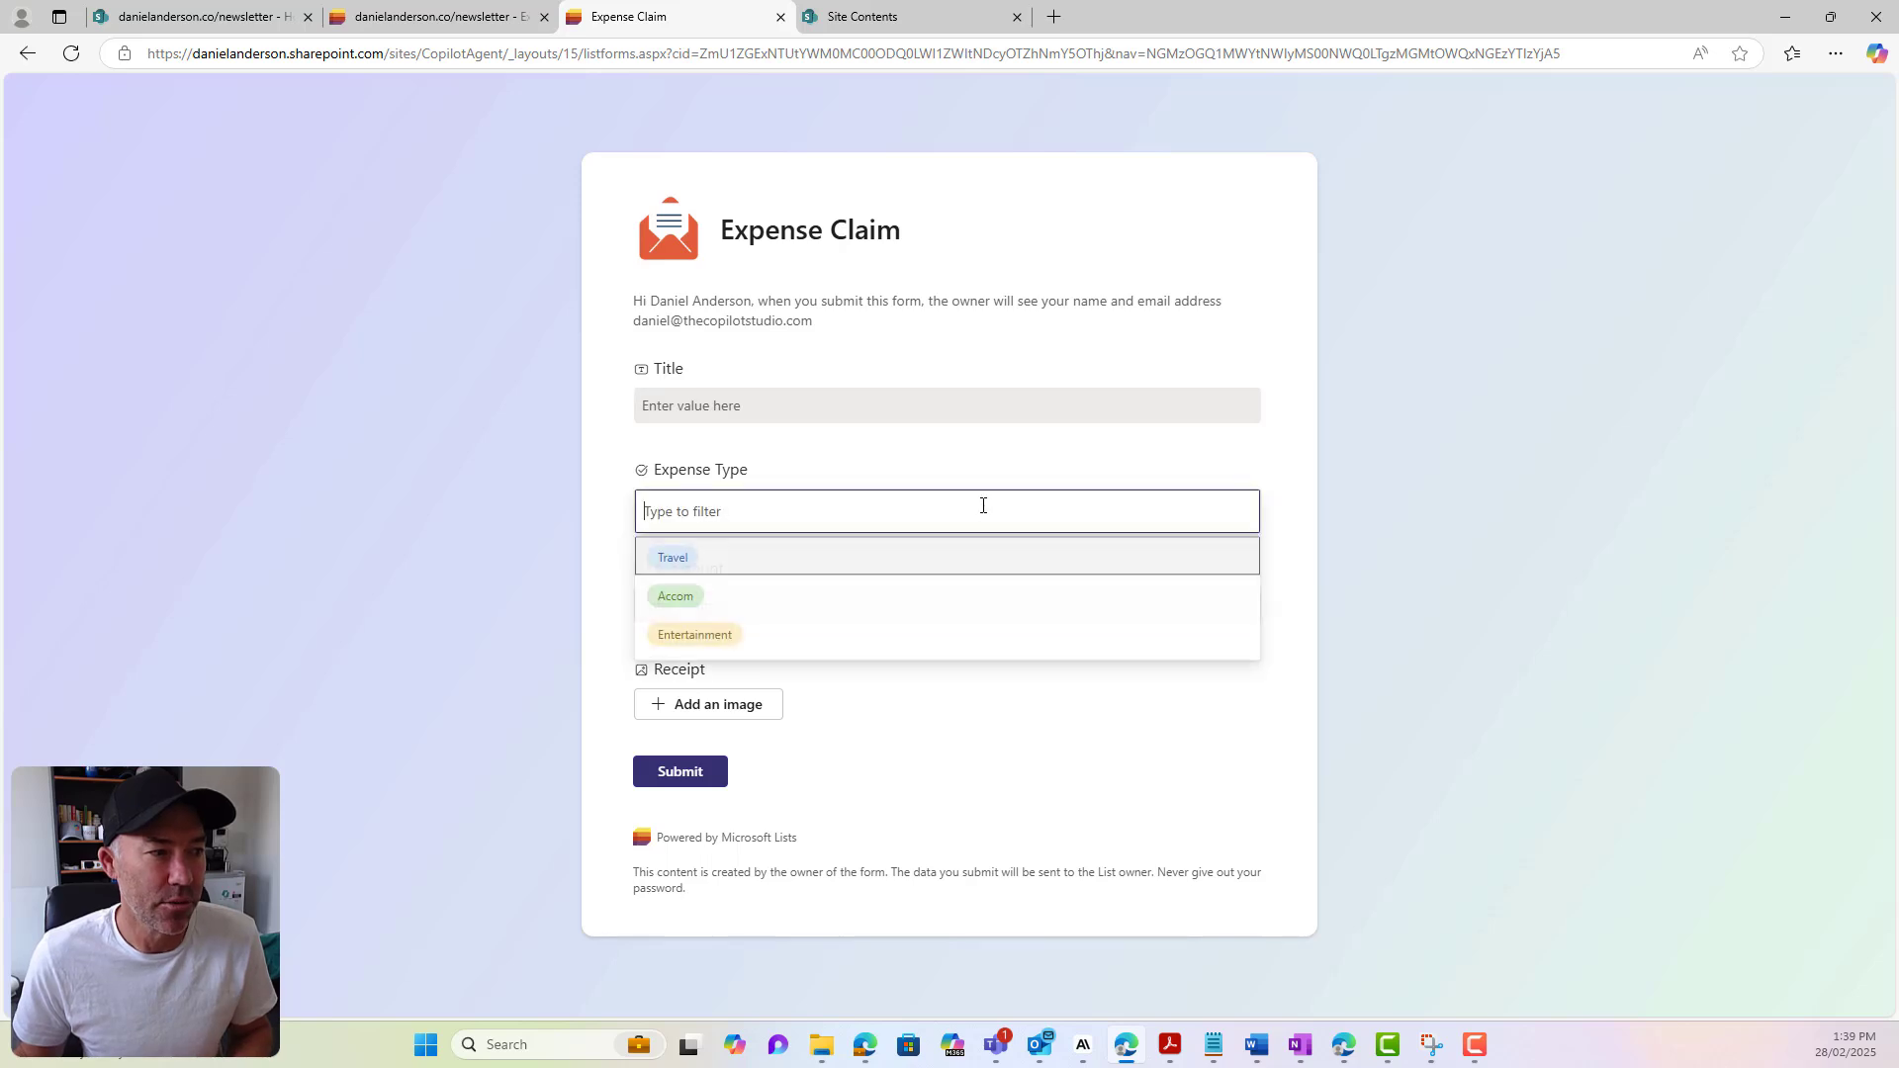
{"action": "left_click", "coordinate": [912, 481]}
{"action": "left_click", "coordinate": [869, 405]}
{"action": "left_click", "coordinate": [761, 605]}
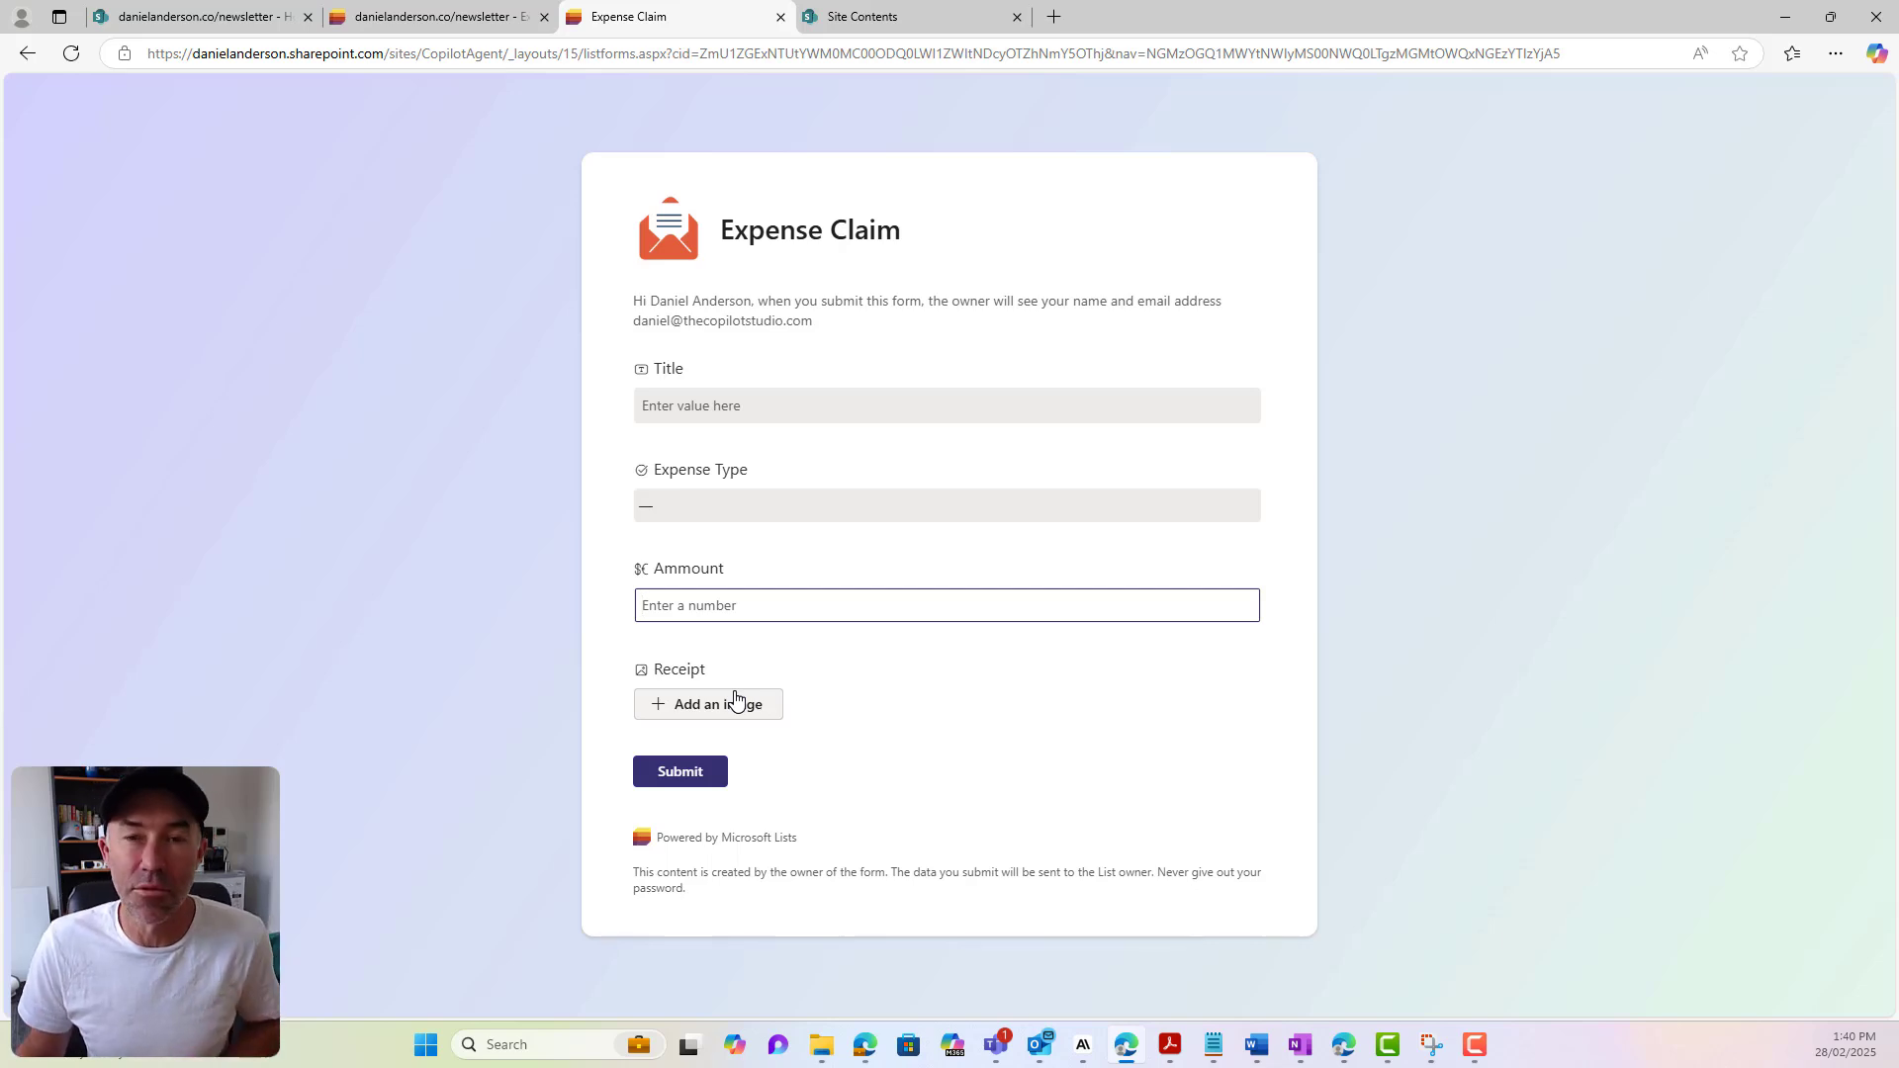
{"action": "left_click", "coordinate": [458, 17]}
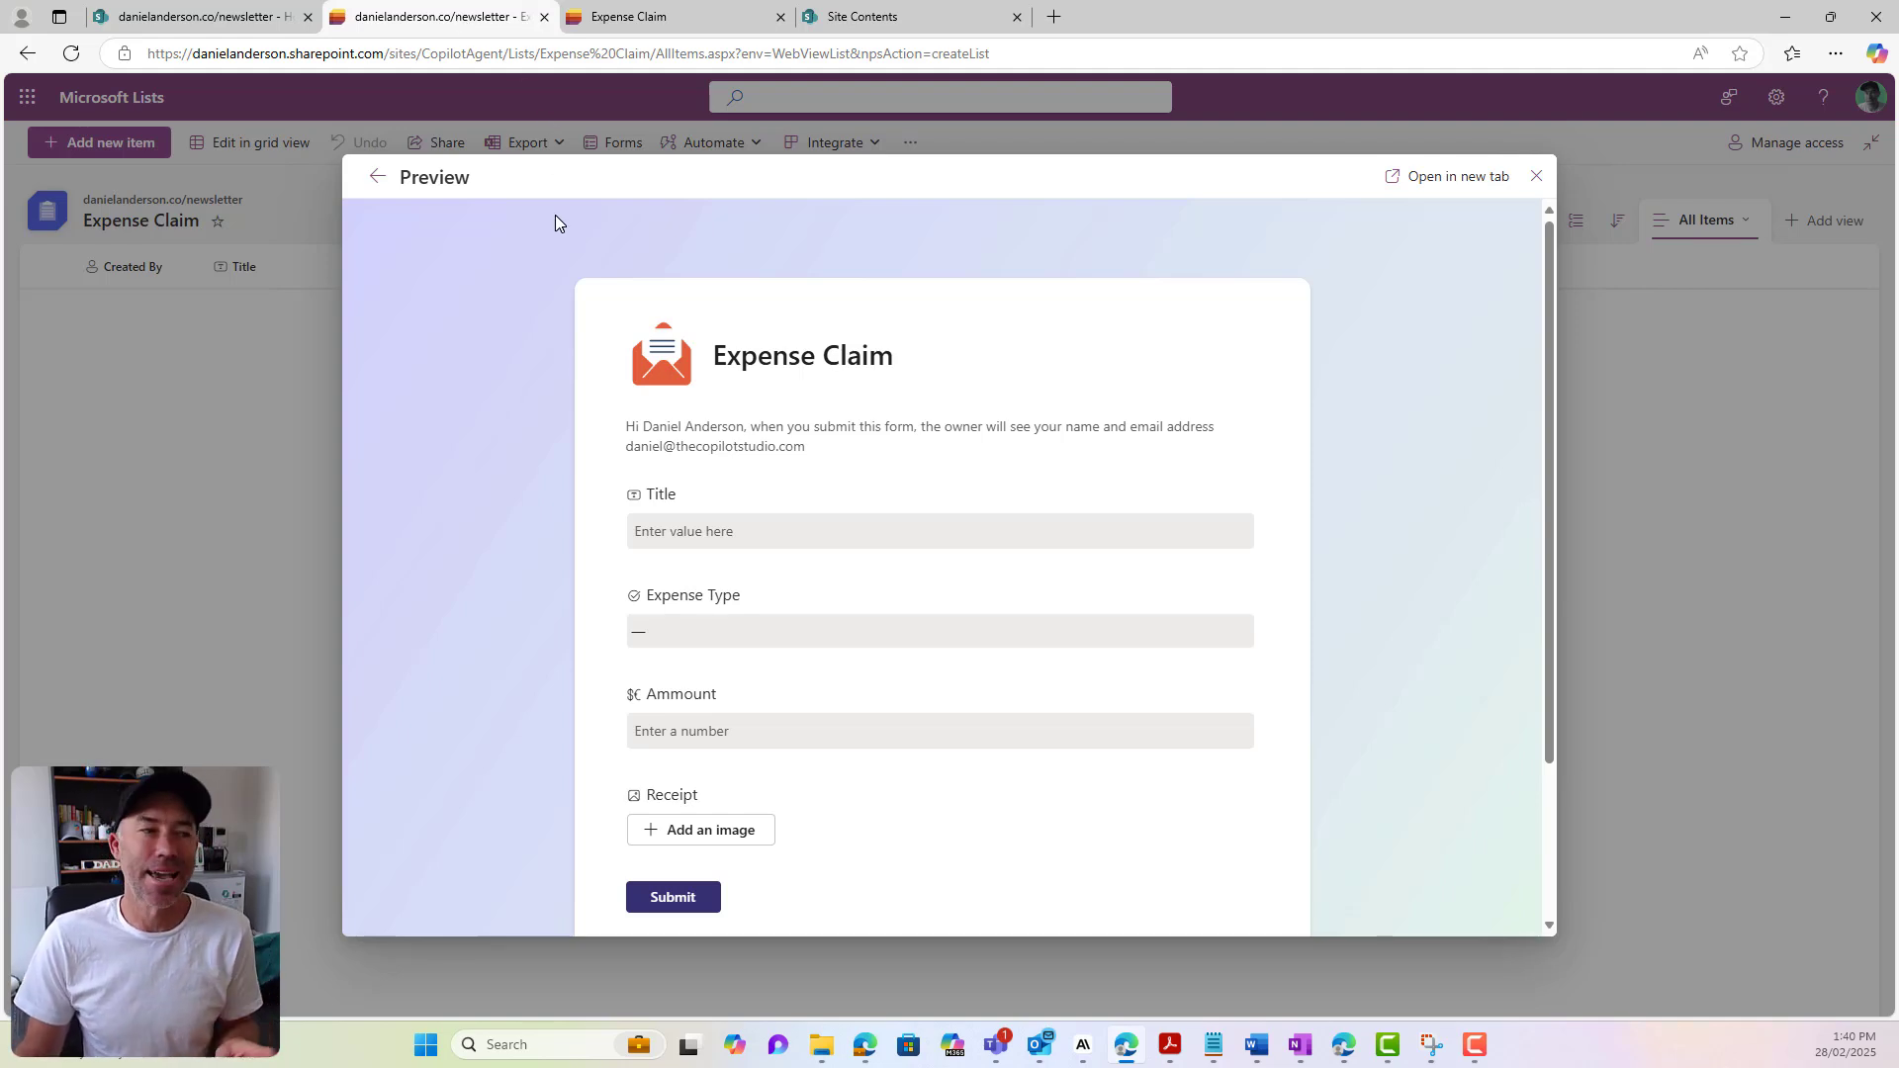
Open the Expense Claim list from the refreshed SharePoint site home page
{"action": "left_click", "coordinate": [1536, 176]}
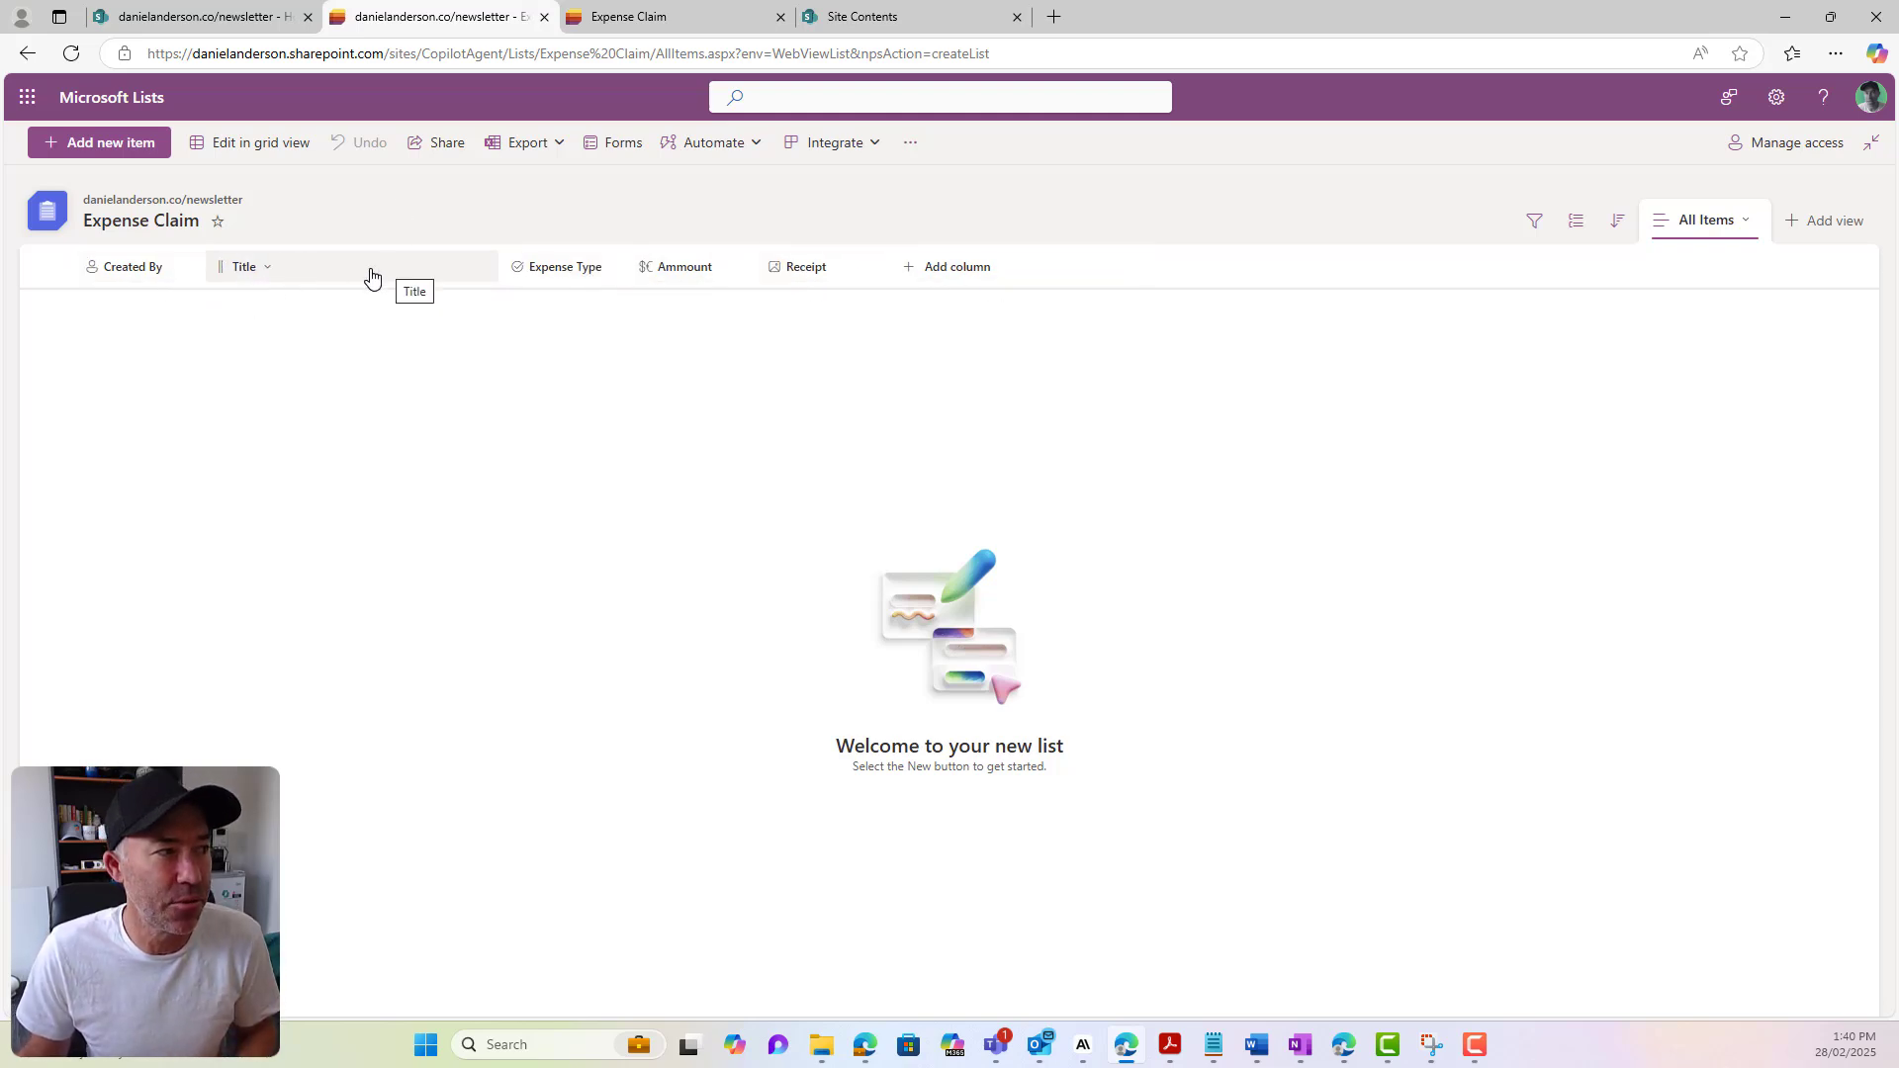
{"action": "left_click", "coordinate": [171, 17]}
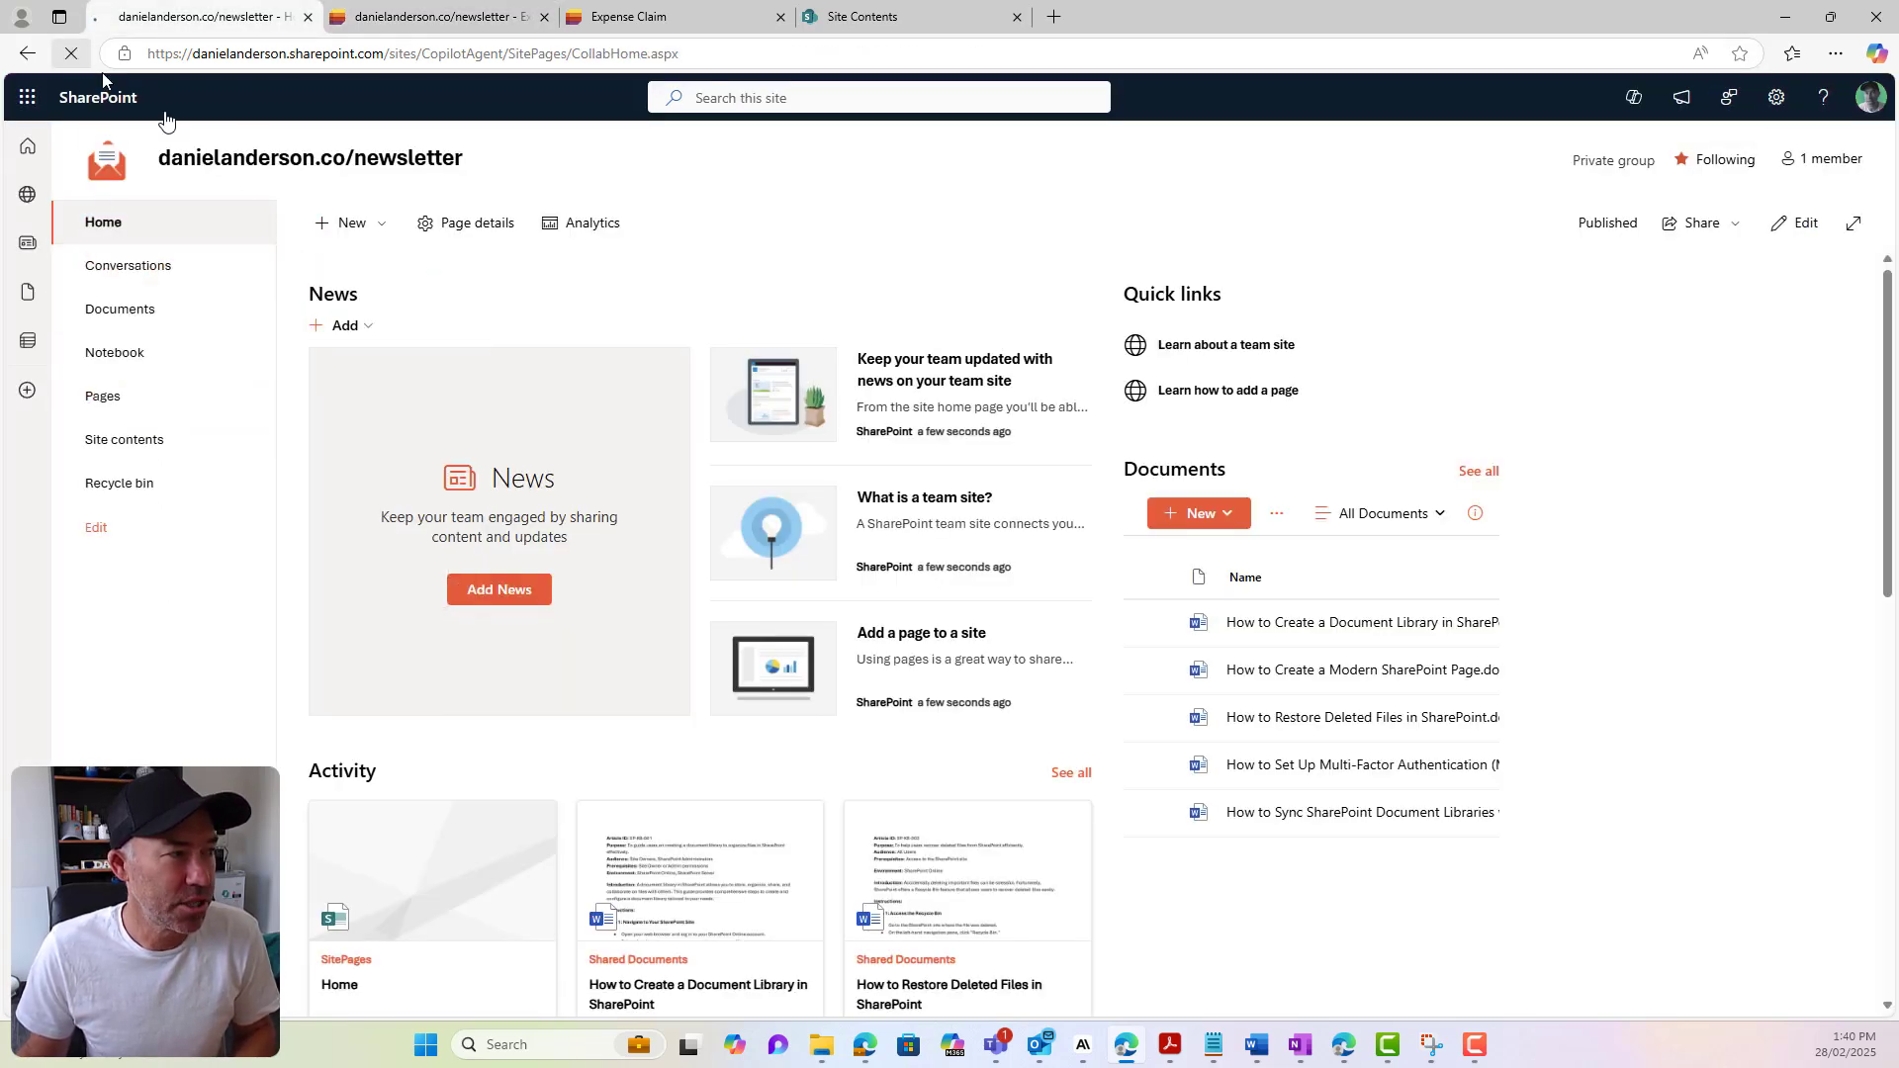
{"action": "left_click", "coordinate": [71, 52]}
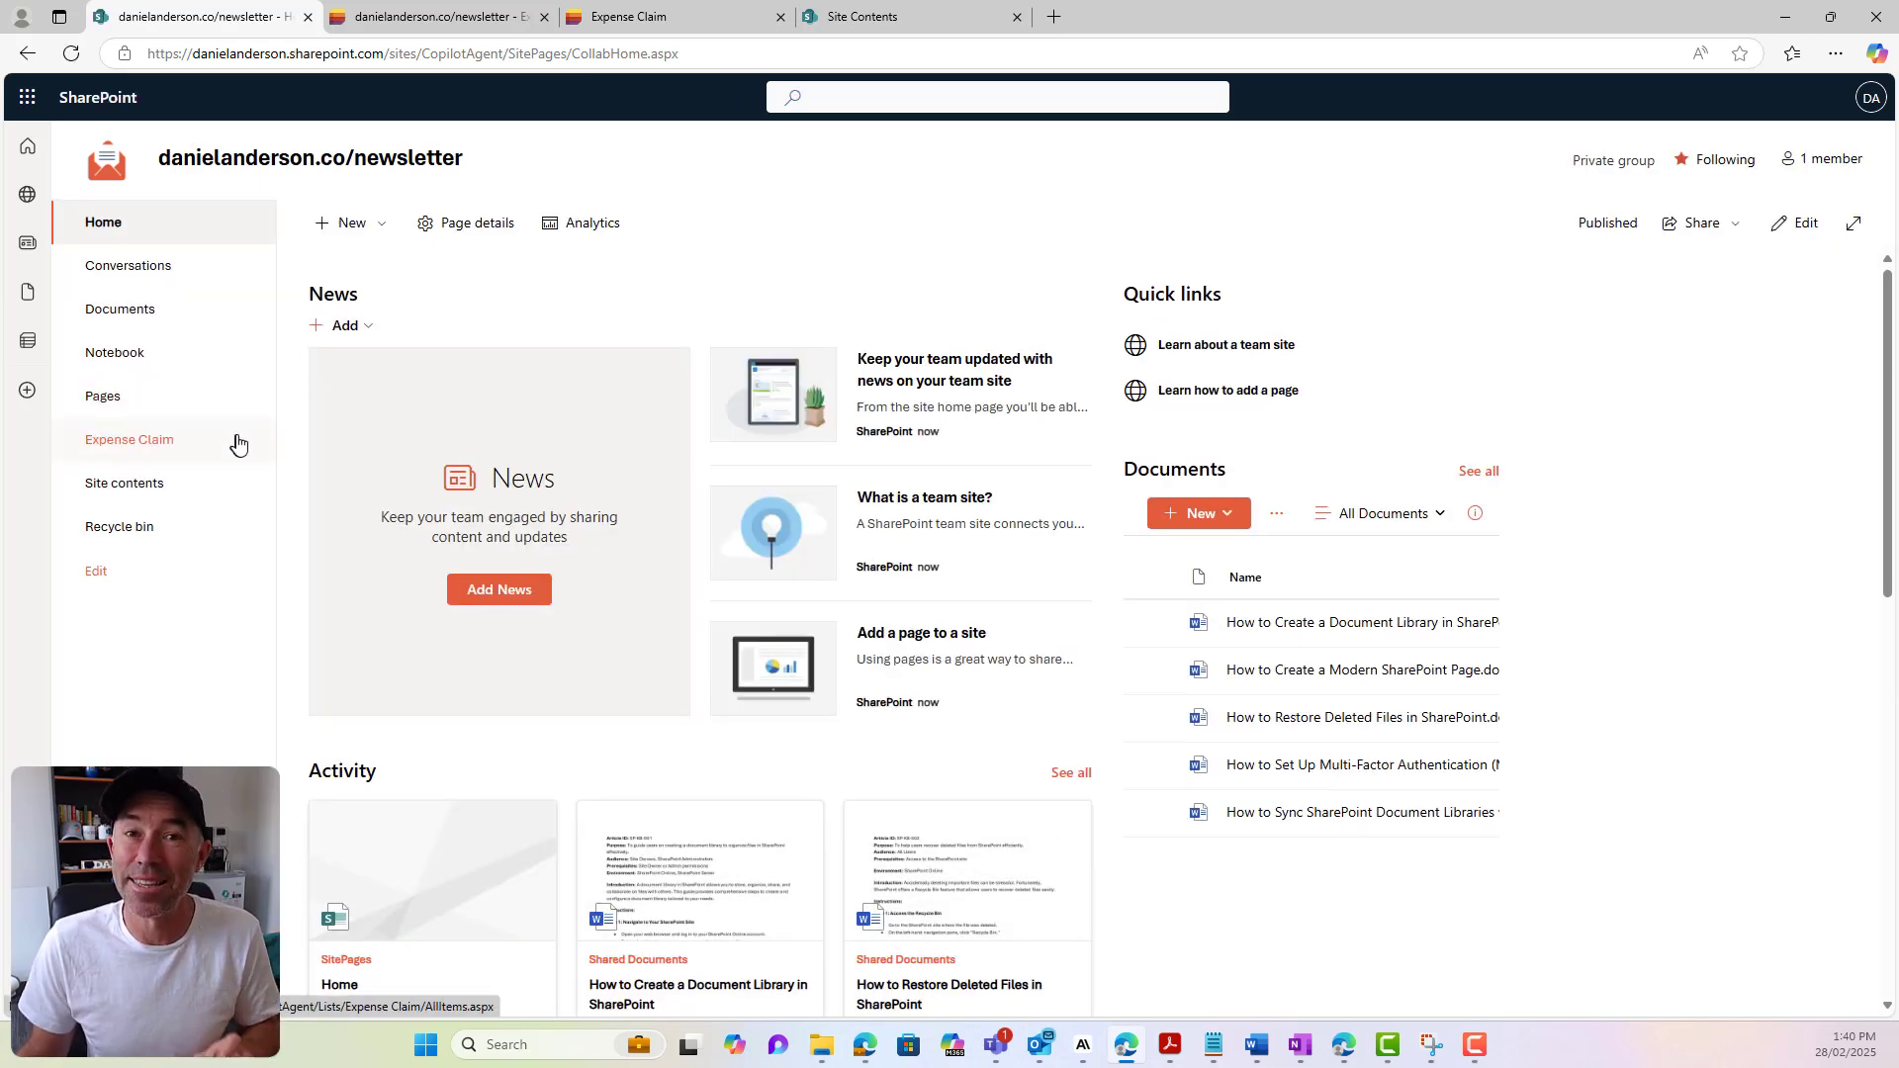
{"action": "left_click", "coordinate": [149, 451]}
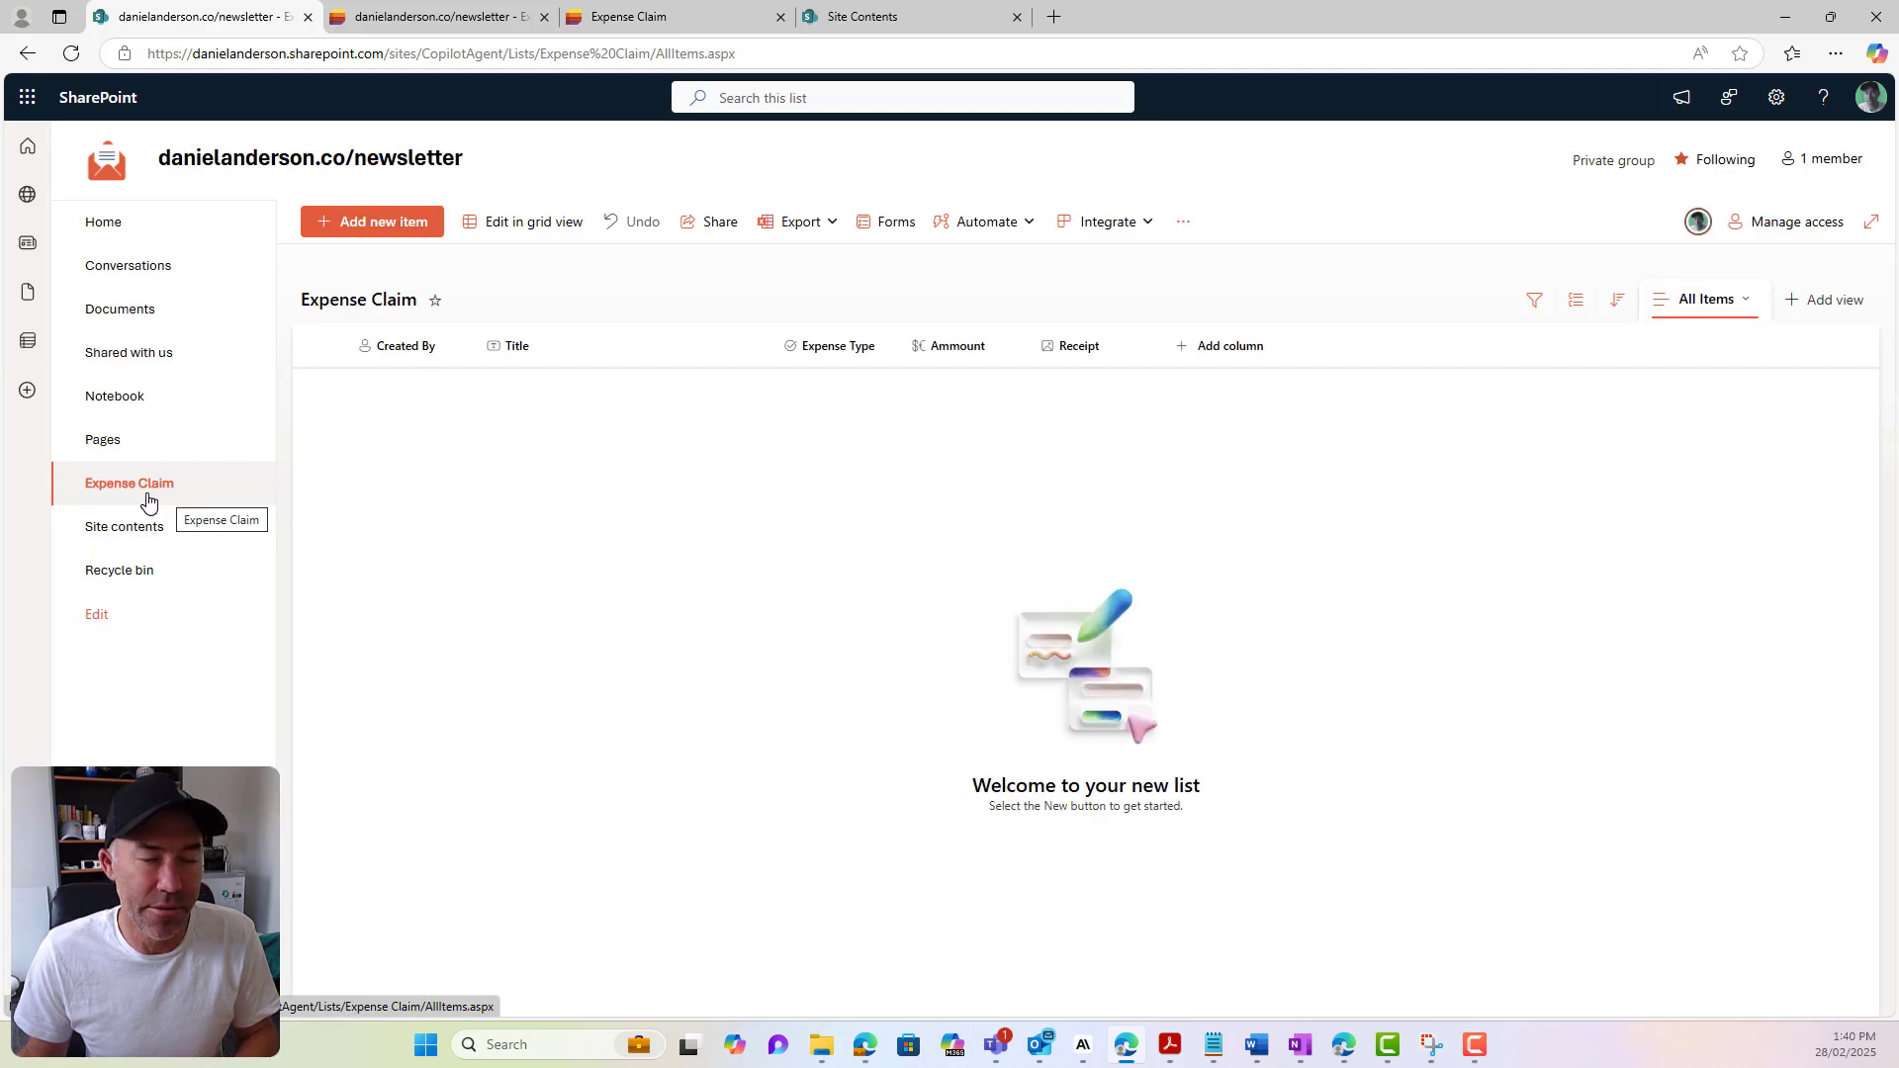
Check the new-item form and saved Expense Claim form without changes, then return to Lists
{"action": "left_click", "coordinate": [405, 225]}
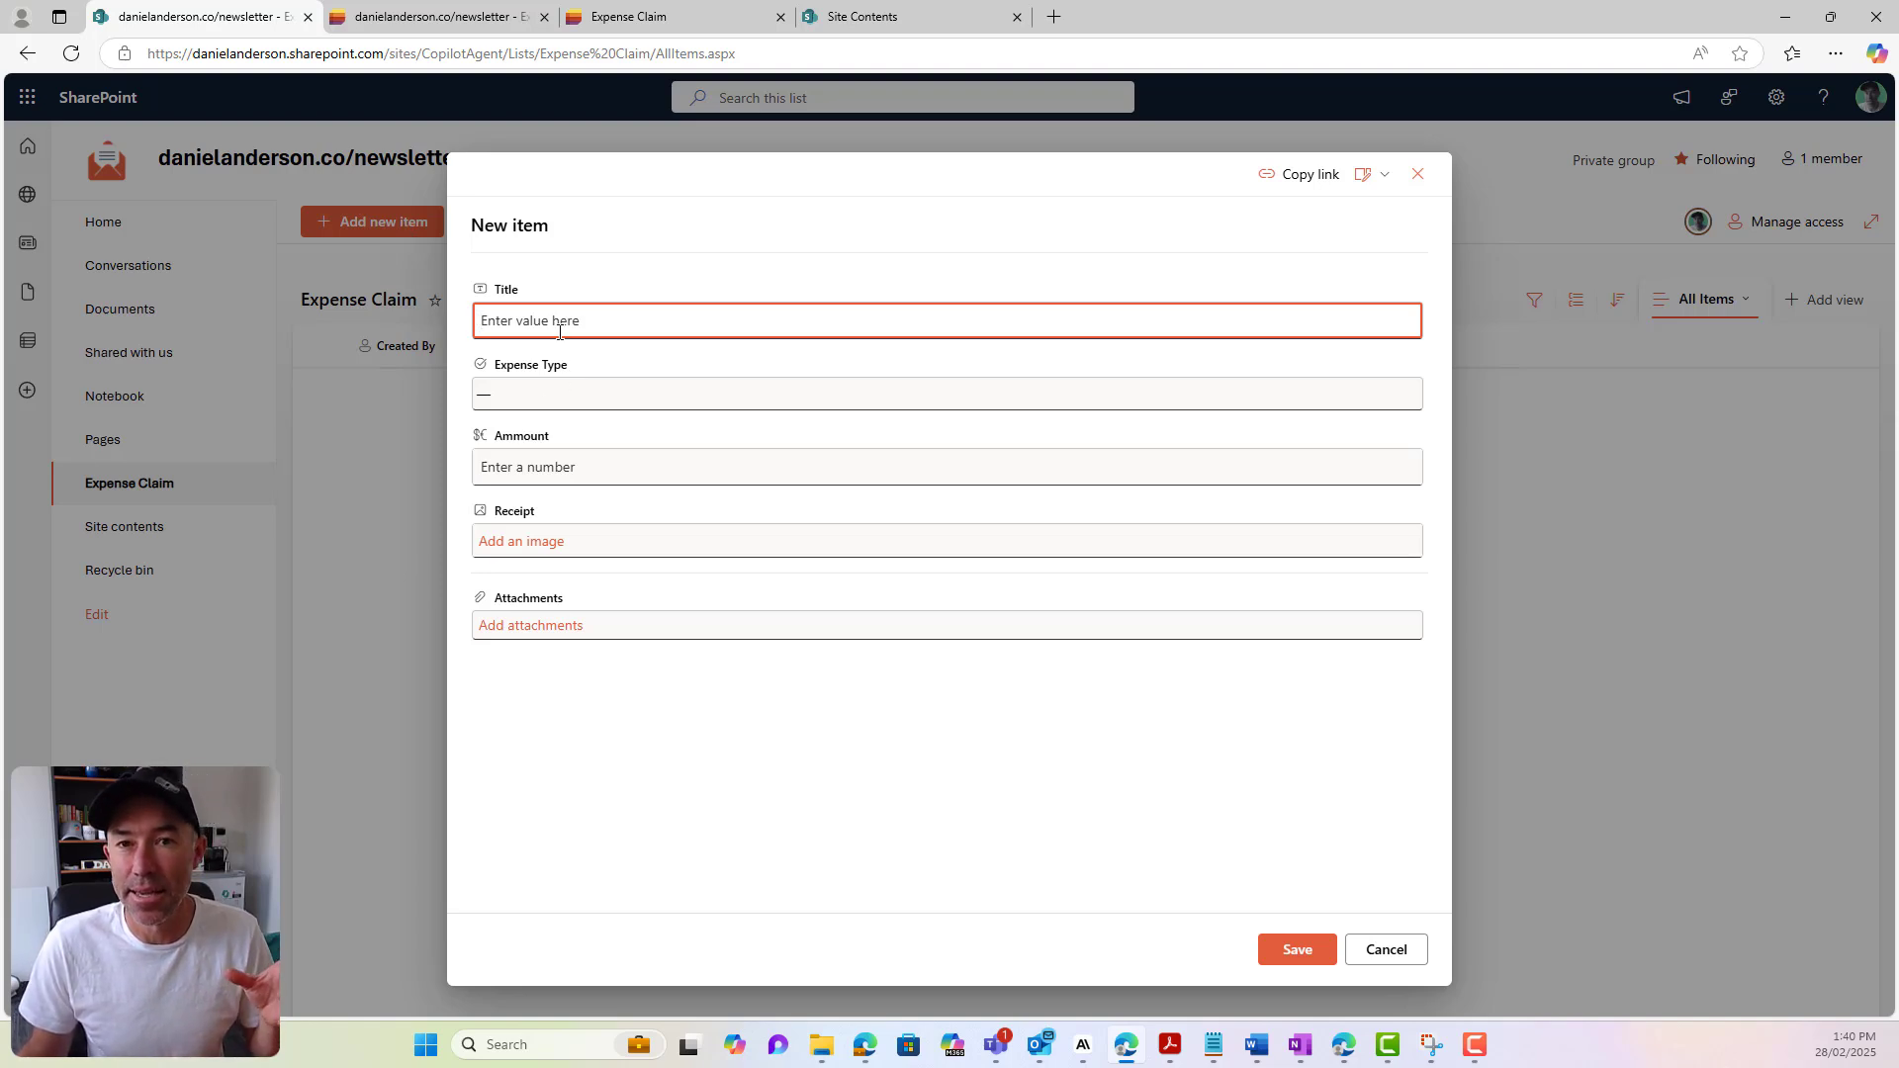
{"action": "left_click", "coordinate": [1411, 958]}
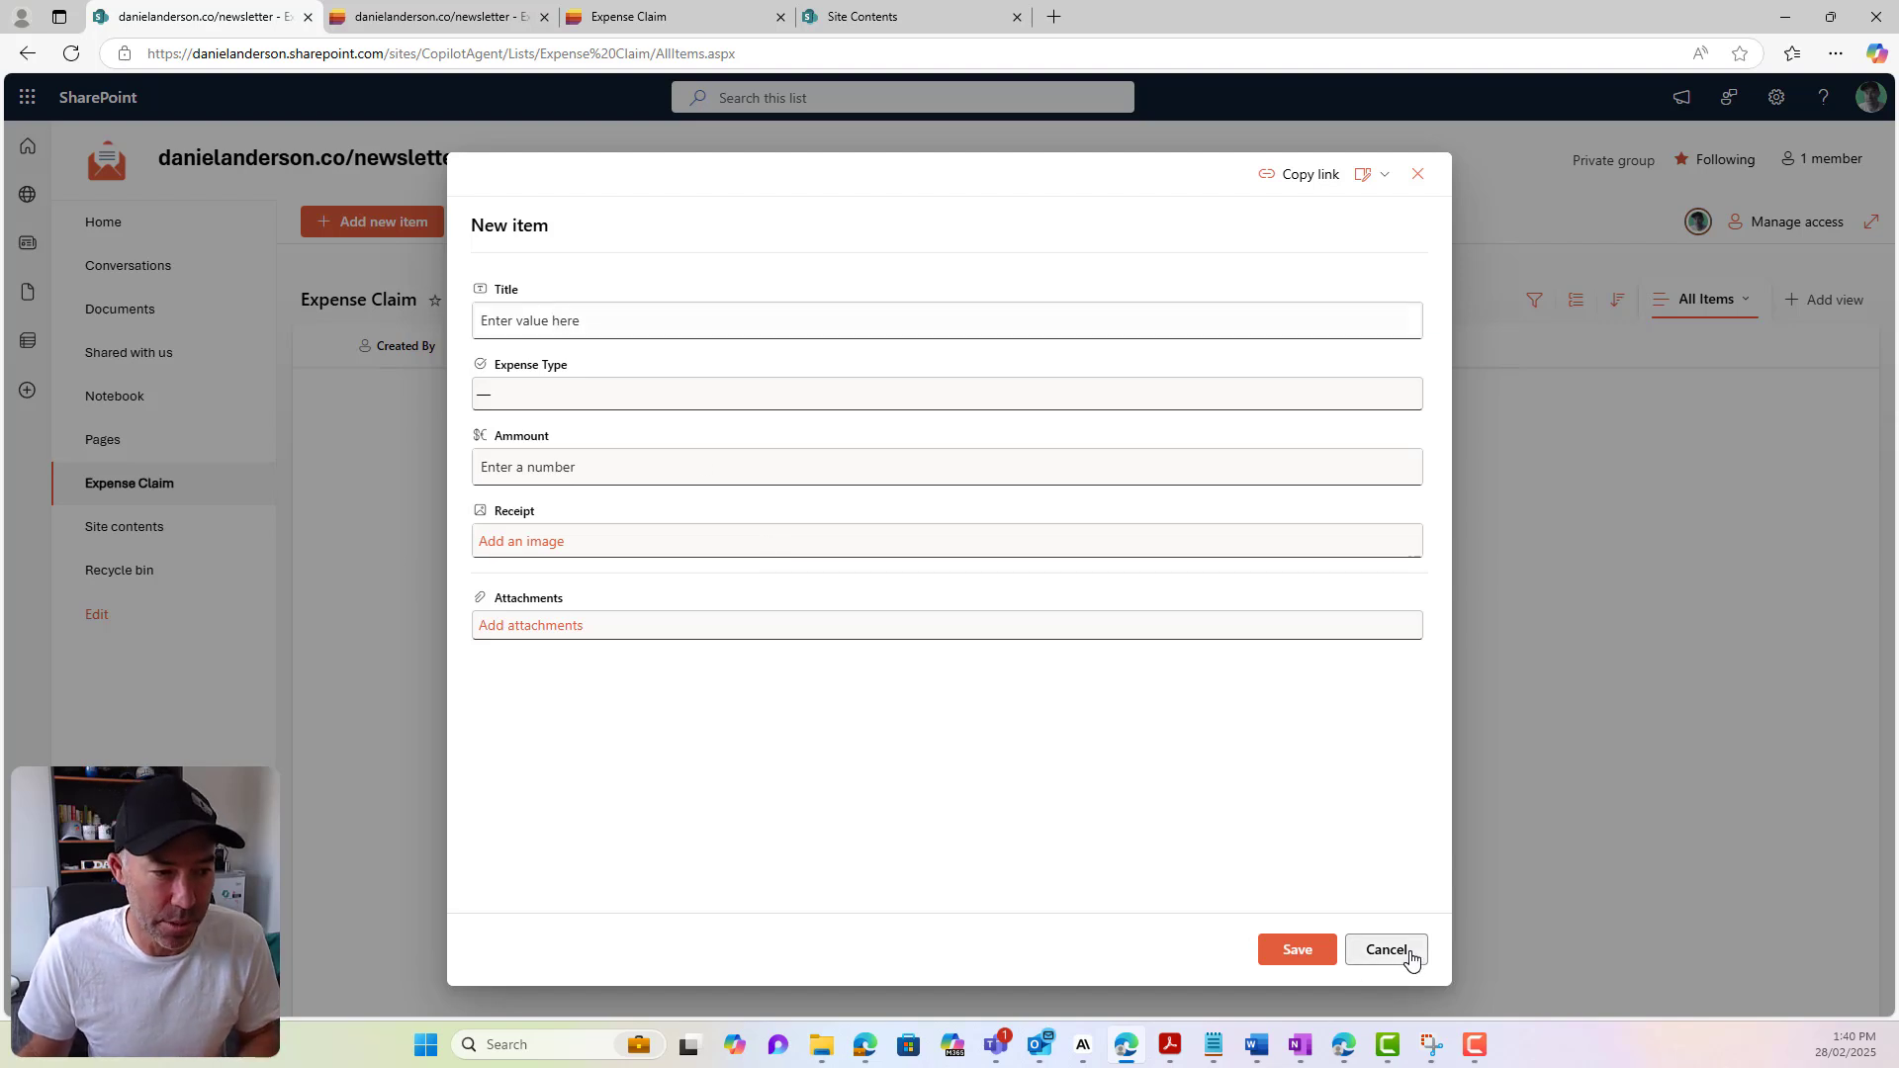
{"action": "left_click", "coordinate": [895, 223]}
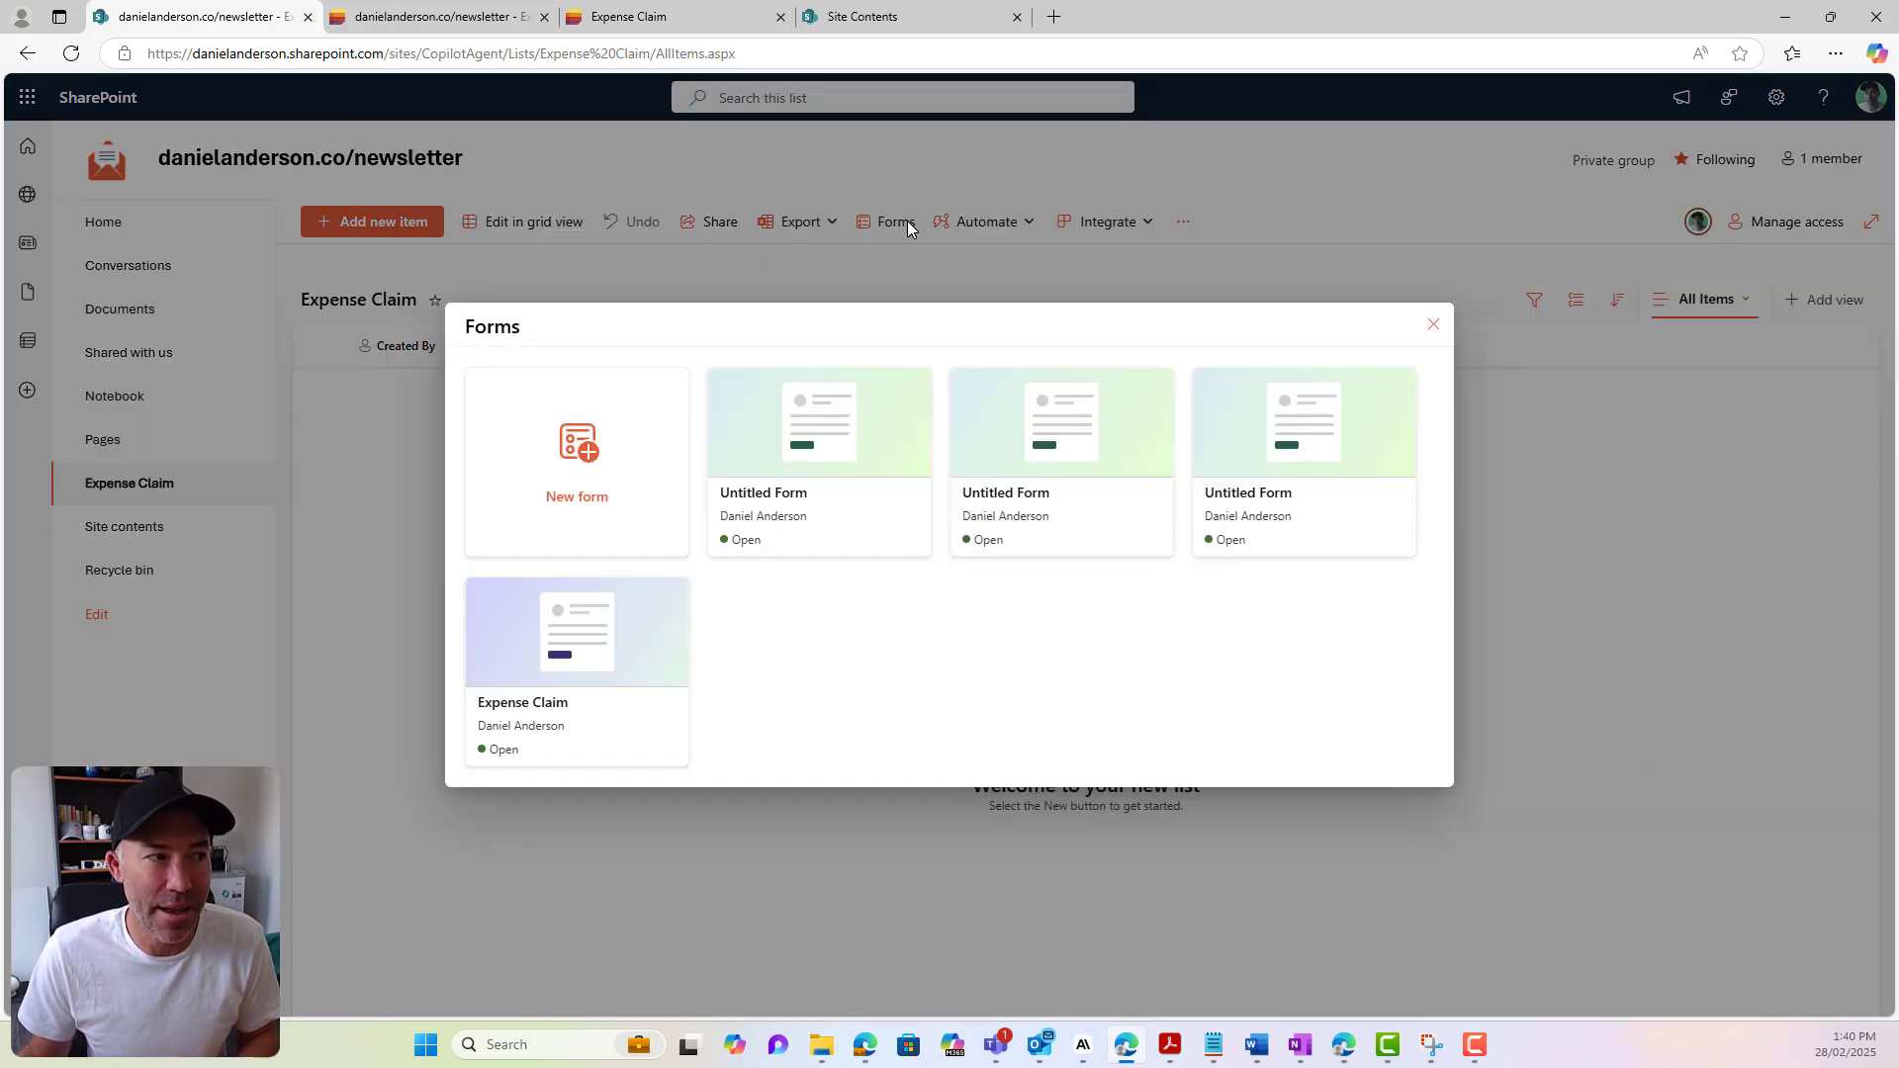
{"action": "left_click", "coordinate": [570, 737]}
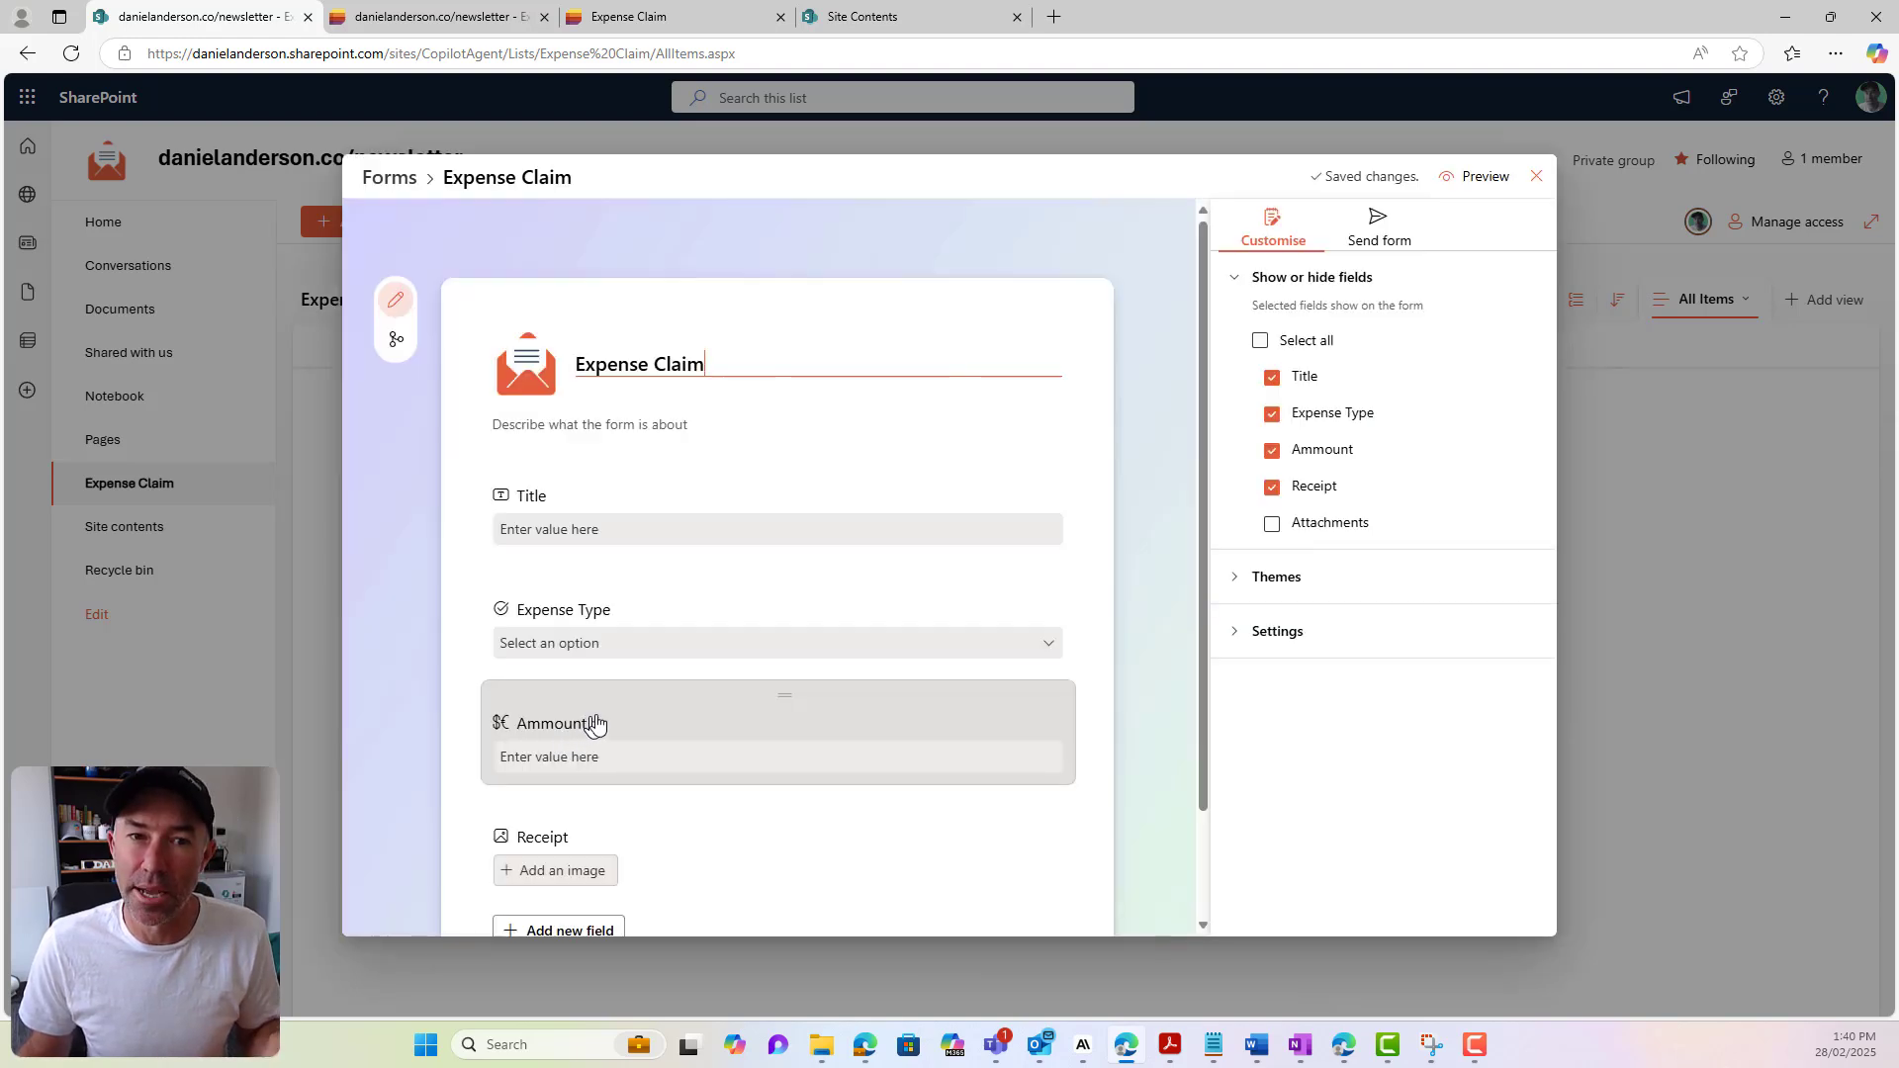
{"action": "left_click", "coordinate": [1536, 176]}
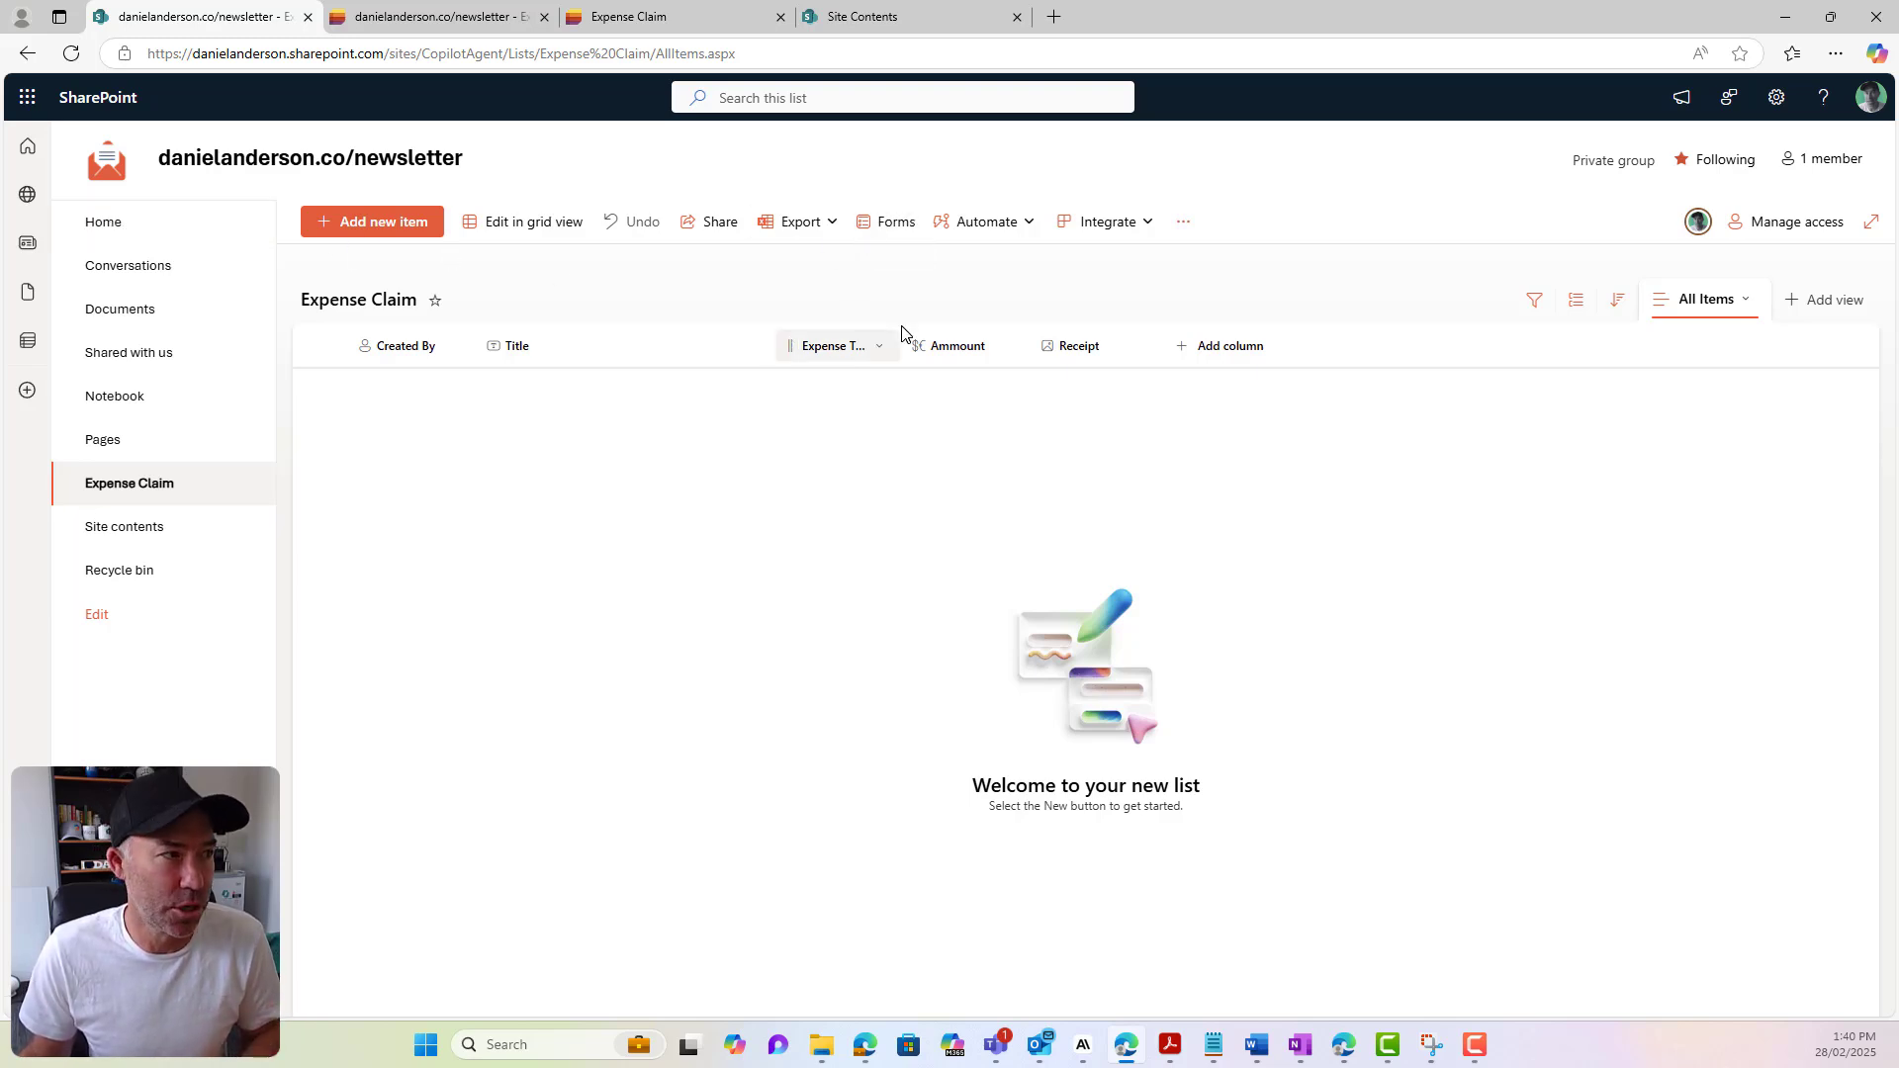
{"action": "left_click", "coordinate": [463, 17]}
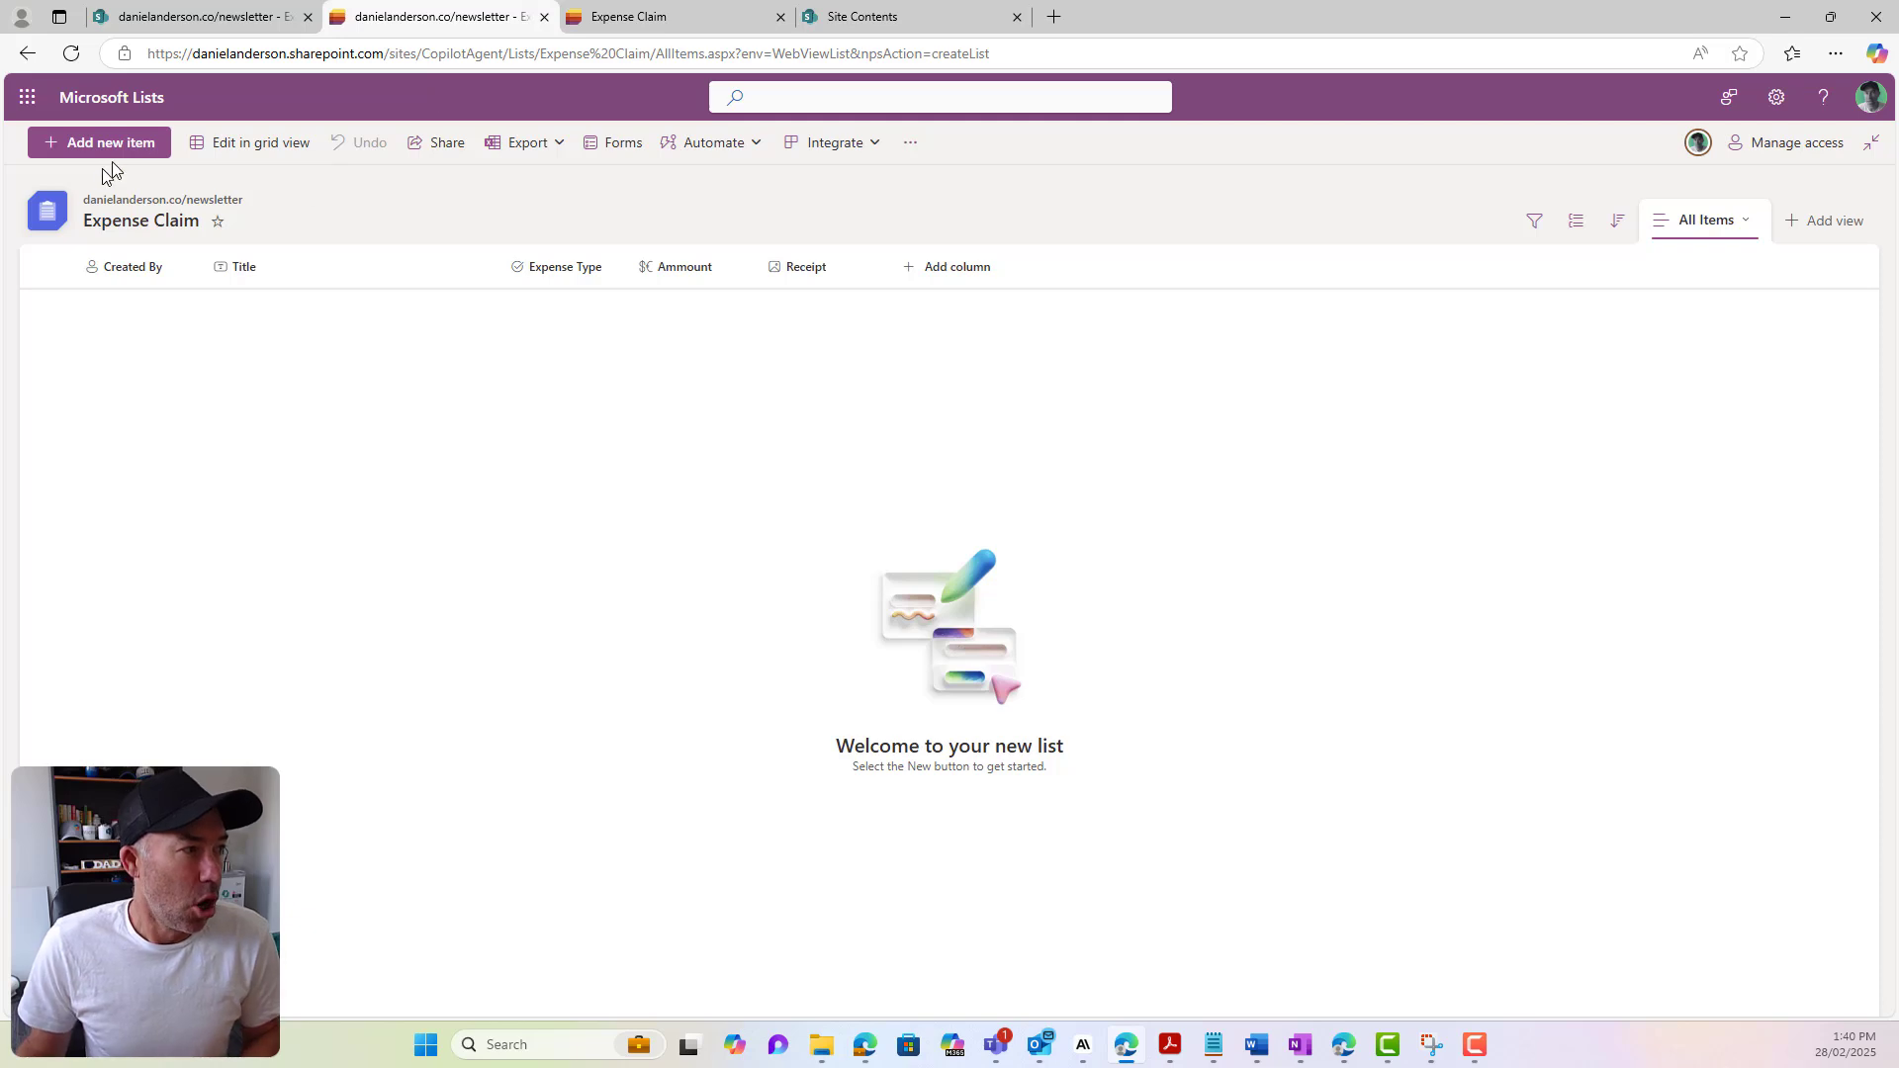
Create a blank gallery list named 'Gallery List' on the newsletter site
{"action": "left_click", "coordinate": [143, 96]}
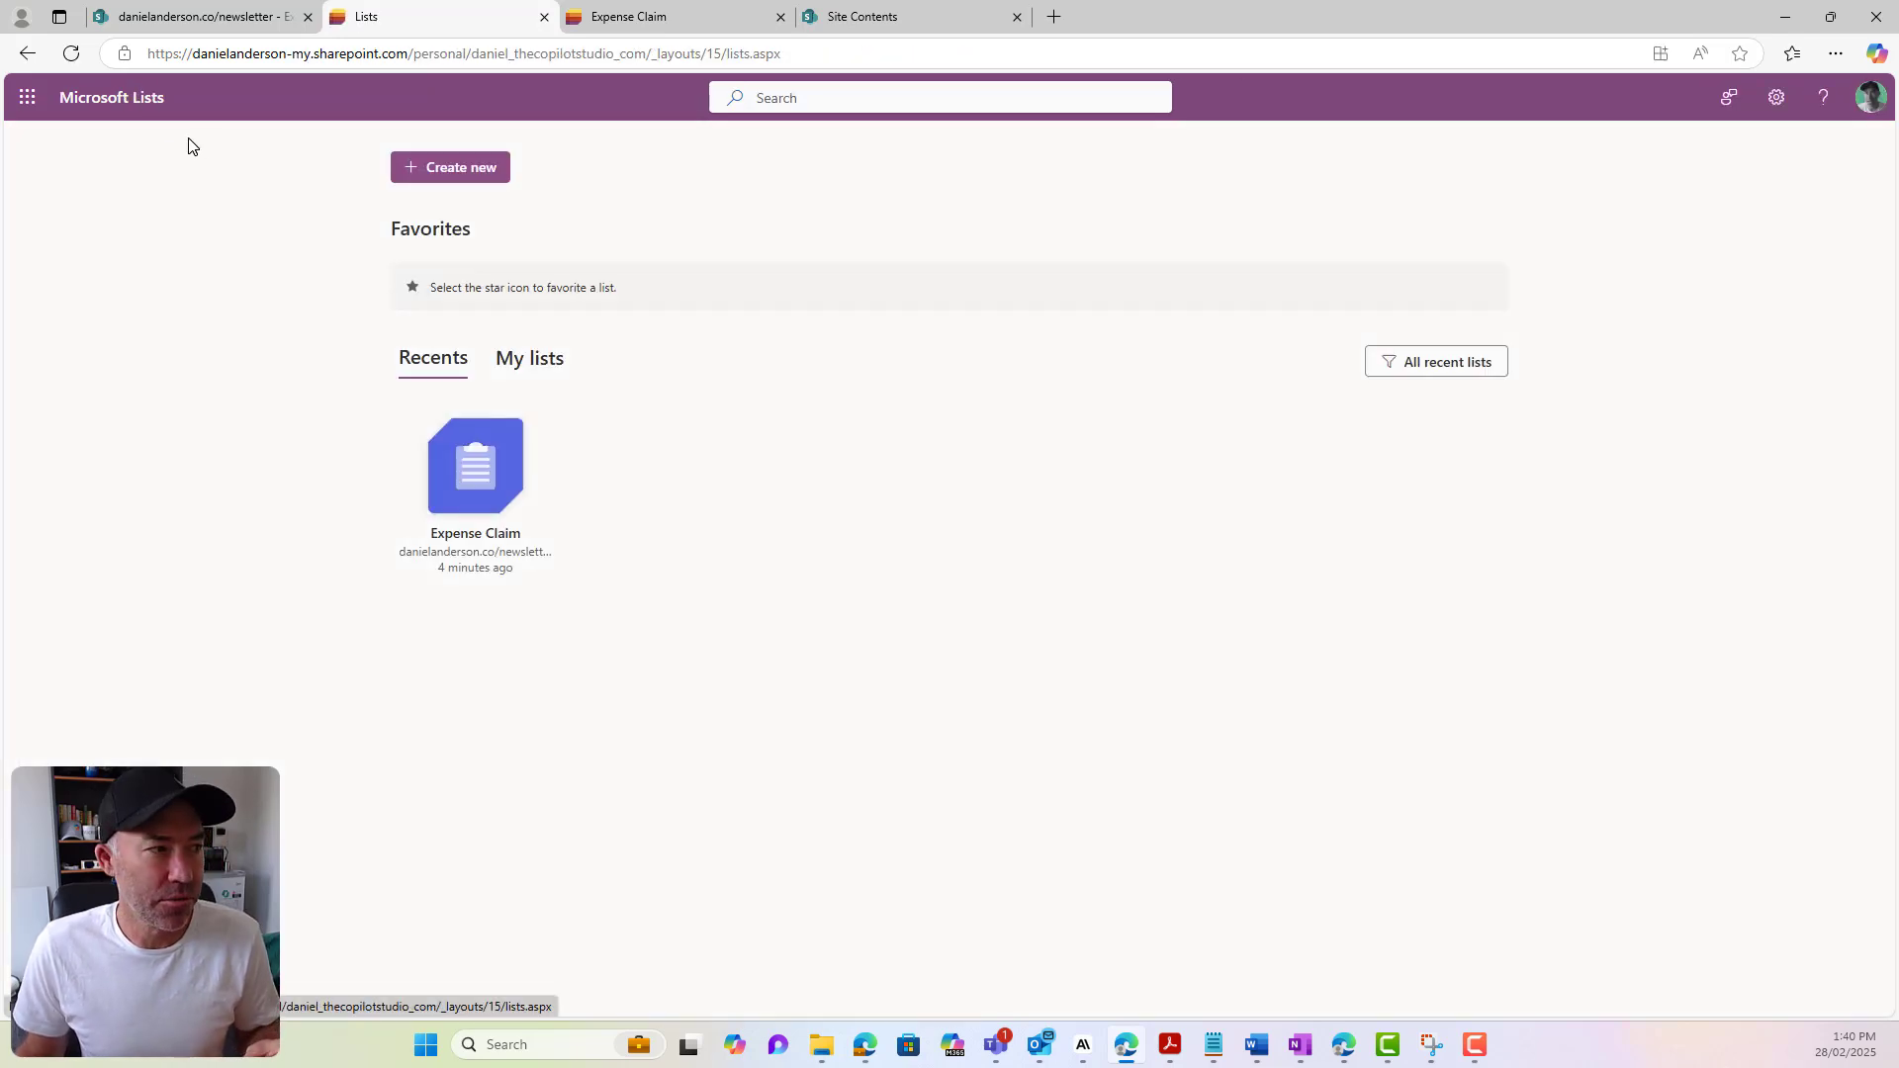
{"action": "left_click", "coordinate": [454, 178]}
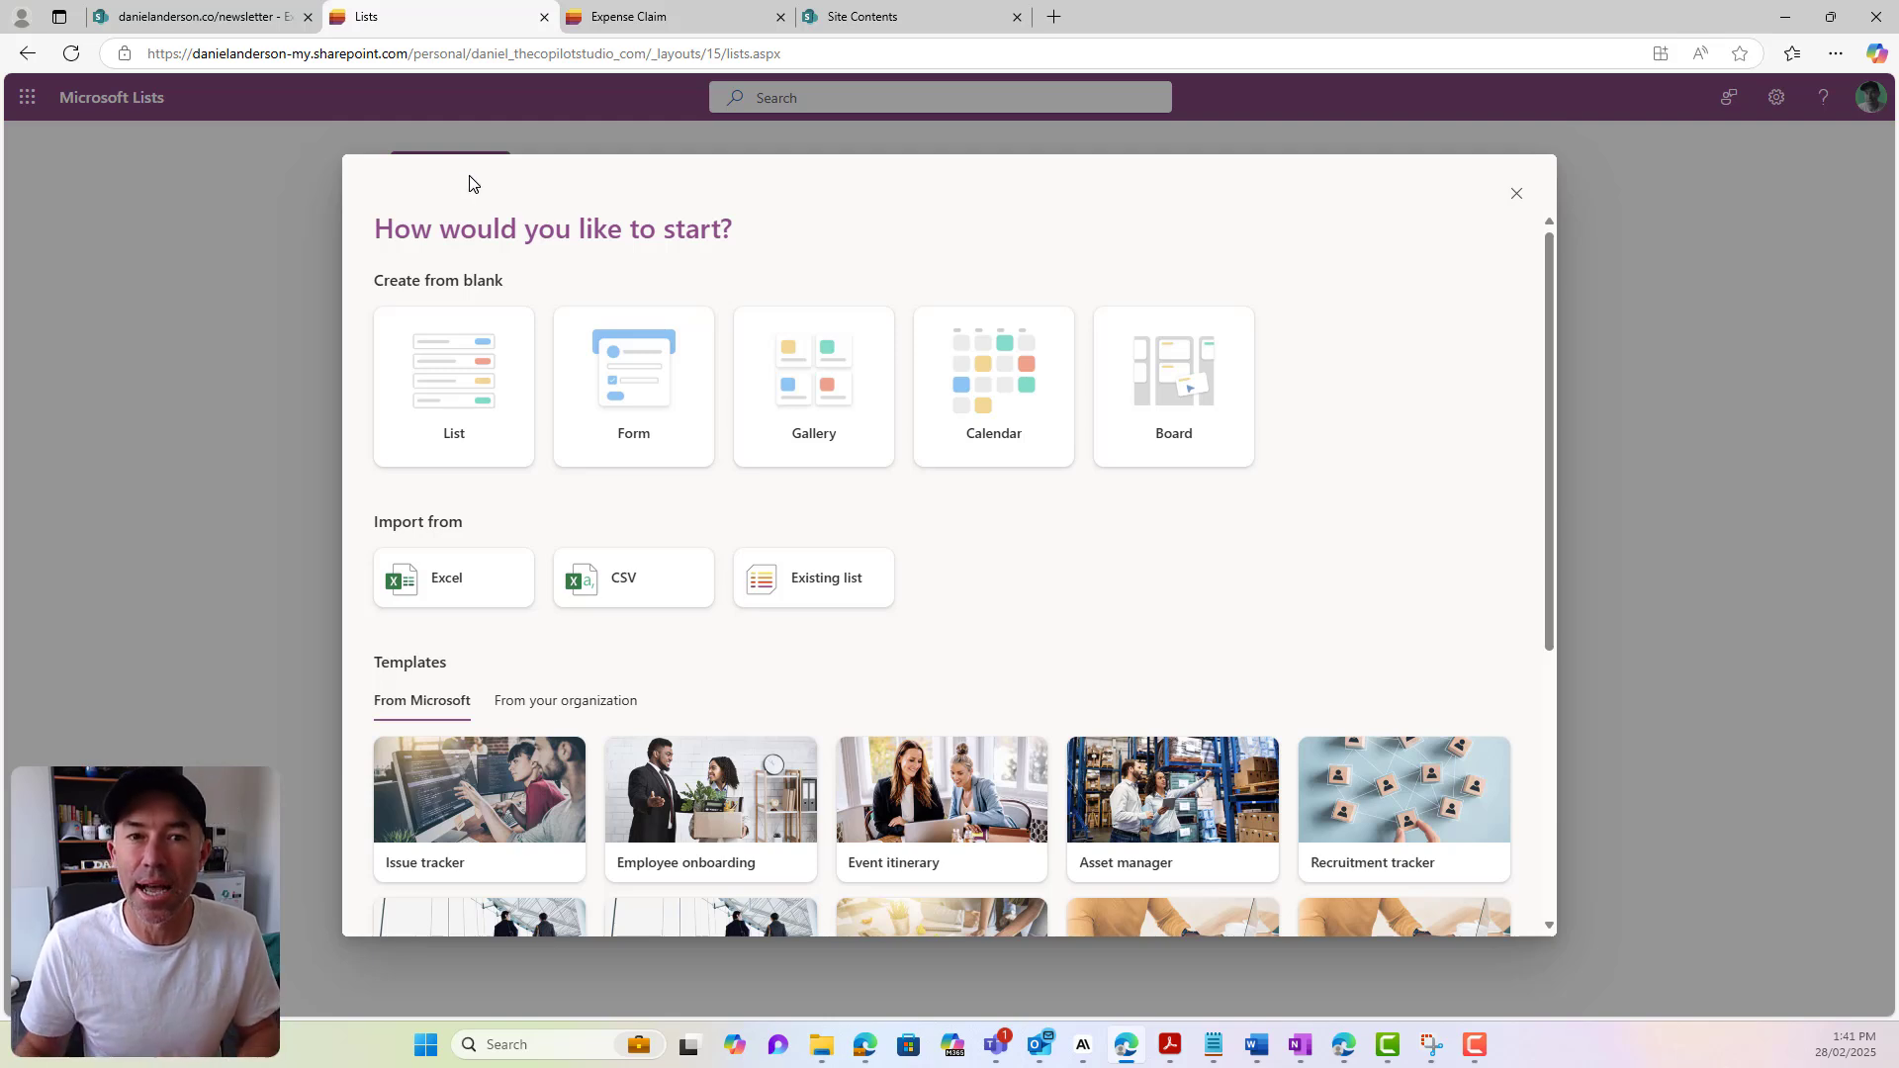
{"action": "left_click", "coordinate": [840, 428]}
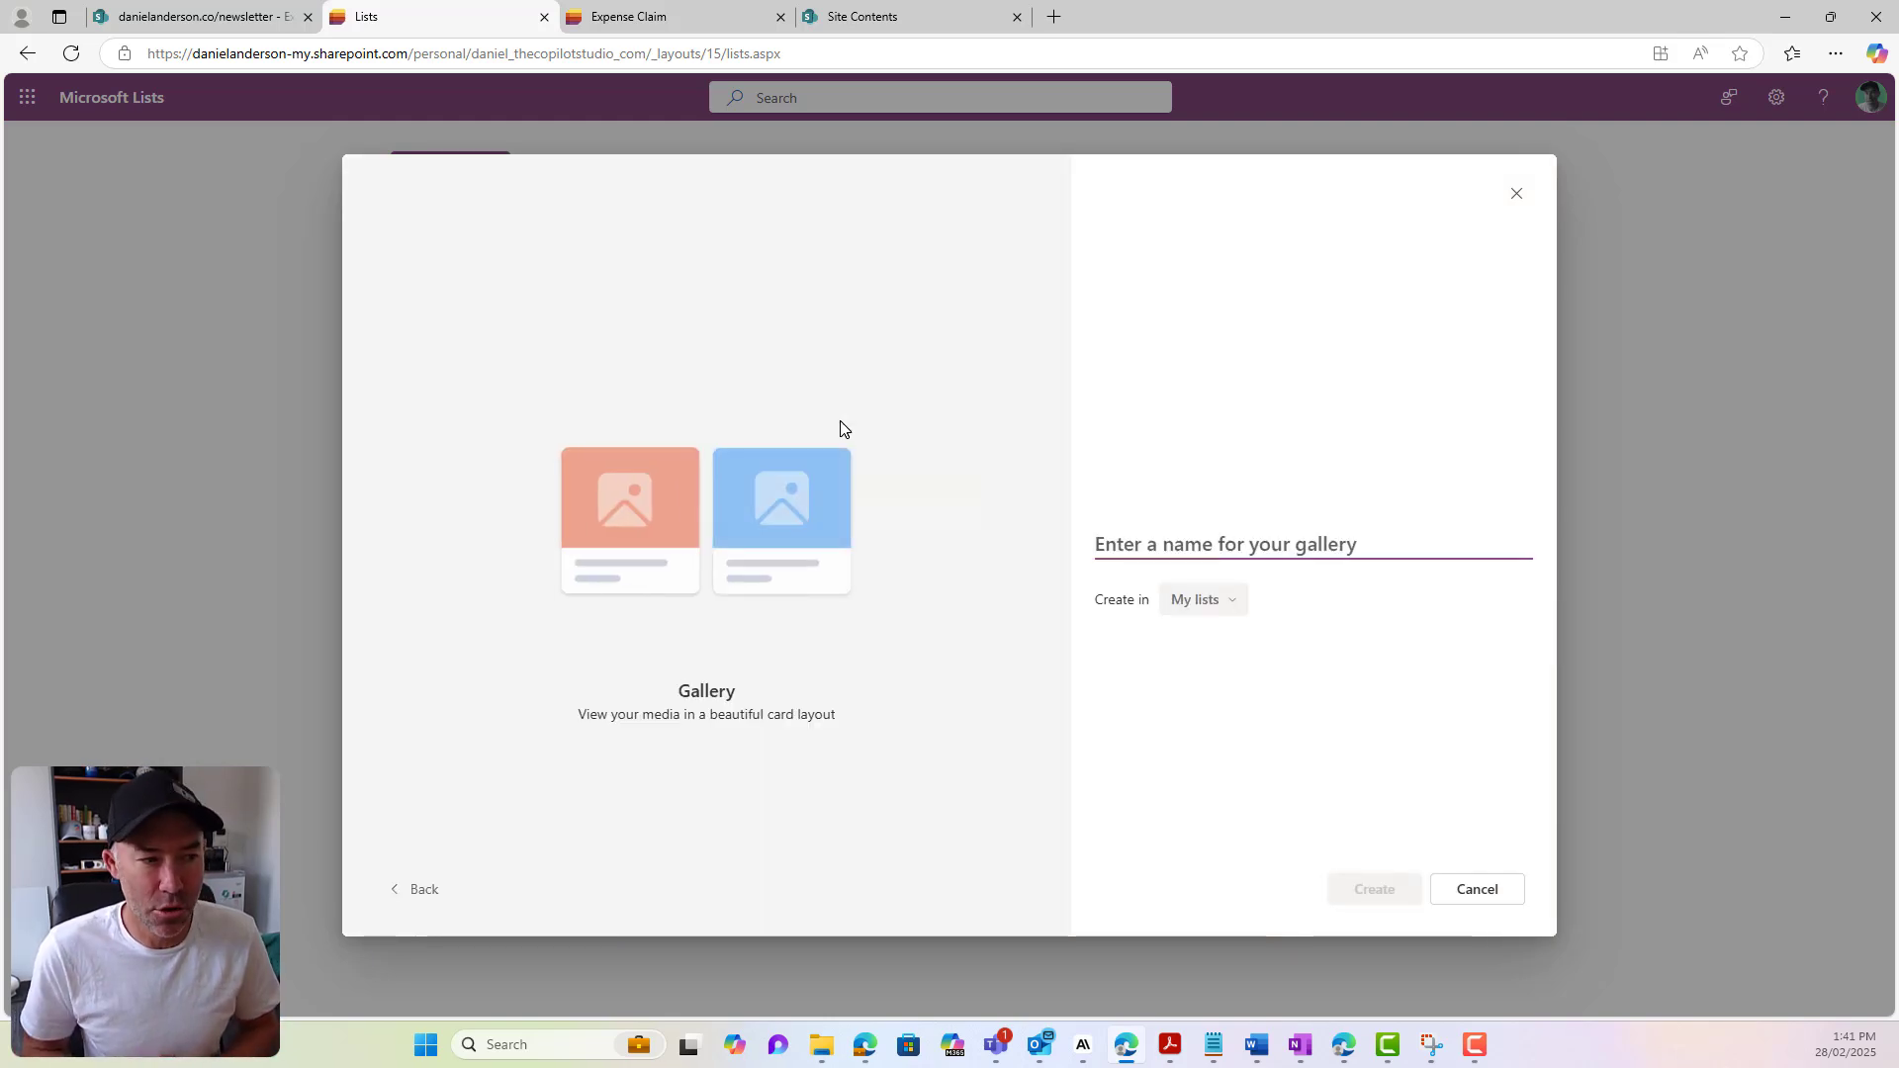
{"action": "type", "text": "Geller"}
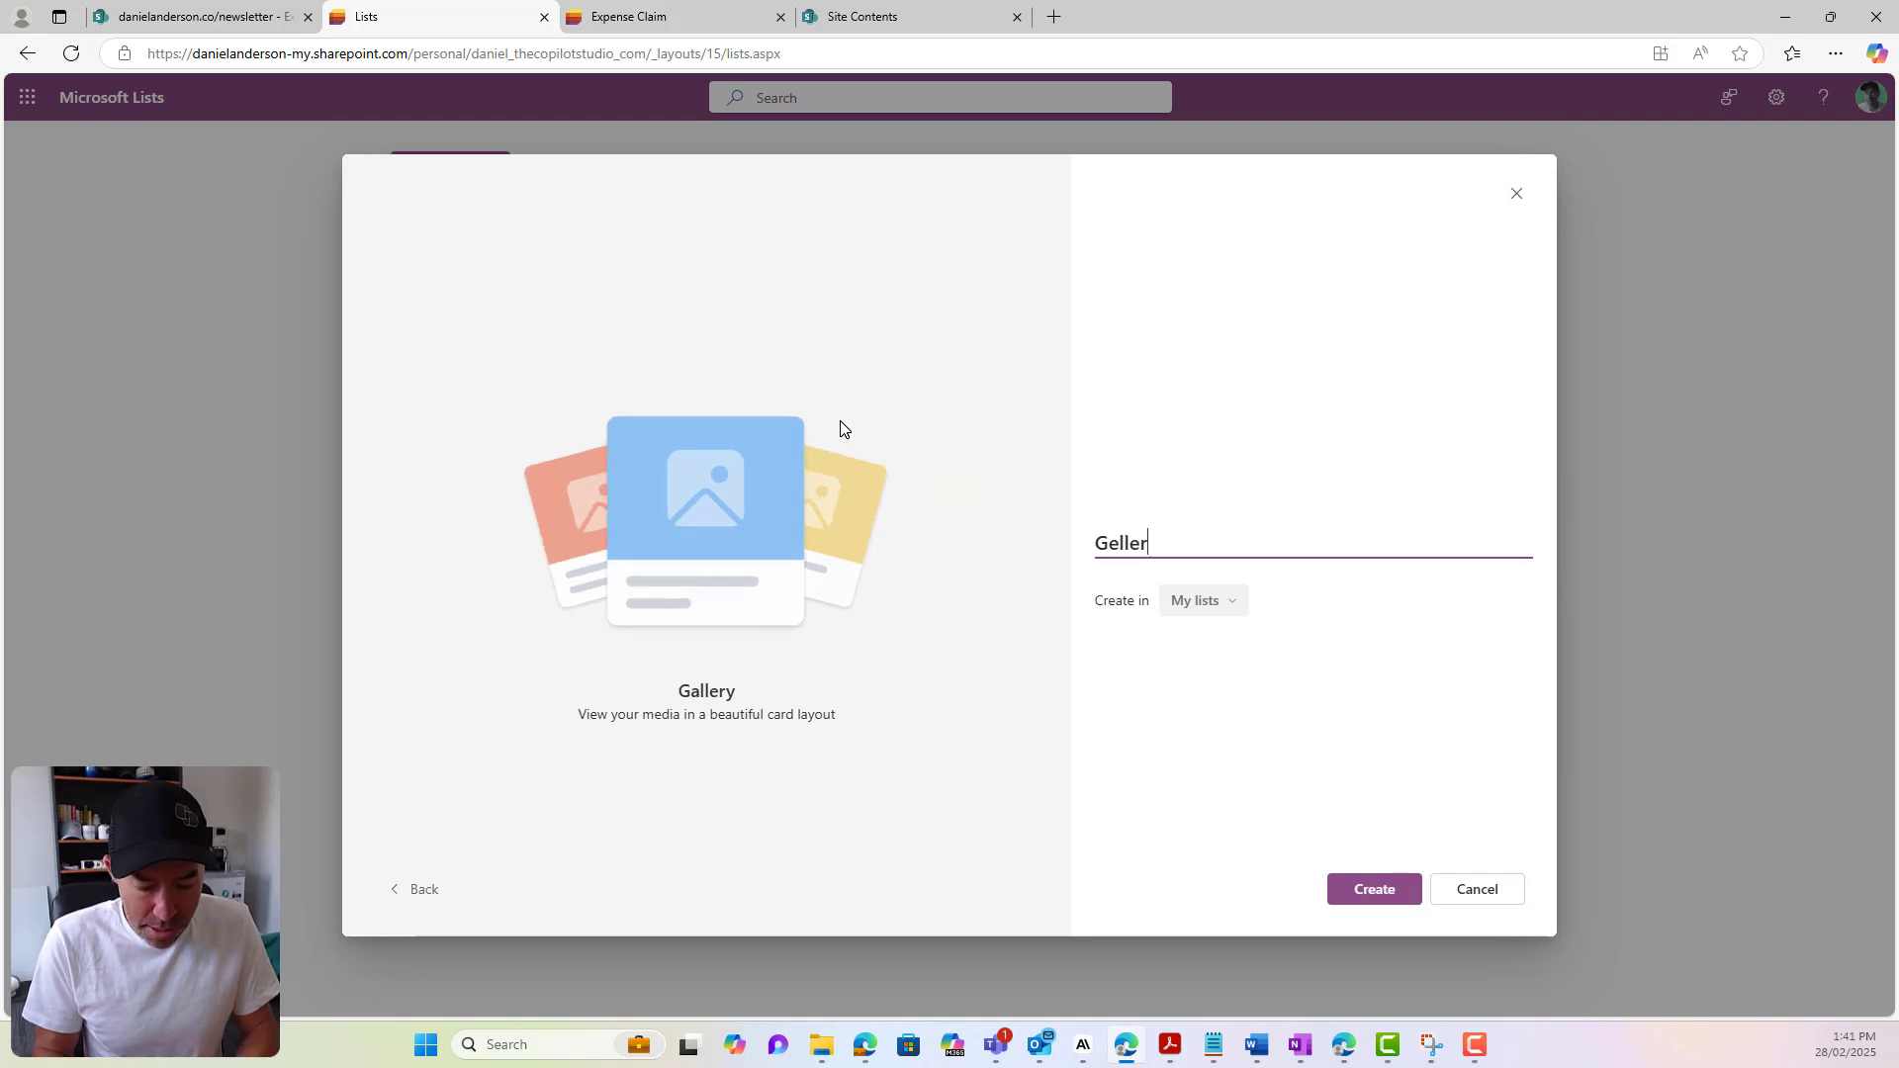
{"action": "type", "text": "y List"}
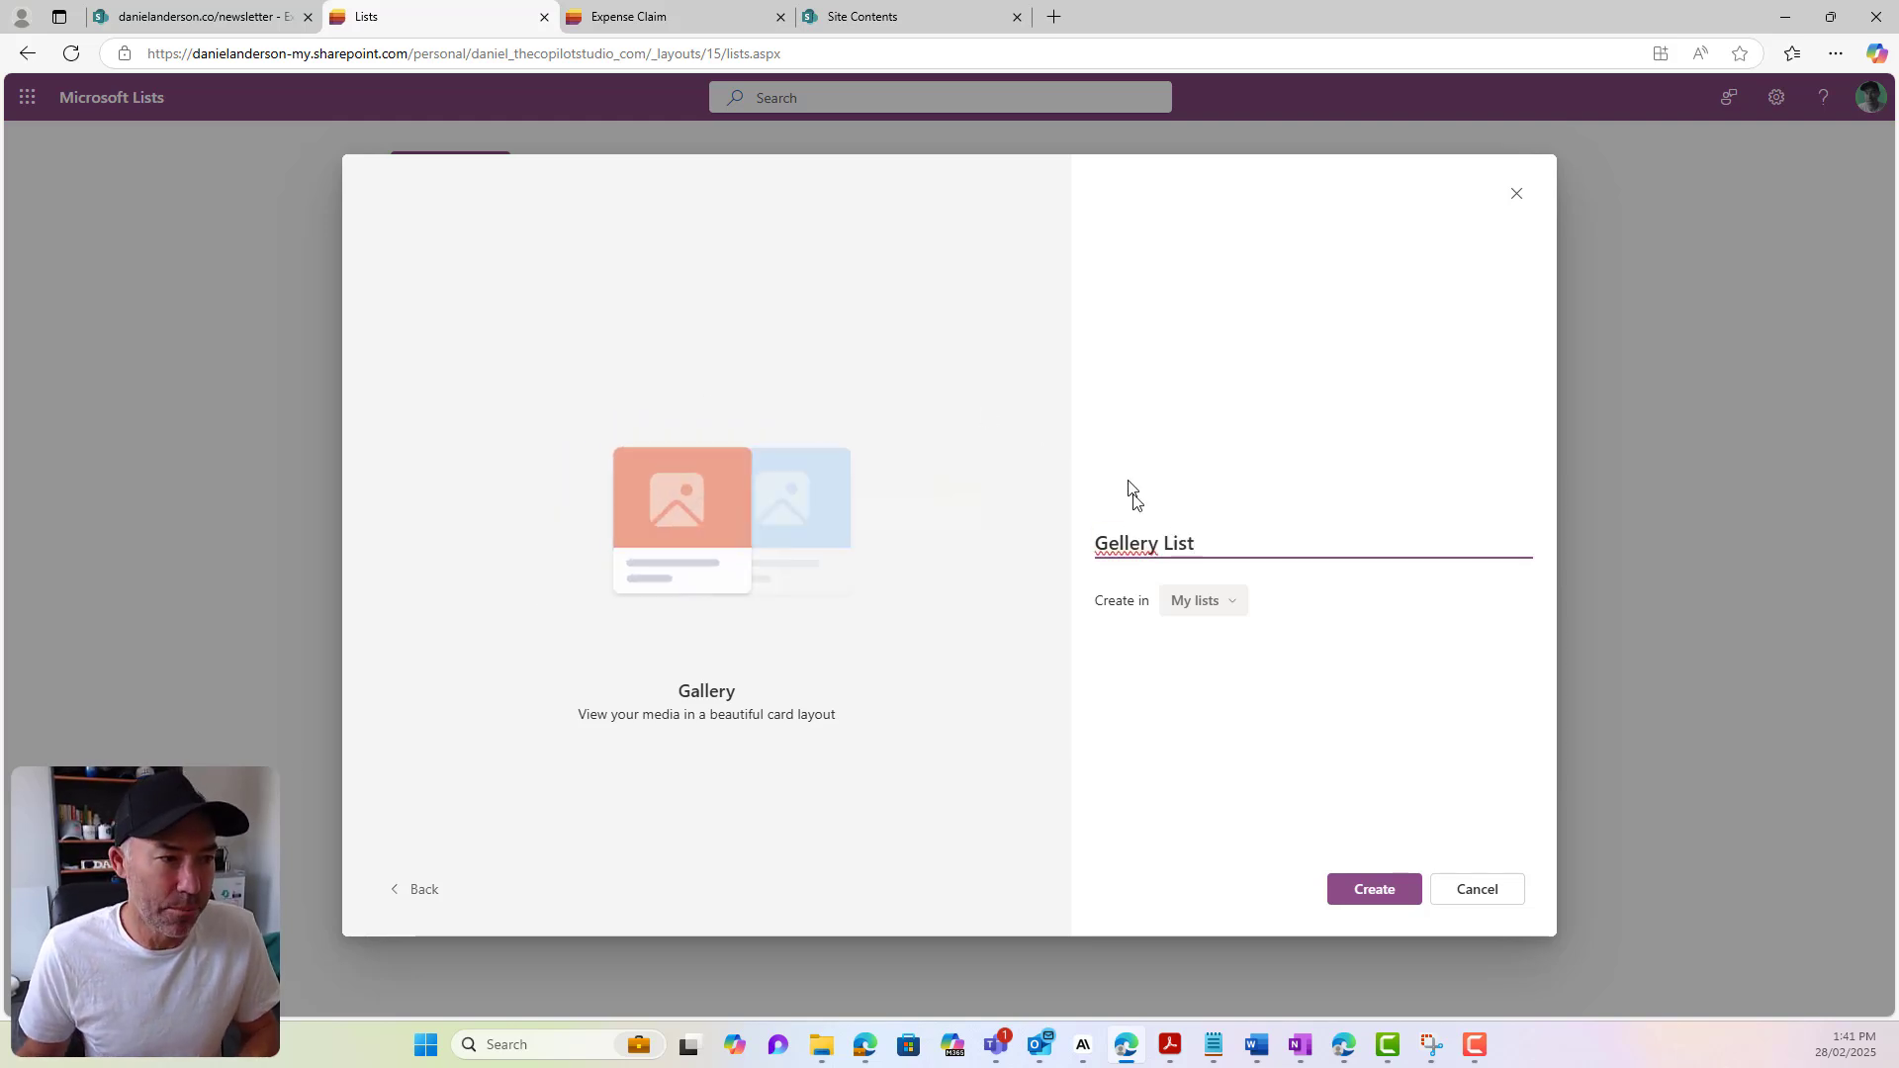
{"action": "double_click", "coordinate": [1124, 541]}
{"action": "type", "text": "Gallery"}
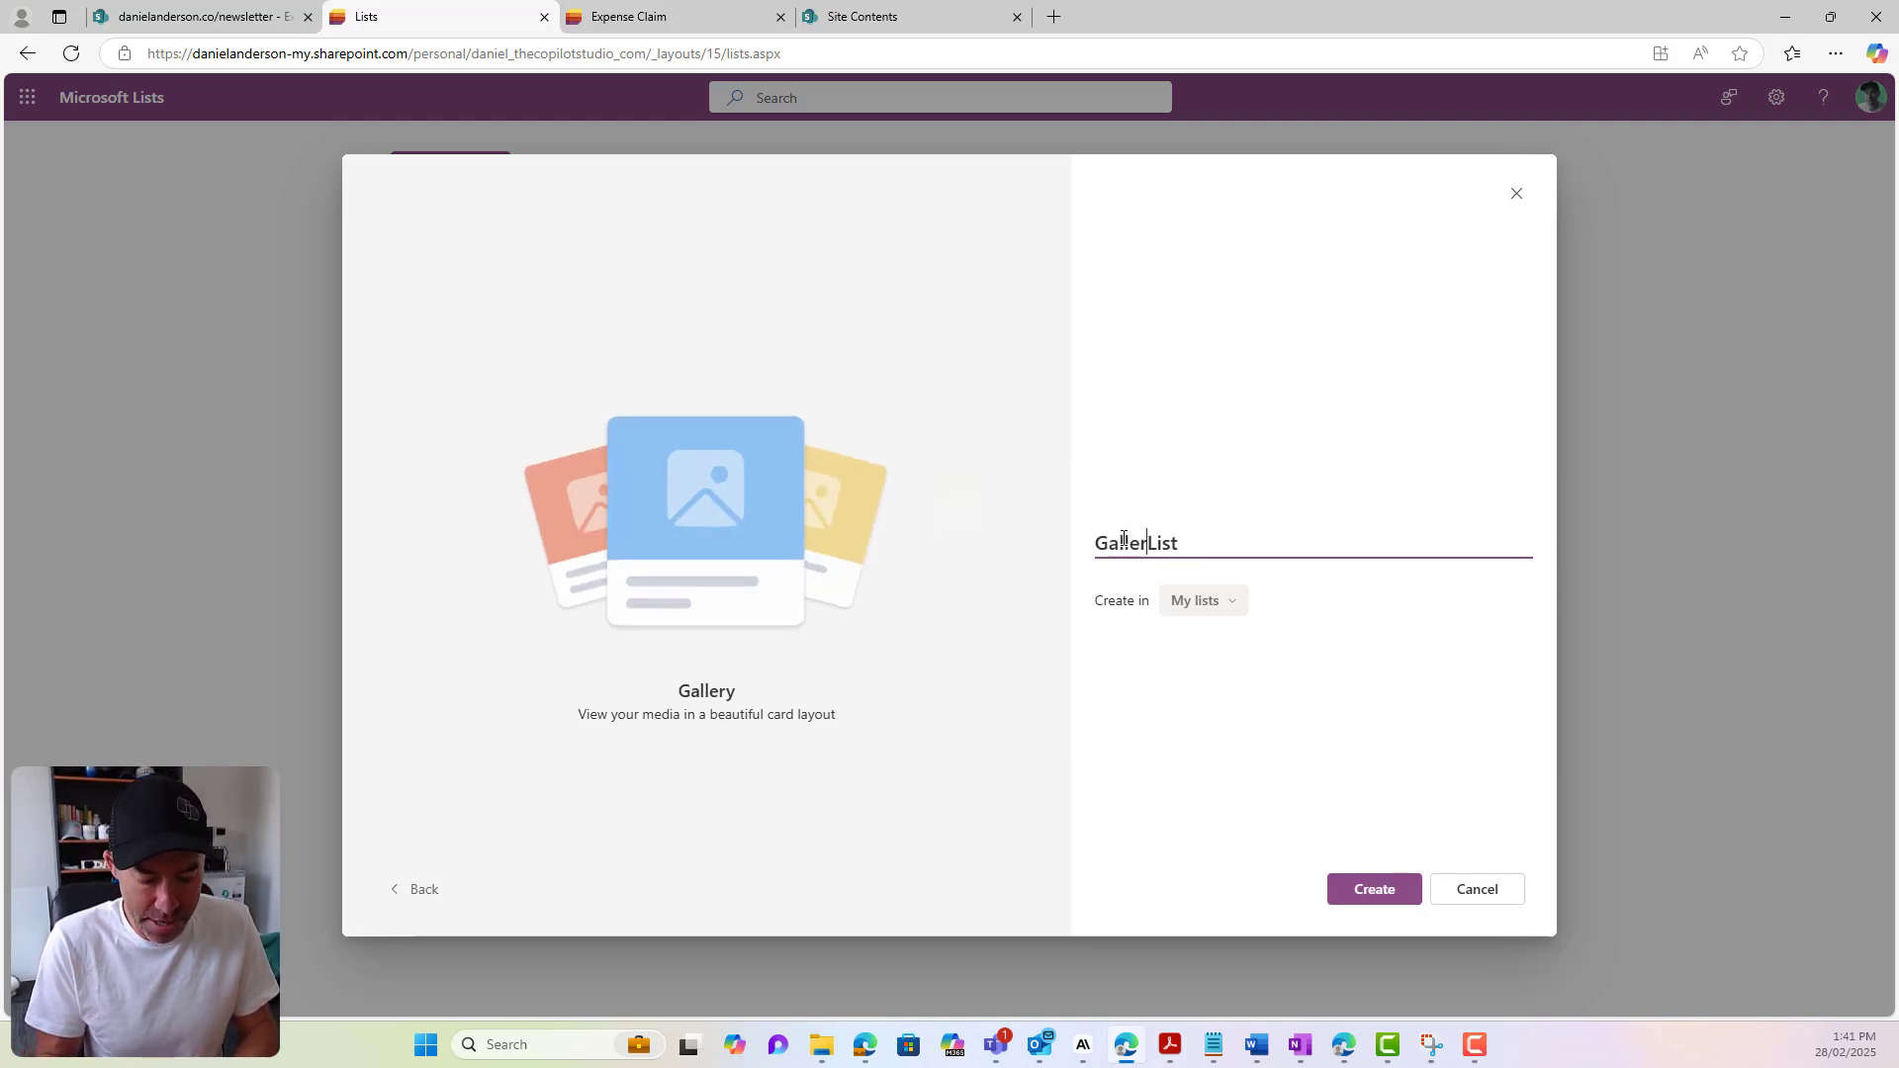
{"action": "left_click", "coordinate": [1191, 599]}
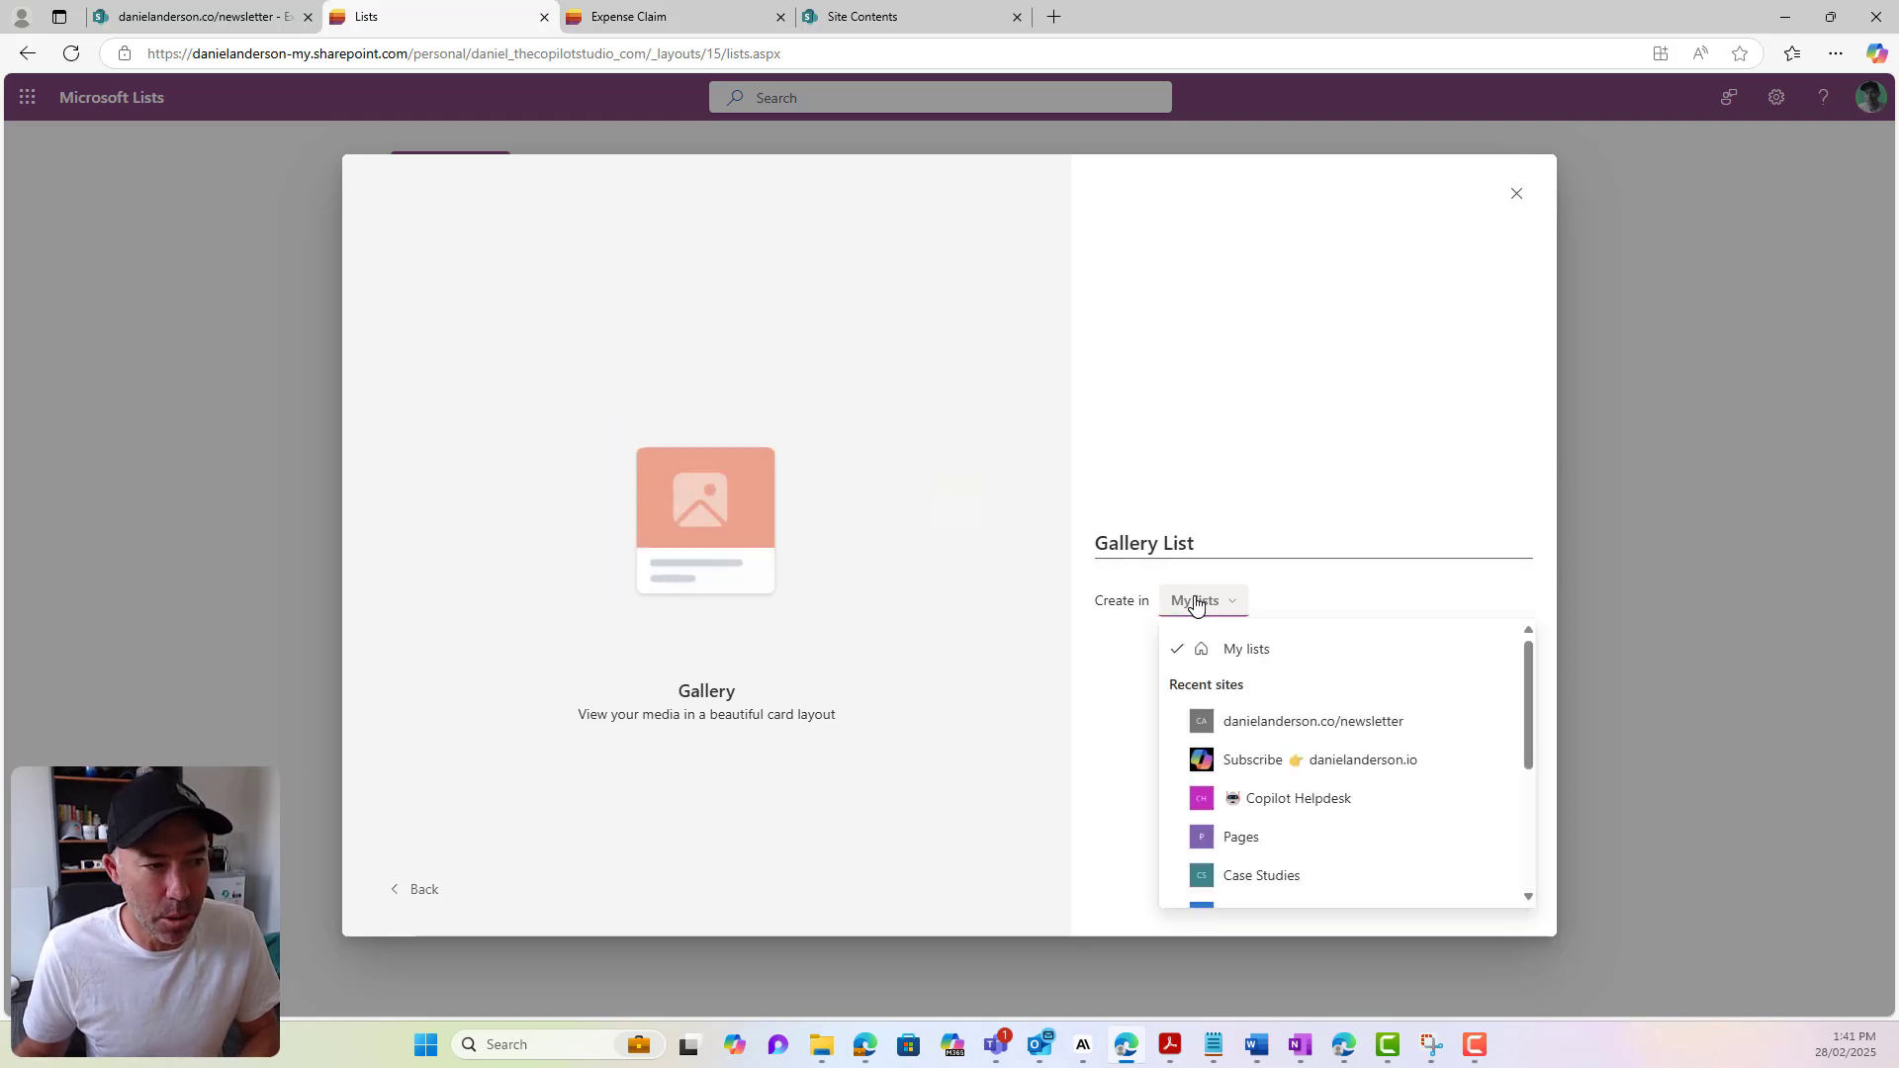
{"action": "left_click", "coordinate": [1255, 727]}
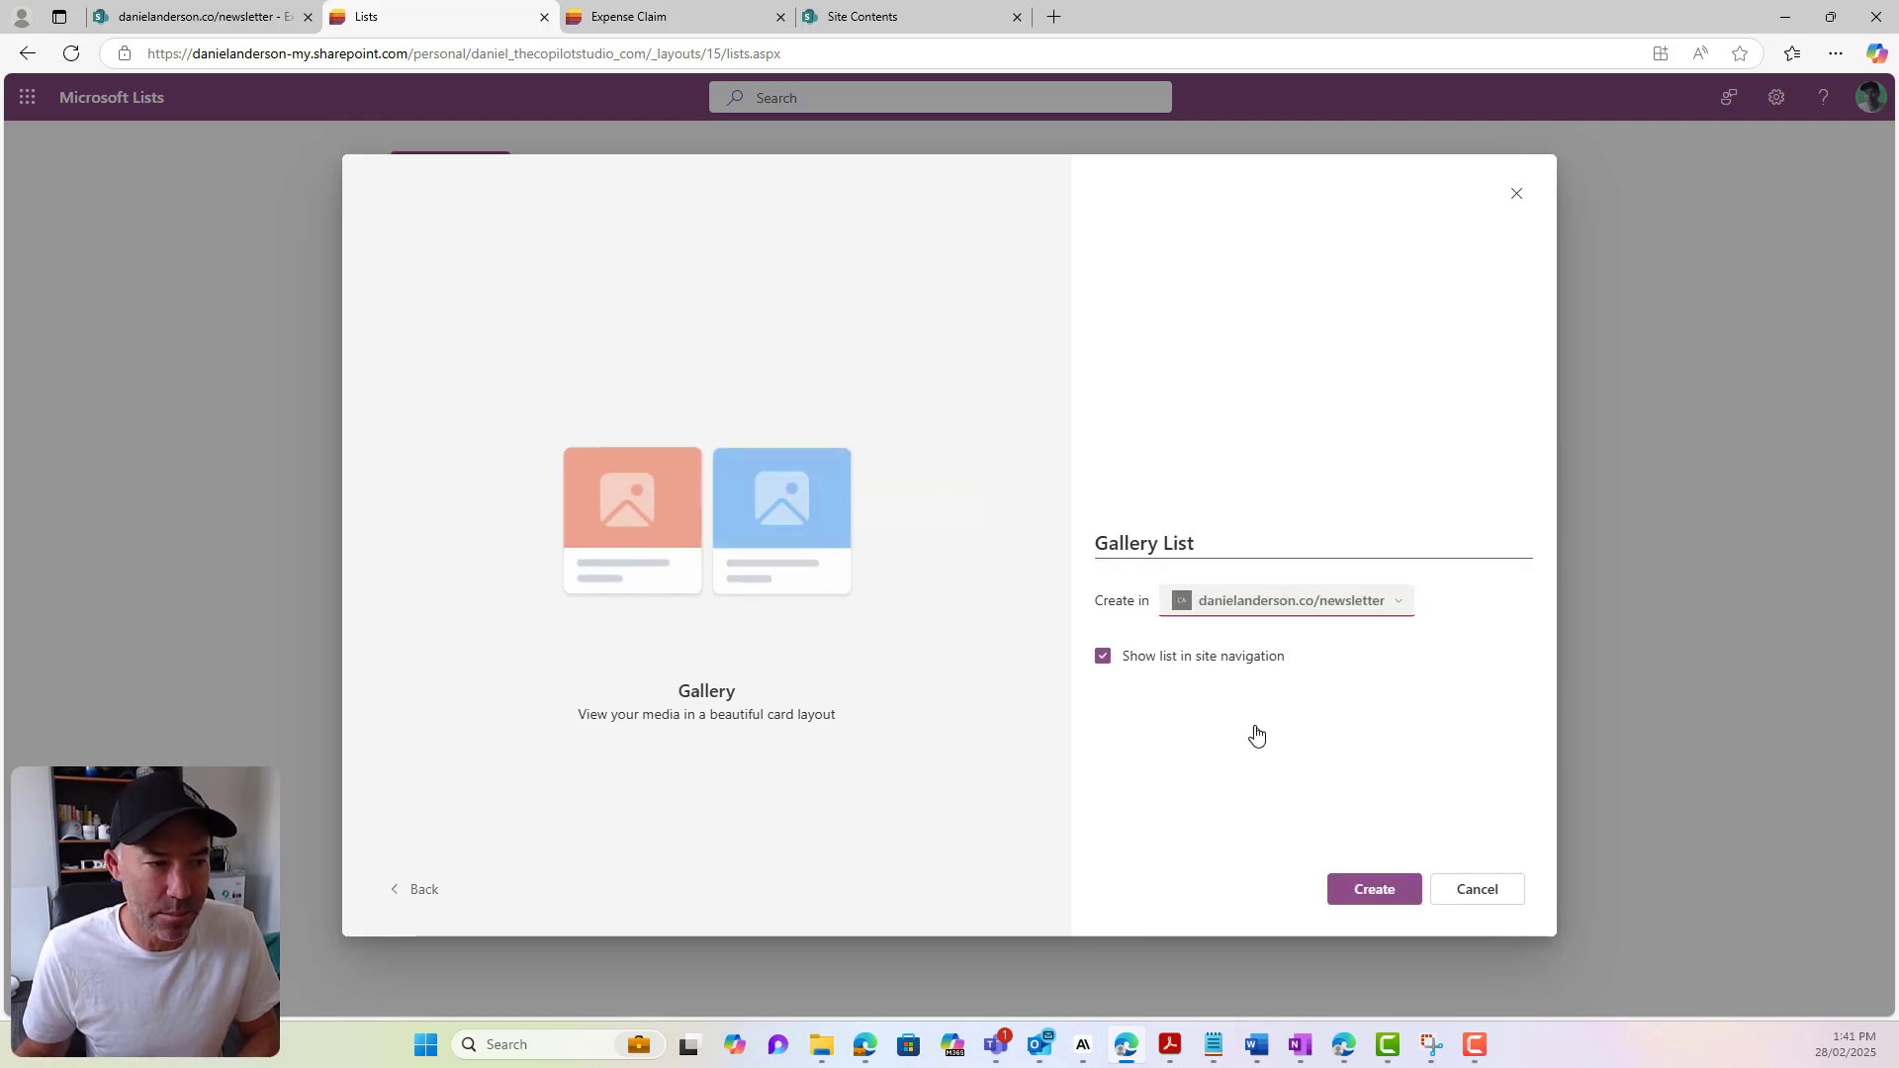
{"action": "left_click", "coordinate": [1365, 896]}
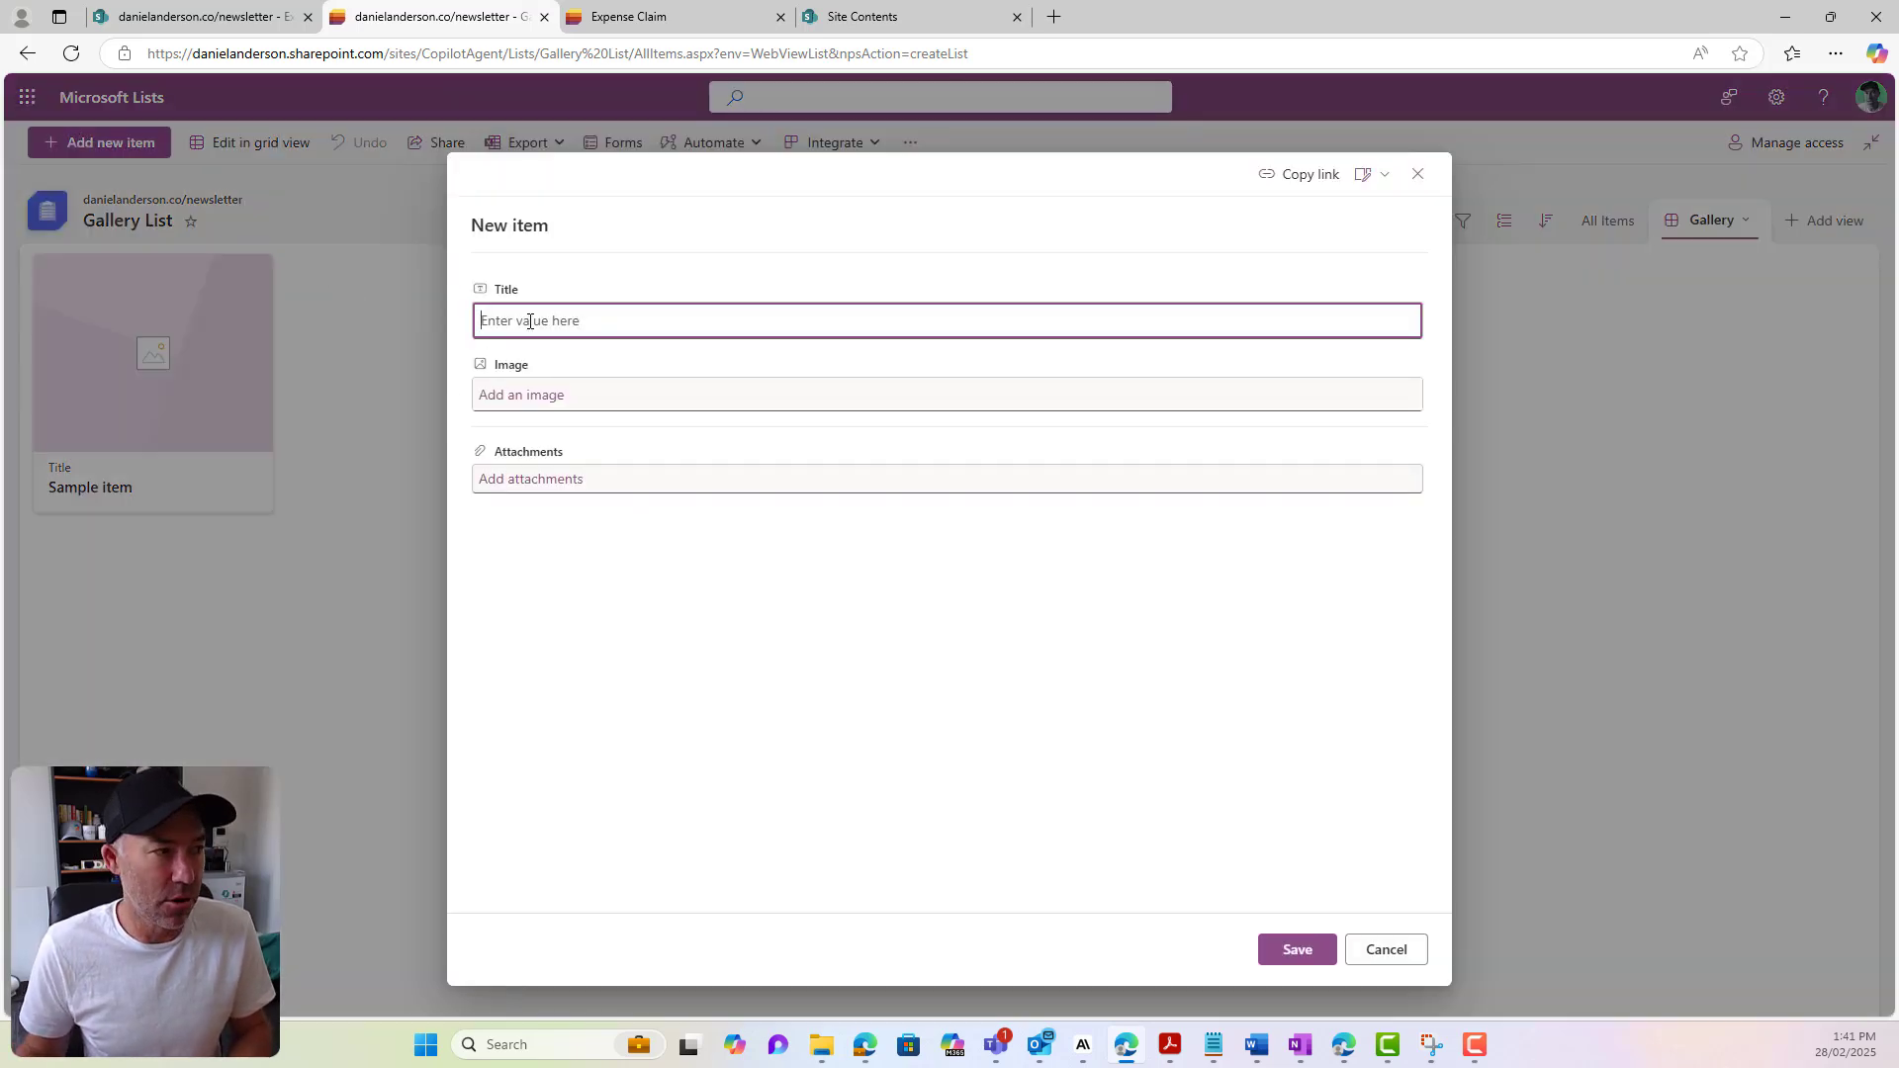
Cancel the new item and add a multiple-lines-of-text 'Description' column in All Items
{"action": "left_click", "coordinate": [1399, 951]}
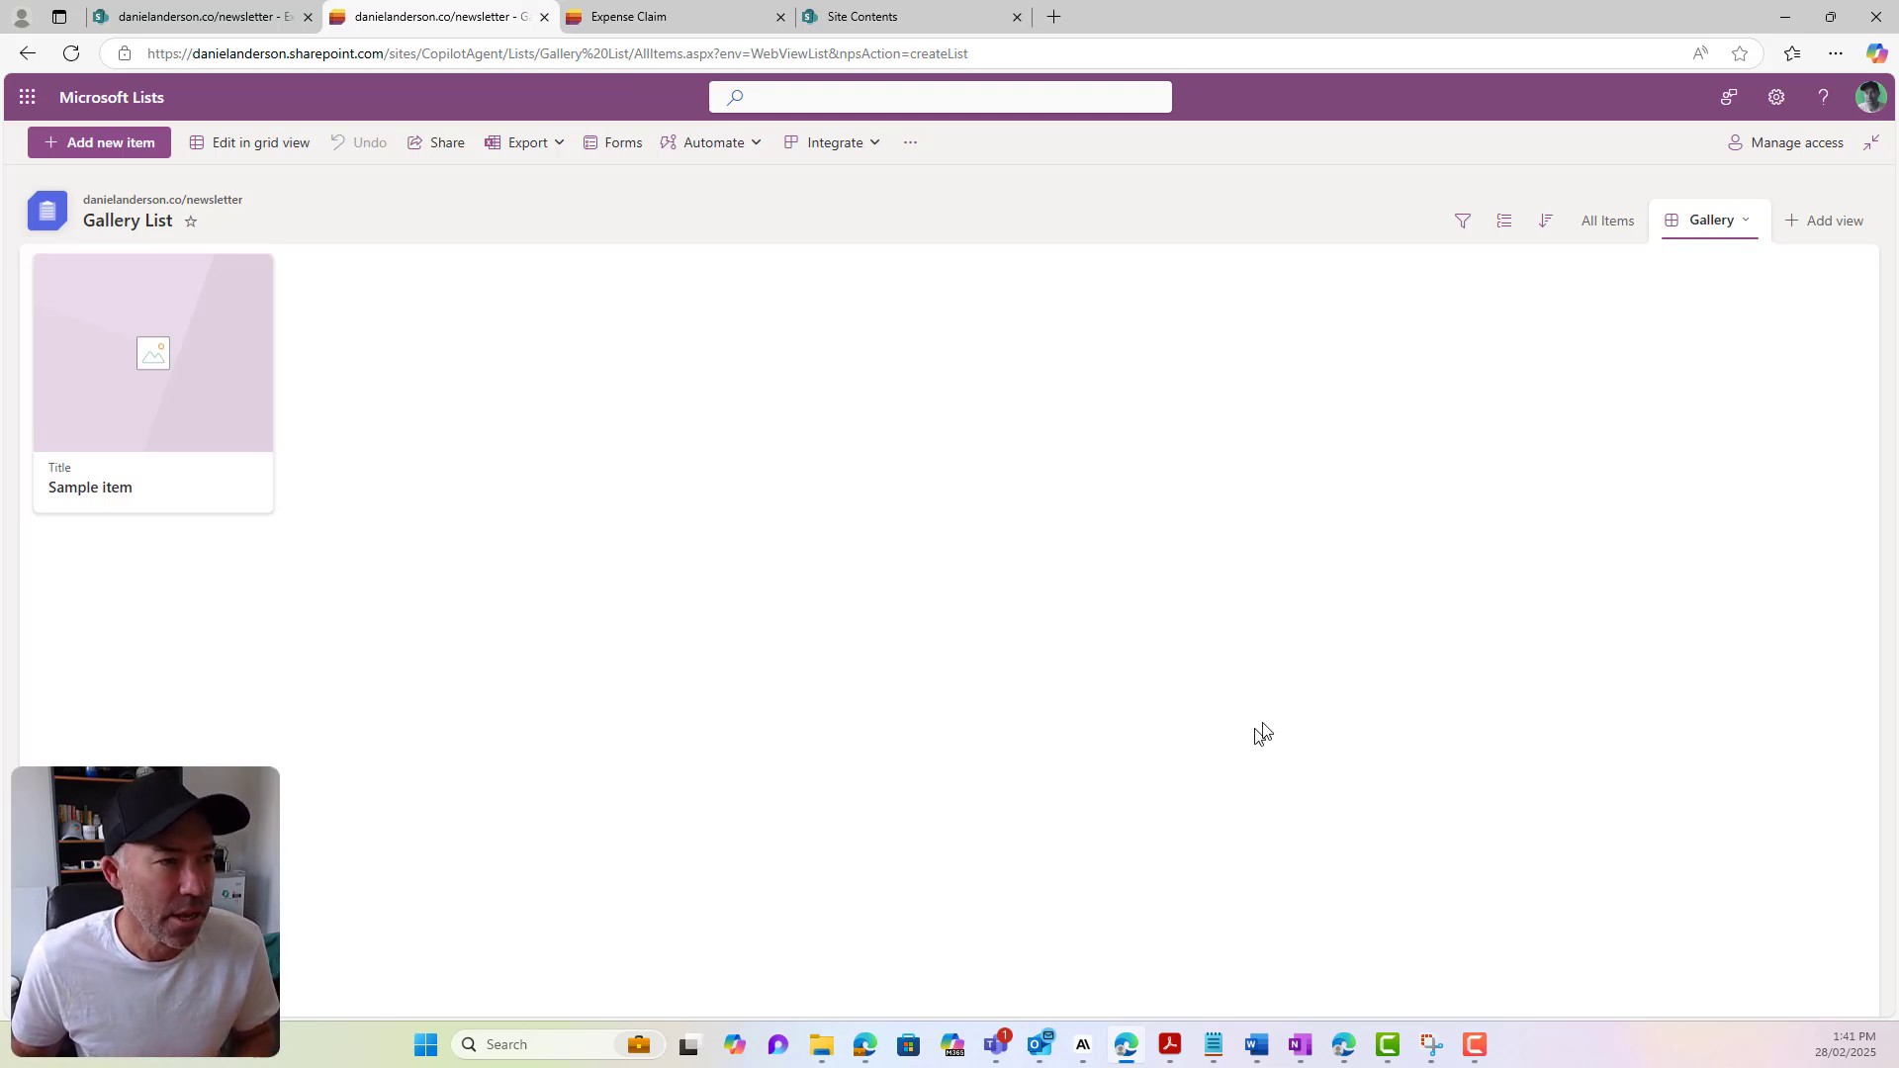
{"action": "left_click", "coordinate": [1619, 228]}
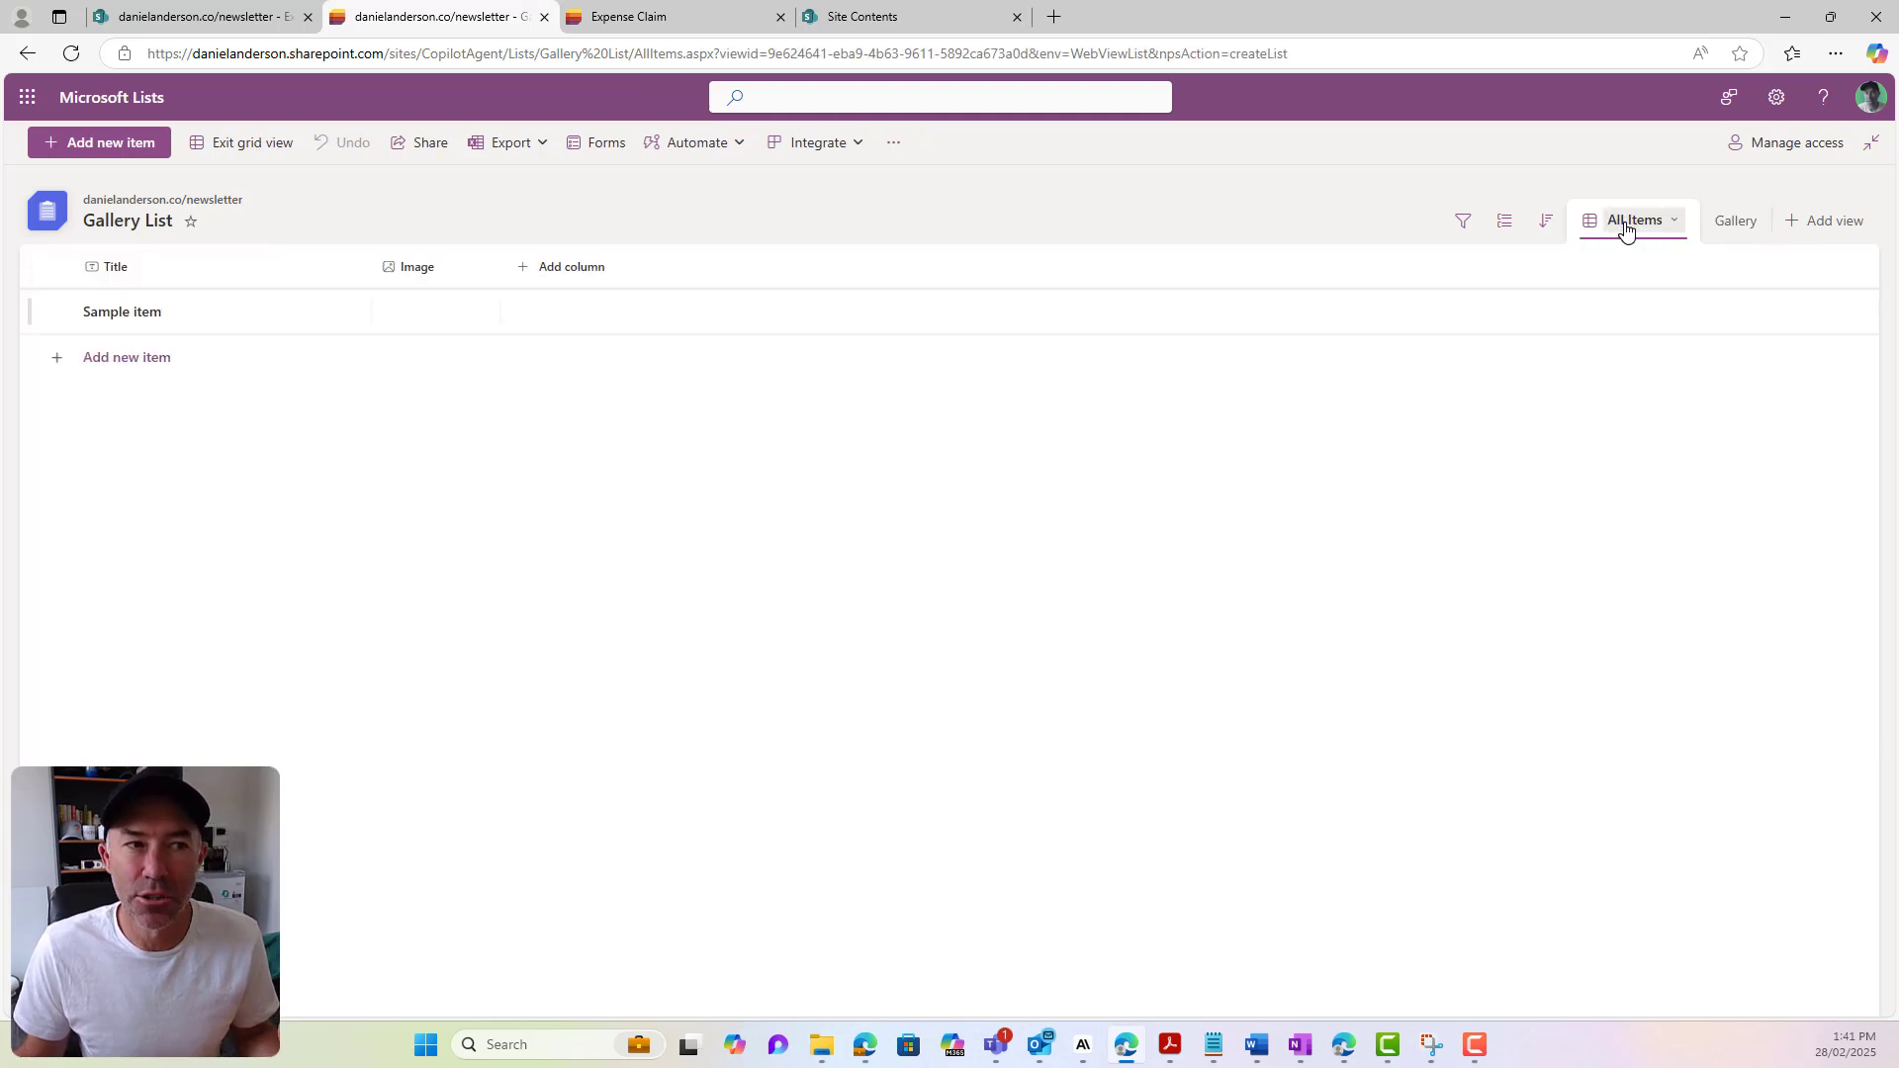
{"action": "left_click", "coordinate": [168, 313]}
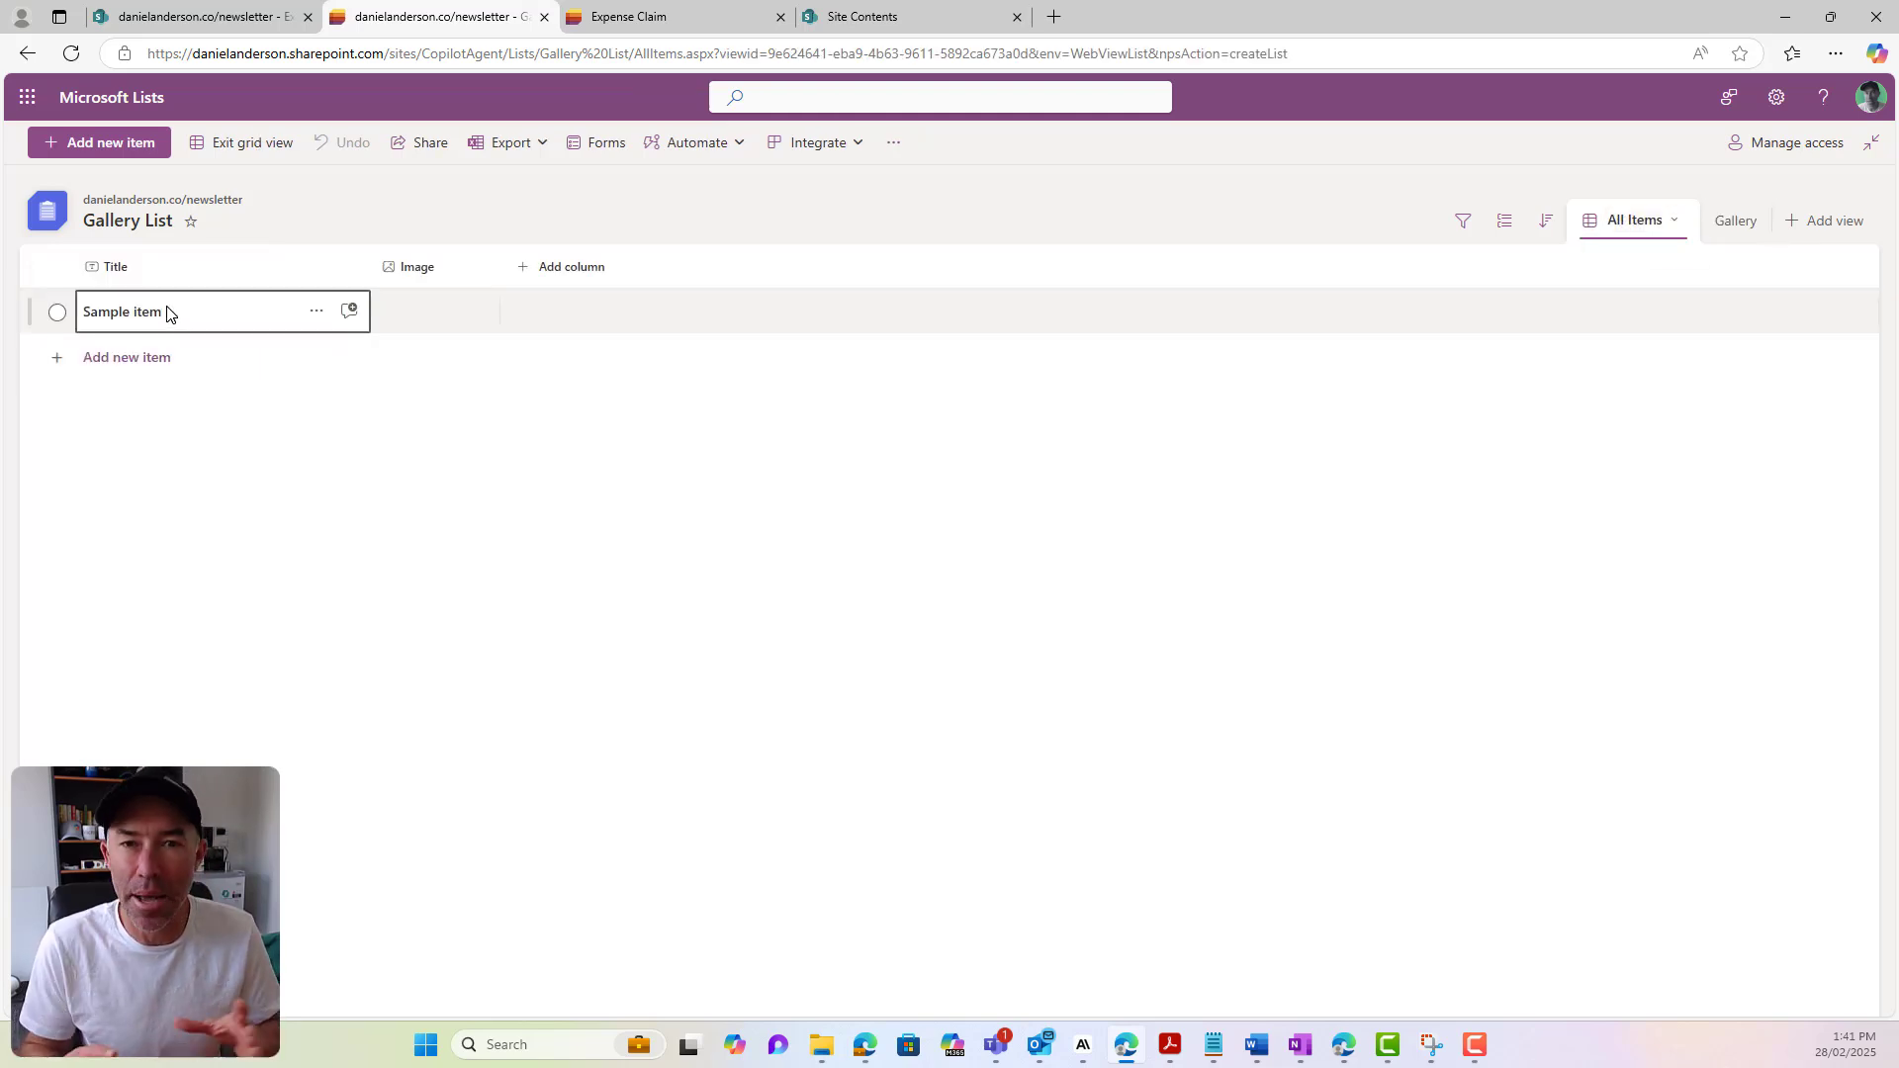
{"action": "left_click", "coordinate": [569, 268]}
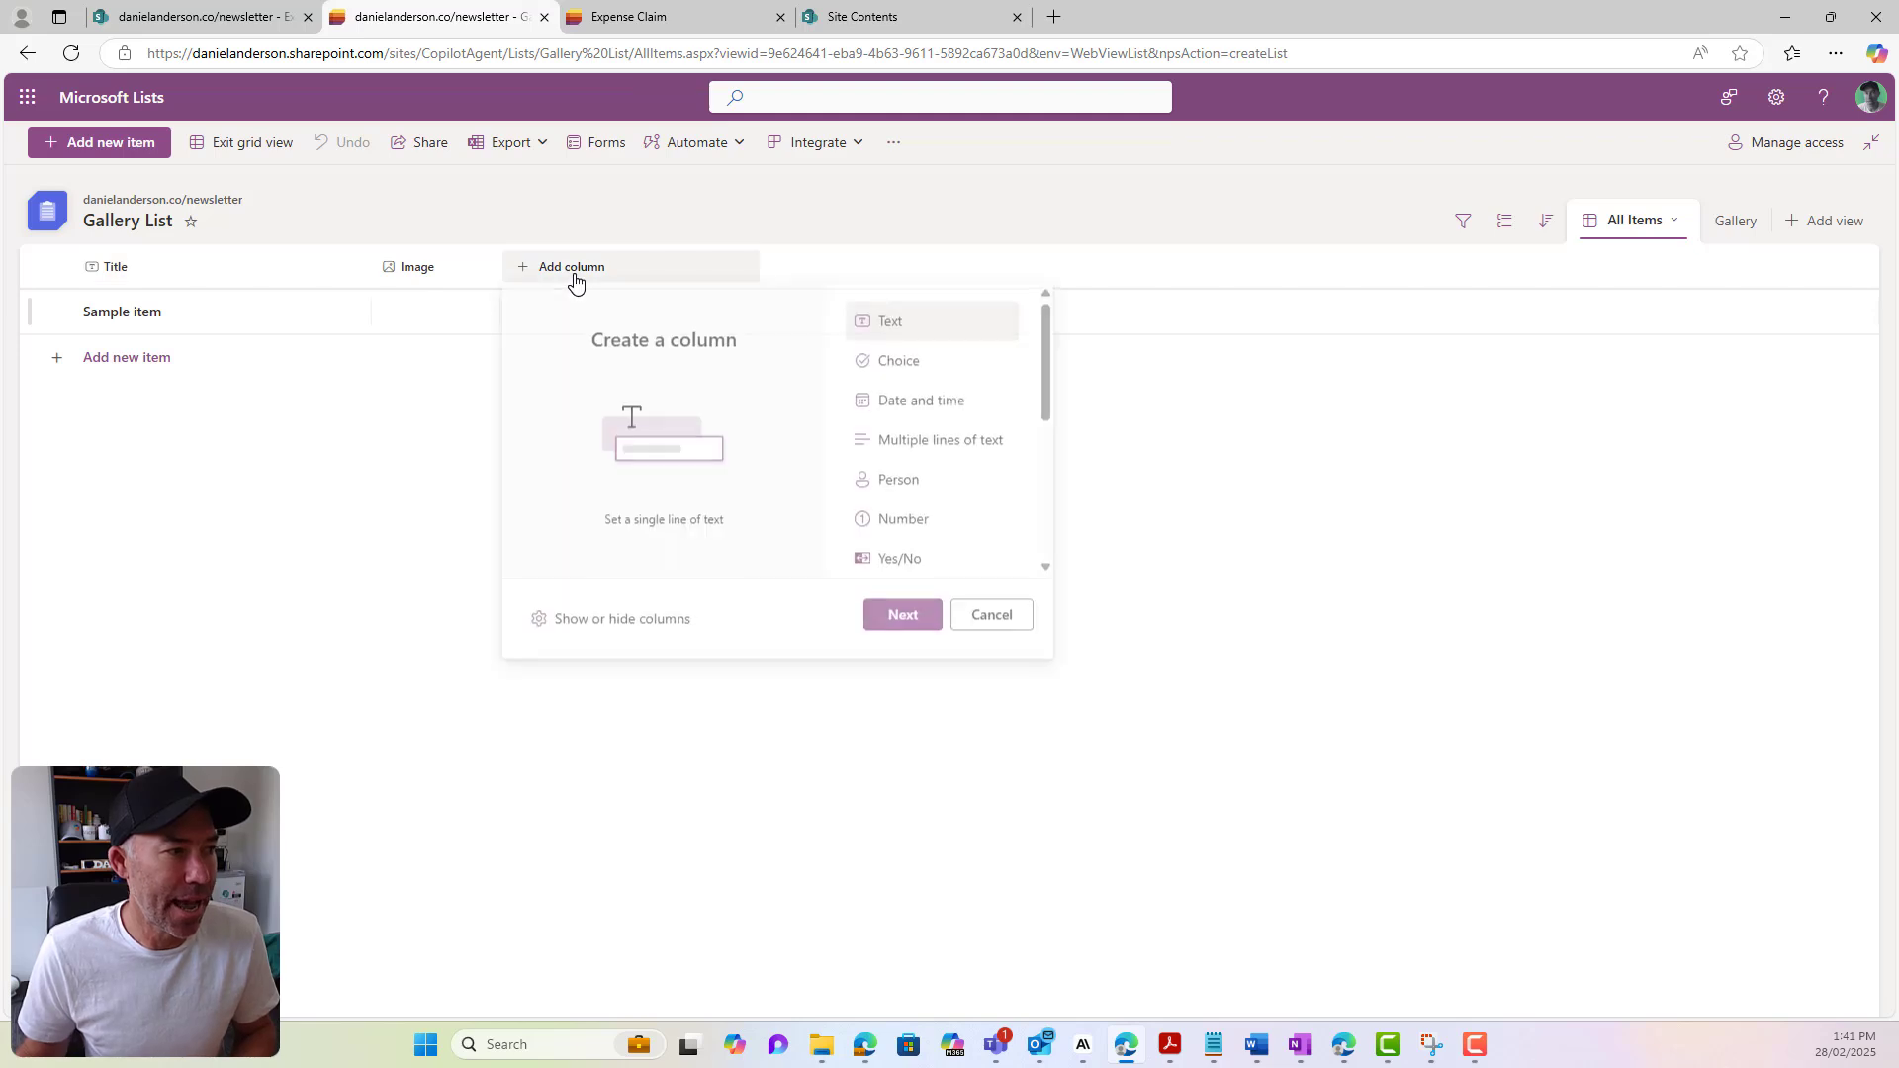
{"action": "left_click", "coordinate": [925, 445]}
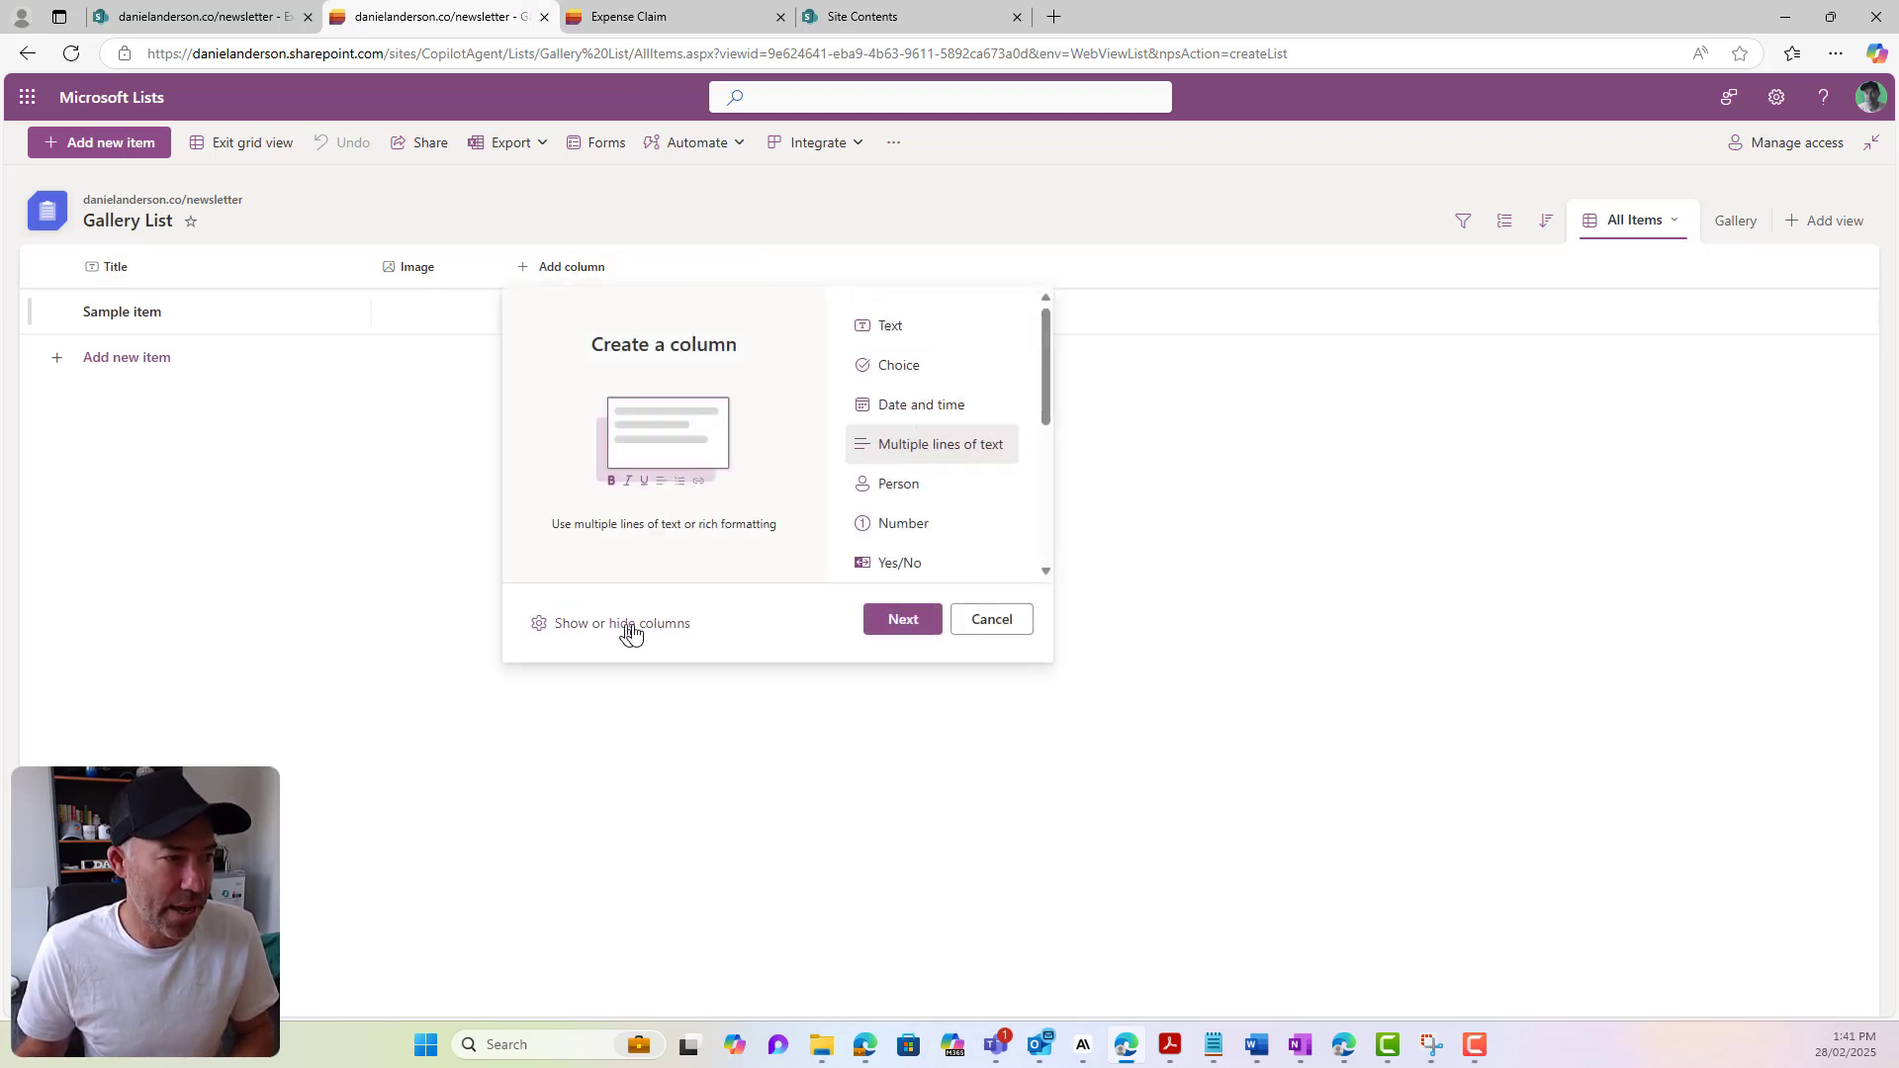
{"action": "left_click", "coordinate": [900, 620]}
{"action": "type", "text": "D"}
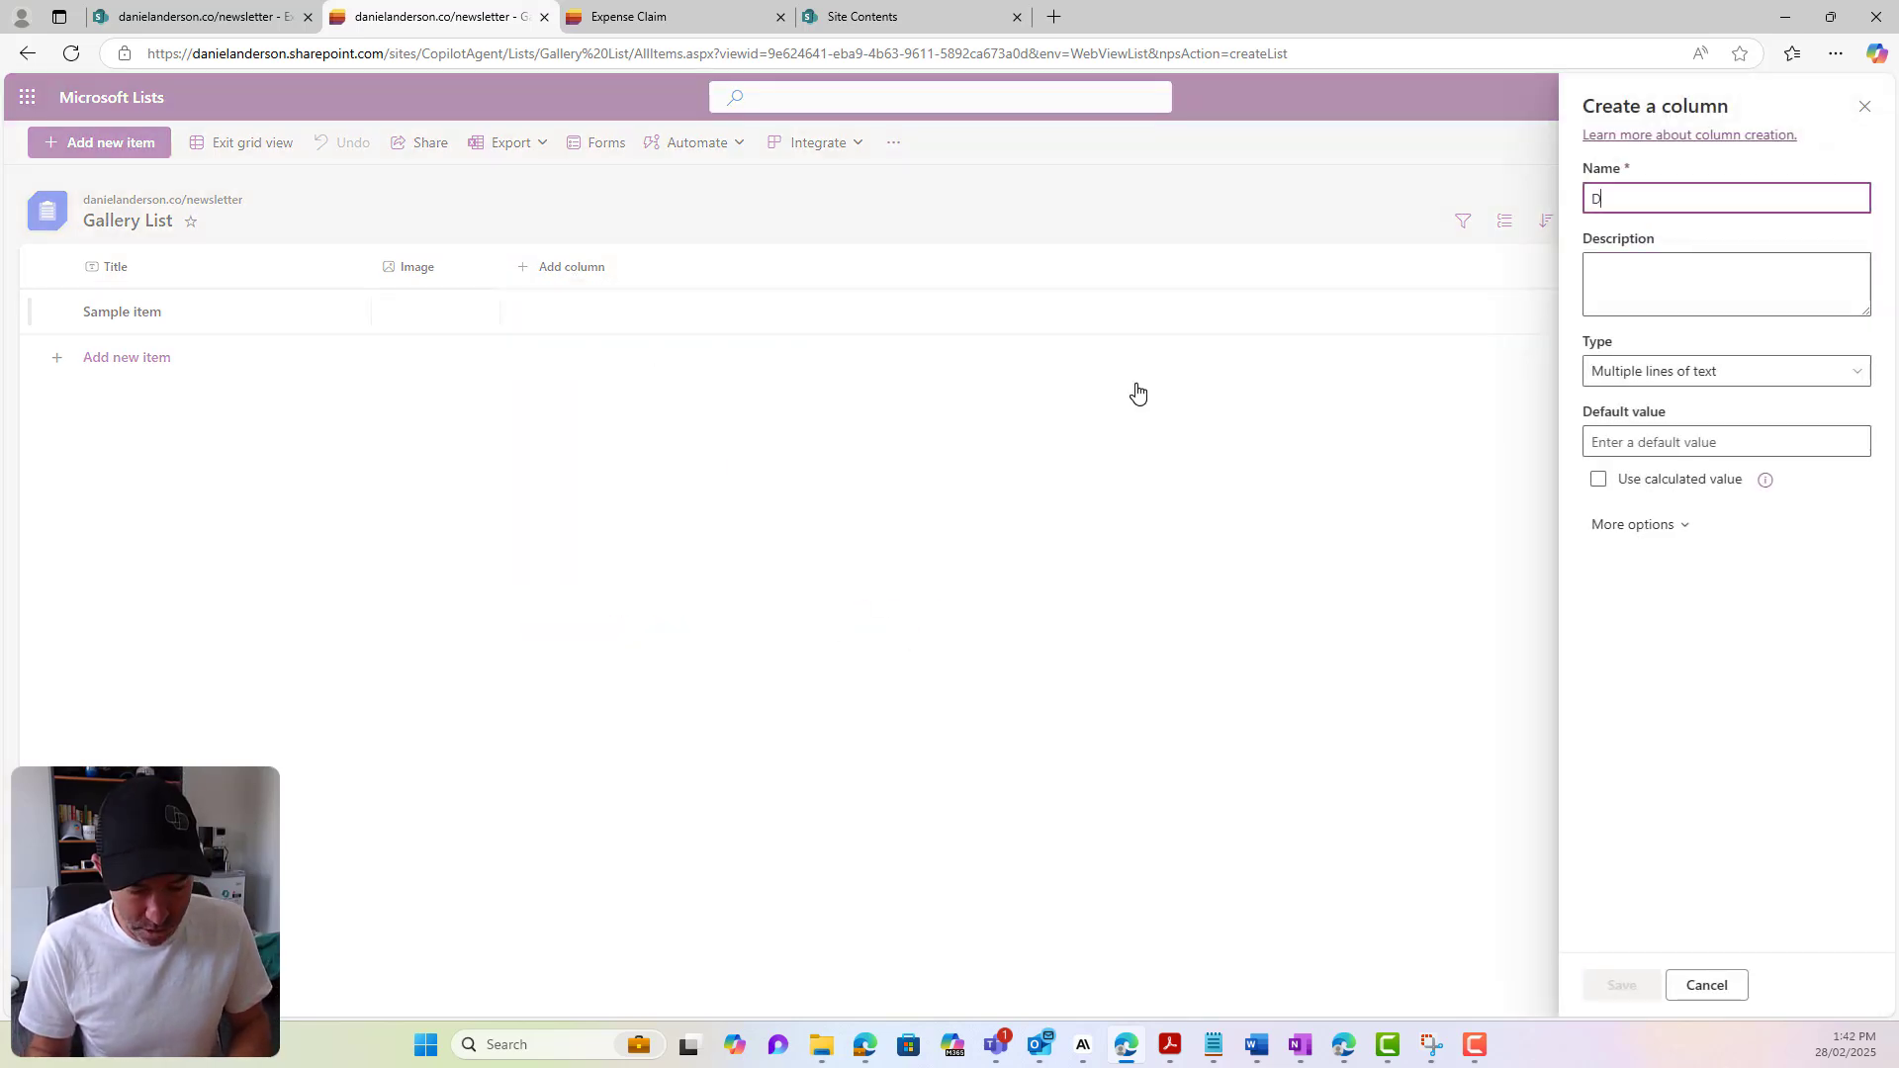
{"action": "type", "text": "escription"}
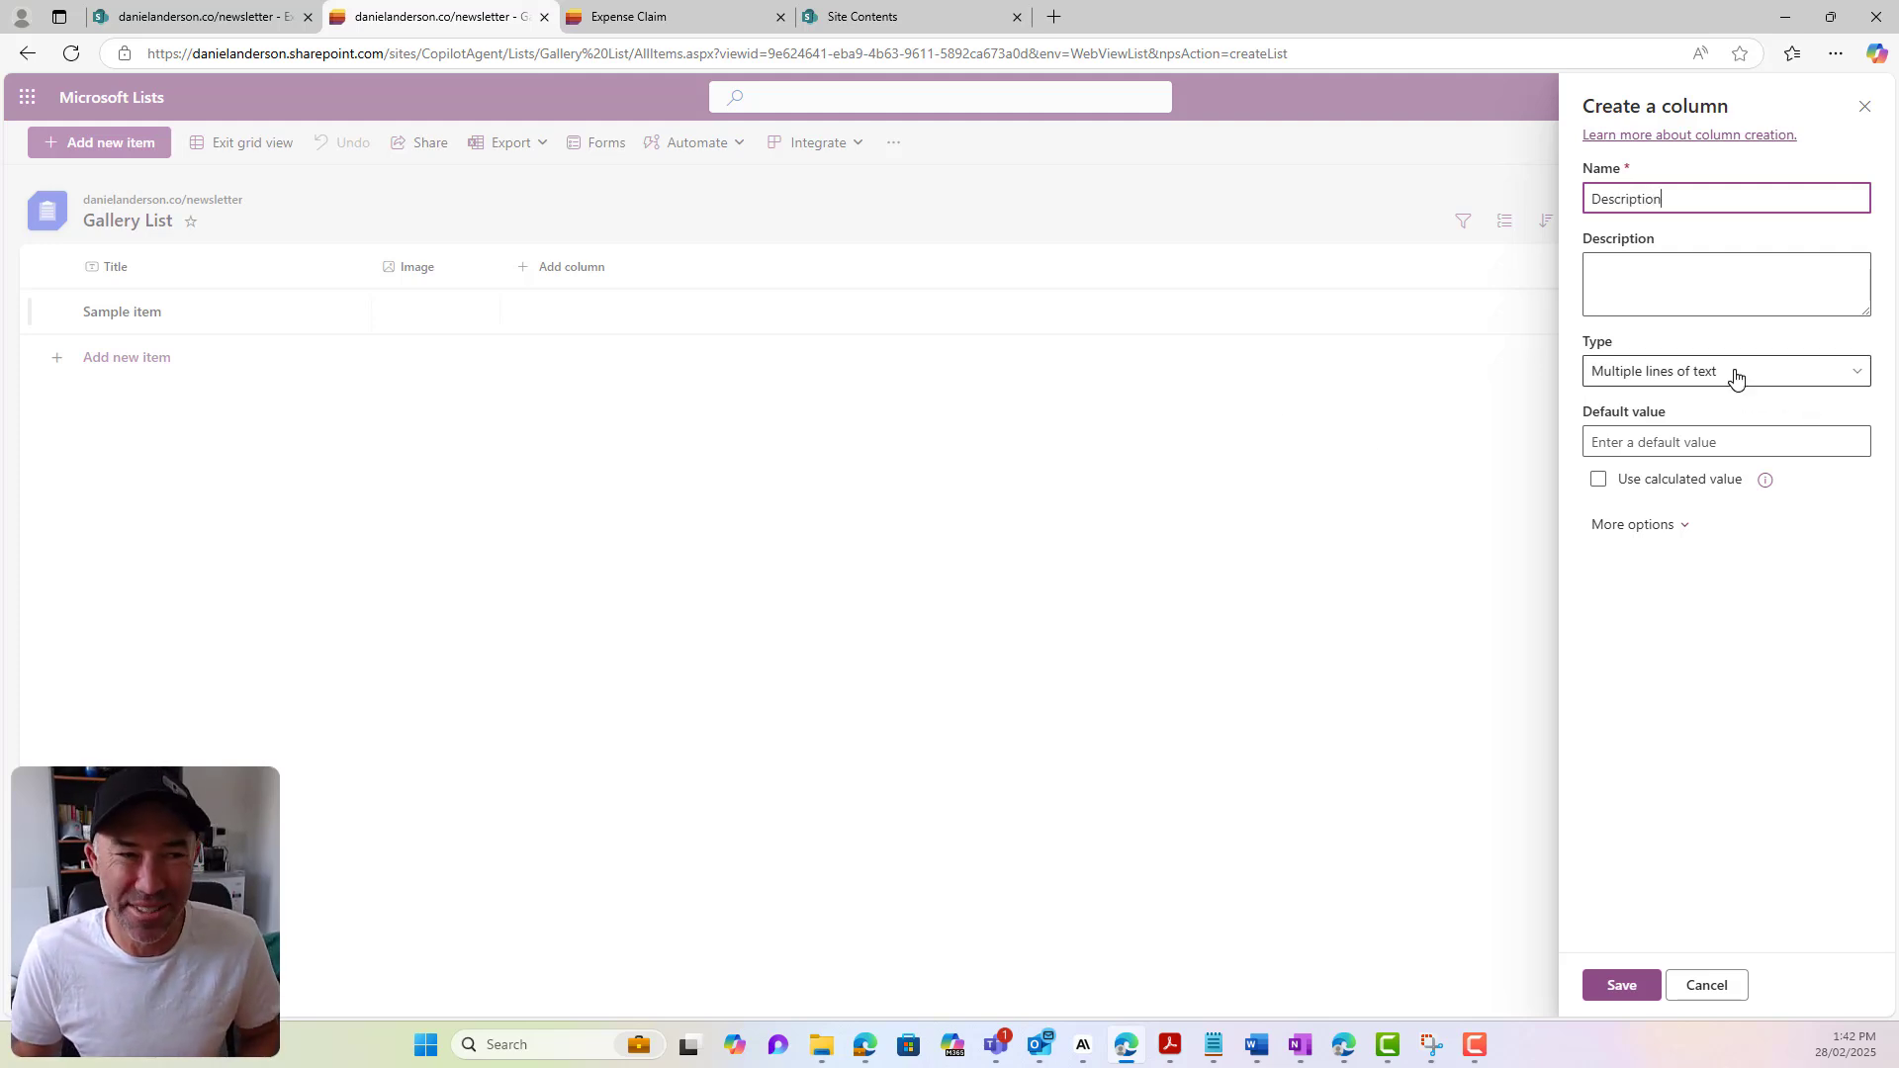
{"action": "left_click", "coordinate": [1627, 986]}
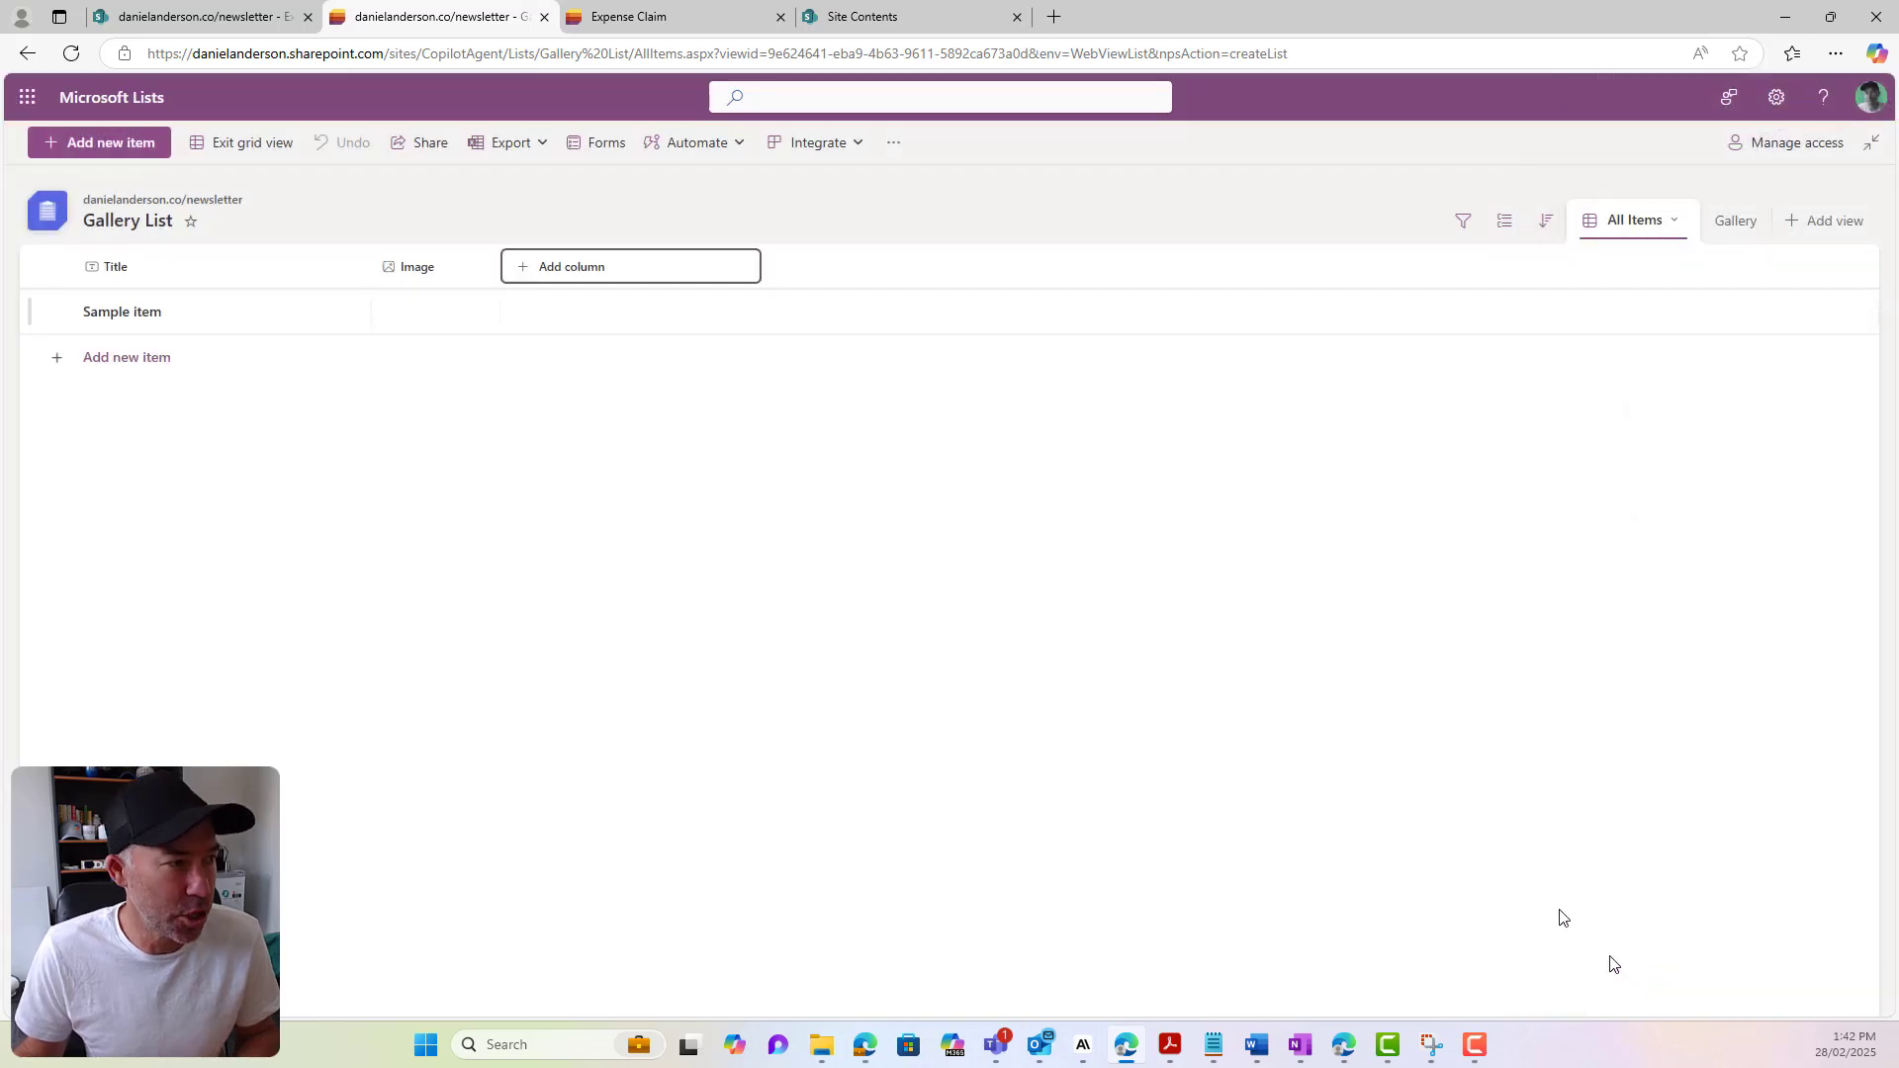
Add a 'Date Taken' date and time column and return to the Gallery view
{"action": "left_click", "coordinate": [709, 281]}
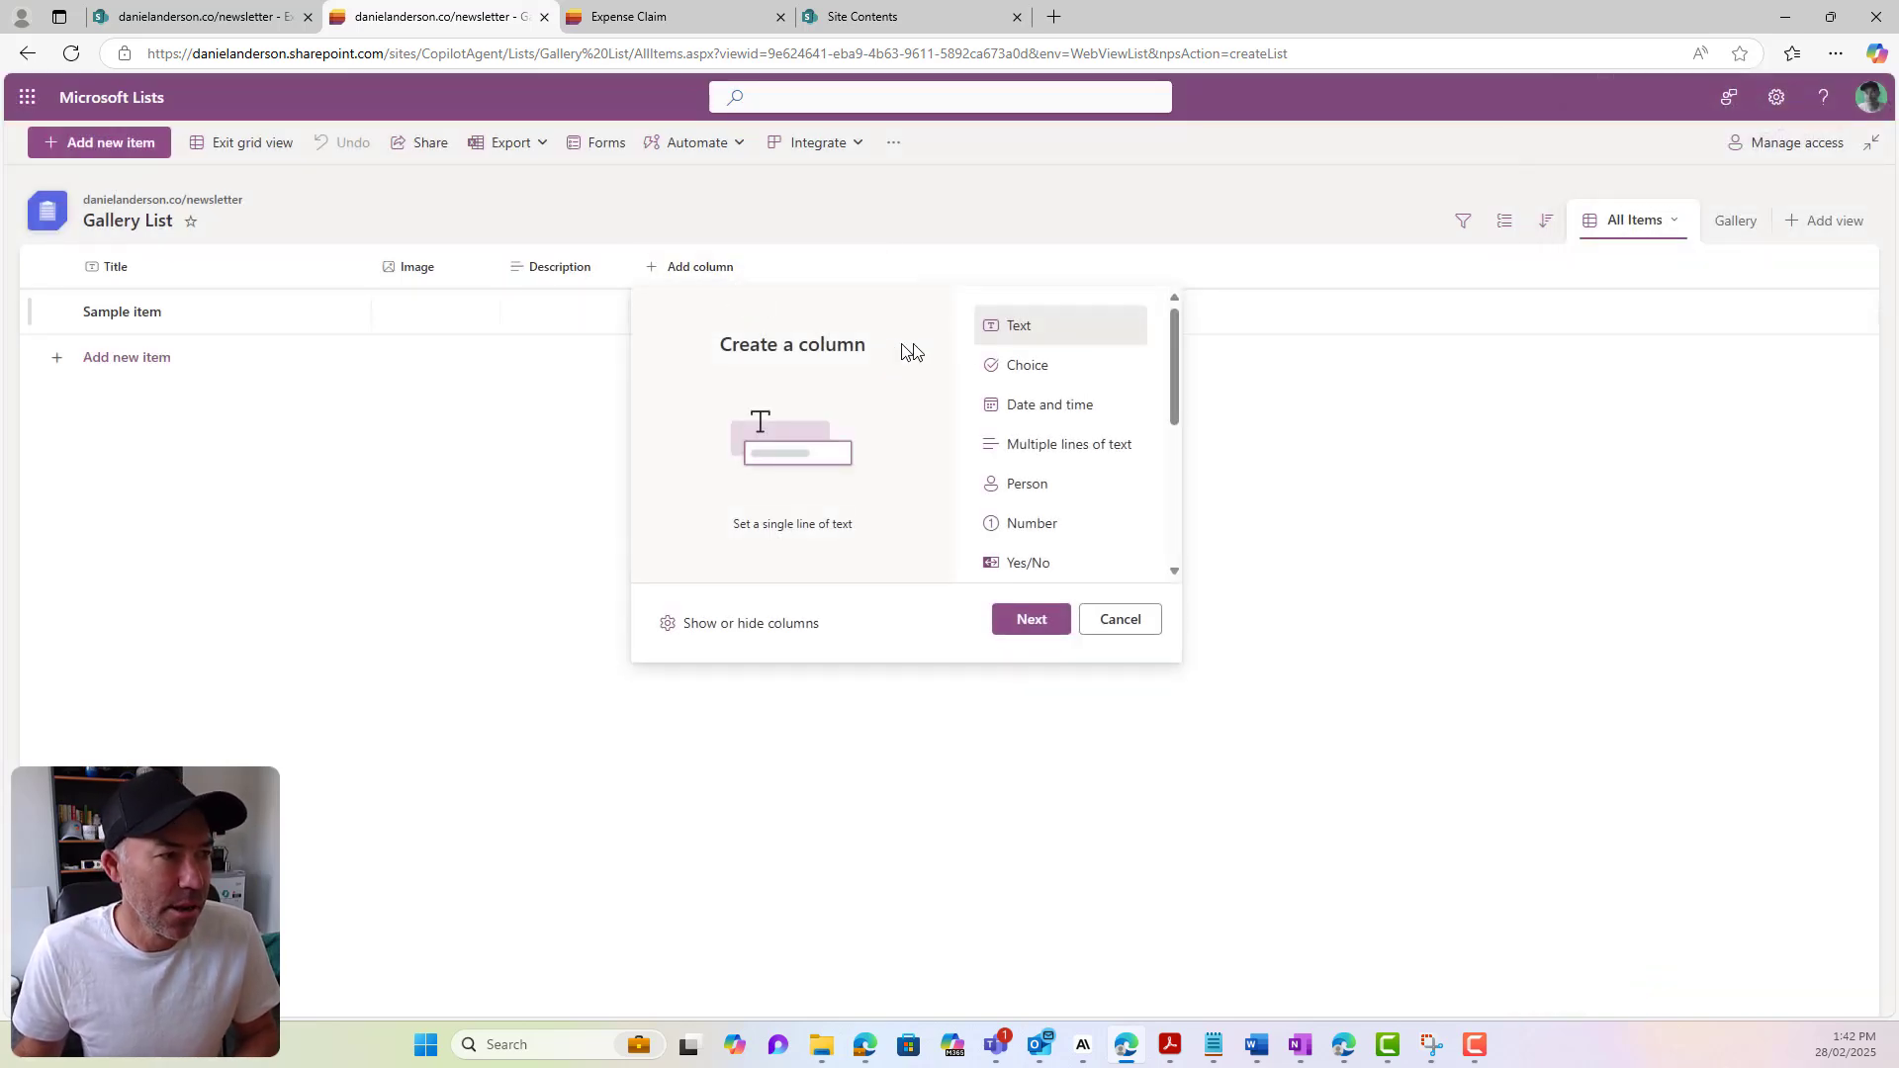
{"action": "left_click", "coordinate": [1049, 408]}
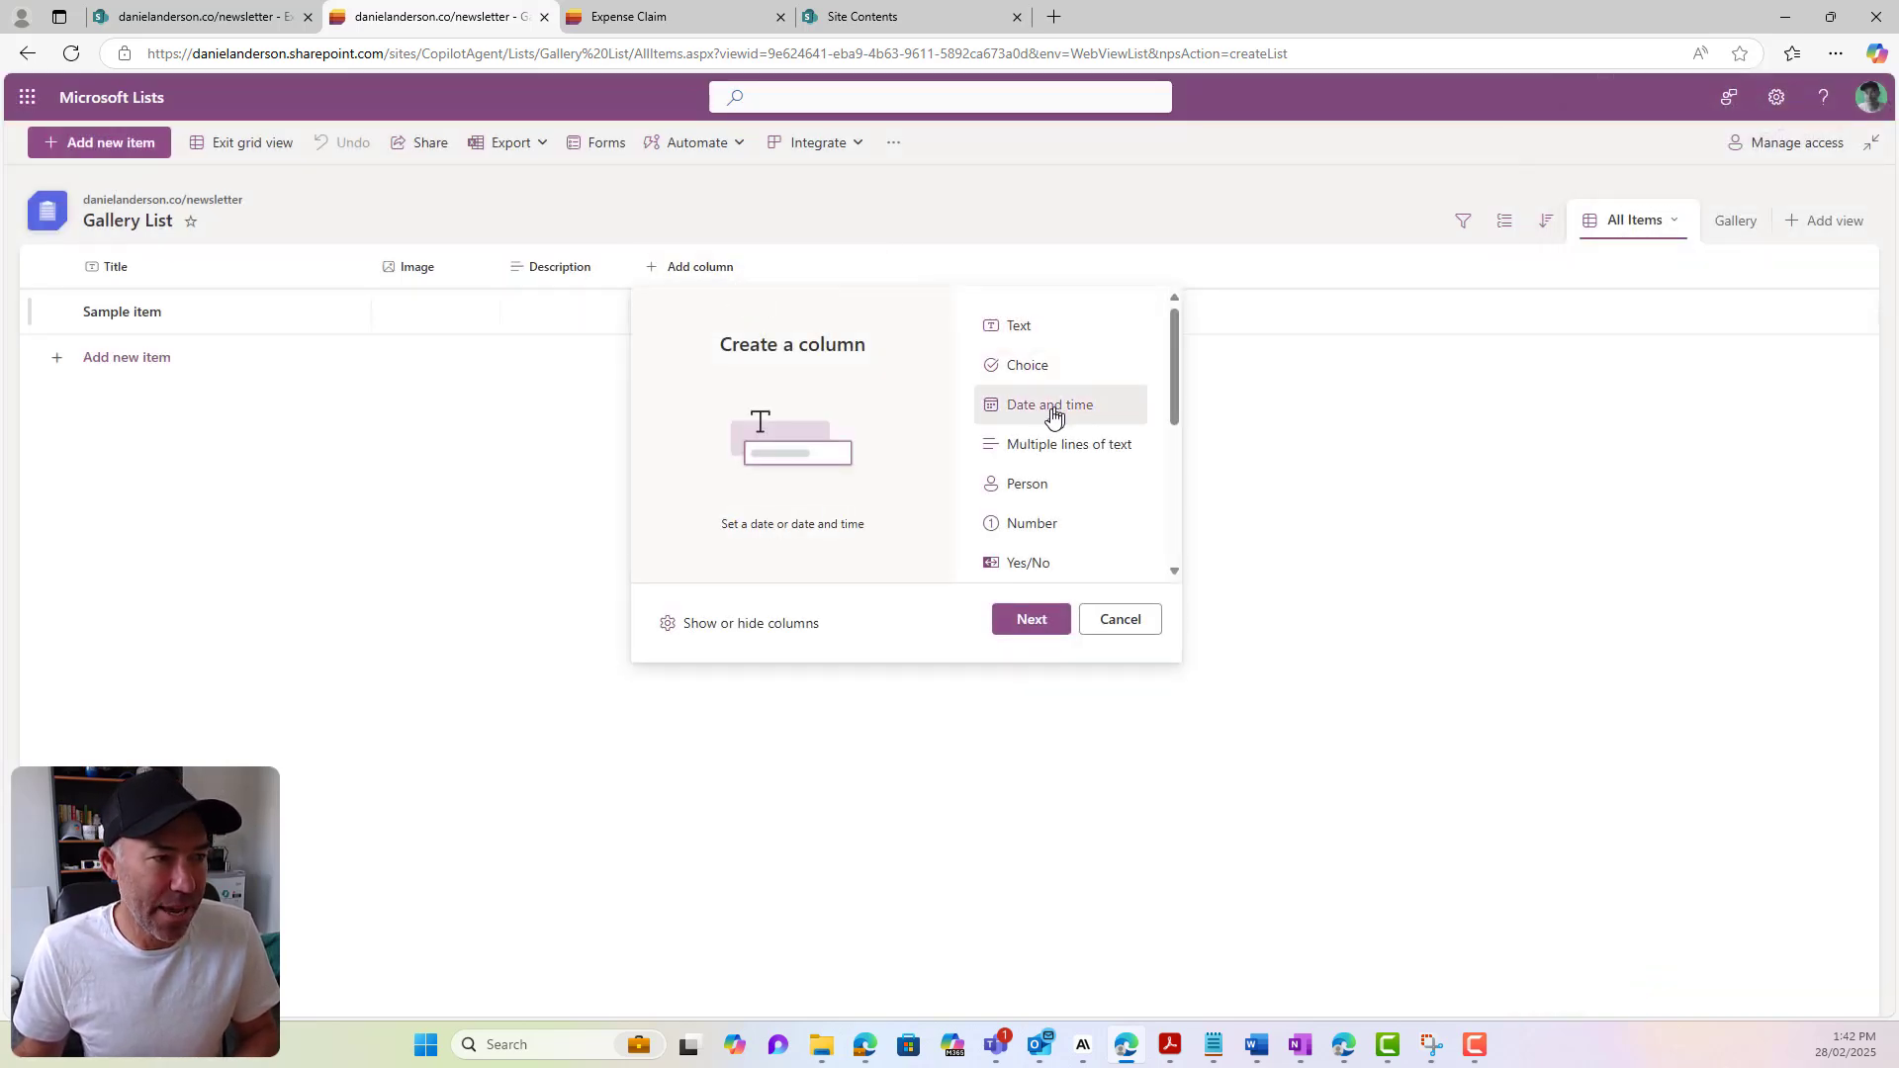
{"action": "left_click", "coordinate": [1029, 625]}
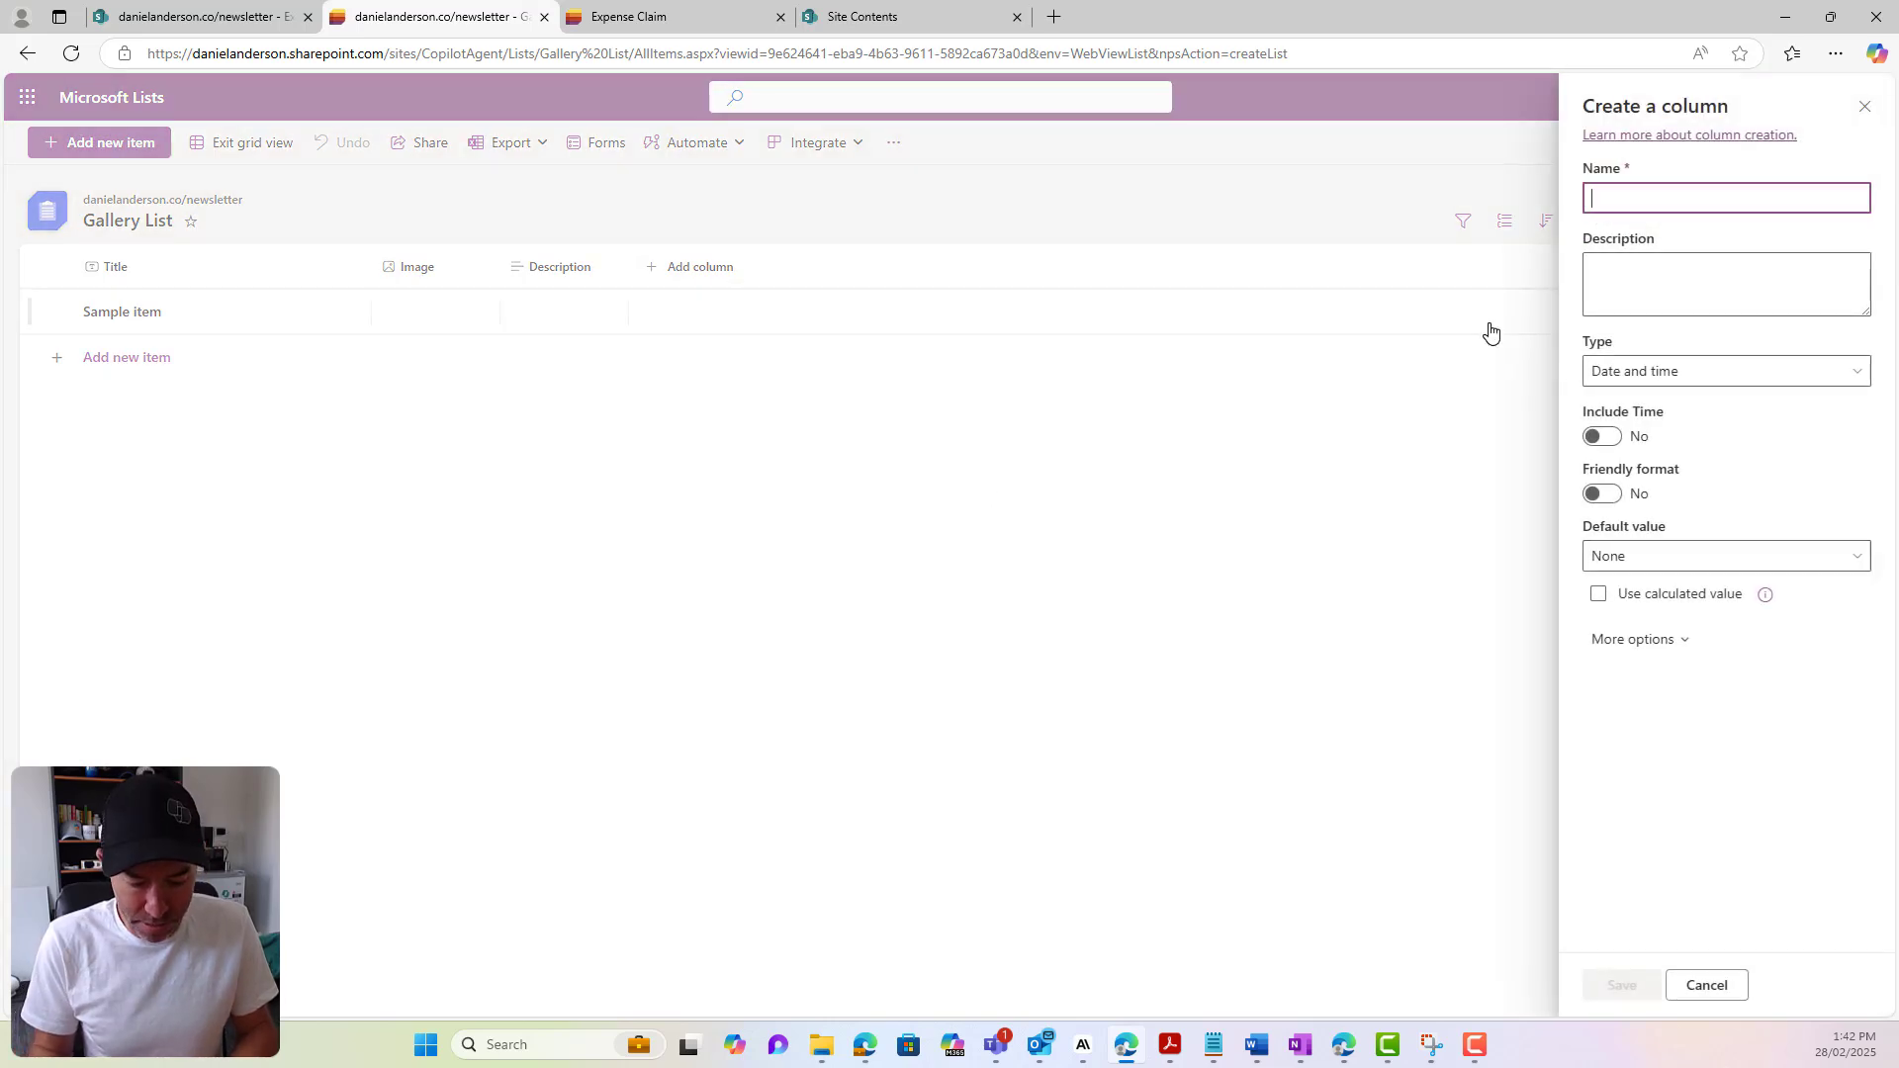
{"action": "type", "text": "D"}
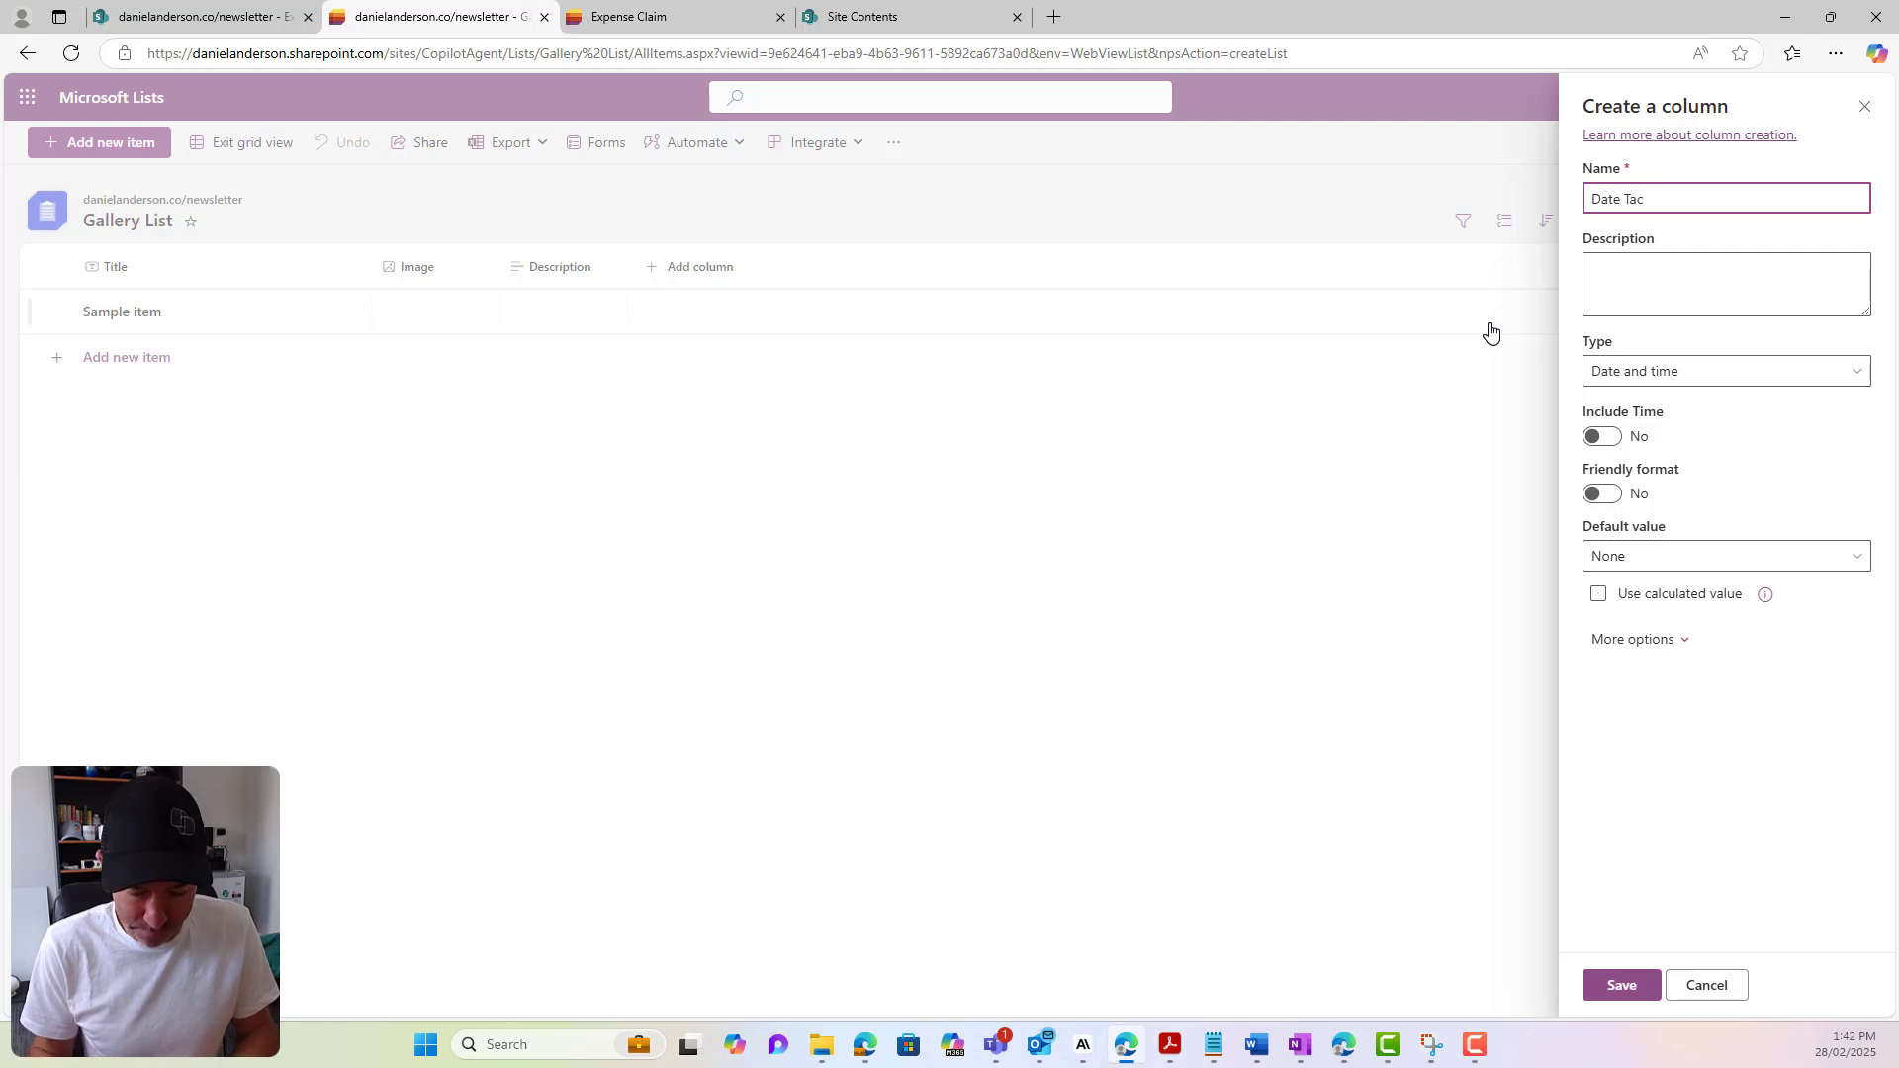
{"action": "type", "text": "ate Taken"}
{"action": "left_click", "coordinate": [1623, 986]}
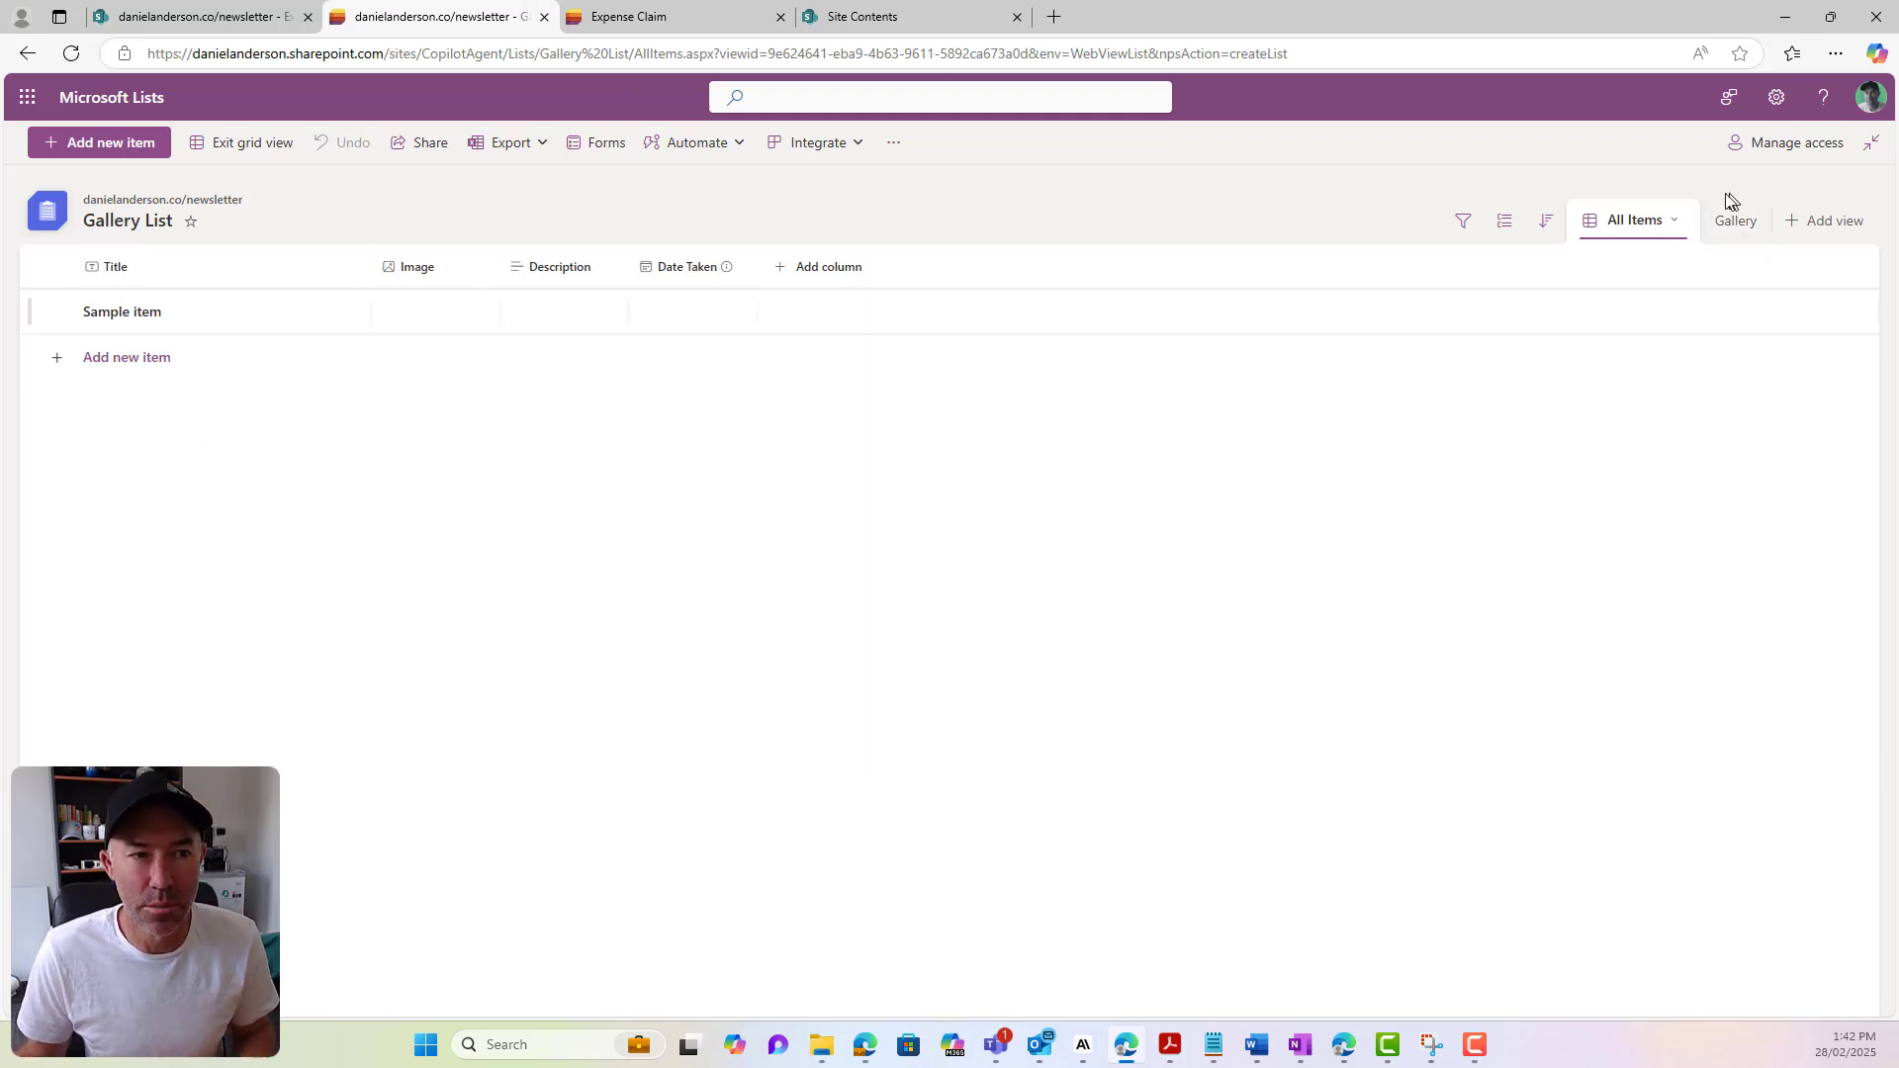
{"action": "left_click", "coordinate": [1733, 224]}
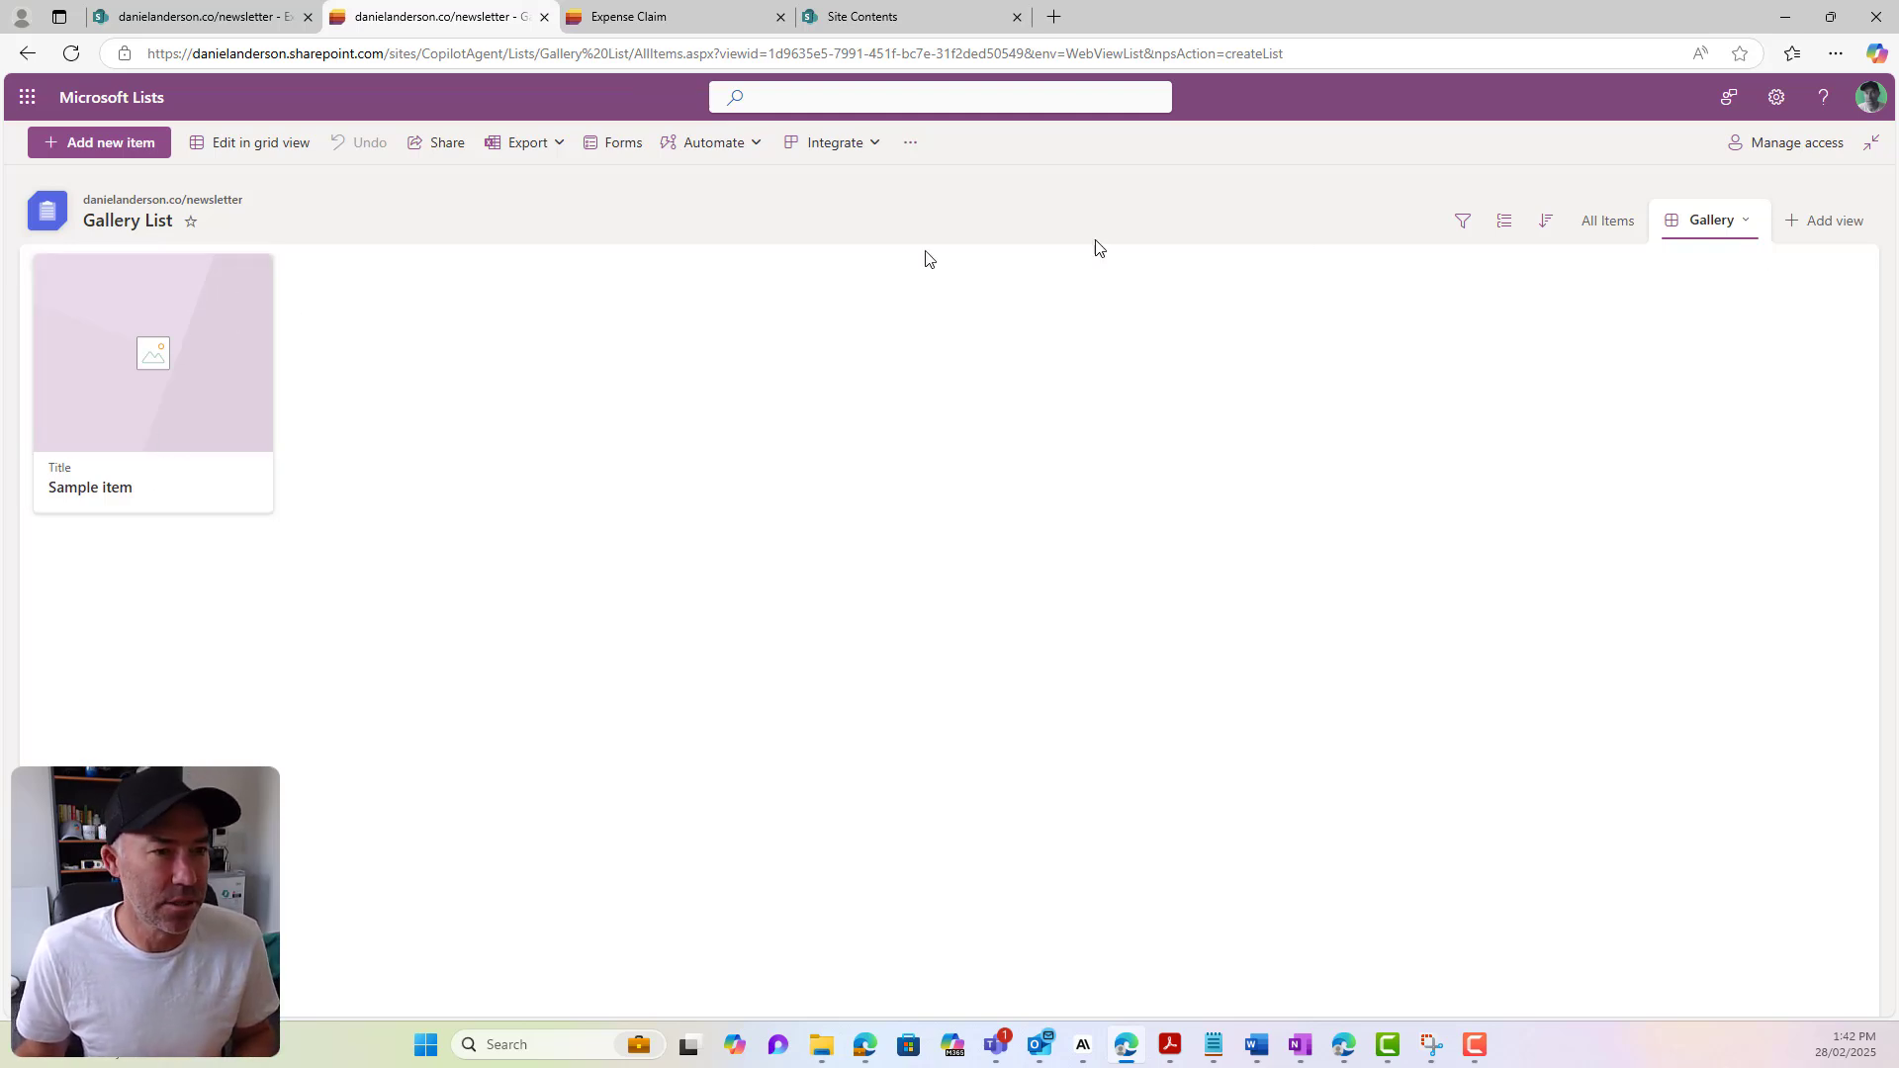
{"action": "left_click", "coordinate": [1744, 236]}
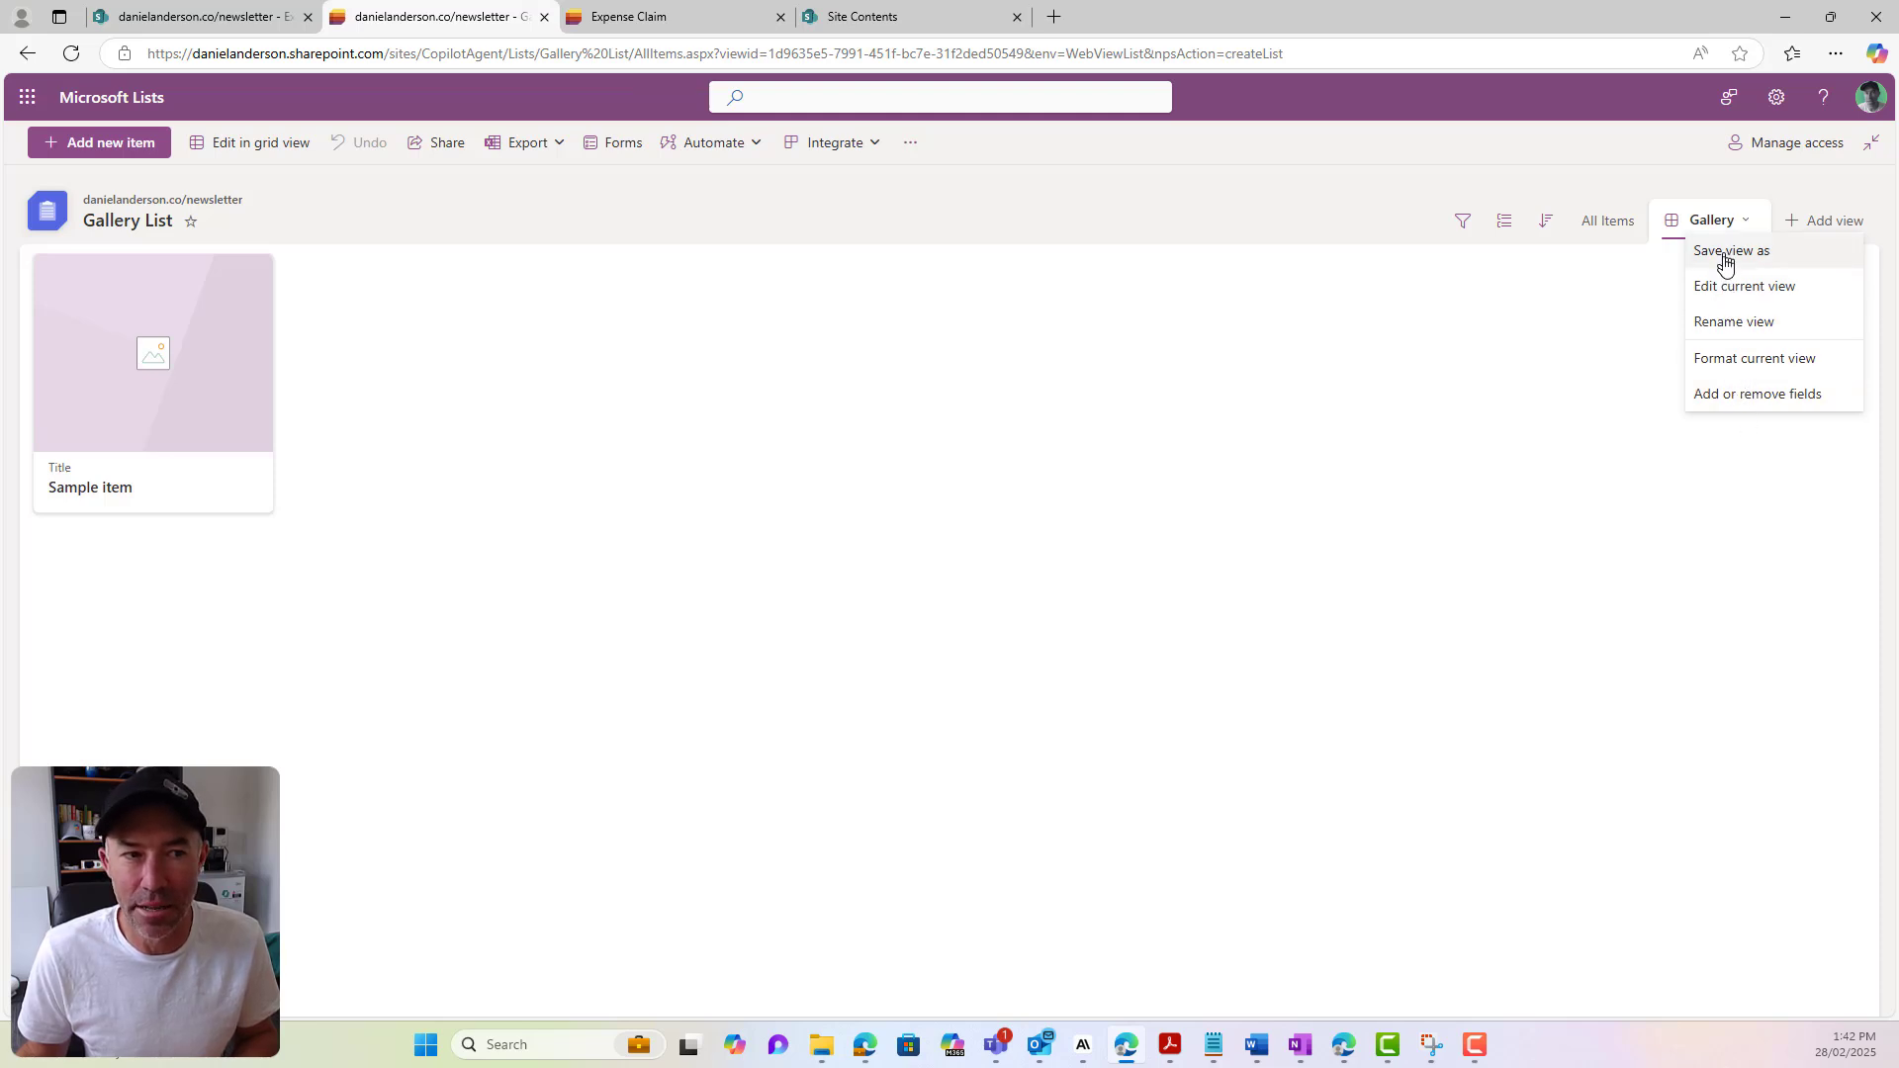
Review the gallery card designer fields, then reload the Gallery List page
{"action": "left_click", "coordinate": [1744, 373]}
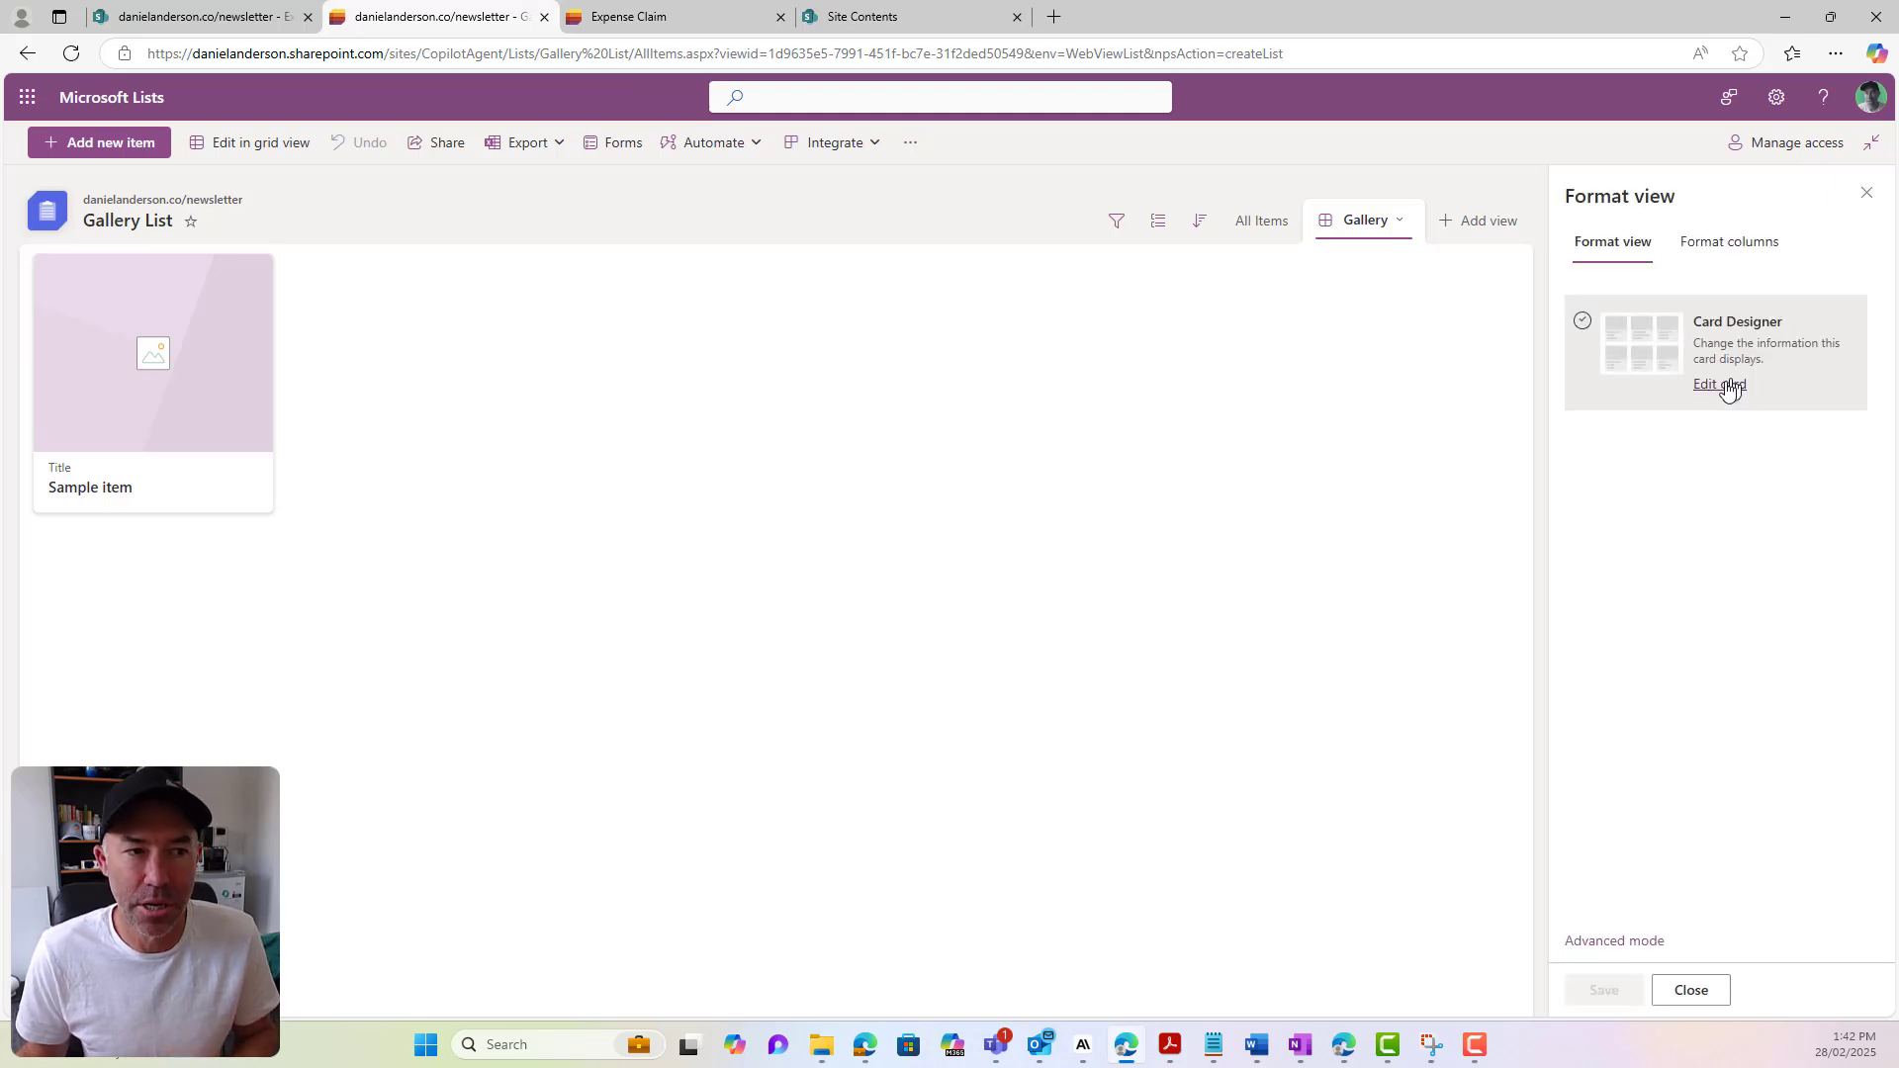
{"action": "left_click", "coordinate": [1719, 385]}
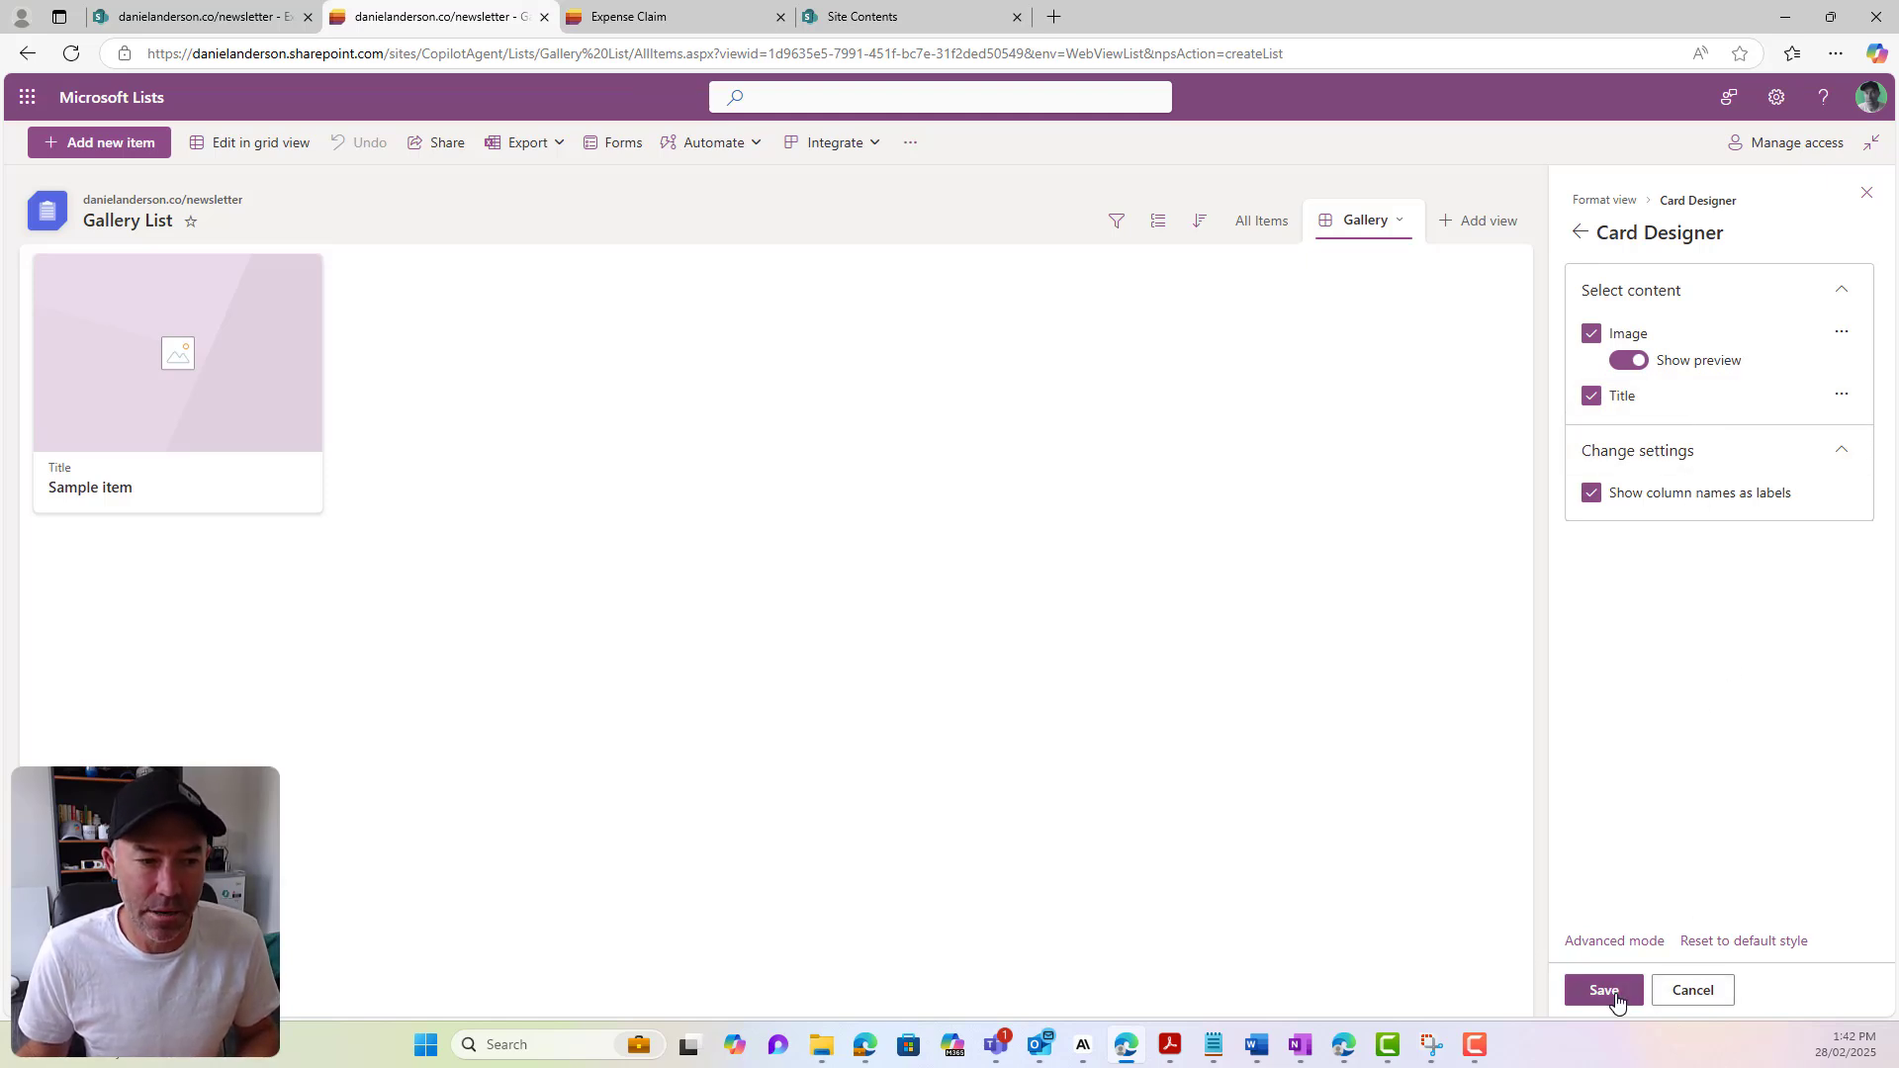
{"action": "left_click", "coordinate": [1694, 990]}
{"action": "left_click", "coordinate": [72, 53]}
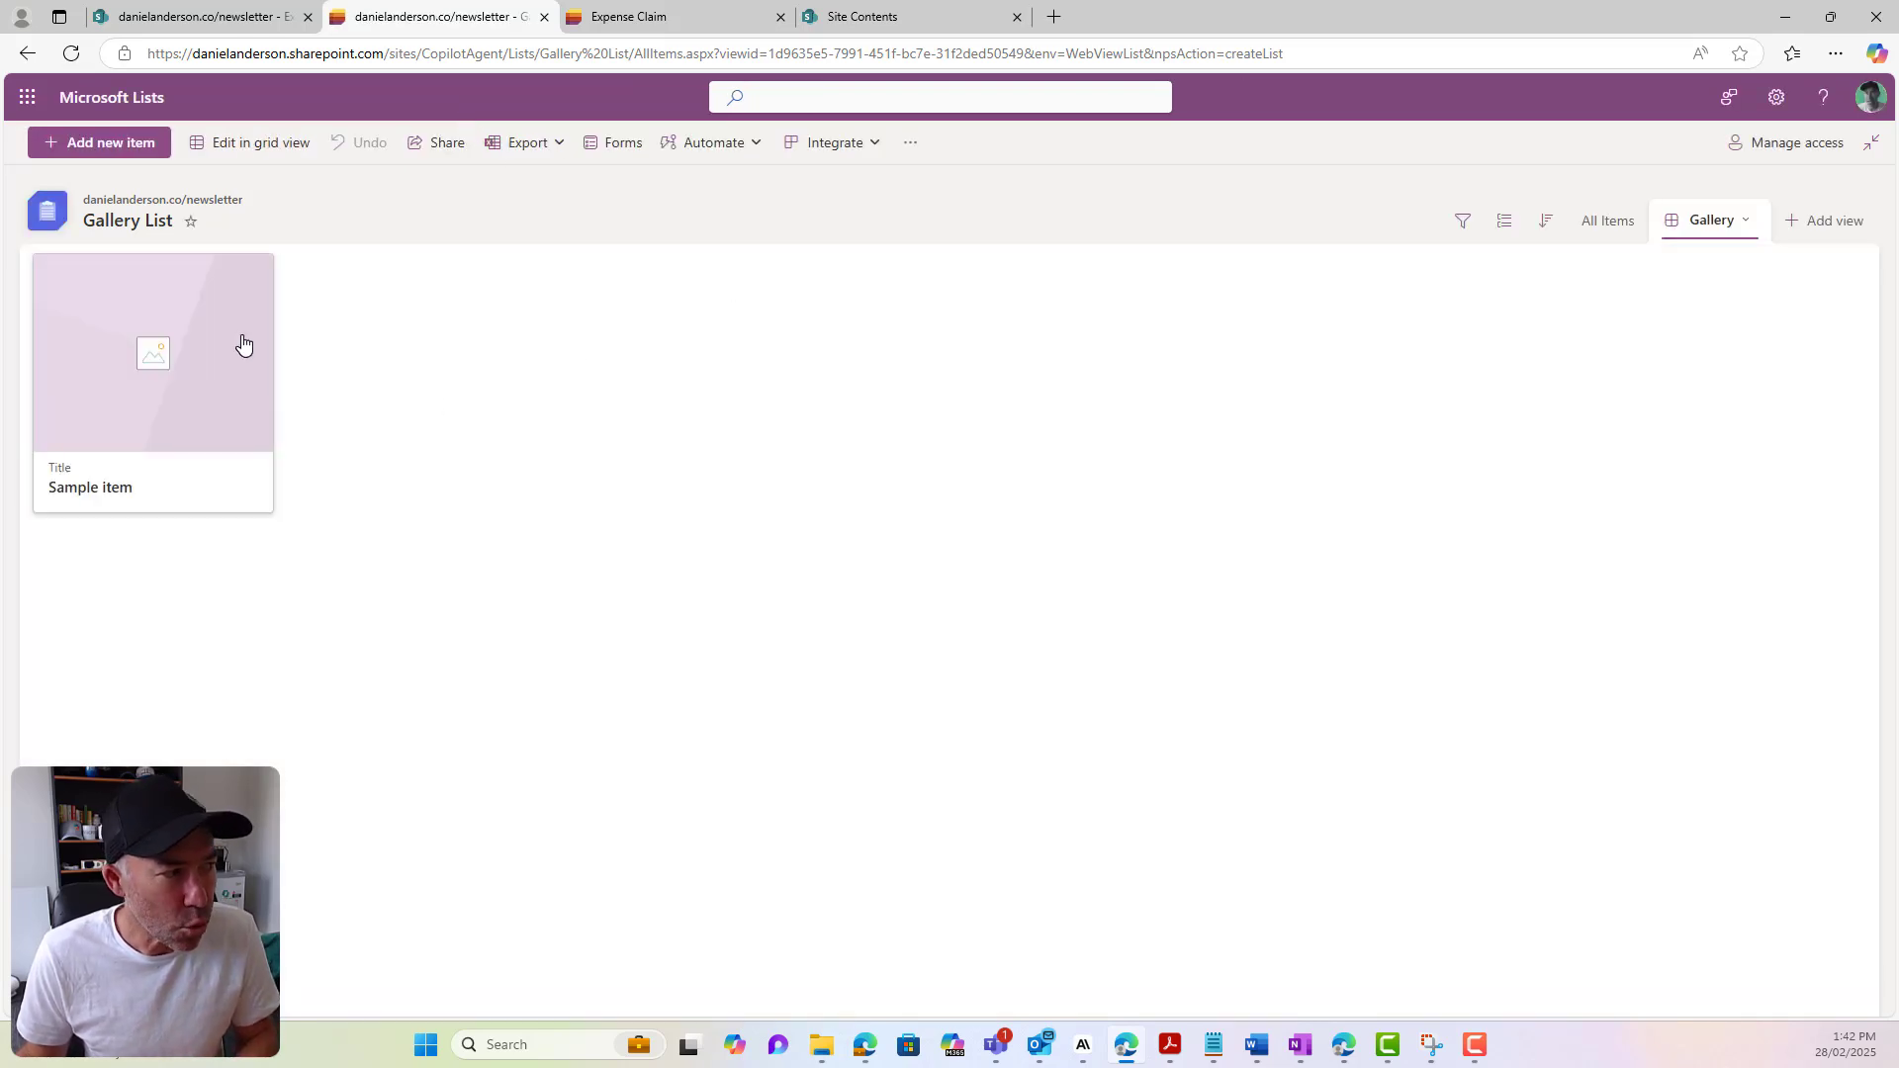
{"action": "left_click", "coordinate": [1730, 223]}
{"action": "left_click", "coordinate": [1743, 356]}
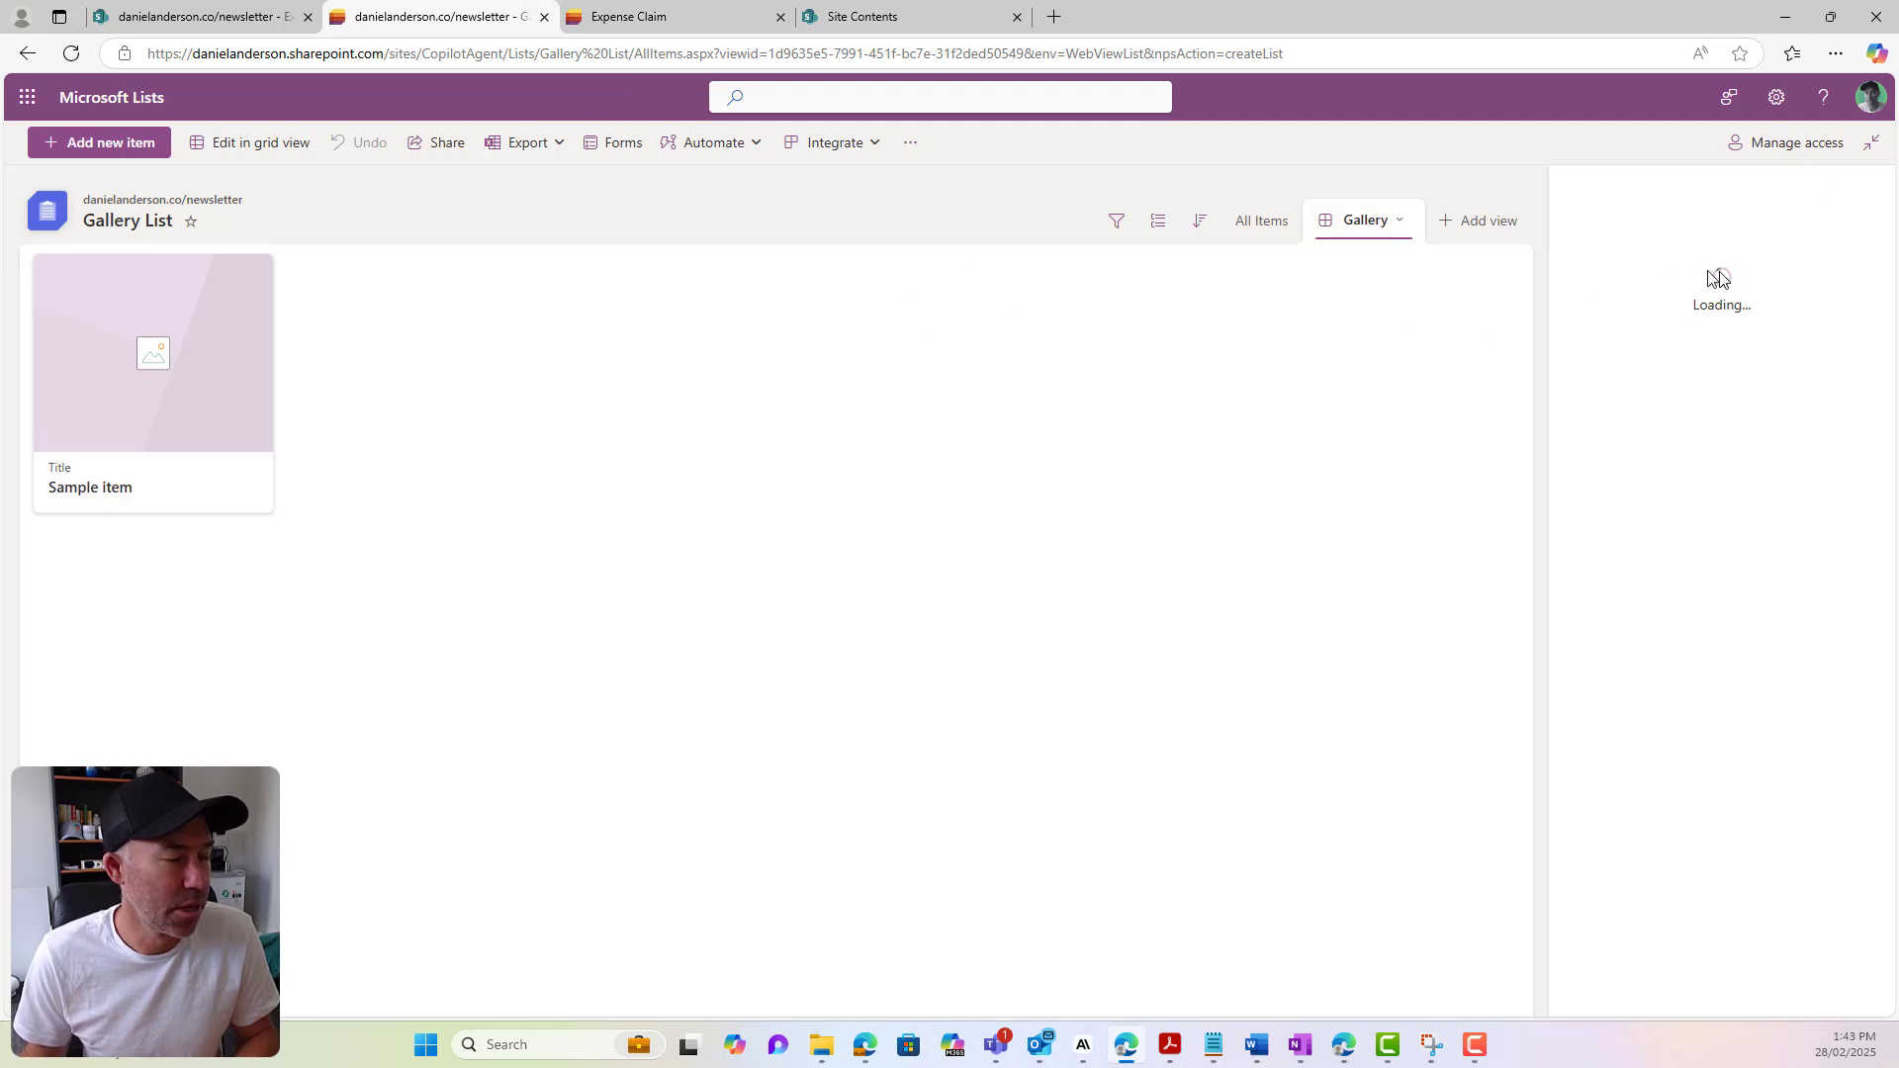
Confirm the cards show only Image and Title, then open the Gallery view's settings
{"action": "left_click", "coordinate": [1712, 220]}
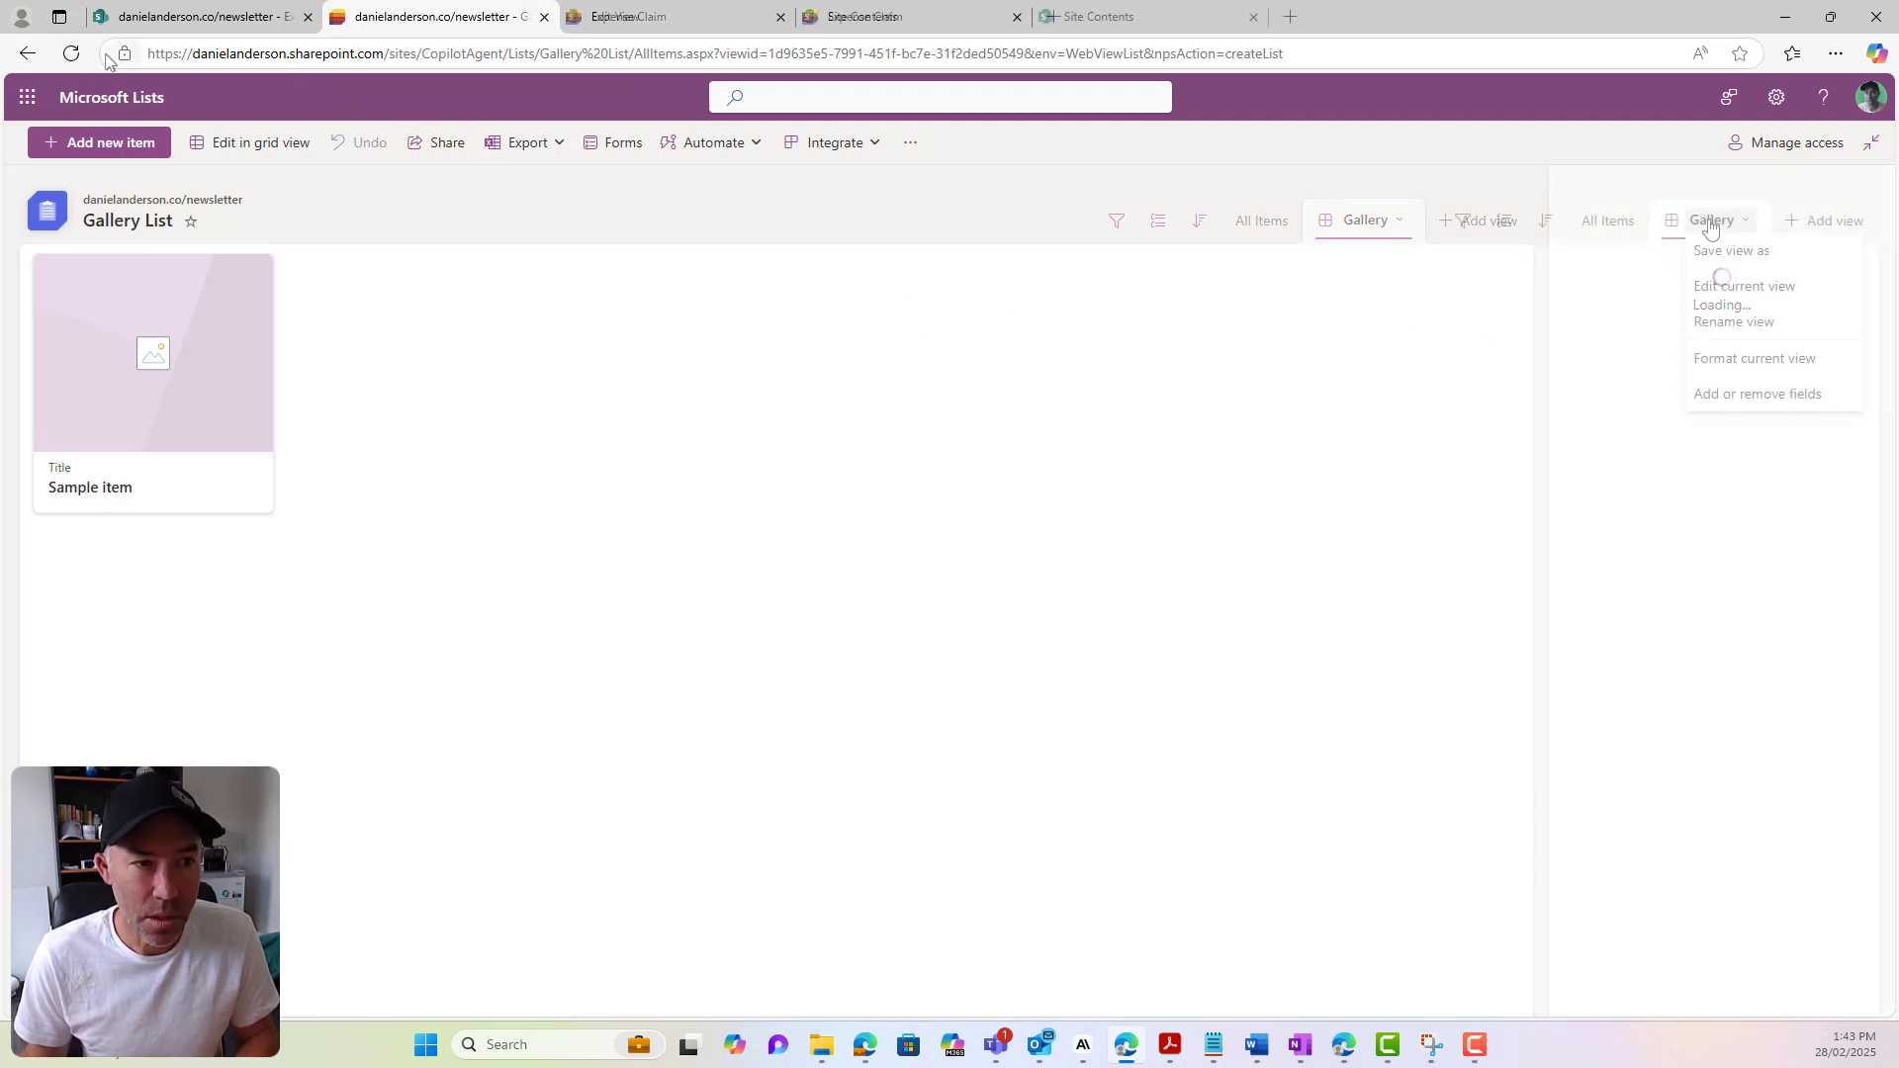
{"action": "left_click", "coordinate": [1731, 360]}
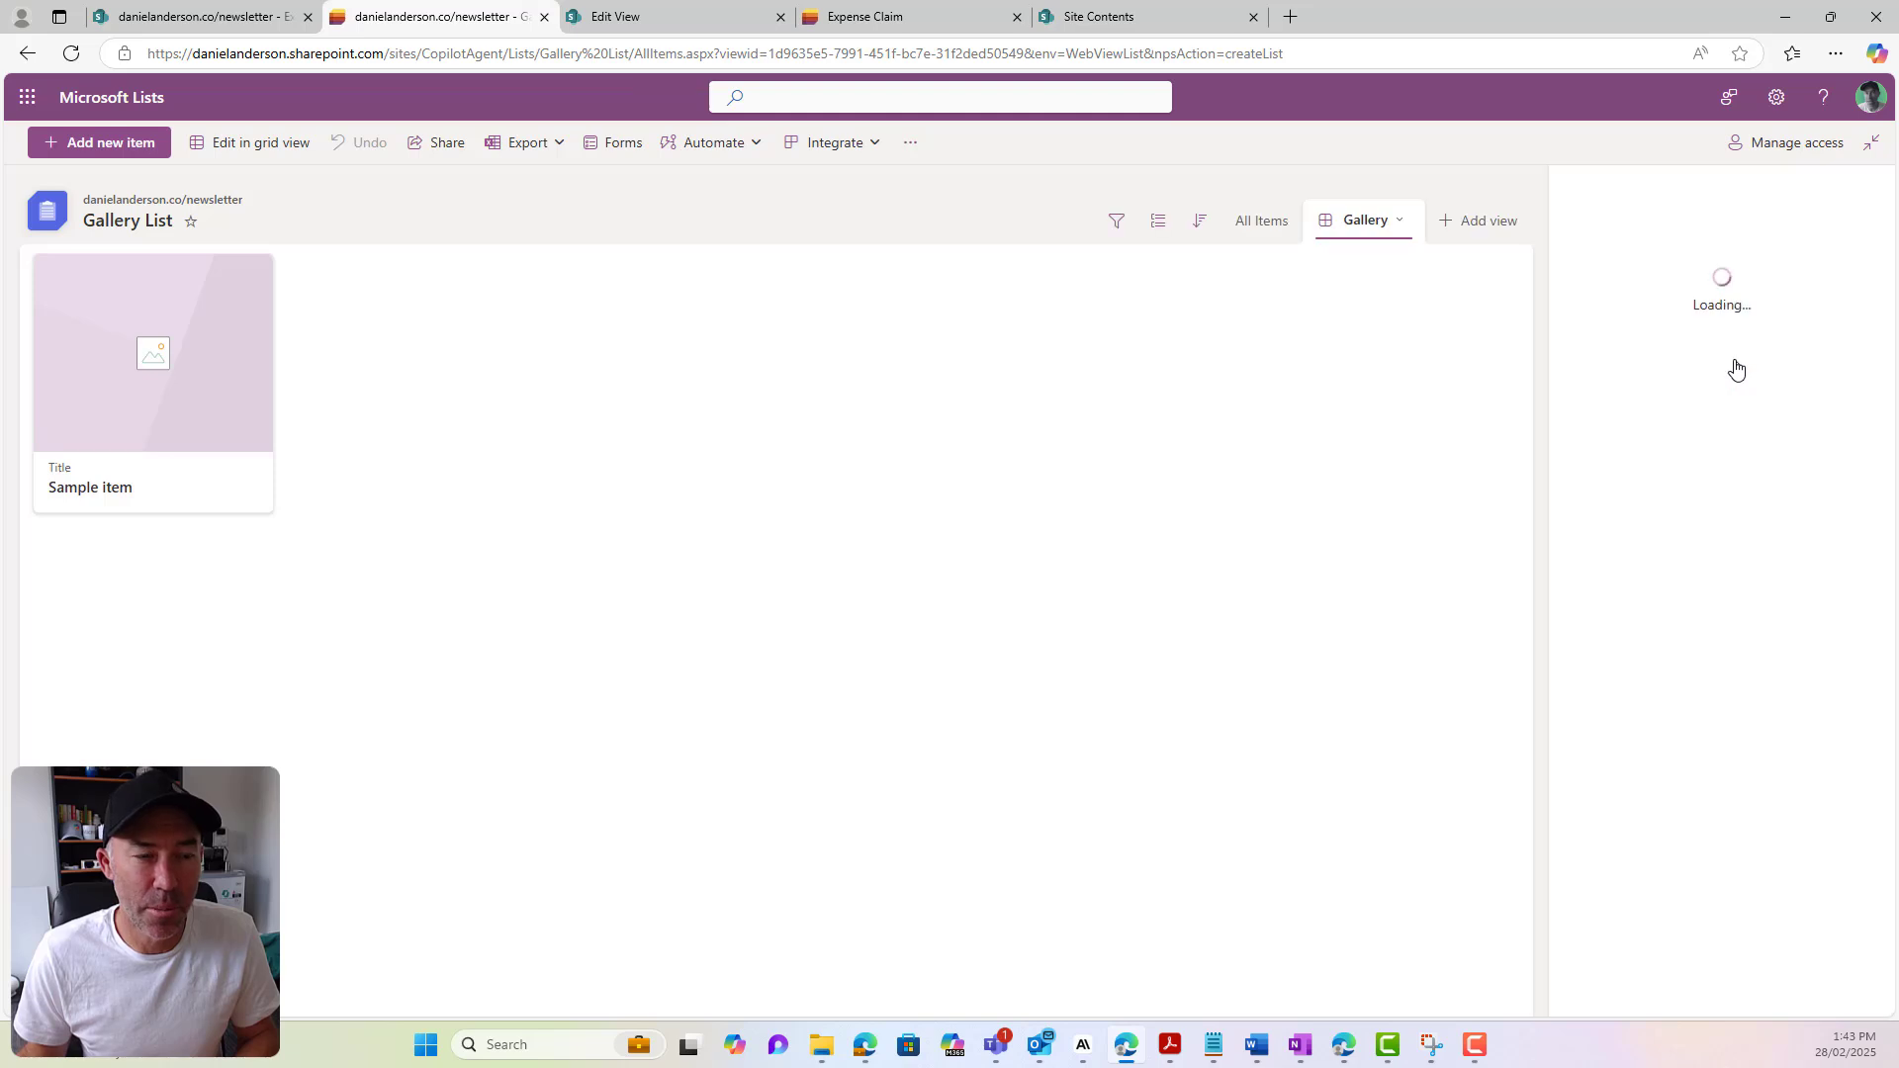
{"action": "left_click", "coordinate": [1721, 385]}
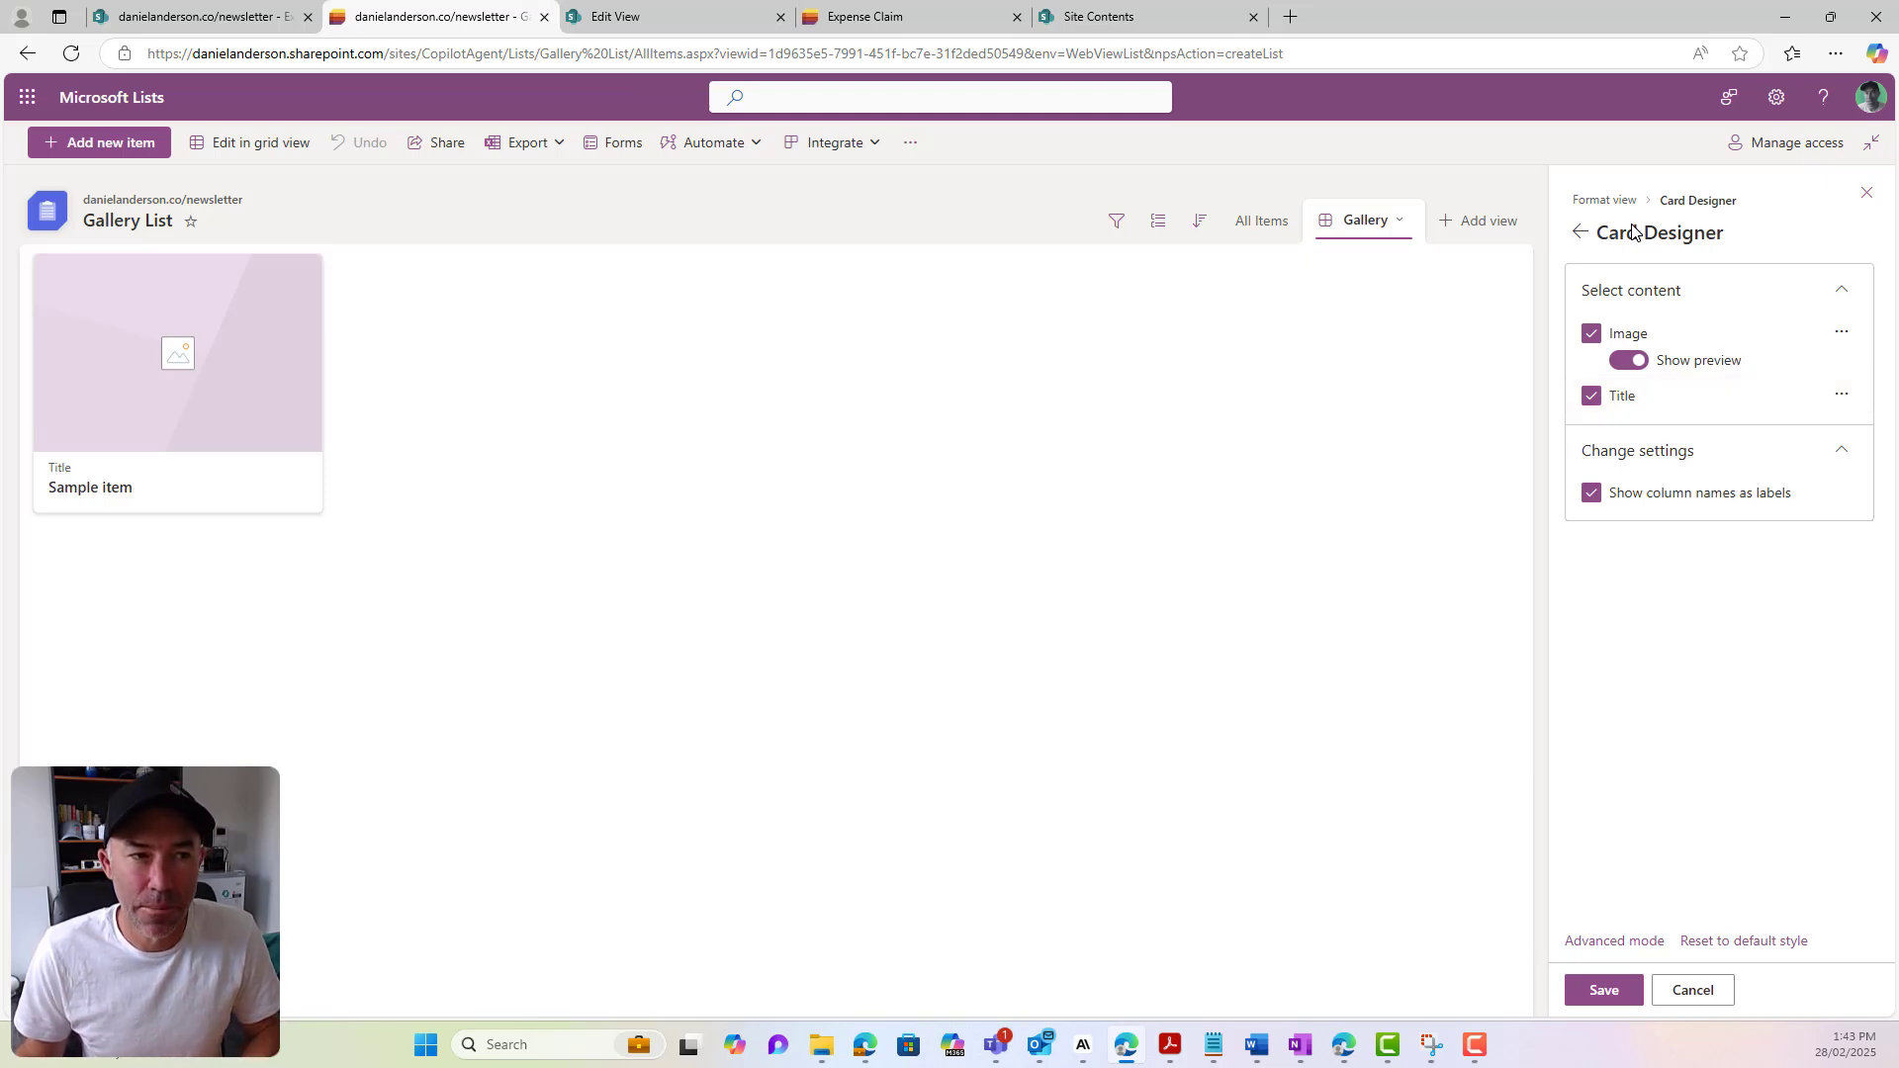
{"action": "left_click", "coordinate": [1573, 242]}
{"action": "left_click", "coordinate": [1867, 192]}
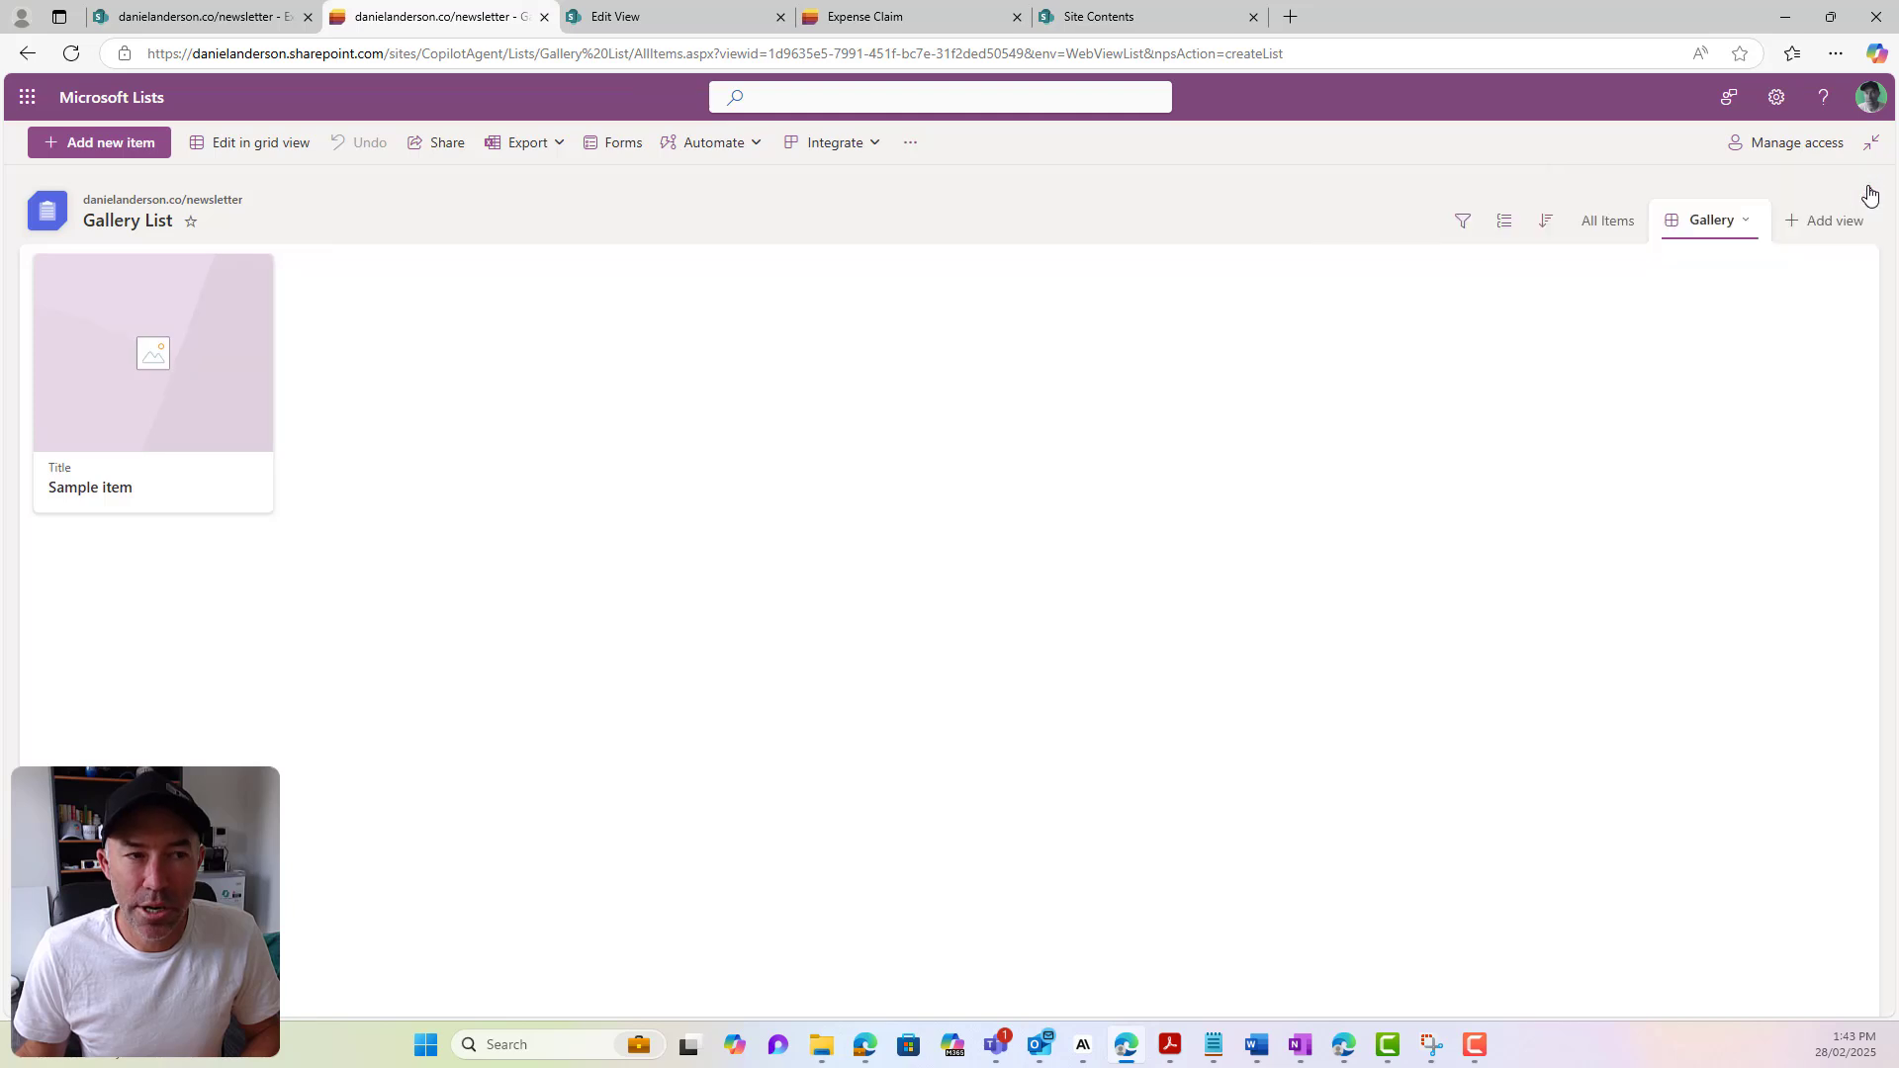
{"action": "left_click", "coordinate": [1736, 221]}
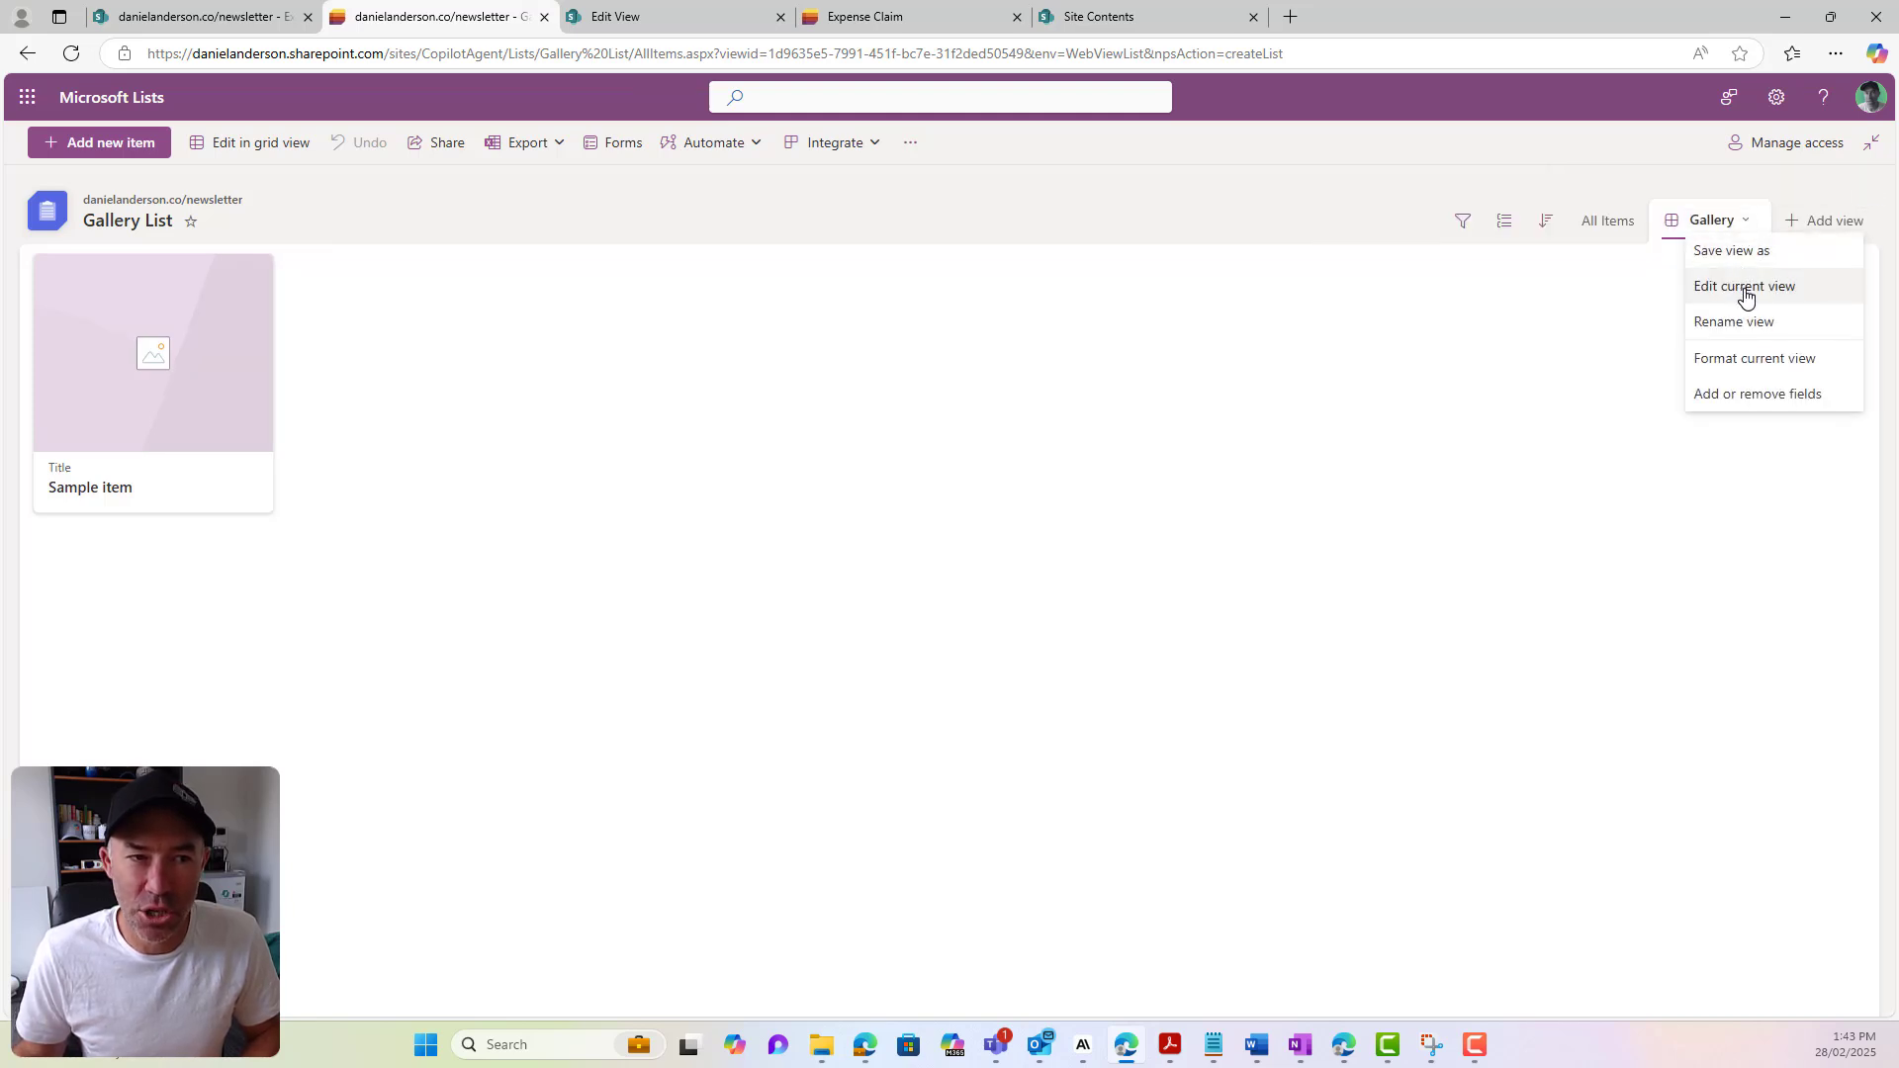
{"action": "left_click", "coordinate": [1740, 287]}
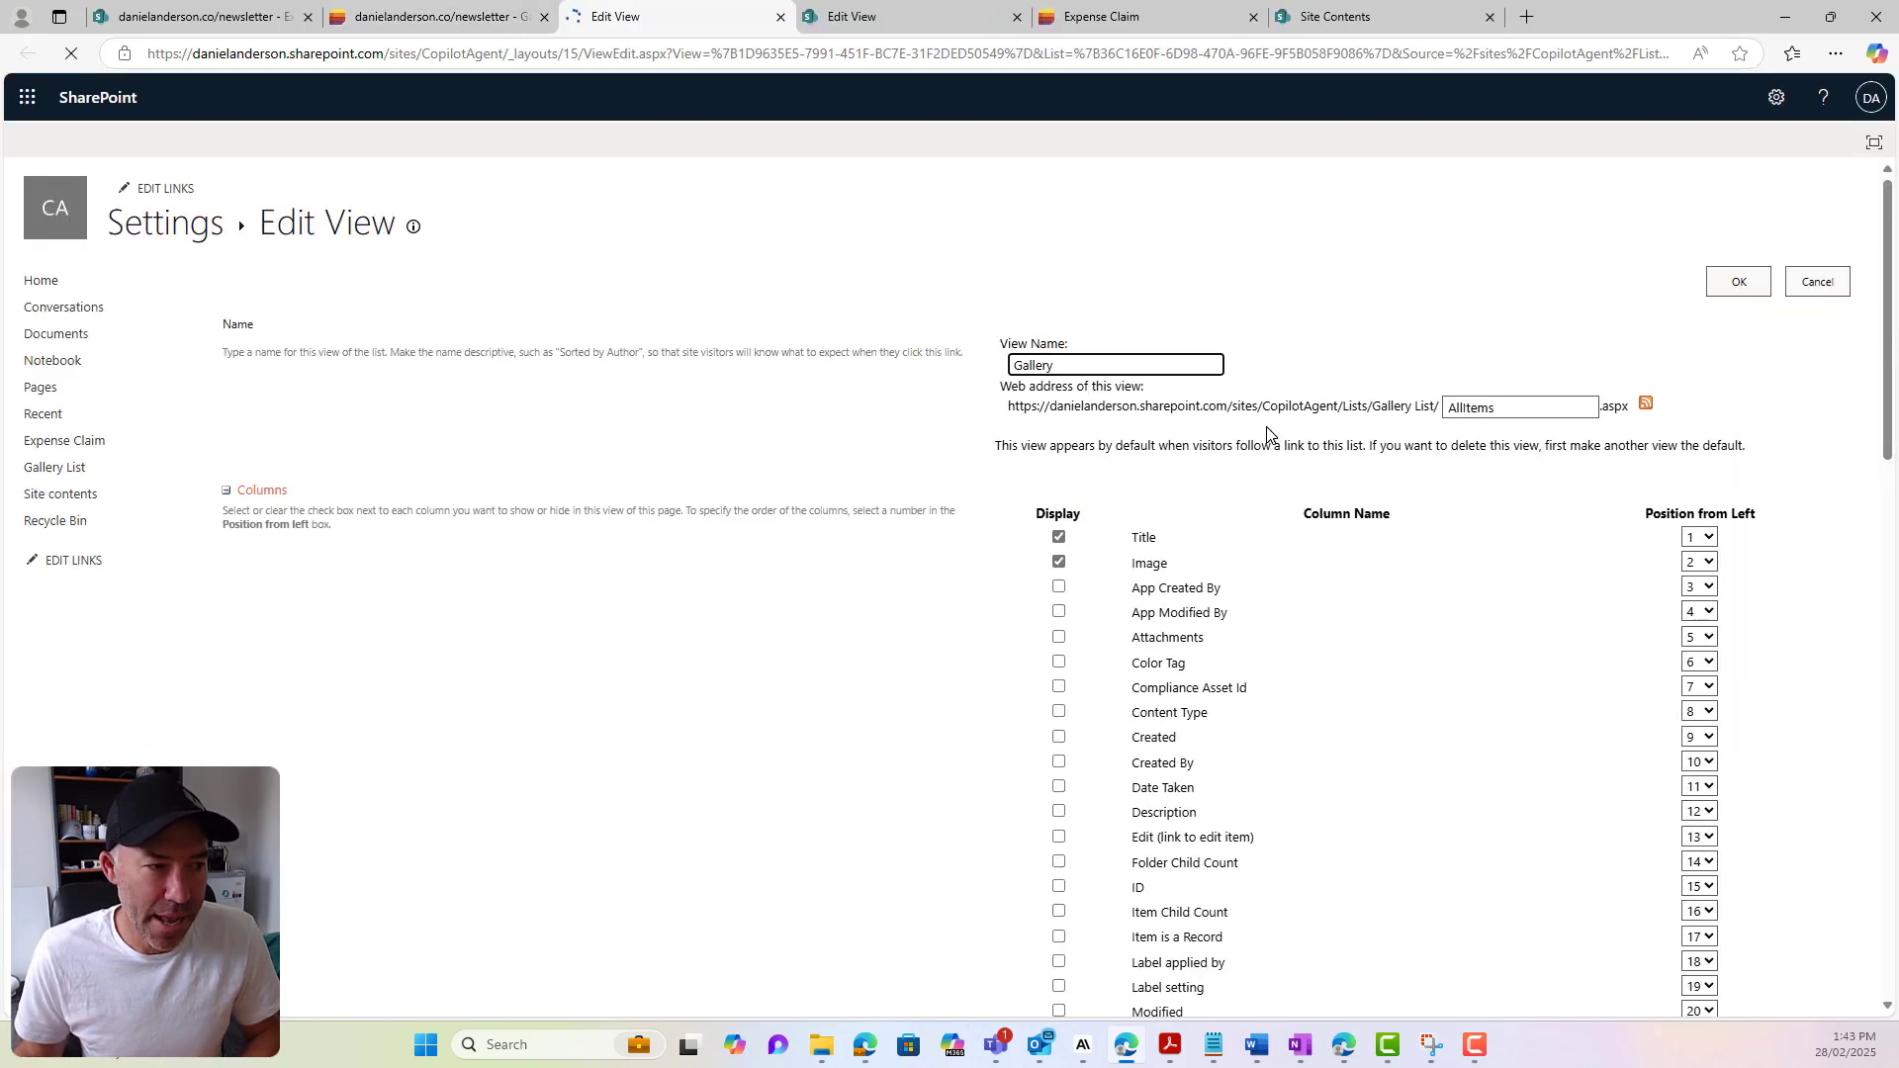
Add the Date Taken and Description columns to the Gallery List's Gallery view and save it
{"action": "scroll", "coordinate": [1270, 436], "scroll_direction": "down", "scroll_amount": 4}
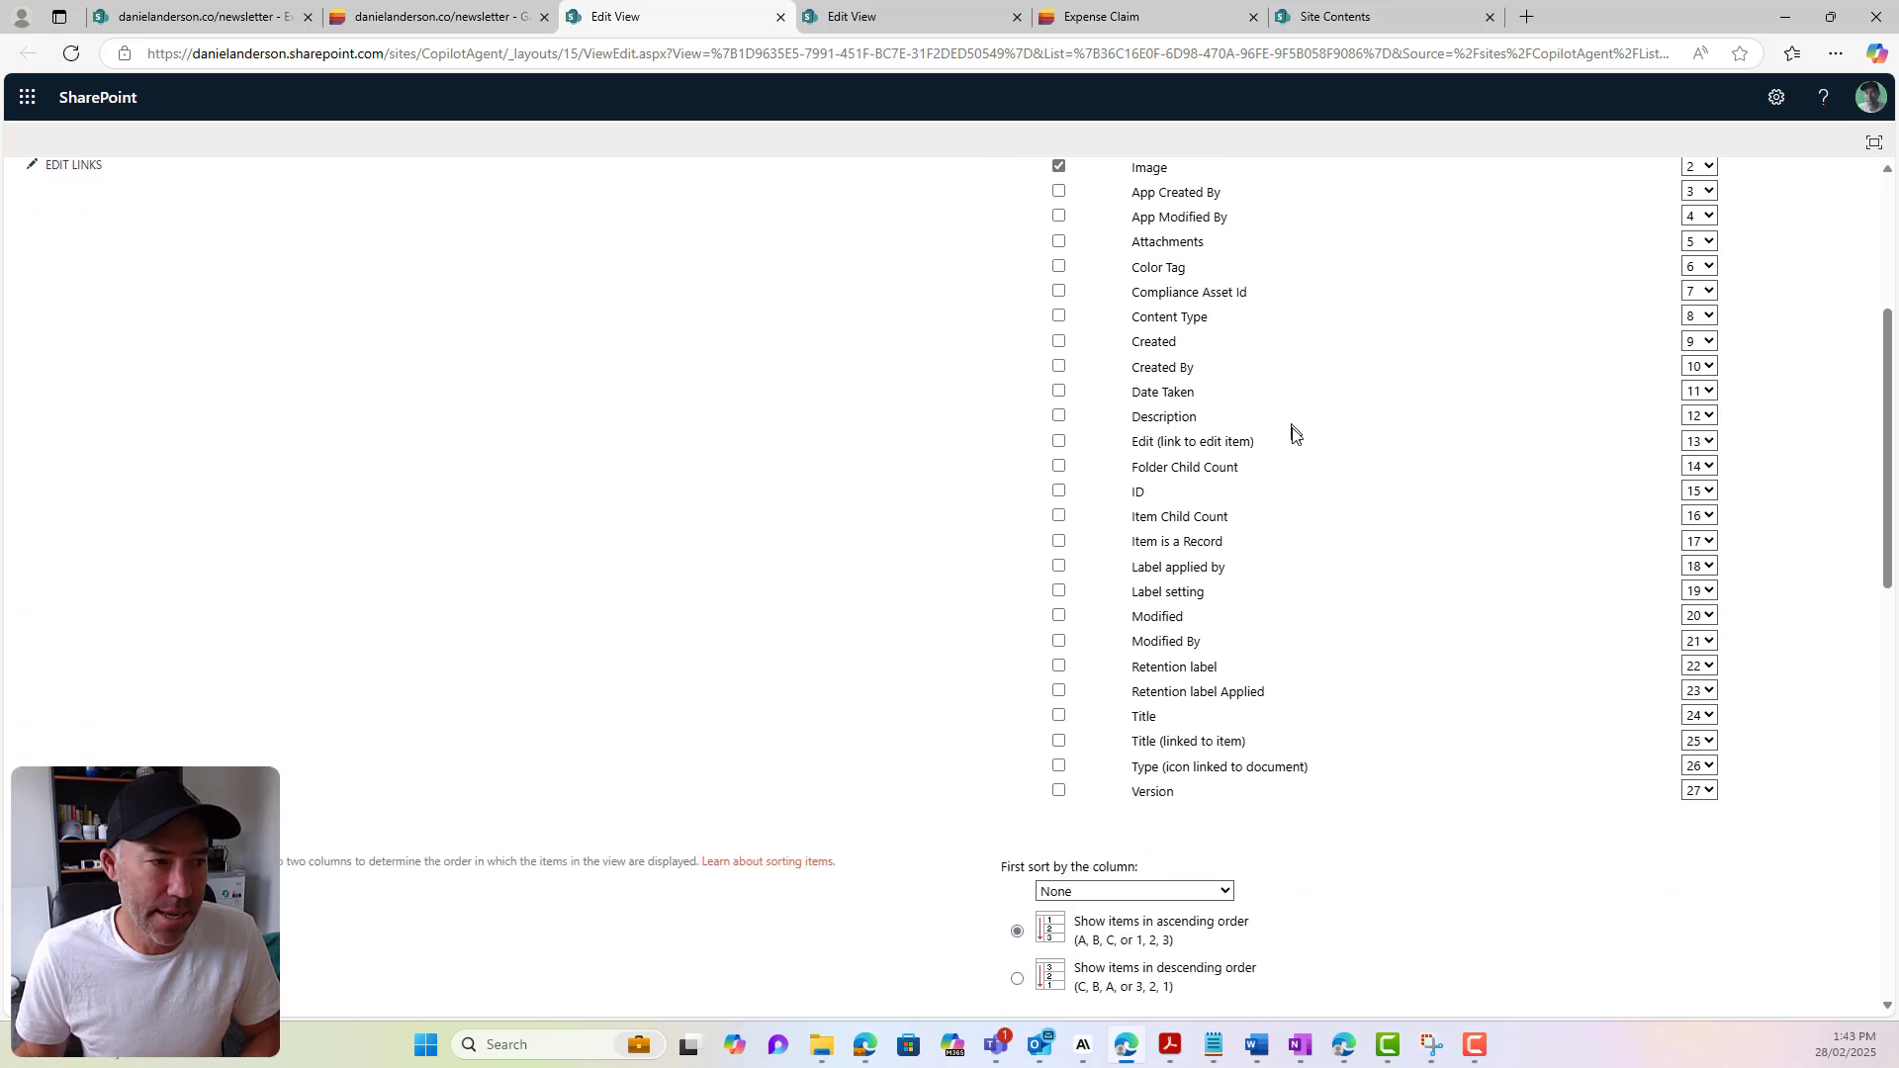
{"action": "scroll", "coordinate": [1293, 452], "scroll_direction": "up", "scroll_amount": 2}
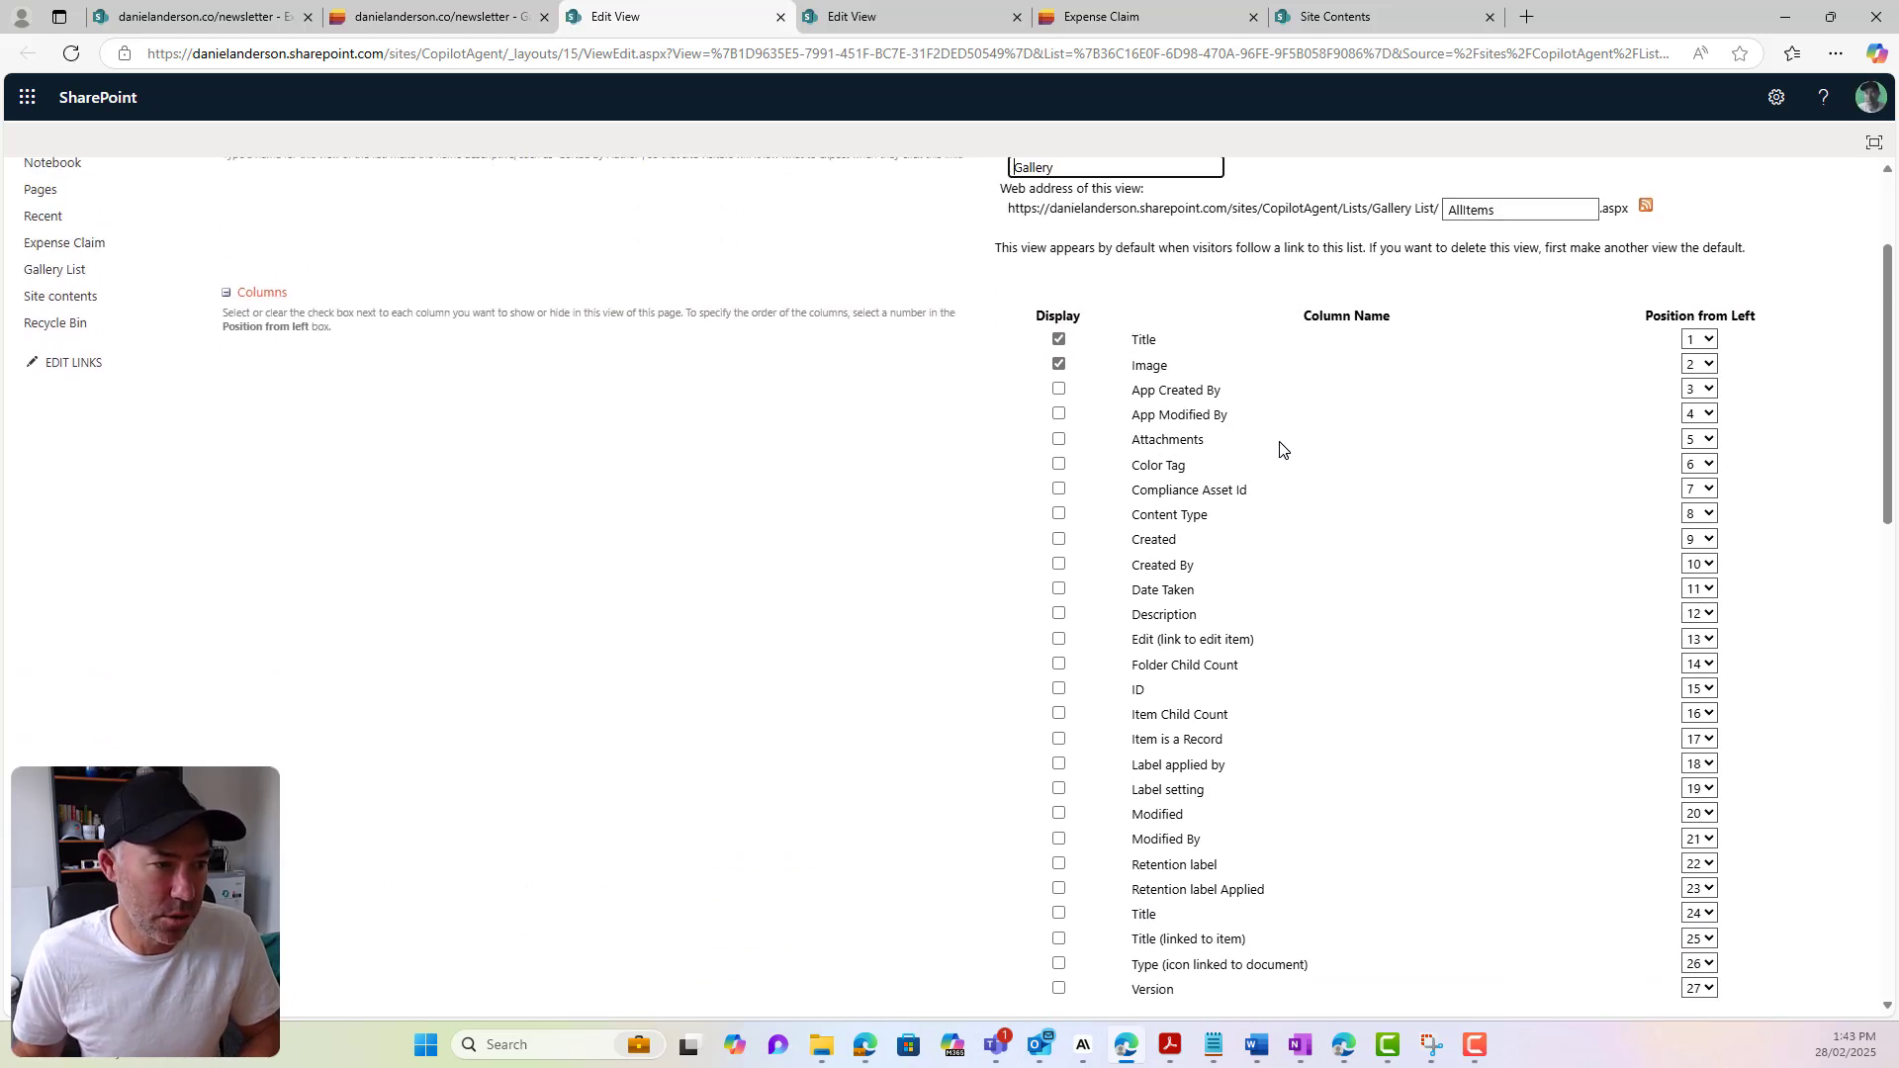
{"action": "left_click", "coordinate": [1169, 592]}
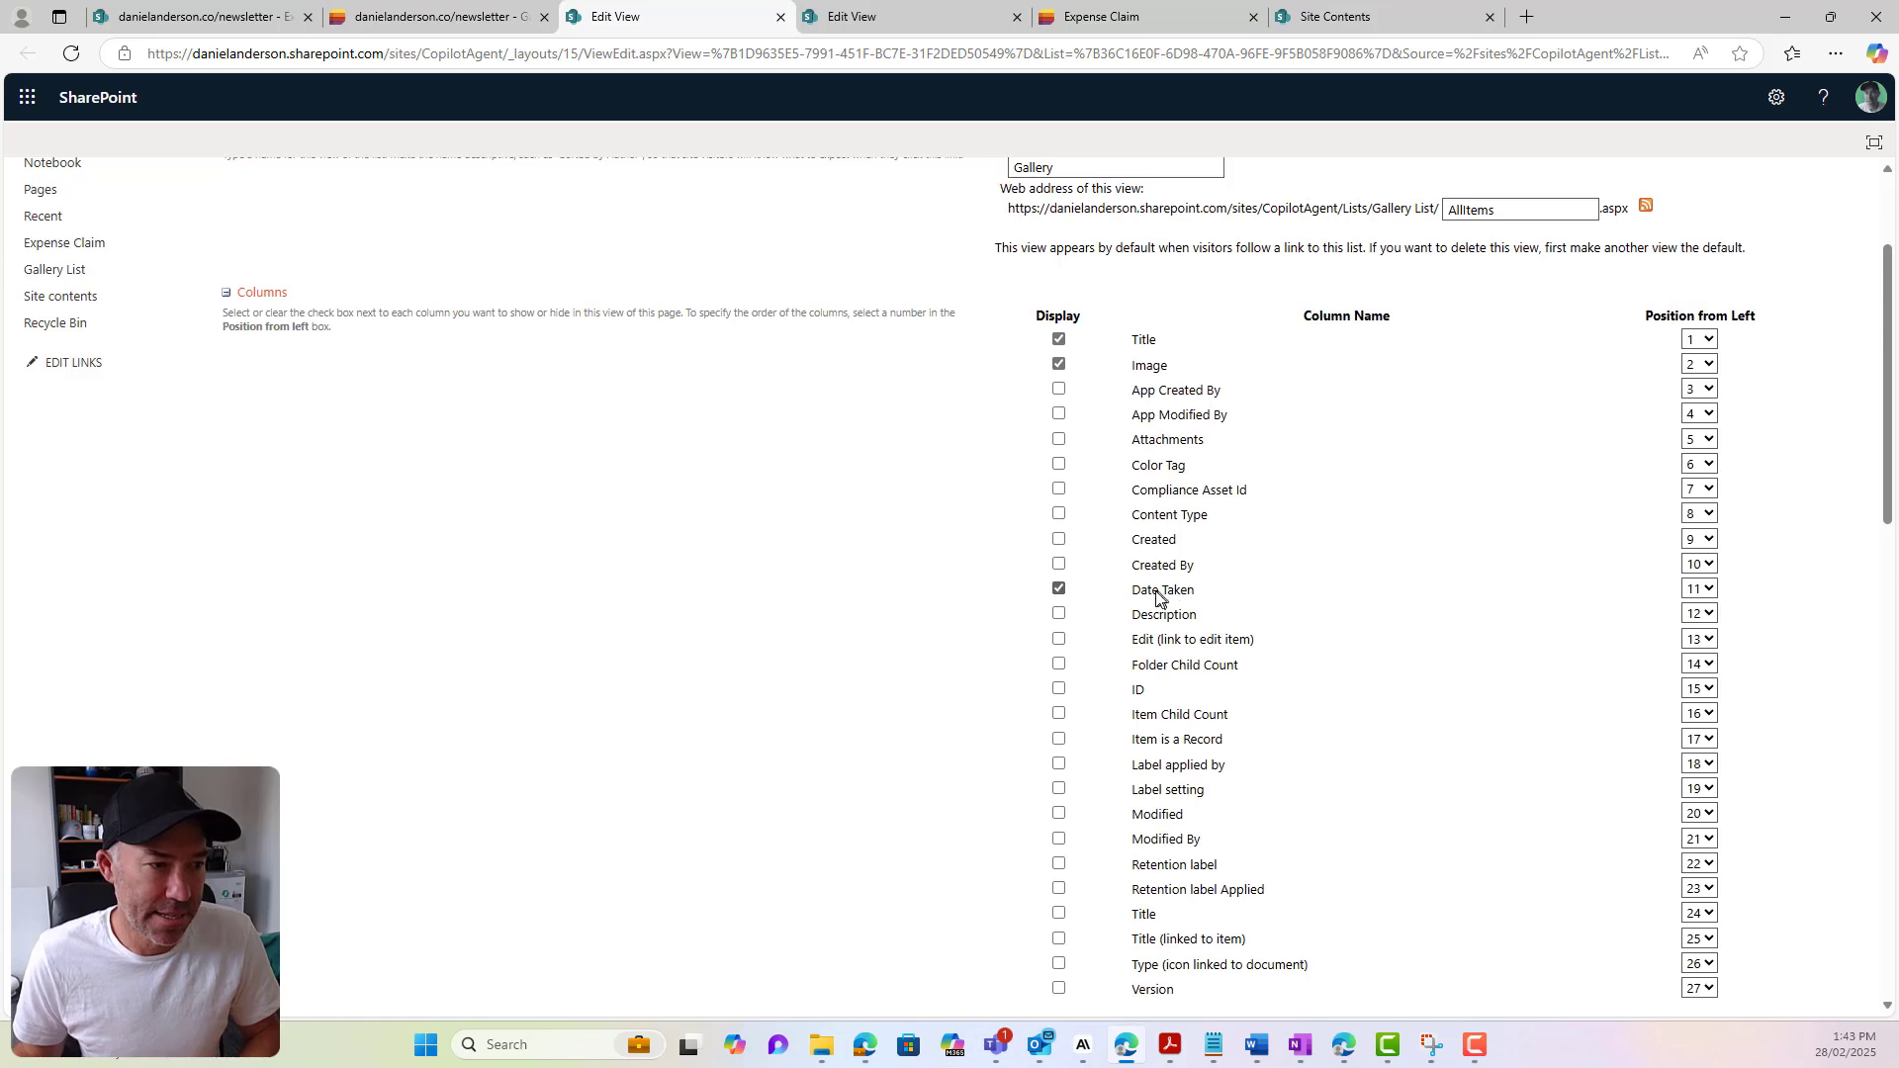
{"action": "left_click", "coordinate": [1058, 614]}
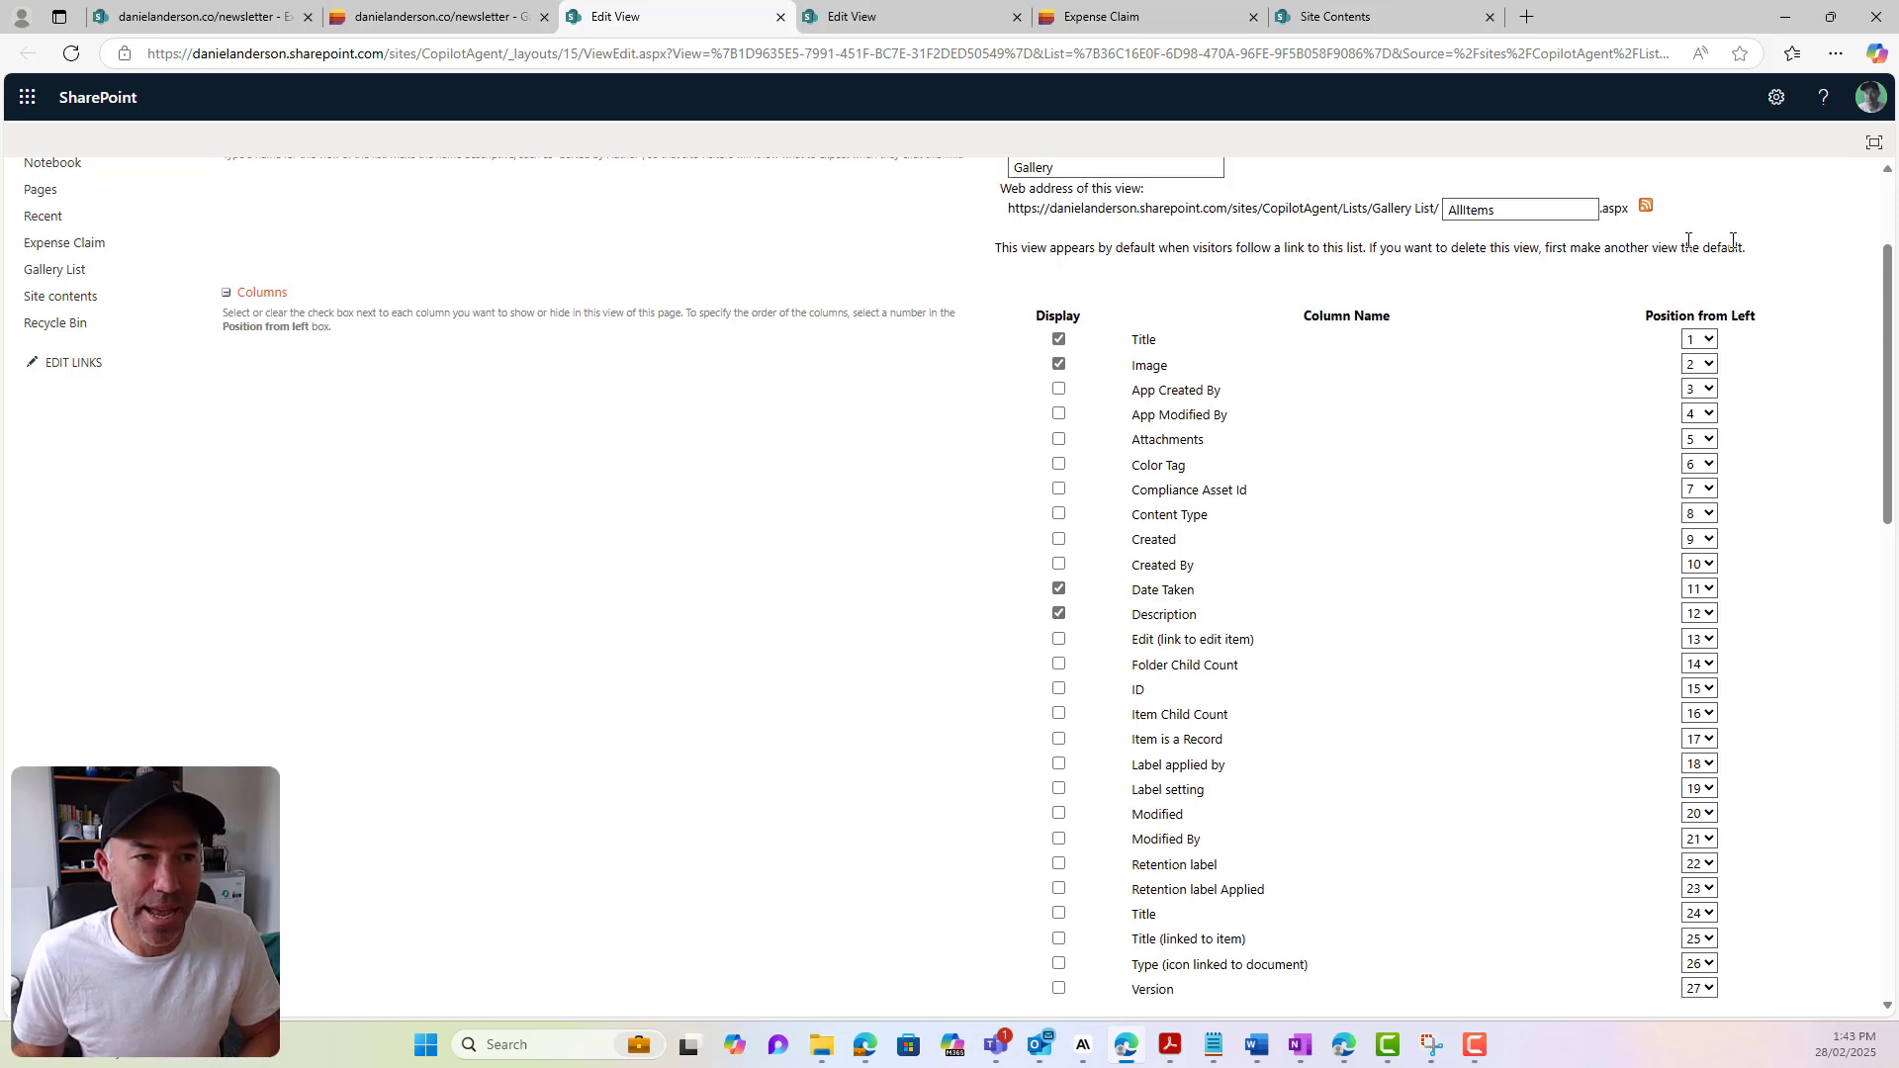
{"action": "scroll", "coordinate": [1787, 540], "scroll_direction": "down", "scroll_amount": 8}
{"action": "scroll", "coordinate": [1787, 554], "scroll_direction": "down", "scroll_amount": 6}
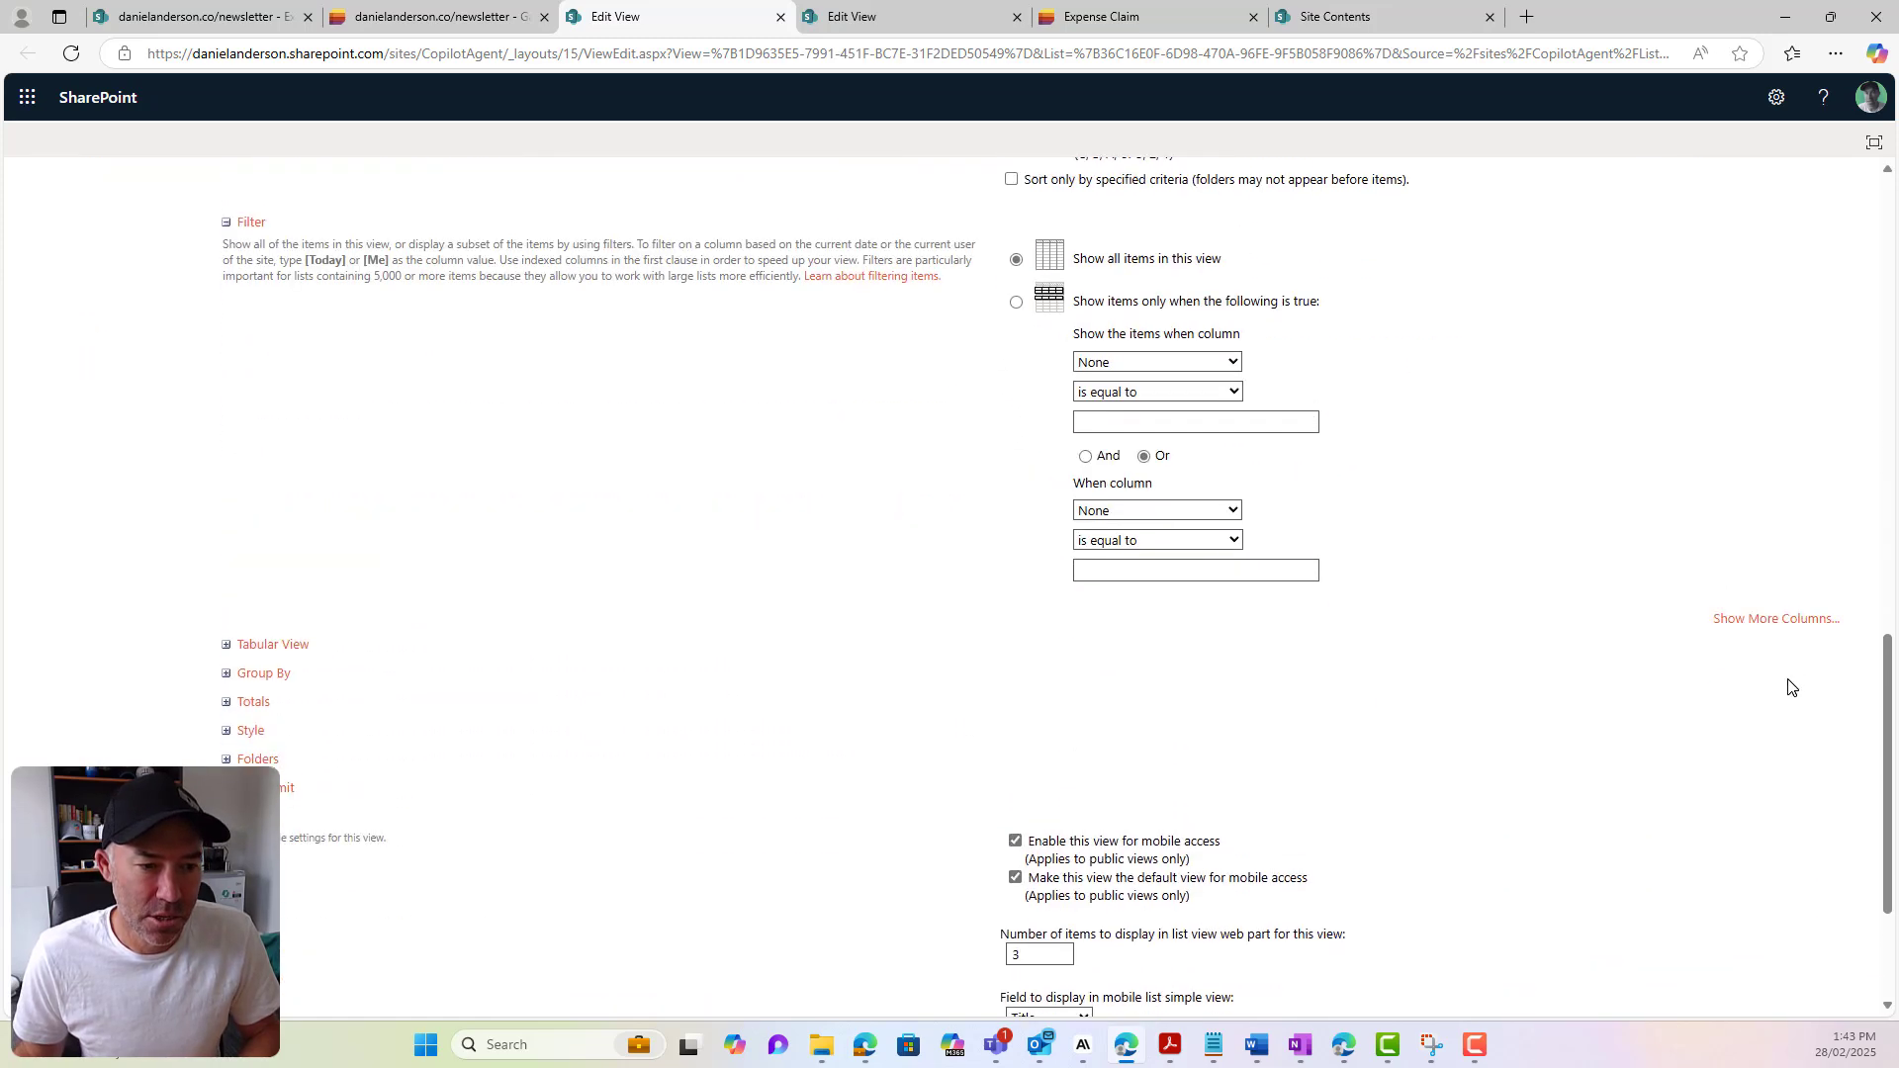
{"action": "left_click", "coordinate": [1731, 916]}
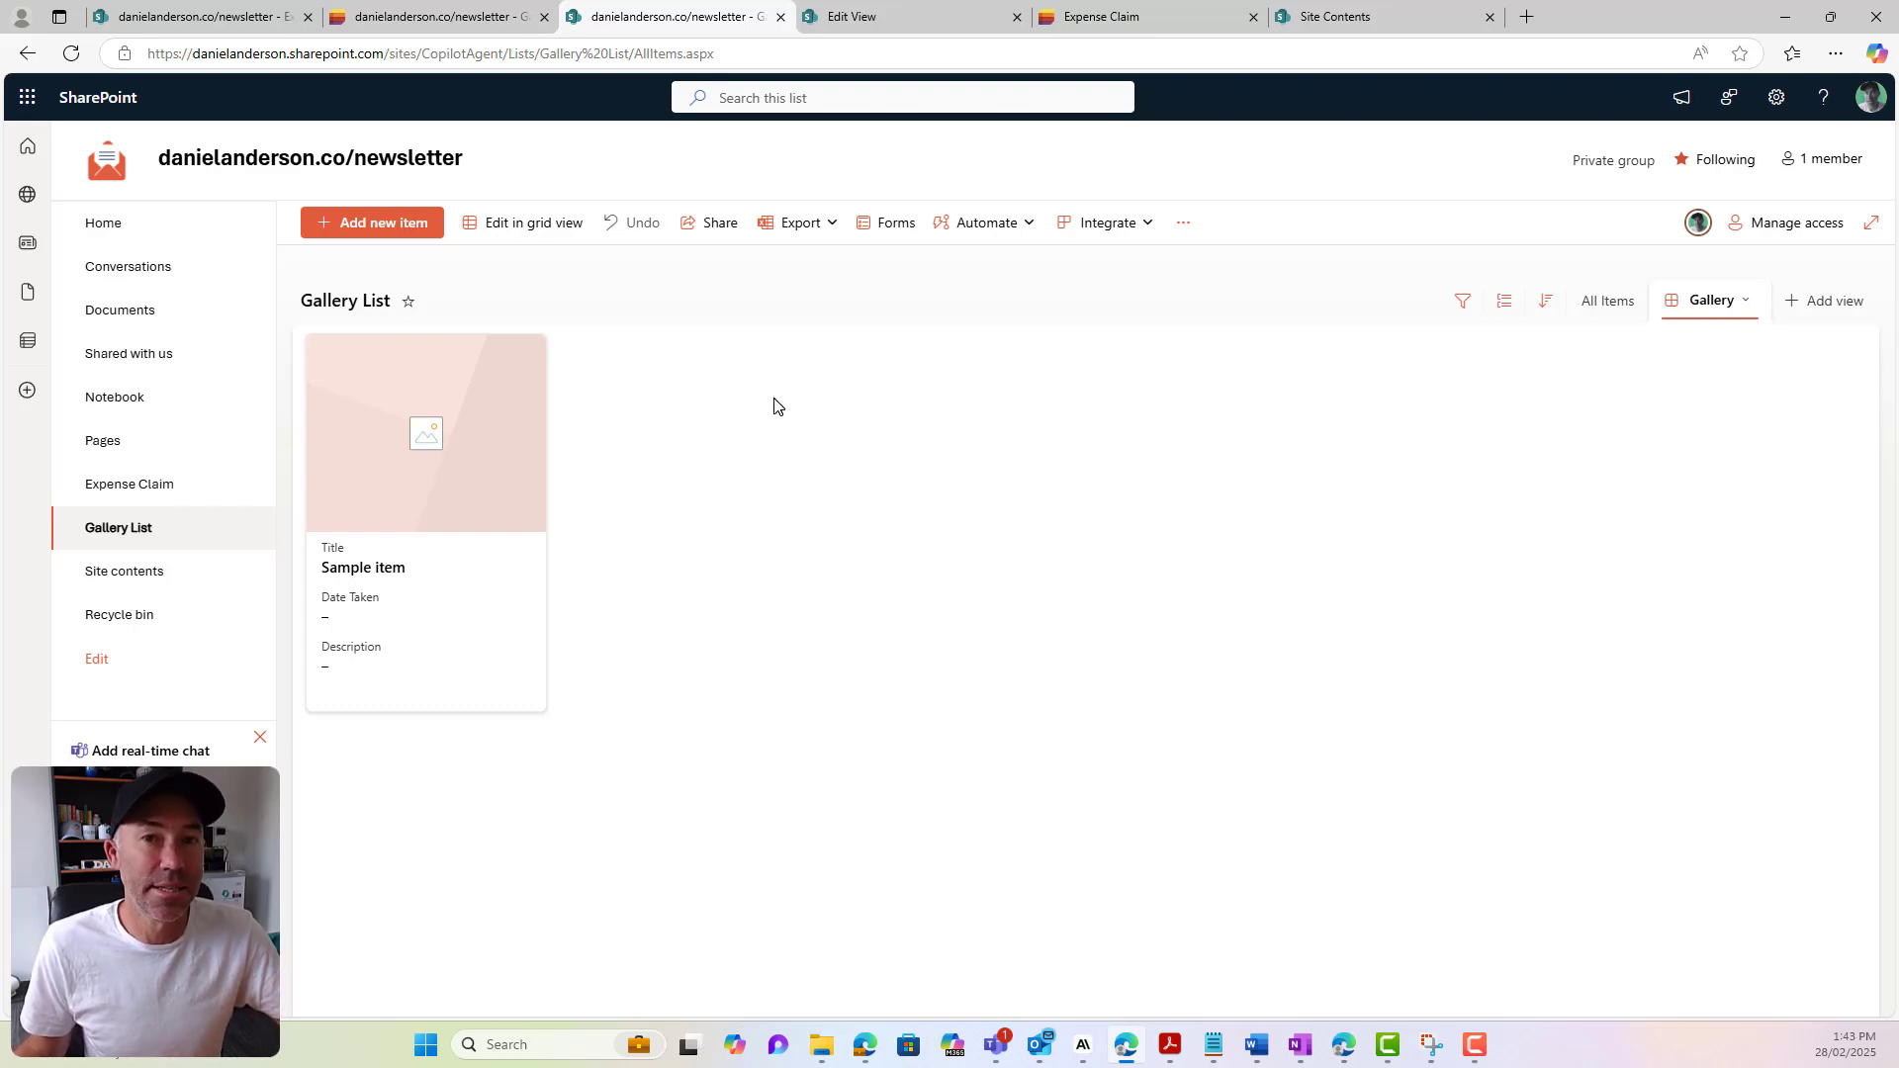
Reload Gallery List in the Lists tab and open Format current view for the Gallery view
{"action": "left_click", "coordinate": [416, 18]}
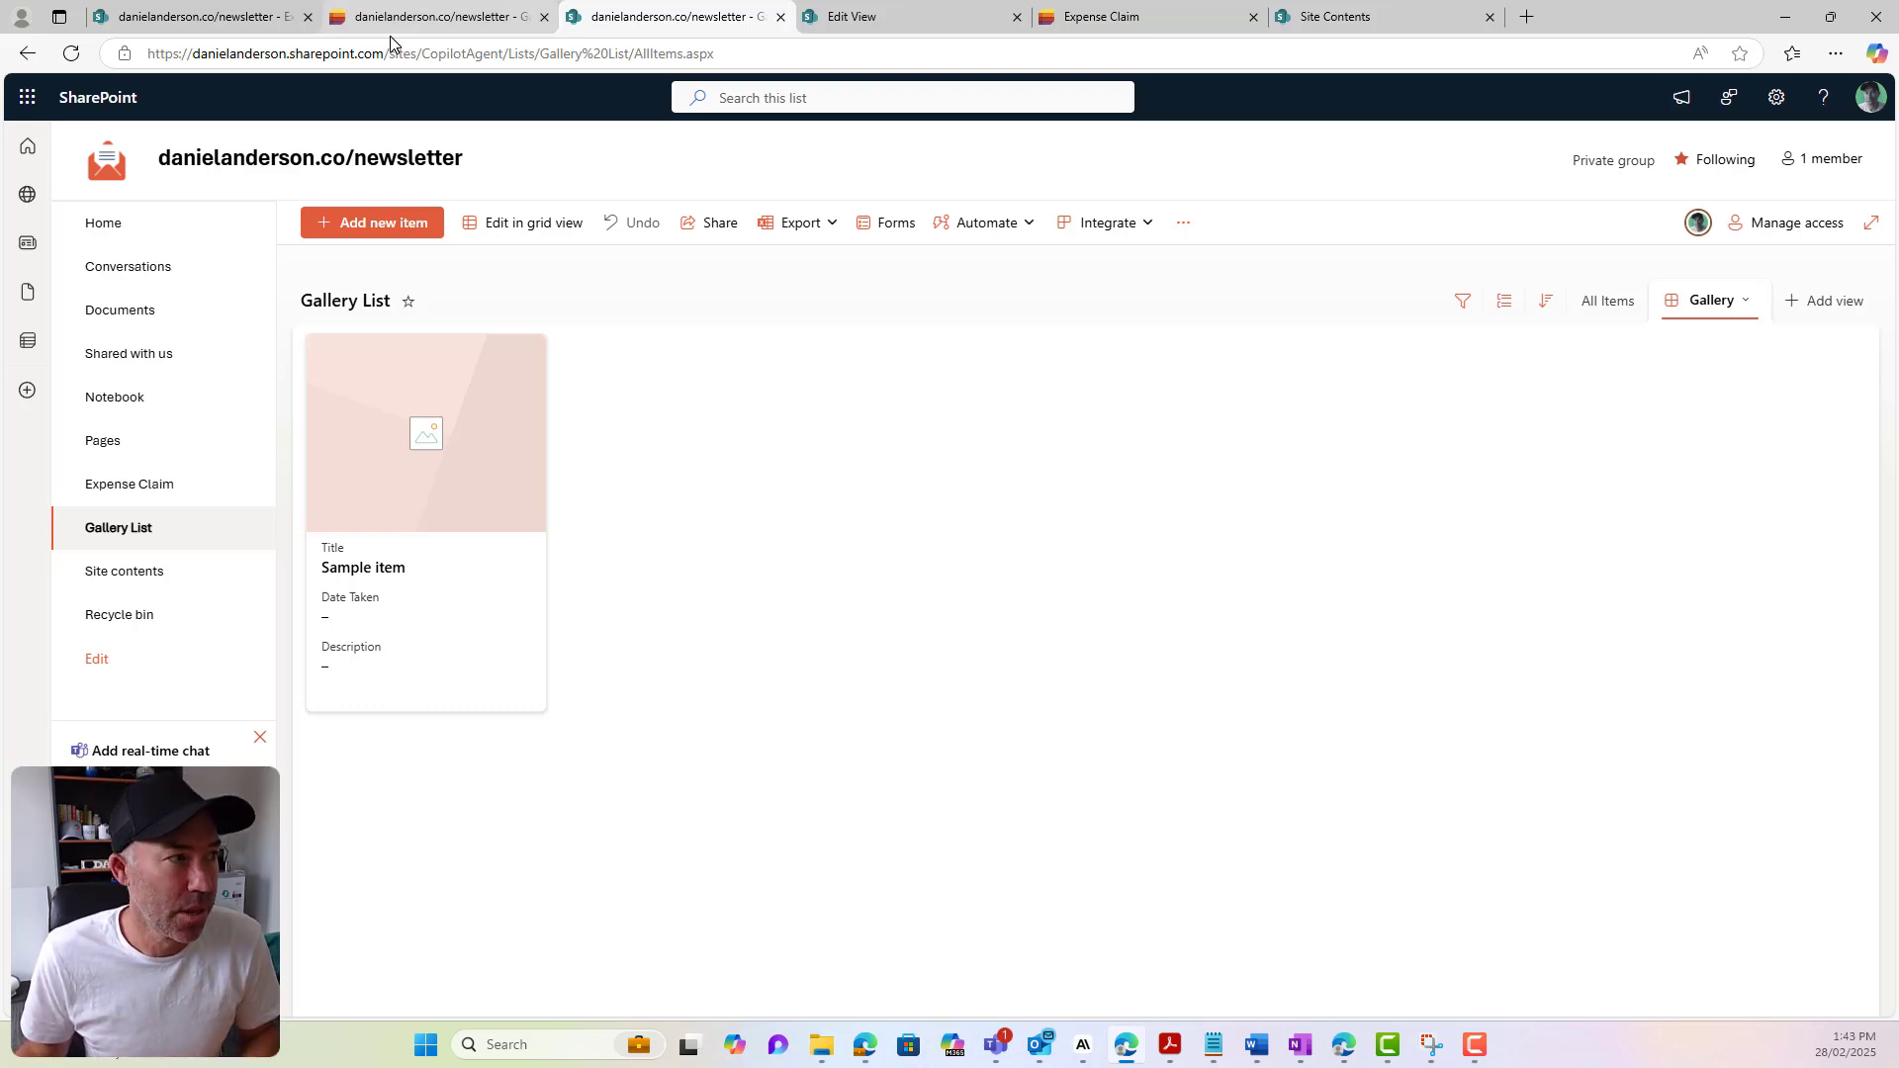
{"action": "left_click", "coordinate": [72, 53]}
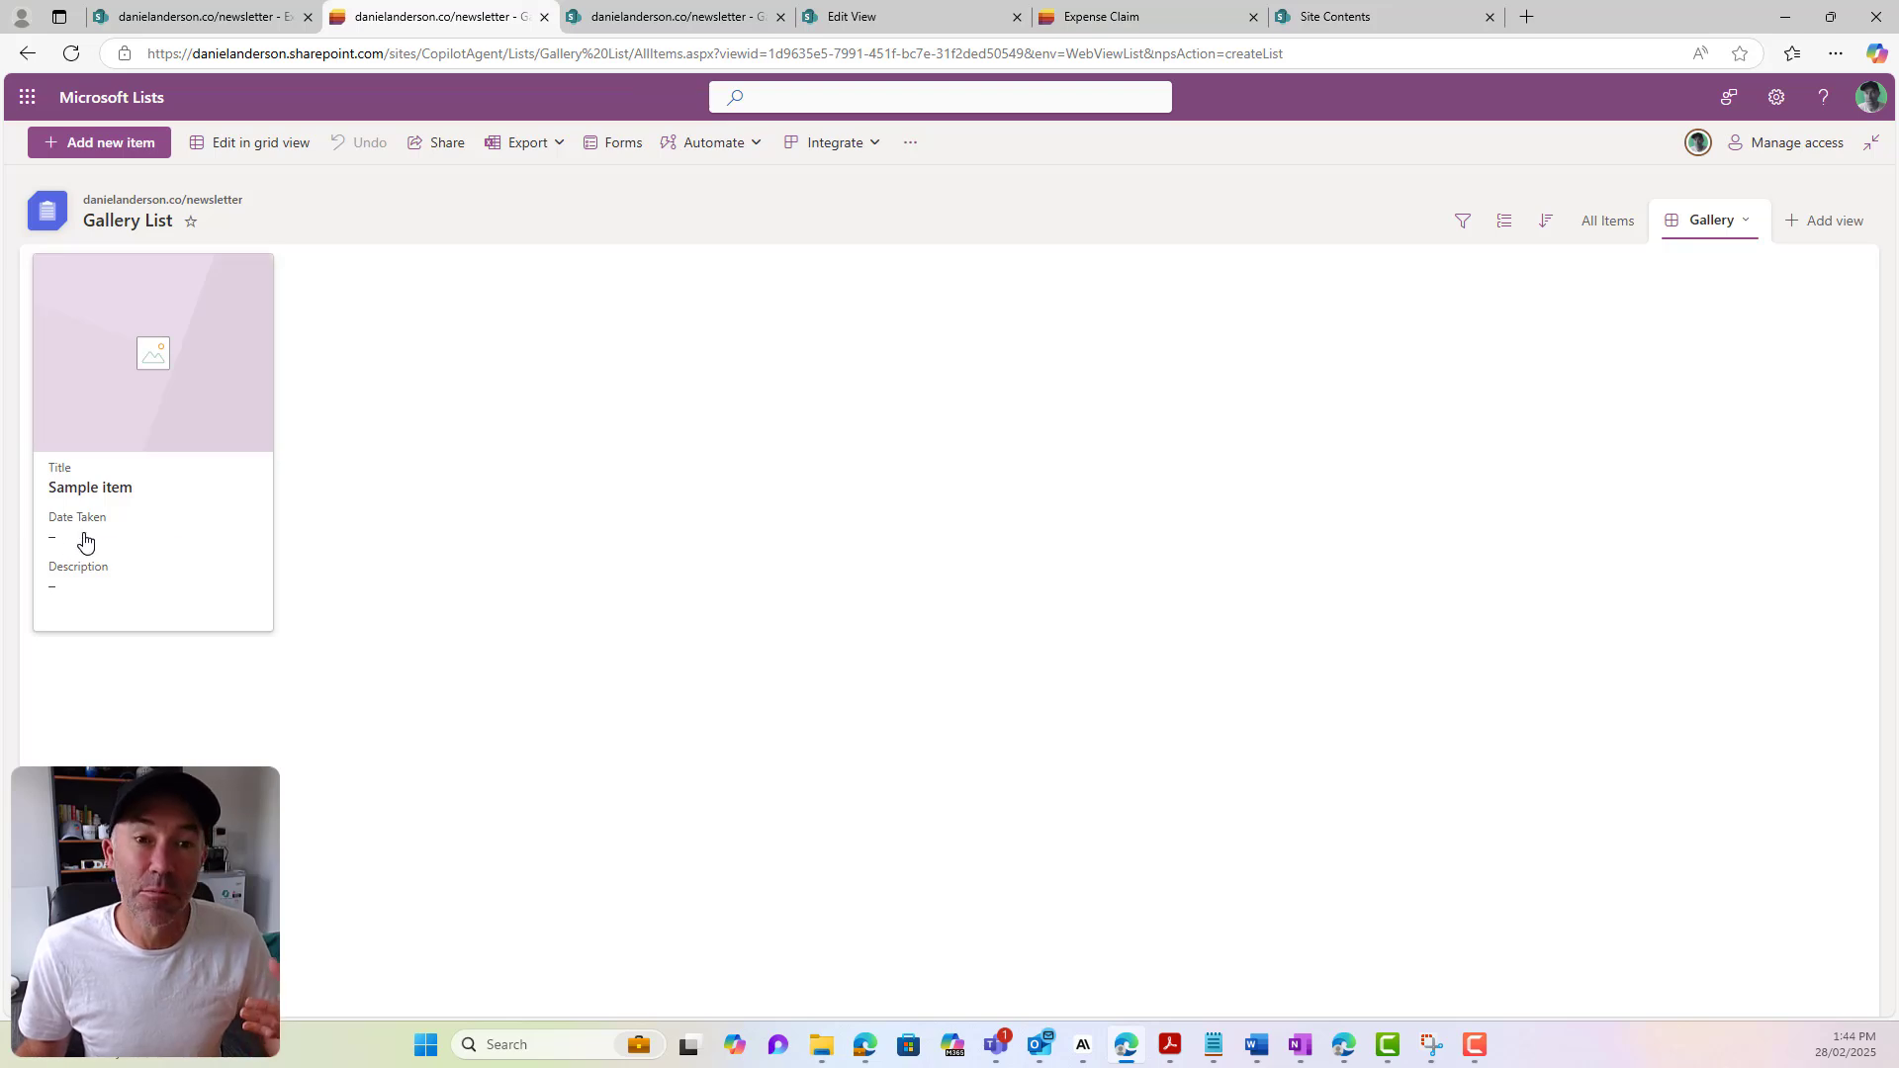
{"action": "left_click", "coordinate": [1710, 222]}
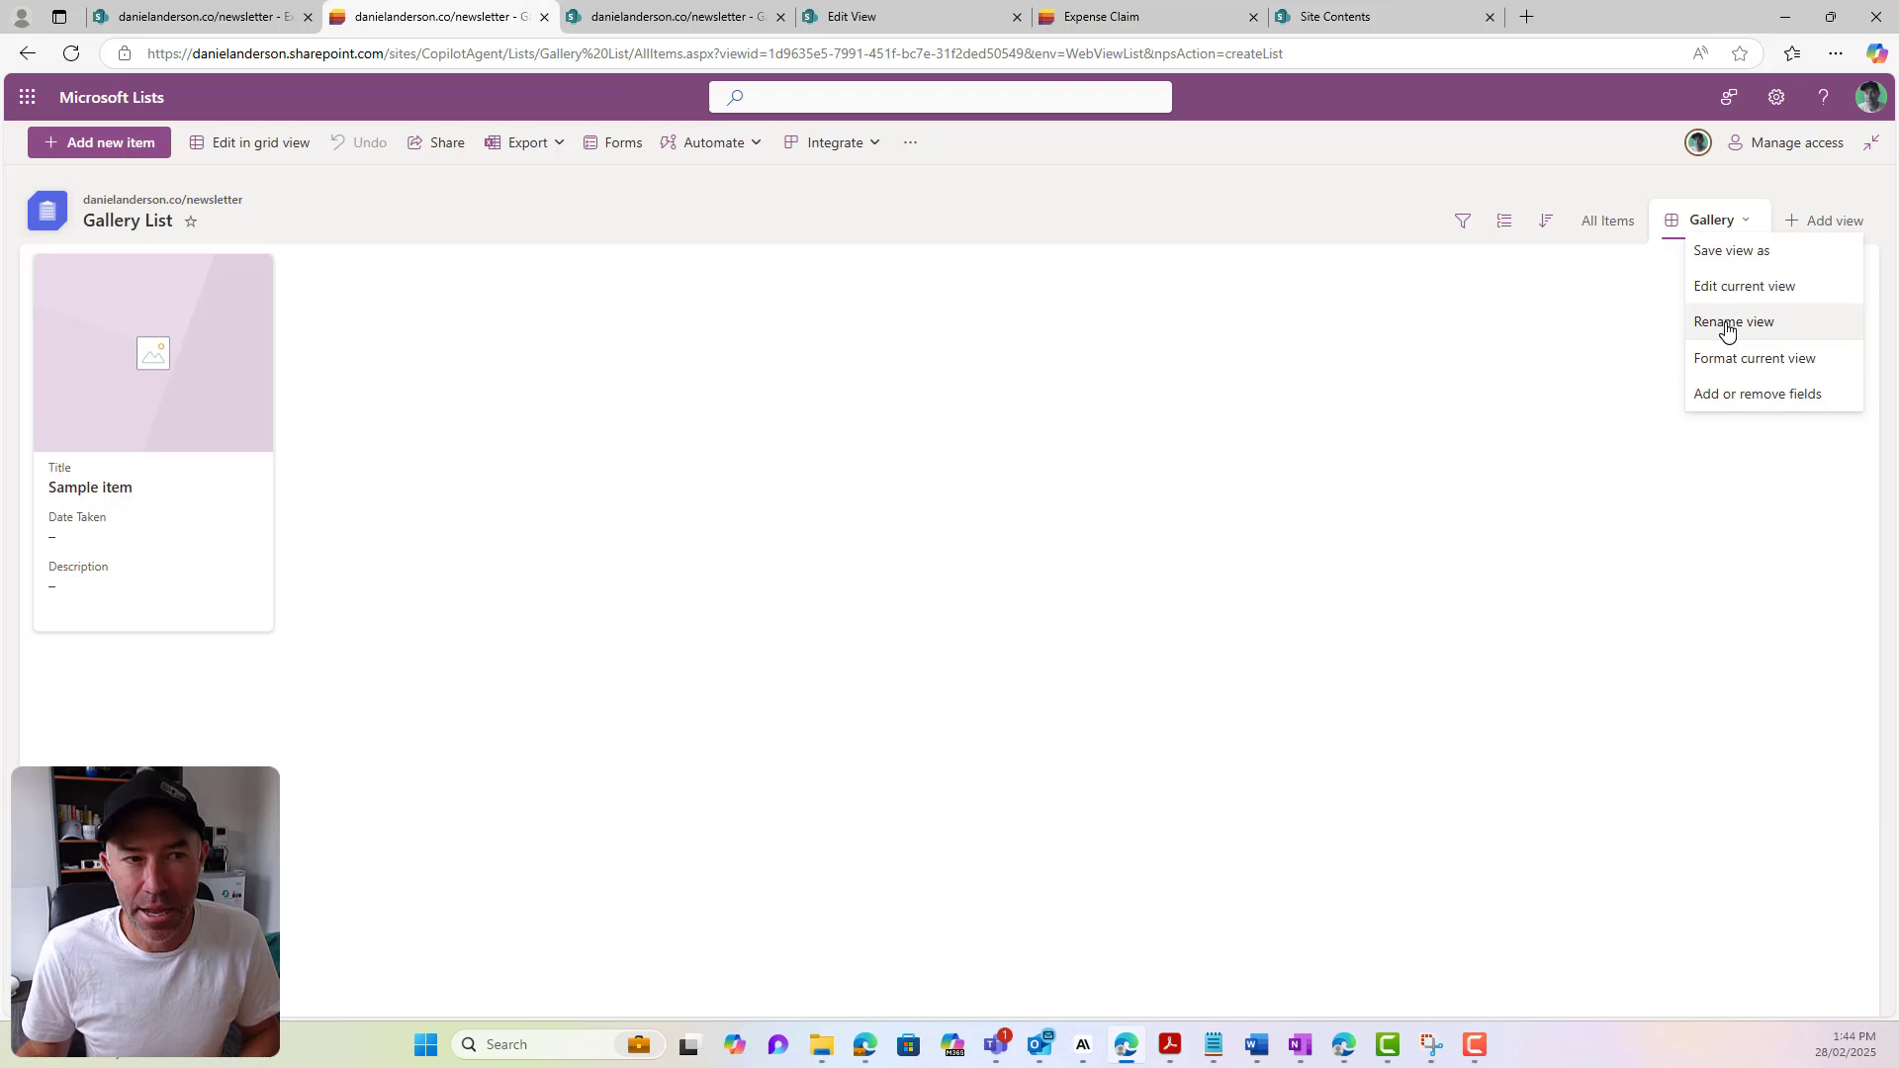
{"action": "left_click", "coordinate": [1738, 360]}
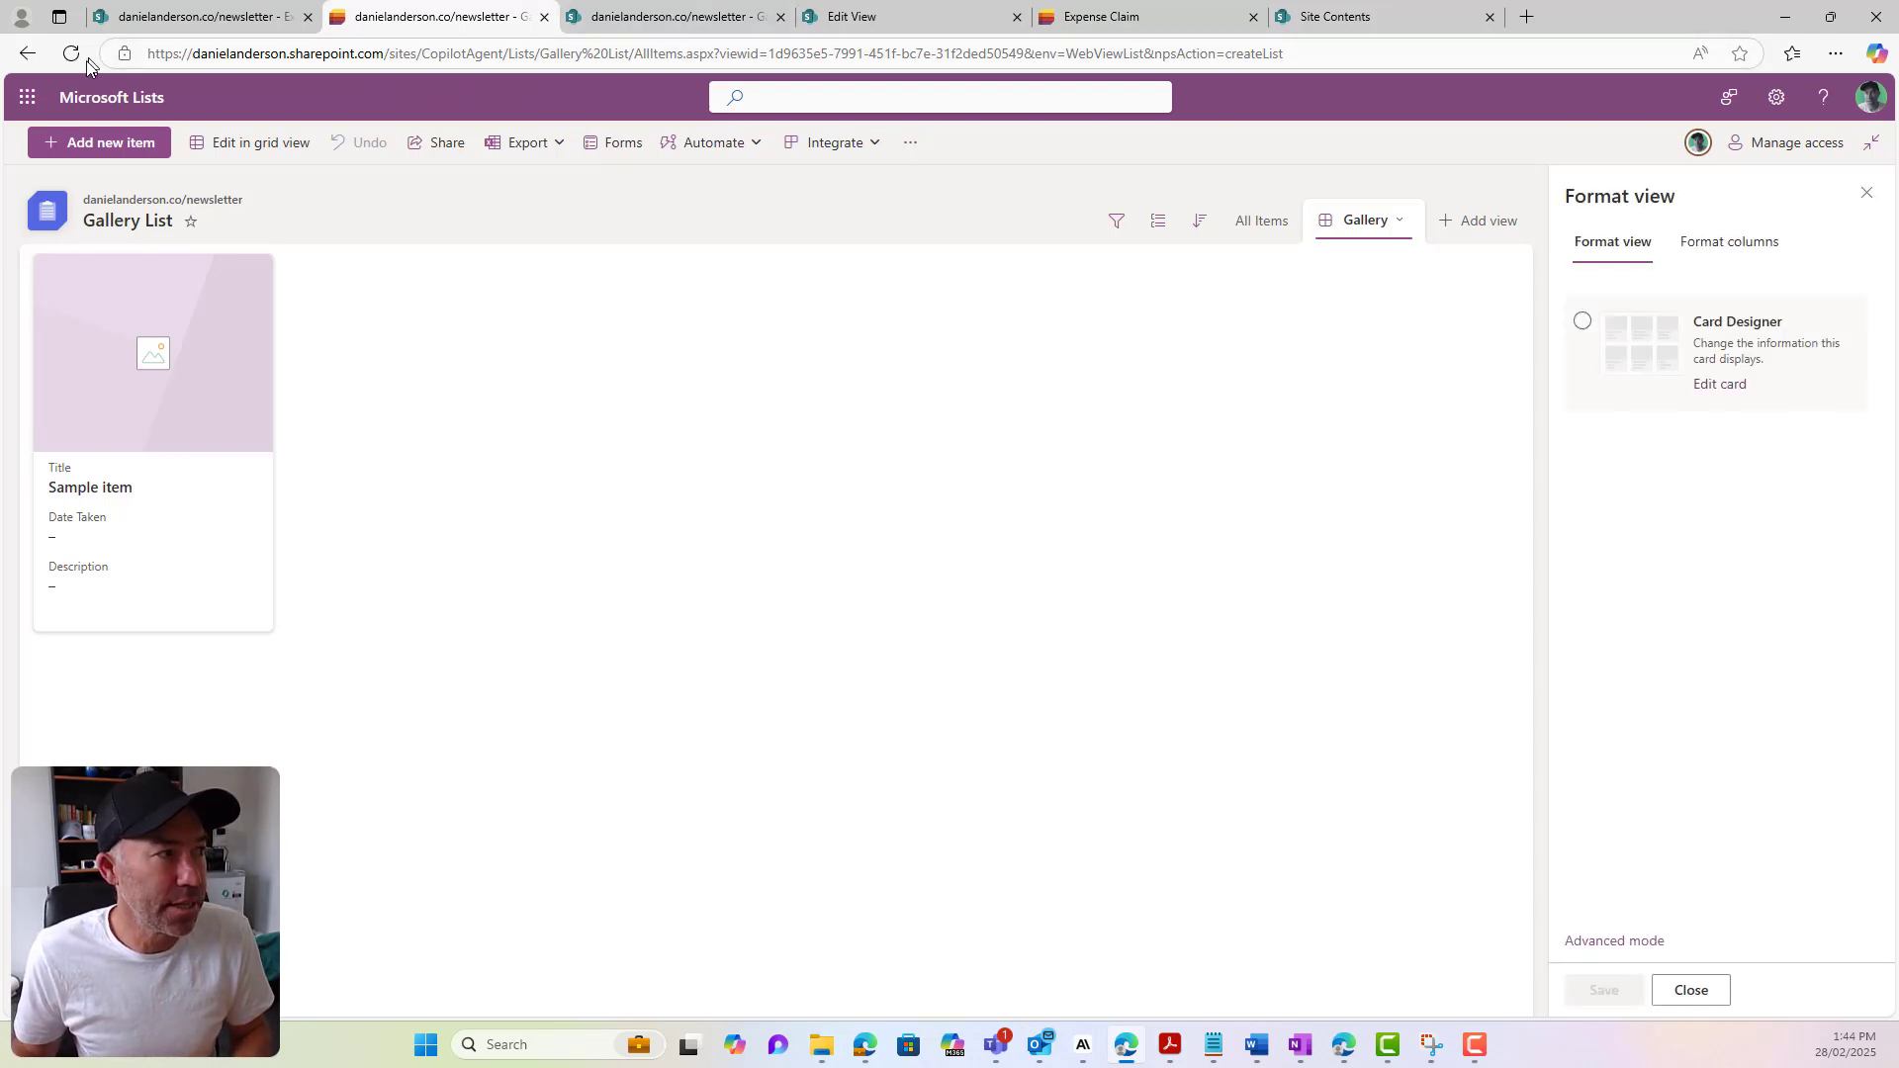
Remove Description from the gallery card design, save it, and reload the SharePoint list tab
{"action": "left_click", "coordinate": [1739, 389]}
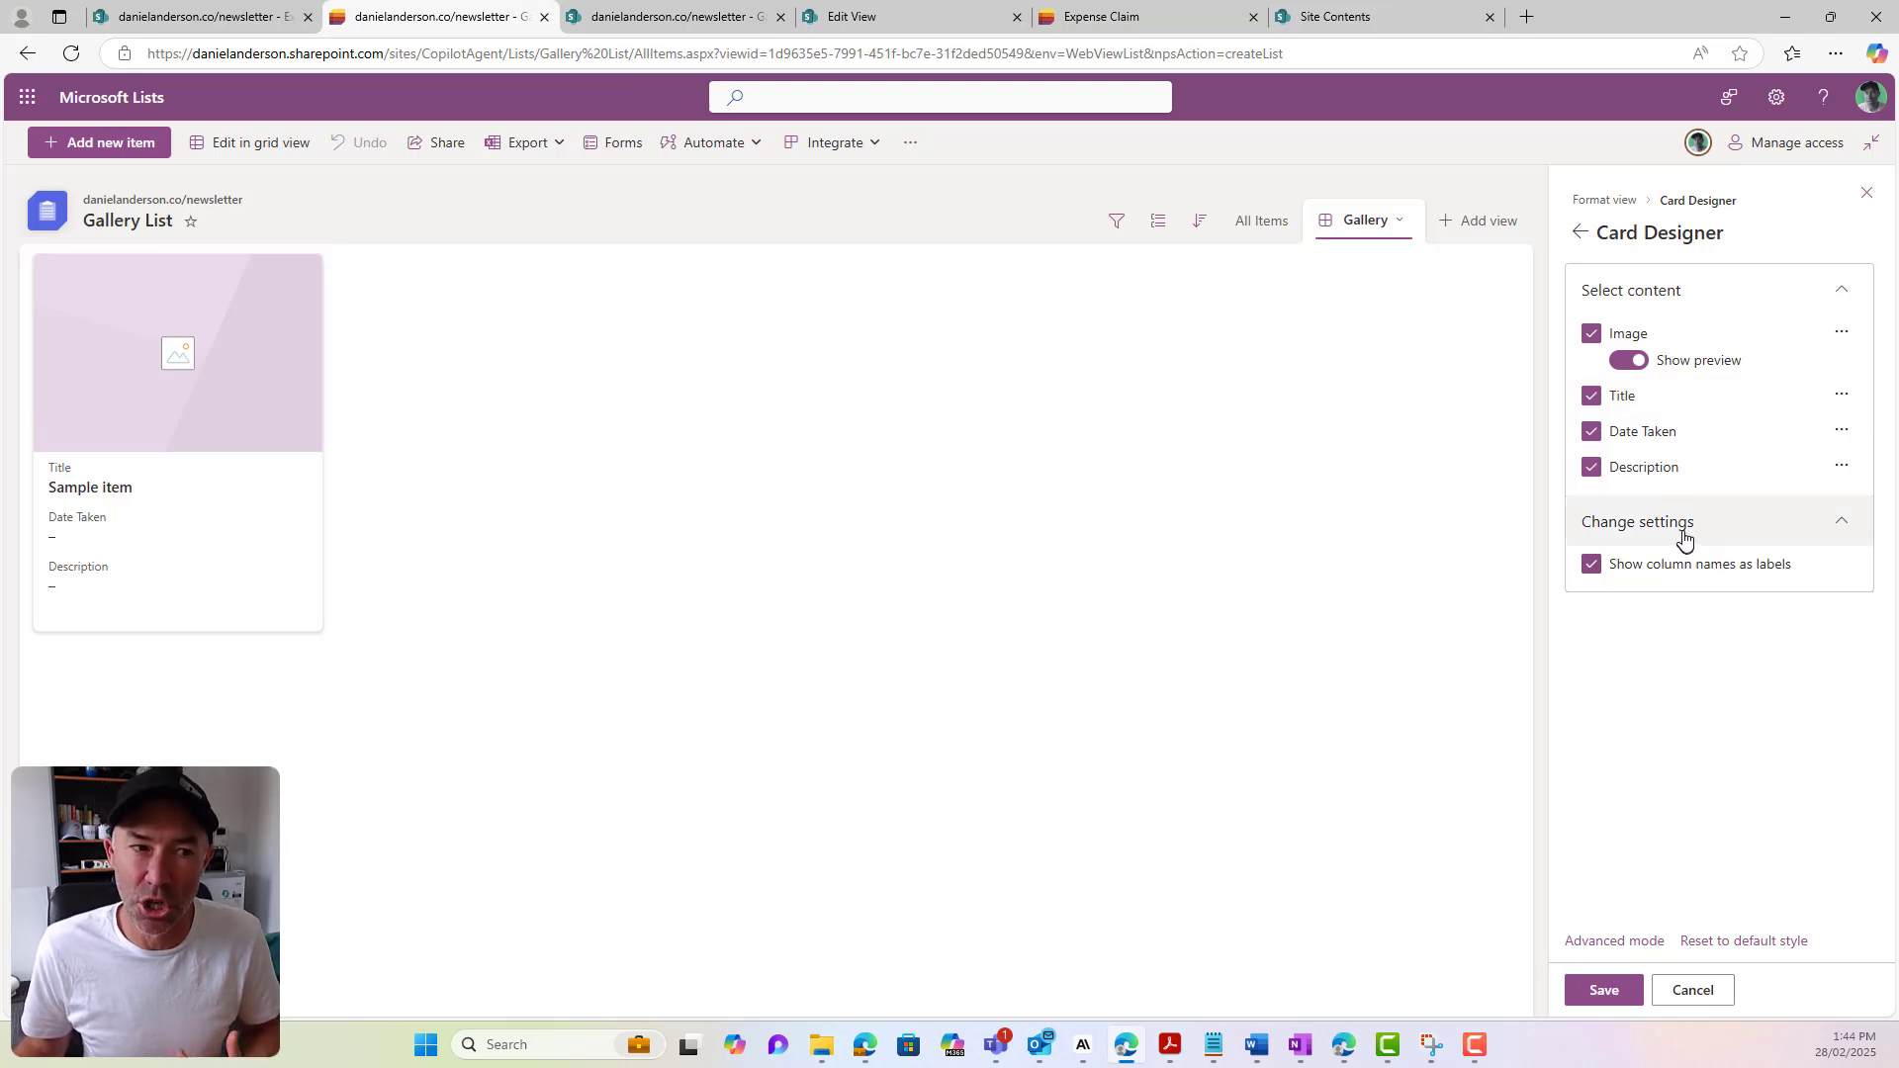
{"action": "left_click", "coordinate": [1594, 469]}
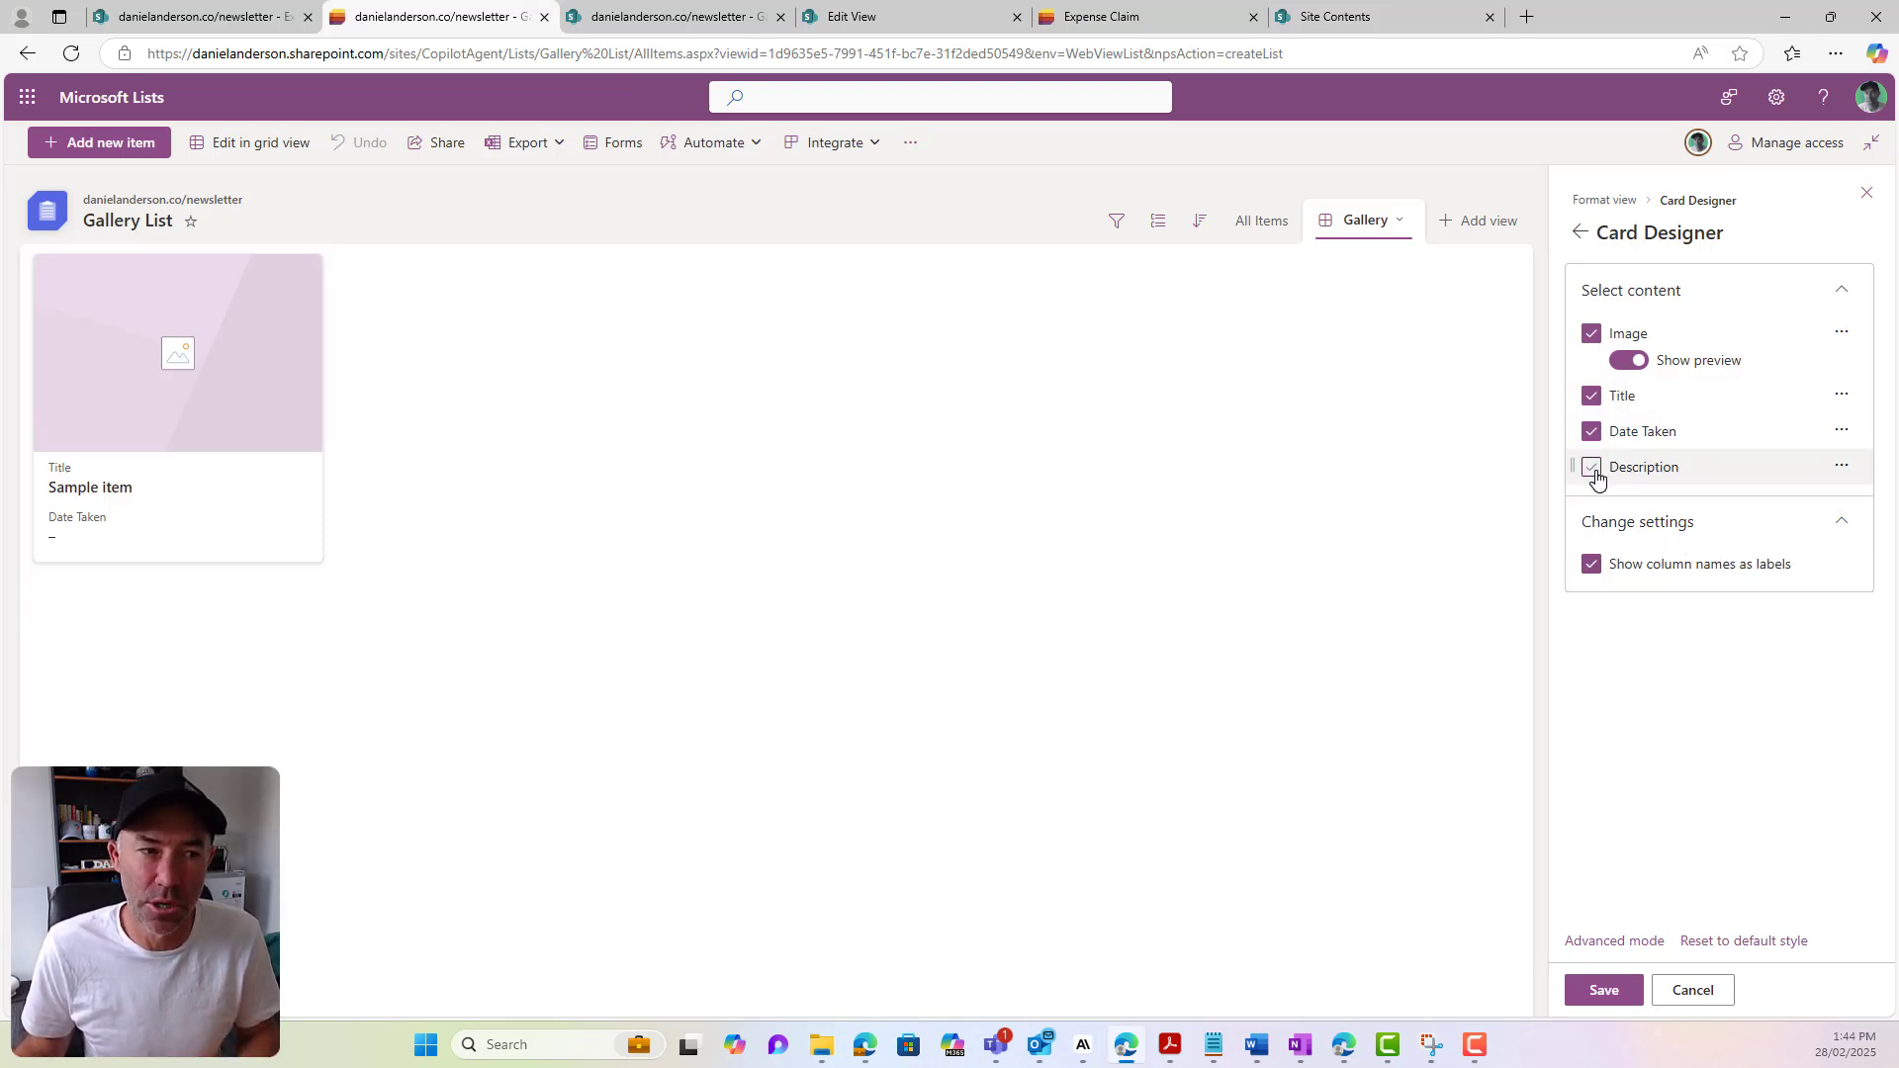
{"action": "left_click", "coordinate": [1603, 991]}
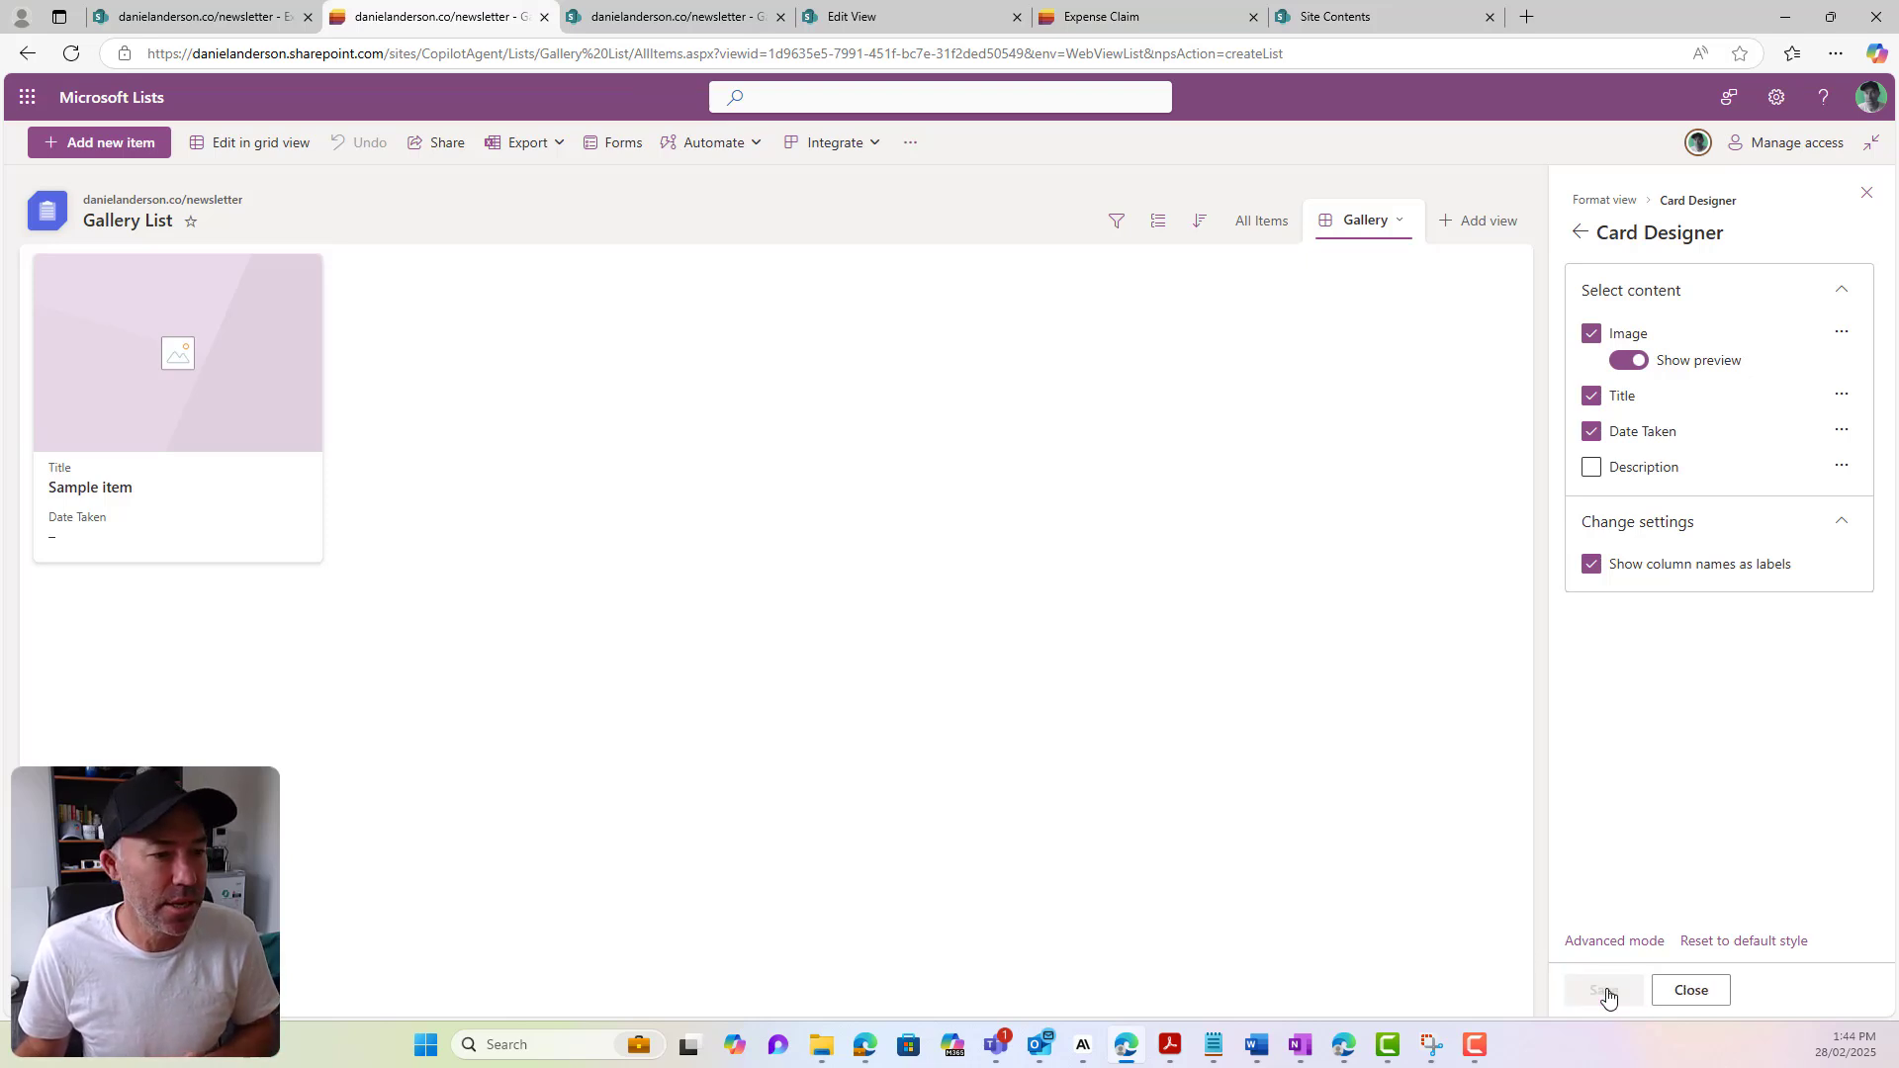
{"action": "left_click", "coordinate": [1868, 193]}
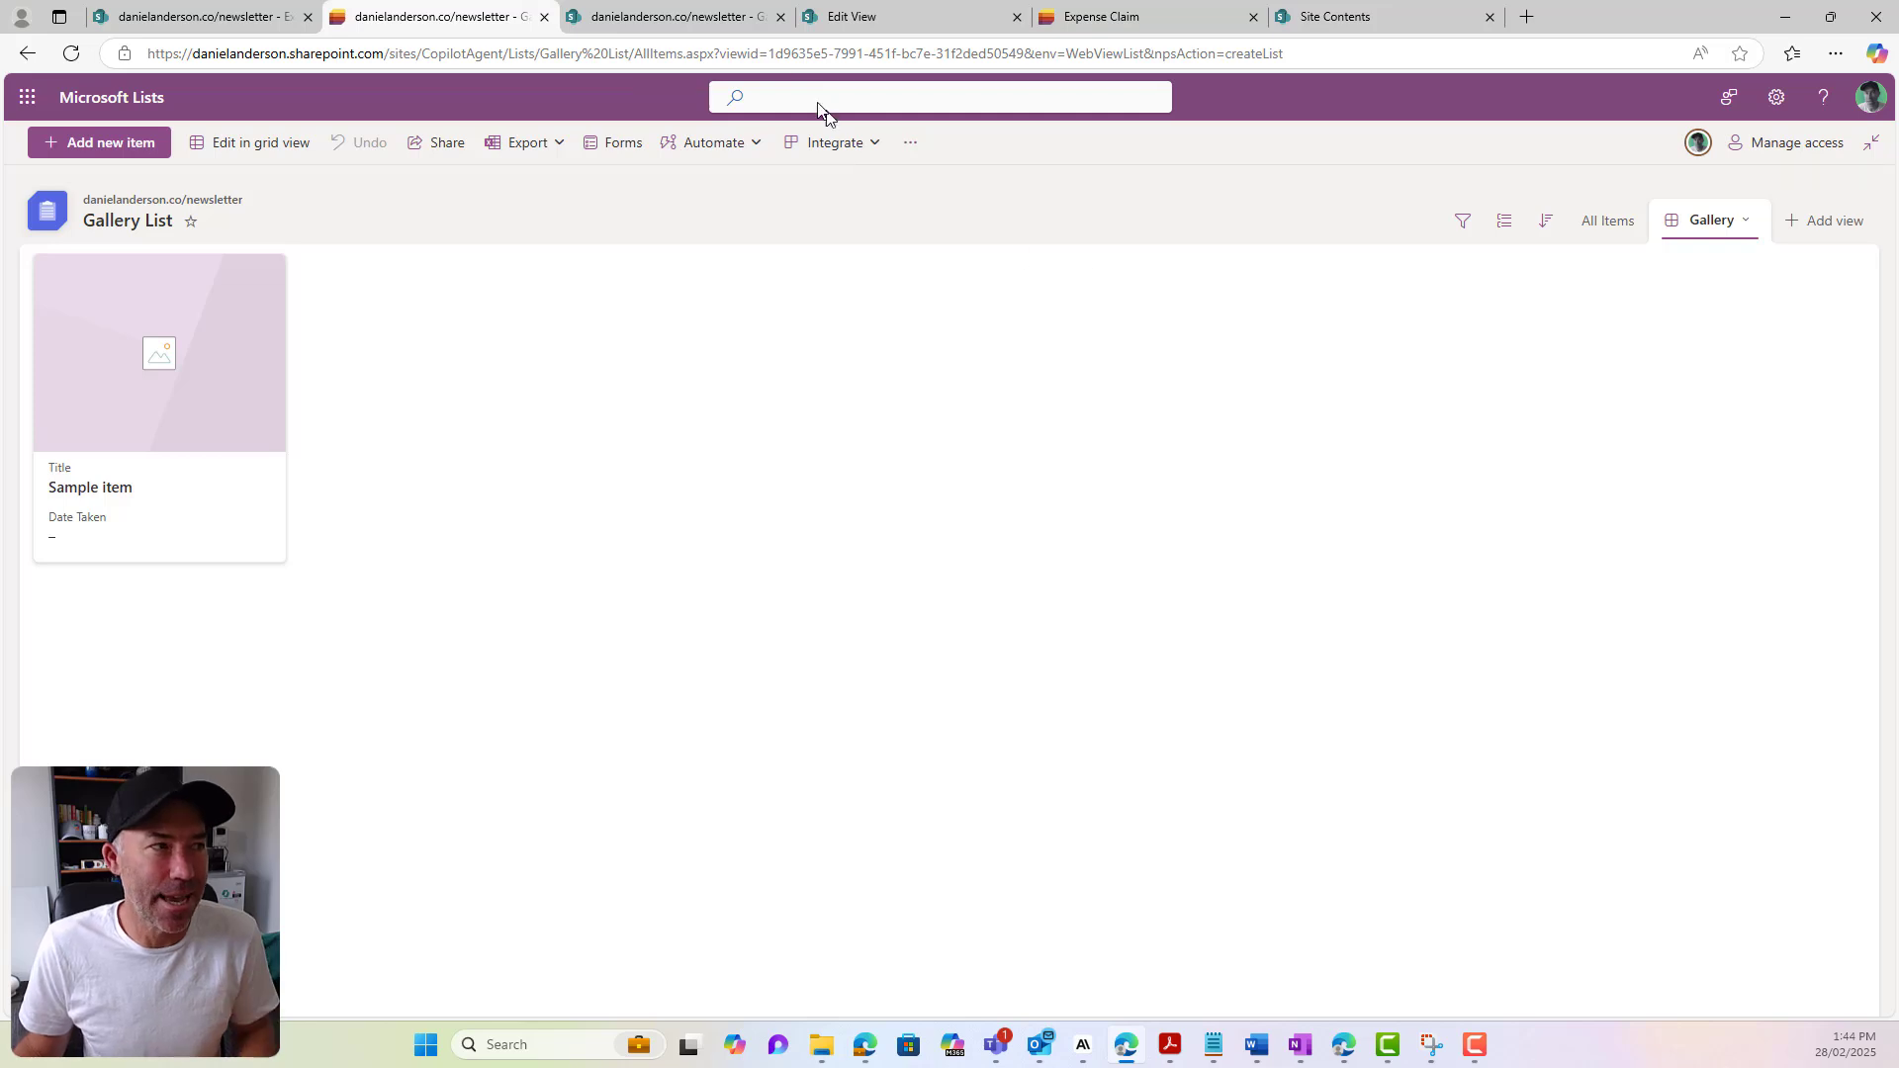
{"action": "left_click", "coordinate": [685, 20]}
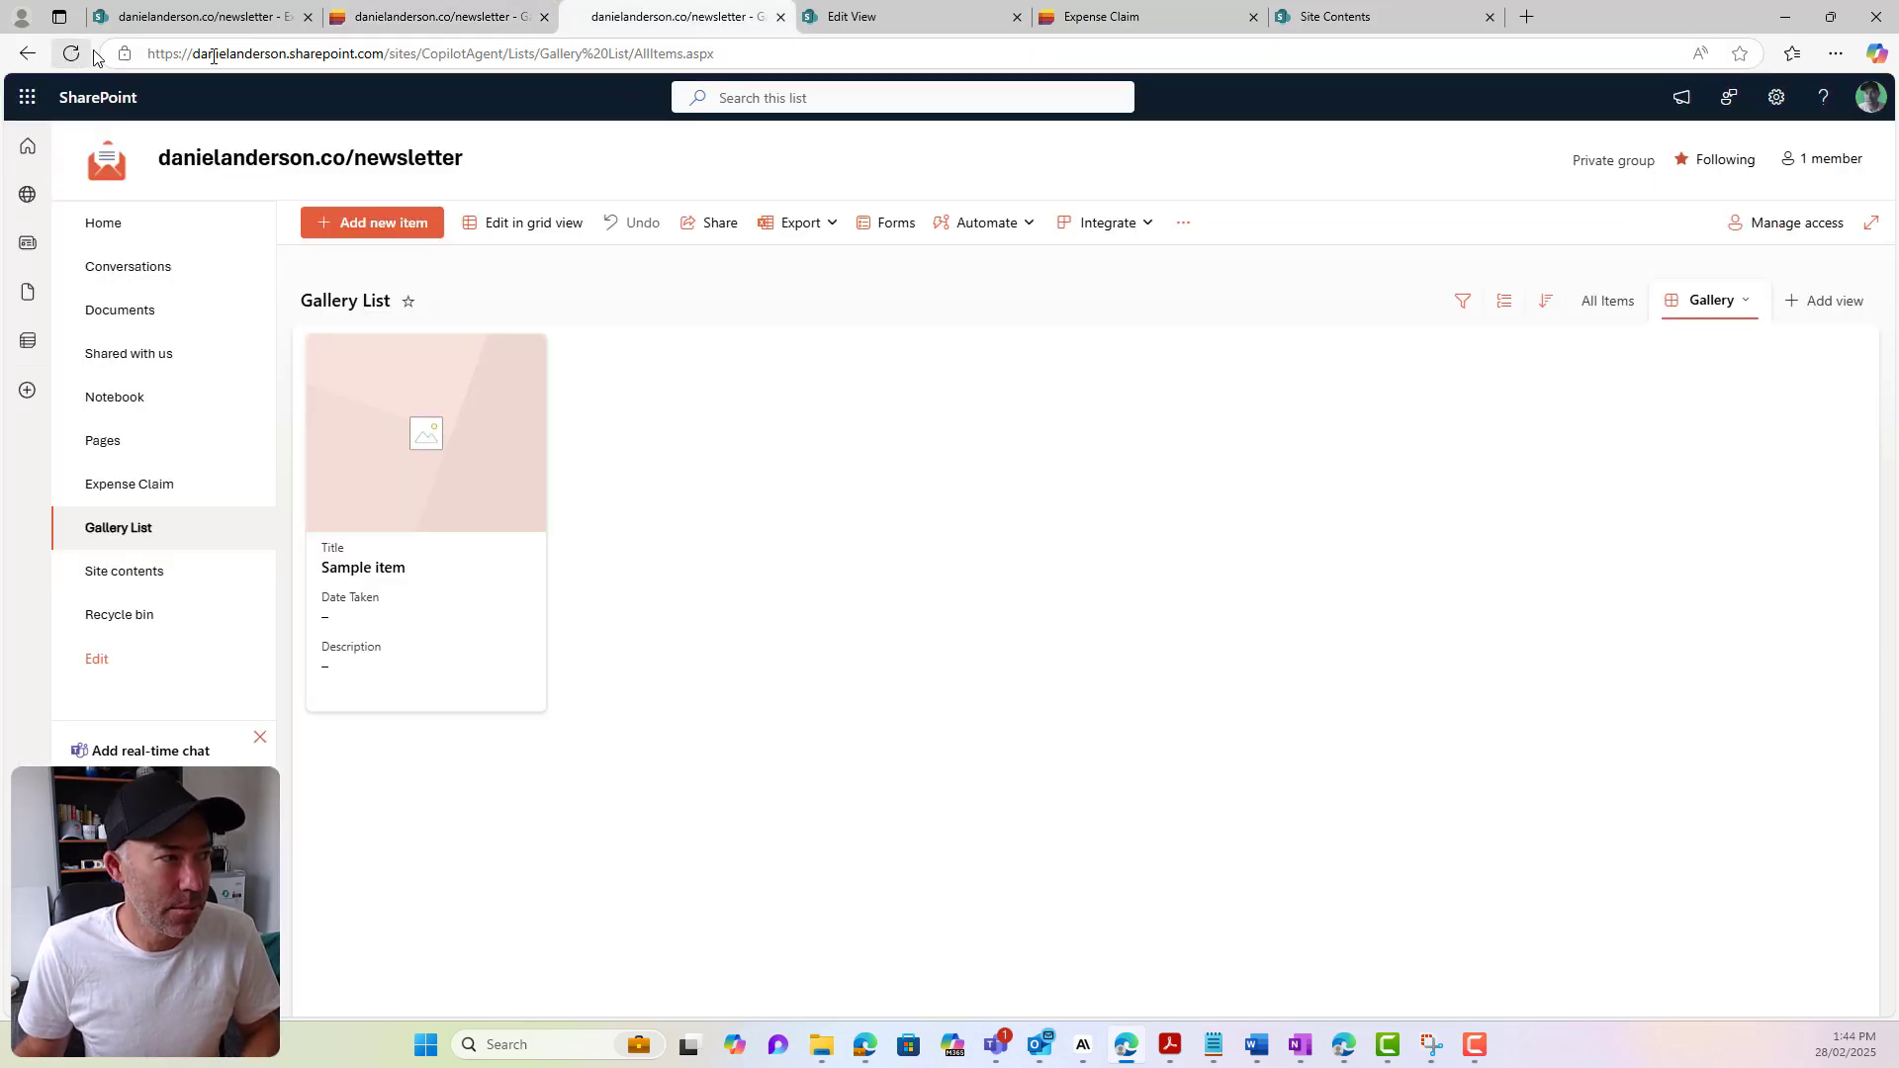
{"action": "left_click", "coordinate": [72, 53]}
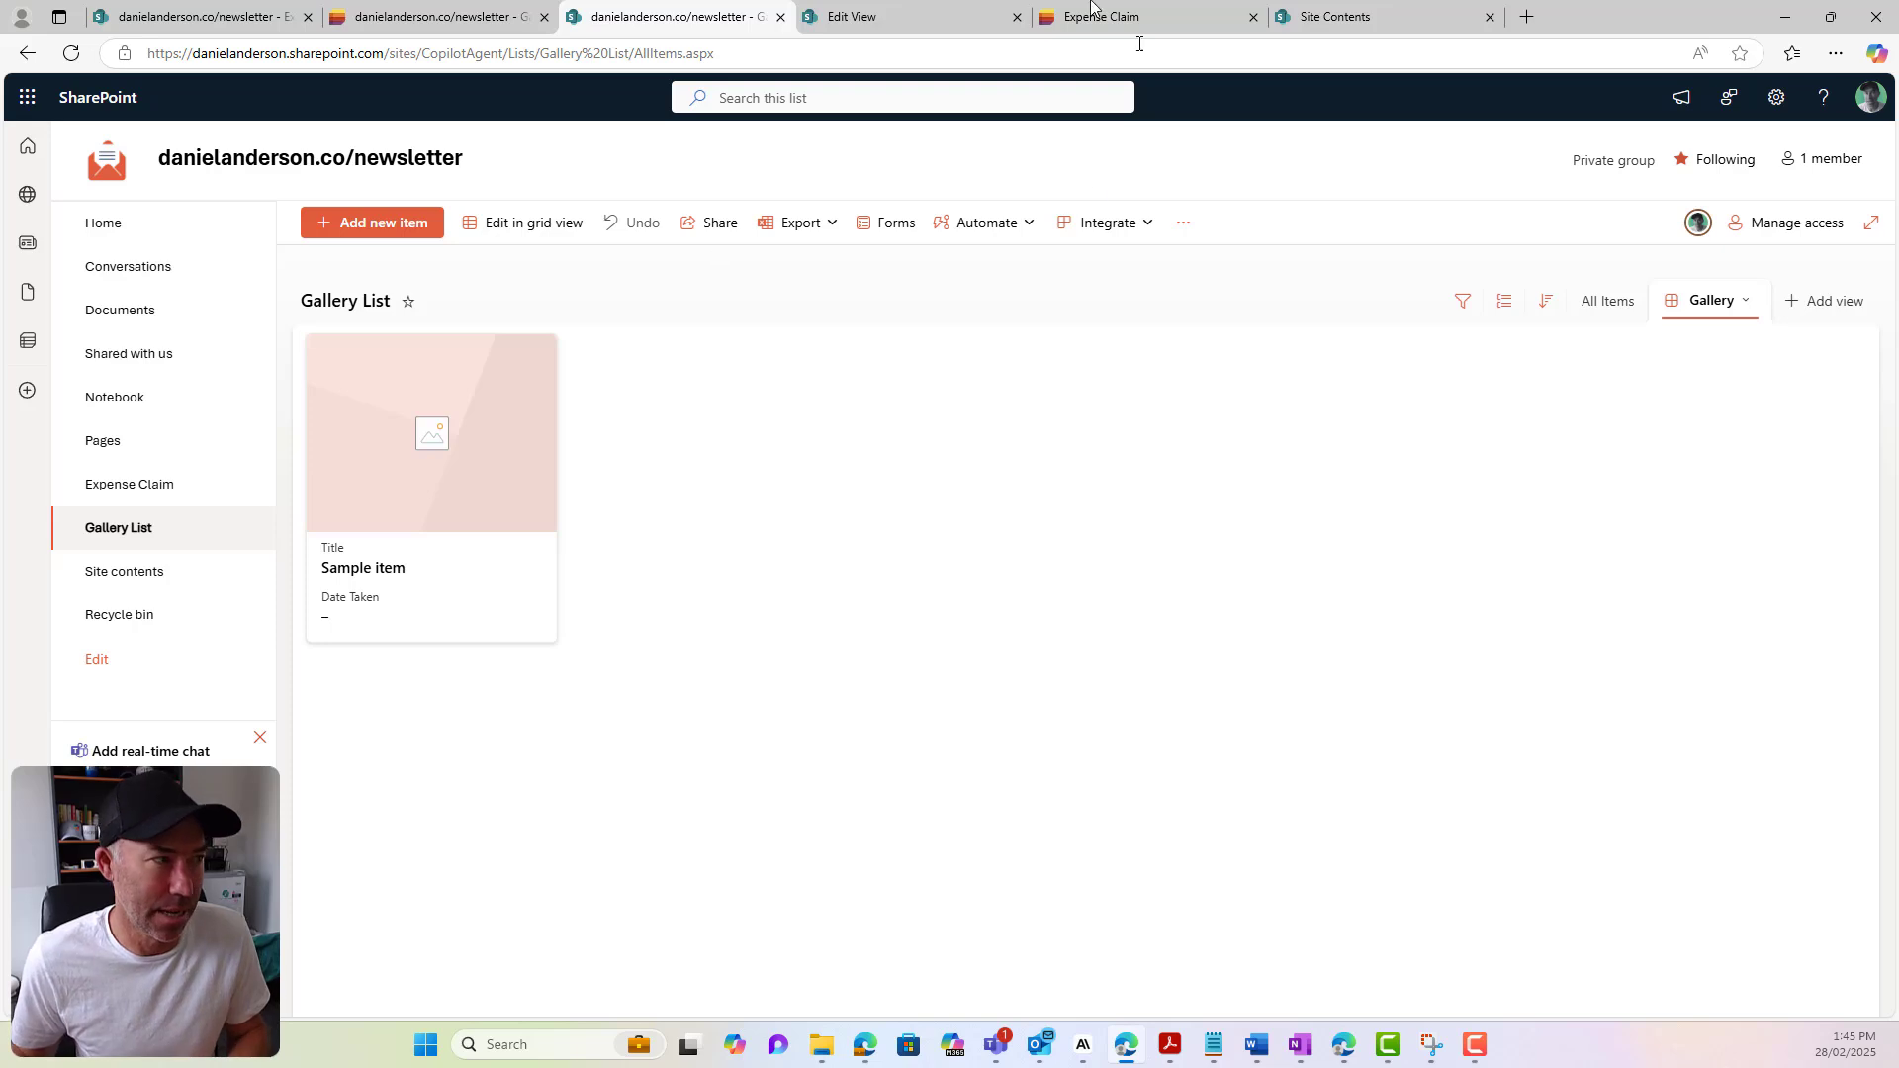
Return to the Microsoft Lists tab and go to the Lists home page
{"action": "left_click", "coordinate": [424, 19]}
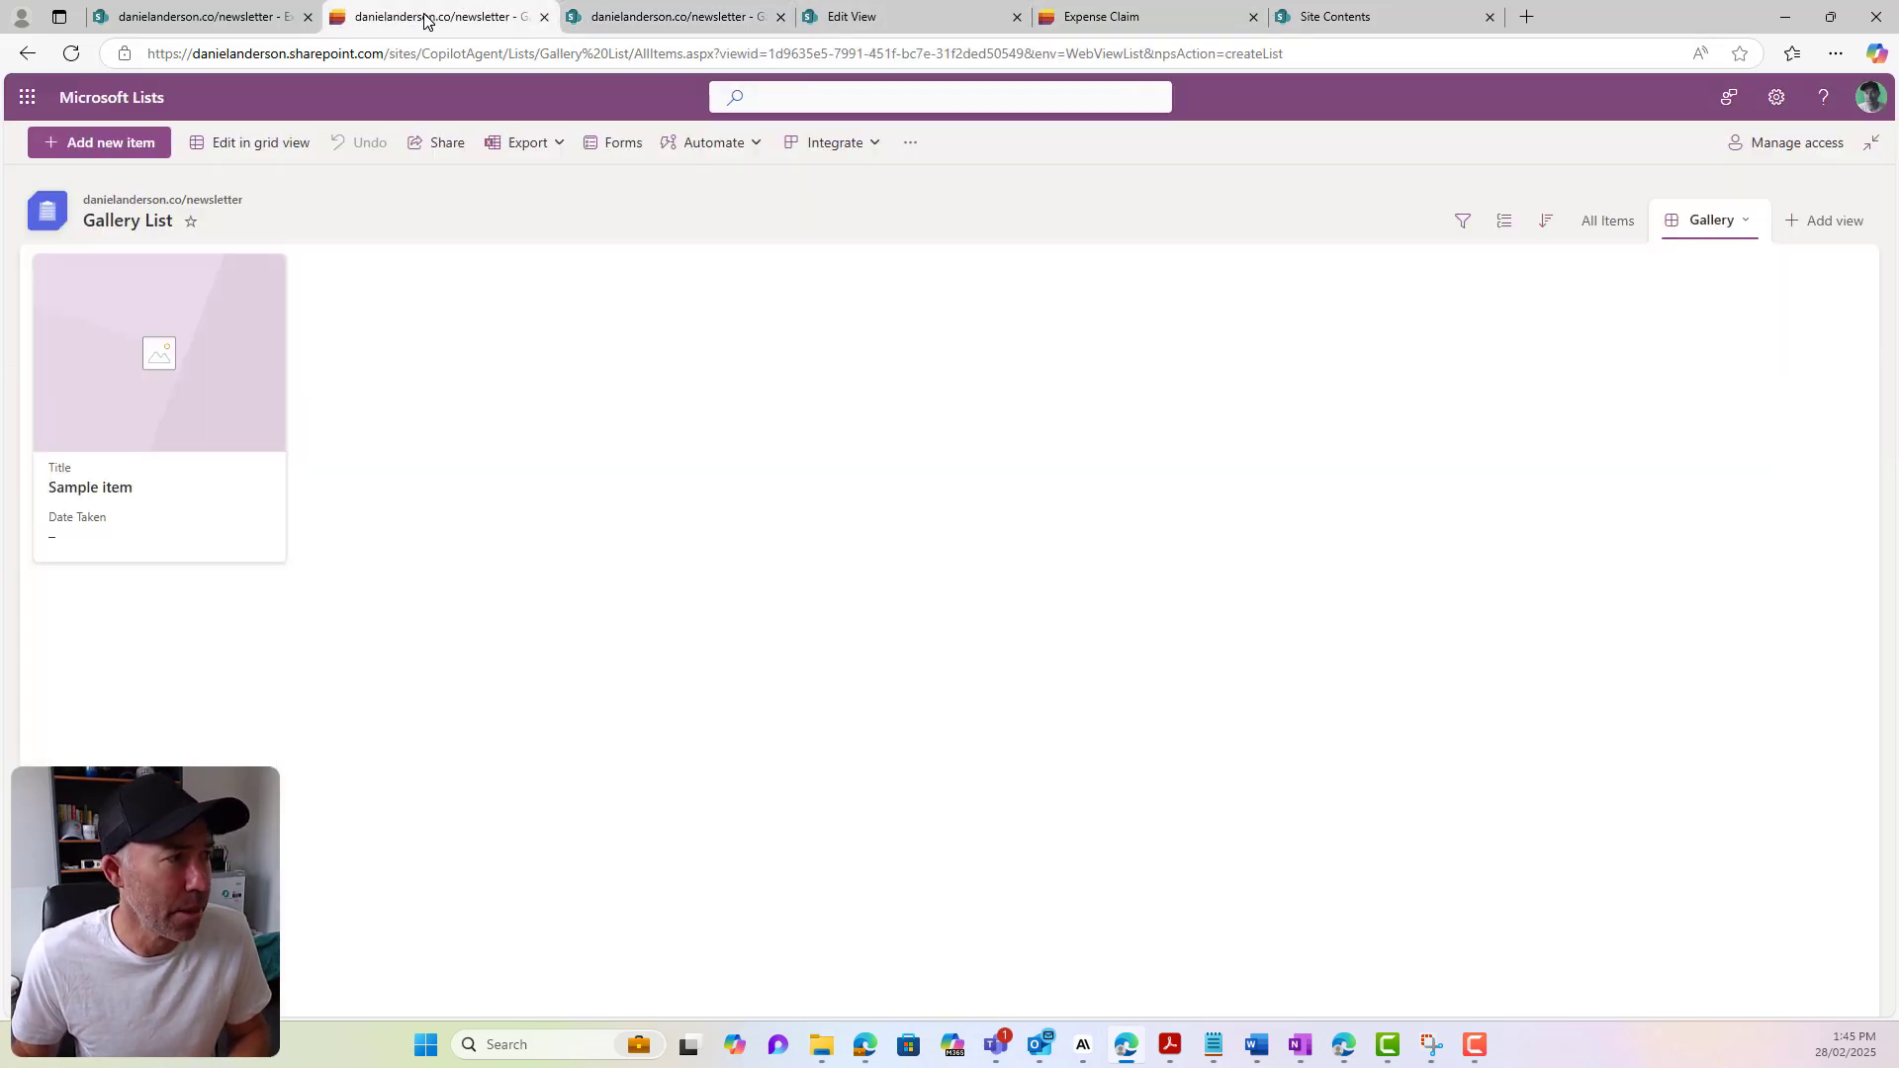
{"action": "left_click", "coordinate": [106, 97]}
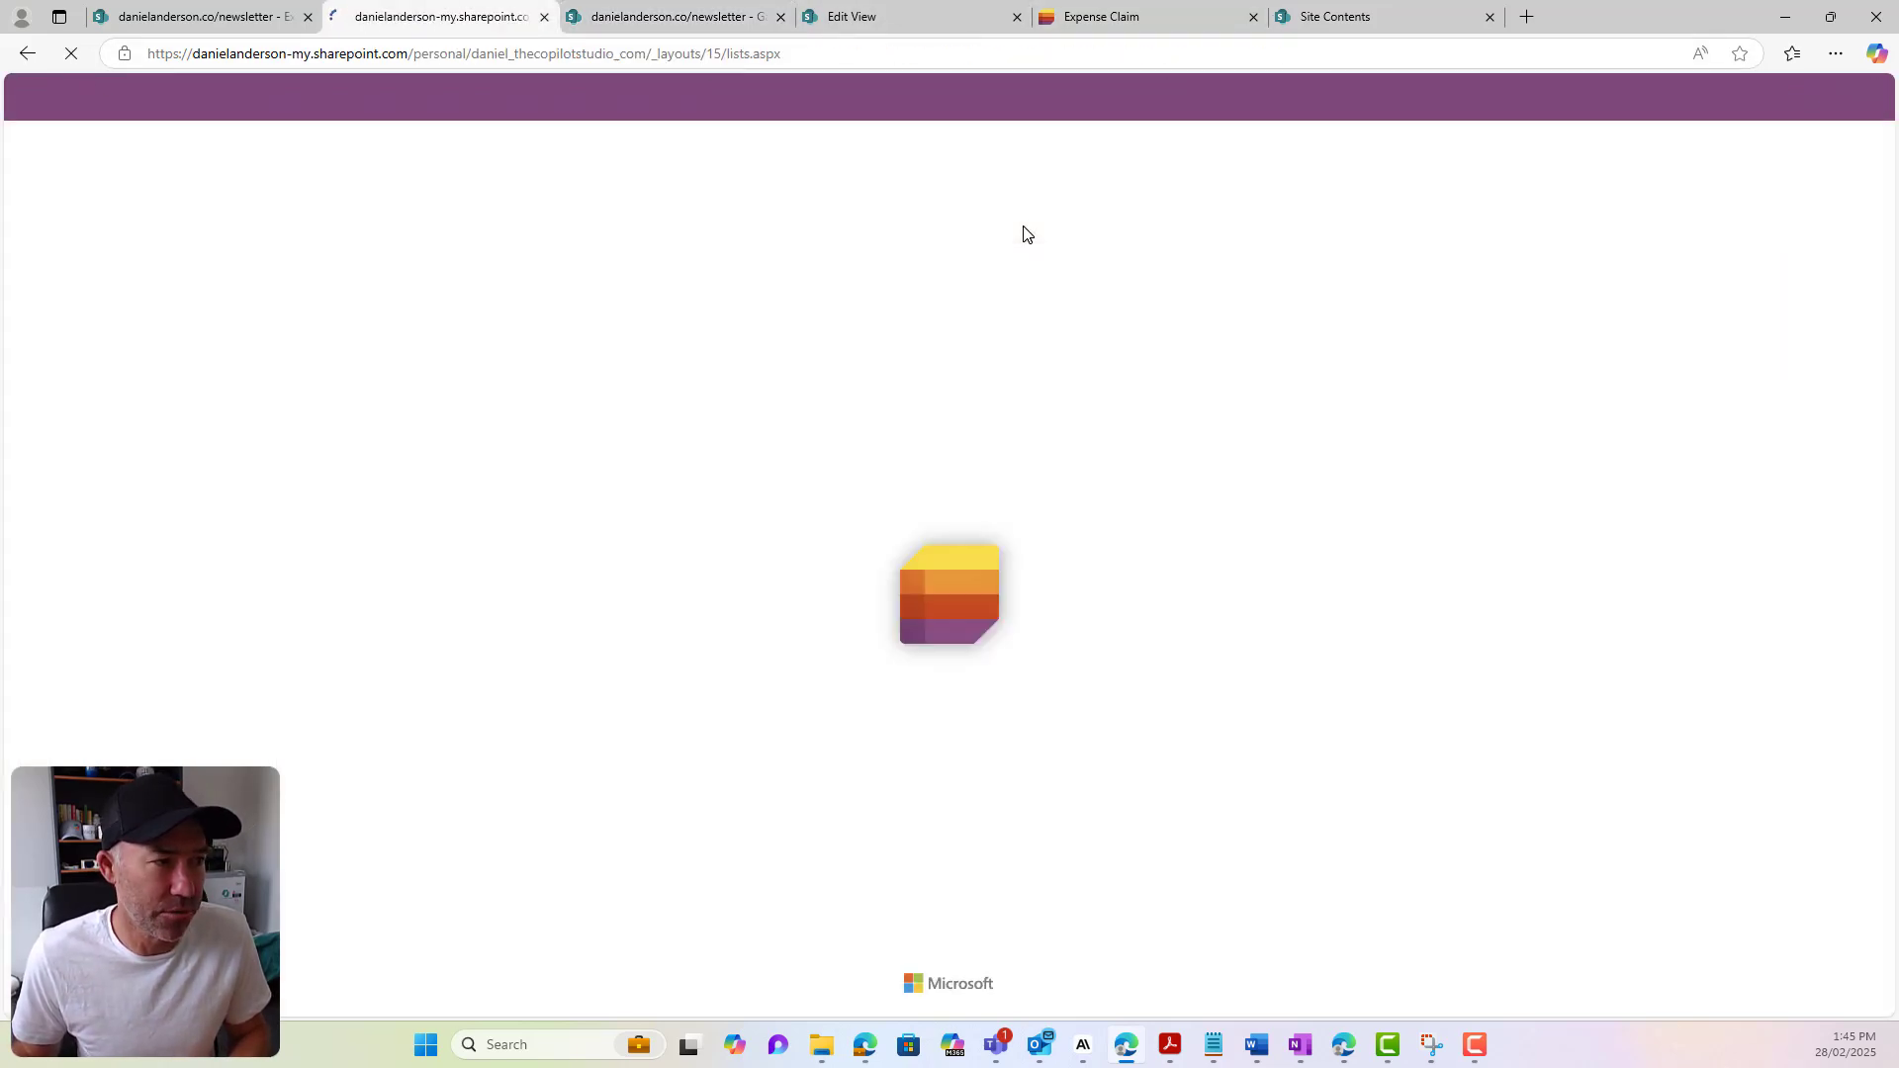
Create a blank calendar list named 'Calendar' in the newsletter site
{"action": "left_click", "coordinate": [450, 168]}
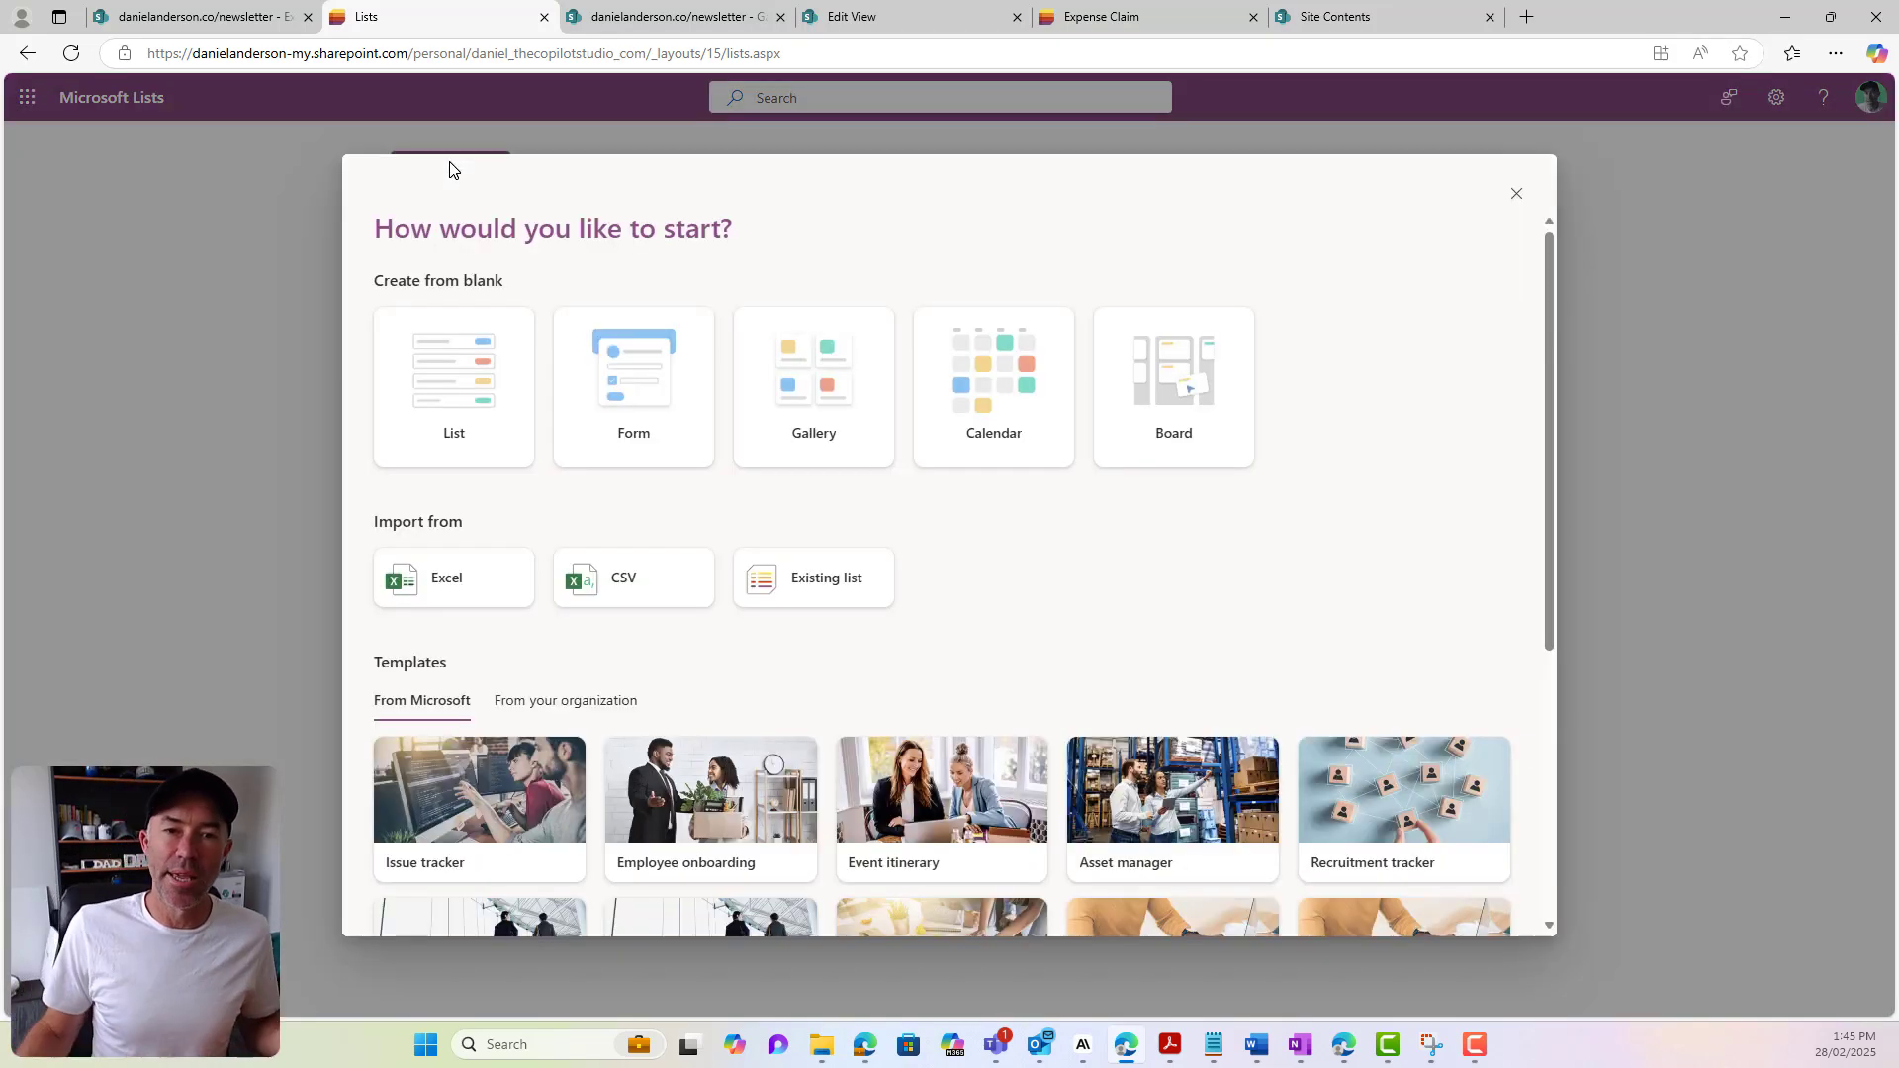
{"action": "left_click", "coordinate": [994, 406]}
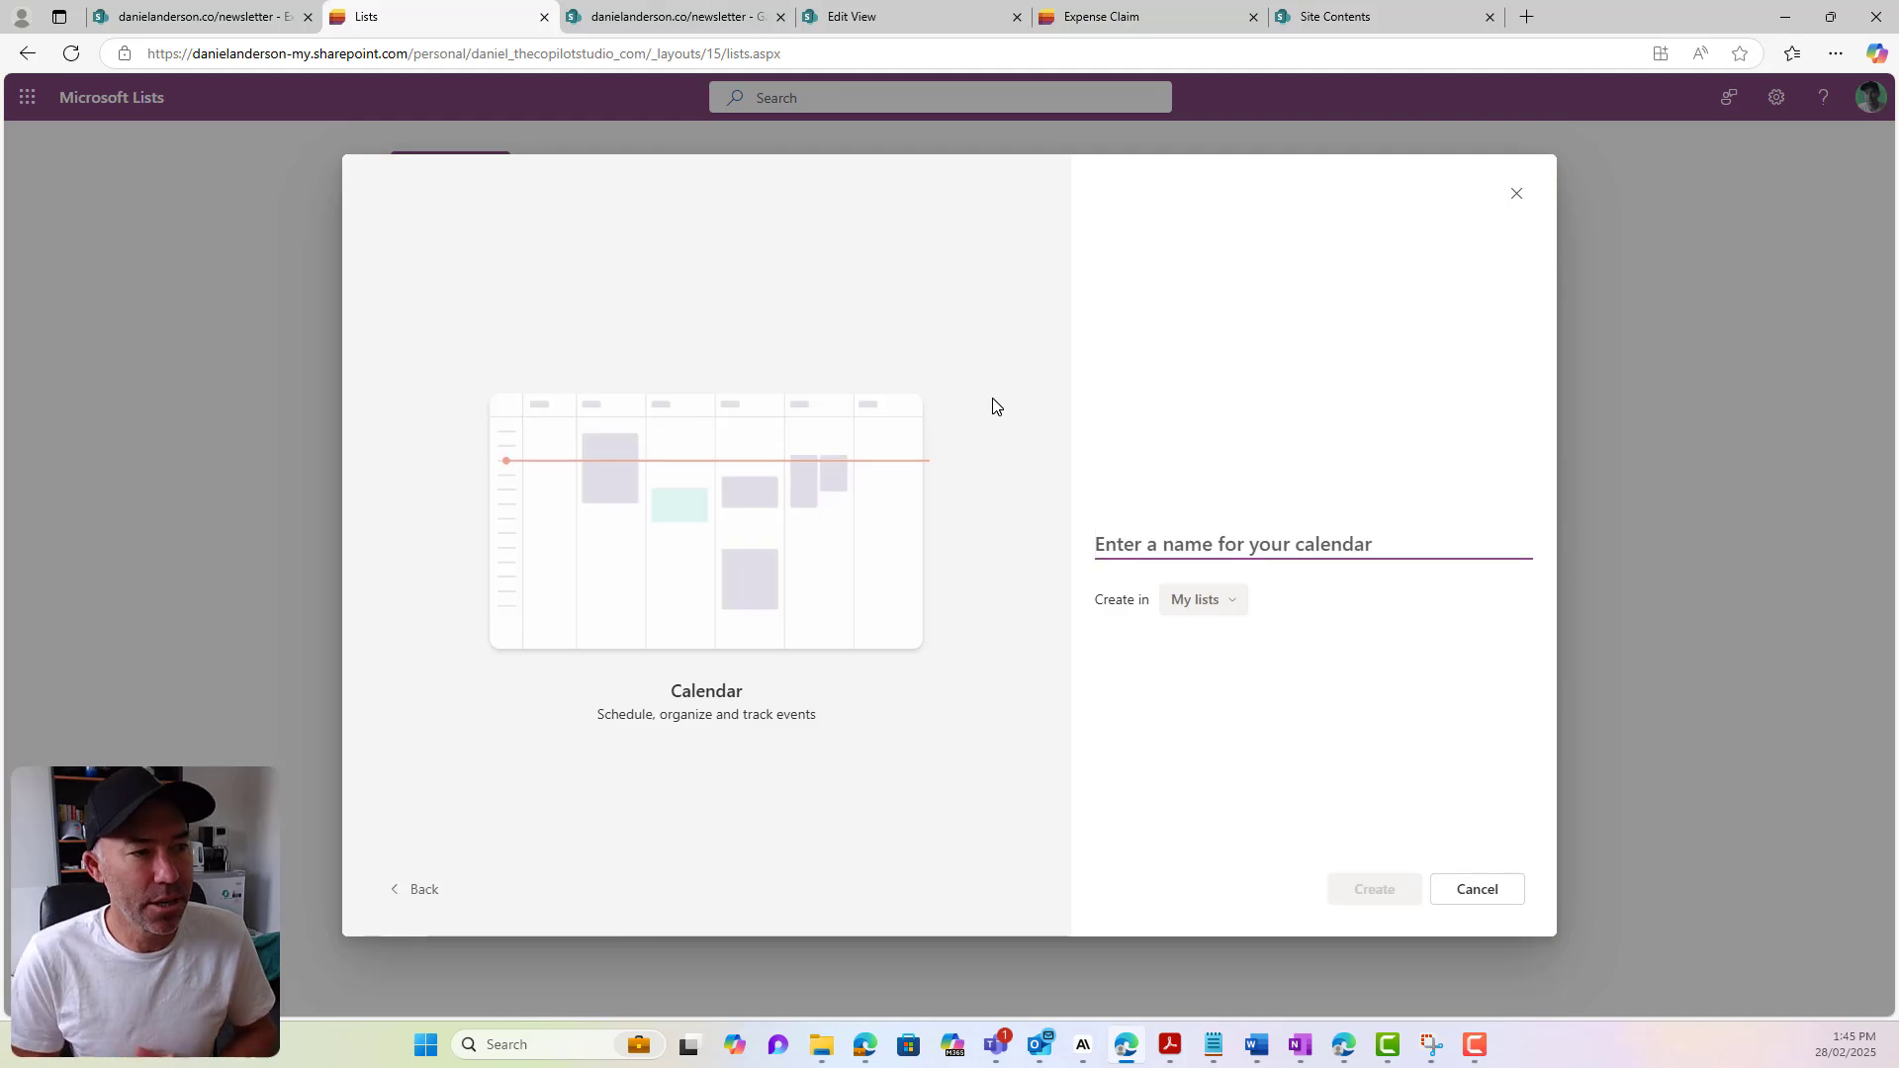
{"action": "type", "text": "Calend"}
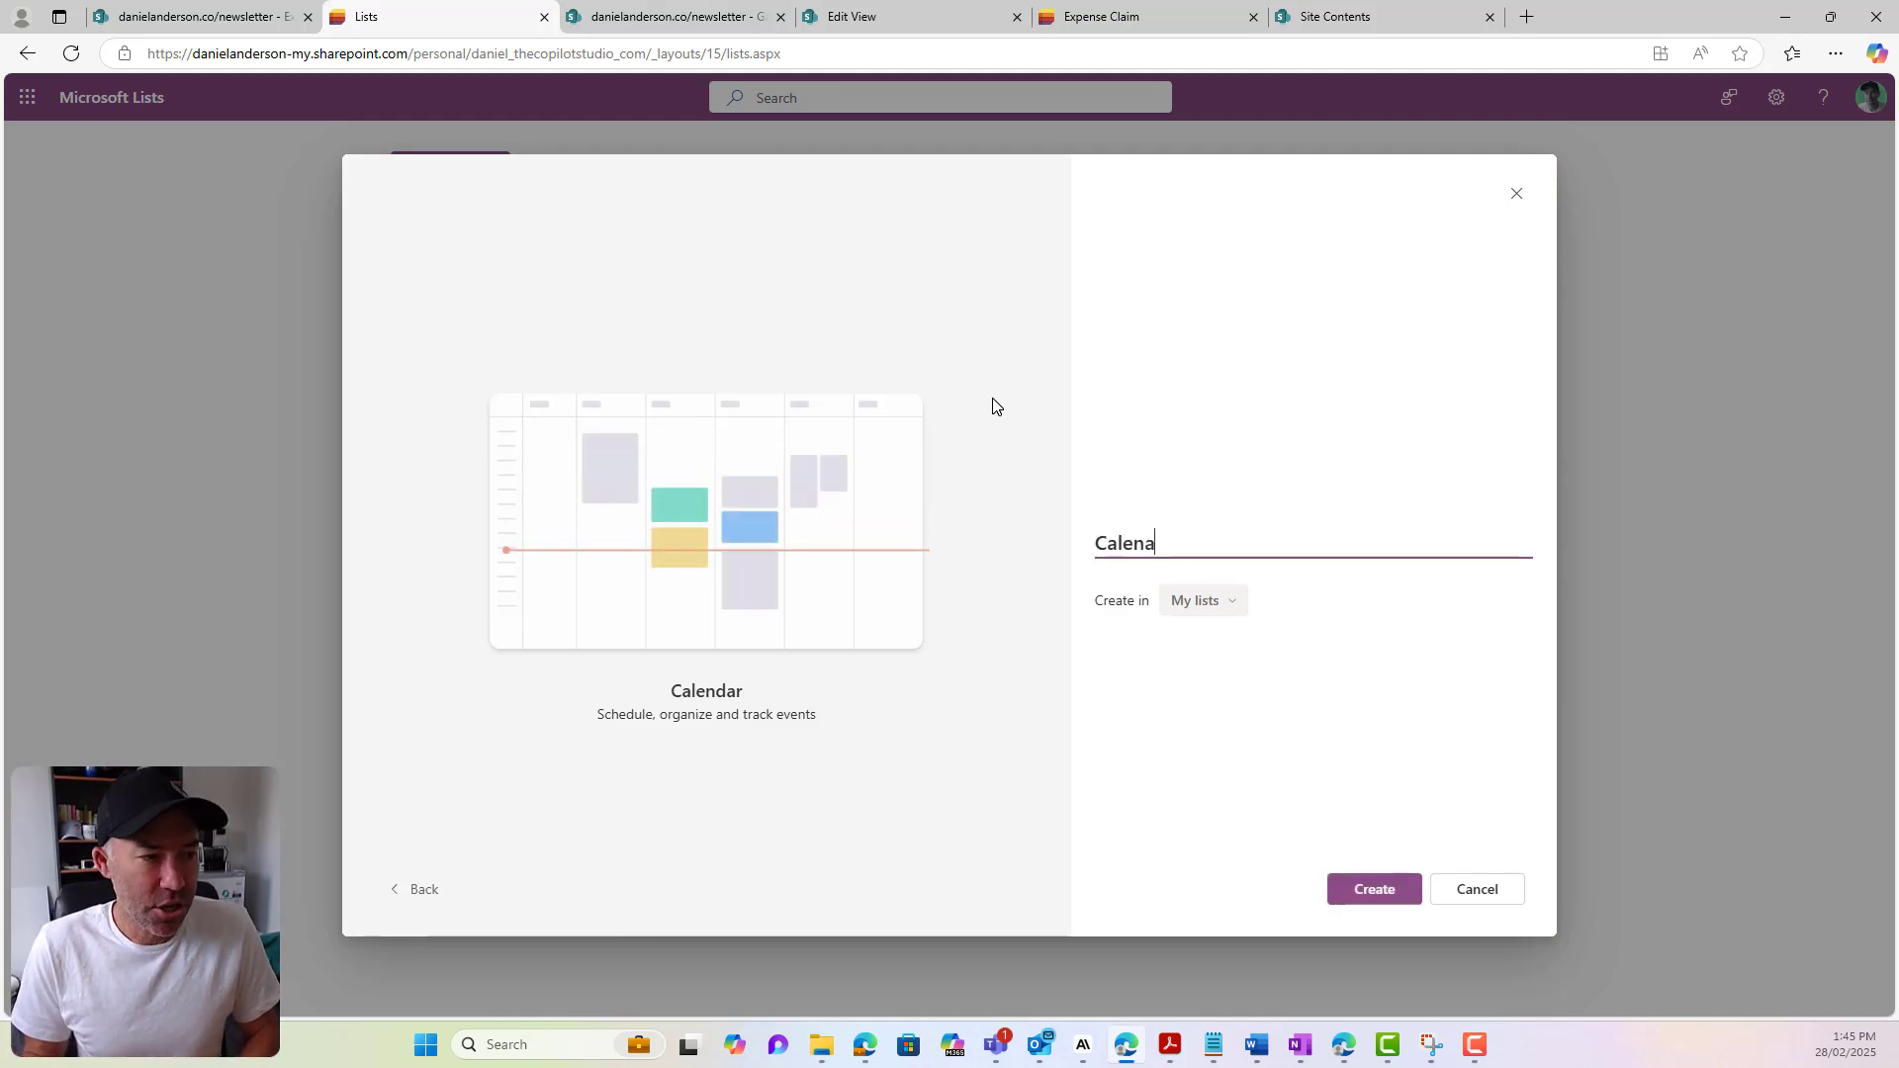
{"action": "type", "text": "ar"}
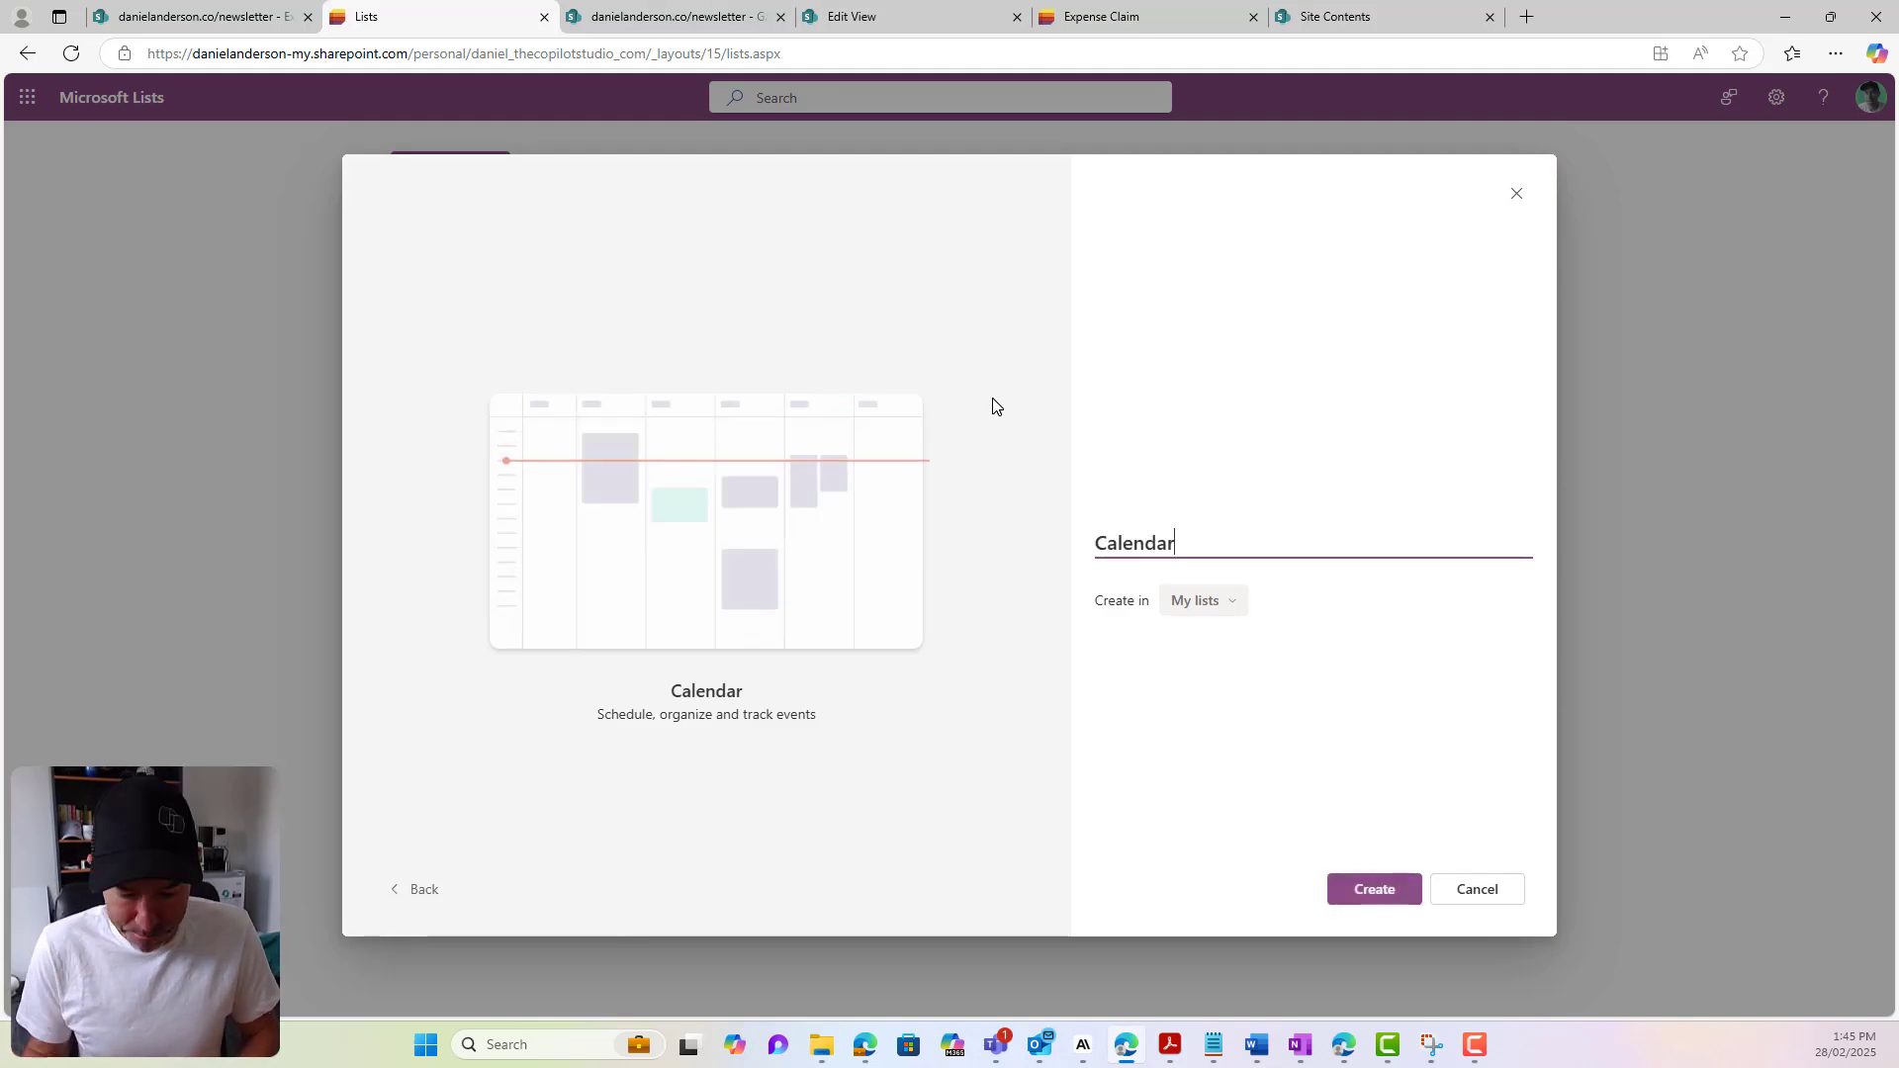
{"action": "left_click", "coordinate": [1197, 601]}
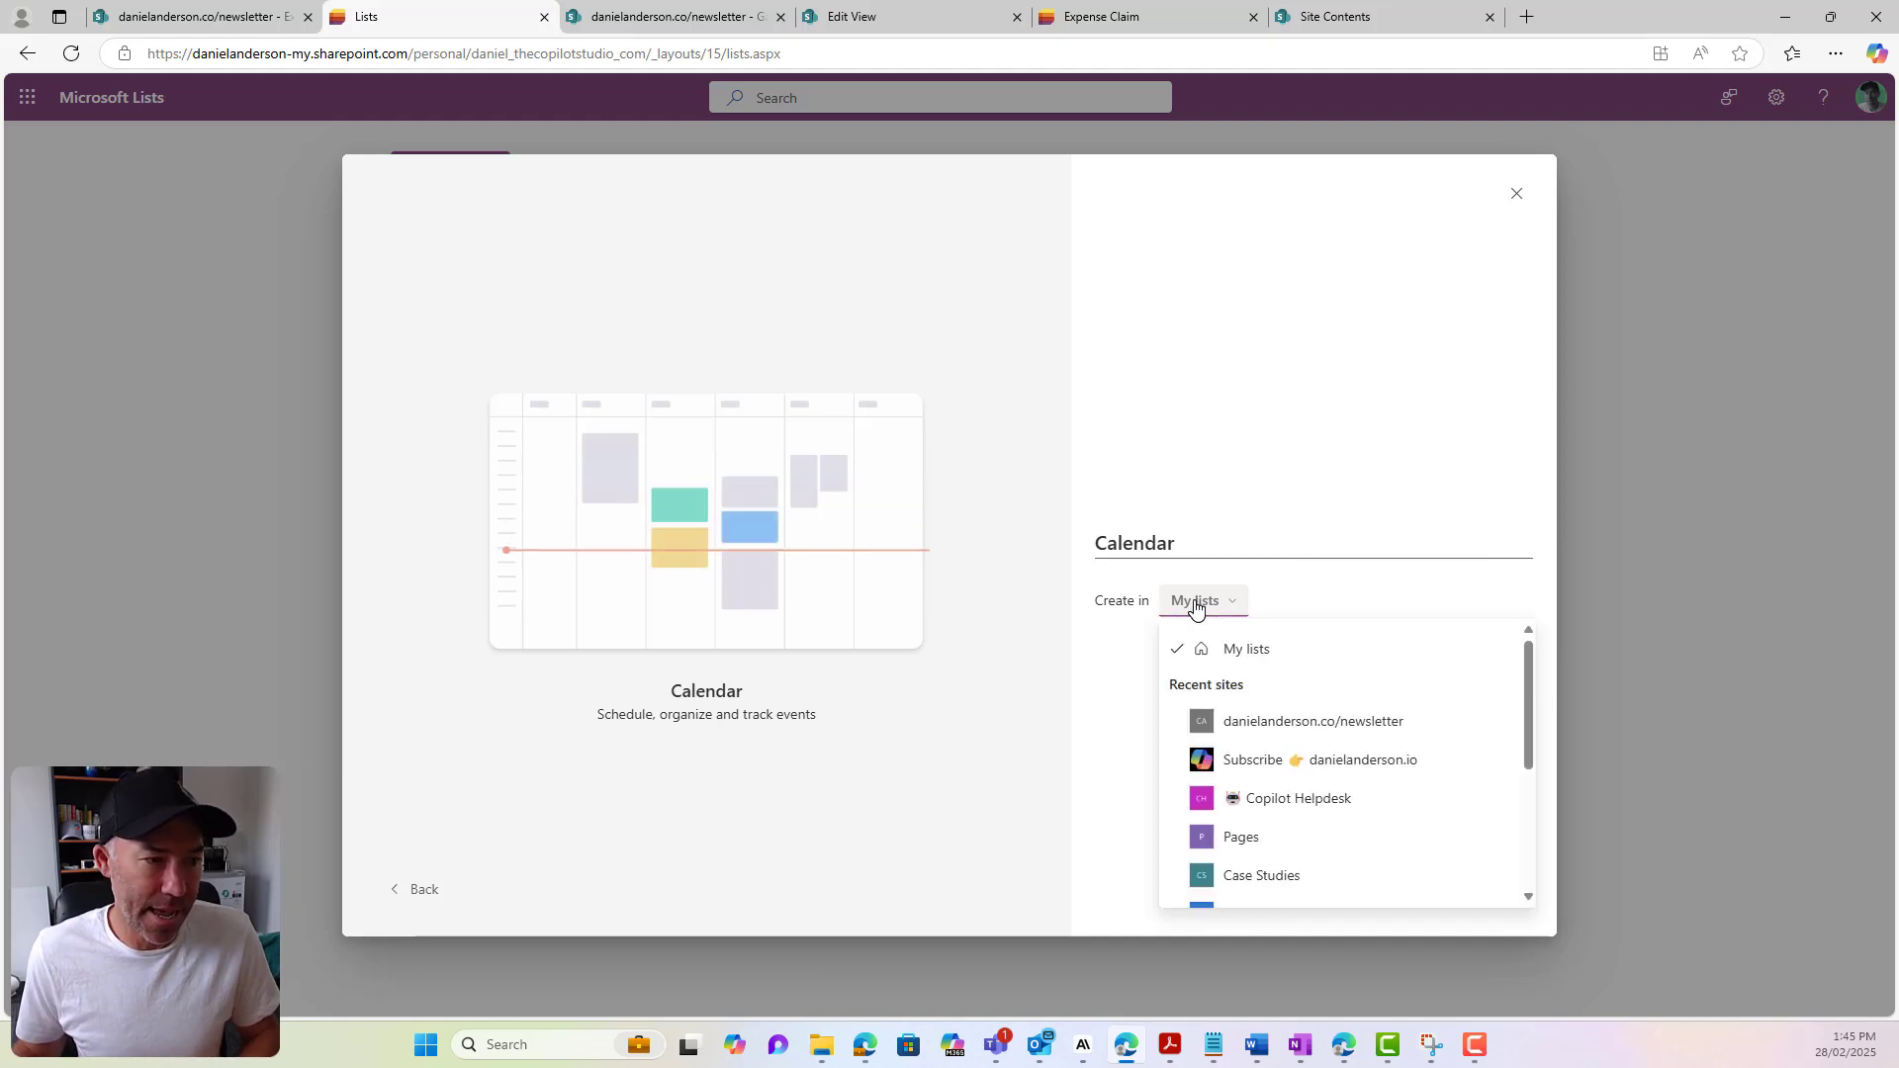
{"action": "left_click", "coordinate": [1268, 725]}
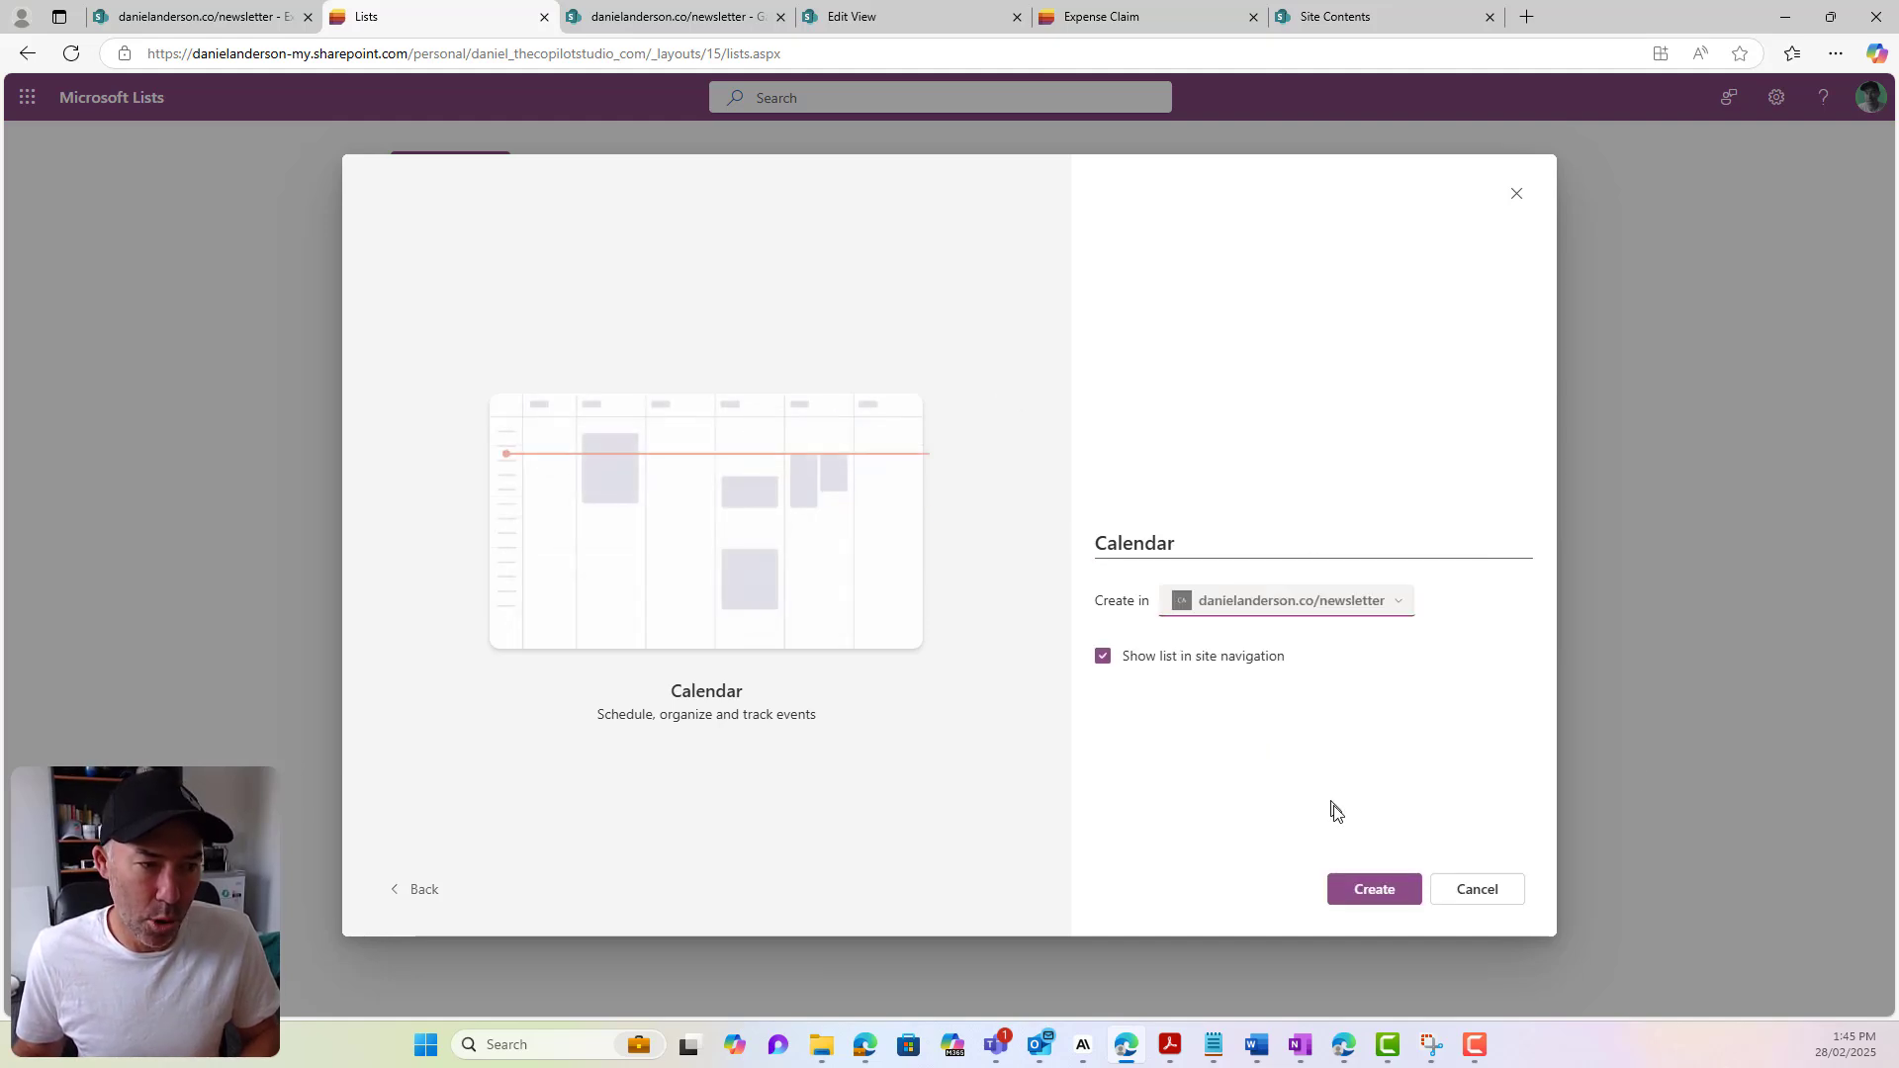
{"action": "left_click", "coordinate": [1382, 893]}
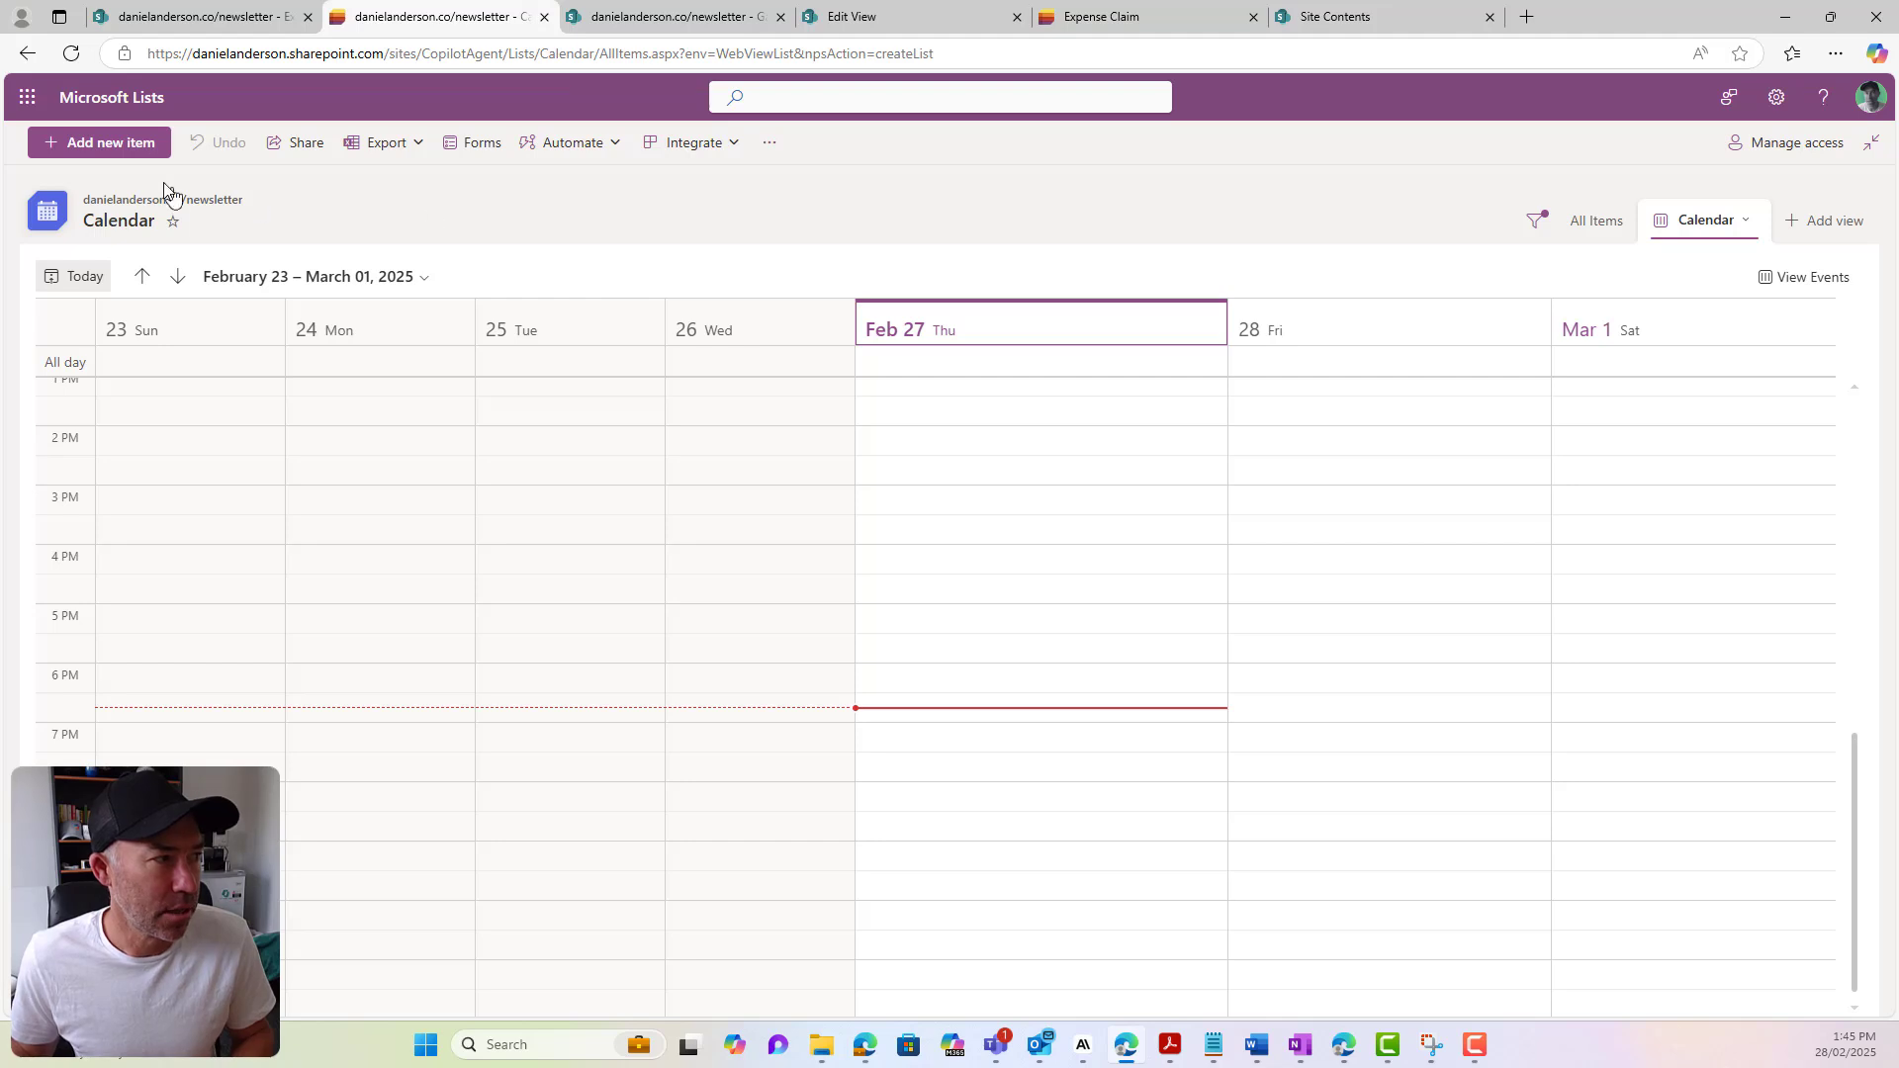
Add Event 1 to the calendar, running from 28 February to 2 March 2025
{"action": "left_click", "coordinate": [117, 146]}
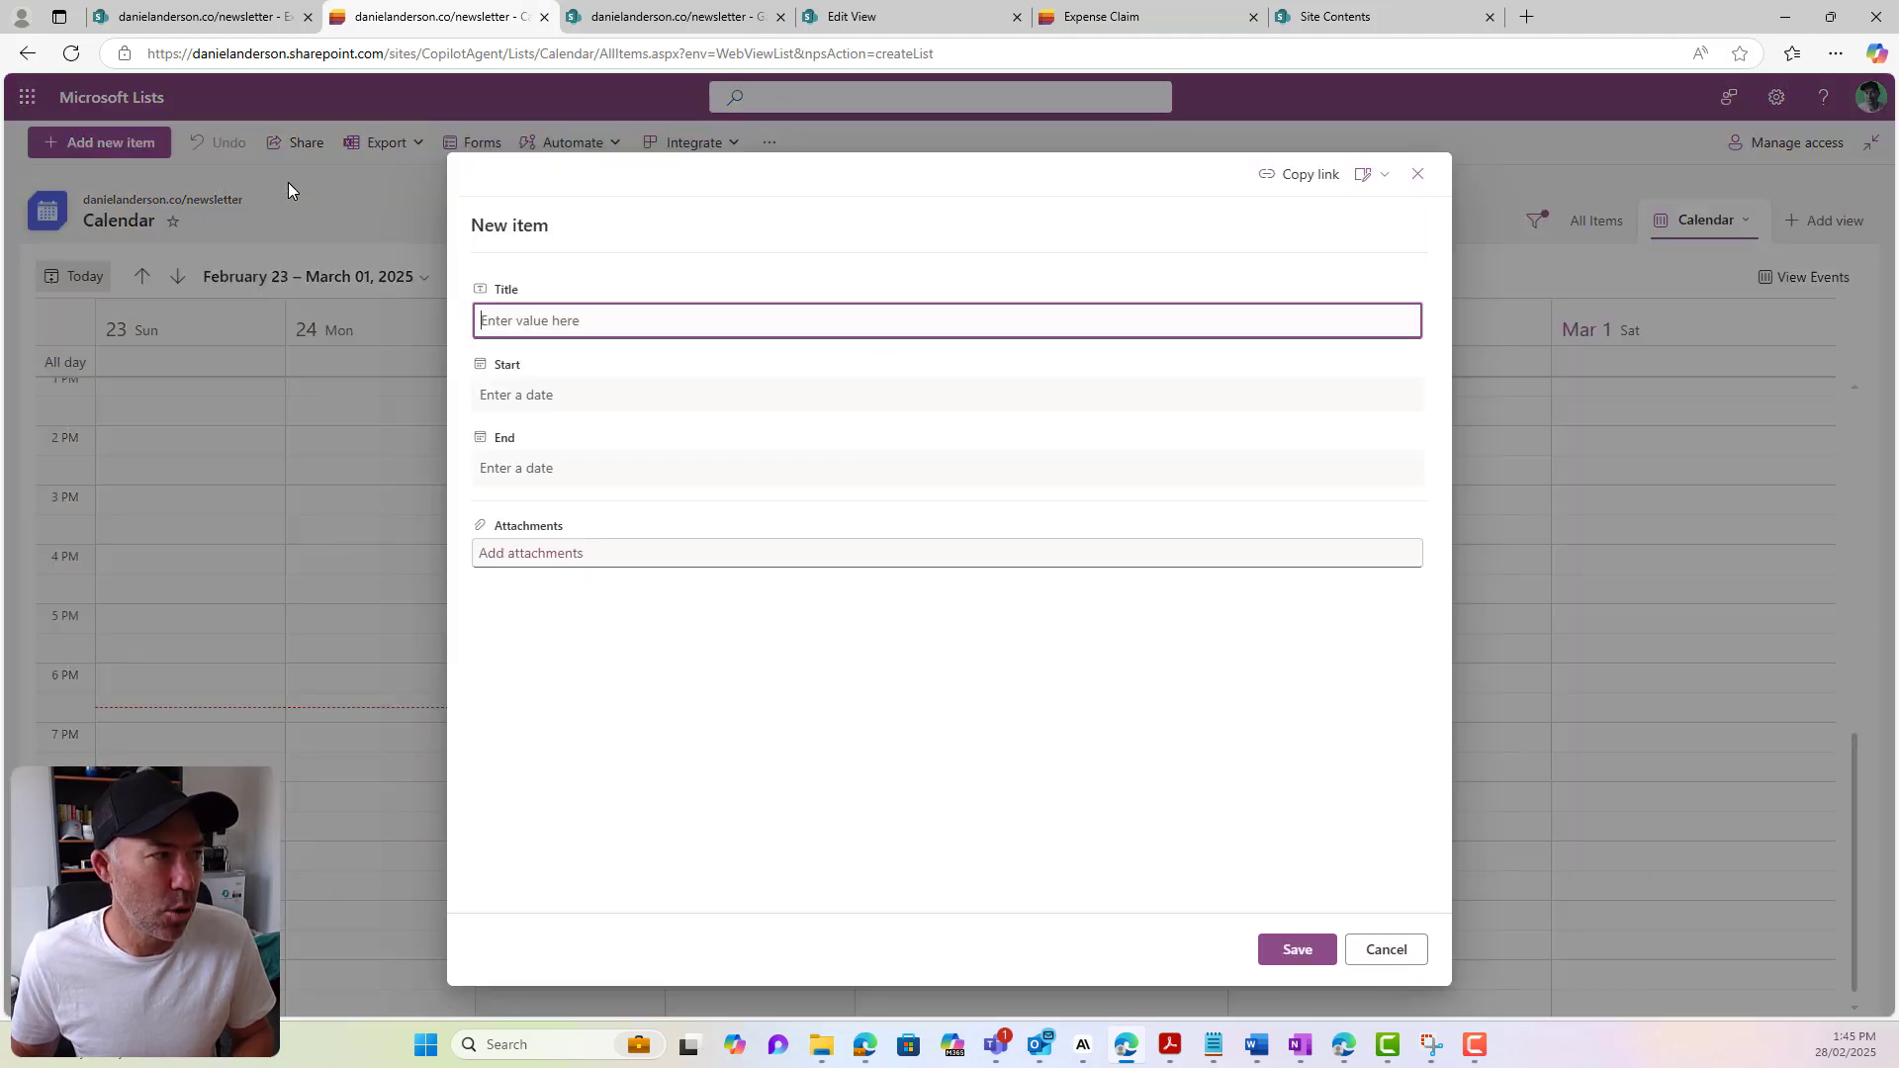
{"action": "left_click", "coordinate": [558, 323]}
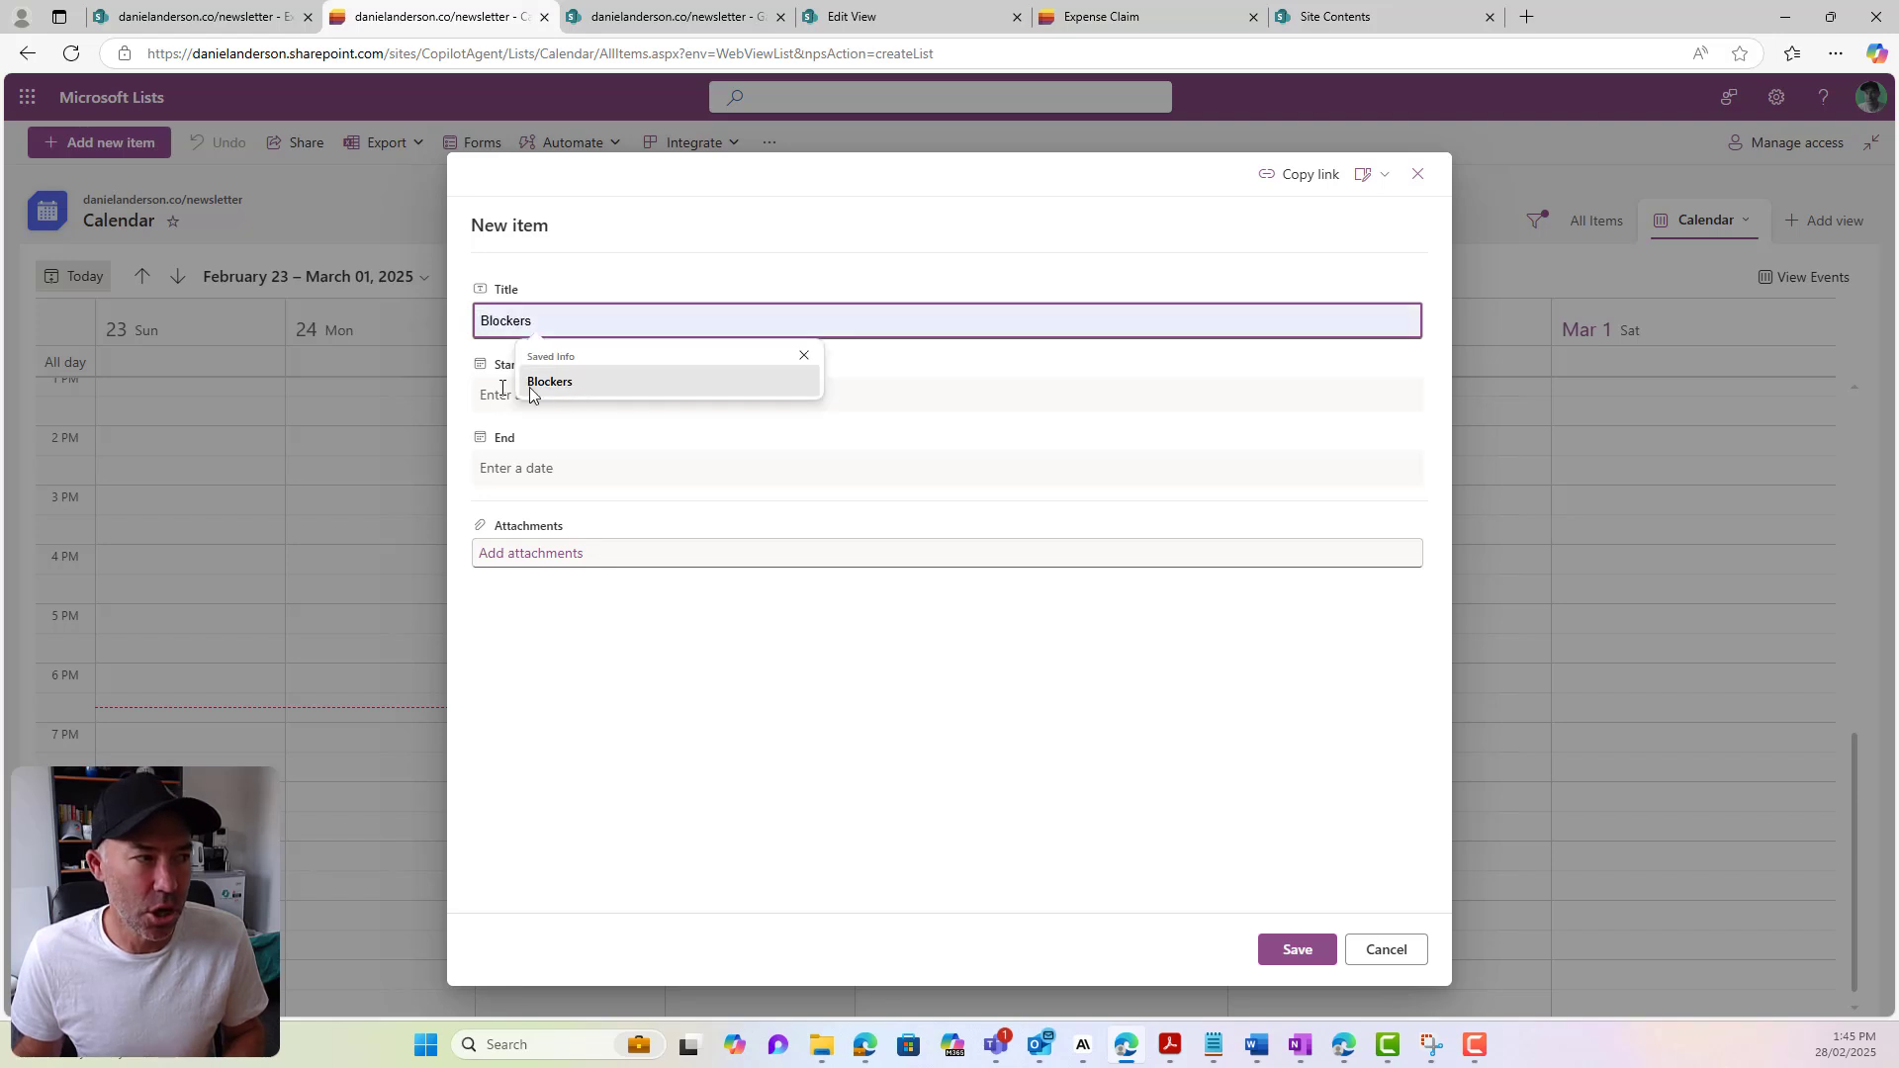
{"action": "left_click", "coordinate": [629, 406]}
{"action": "left_click", "coordinate": [796, 457]}
{"action": "left_click", "coordinate": [566, 321]}
{"action": "type", "text": "Event 1"}
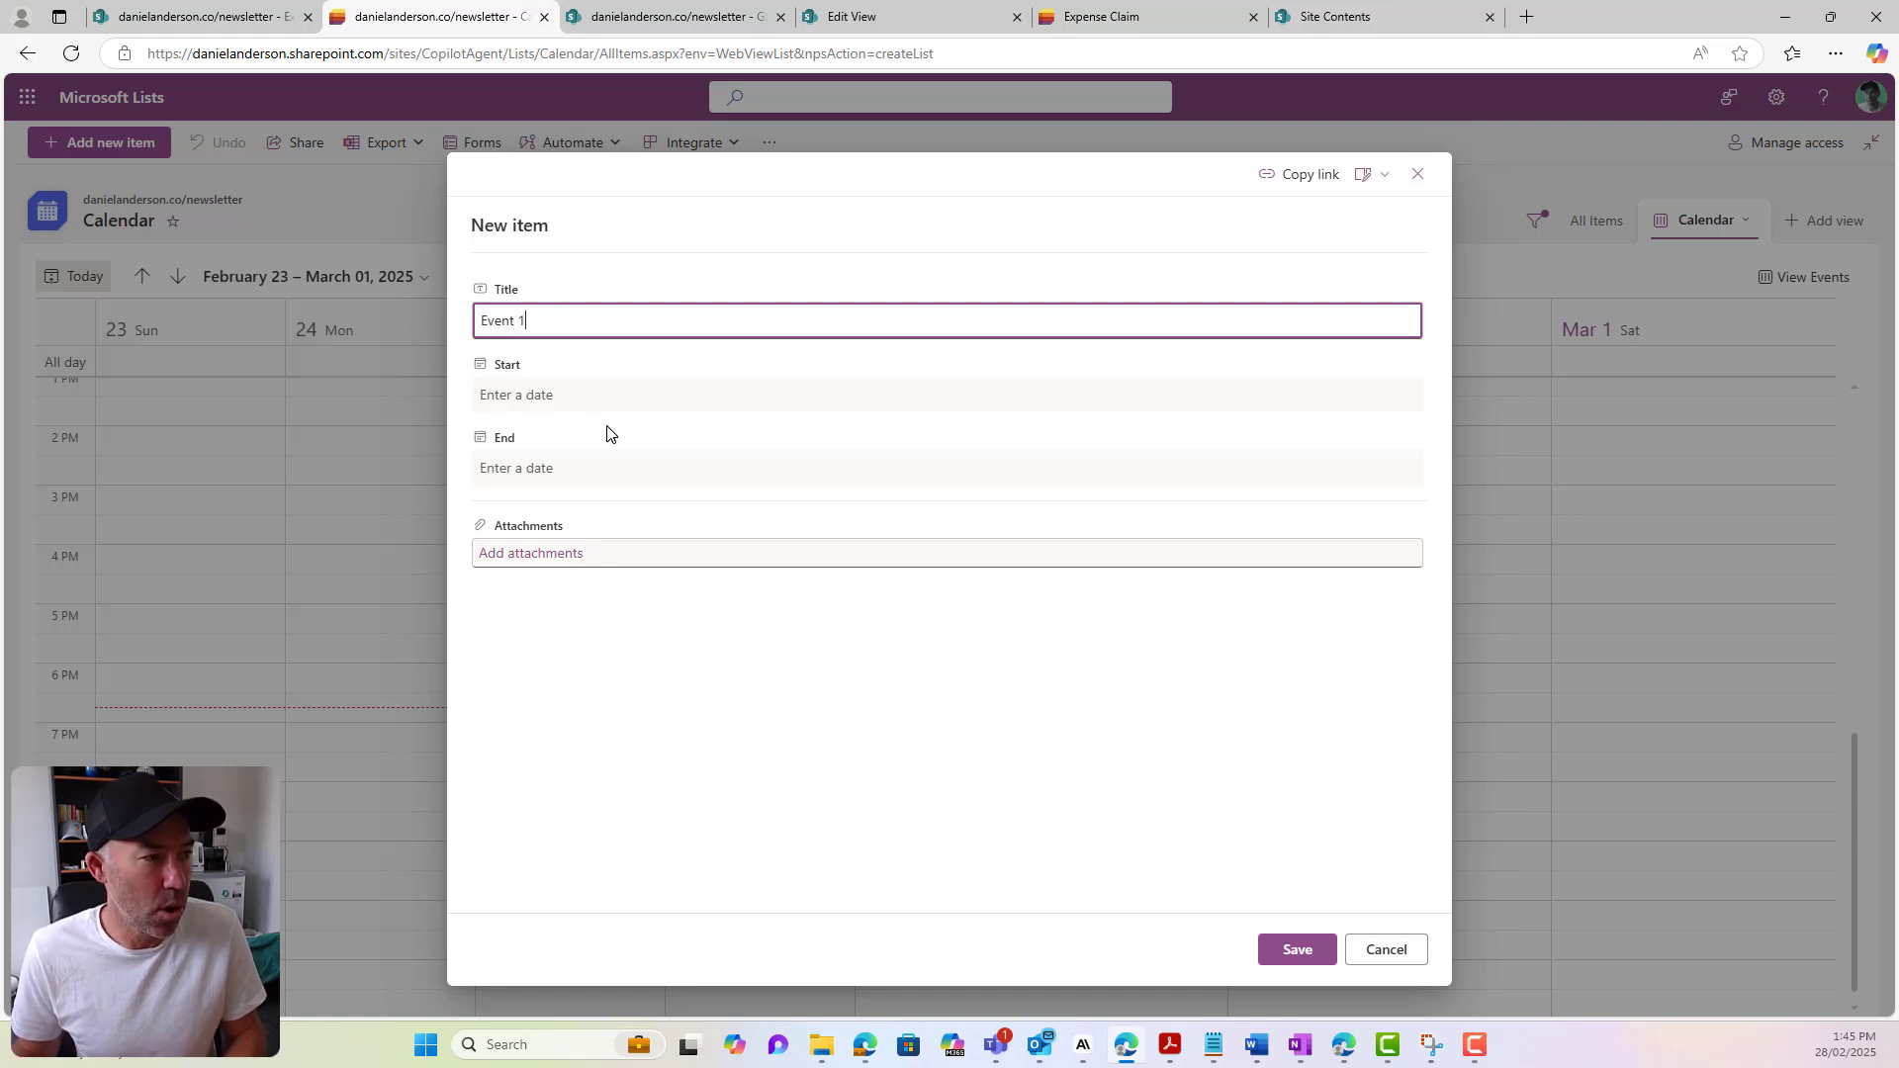
{"action": "left_click", "coordinate": [605, 396]}
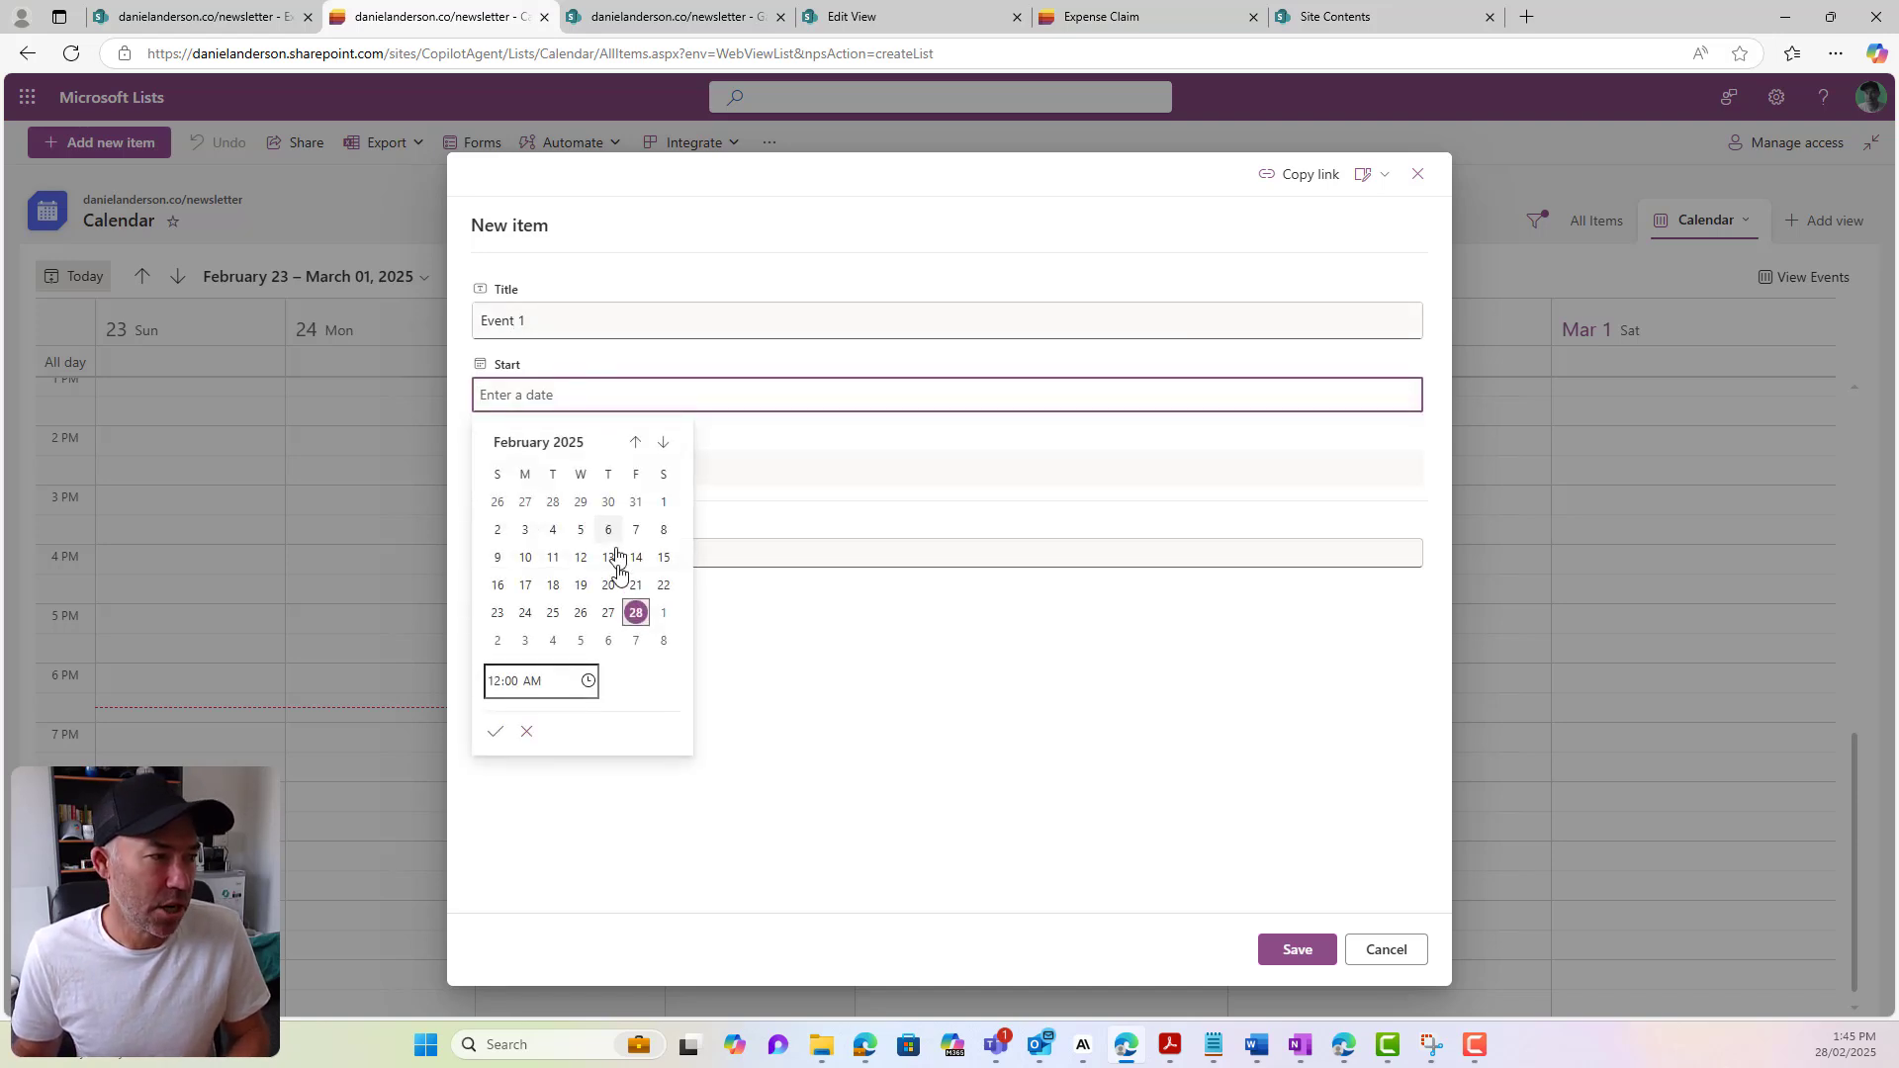
{"action": "left_click", "coordinate": [636, 612]}
{"action": "left_click", "coordinate": [809, 469]}
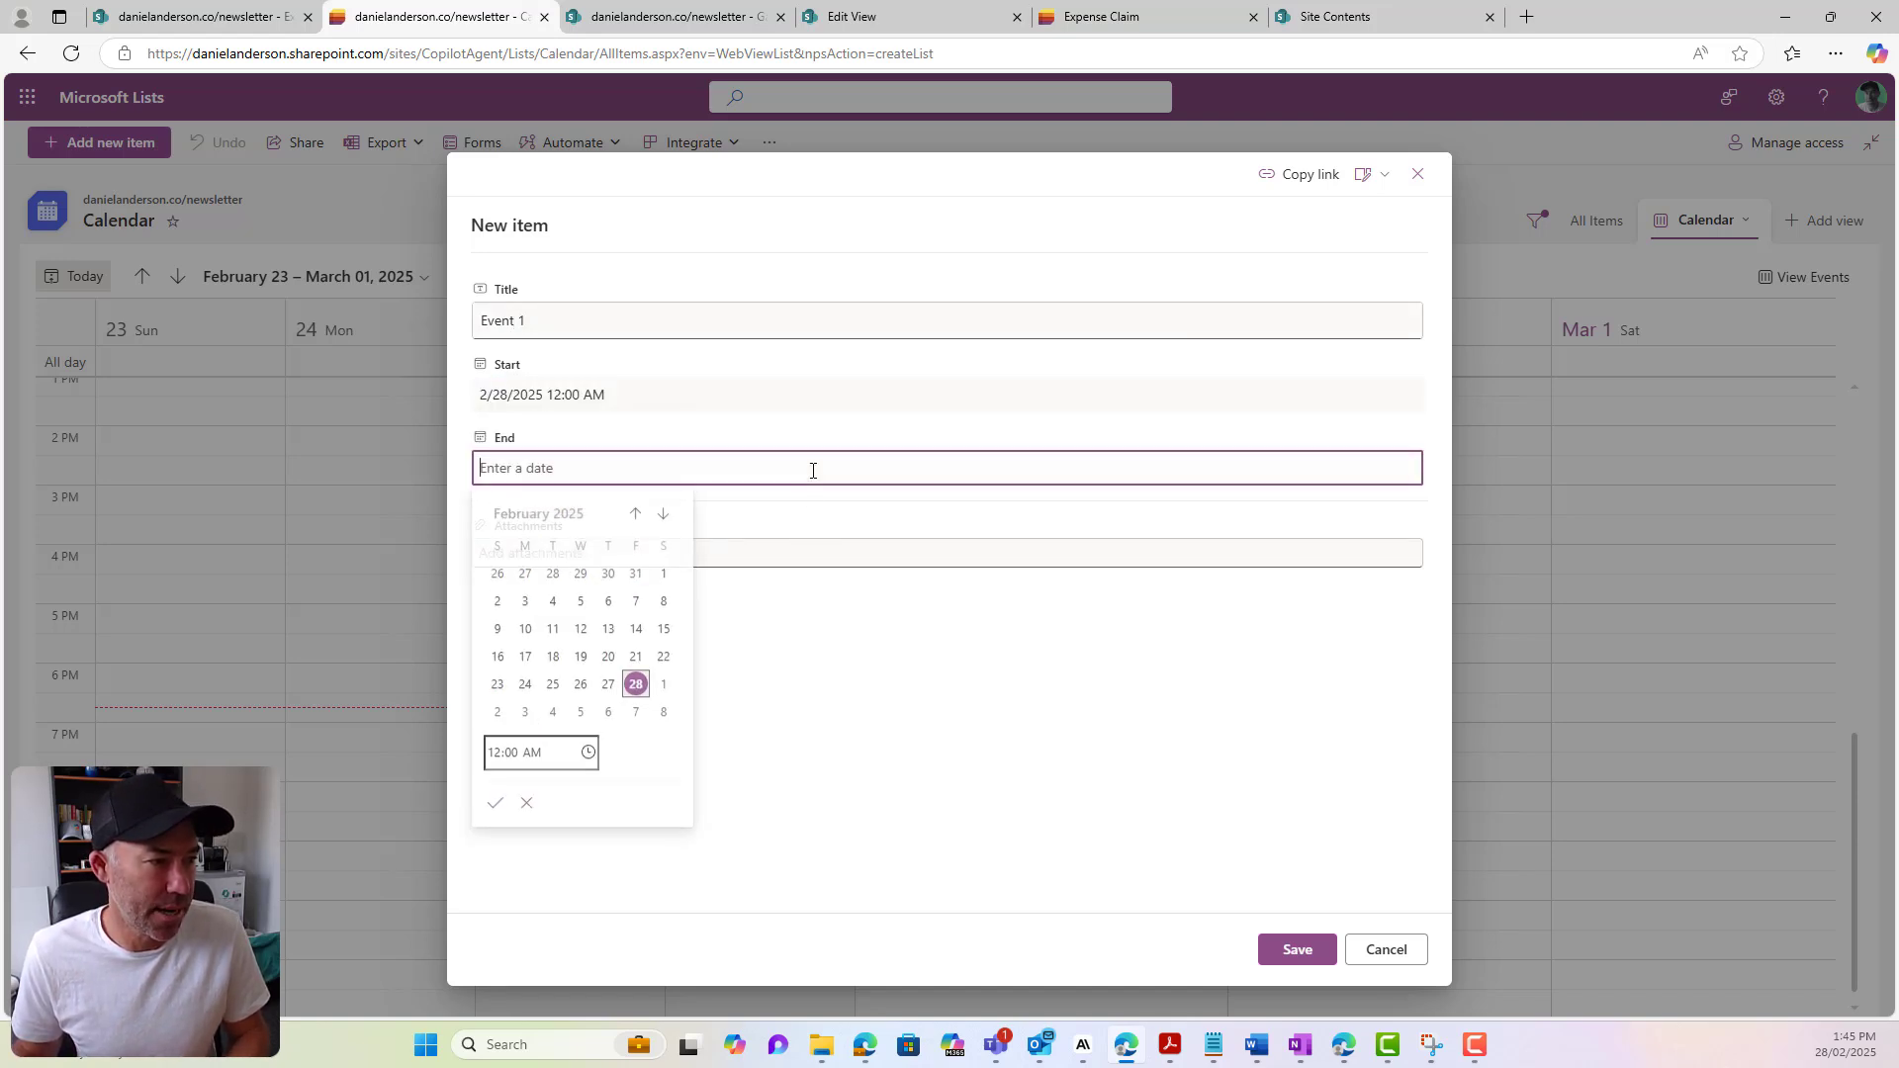
{"action": "left_click", "coordinate": [498, 713]}
{"action": "left_click", "coordinate": [853, 658]}
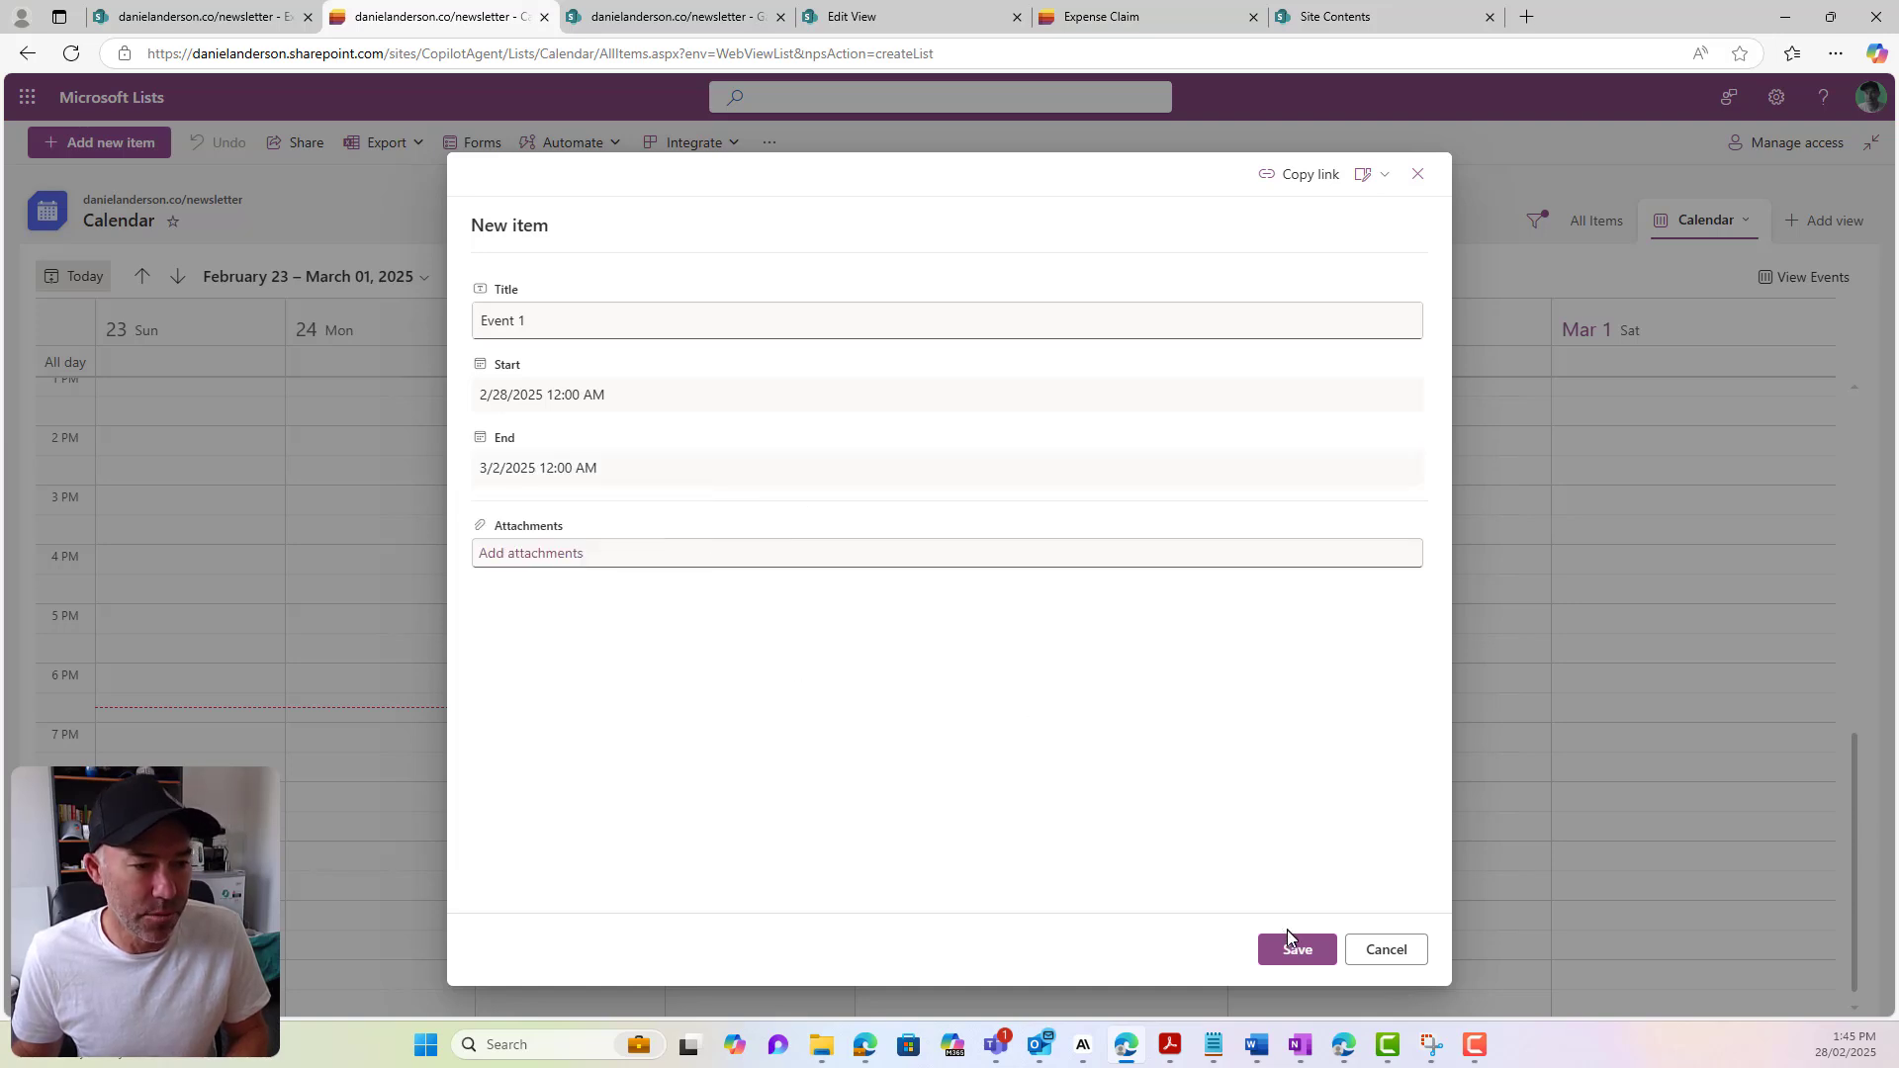
{"action": "left_click", "coordinate": [1296, 953]}
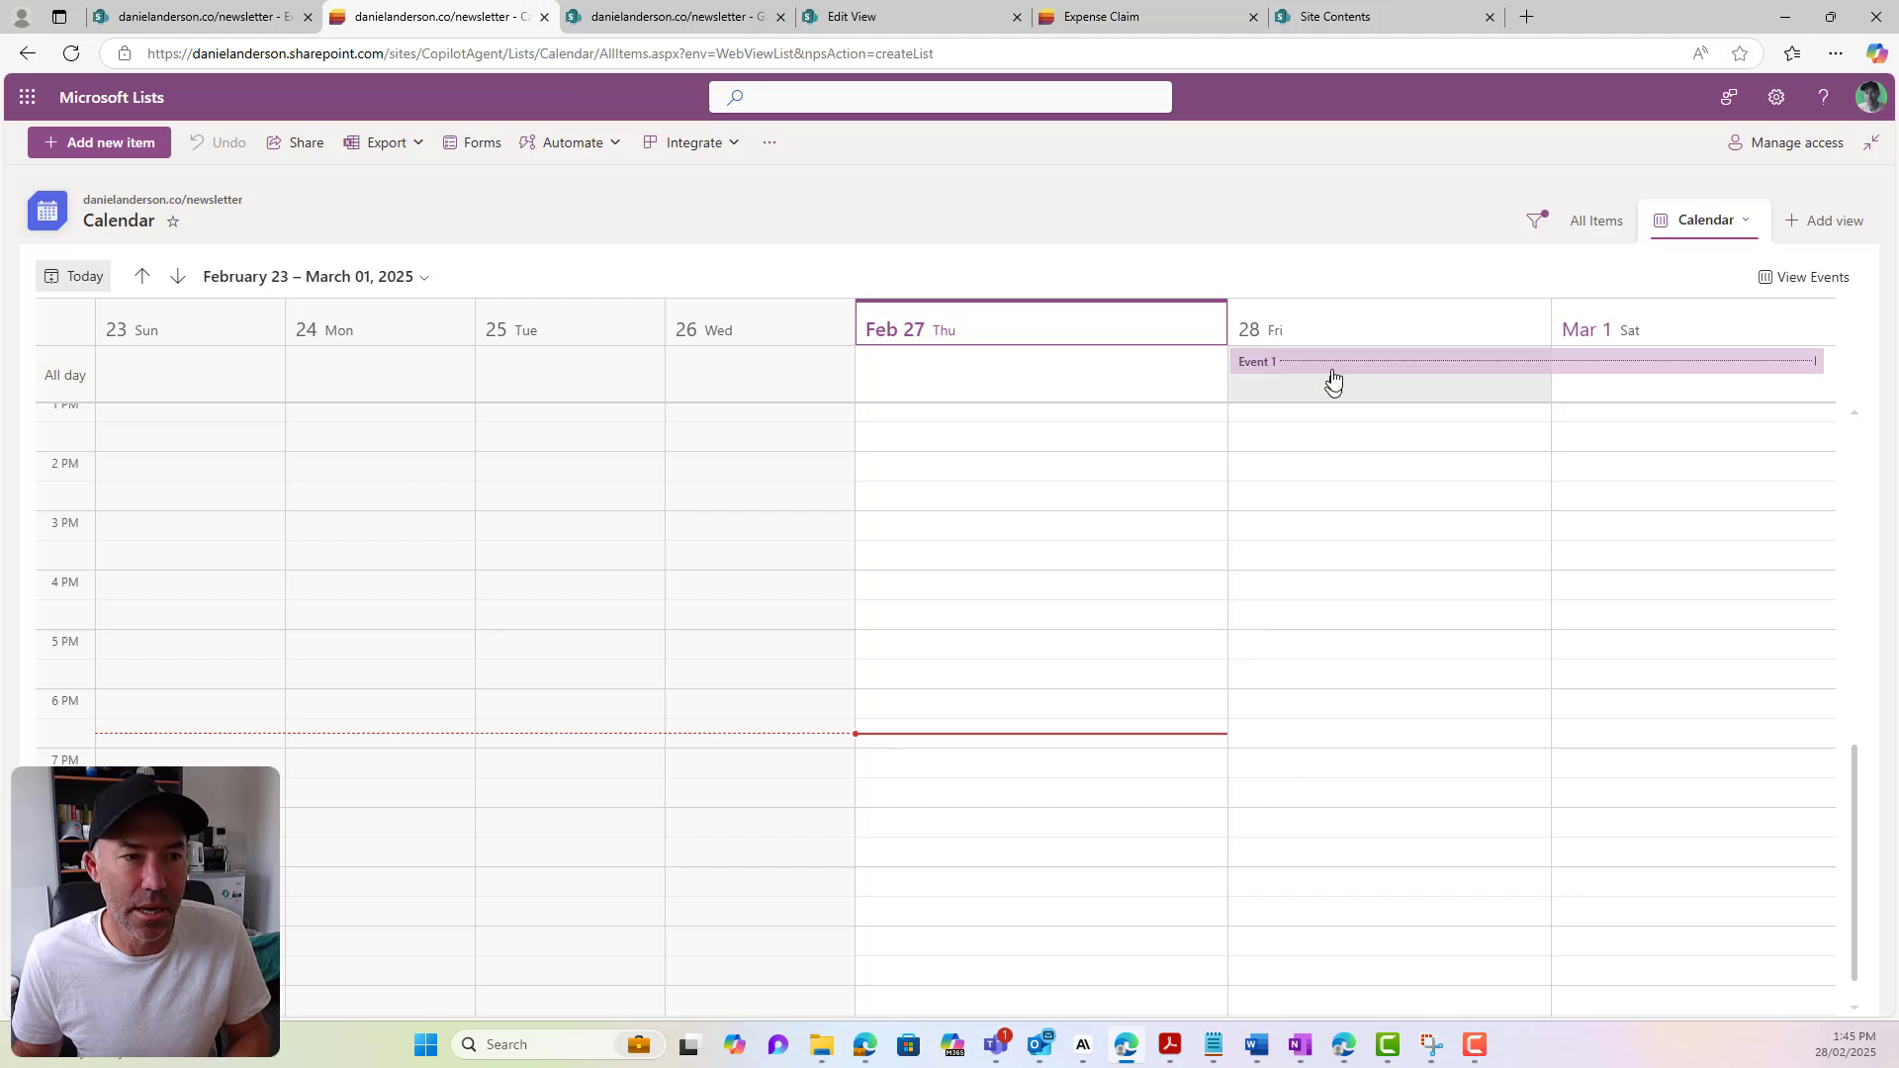
Select Event 1 and switch to the All Items list view
{"action": "mouse_move", "coordinate": [1357, 368]}
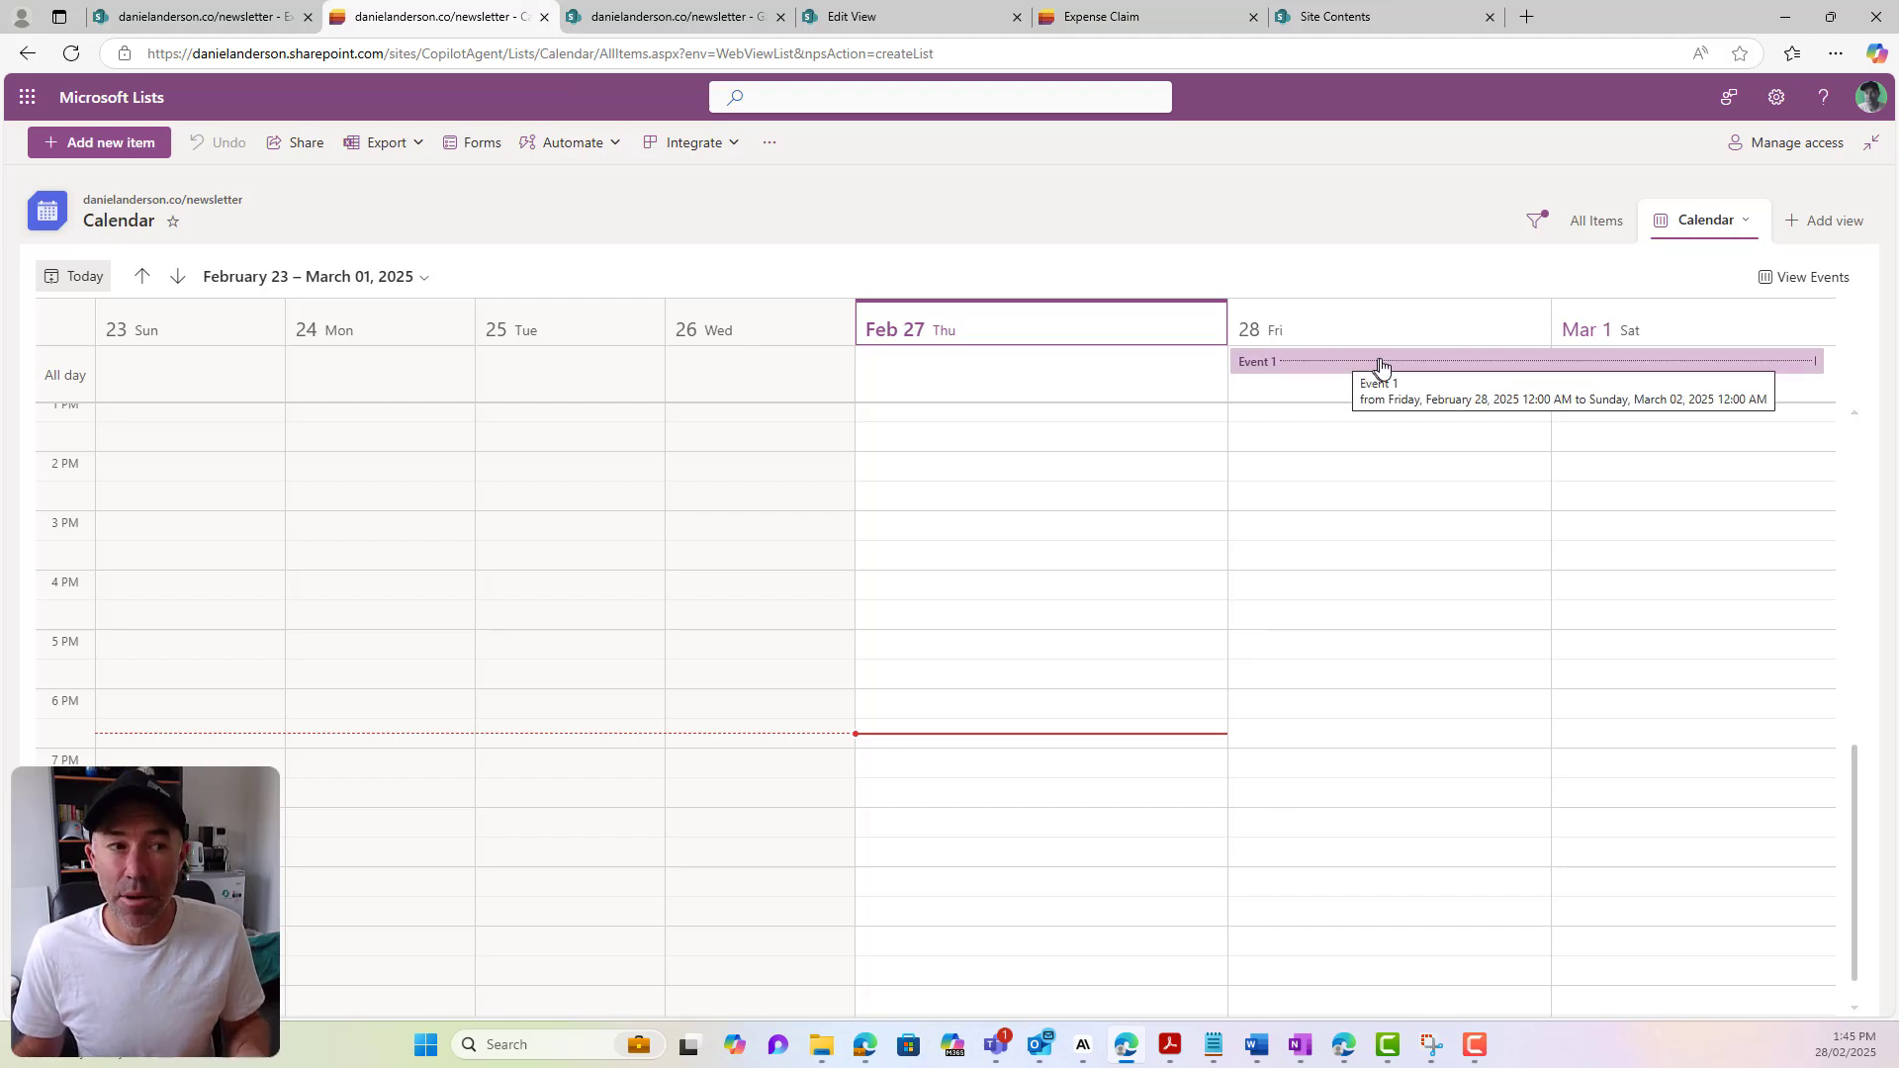
{"action": "left_click", "coordinate": [1376, 364]}
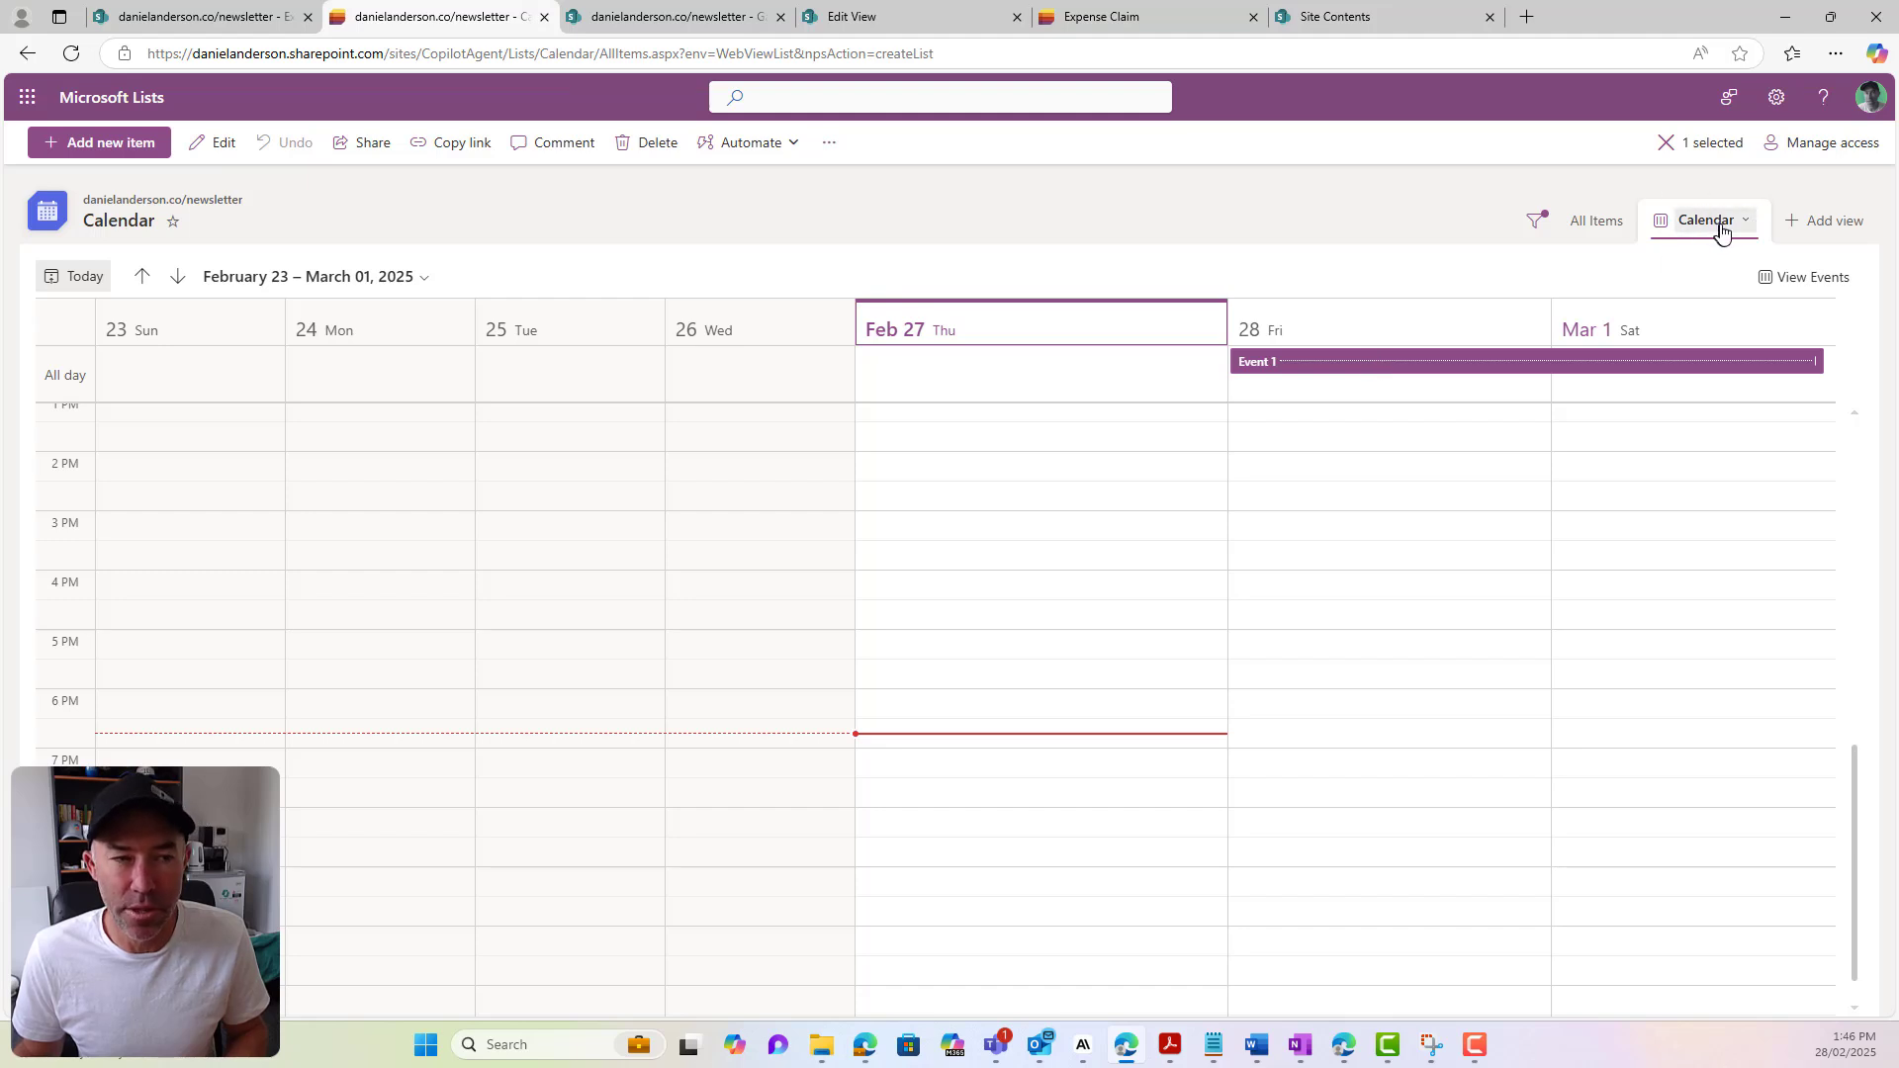
{"action": "left_click", "coordinate": [1608, 232]}
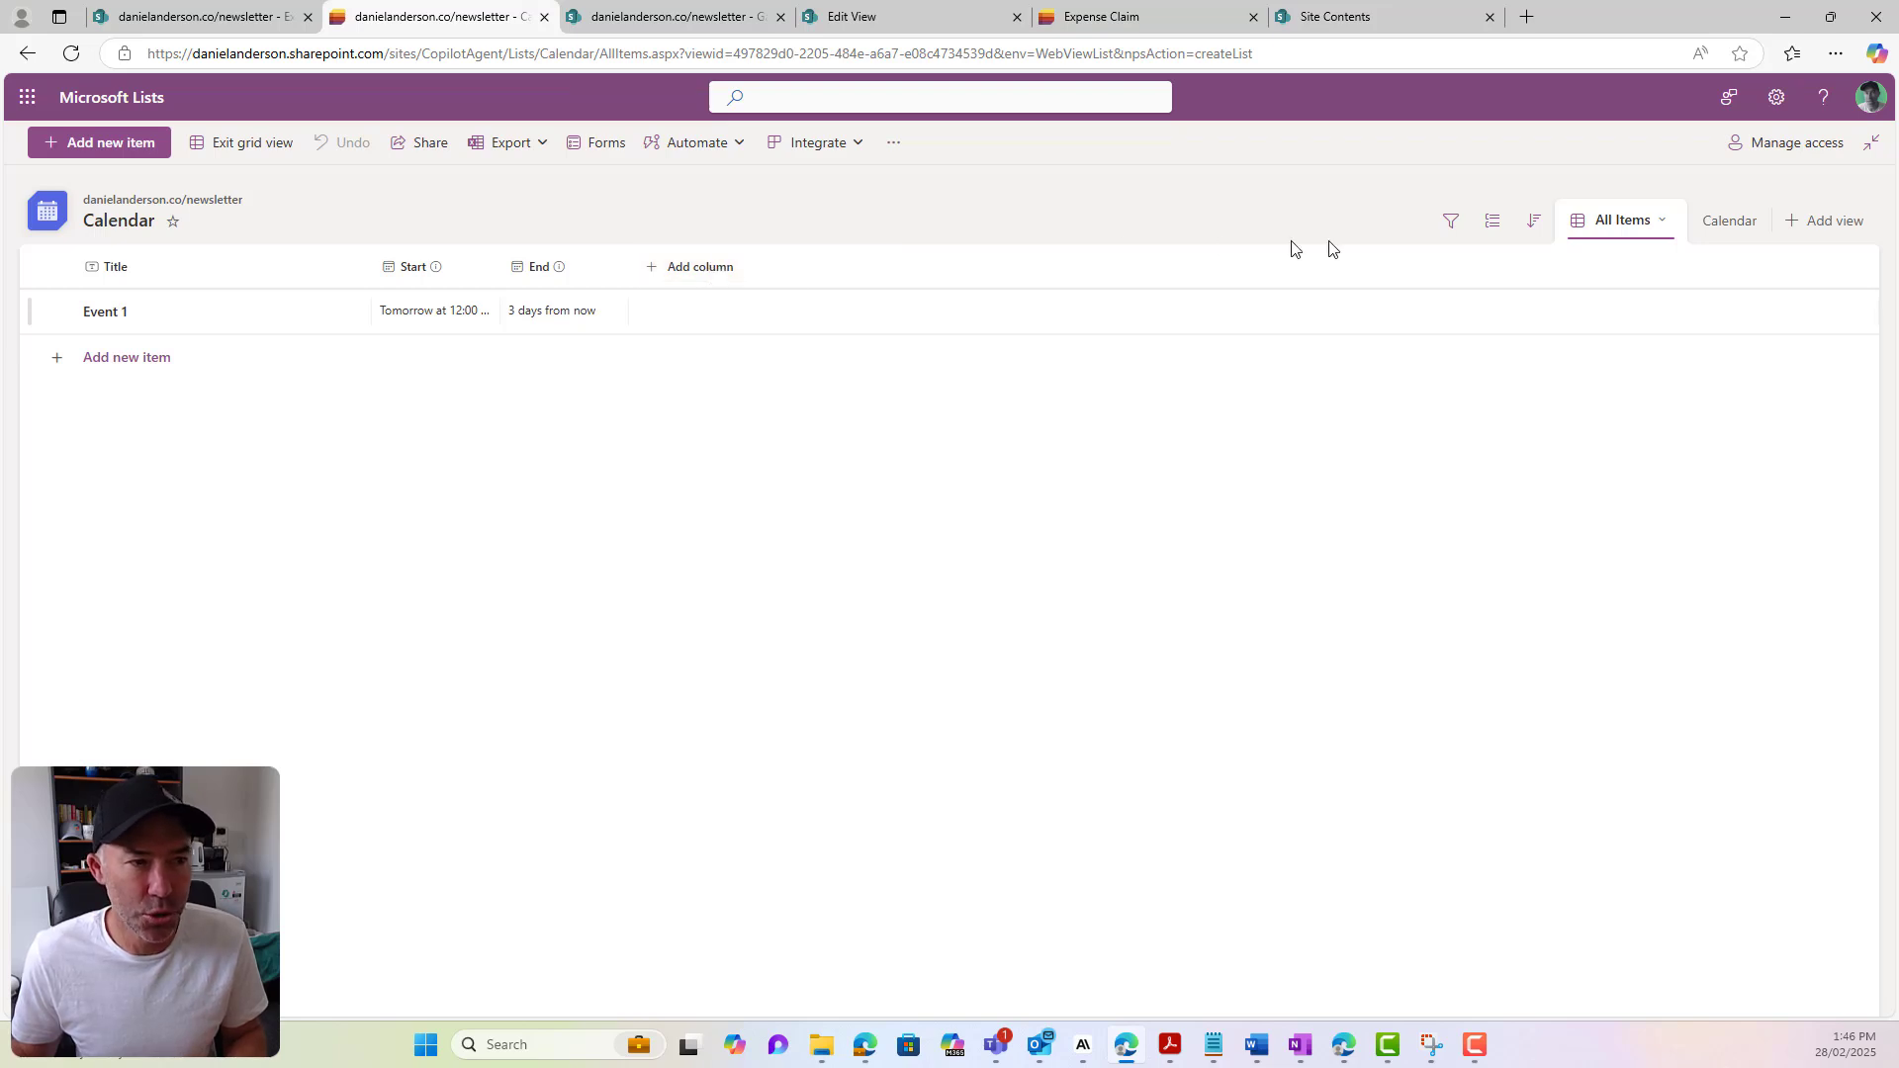
Return to the Calendar view and try Month, Work week and Day layouts, ending on Work week
{"action": "left_click", "coordinate": [1749, 229]}
{"action": "left_click", "coordinate": [1744, 221]}
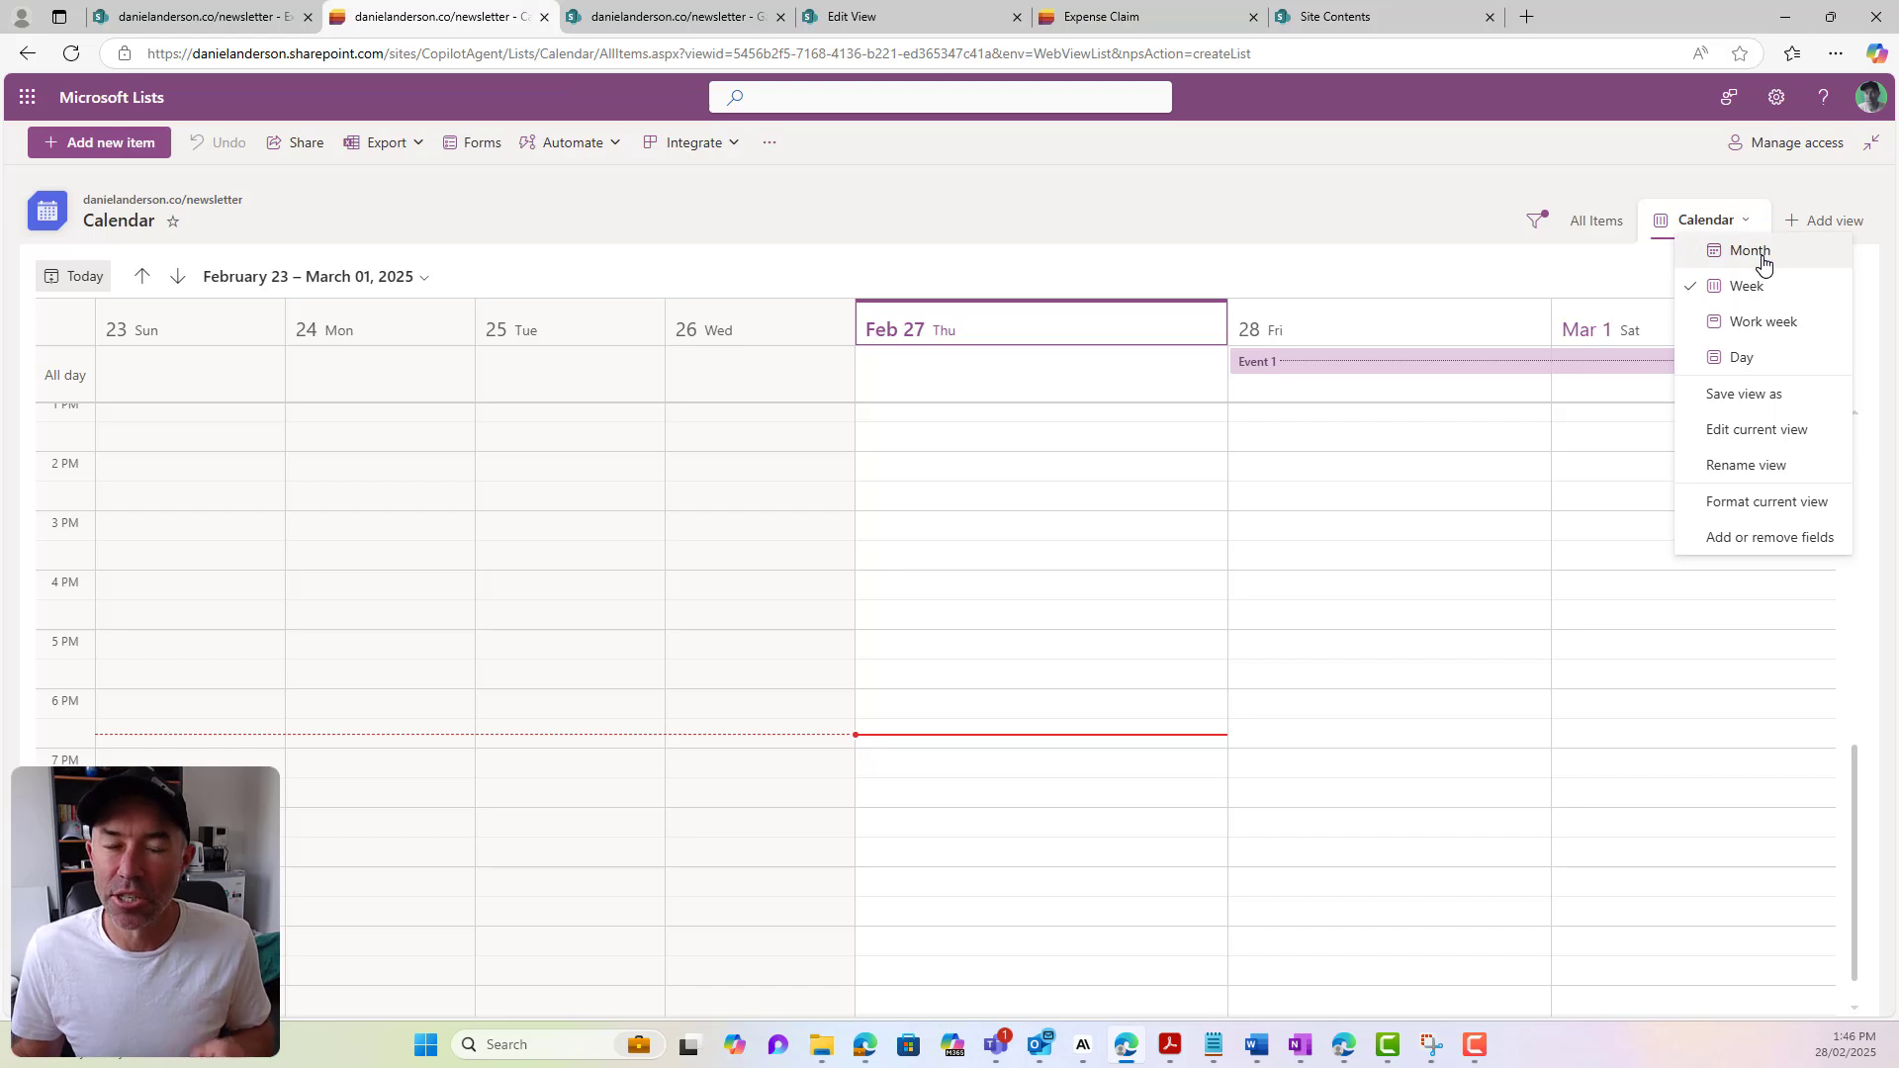
{"action": "left_click", "coordinate": [1762, 261]}
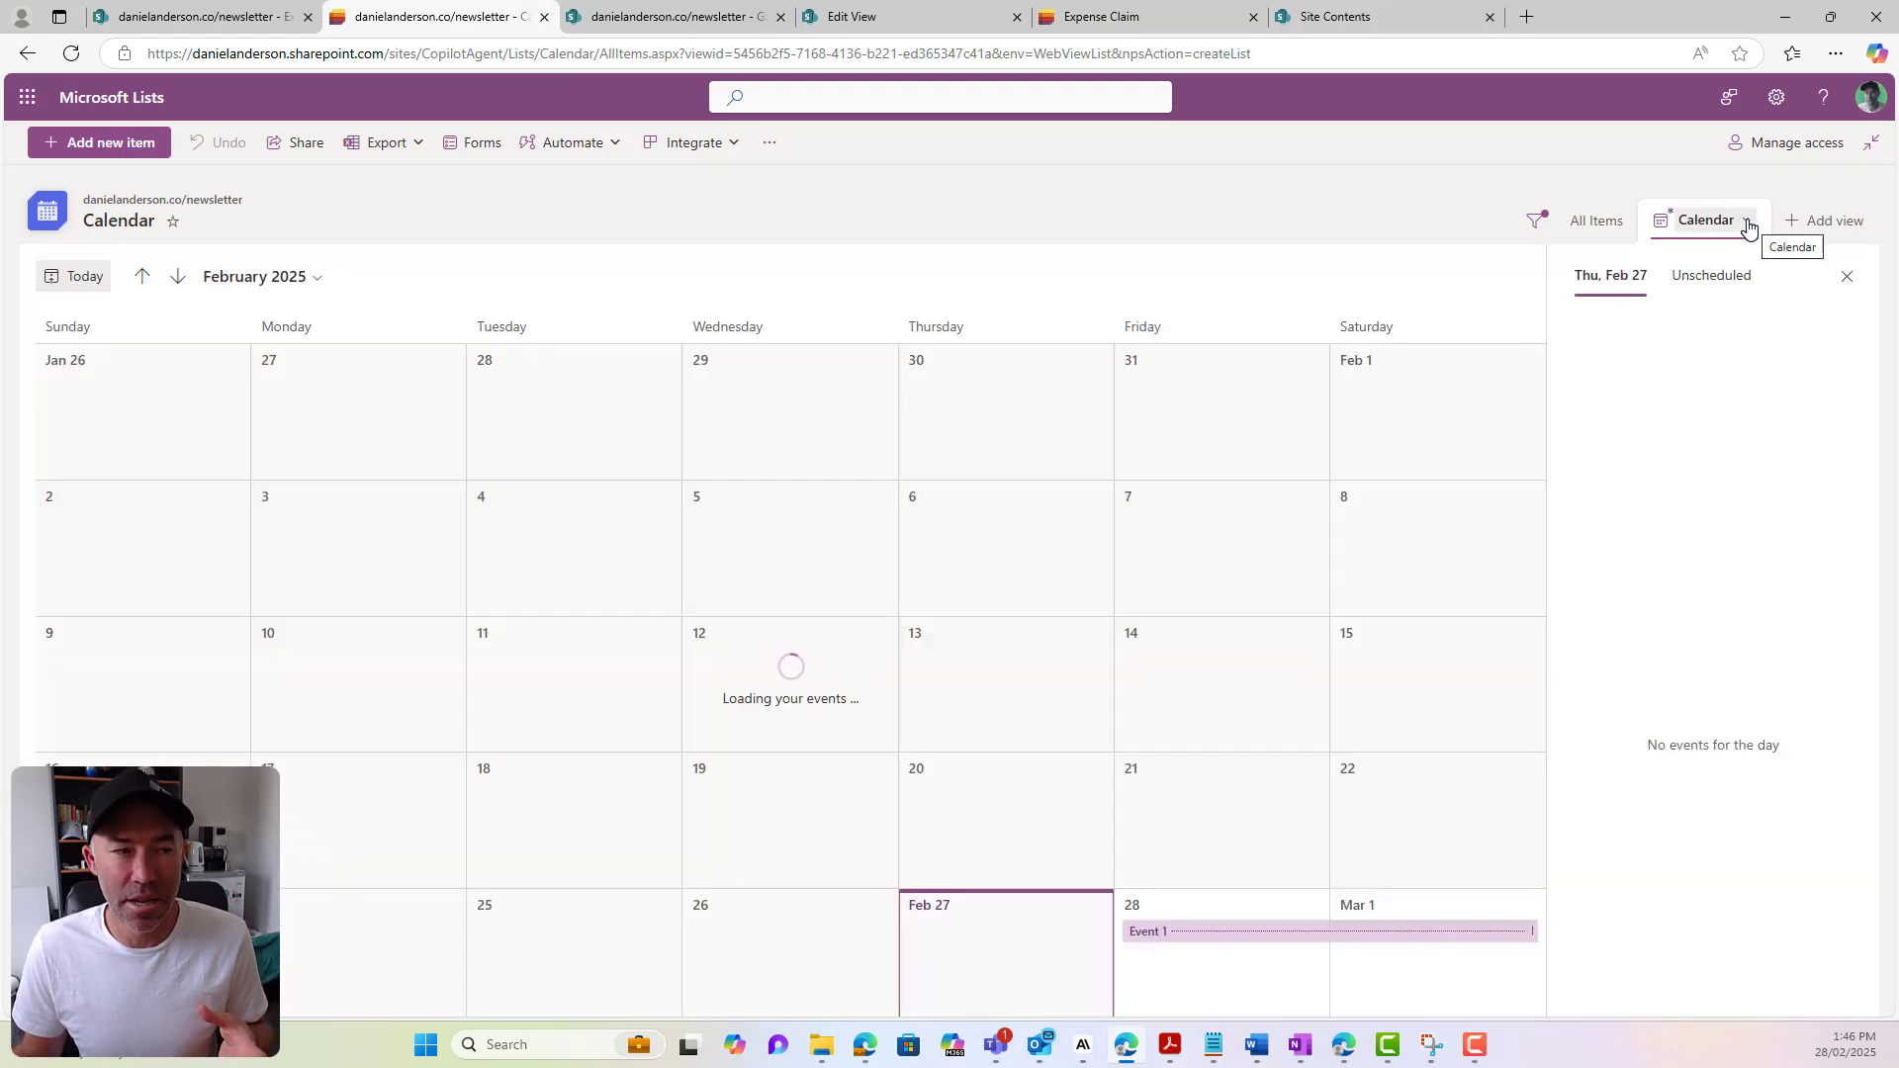
{"action": "left_click", "coordinate": [1750, 230]}
{"action": "left_click", "coordinate": [1747, 318]}
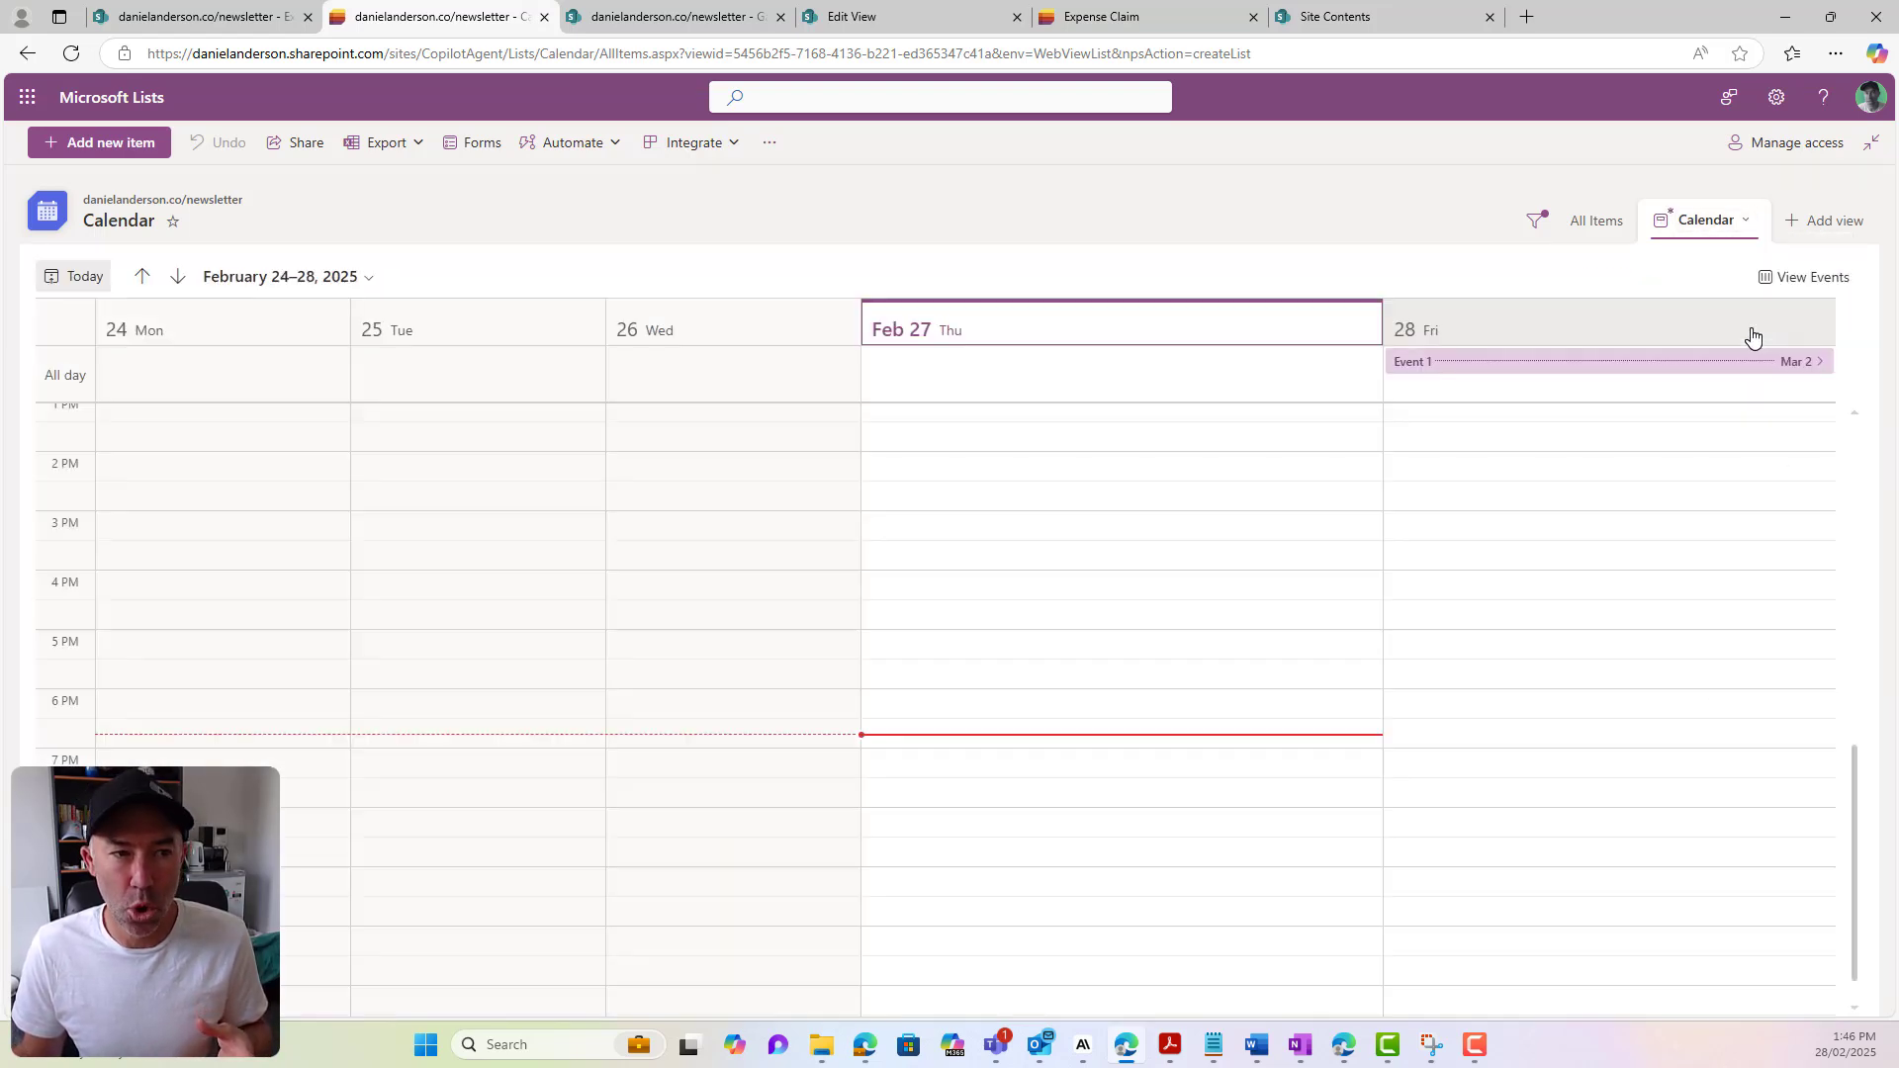
{"action": "left_click", "coordinate": [1748, 225]}
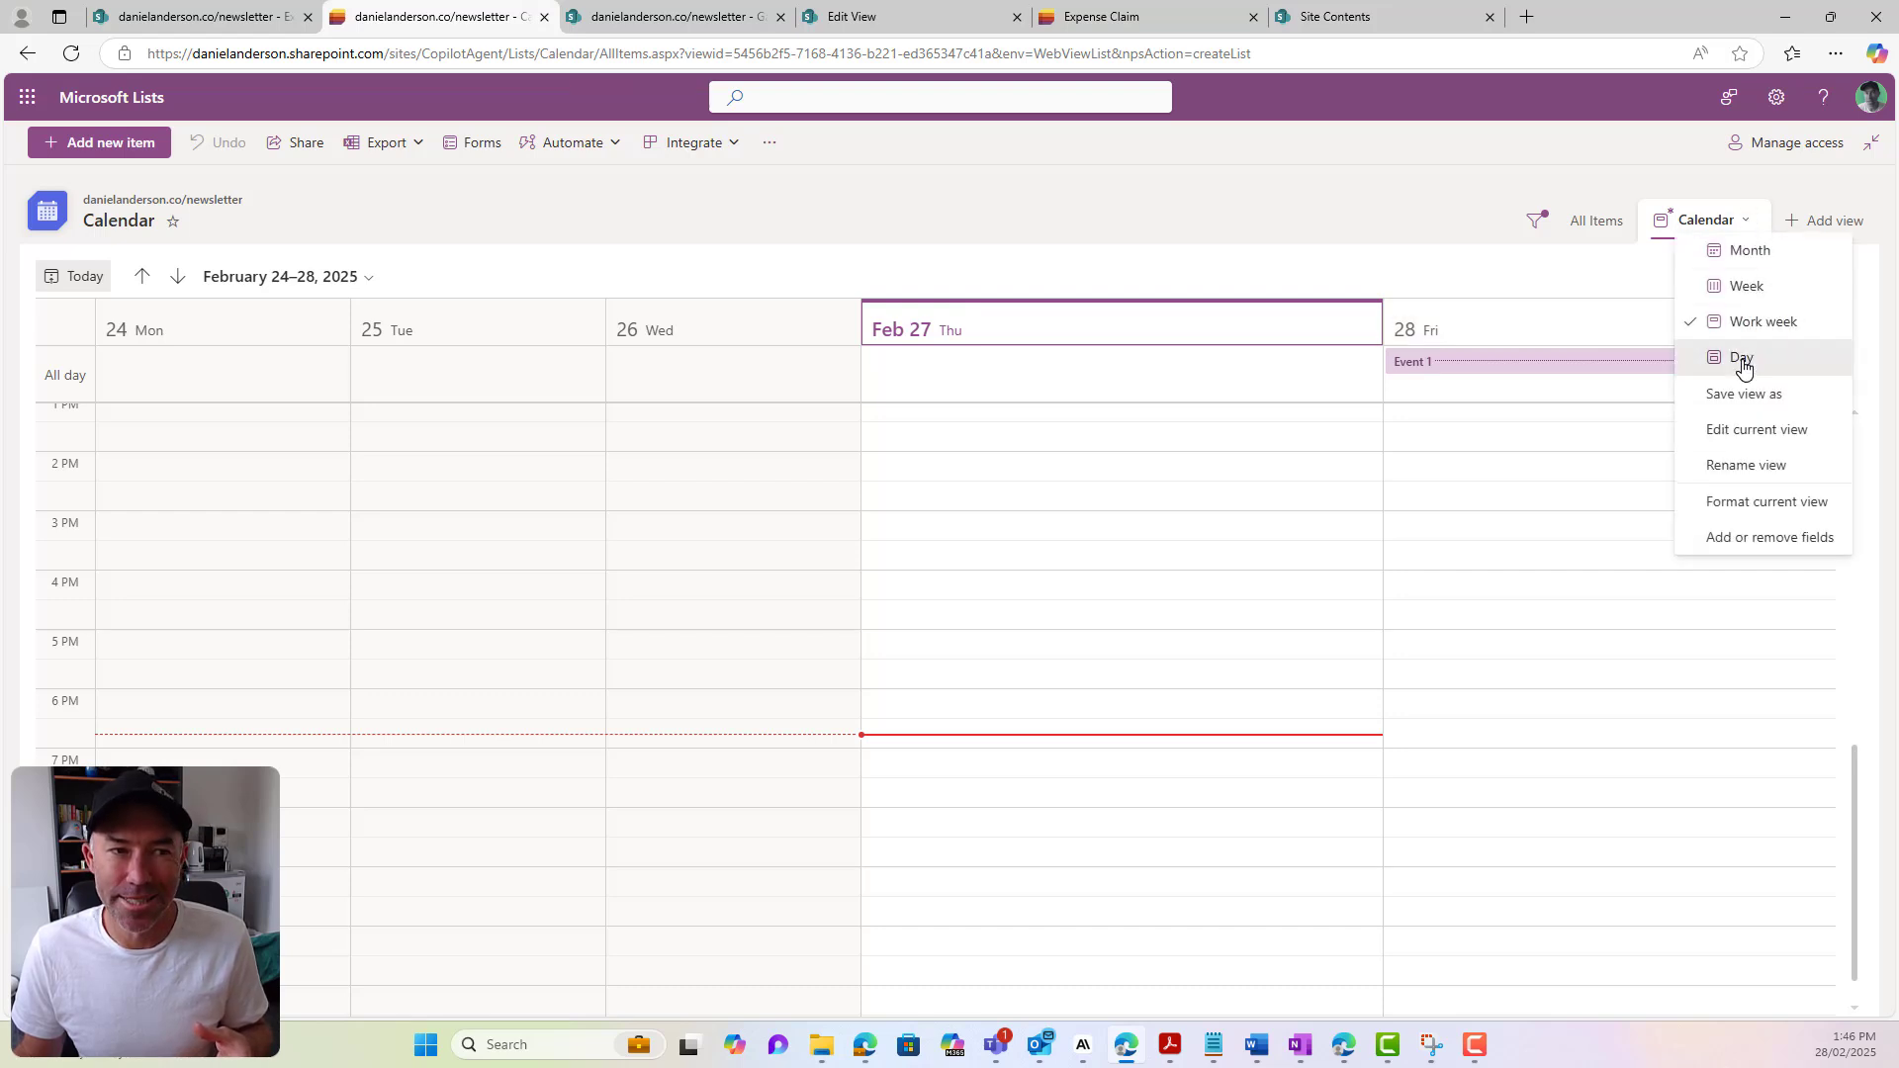
{"action": "left_click", "coordinate": [1740, 362]}
{"action": "left_click", "coordinate": [1747, 221]}
{"action": "left_click", "coordinate": [1738, 326]}
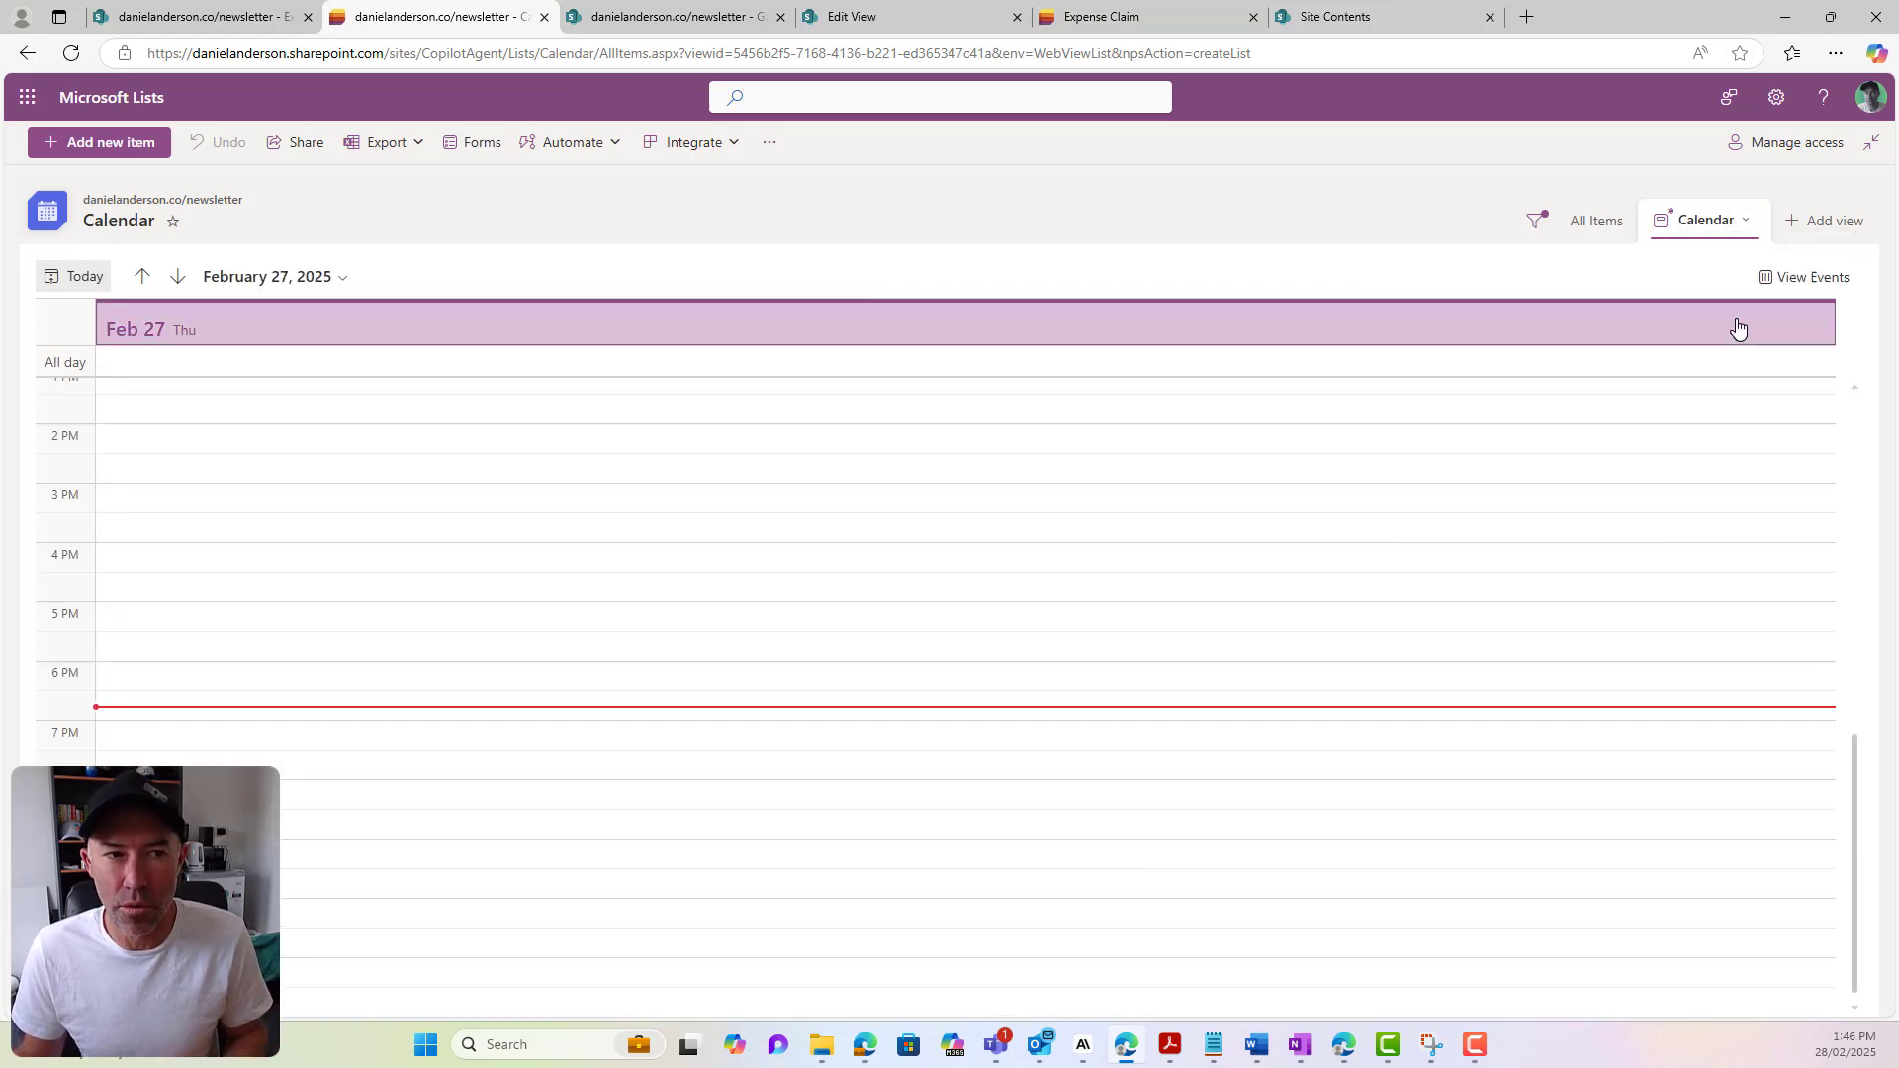
{"action": "left_click", "coordinate": [1747, 226]}
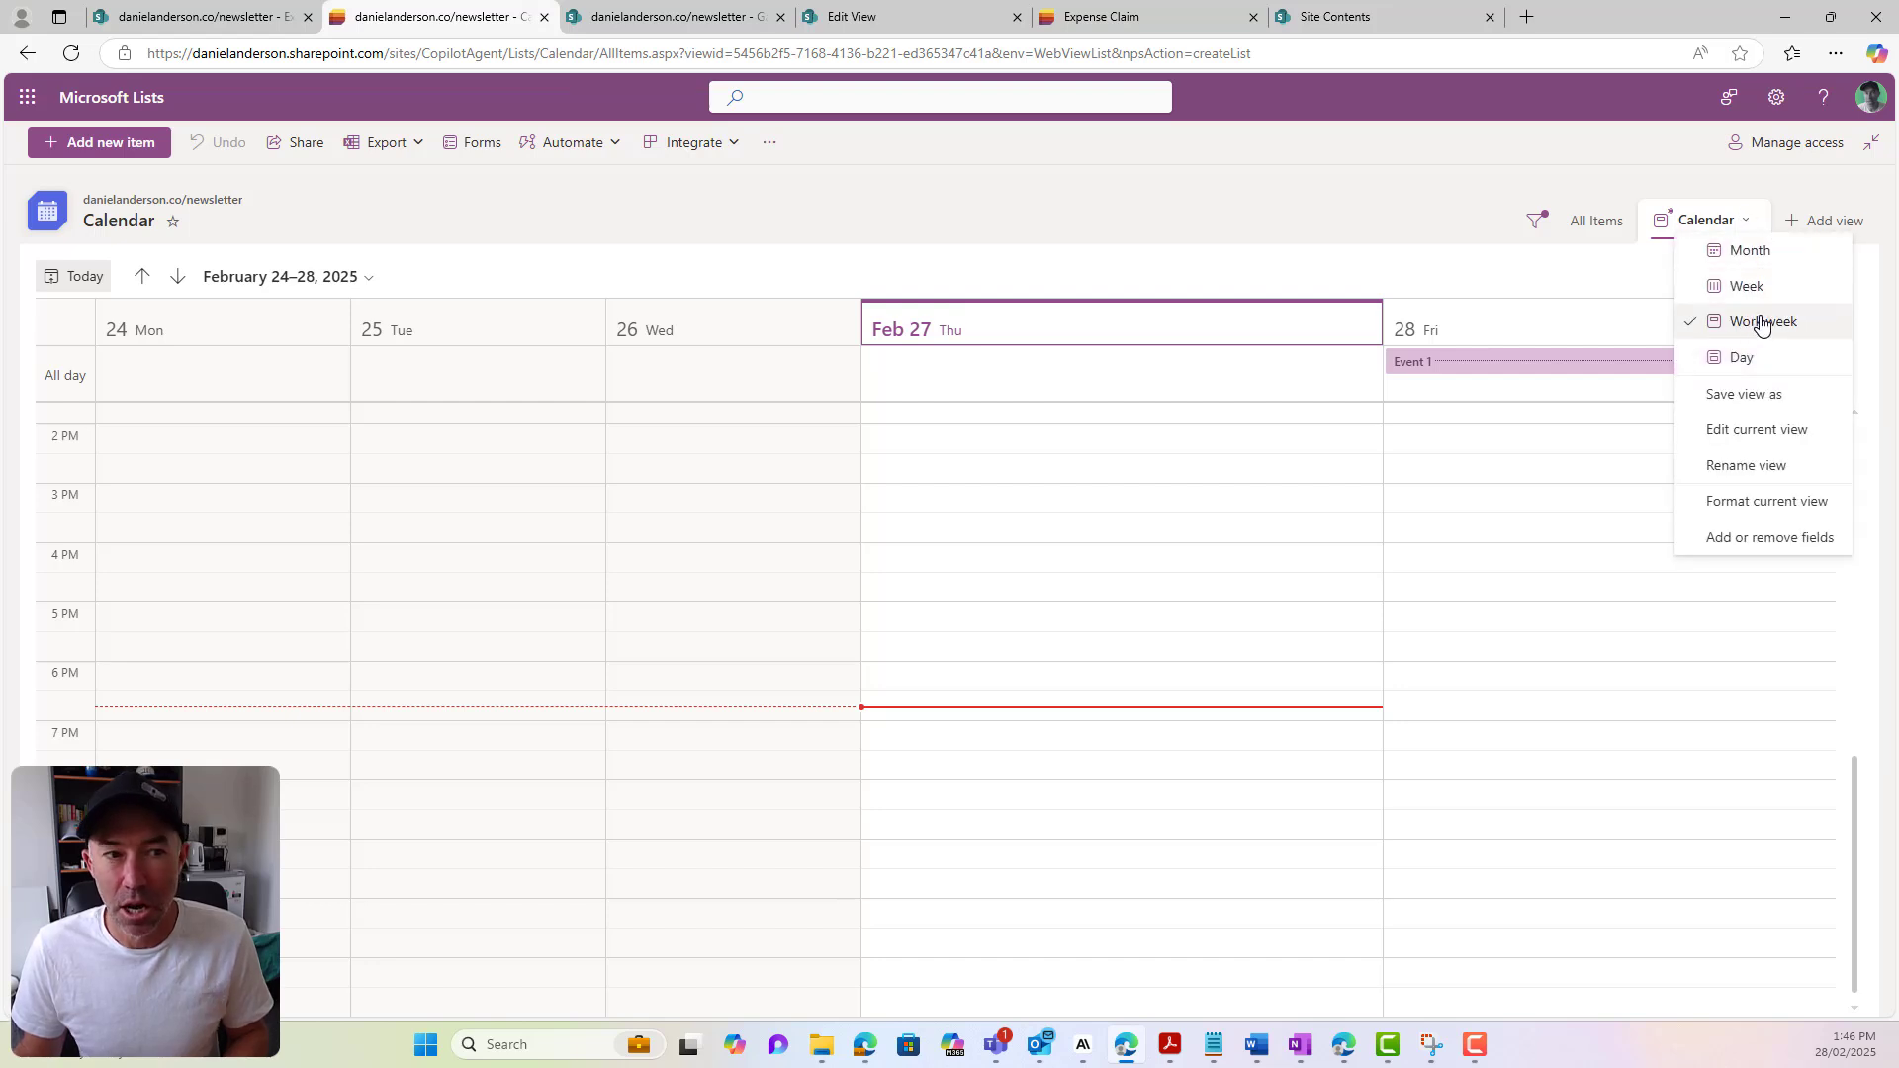
{"action": "left_click", "coordinate": [1782, 507]}
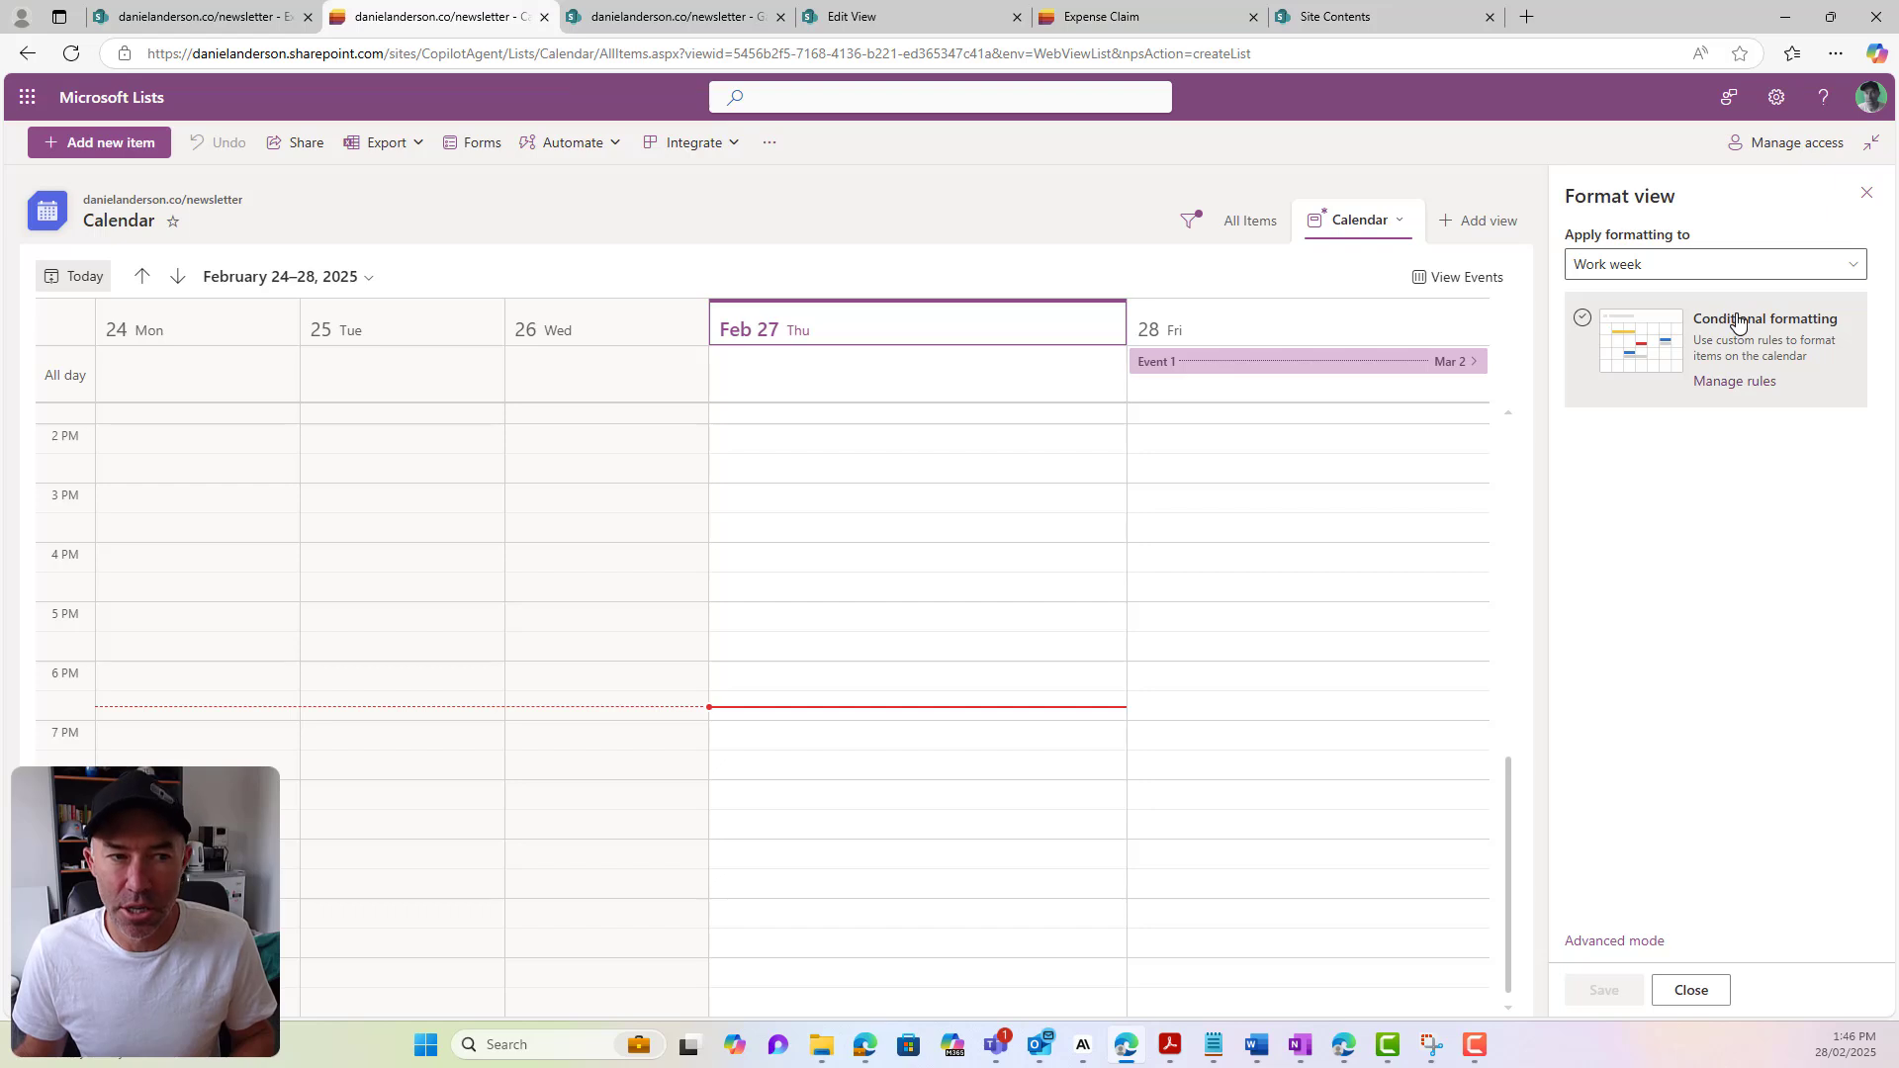
{"action": "left_click", "coordinate": [1637, 260]}
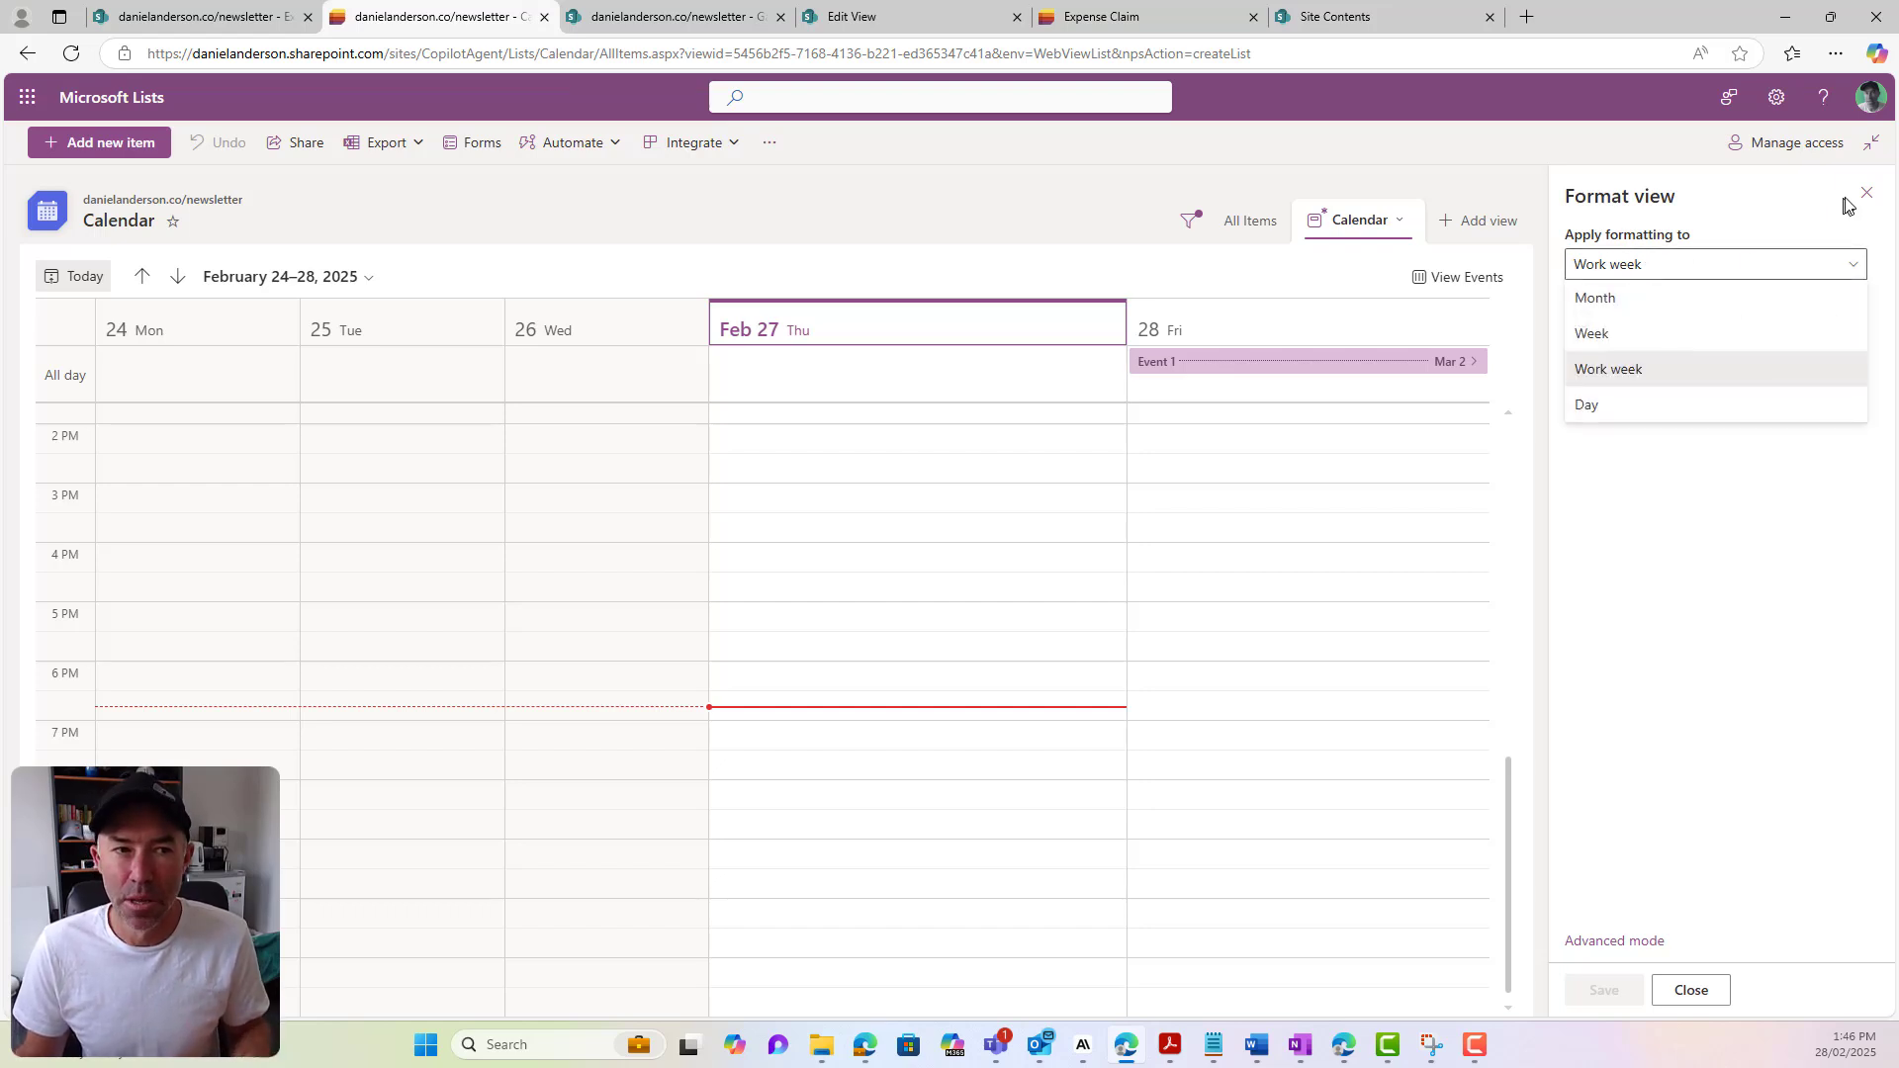
{"action": "left_click", "coordinate": [1397, 222]}
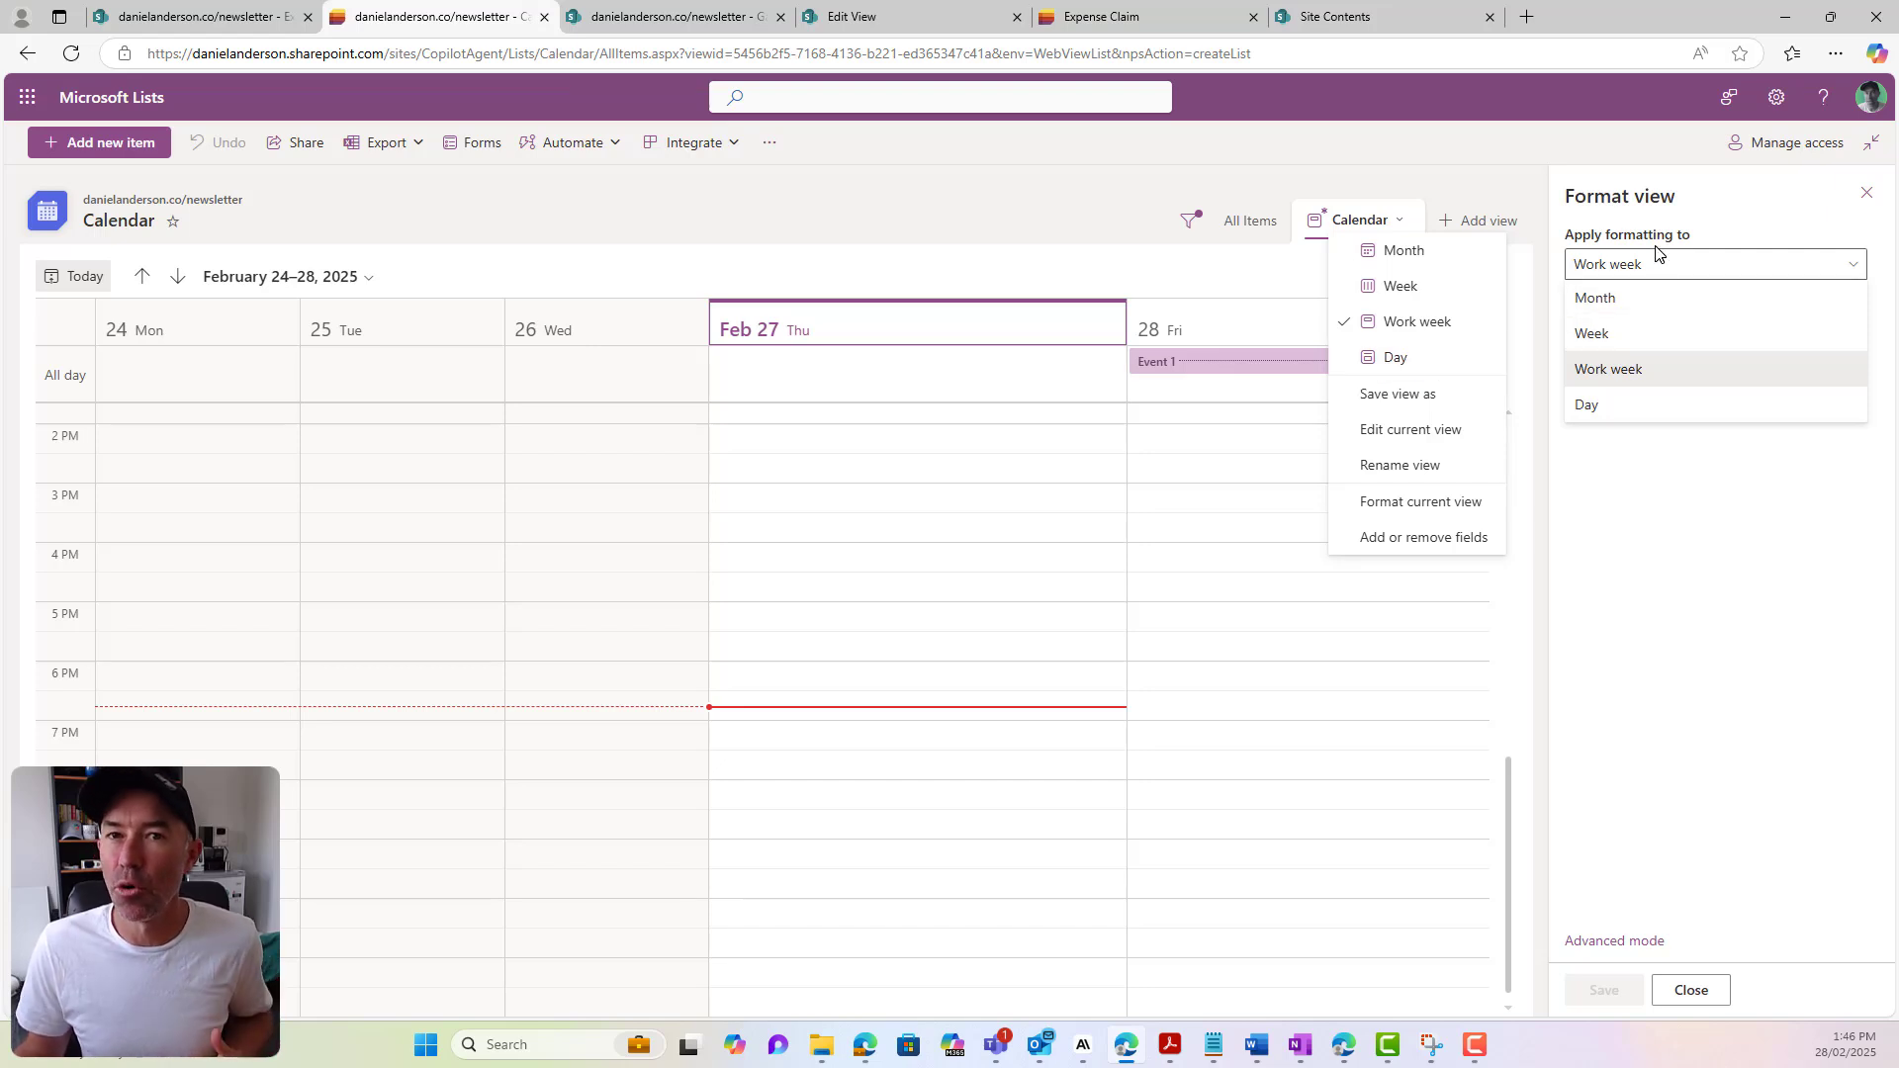
{"action": "left_click", "coordinate": [1700, 236]}
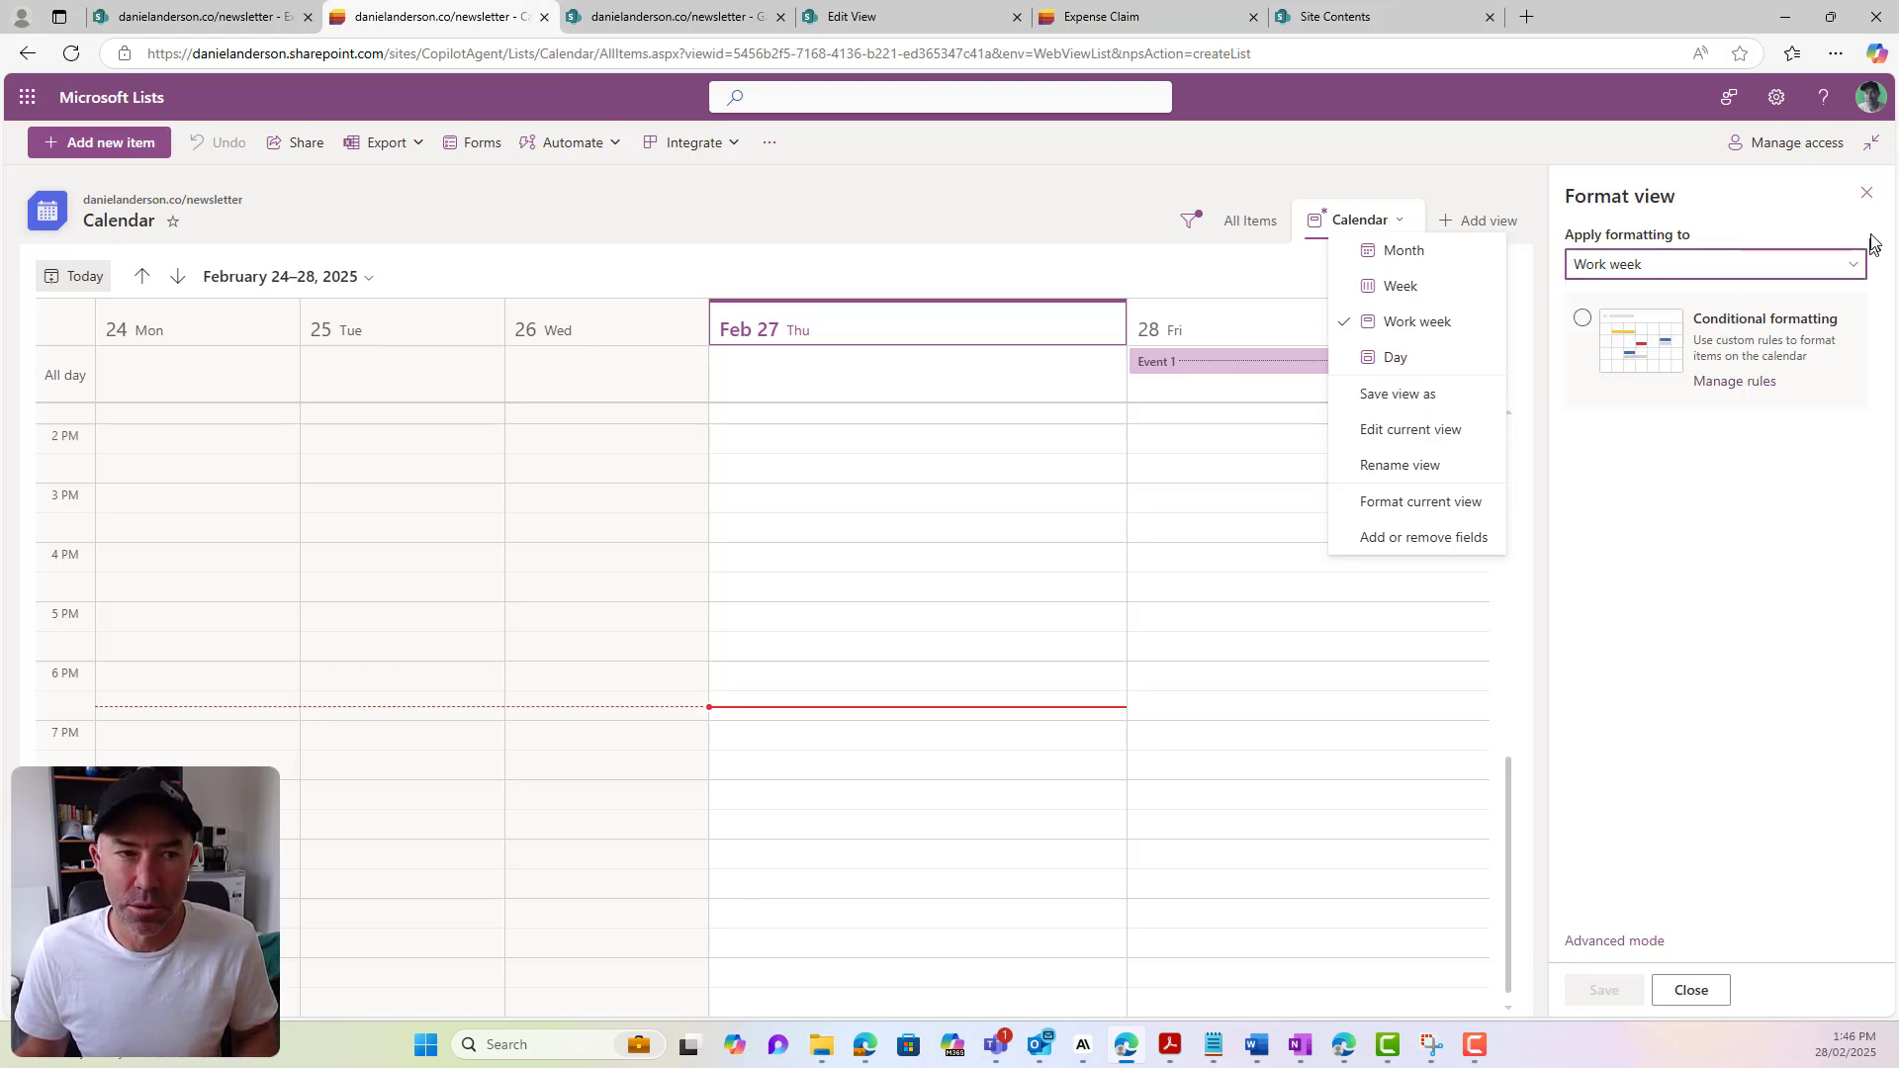
{"action": "left_click", "coordinate": [1867, 195]}
{"action": "left_click", "coordinate": [1738, 222]}
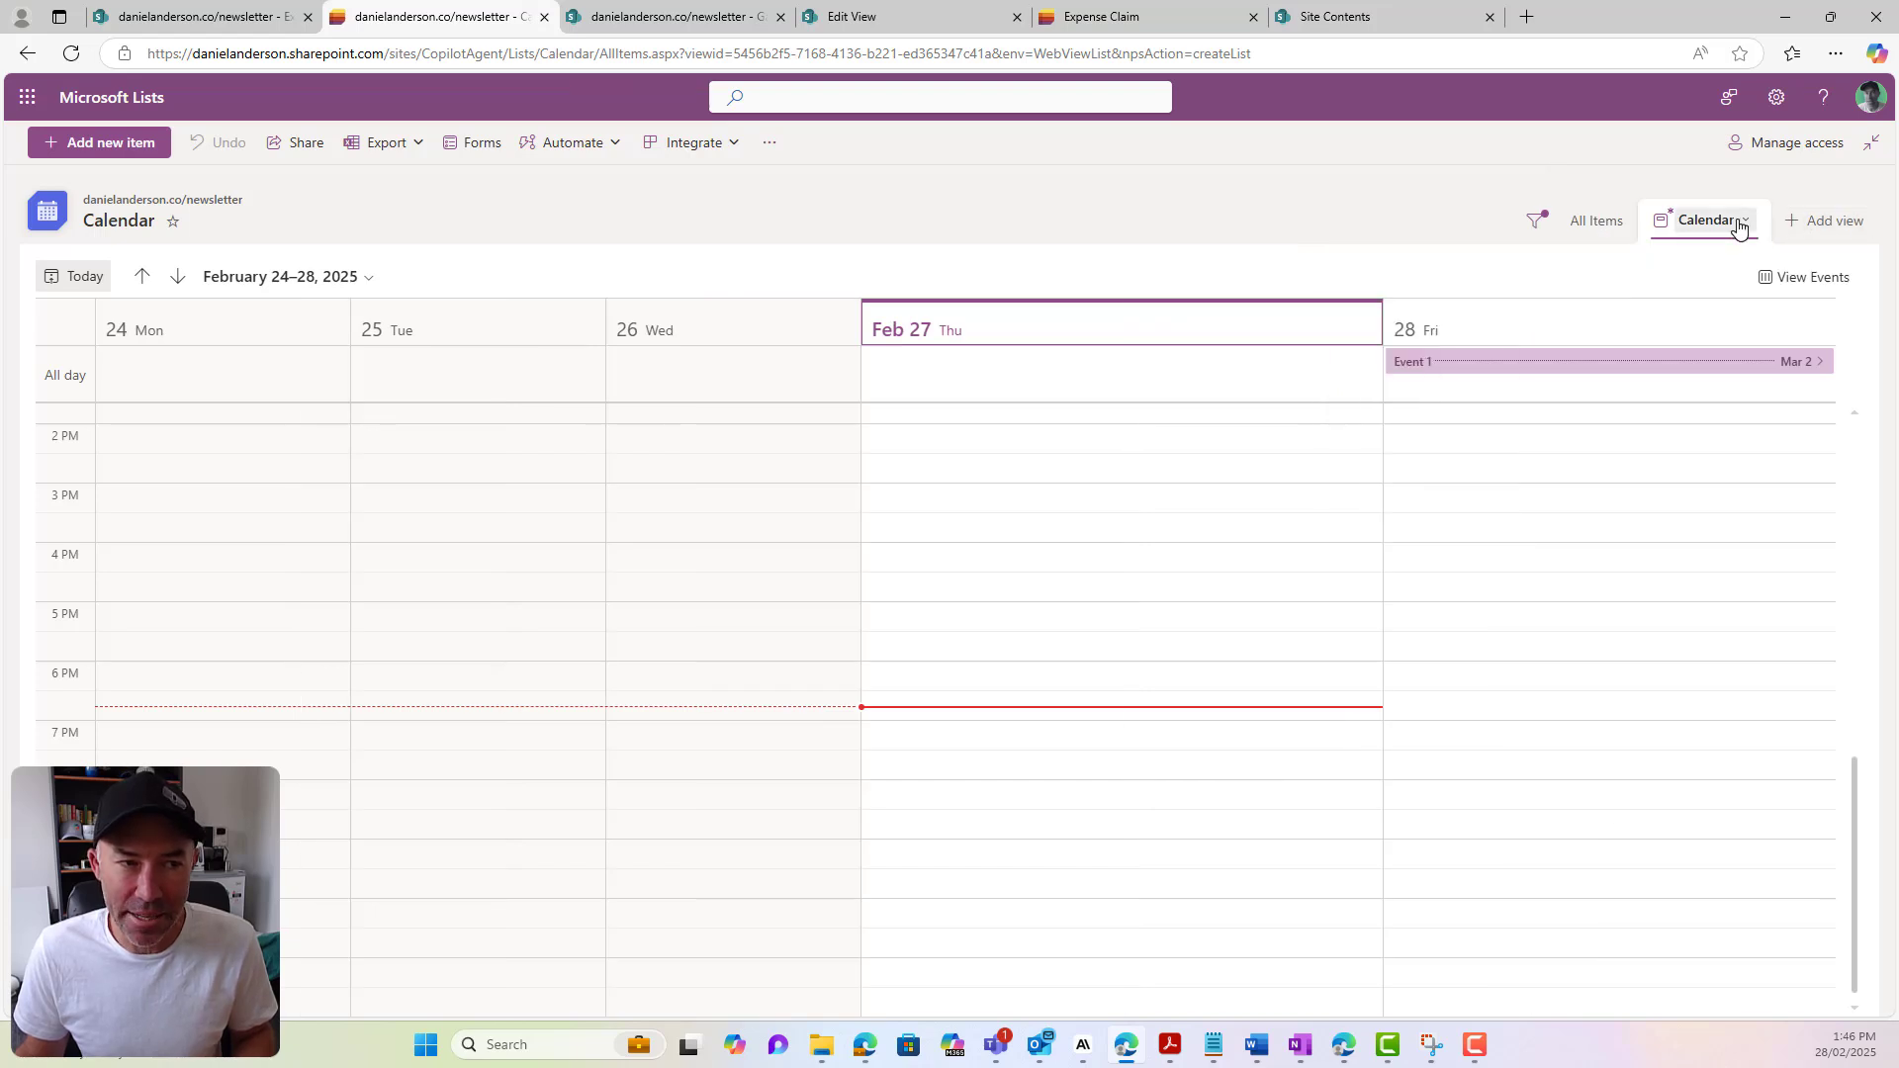
{"action": "left_click", "coordinate": [1739, 223]}
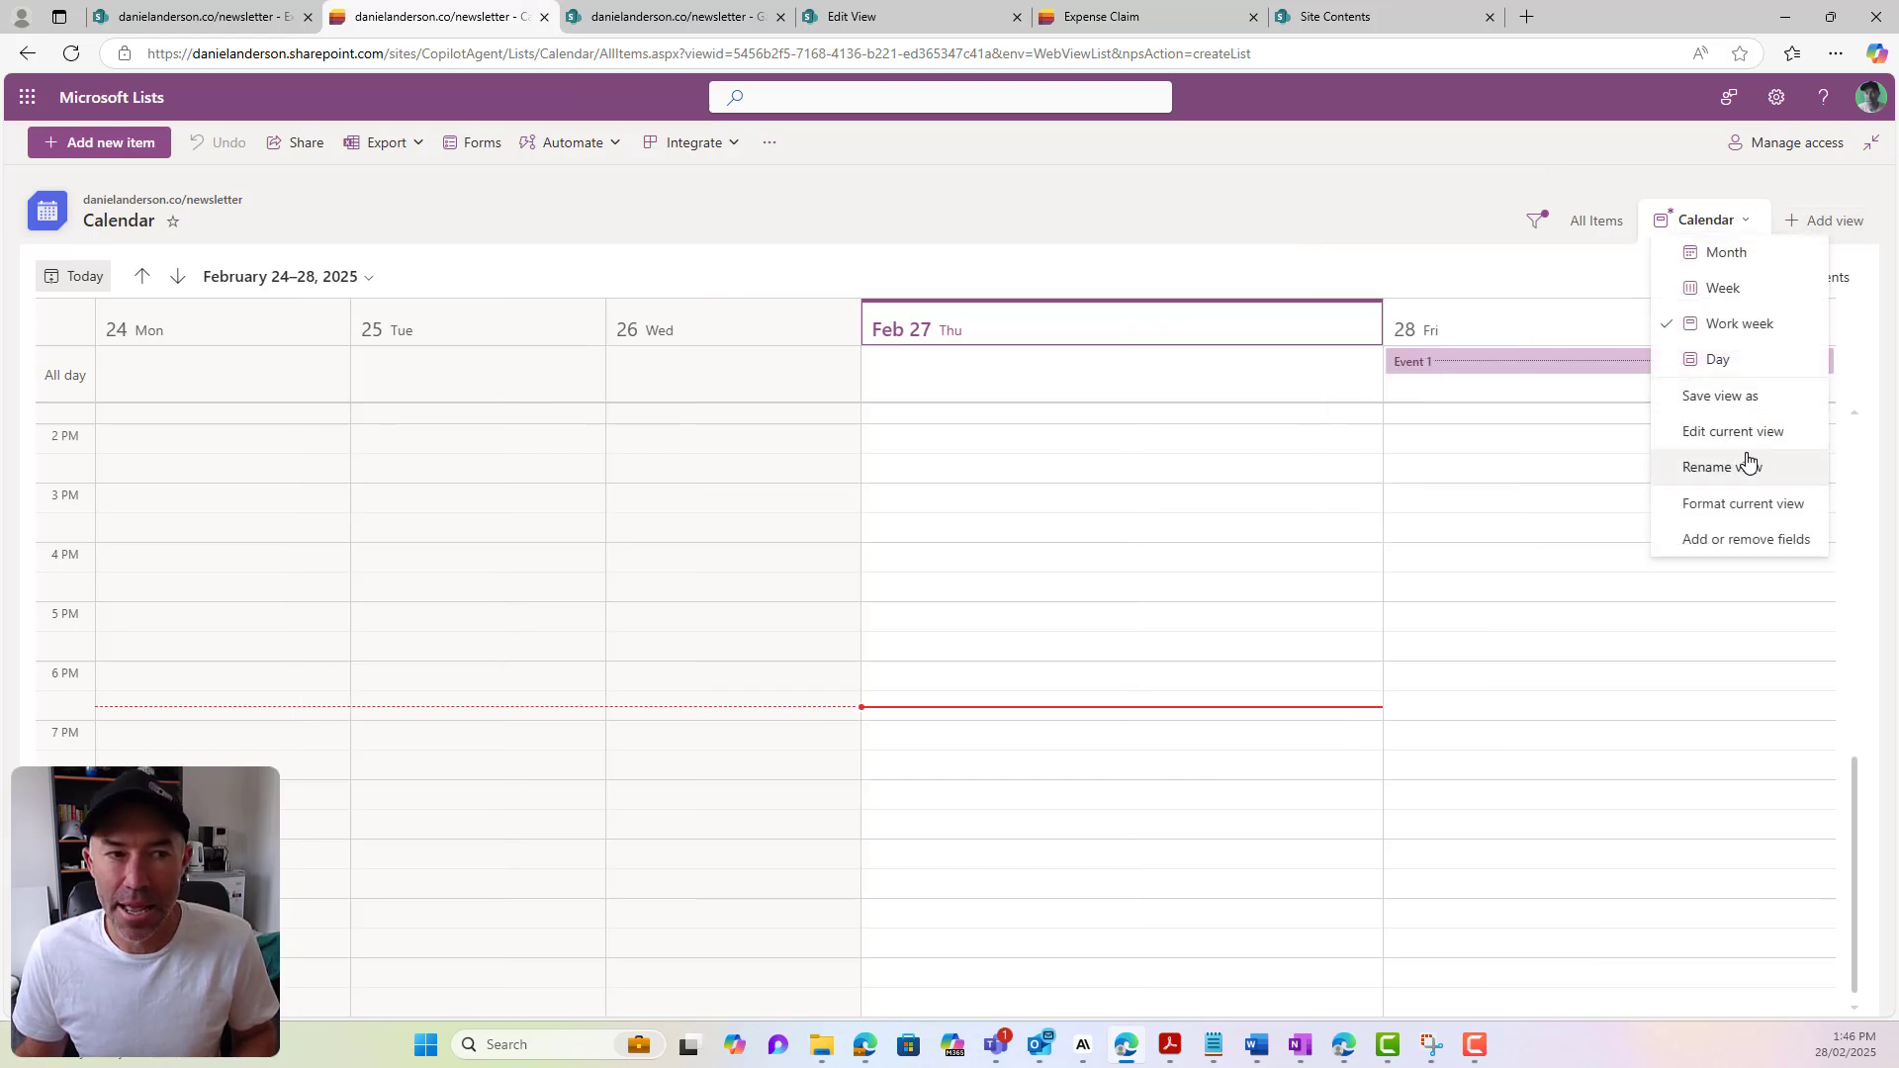
{"action": "left_click", "coordinate": [1718, 546]}
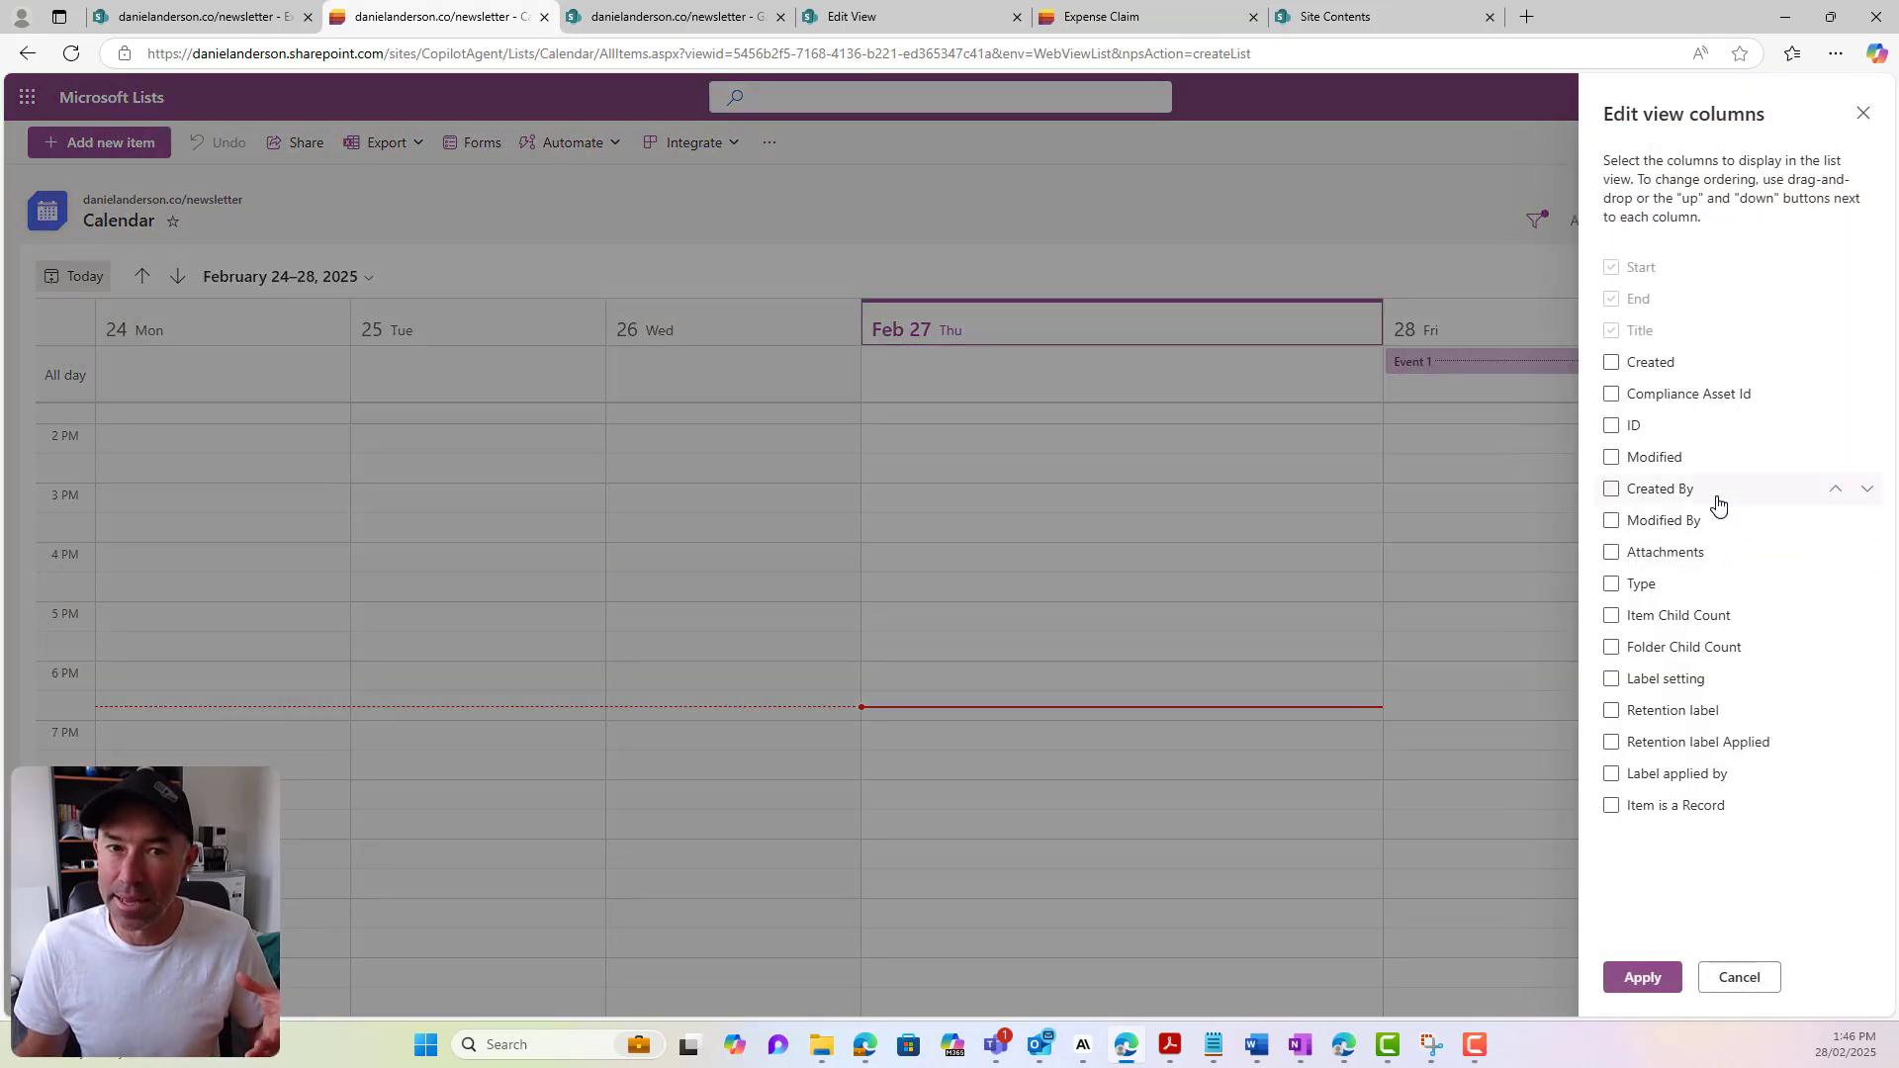
Show the Created By field instead of Created in the calendar view
{"action": "left_click", "coordinate": [1611, 367]}
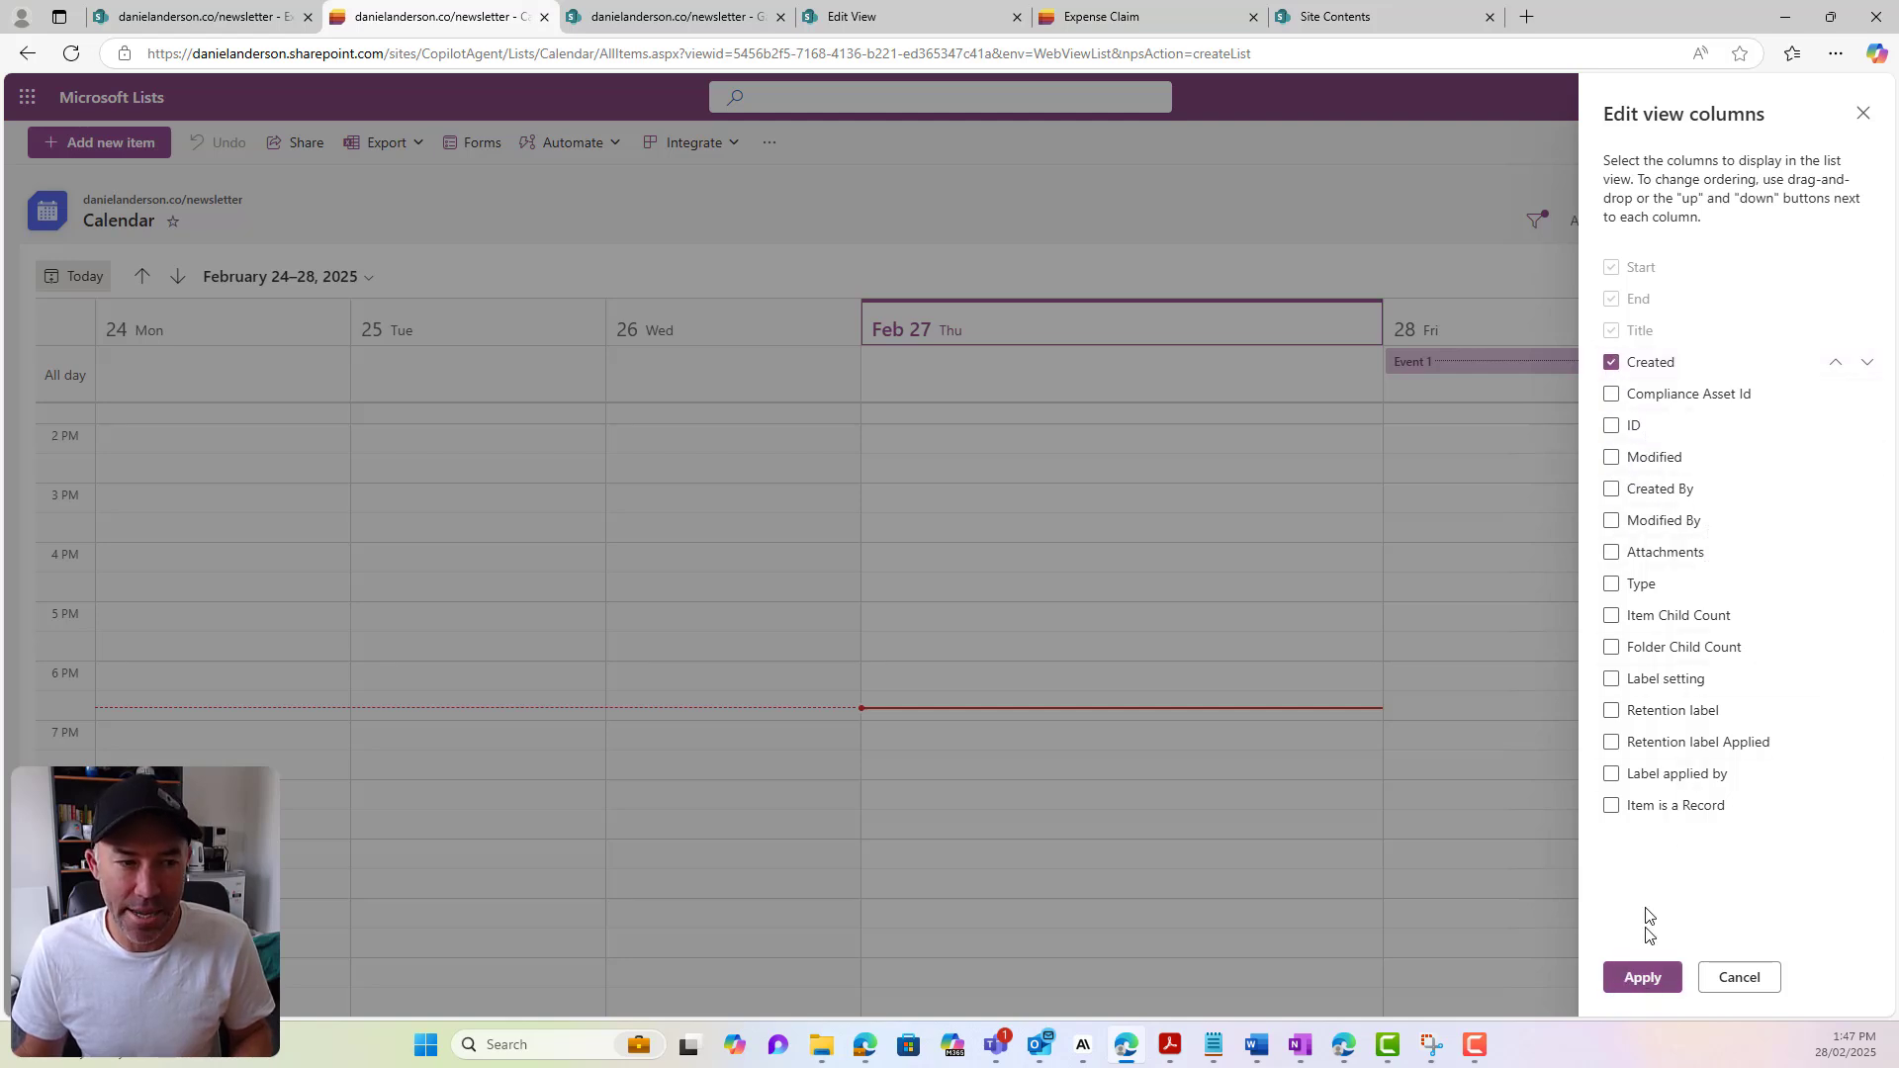
{"action": "left_click", "coordinate": [1611, 363]}
{"action": "left_click", "coordinate": [1612, 488]}
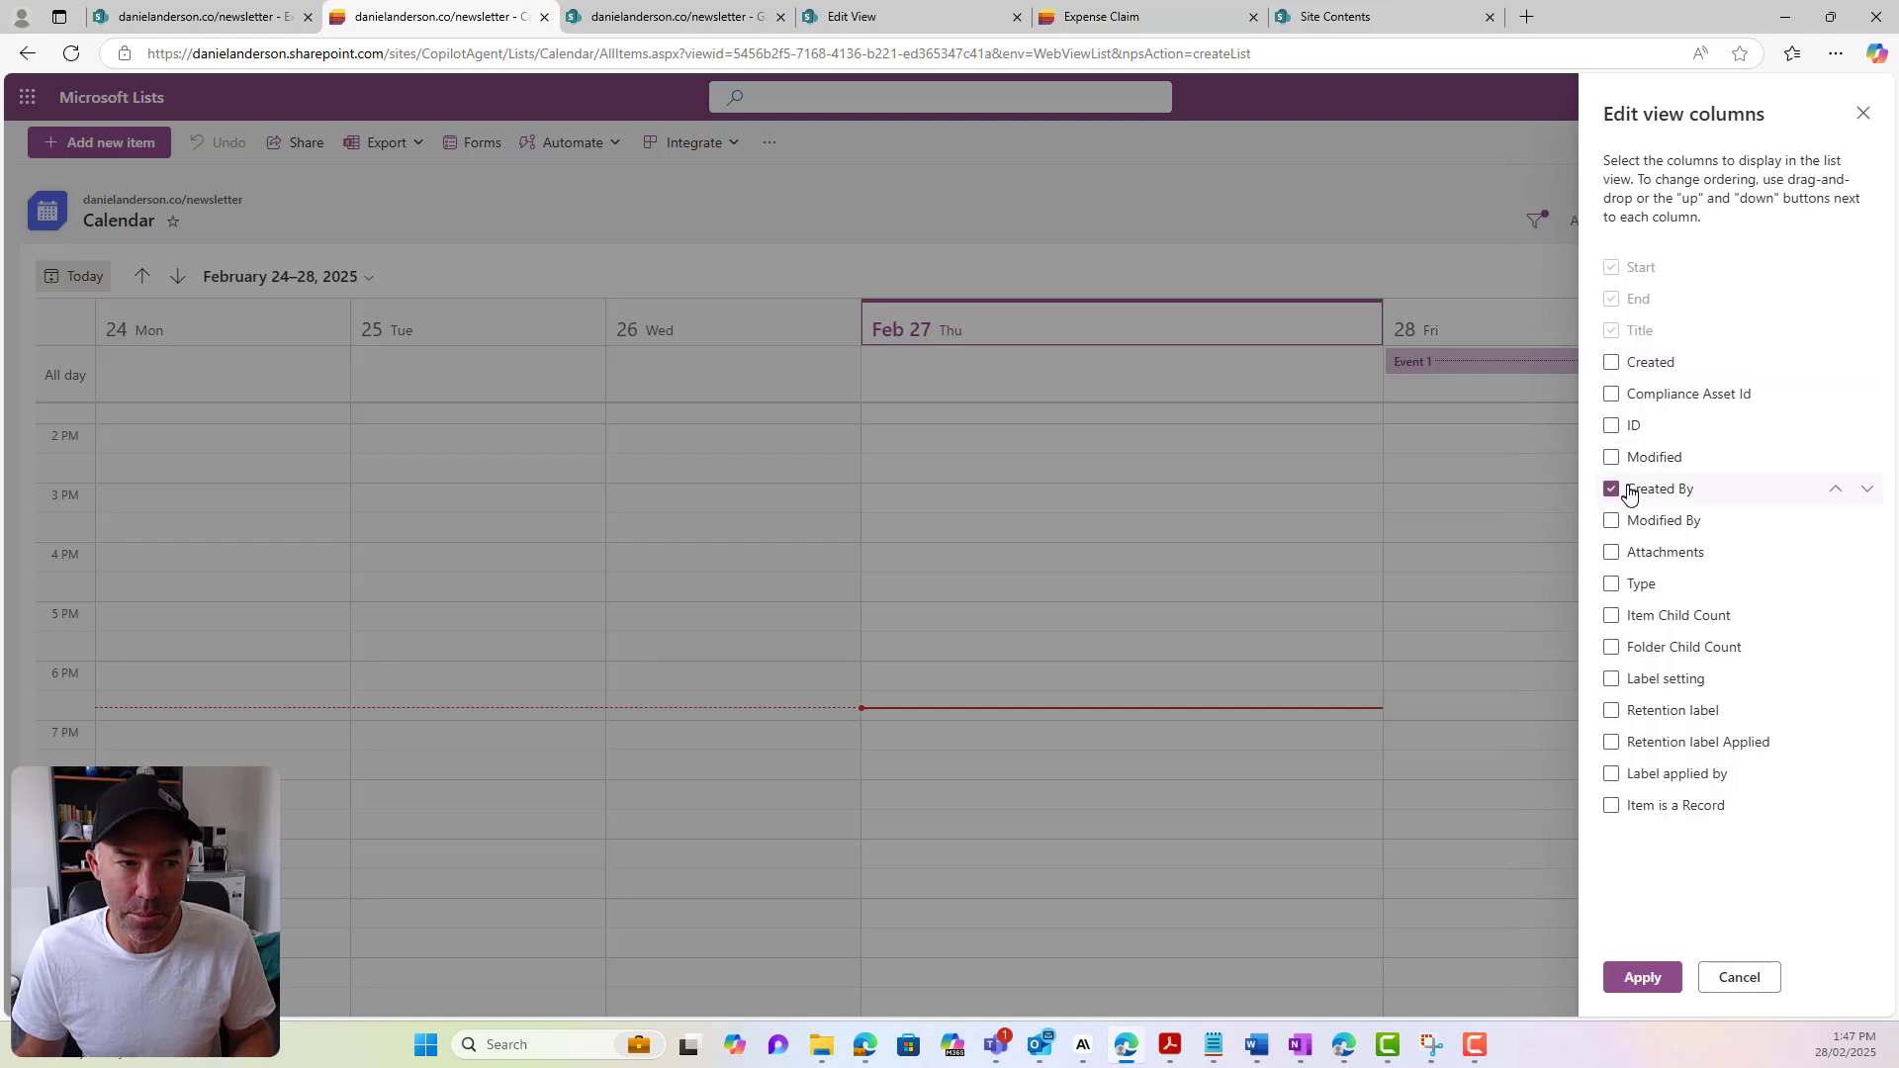
{"action": "left_click", "coordinate": [1641, 976]}
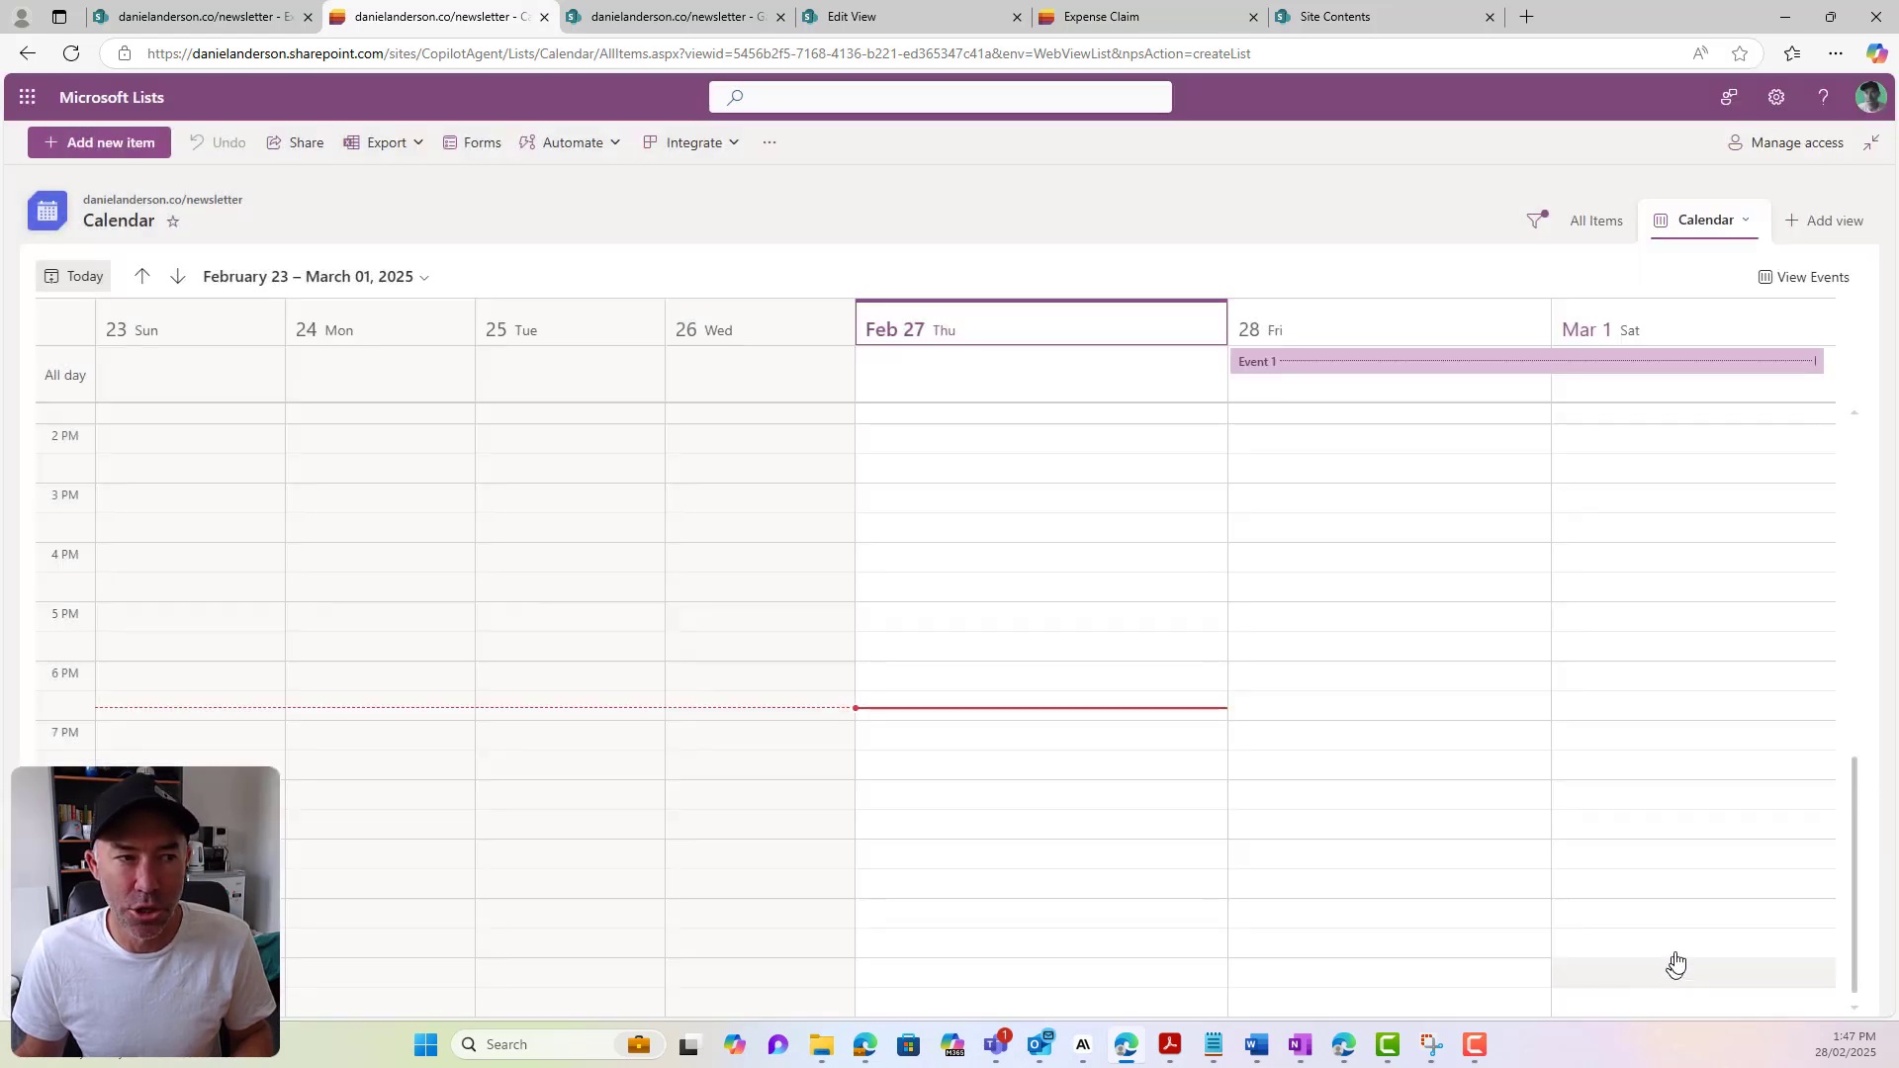
Select Event 1, check the view options, then return to the Lists home page
{"action": "left_click", "coordinate": [1405, 364]}
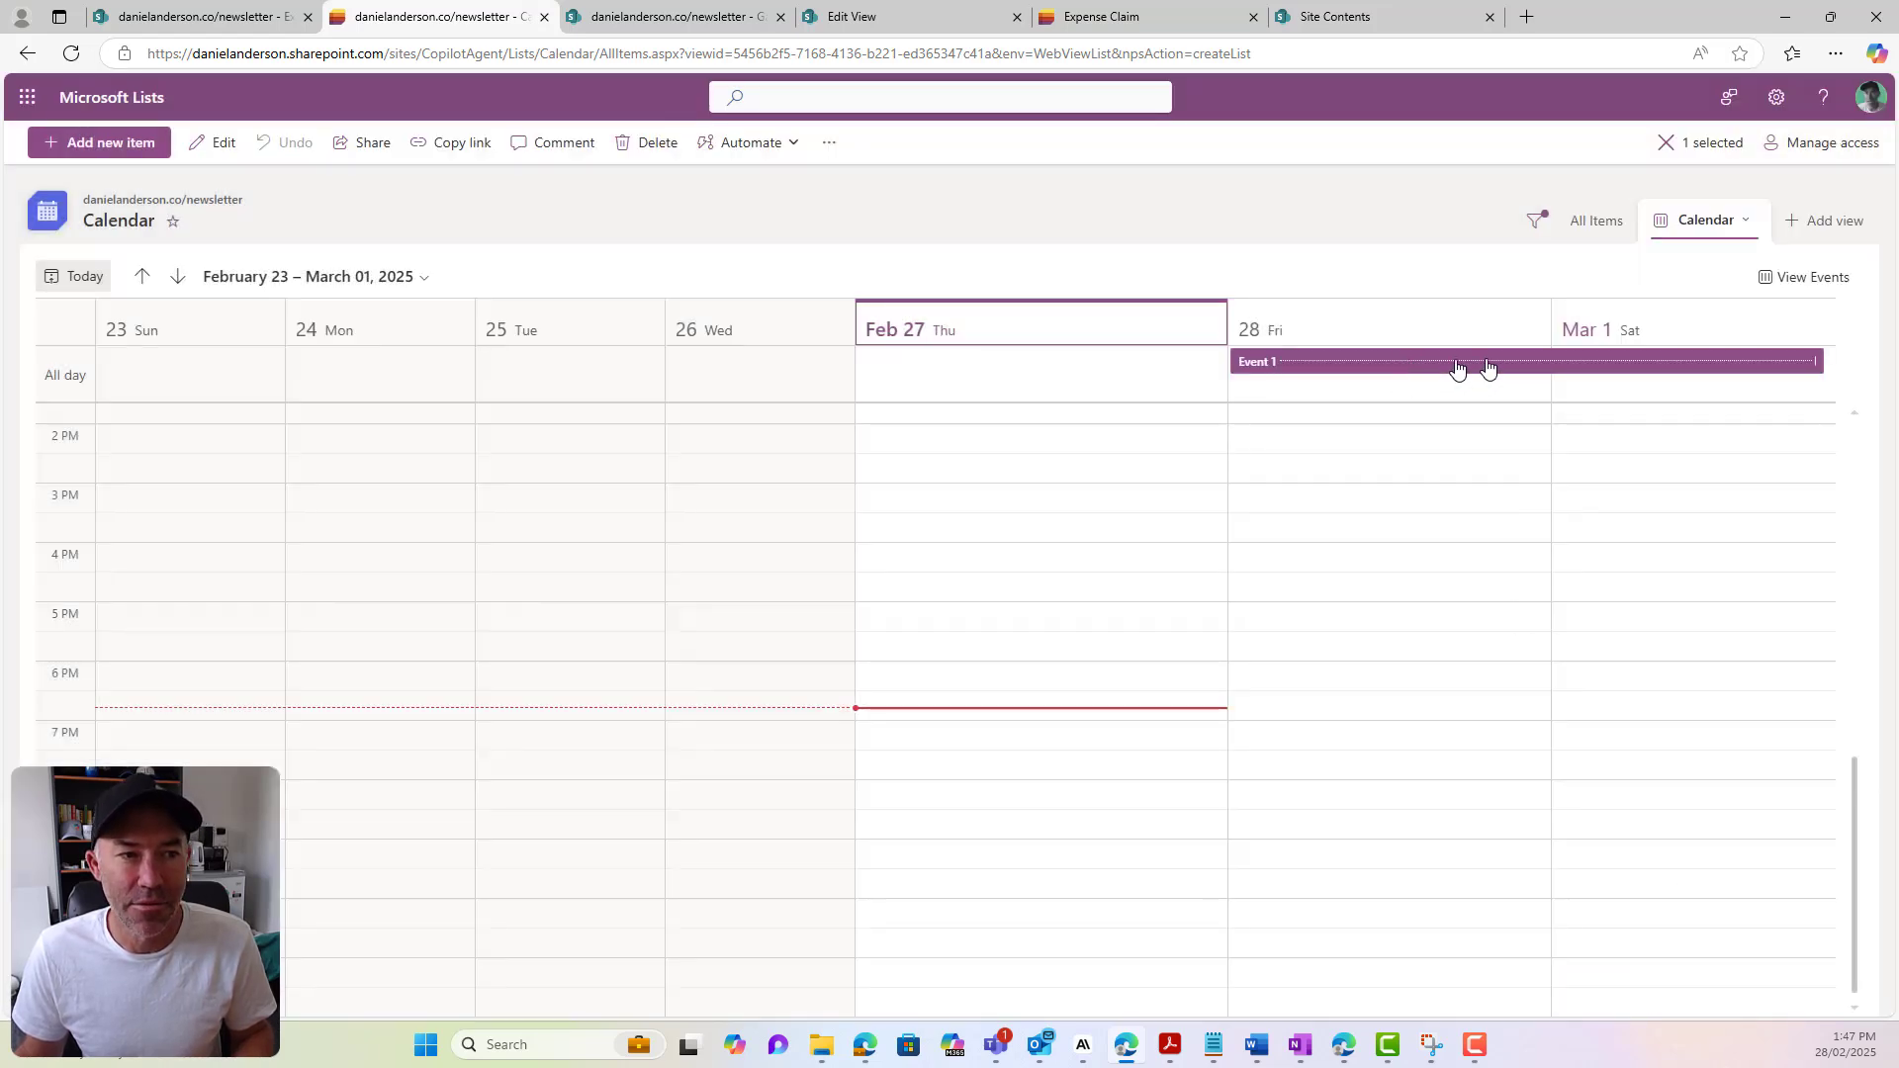
{"action": "left_click", "coordinate": [1706, 219]}
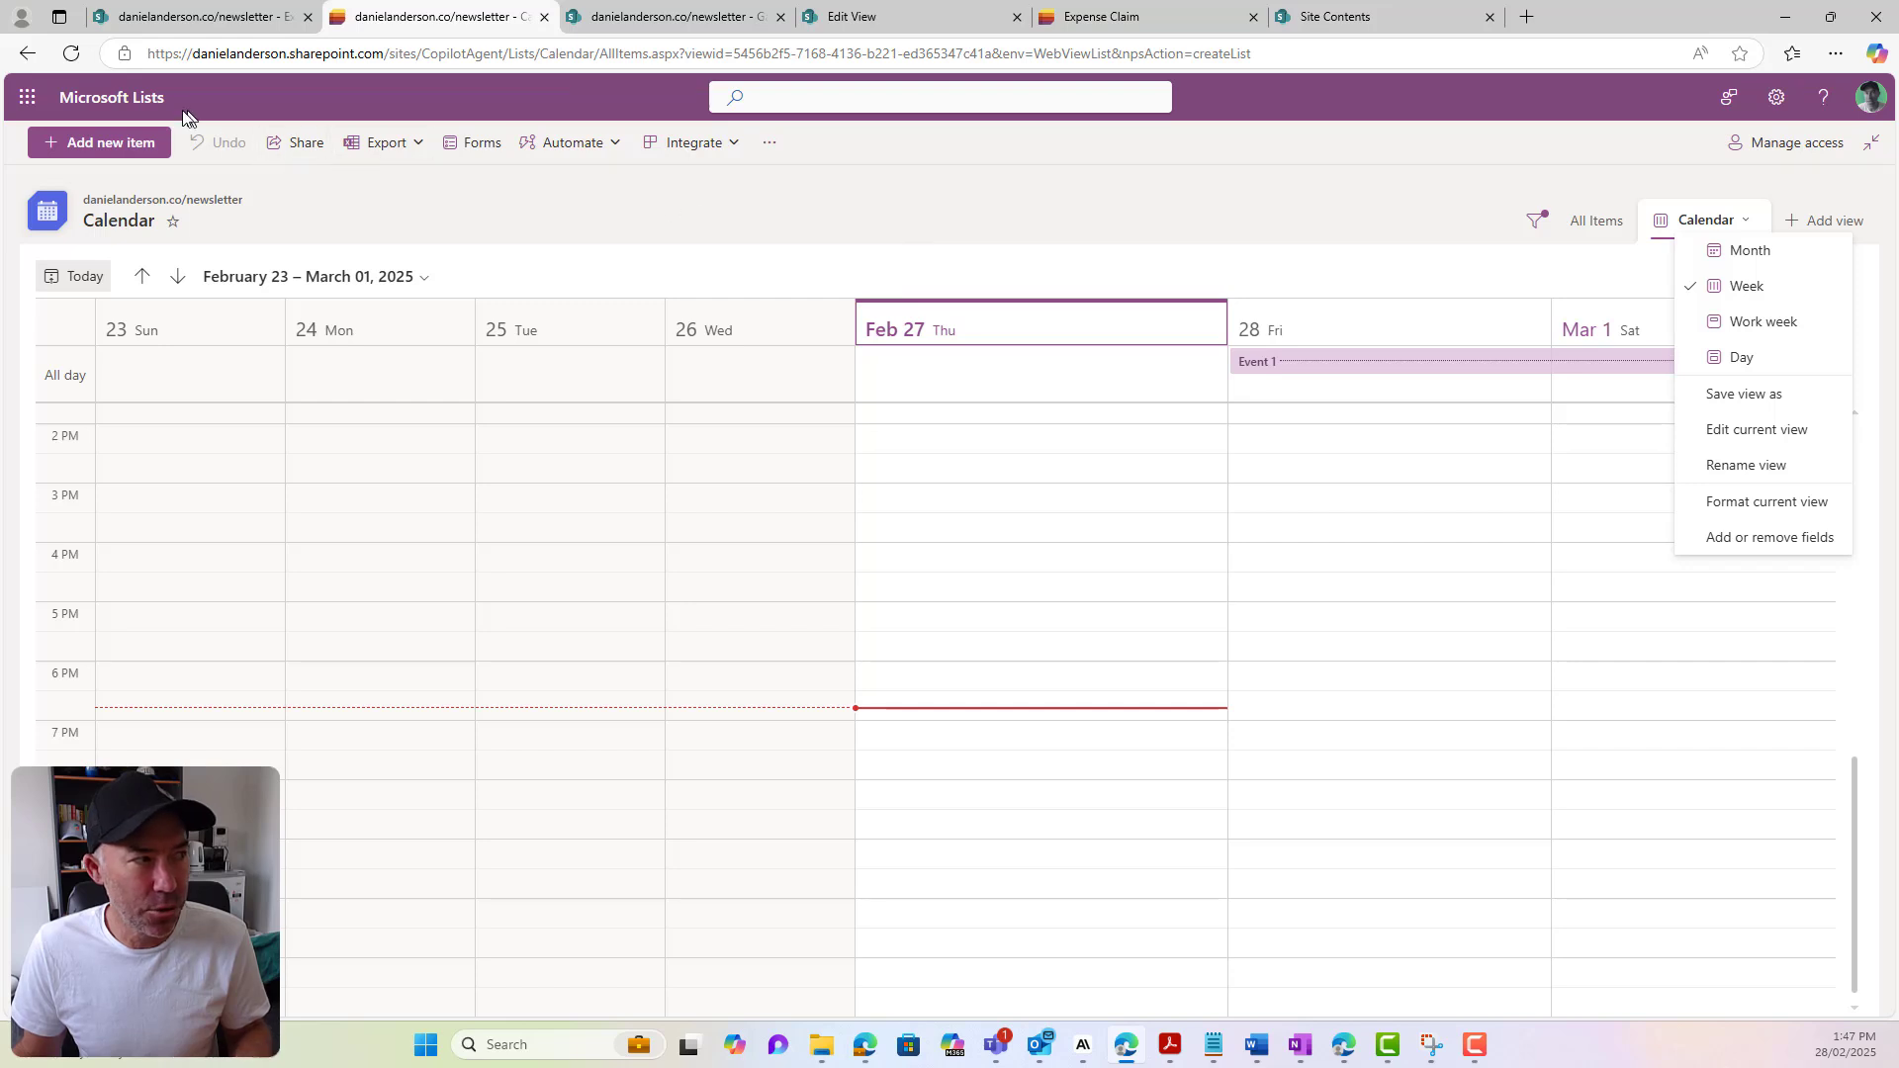
{"action": "left_click", "coordinate": [137, 107]}
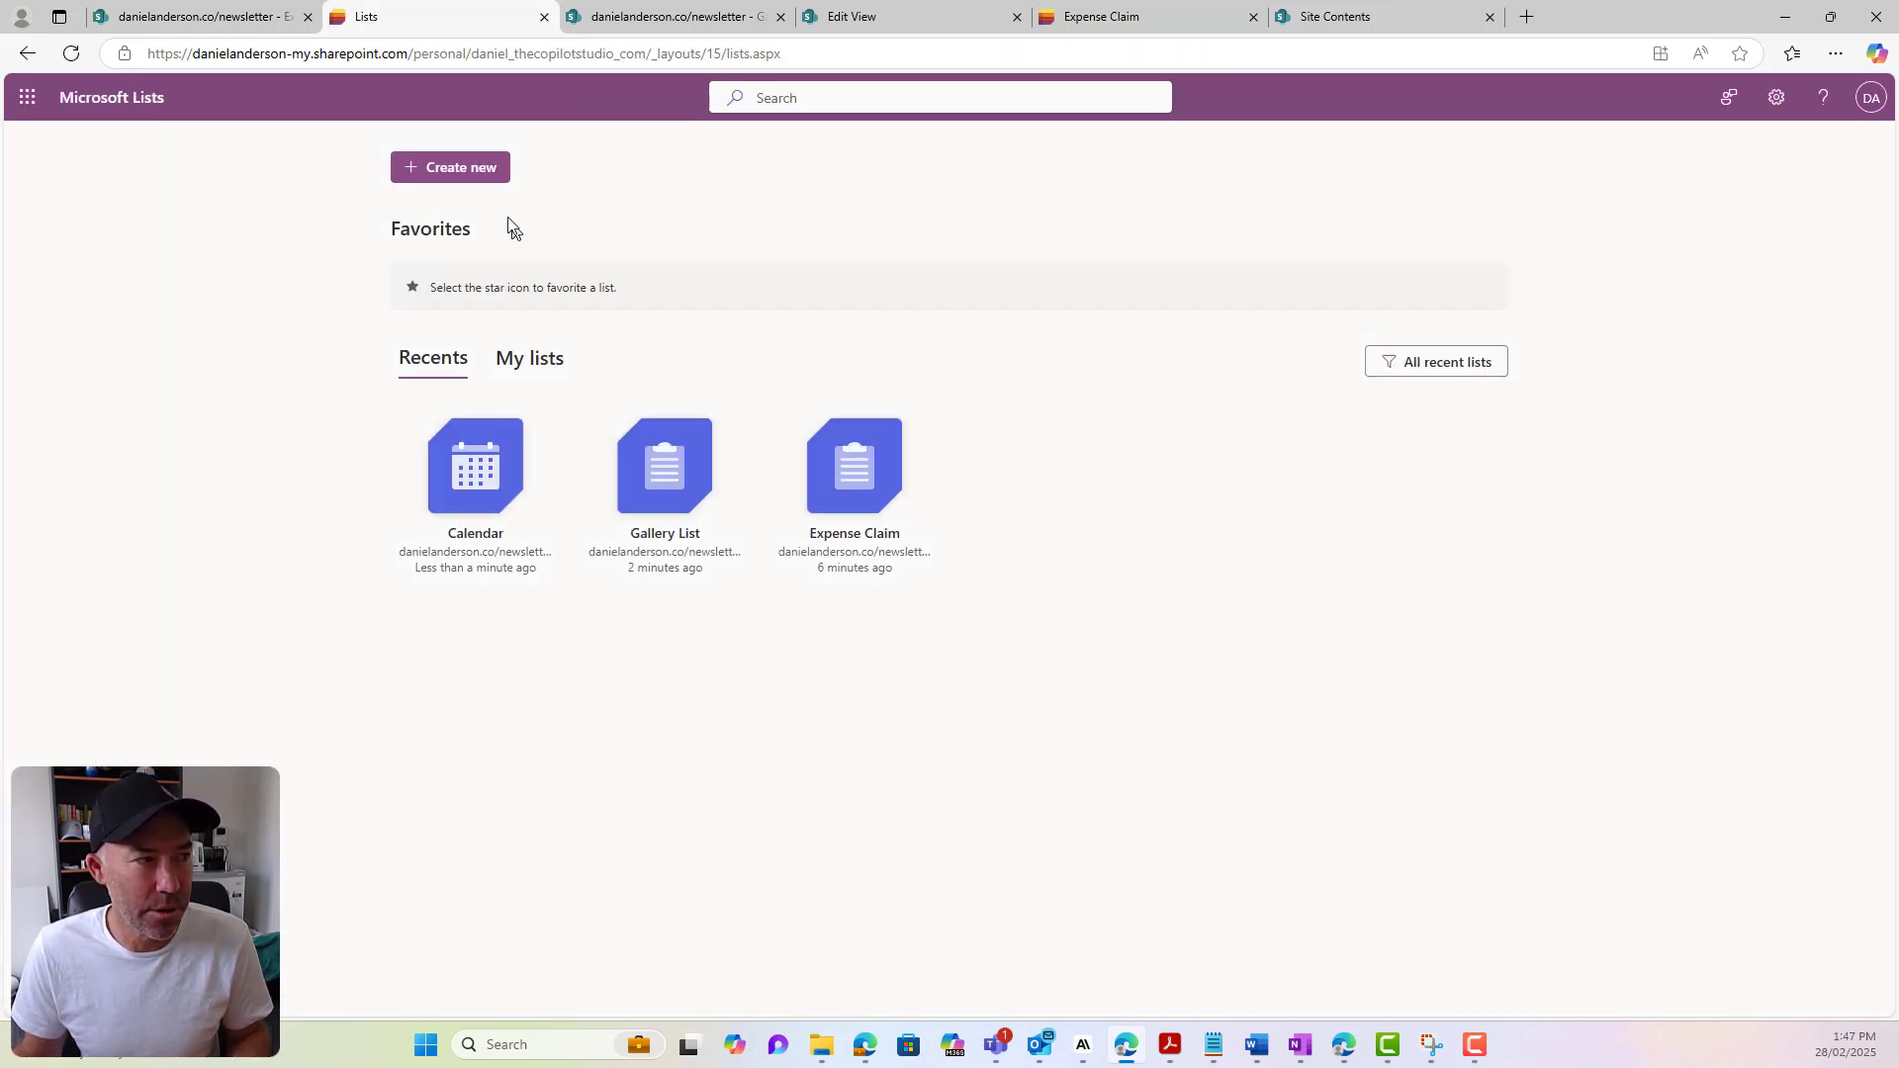
{"action": "left_click", "coordinate": [458, 173]}
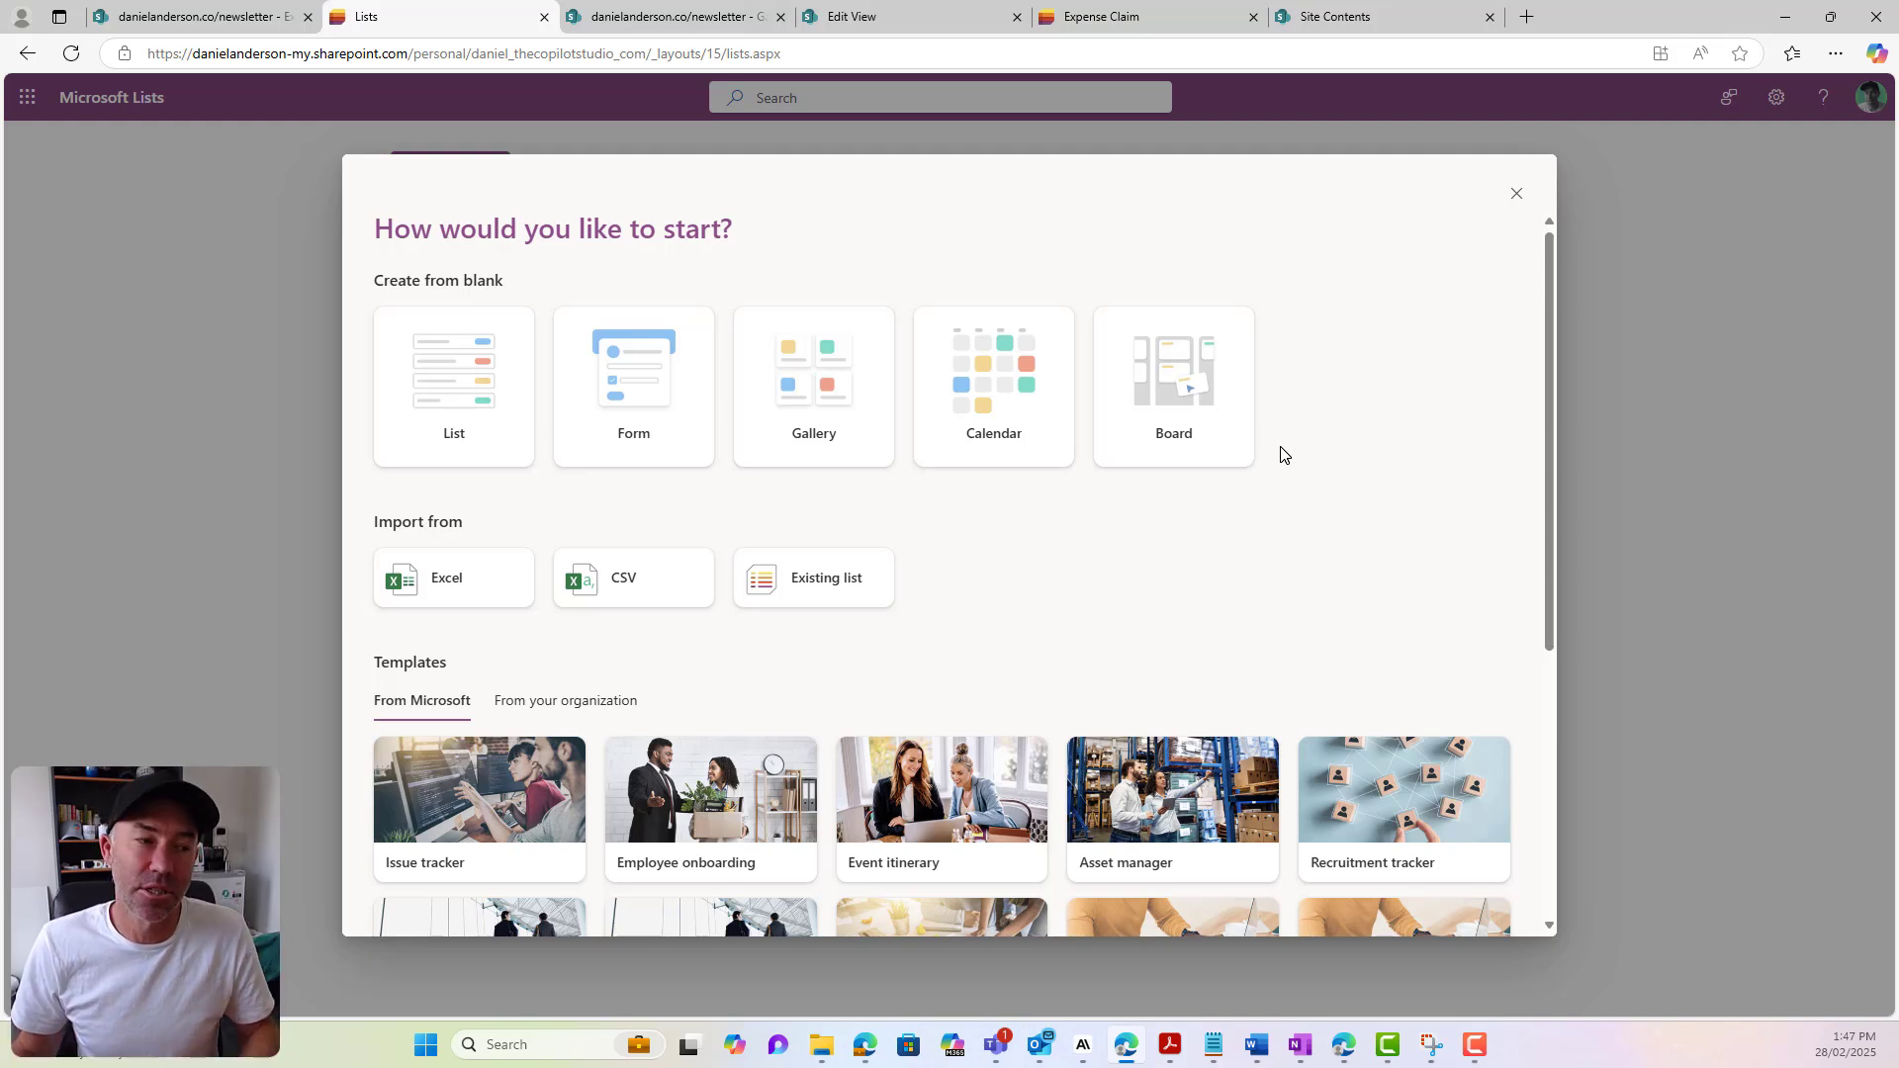
Create a blank board list named 'Board' in the newsletter site
{"action": "left_click", "coordinate": [1202, 423]}
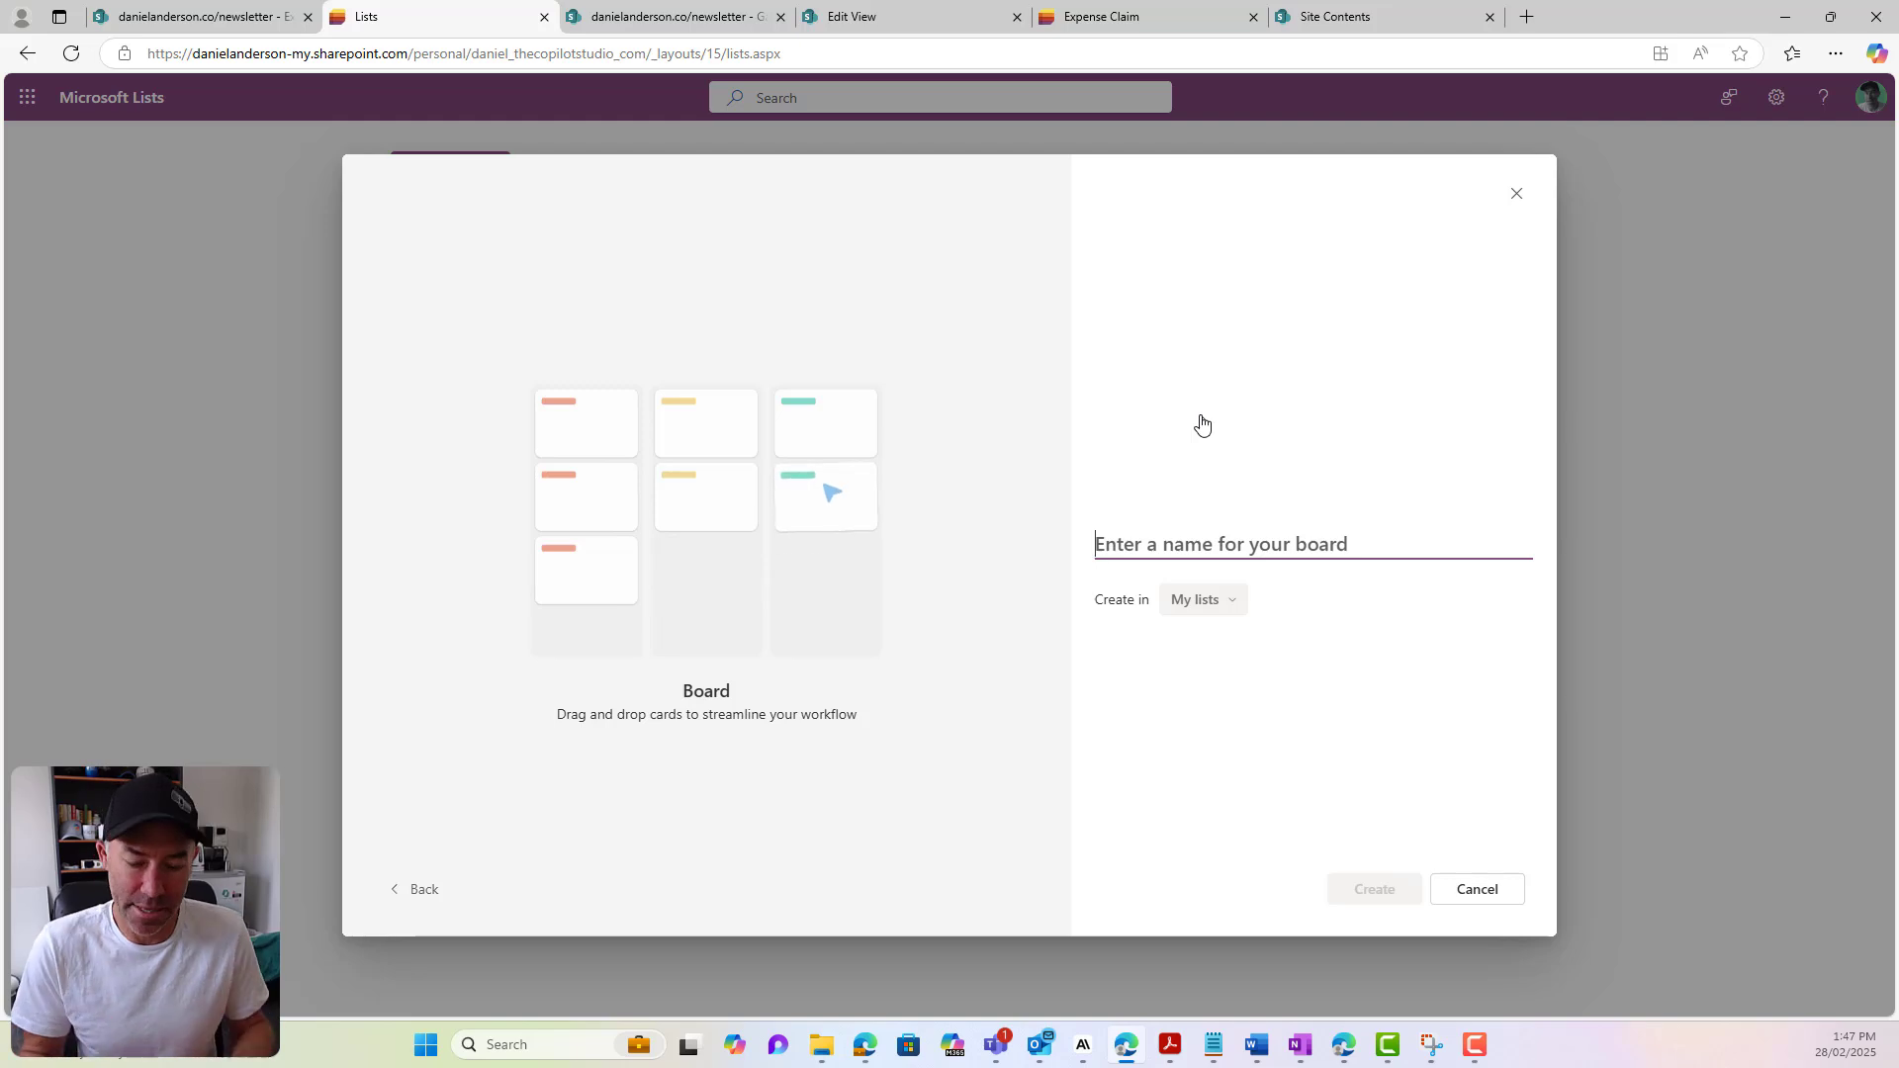
{"action": "type", "text": "Board"}
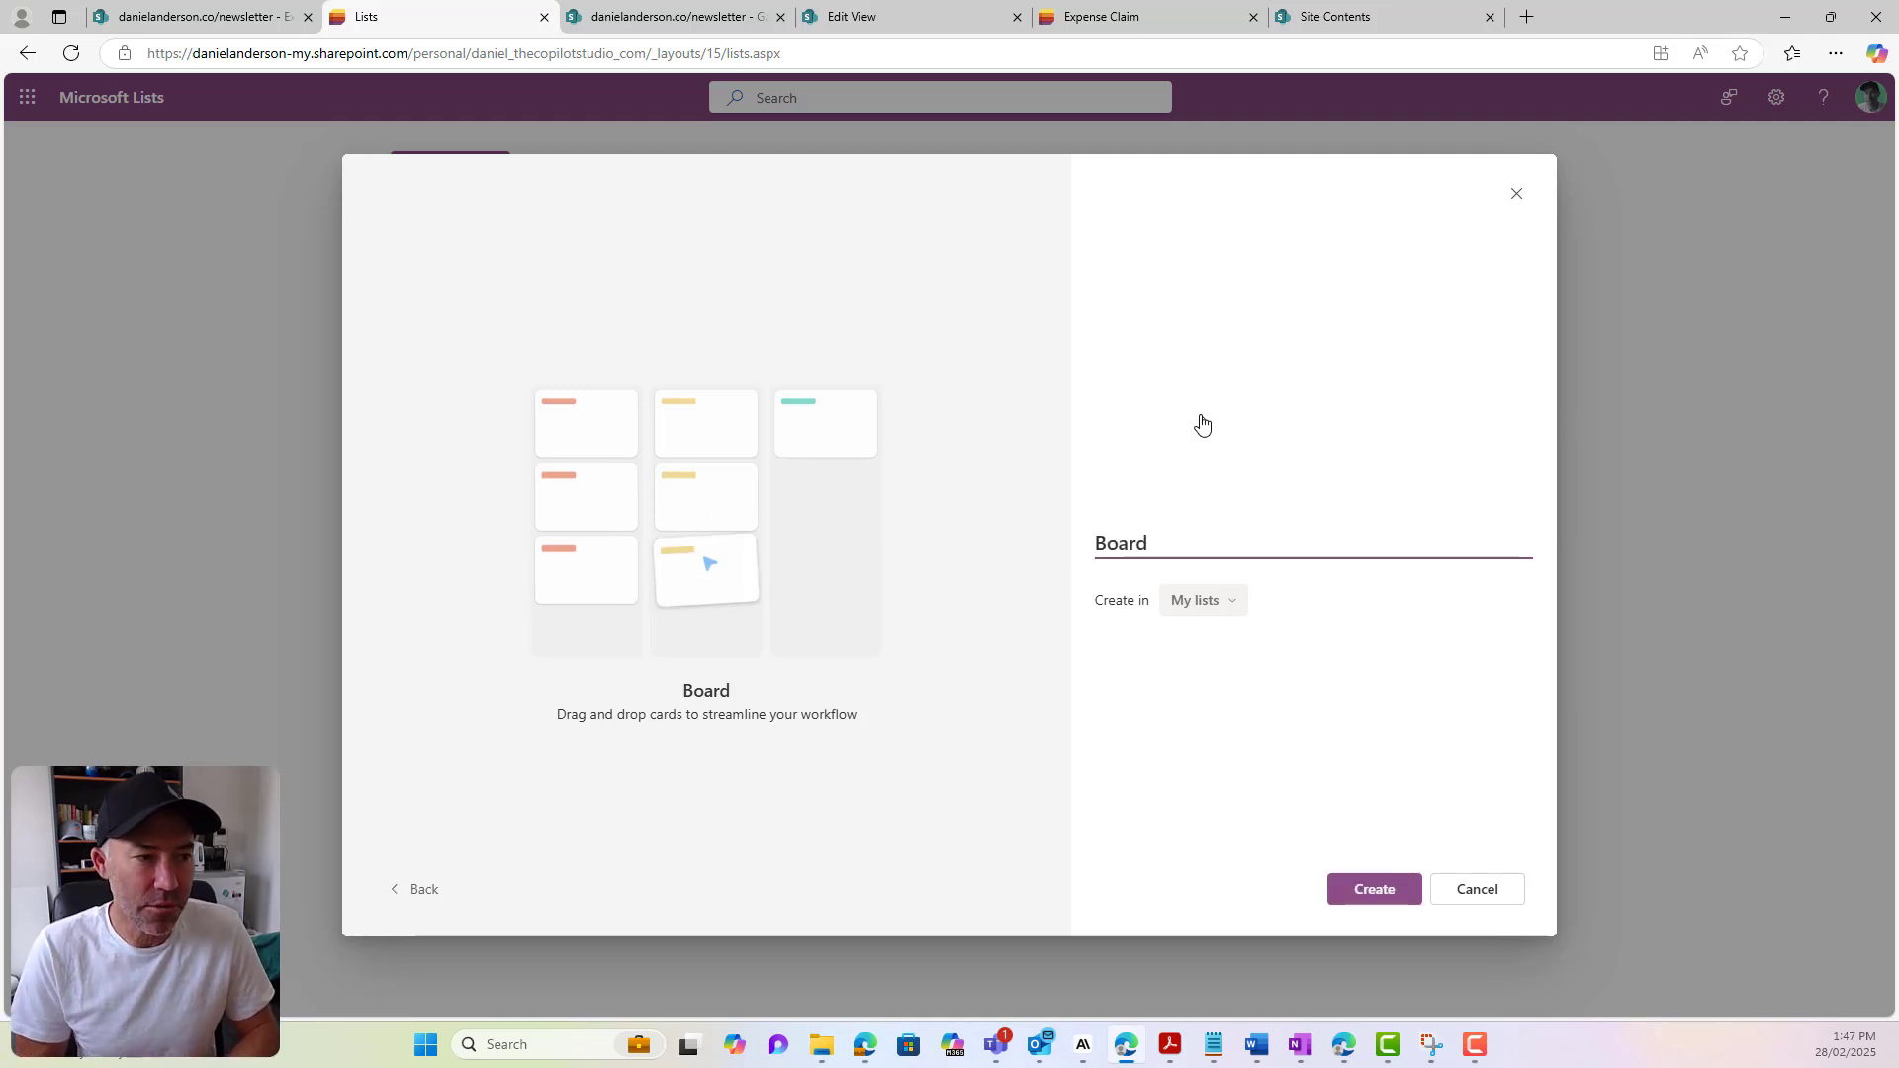
{"action": "left_click", "coordinate": [1227, 604]}
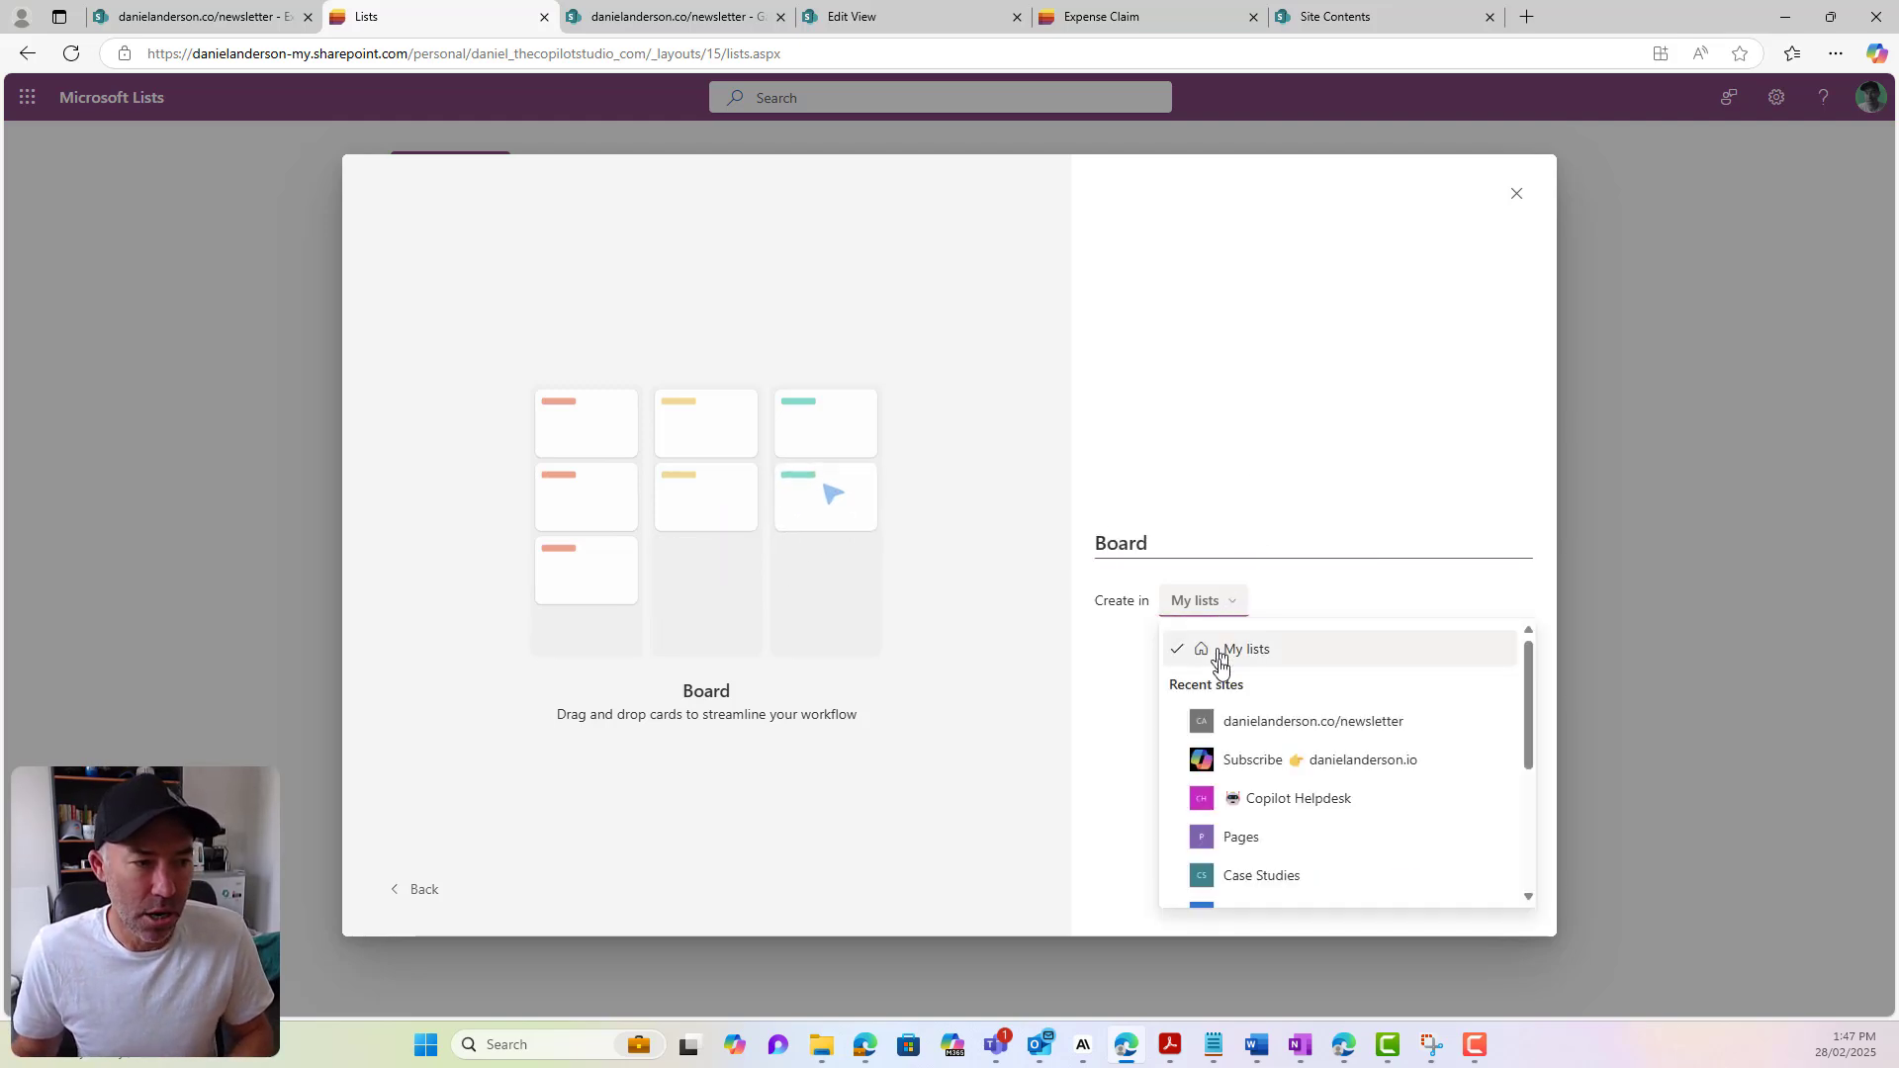
{"action": "left_click", "coordinate": [1252, 725]}
{"action": "left_click", "coordinate": [1397, 896]}
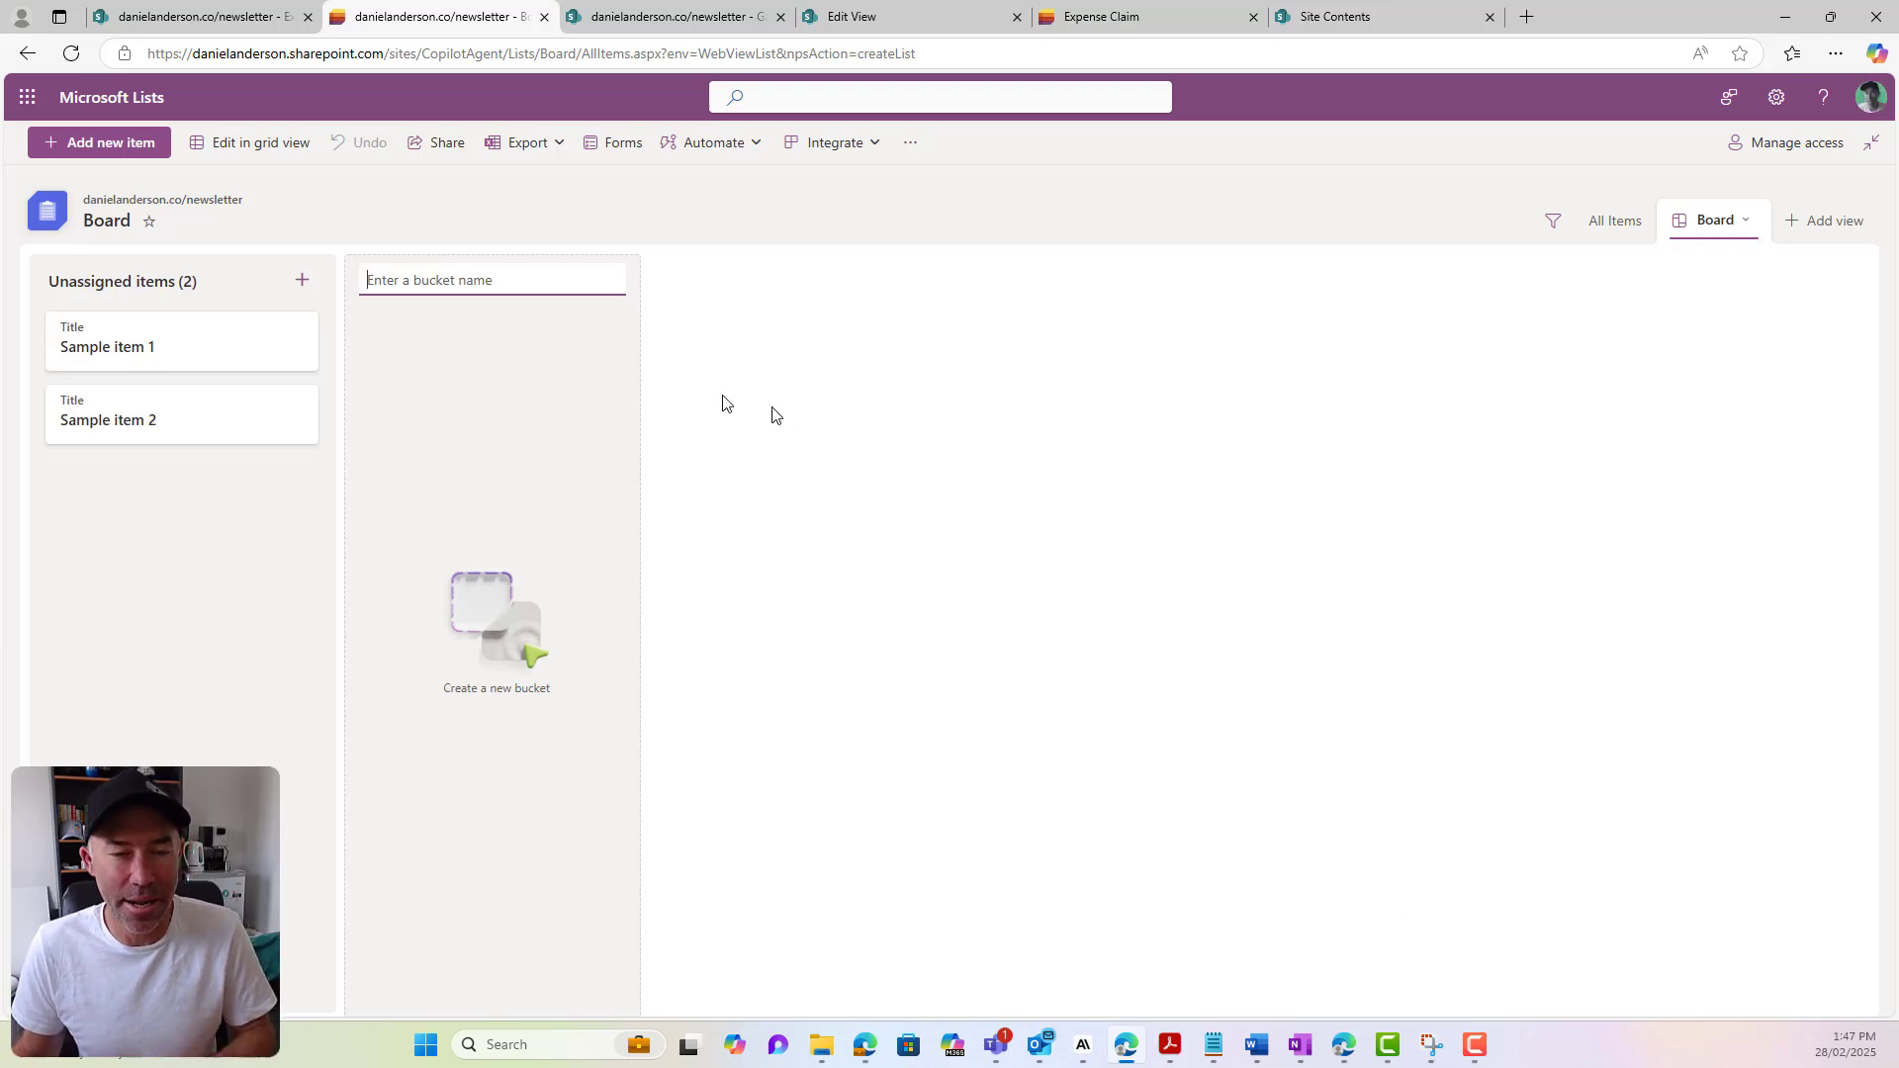
Add Backlog, In Progress and Blockers buckets to the board
{"action": "left_click", "coordinate": [487, 277]}
{"action": "type", "text": "Ba"}
{"action": "key", "text": "Tab"}
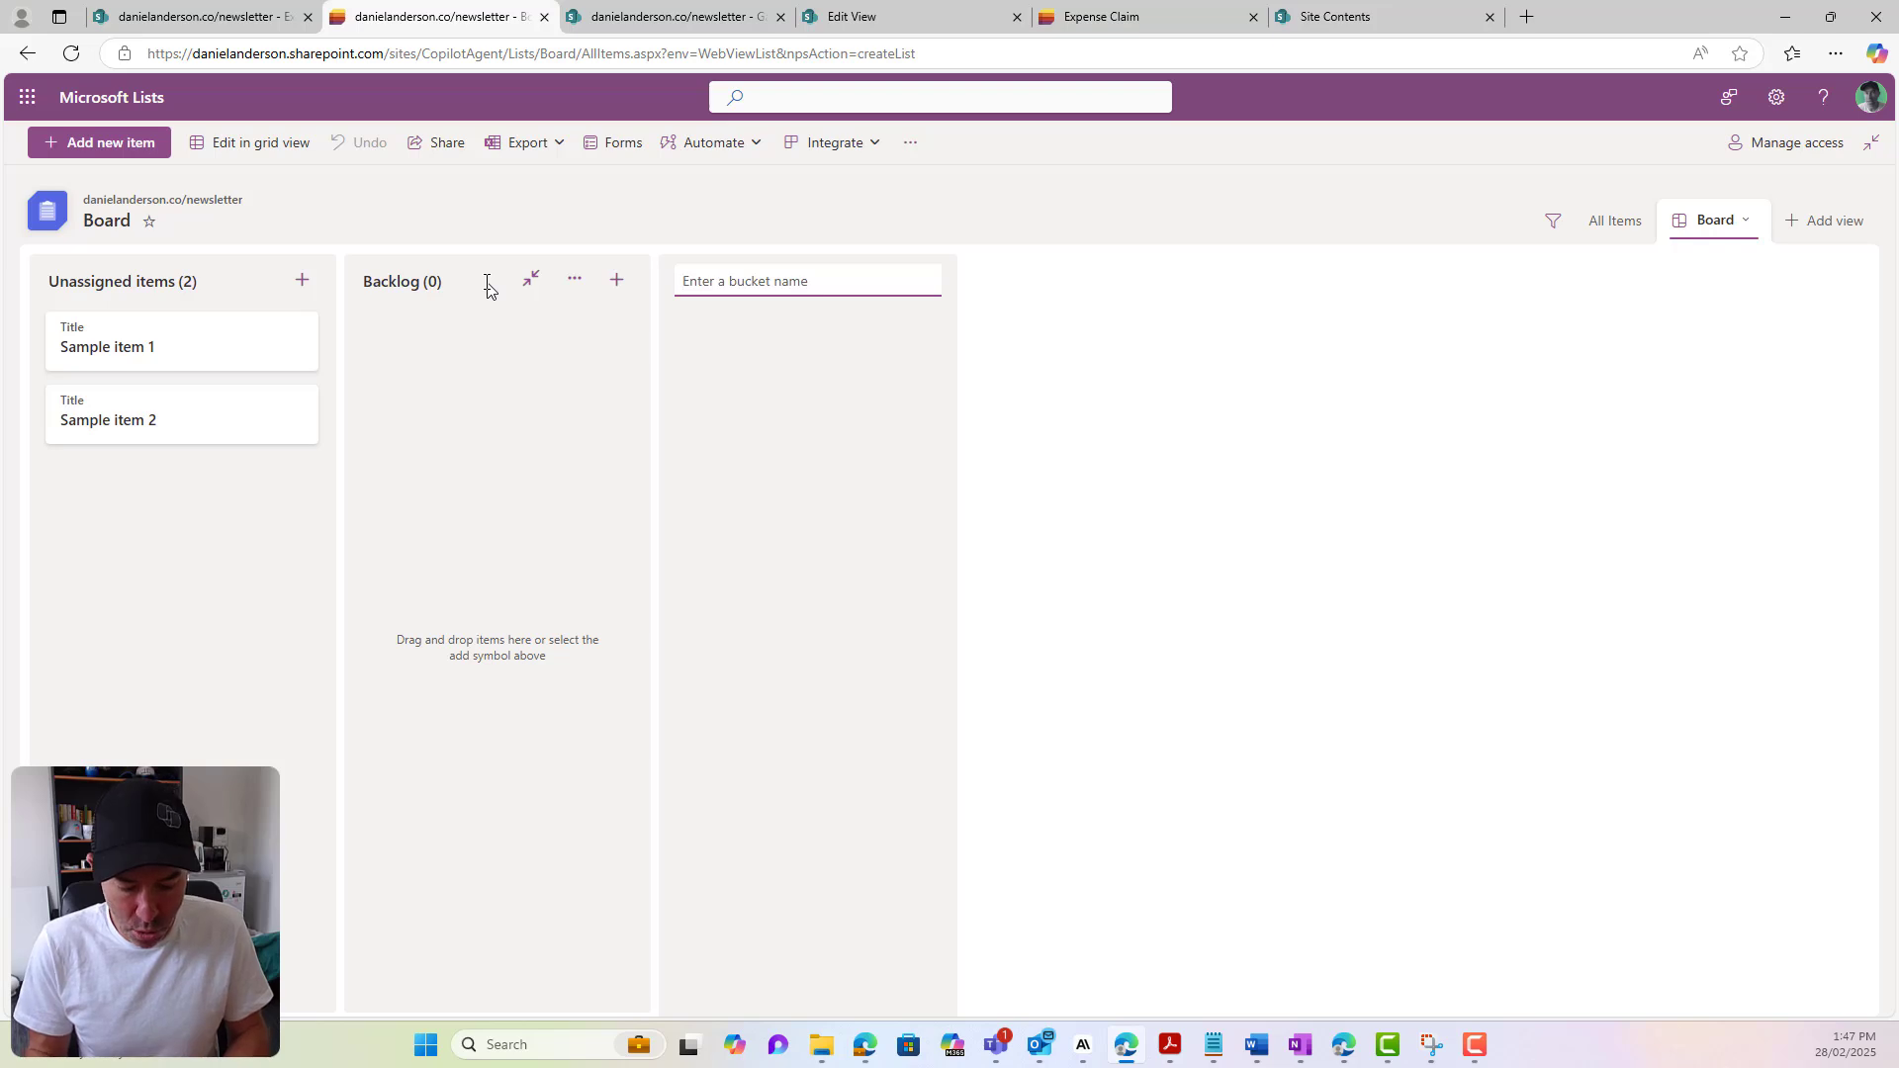
{"action": "type", "text": "Wor"}
{"action": "key", "text": "BackSpace"}
{"action": "key", "text": "BackSpace"}
{"action": "key", "text": "BackSpace"}
{"action": "type", "text": "In Progress"}
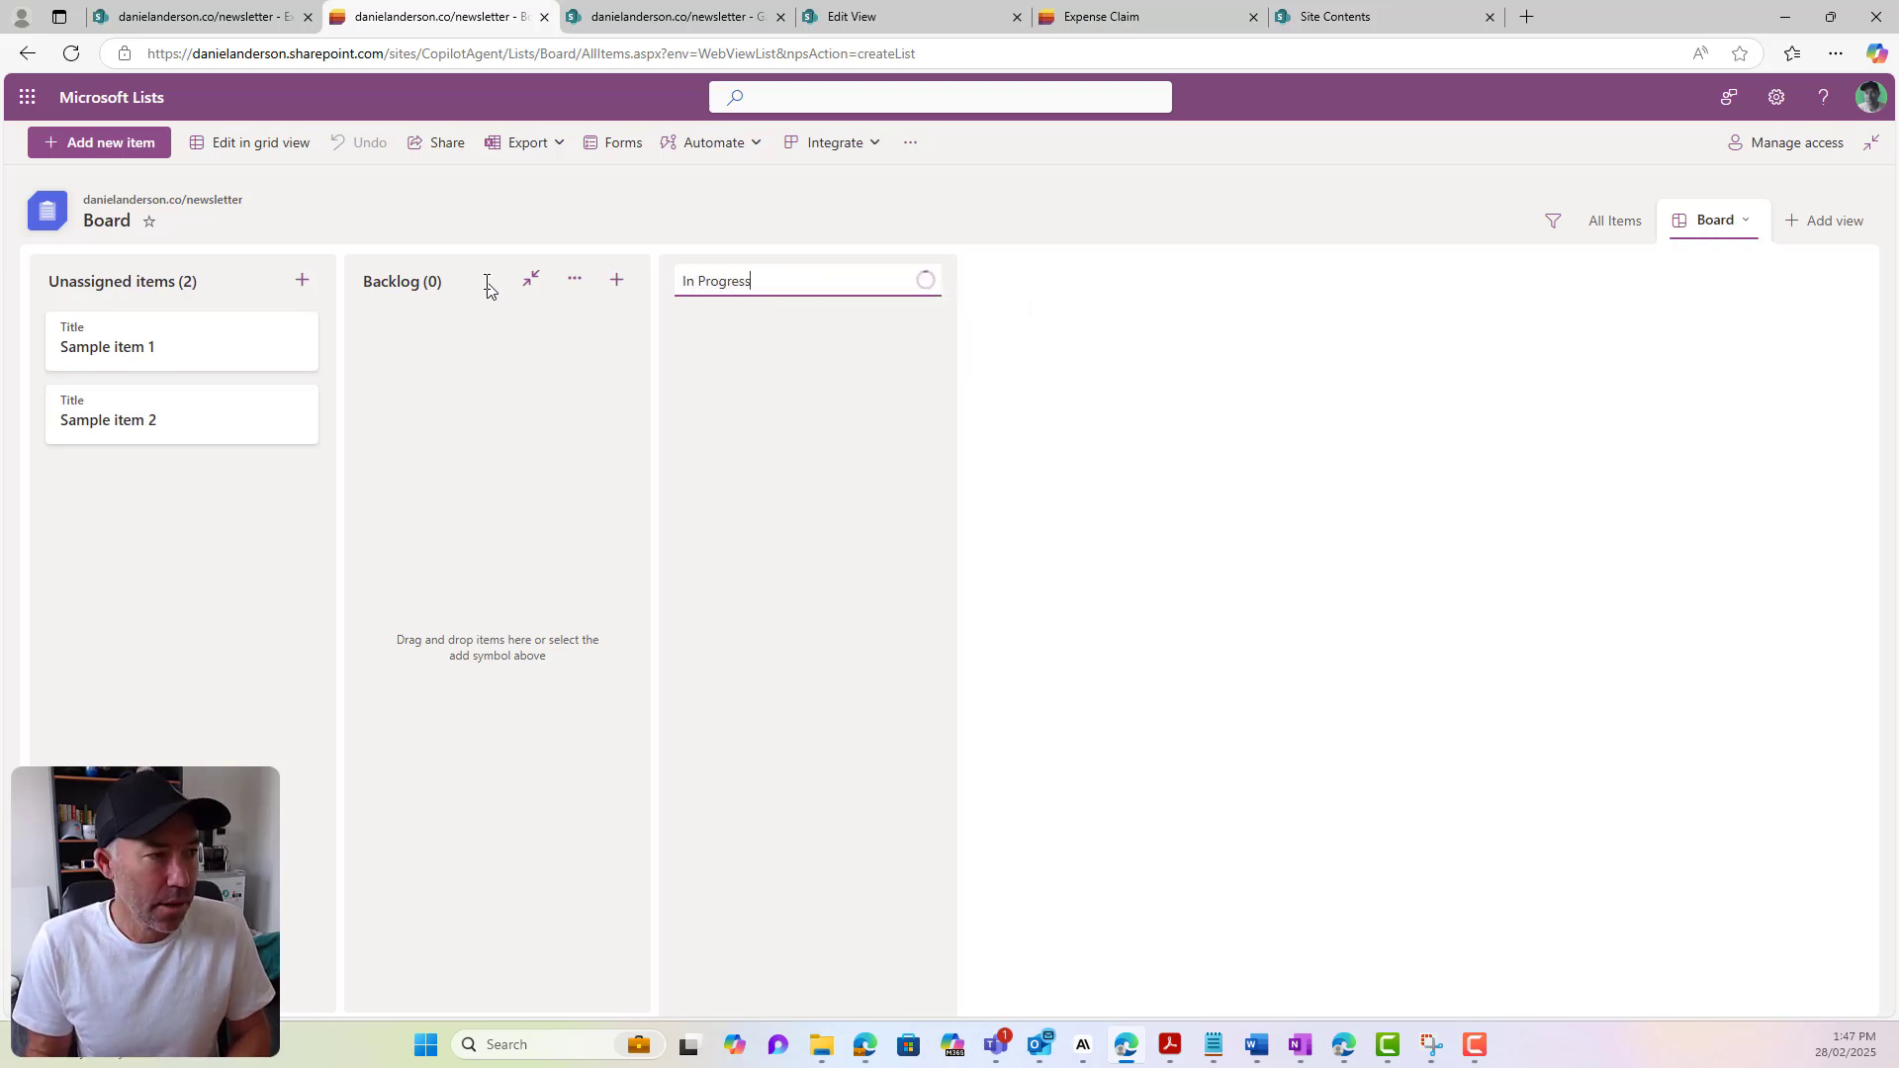
{"action": "type", "text": "Bloke"}
{"action": "key", "text": "BackSpace"}
{"action": "type", "text": "ckers"}
{"action": "key", "text": "Return"}
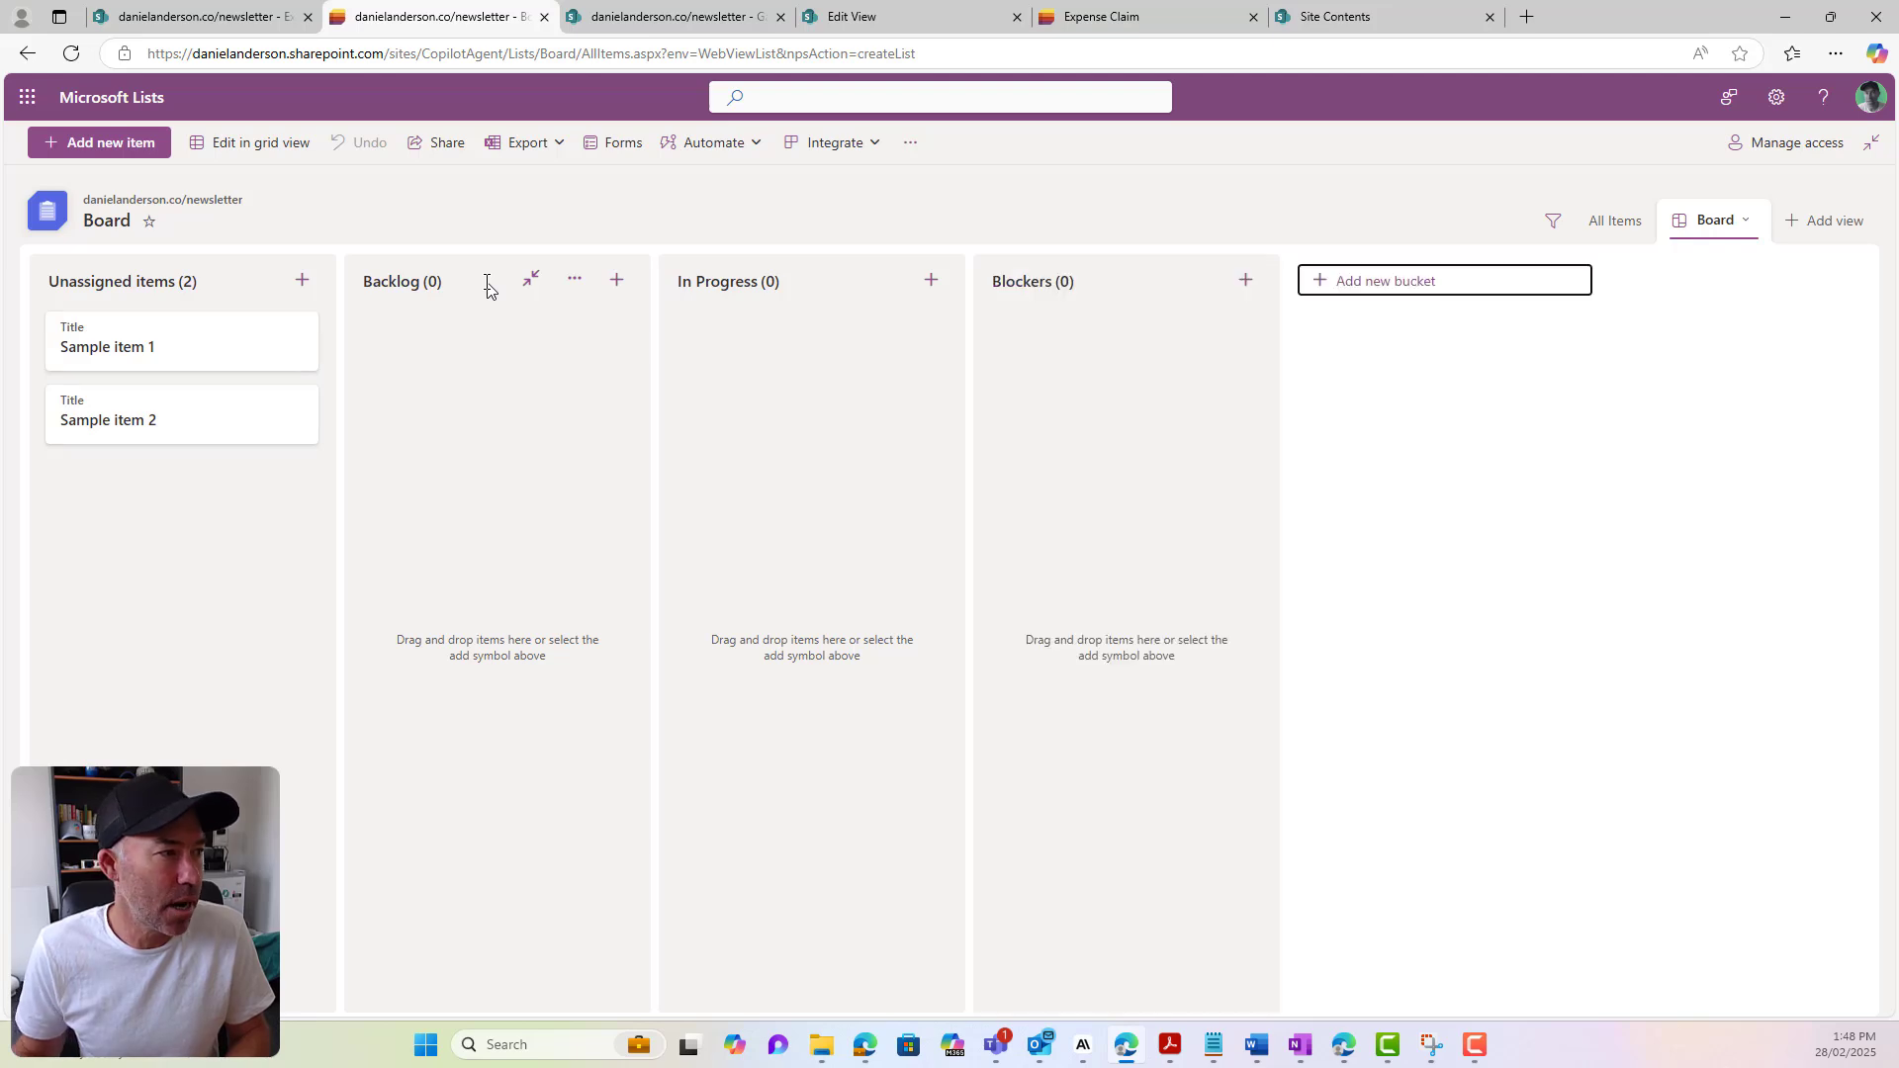
Move both sample items into Backlog and switch to the All Items grid
{"action": "left_click_drag", "start_coordinate": [224, 344], "coordinate": [458, 347]}
{"action": "left_click_drag", "start_coordinate": [185, 358], "coordinate": [463, 436]}
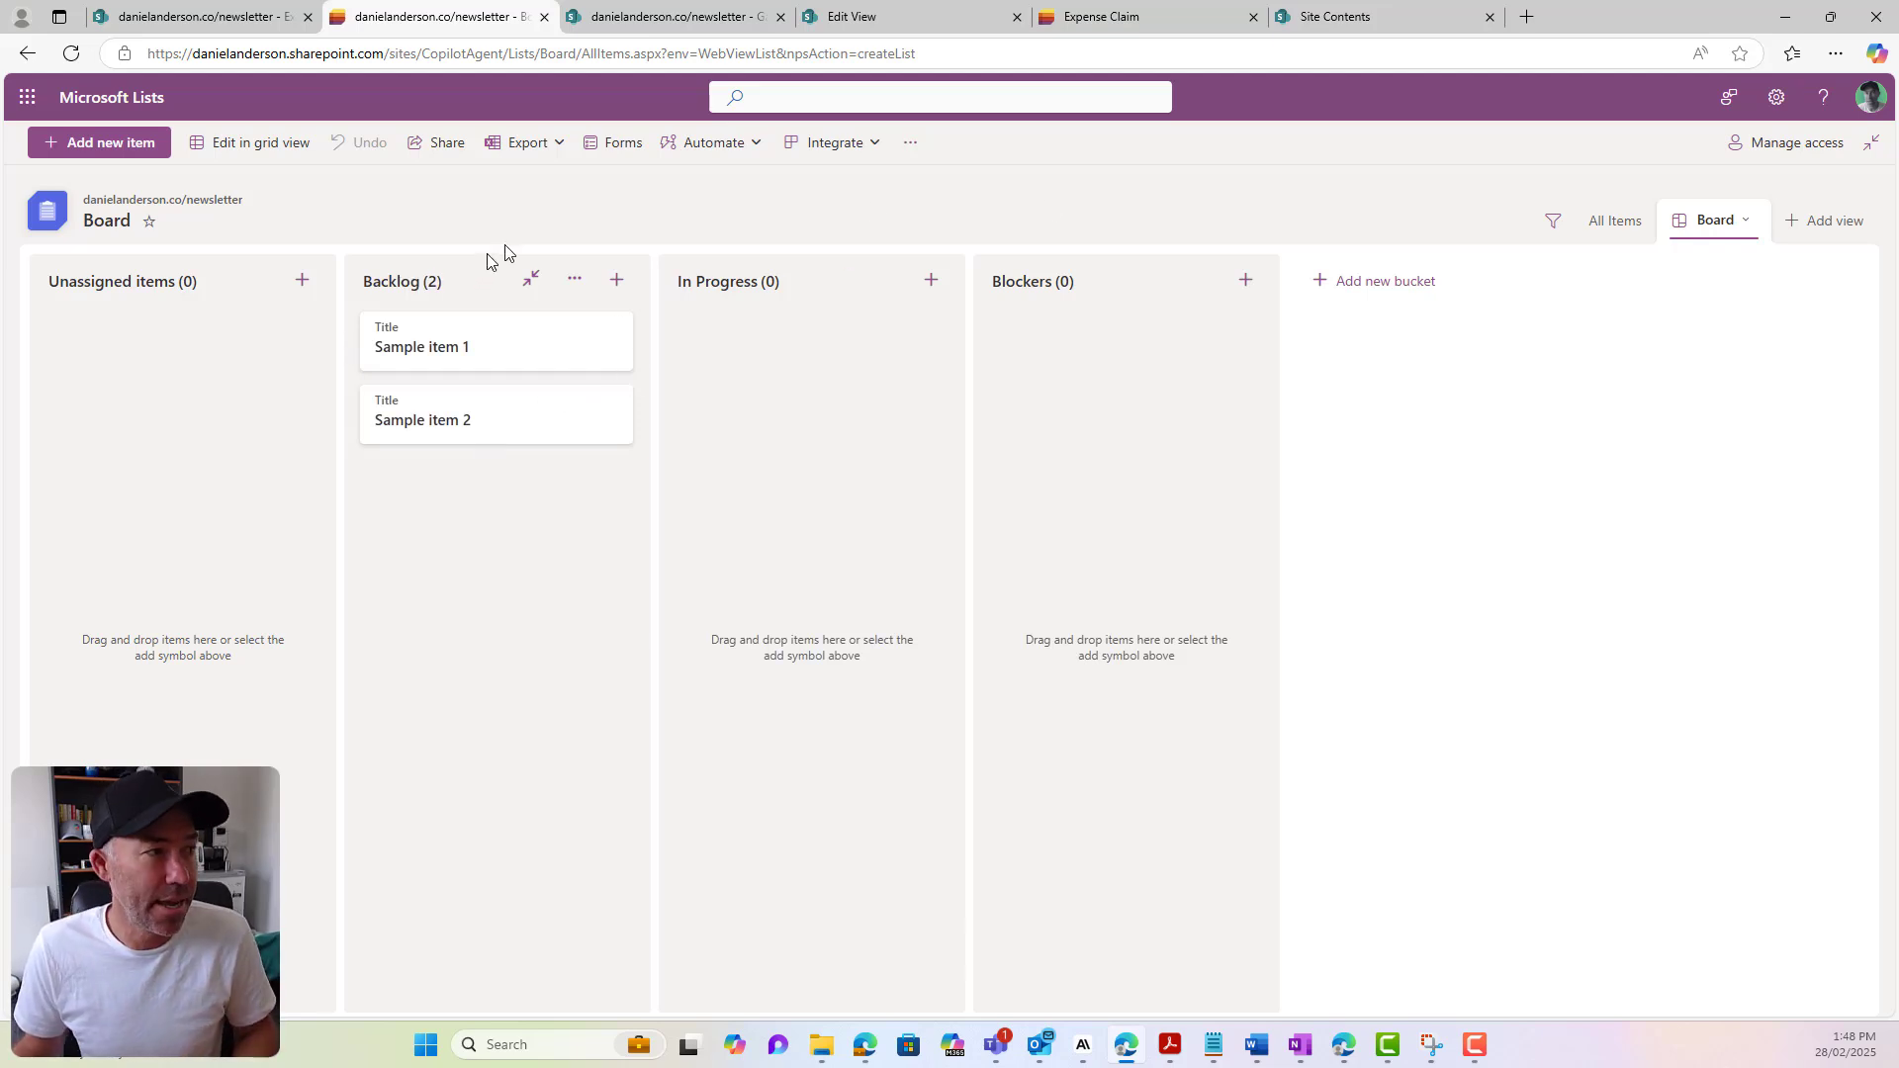
{"action": "left_click", "coordinate": [1601, 235]}
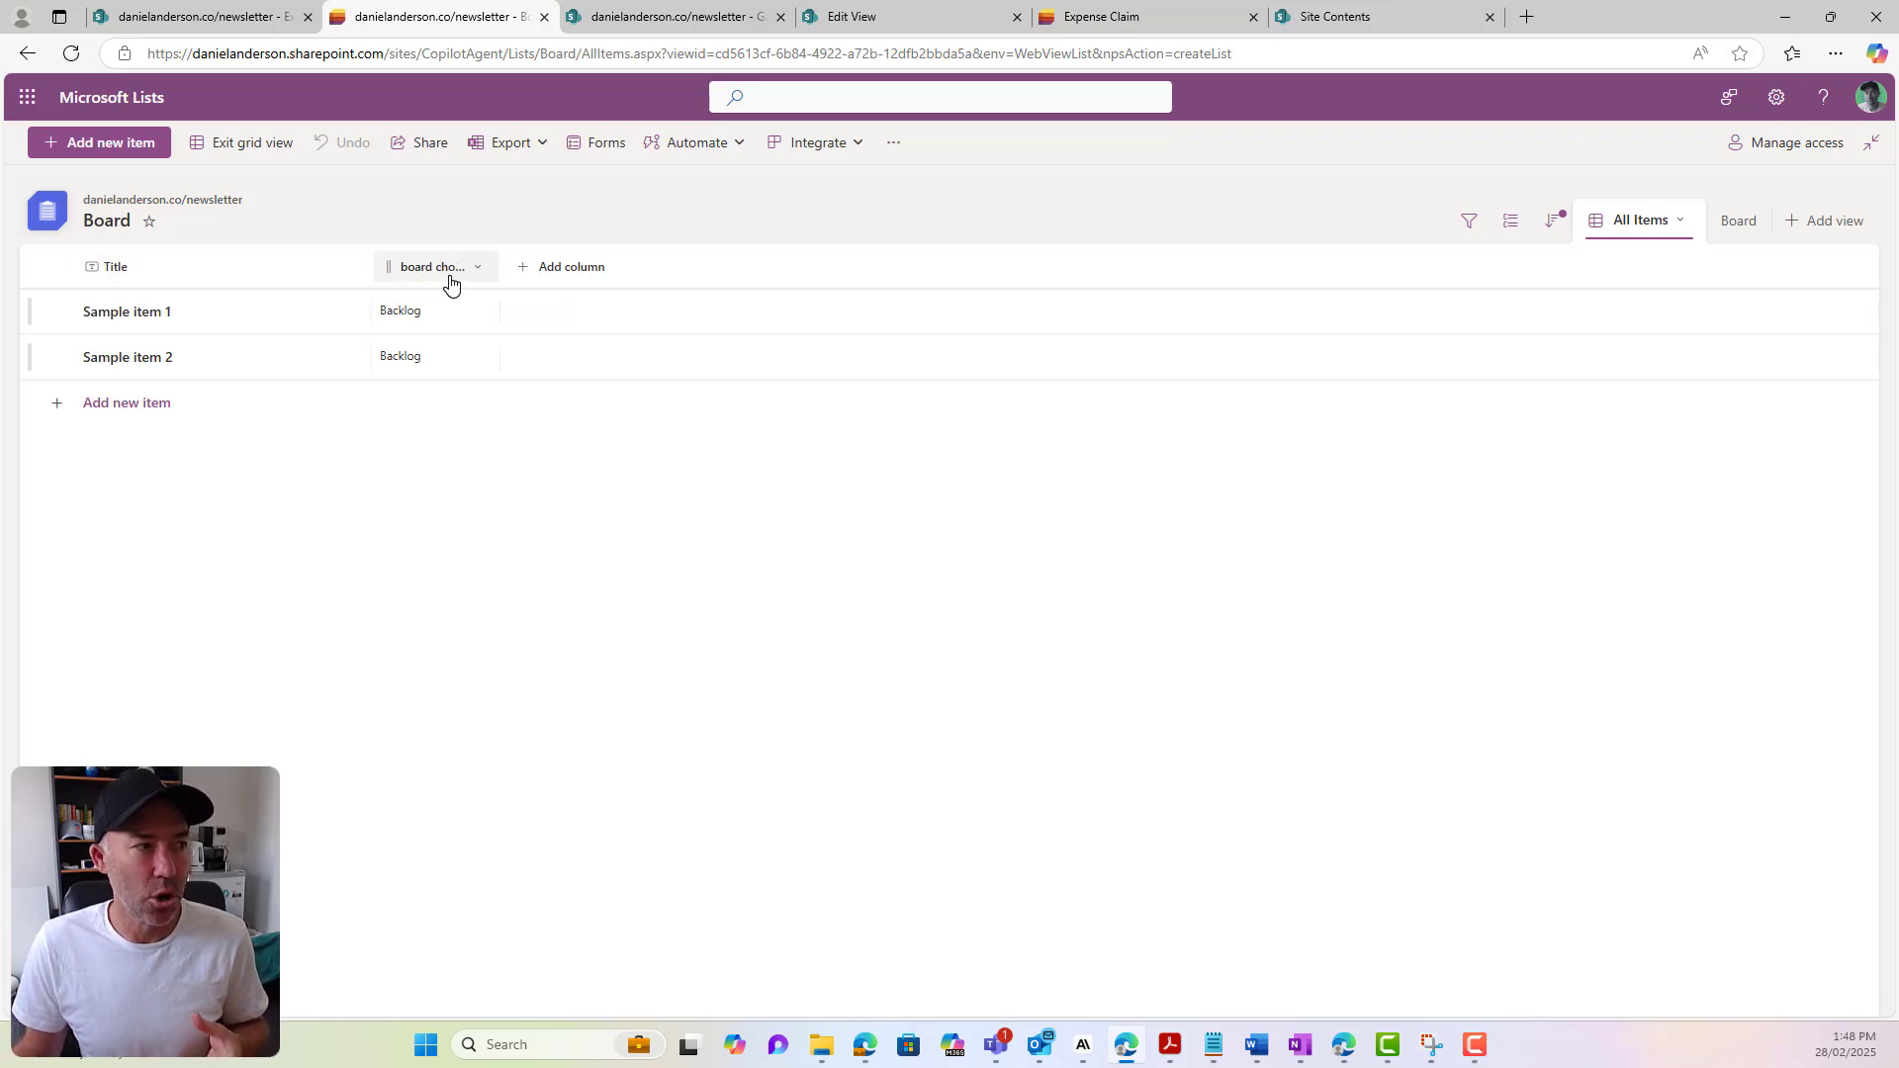
Widen the board choice column and check Sample item 1's value, leaving it at Backlog
{"action": "left_click_drag", "start_coordinate": [500, 280], "coordinate": [619, 252]}
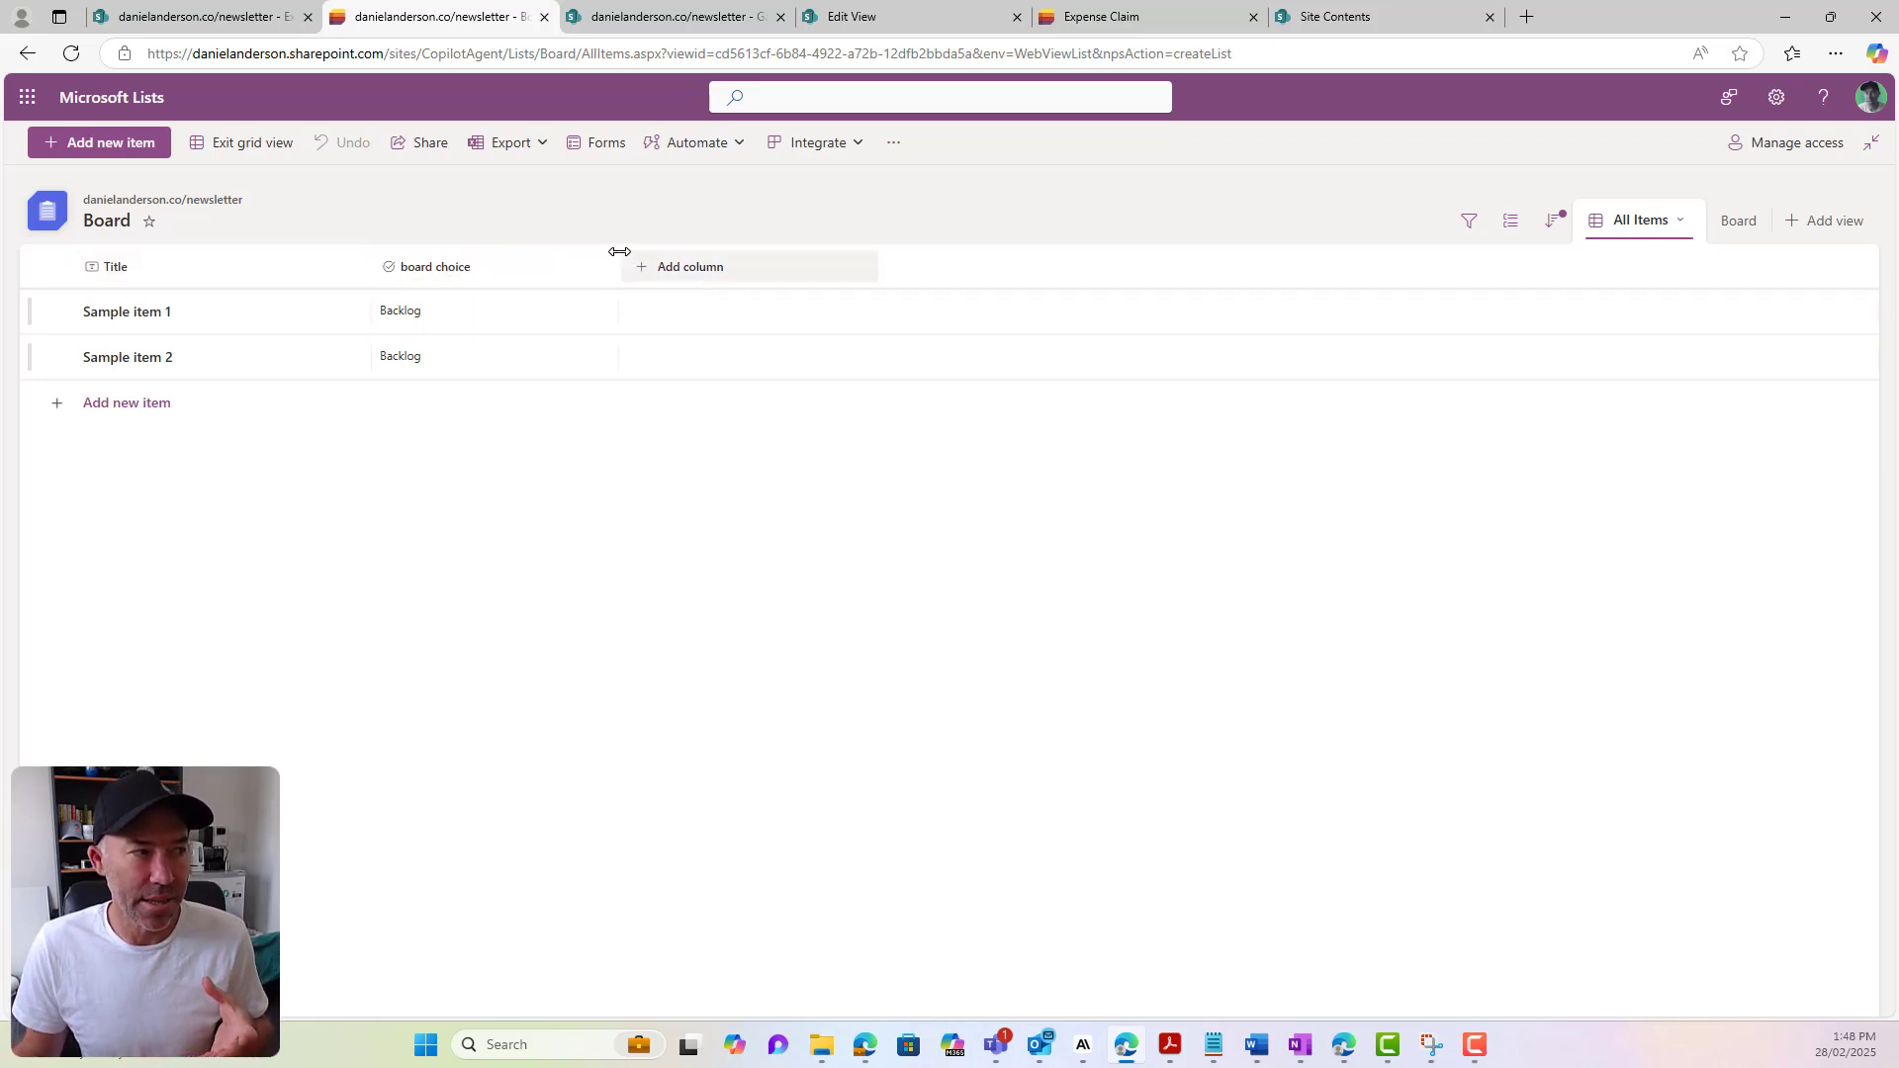
{"action": "left_click", "coordinate": [432, 318]}
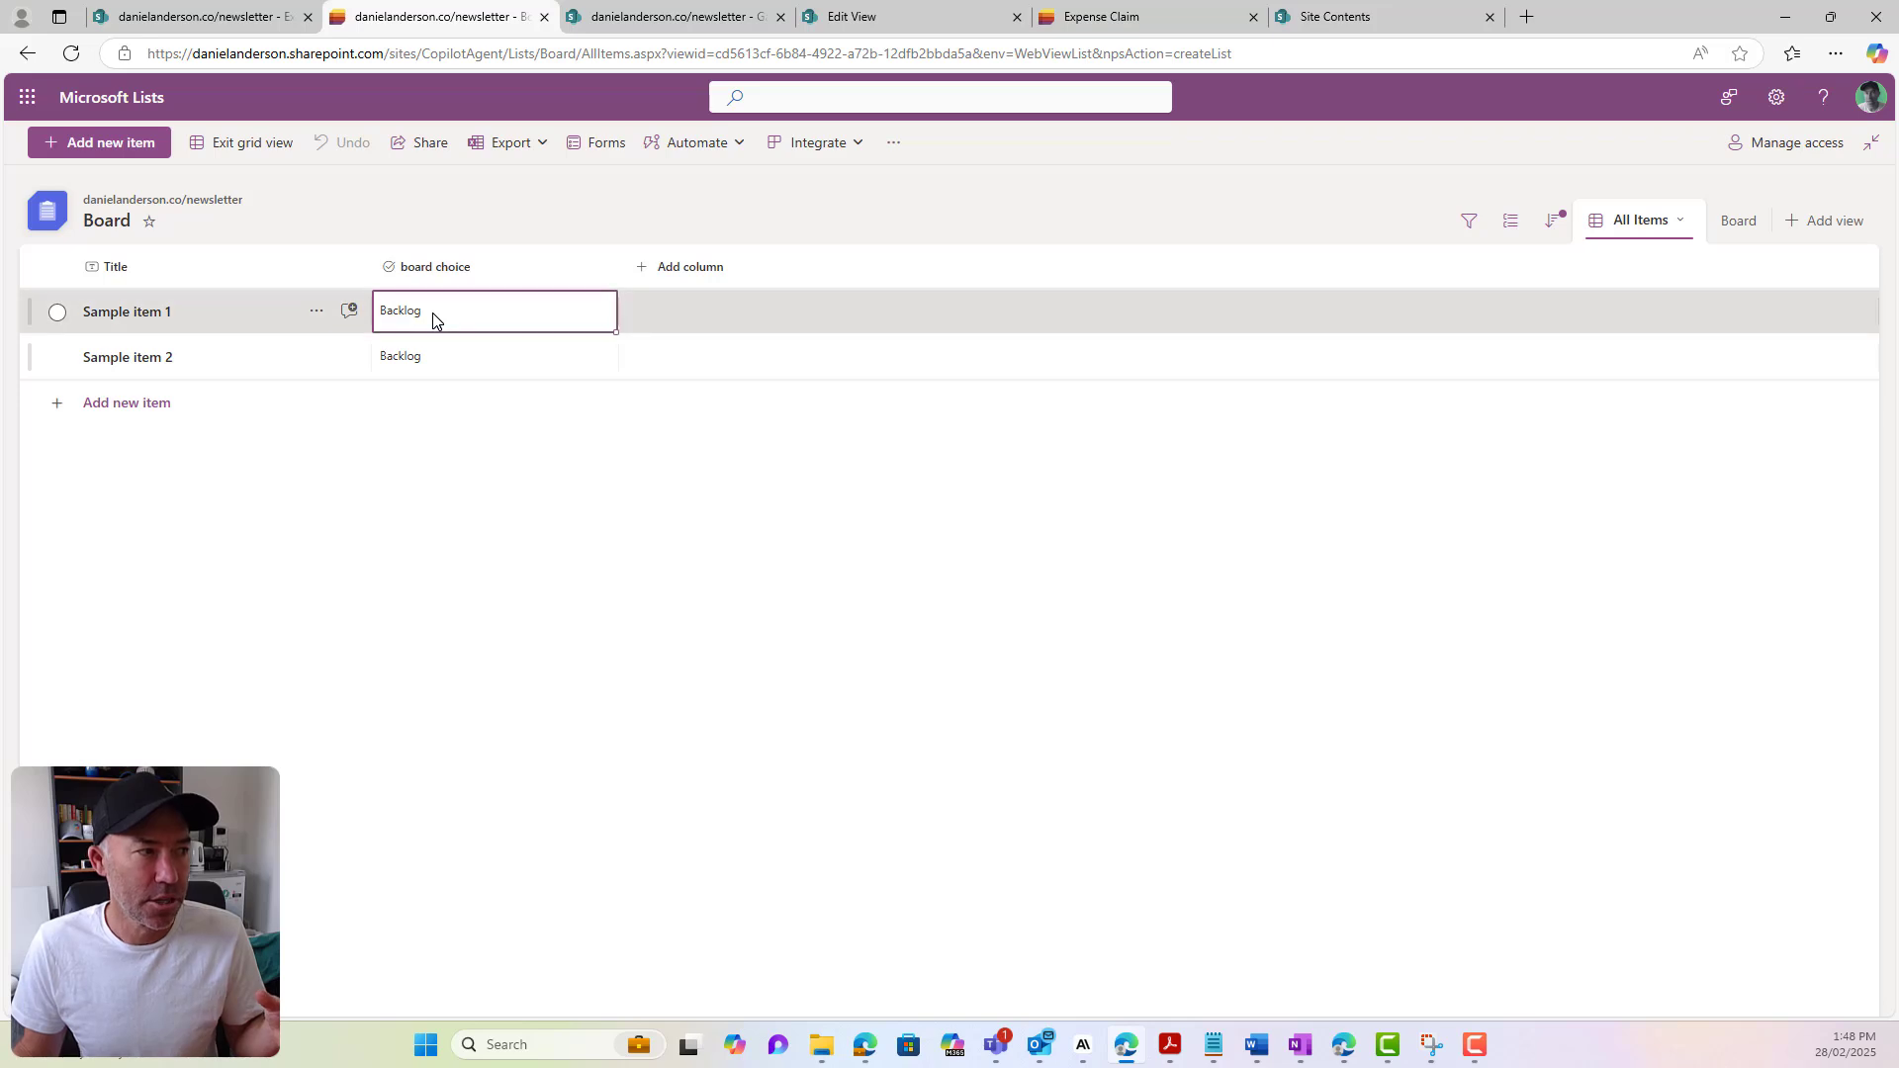
{"action": "left_click", "coordinate": [432, 315]}
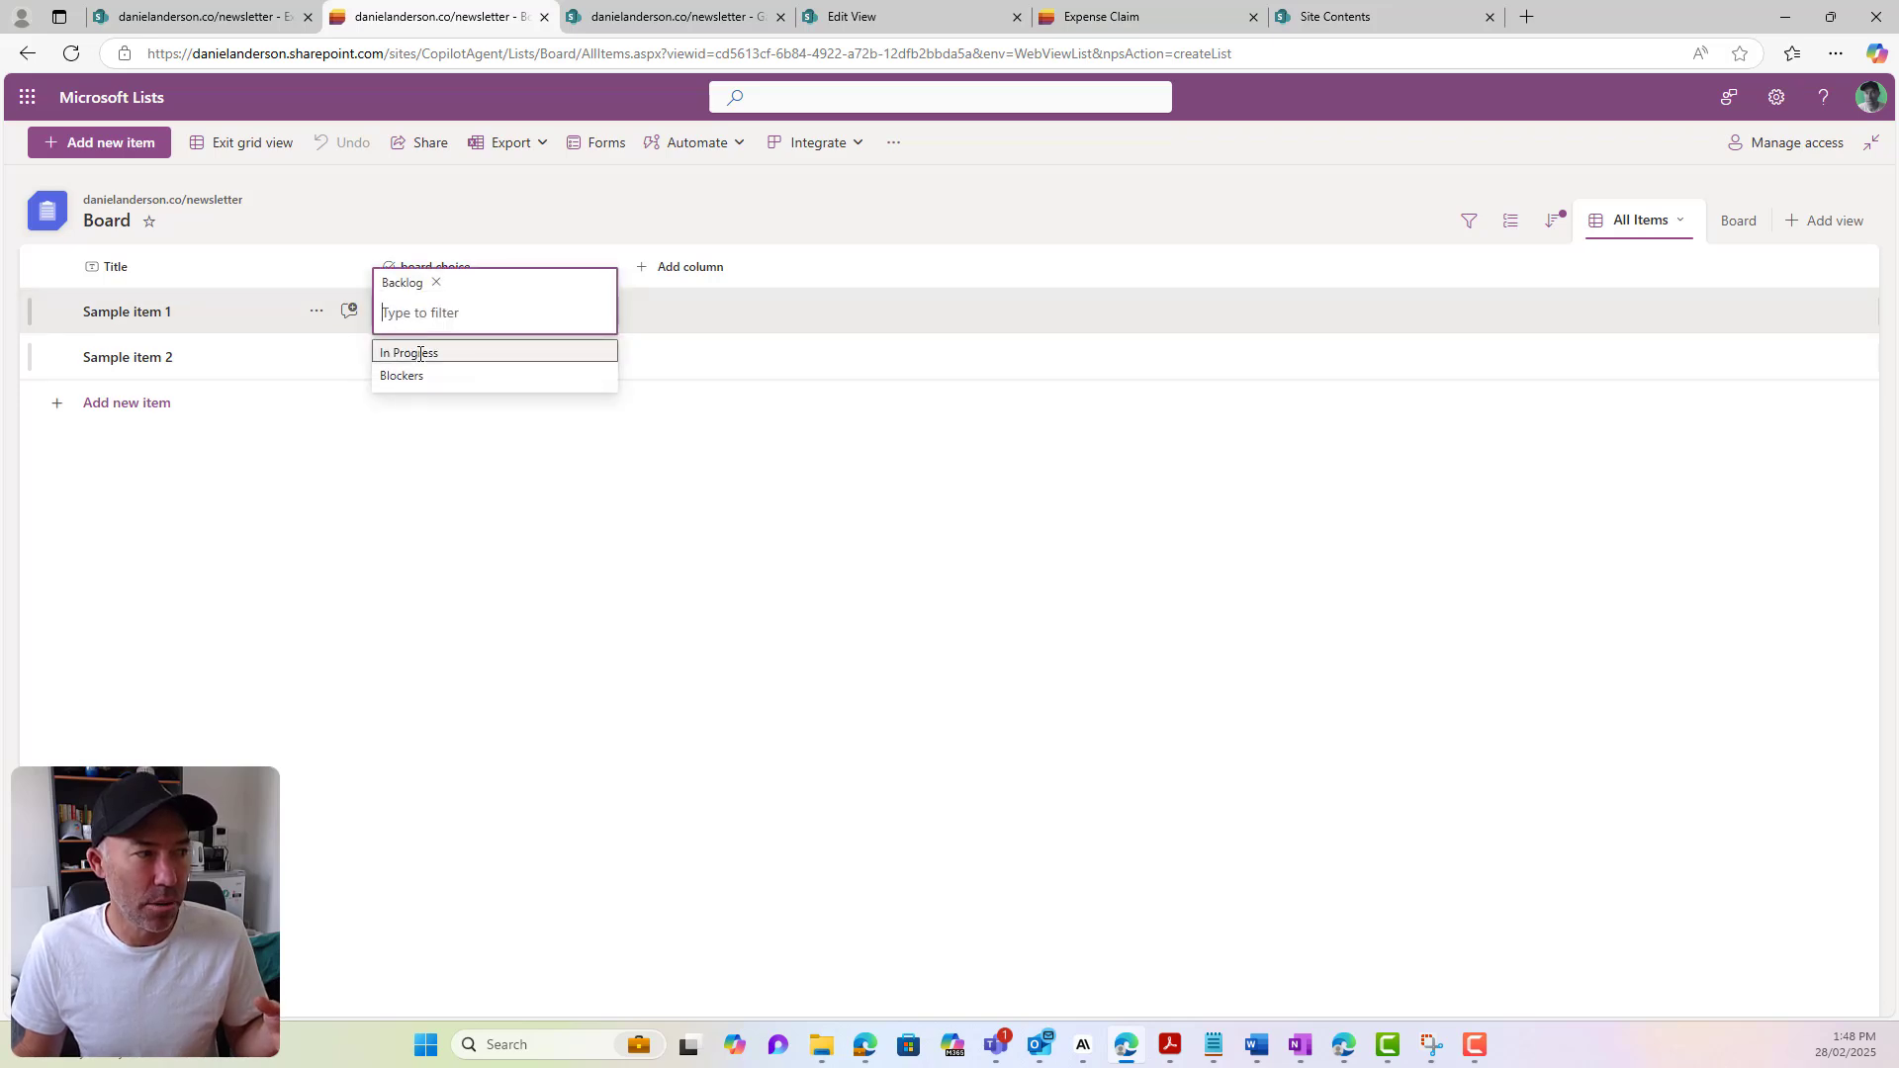
{"action": "left_click", "coordinate": [438, 544]}
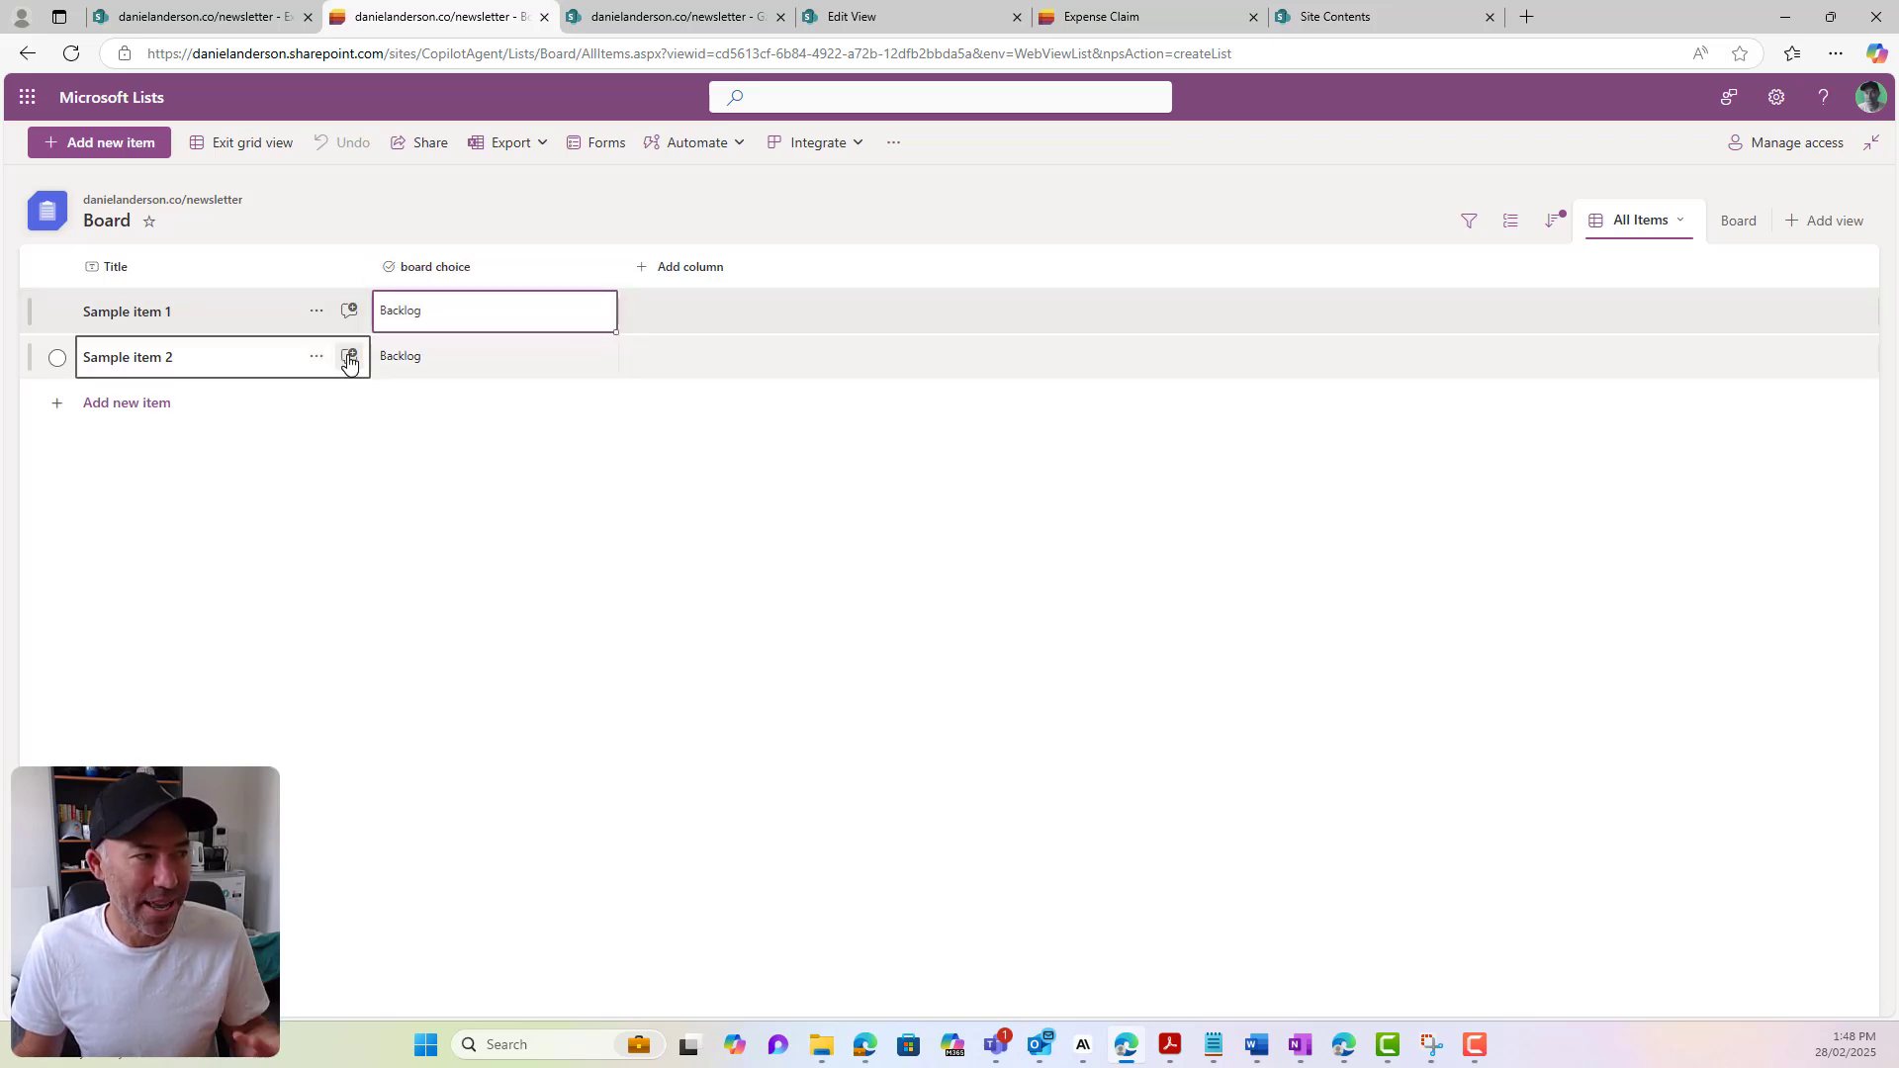
Back in the Board view, move Sample item 2 into In Progress, leaving Sample item 1 unchanged
{"action": "left_click", "coordinate": [1640, 221]}
{"action": "left_click", "coordinate": [1745, 227]}
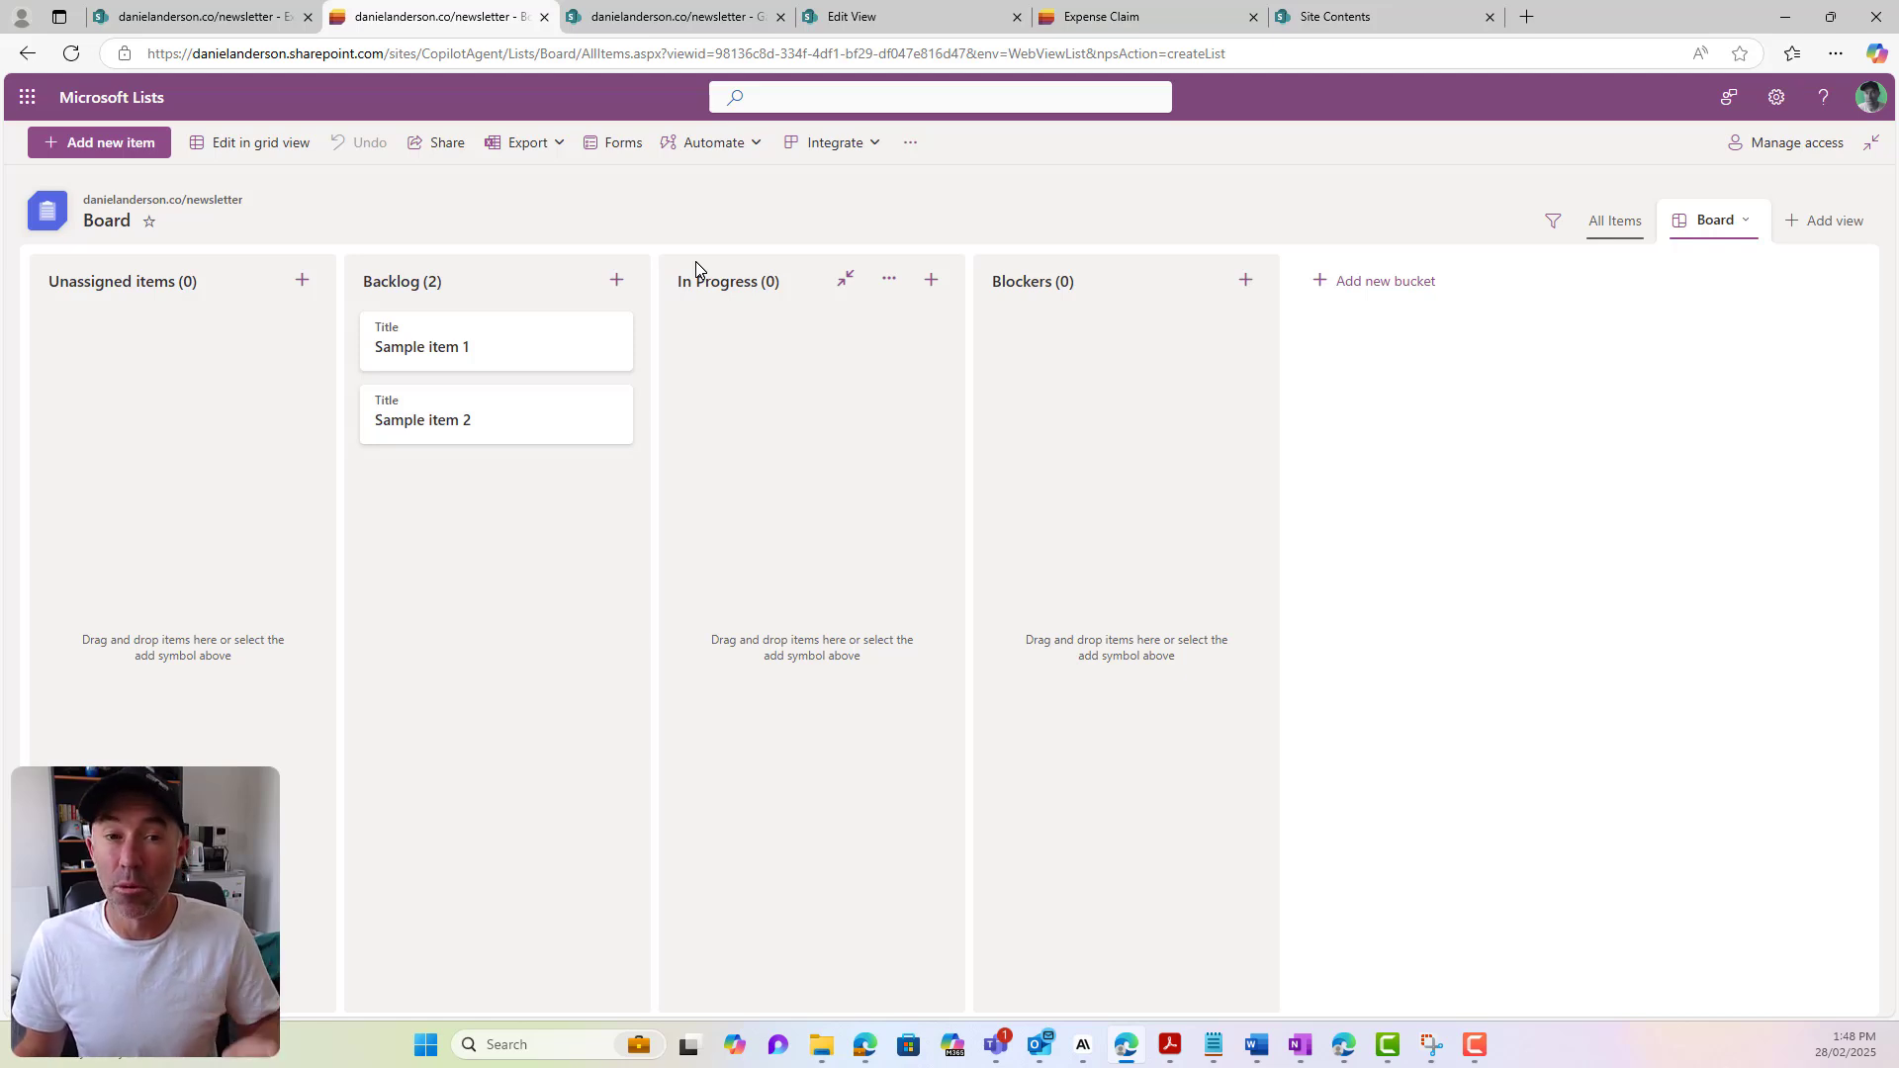
{"action": "left_click", "coordinate": [467, 351]}
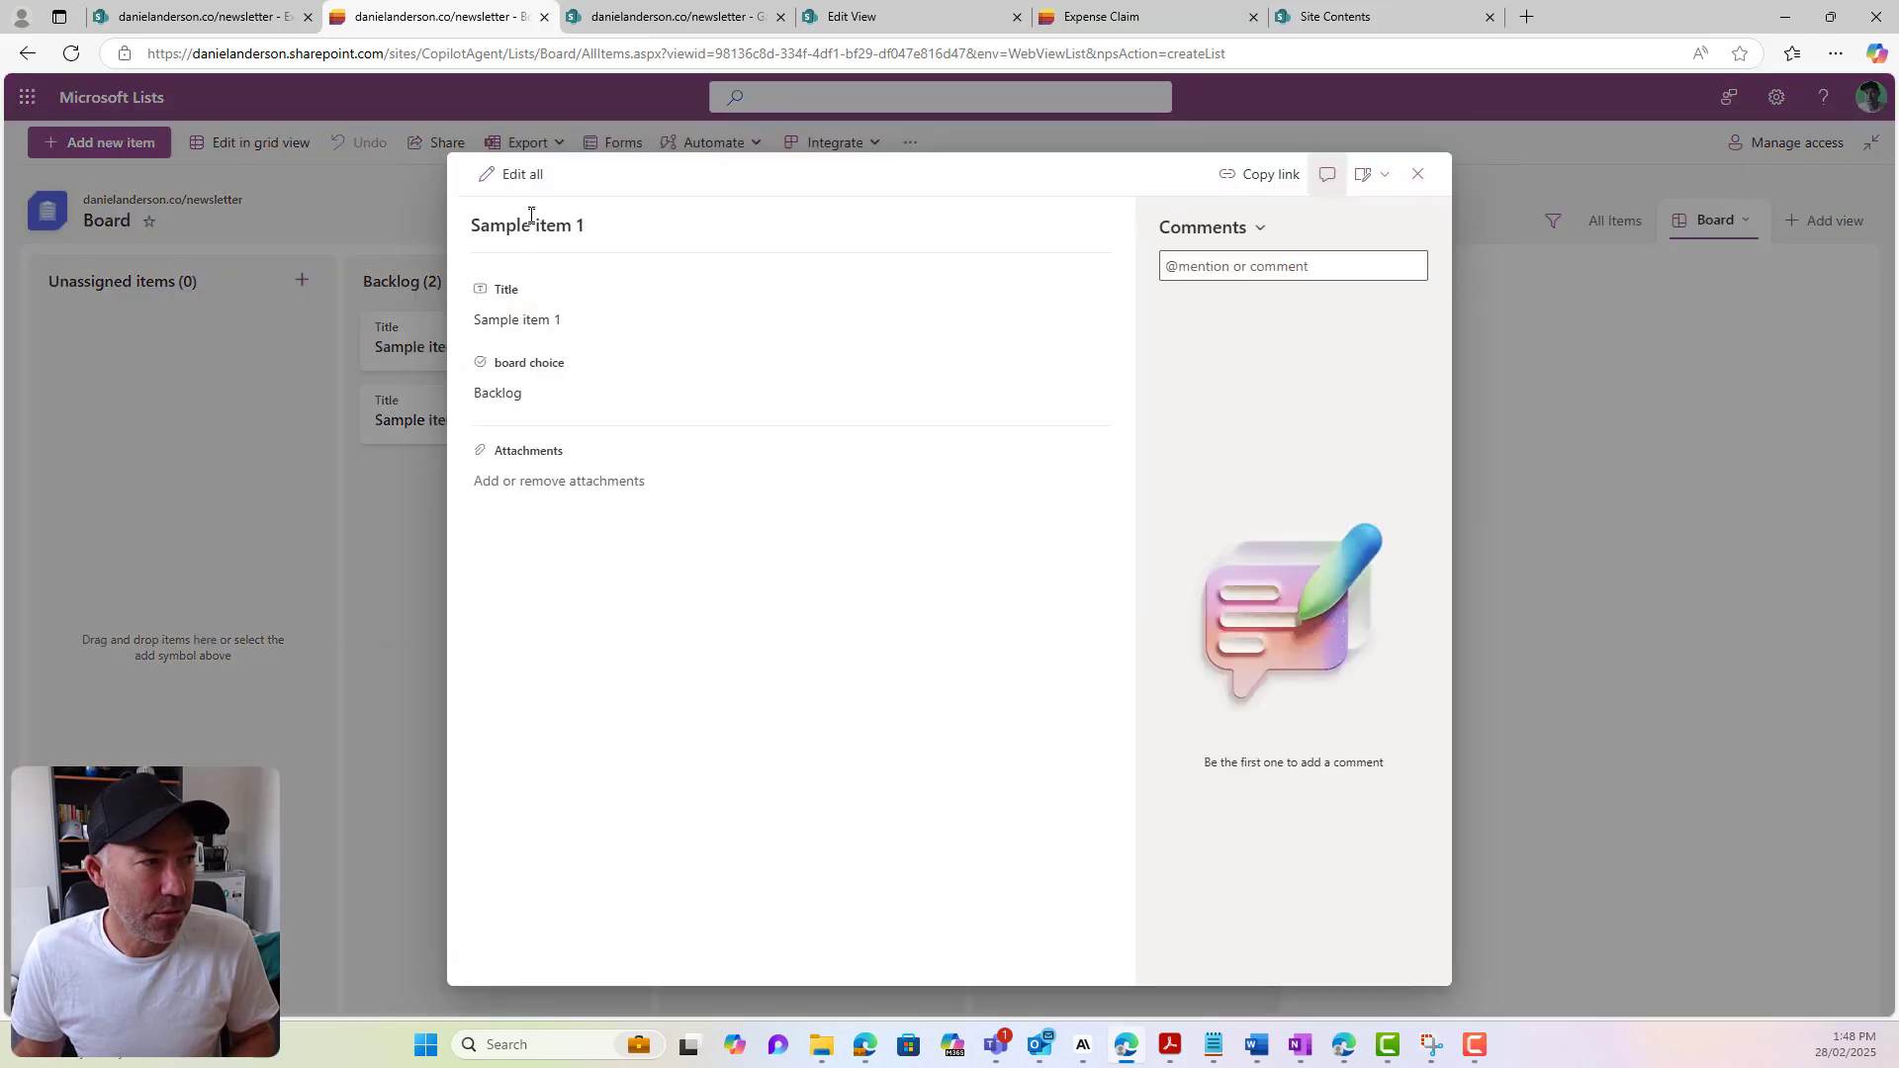
{"action": "left_click", "coordinate": [521, 178]}
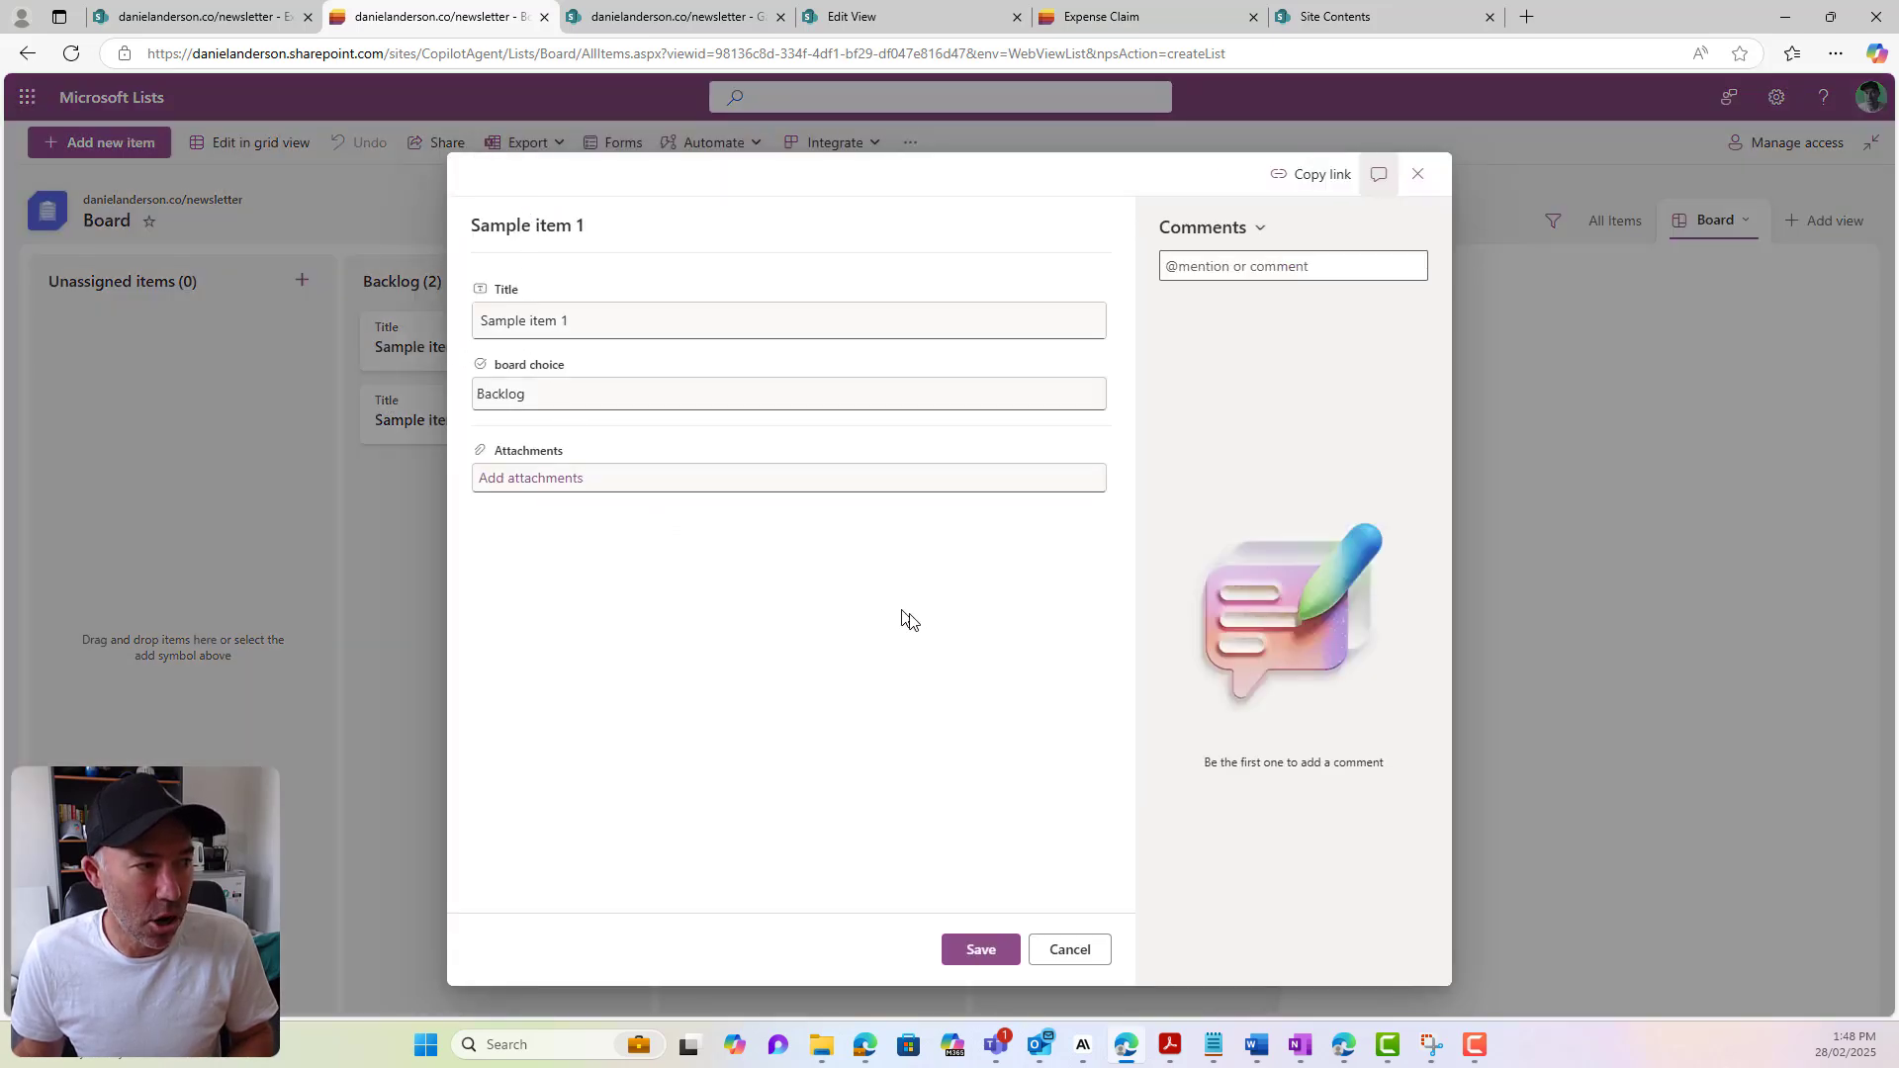
{"action": "left_click", "coordinate": [1055, 948]}
{"action": "left_click_drag", "start_coordinate": [442, 439], "coordinate": [805, 428]}
In the All Items grid, add a new Choice column named Category
{"action": "left_click", "coordinate": [1612, 215]}
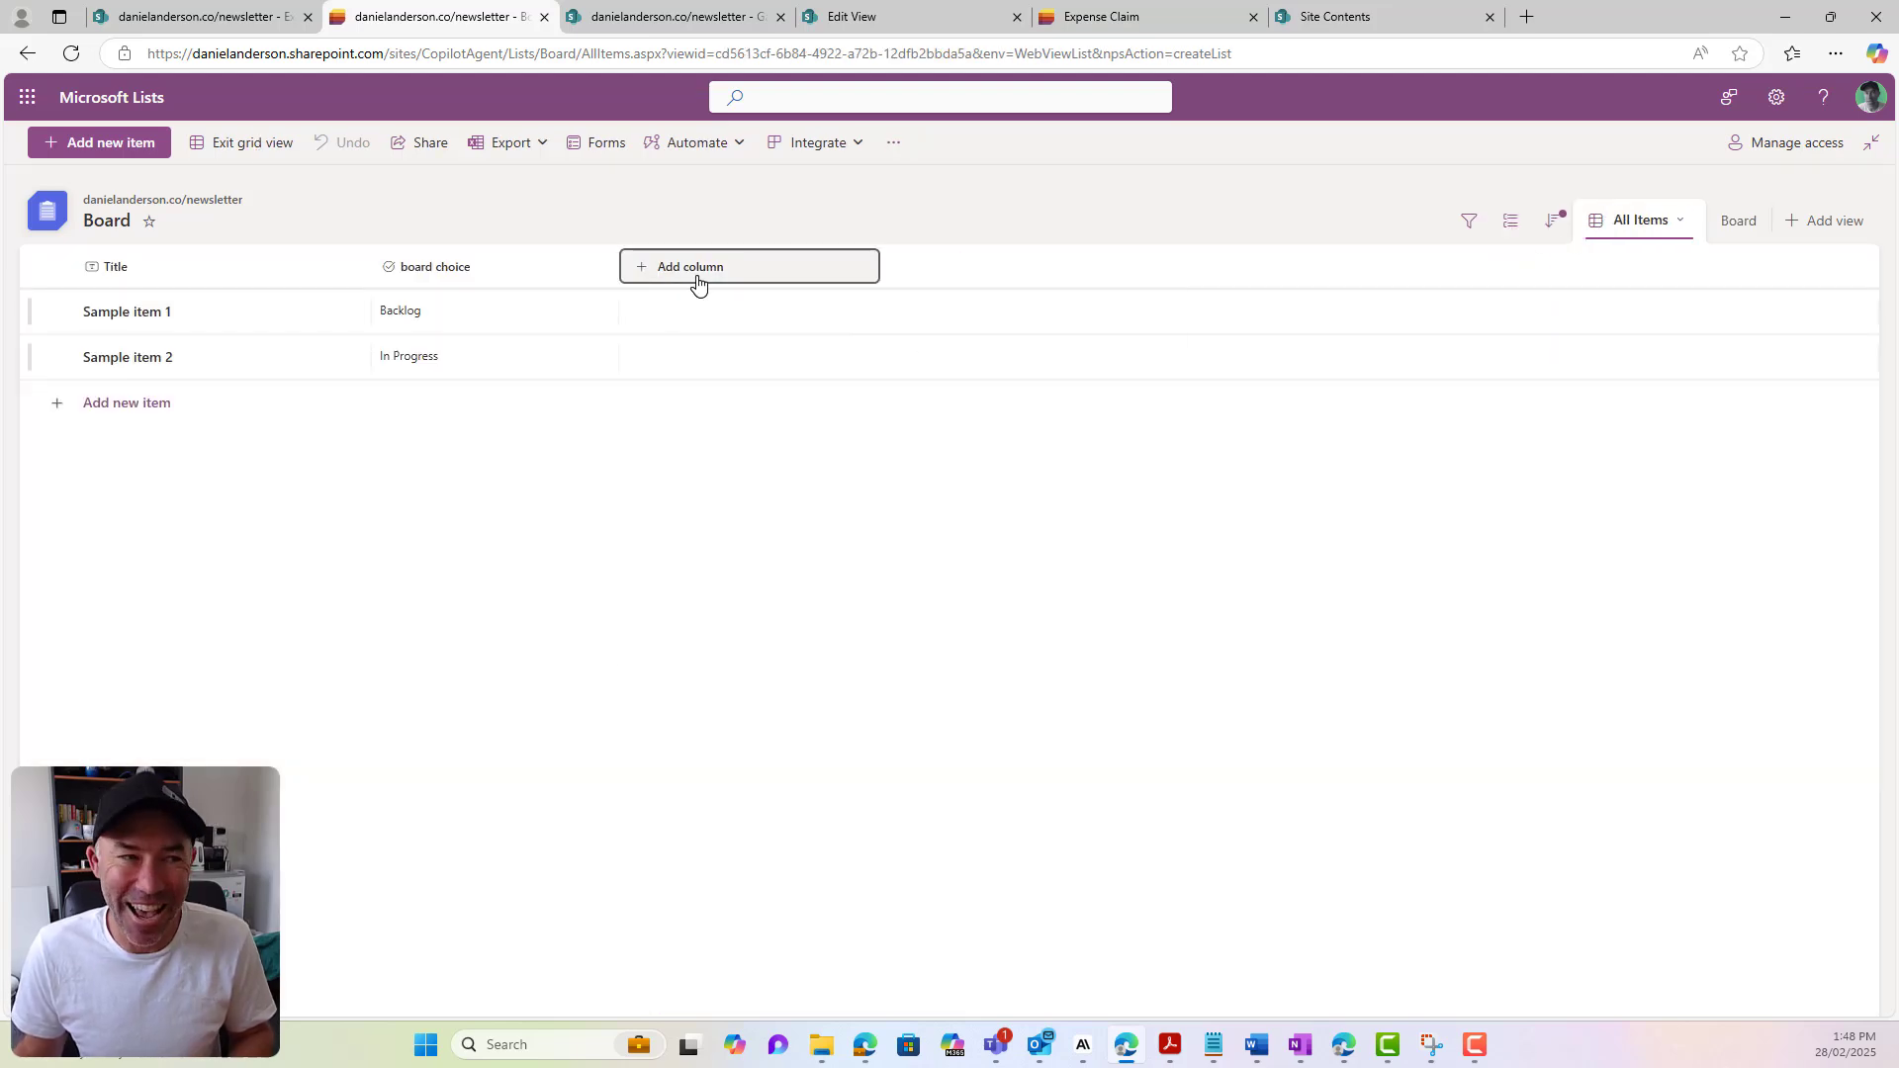
{"action": "left_click", "coordinate": [698, 284]}
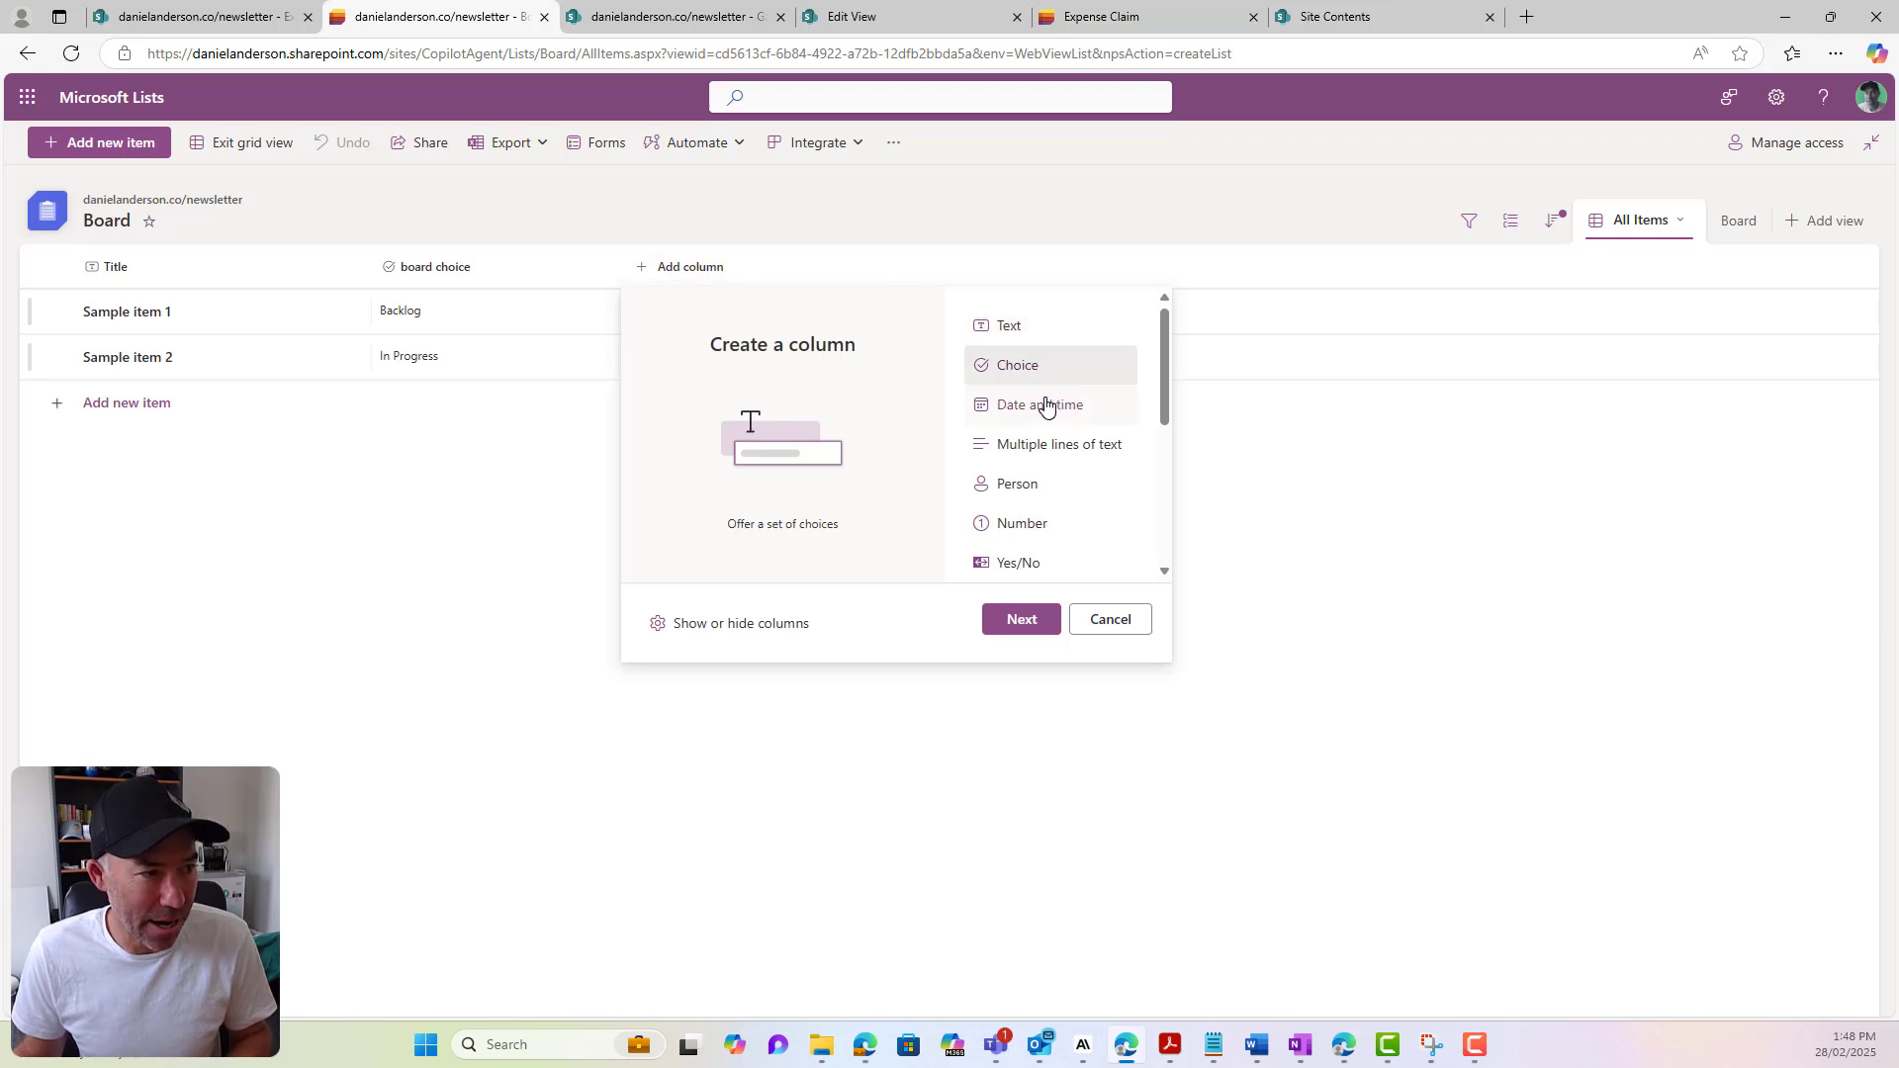
{"action": "left_click", "coordinate": [1020, 621]}
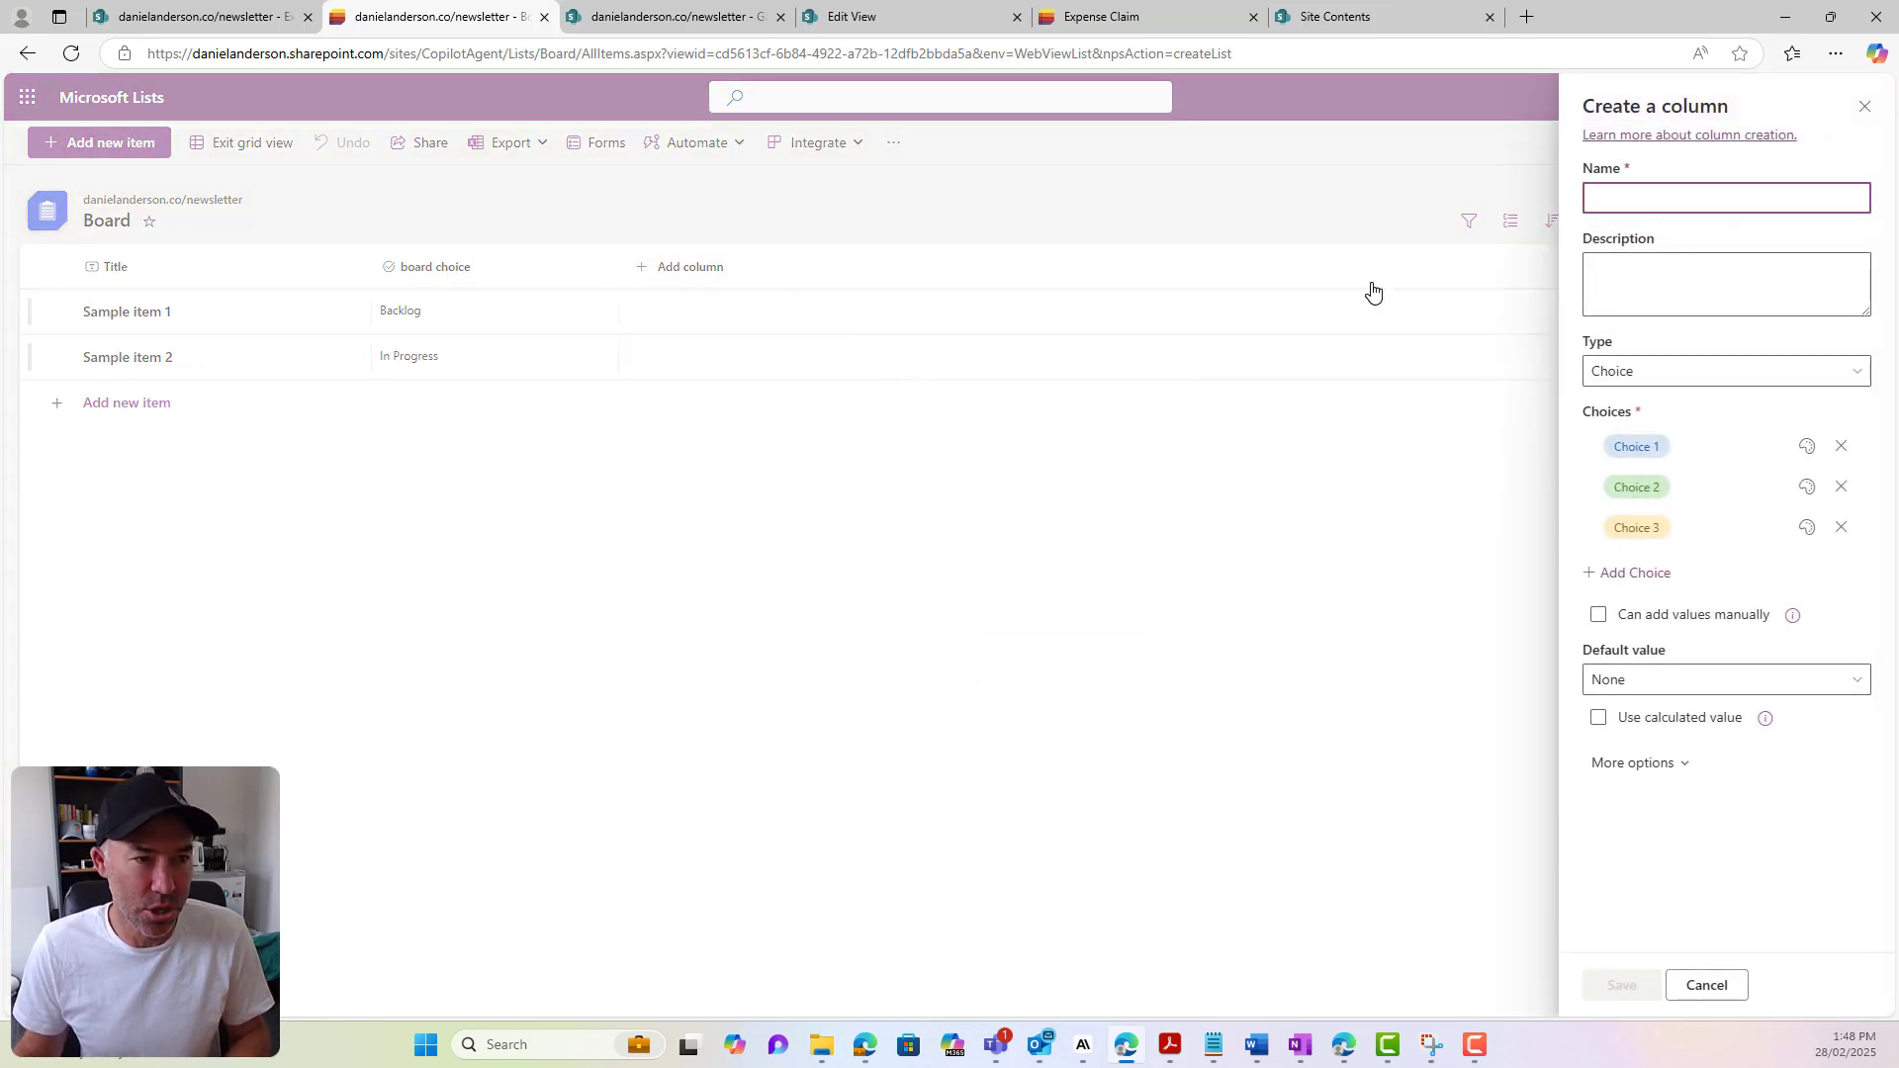
{"action": "type", "text": "Category"}
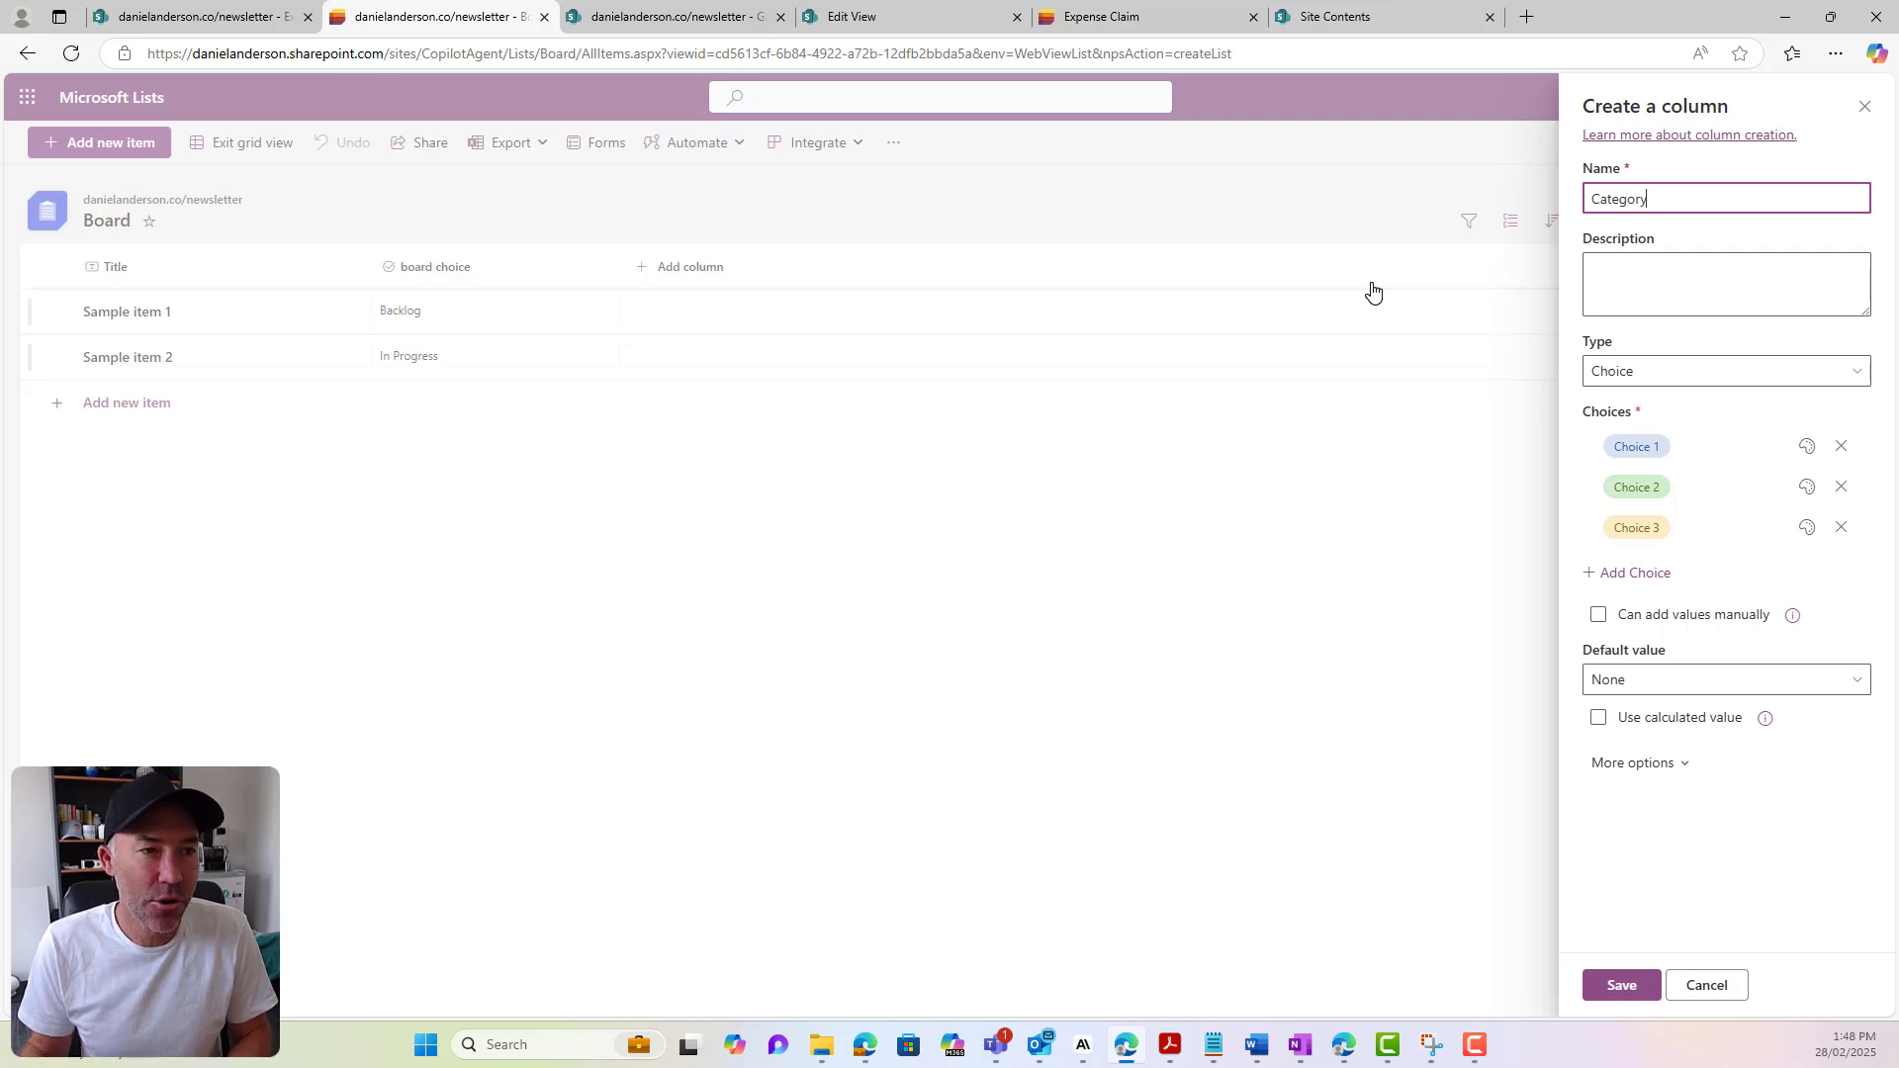
Give the Category column the choices Outlook, Copilot and SharePoint, then save it
{"action": "left_click", "coordinate": [1666, 447]}
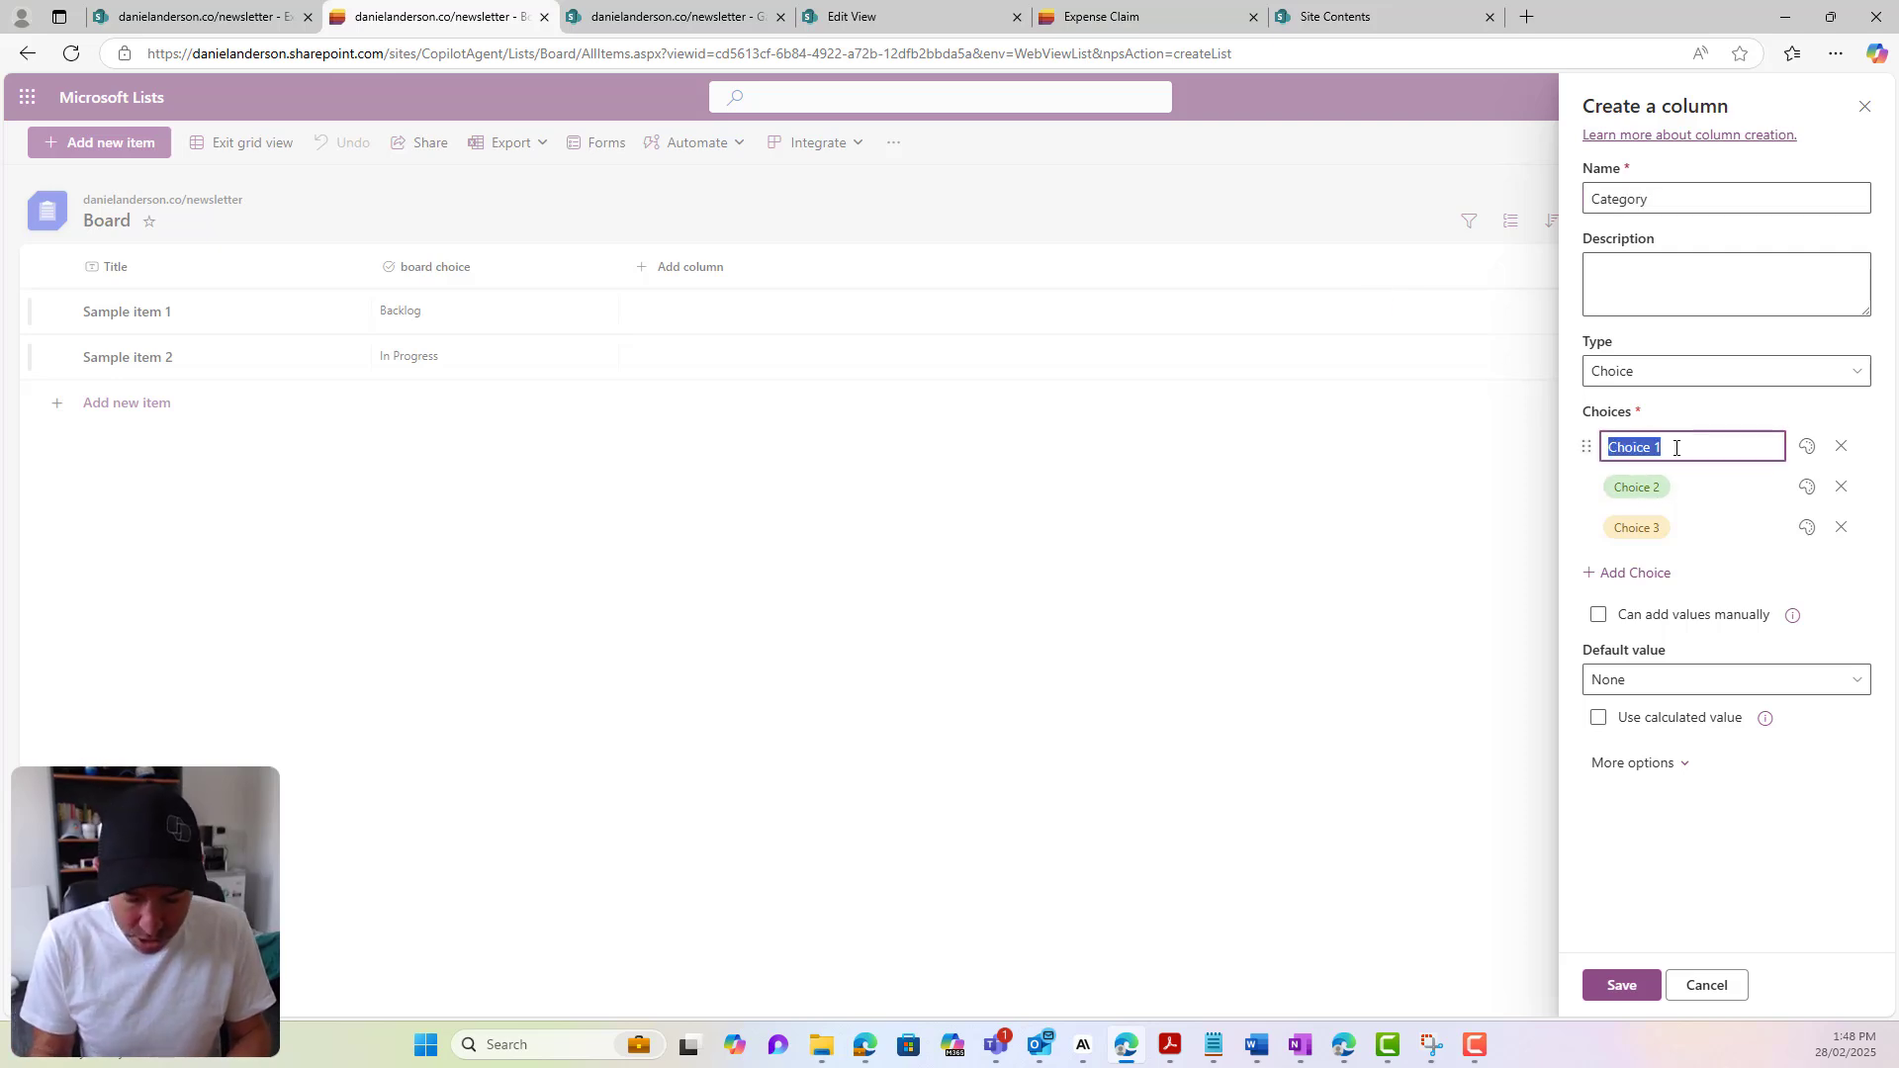
{"action": "type", "text": "Outlook"}
{"action": "key", "text": "Return"}
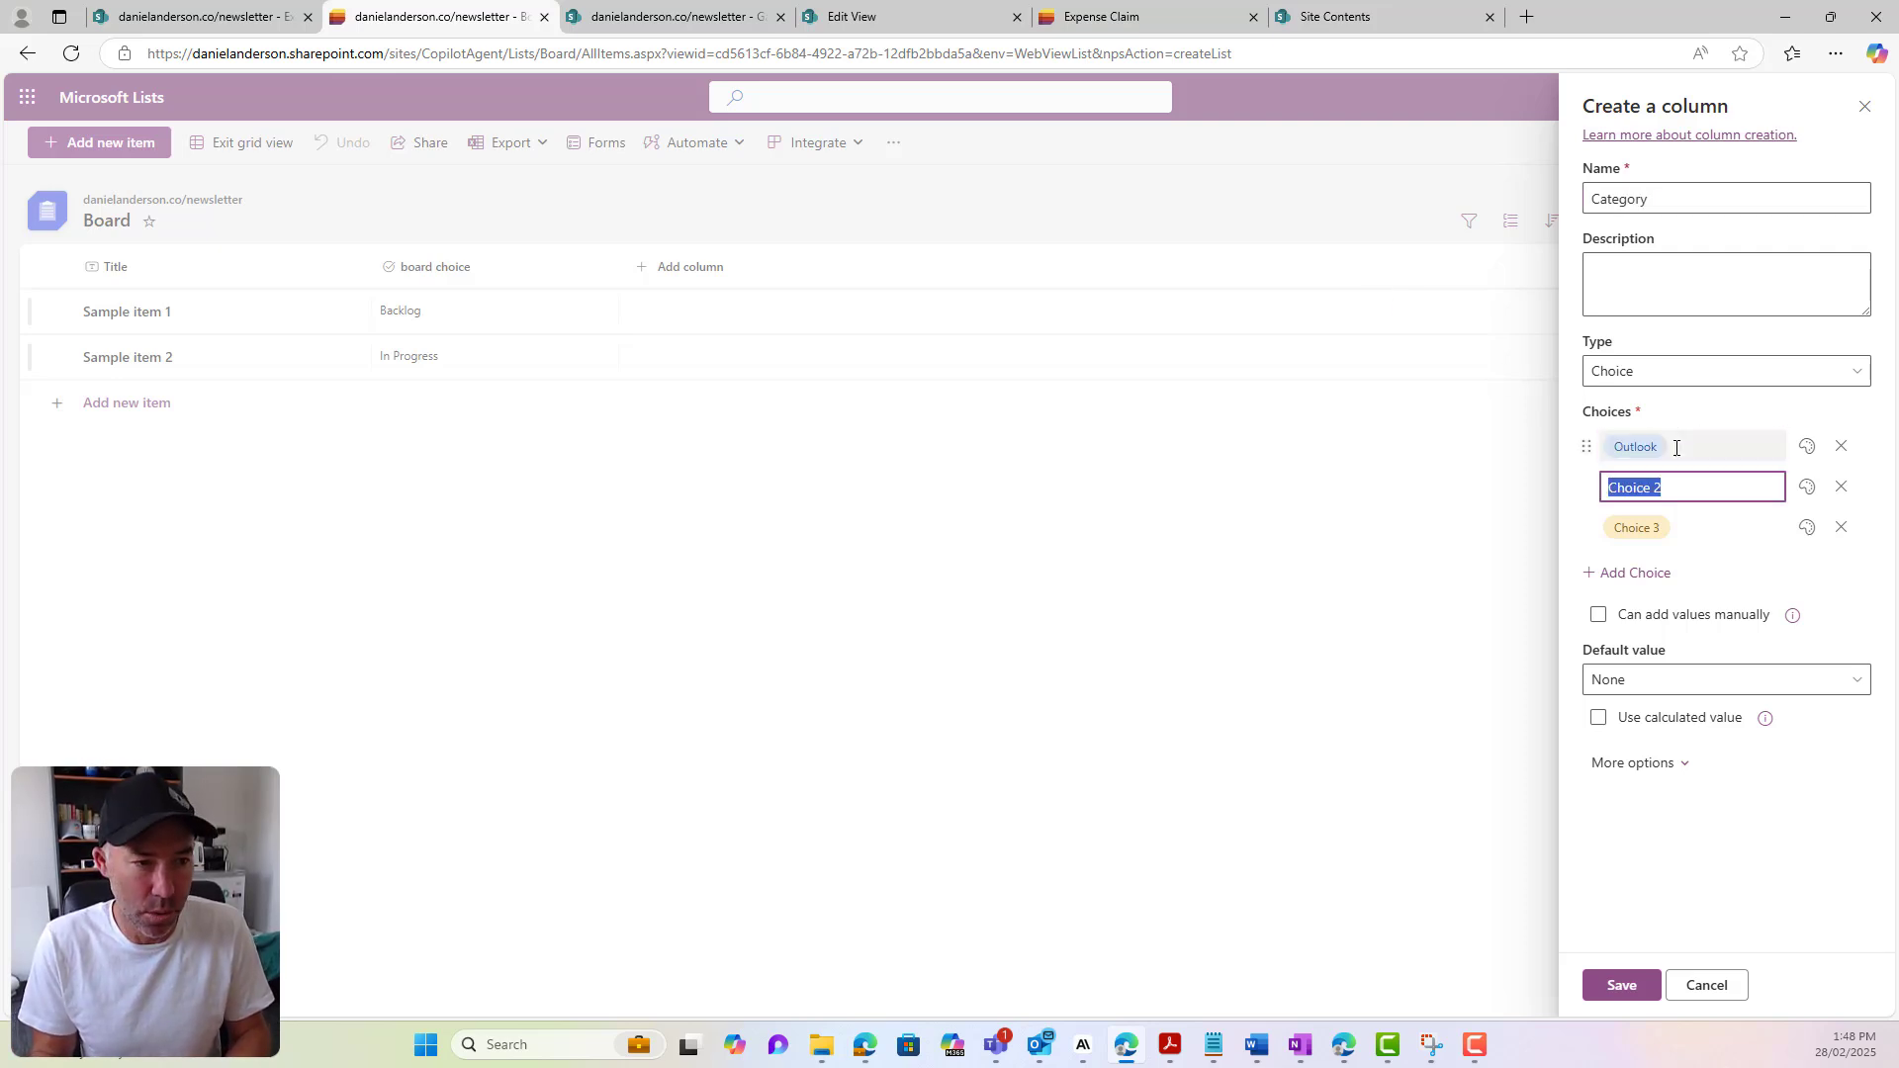
{"action": "type", "text": "Copilot"}
{"action": "key", "text": "Return"}
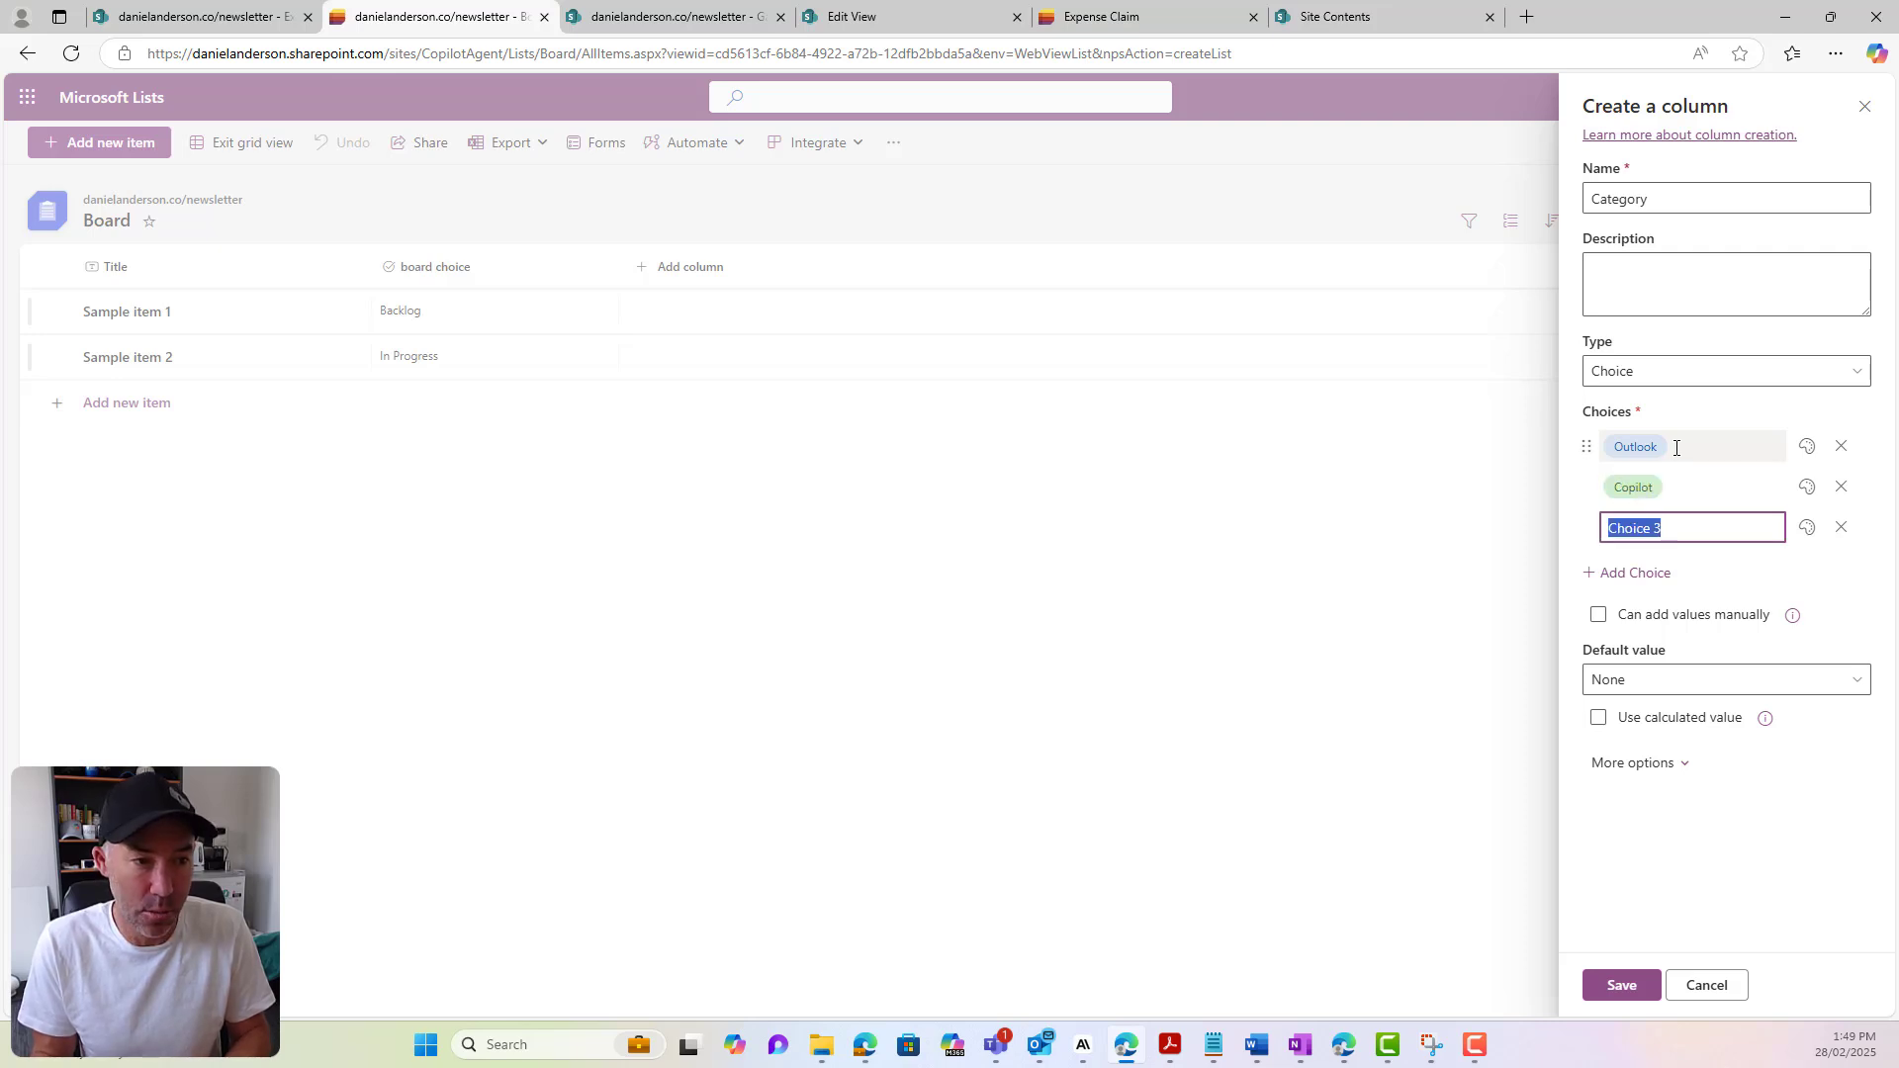
{"action": "type", "text": "SharePoint"}
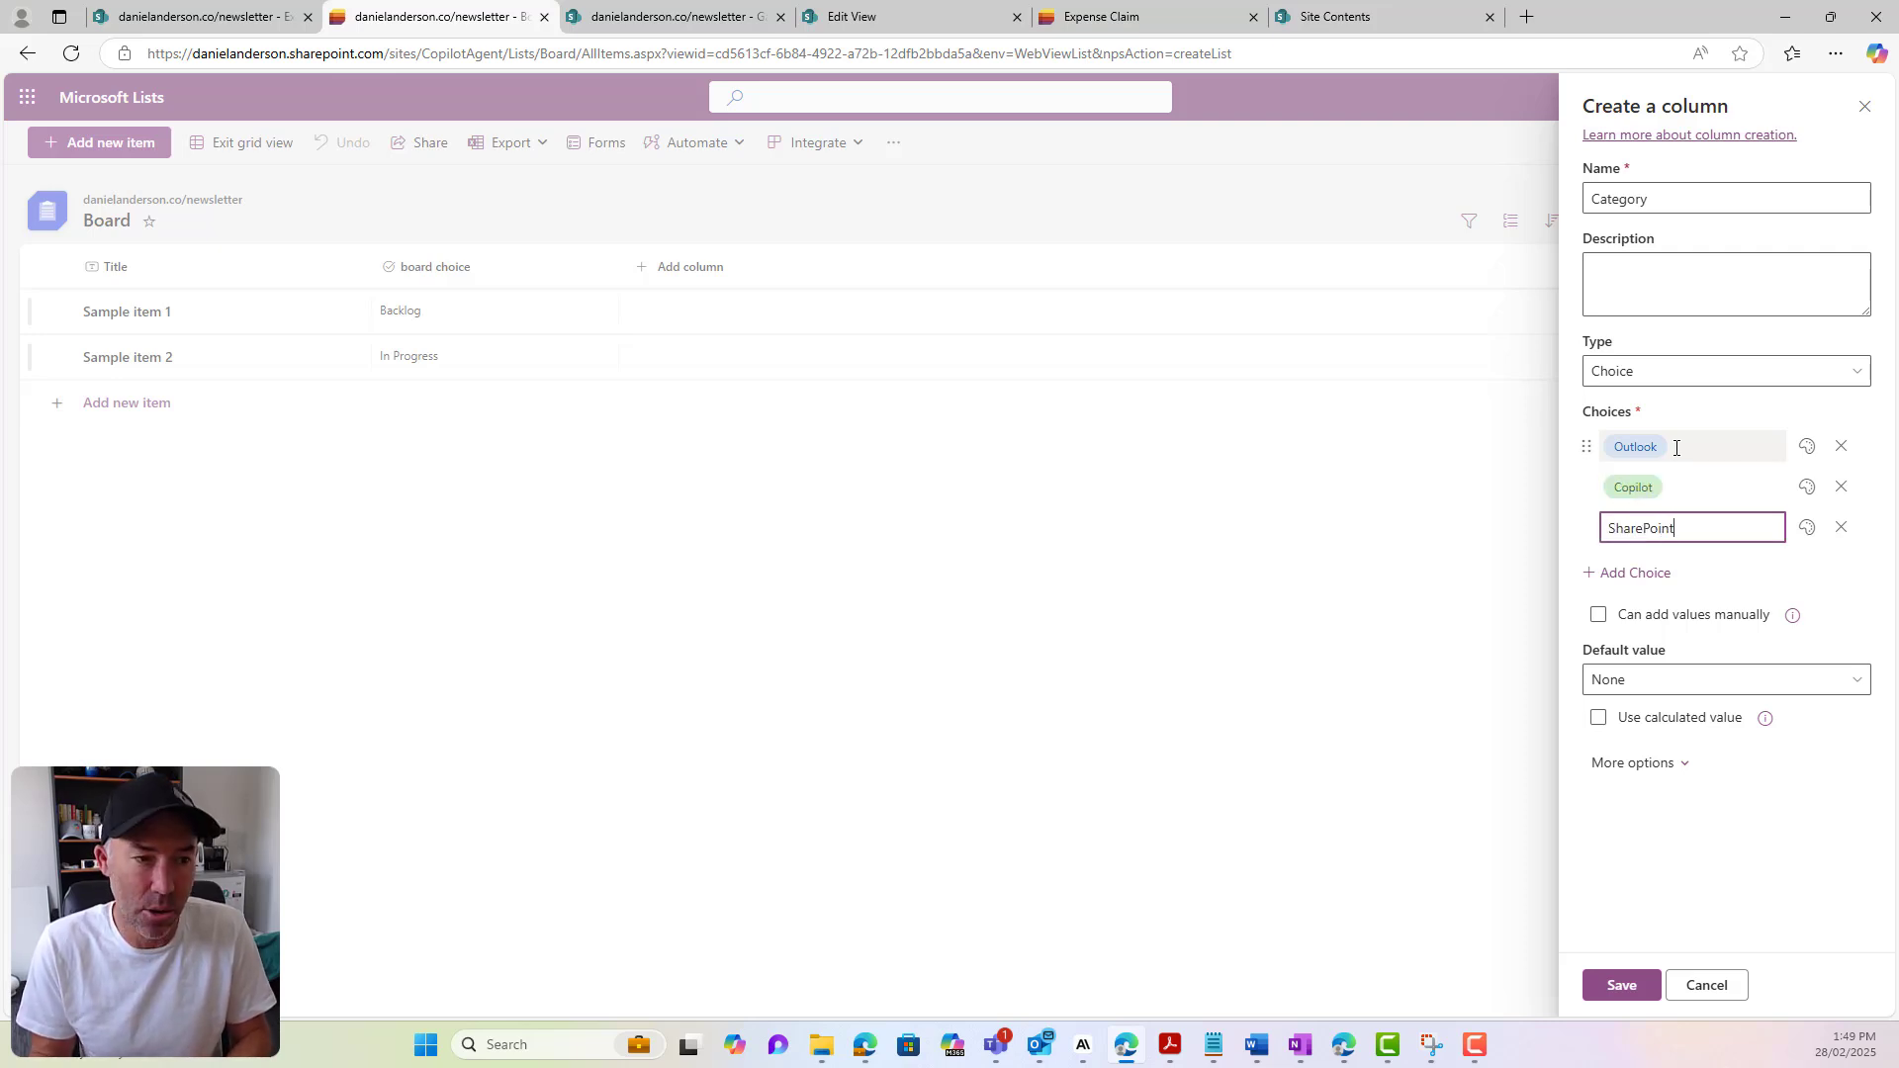
{"action": "key", "text": "Return"}
{"action": "left_click", "coordinate": [1841, 567]}
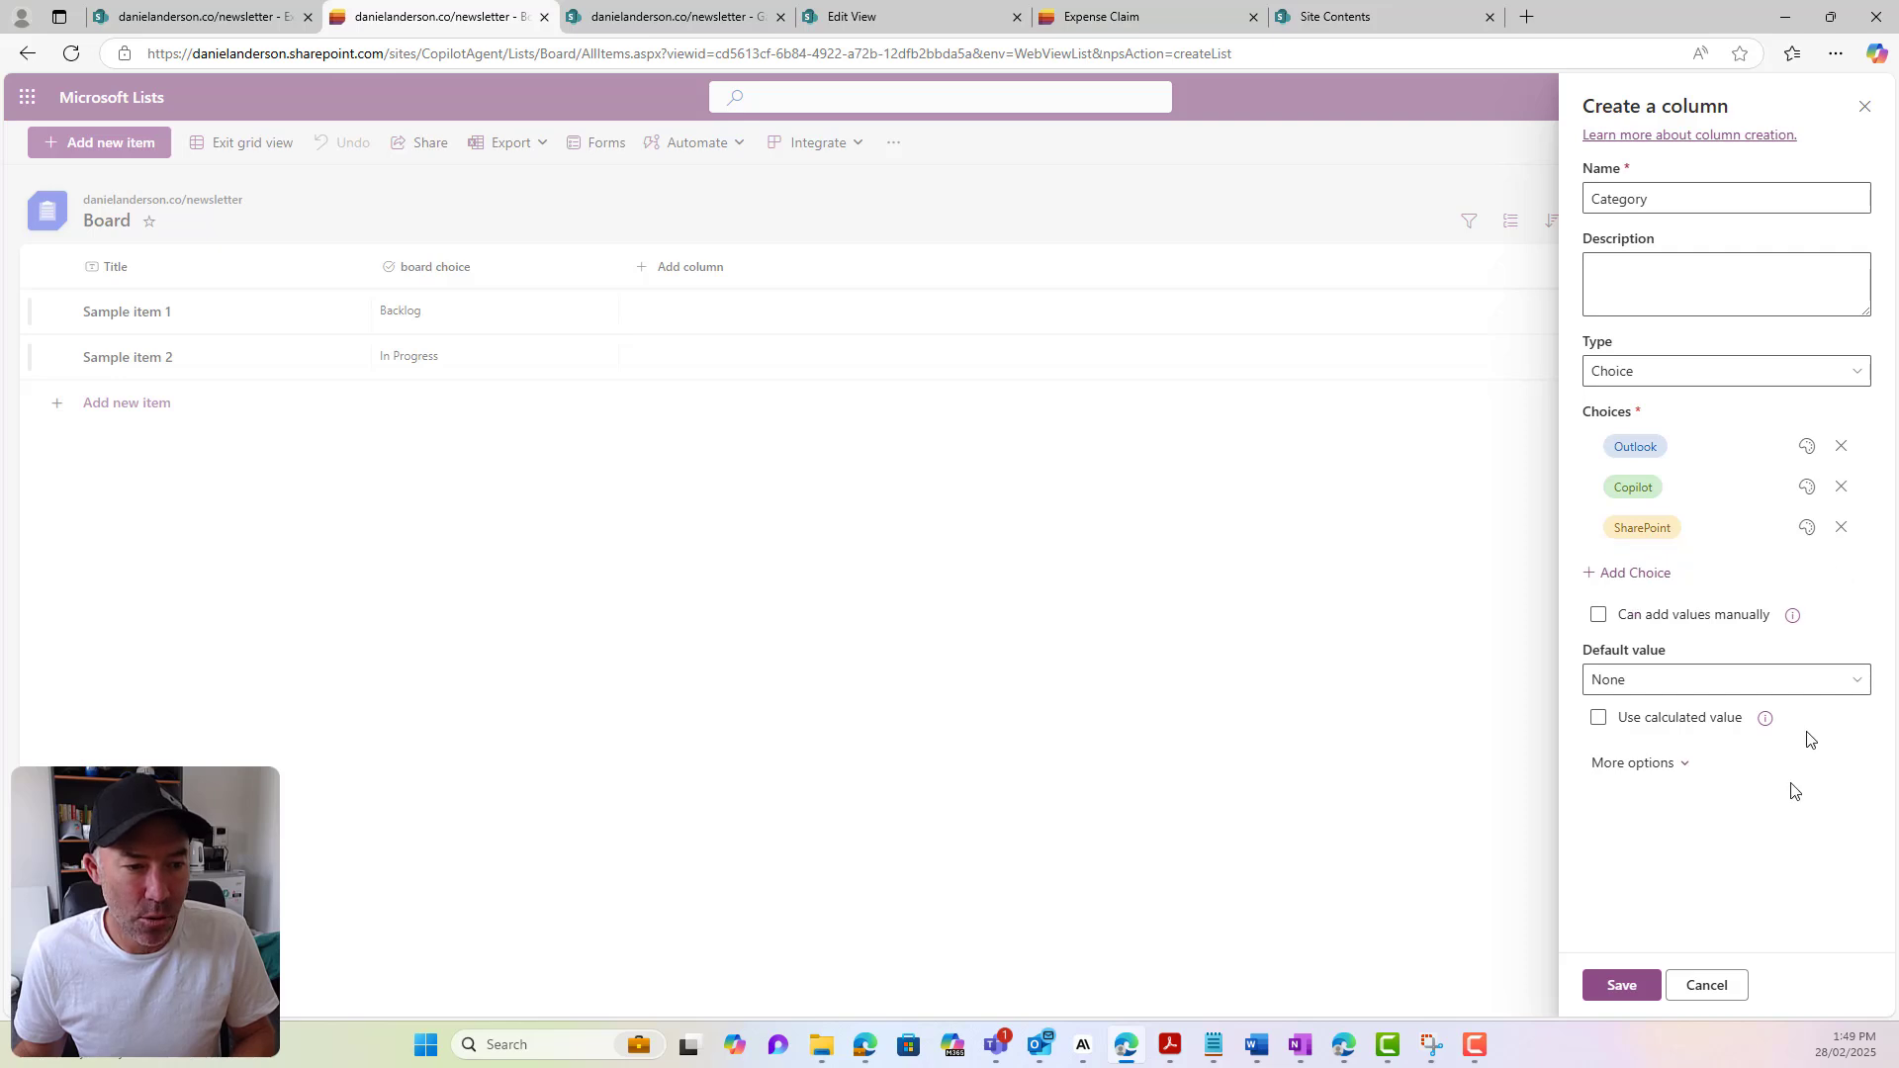
{"action": "left_click", "coordinate": [1624, 986]}
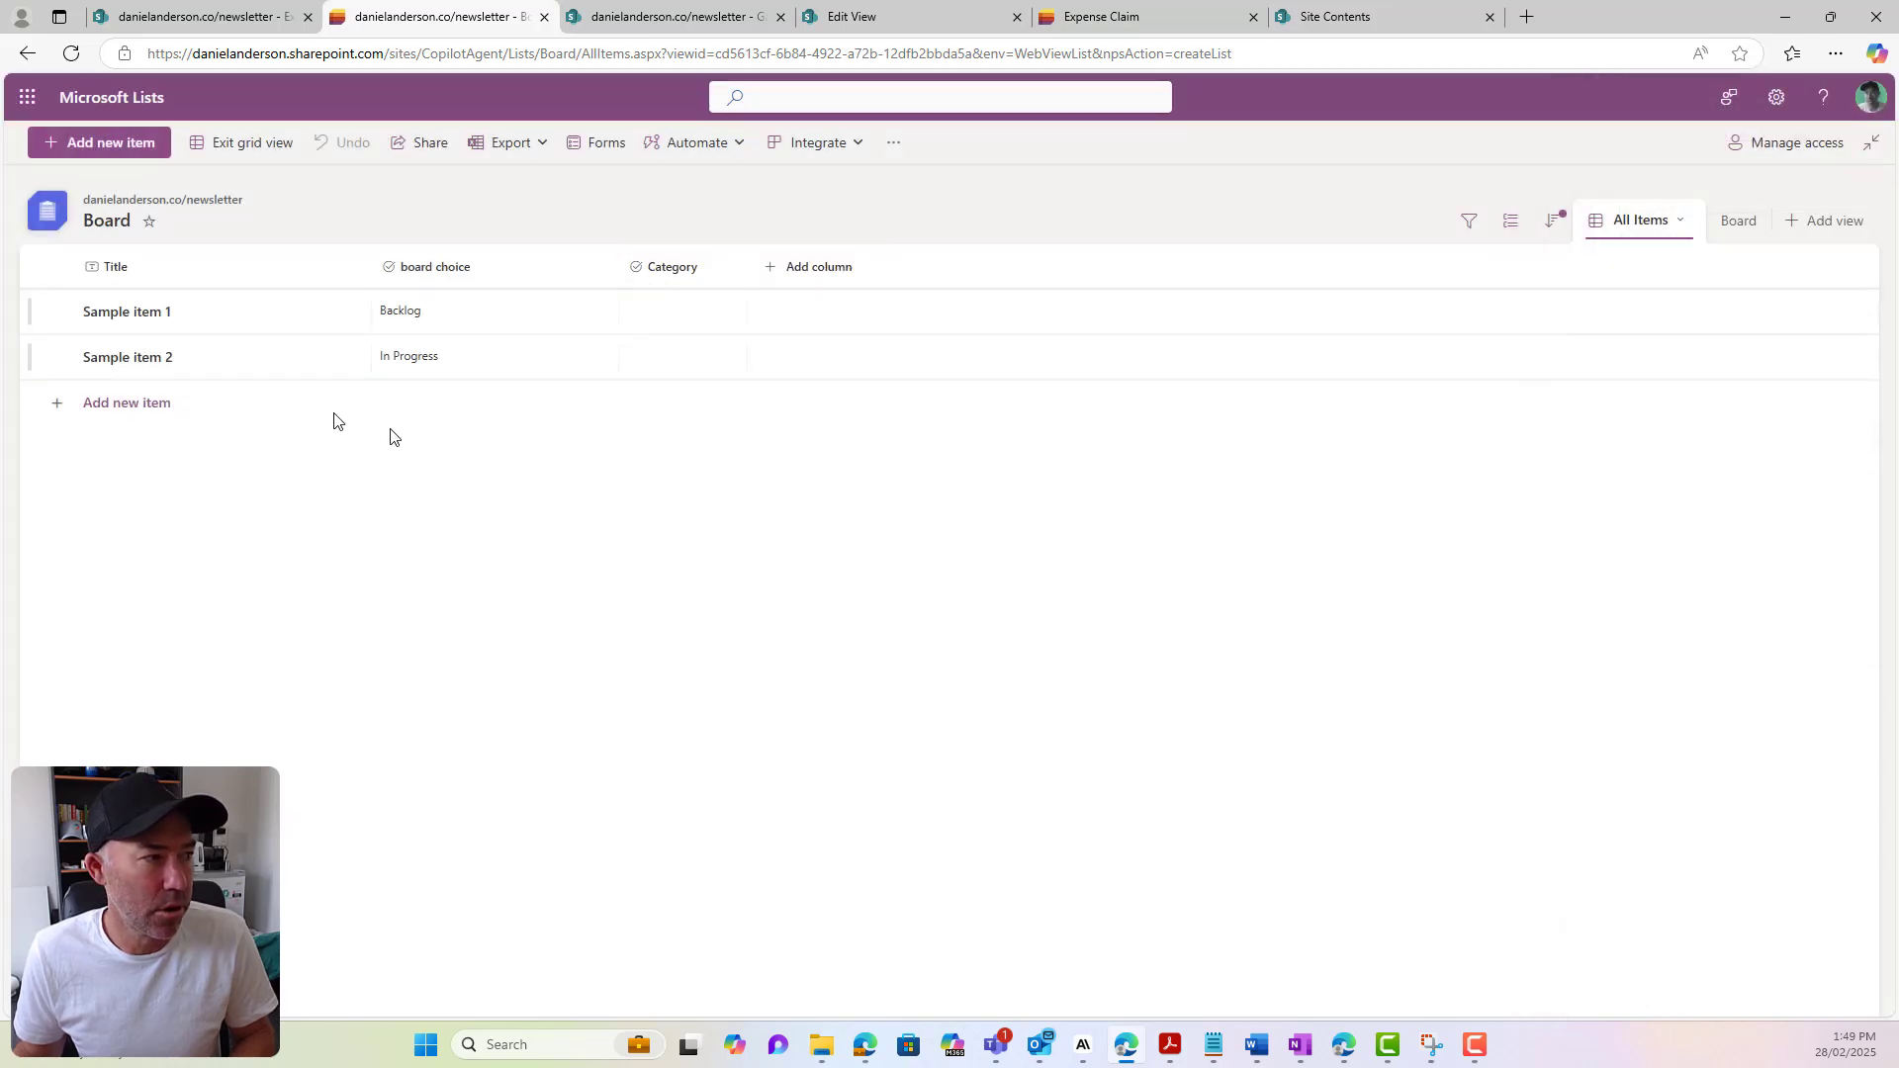
Select both sample items and re-enter grid editing mode
{"action": "left_click", "coordinate": [56, 312]}
{"action": "left_click", "coordinate": [58, 357]}
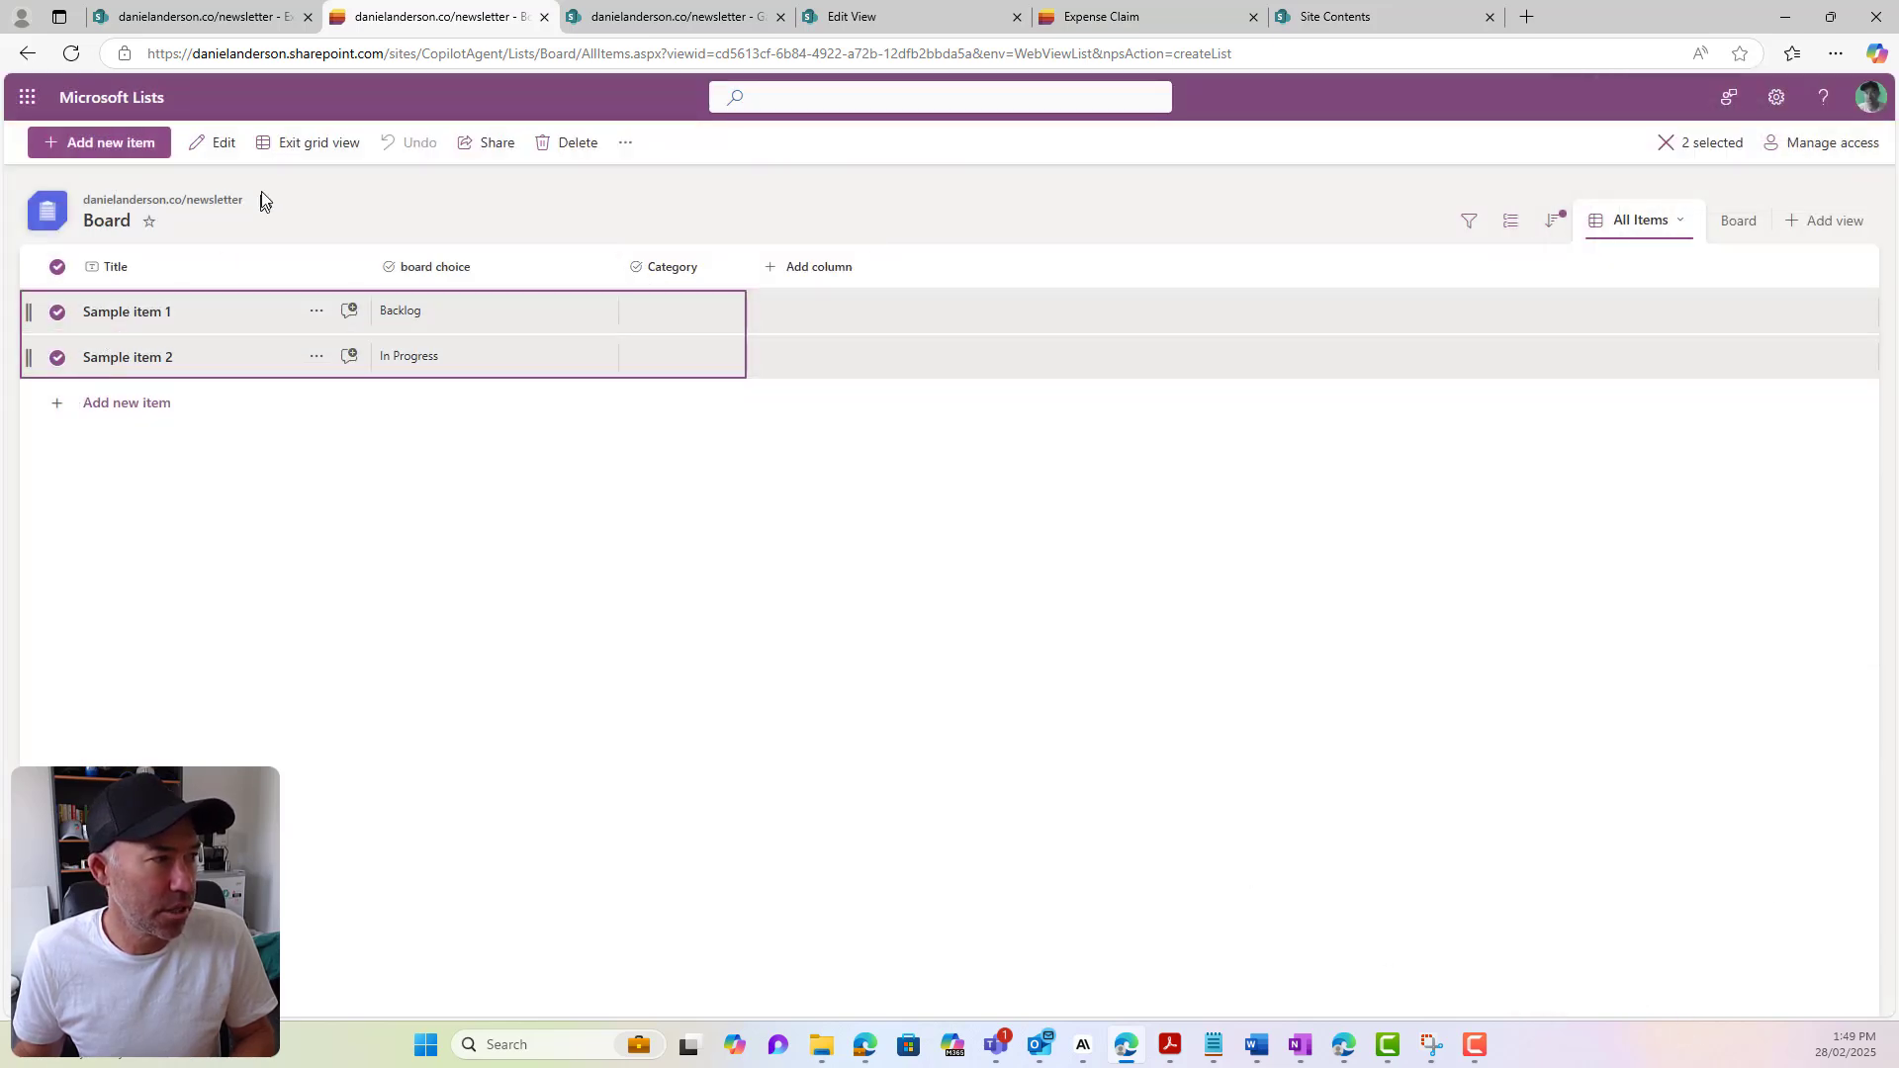
{"action": "left_click", "coordinate": [300, 154]}
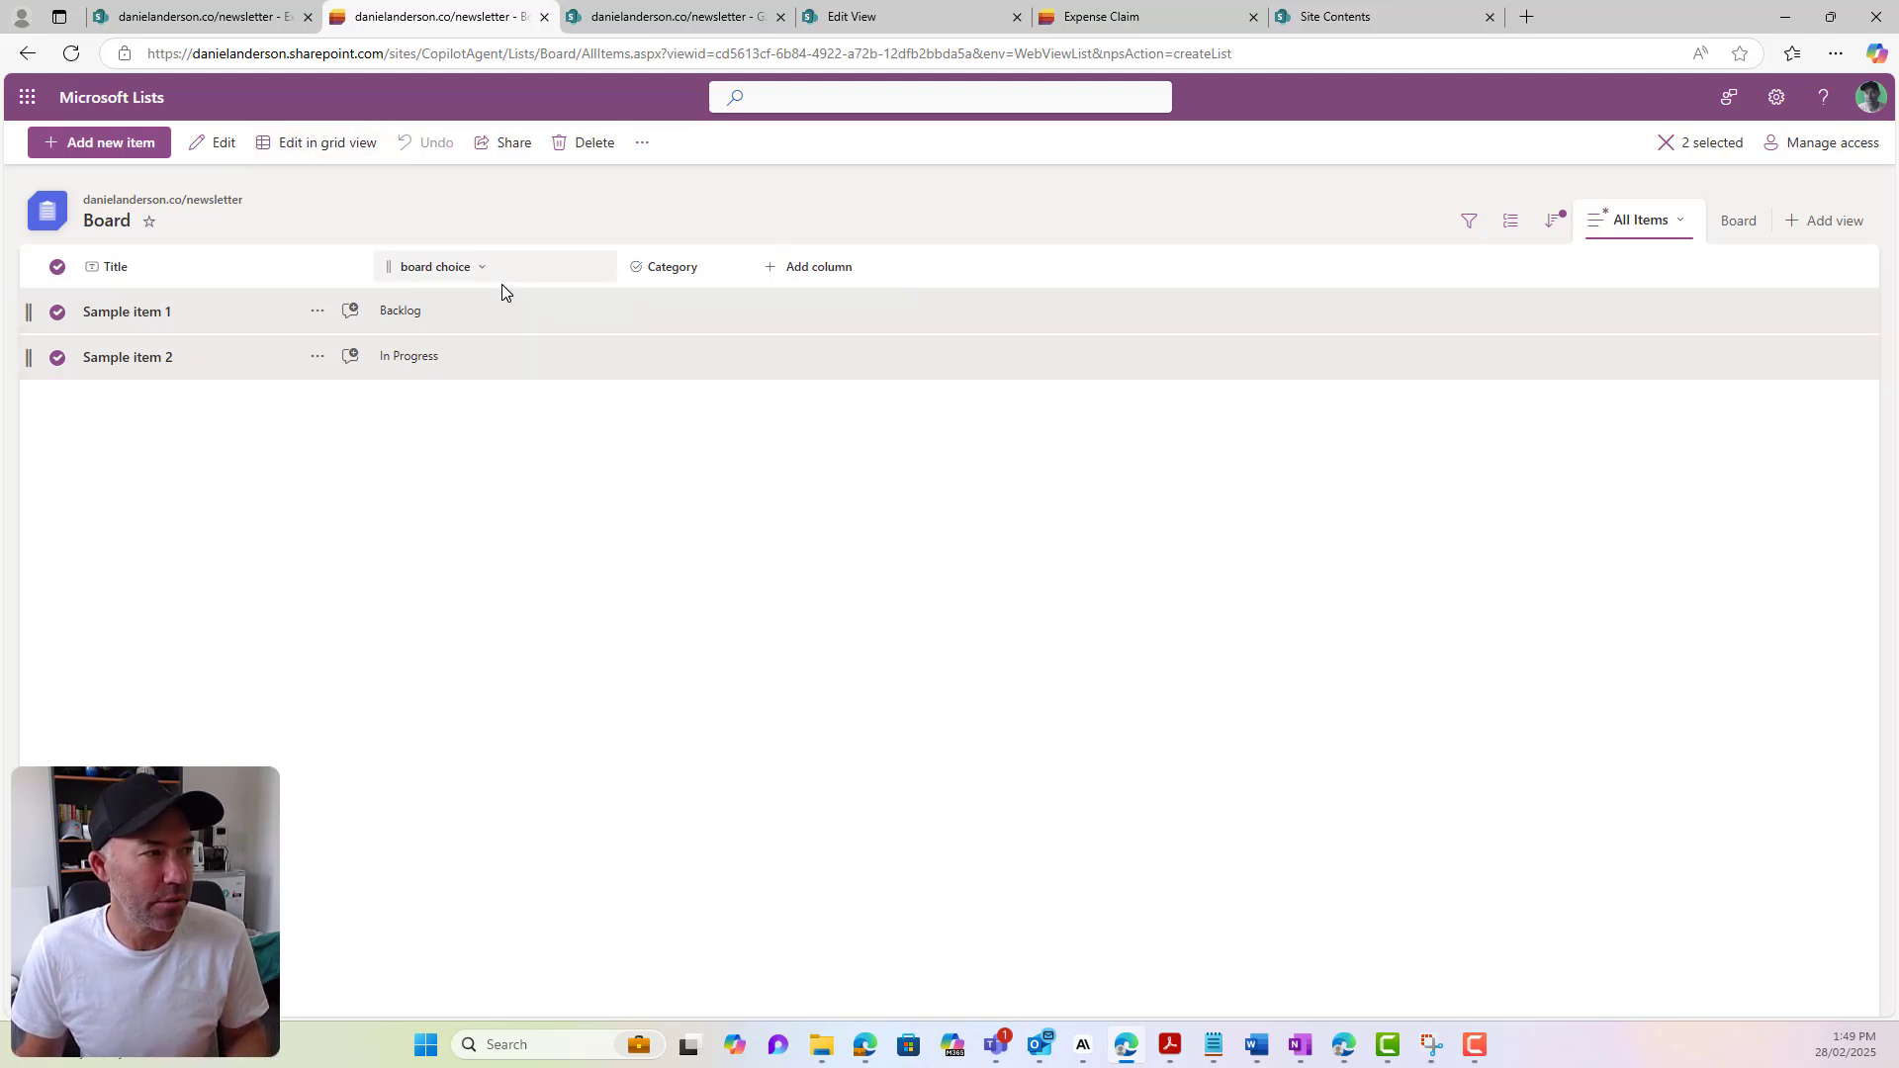
{"action": "left_click", "coordinate": [306, 146]}
Set Category to Copilot for Sample item 1 and SharePoint for Sample item 2, then return to Board view
{"action": "left_click", "coordinate": [722, 326]}
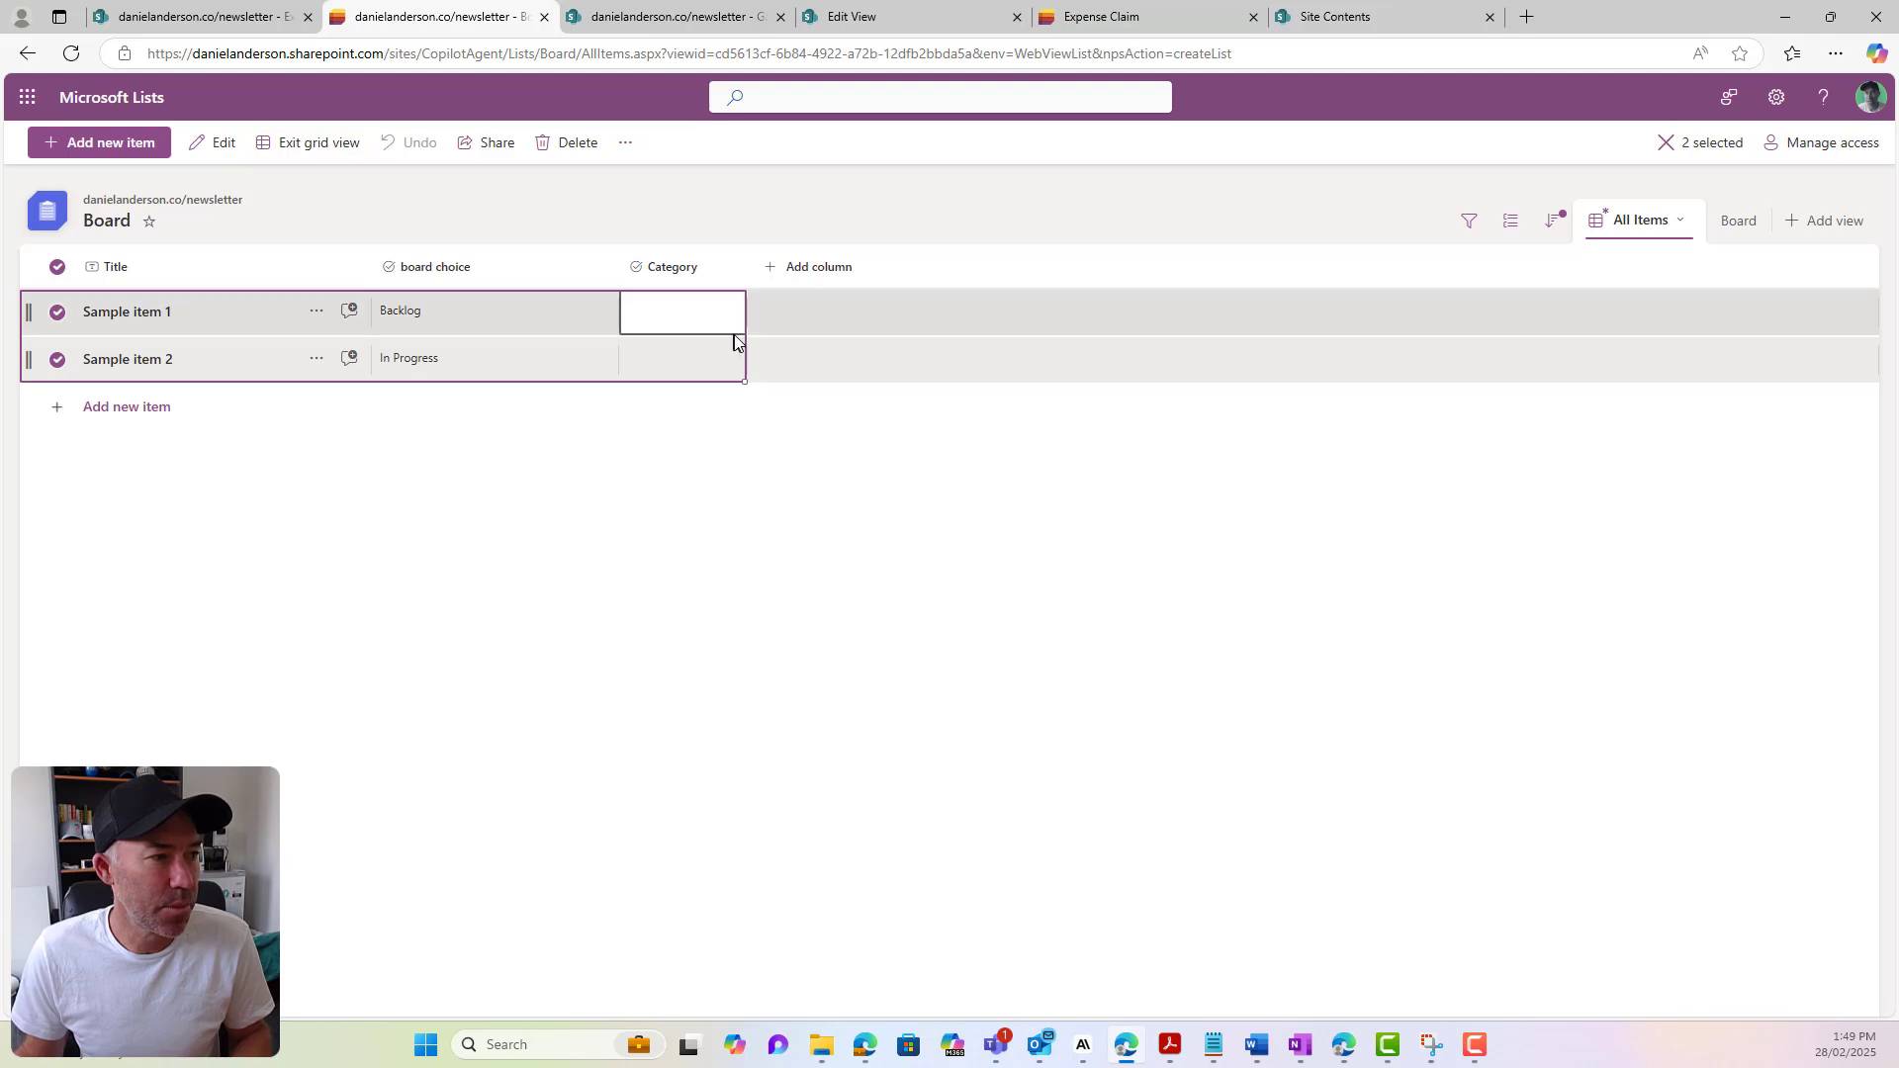
{"action": "left_click", "coordinate": [719, 320]}
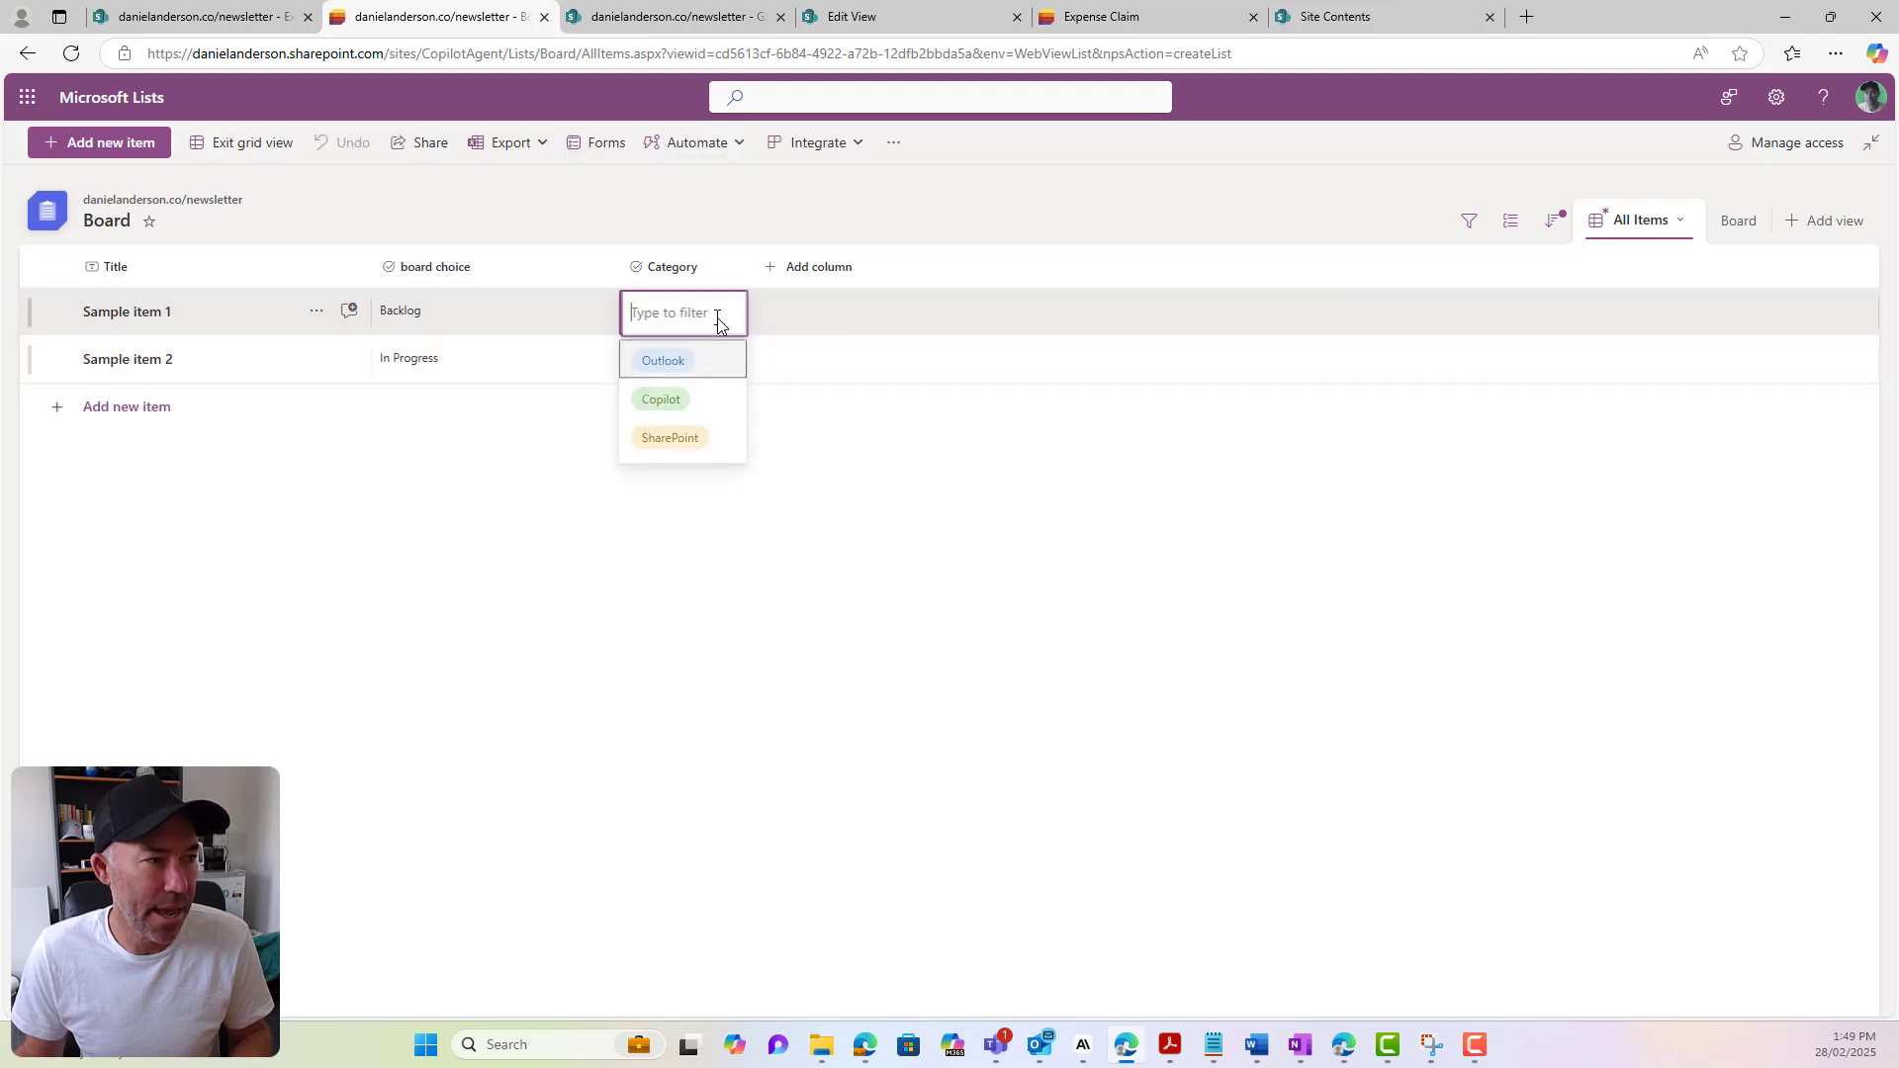
{"action": "left_click", "coordinate": [678, 359]}
{"action": "left_click", "coordinate": [698, 376]}
{"action": "left_click", "coordinate": [699, 370]}
{"action": "left_click", "coordinate": [692, 487]}
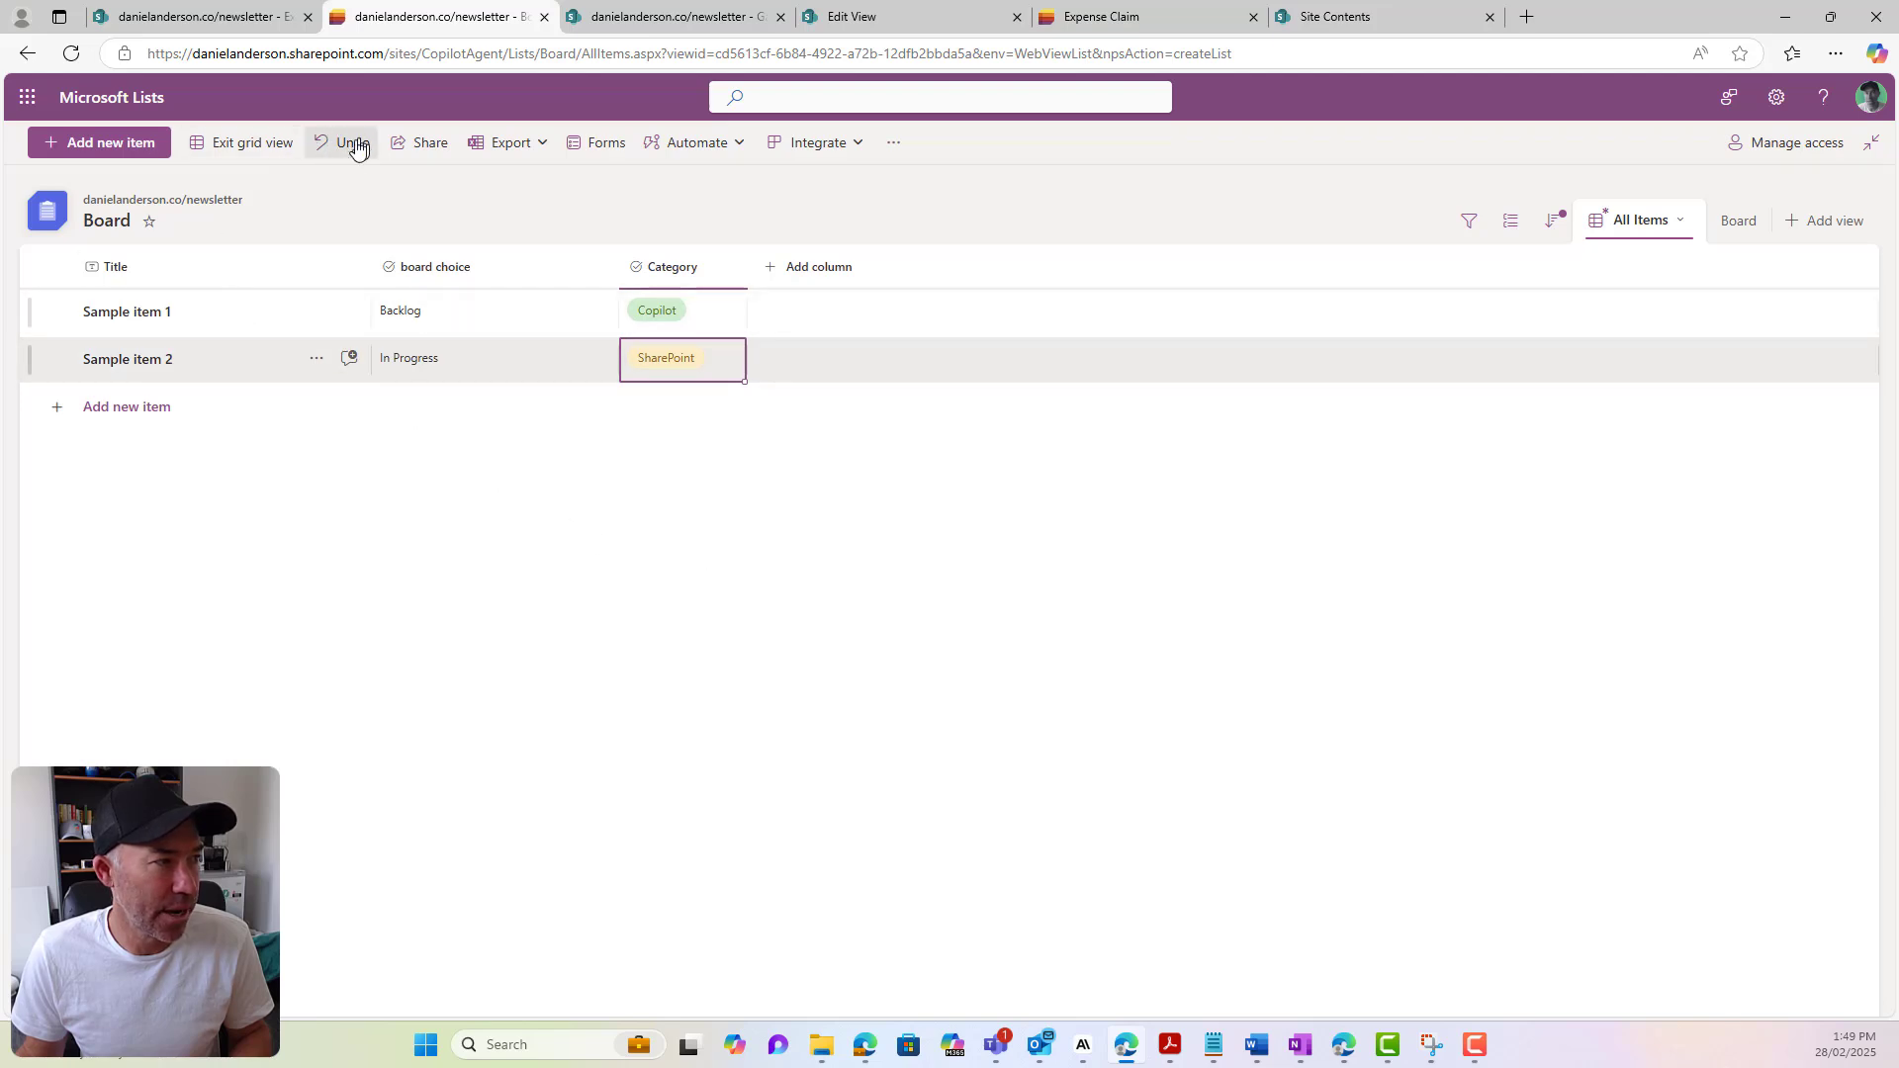
{"action": "left_click", "coordinate": [289, 156]}
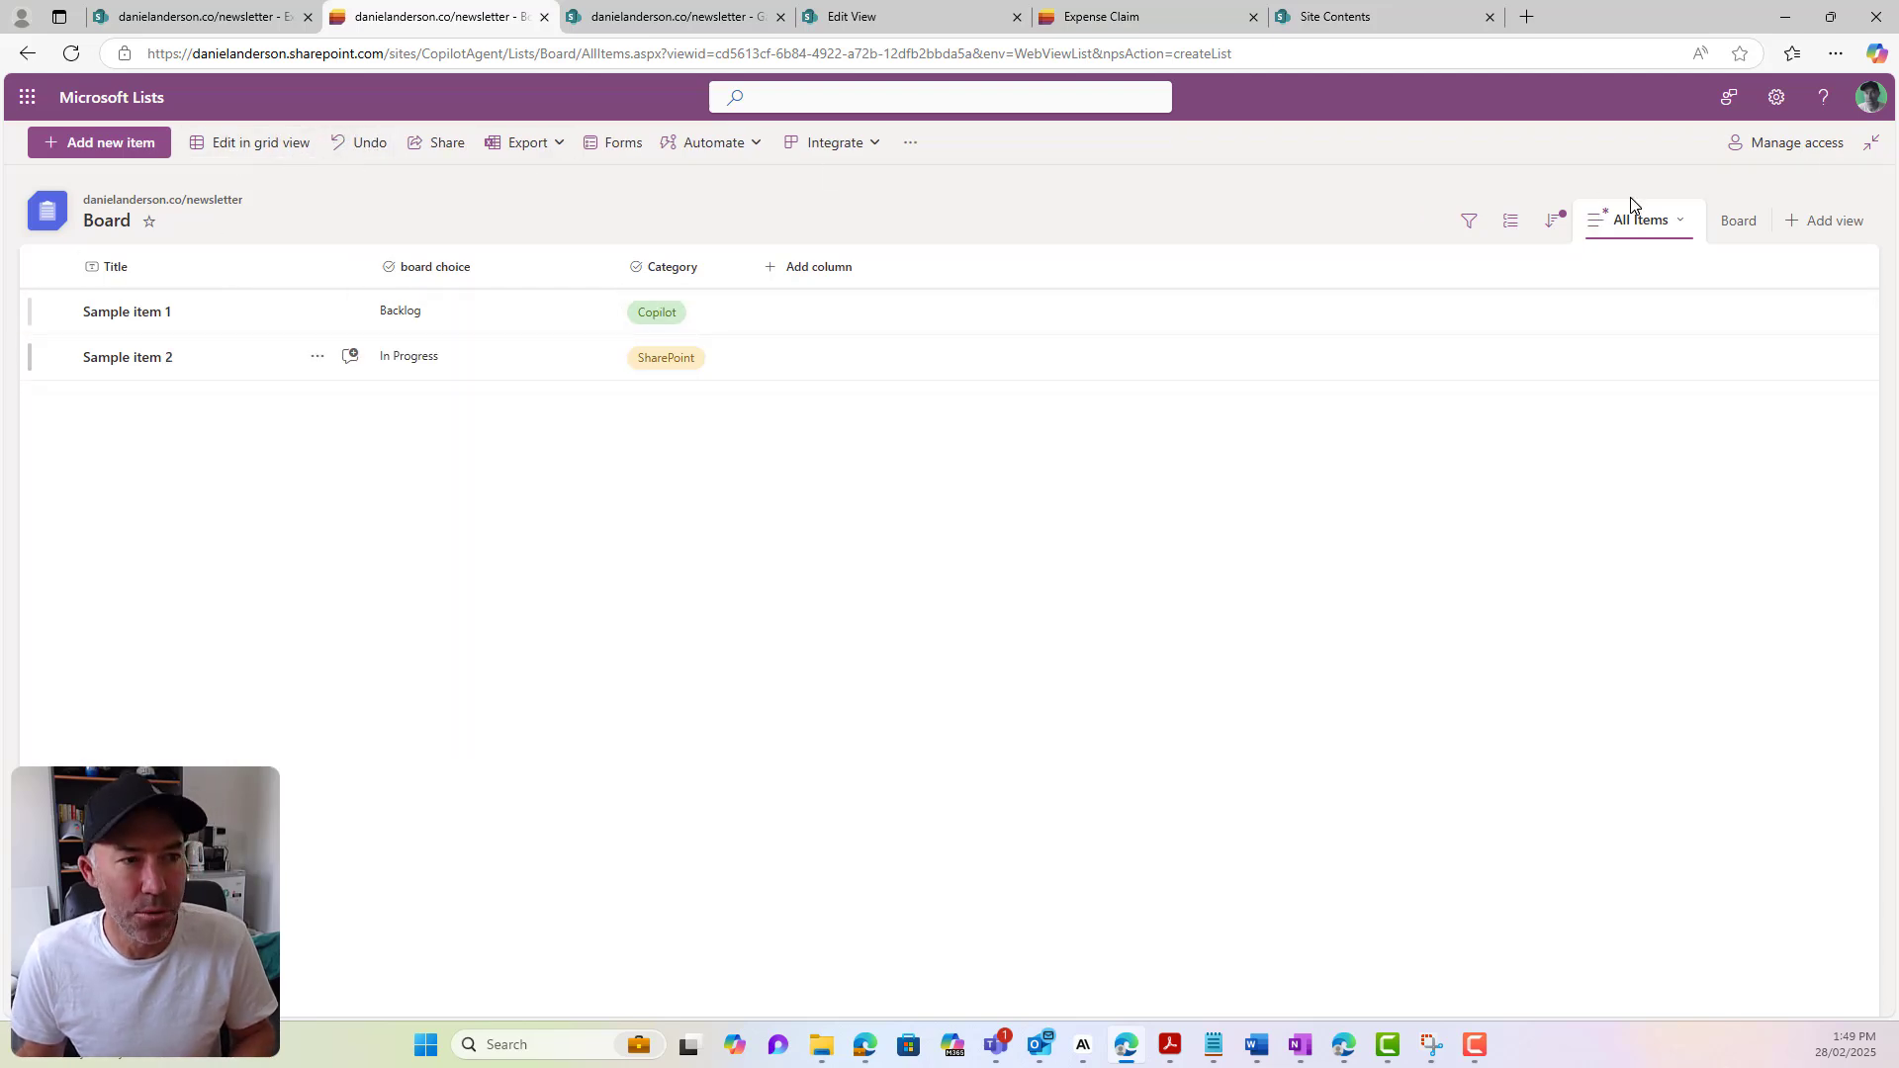
{"action": "left_click", "coordinate": [1733, 222]}
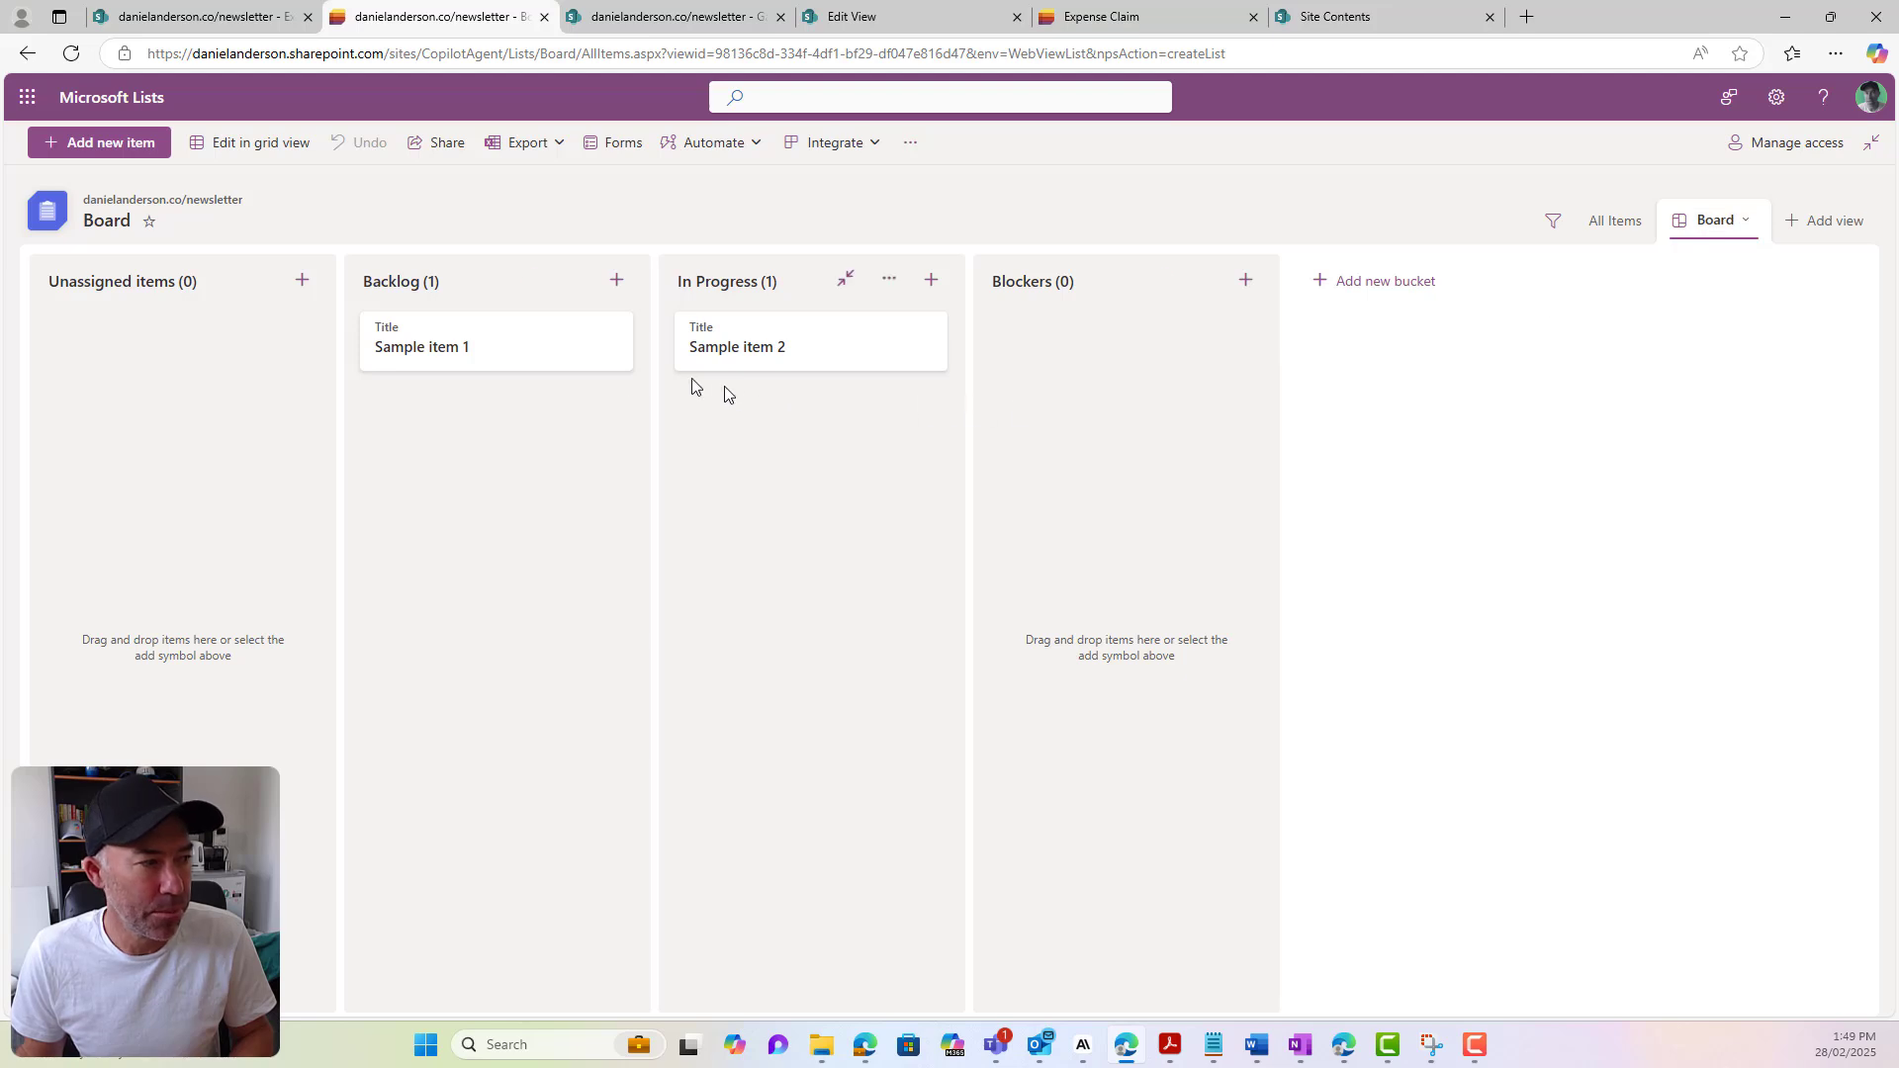
Format the Board view's cards to display the board choice field, and save the card design
{"action": "left_click", "coordinate": [1710, 226]}
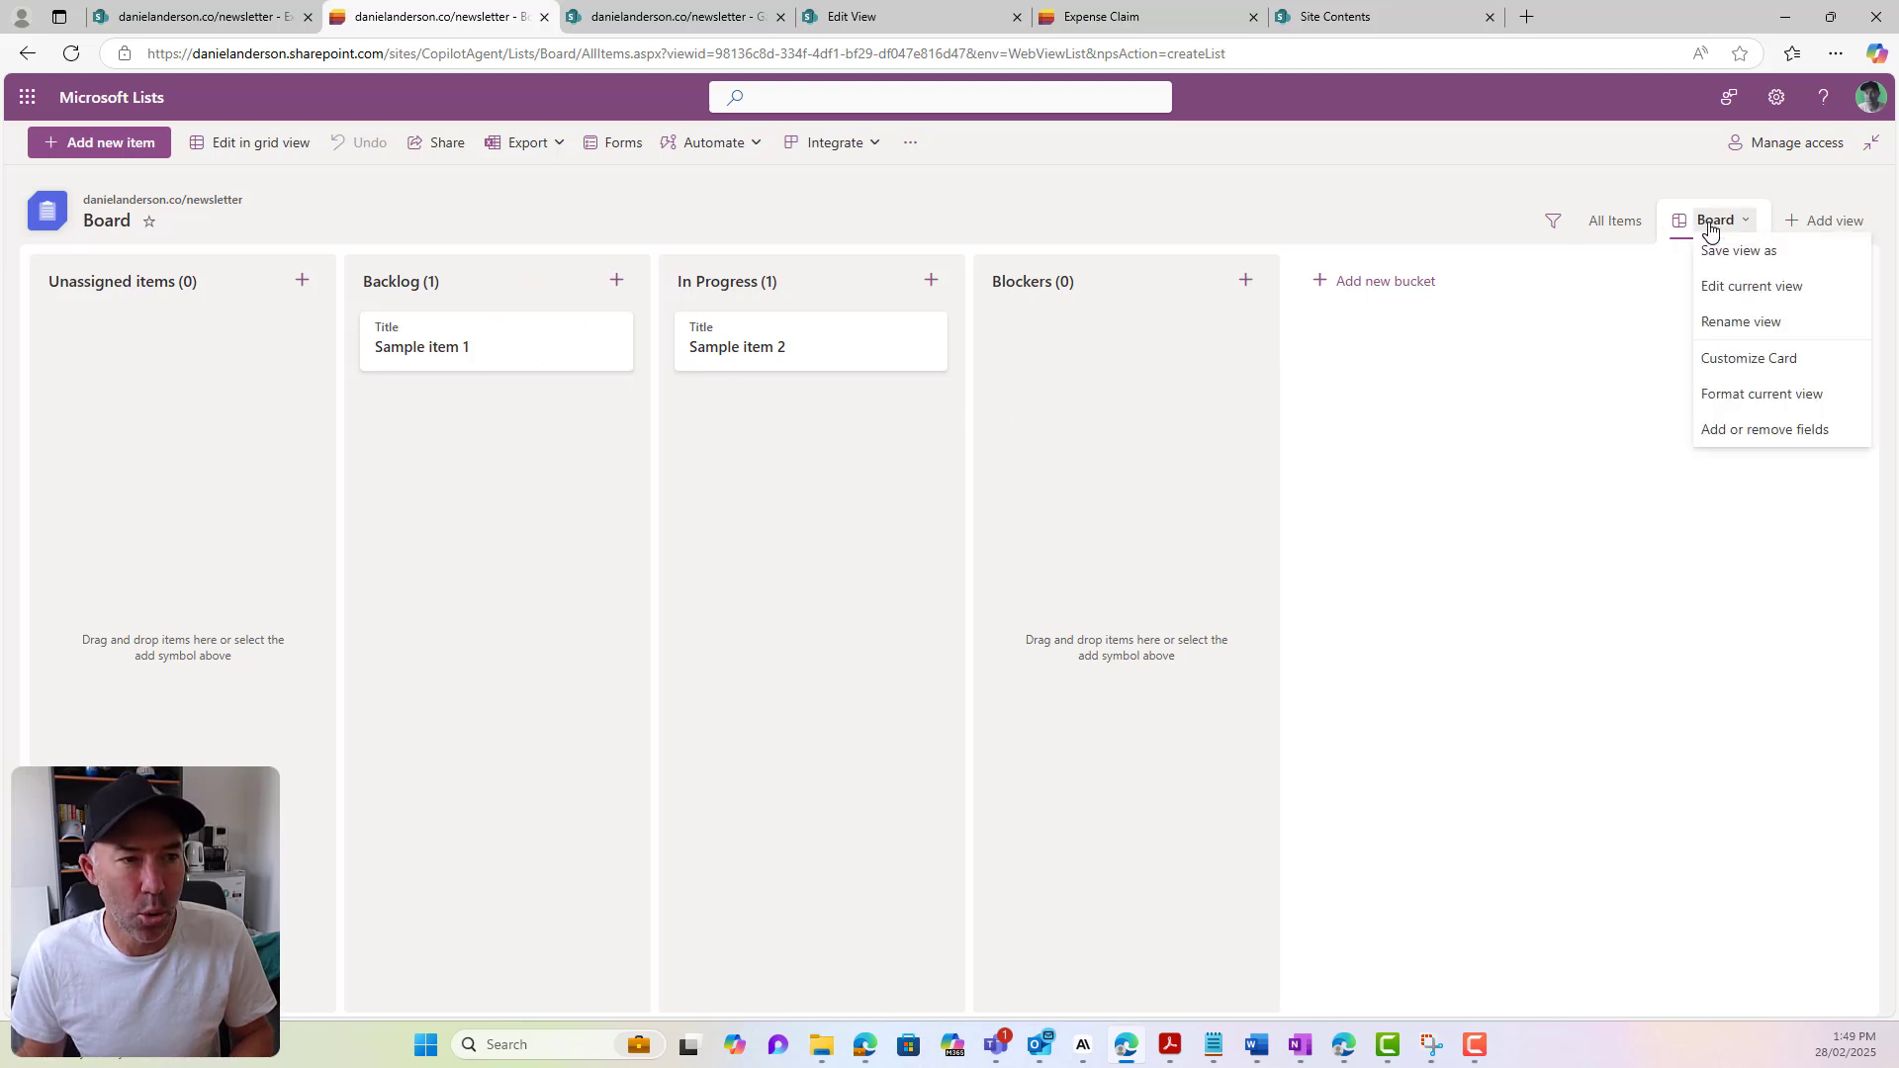
{"action": "left_click", "coordinate": [1791, 398]}
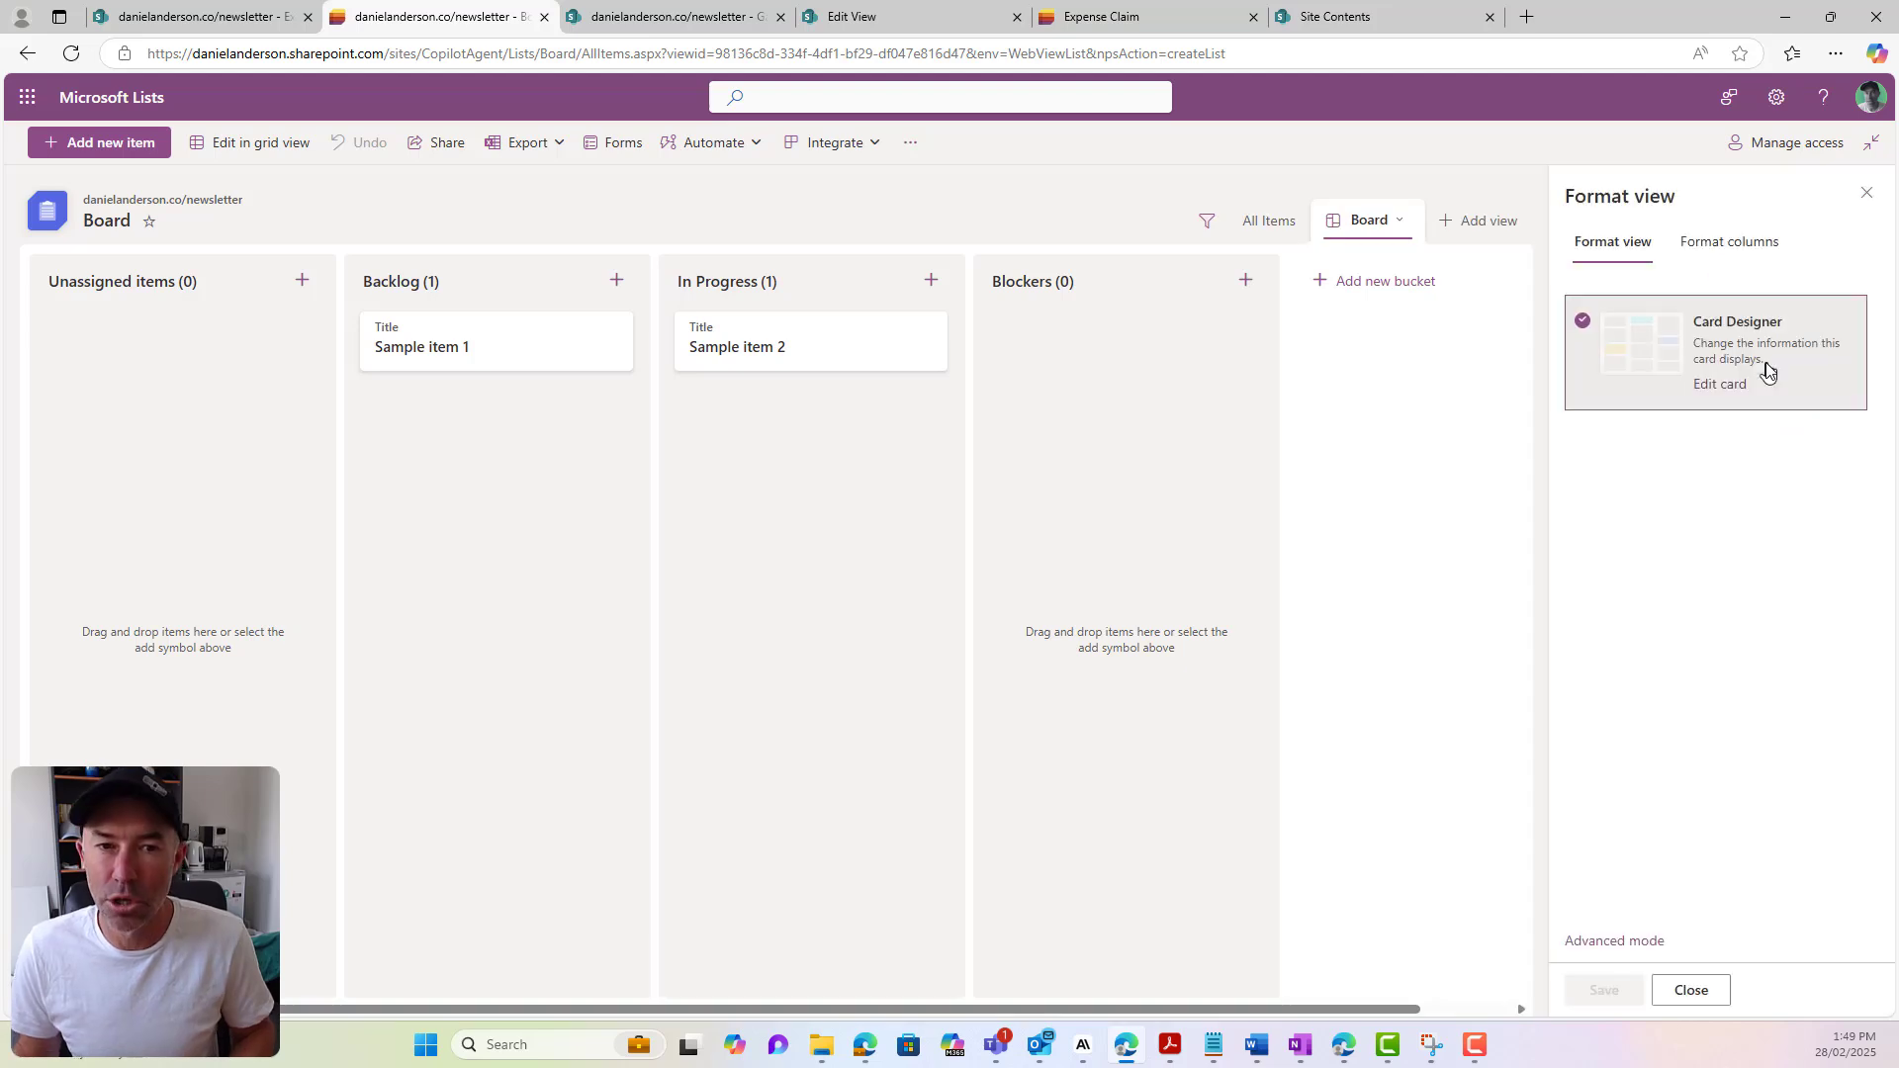
{"action": "left_click", "coordinate": [1723, 384]}
{"action": "left_click", "coordinate": [1592, 403]}
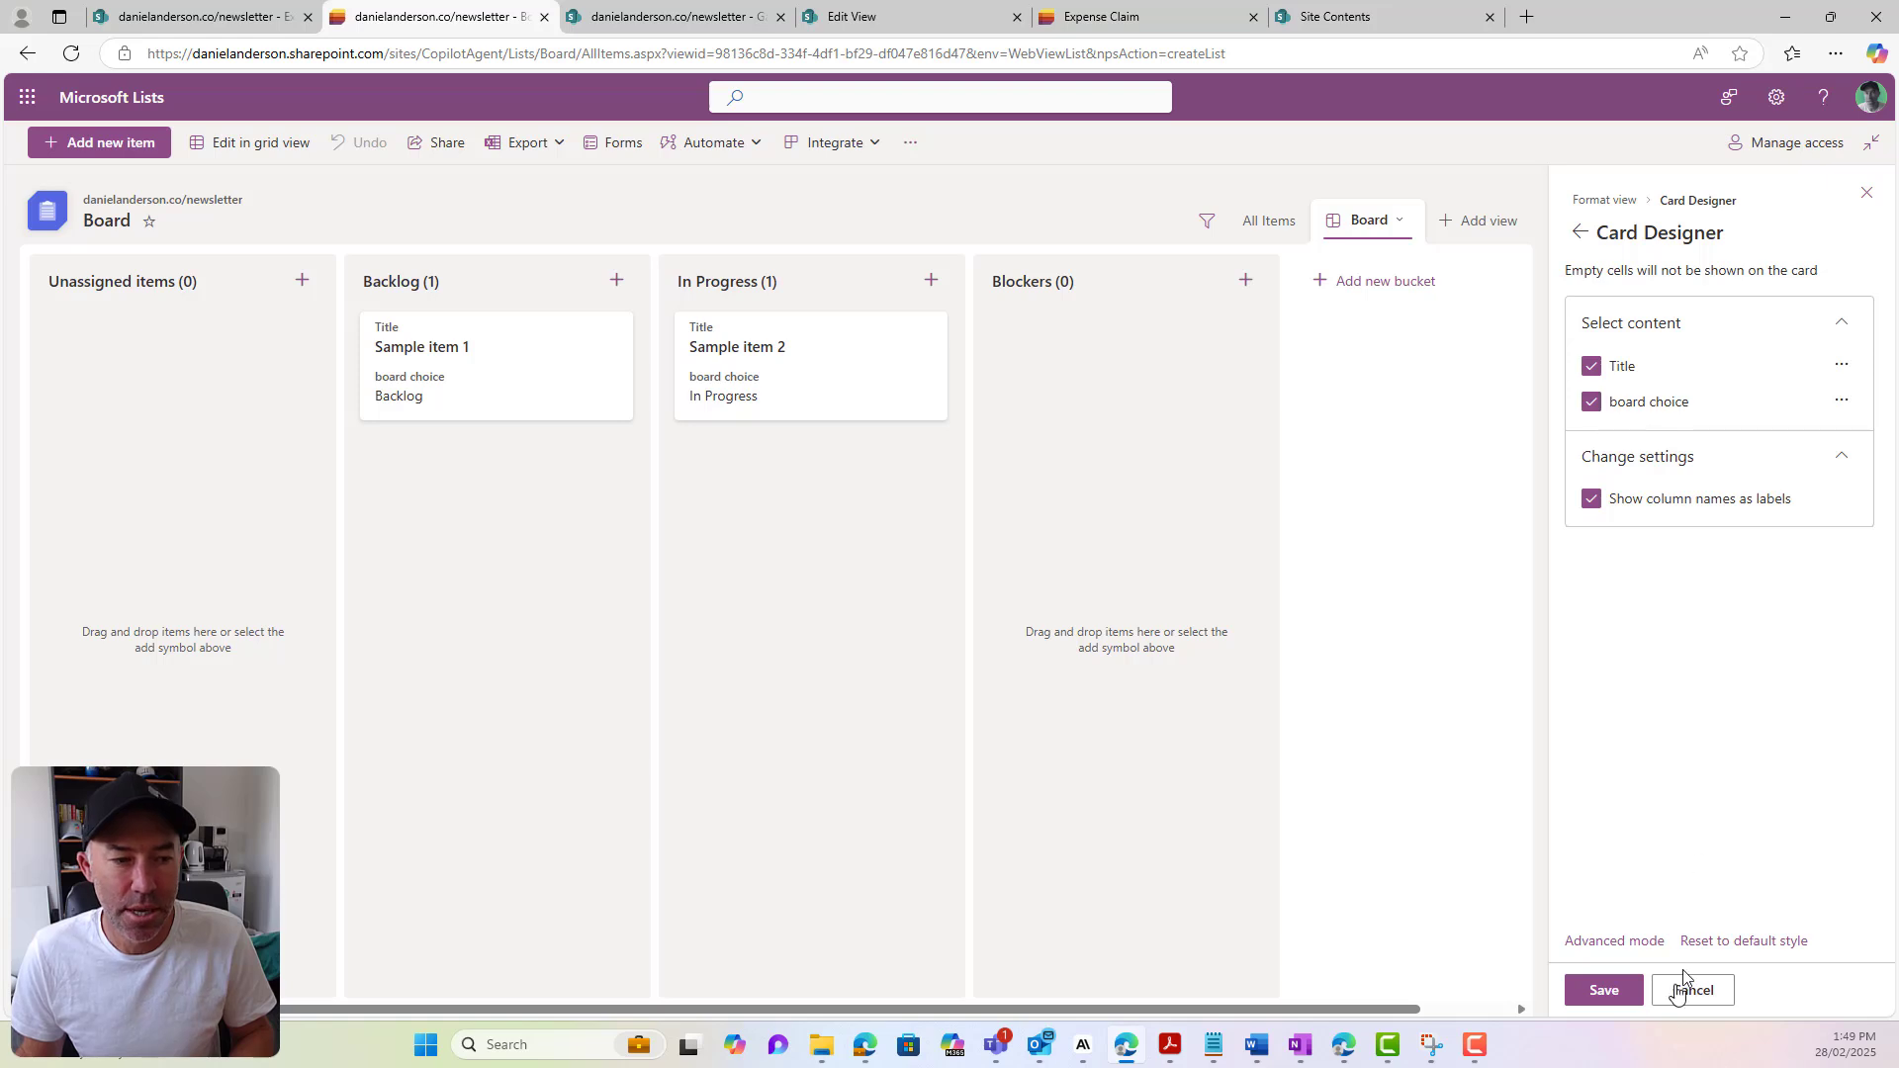
{"action": "left_click", "coordinate": [1608, 989]}
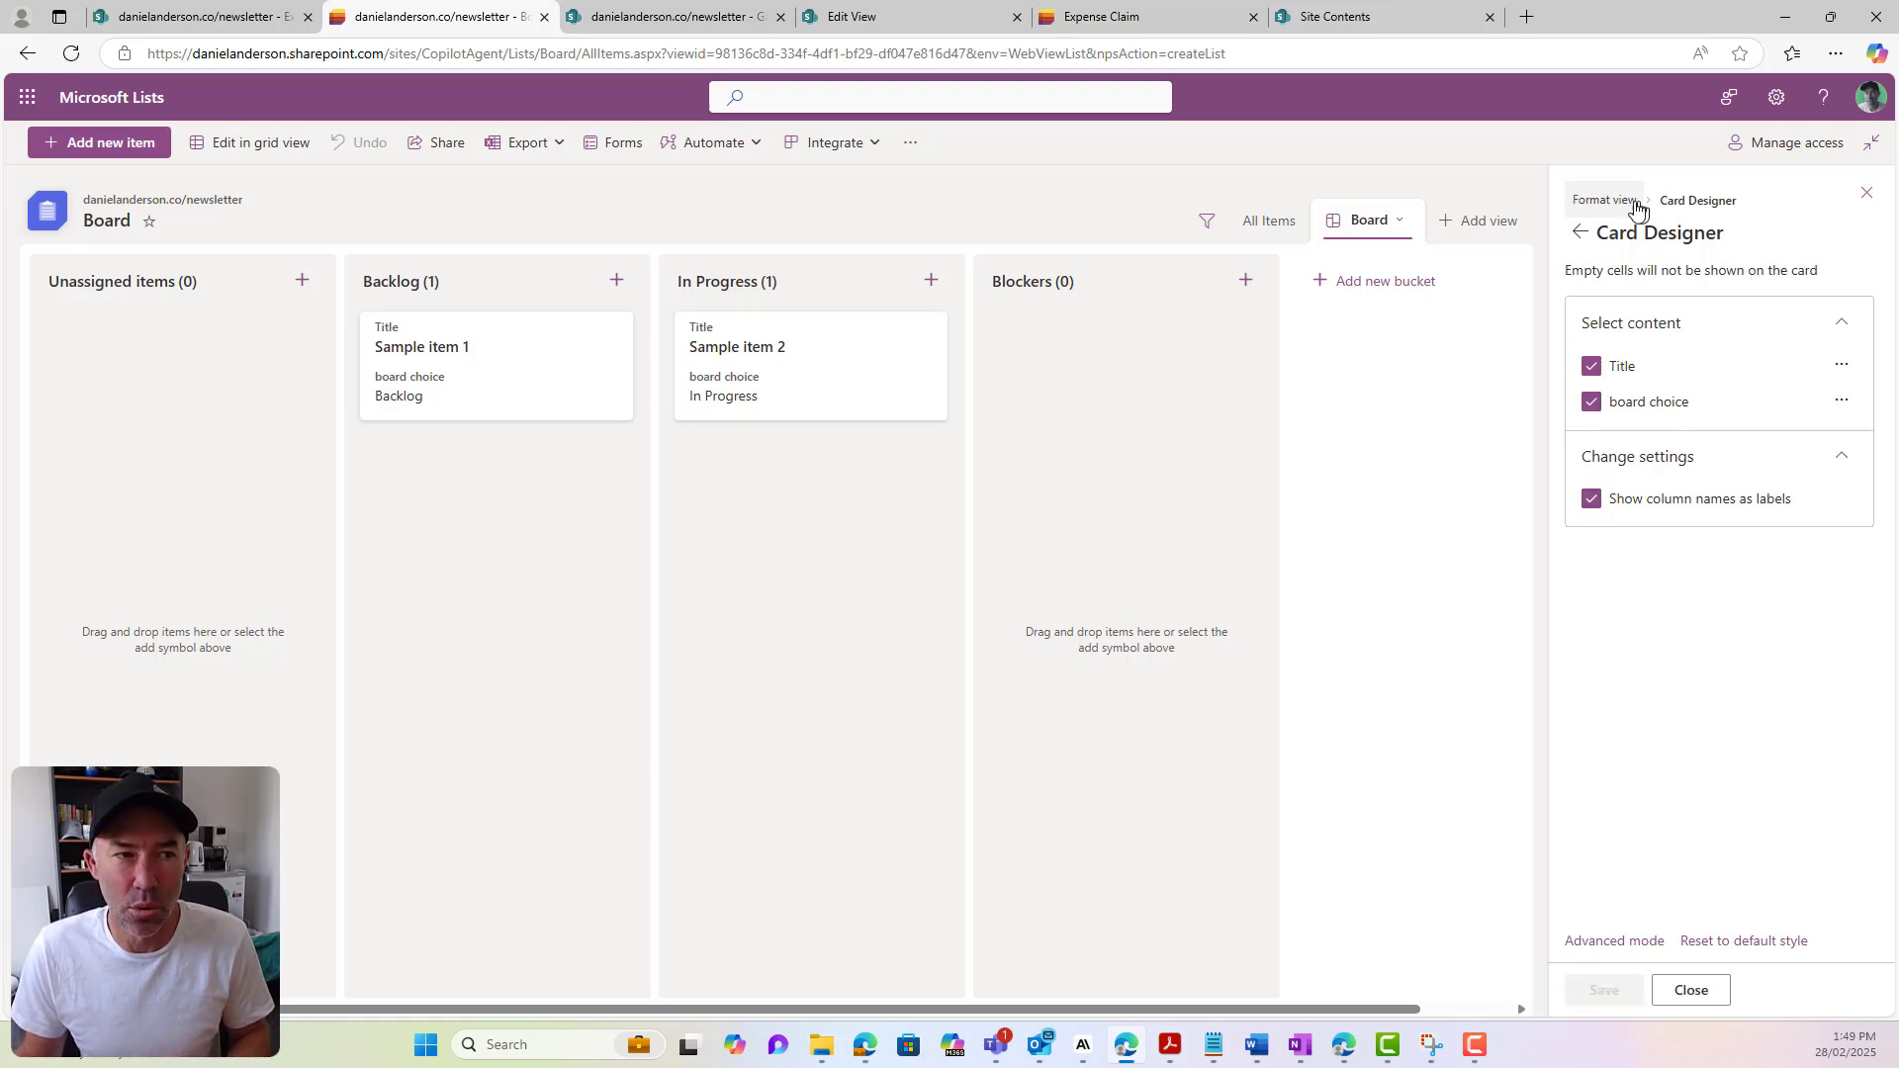
{"action": "left_click", "coordinate": [1581, 234]}
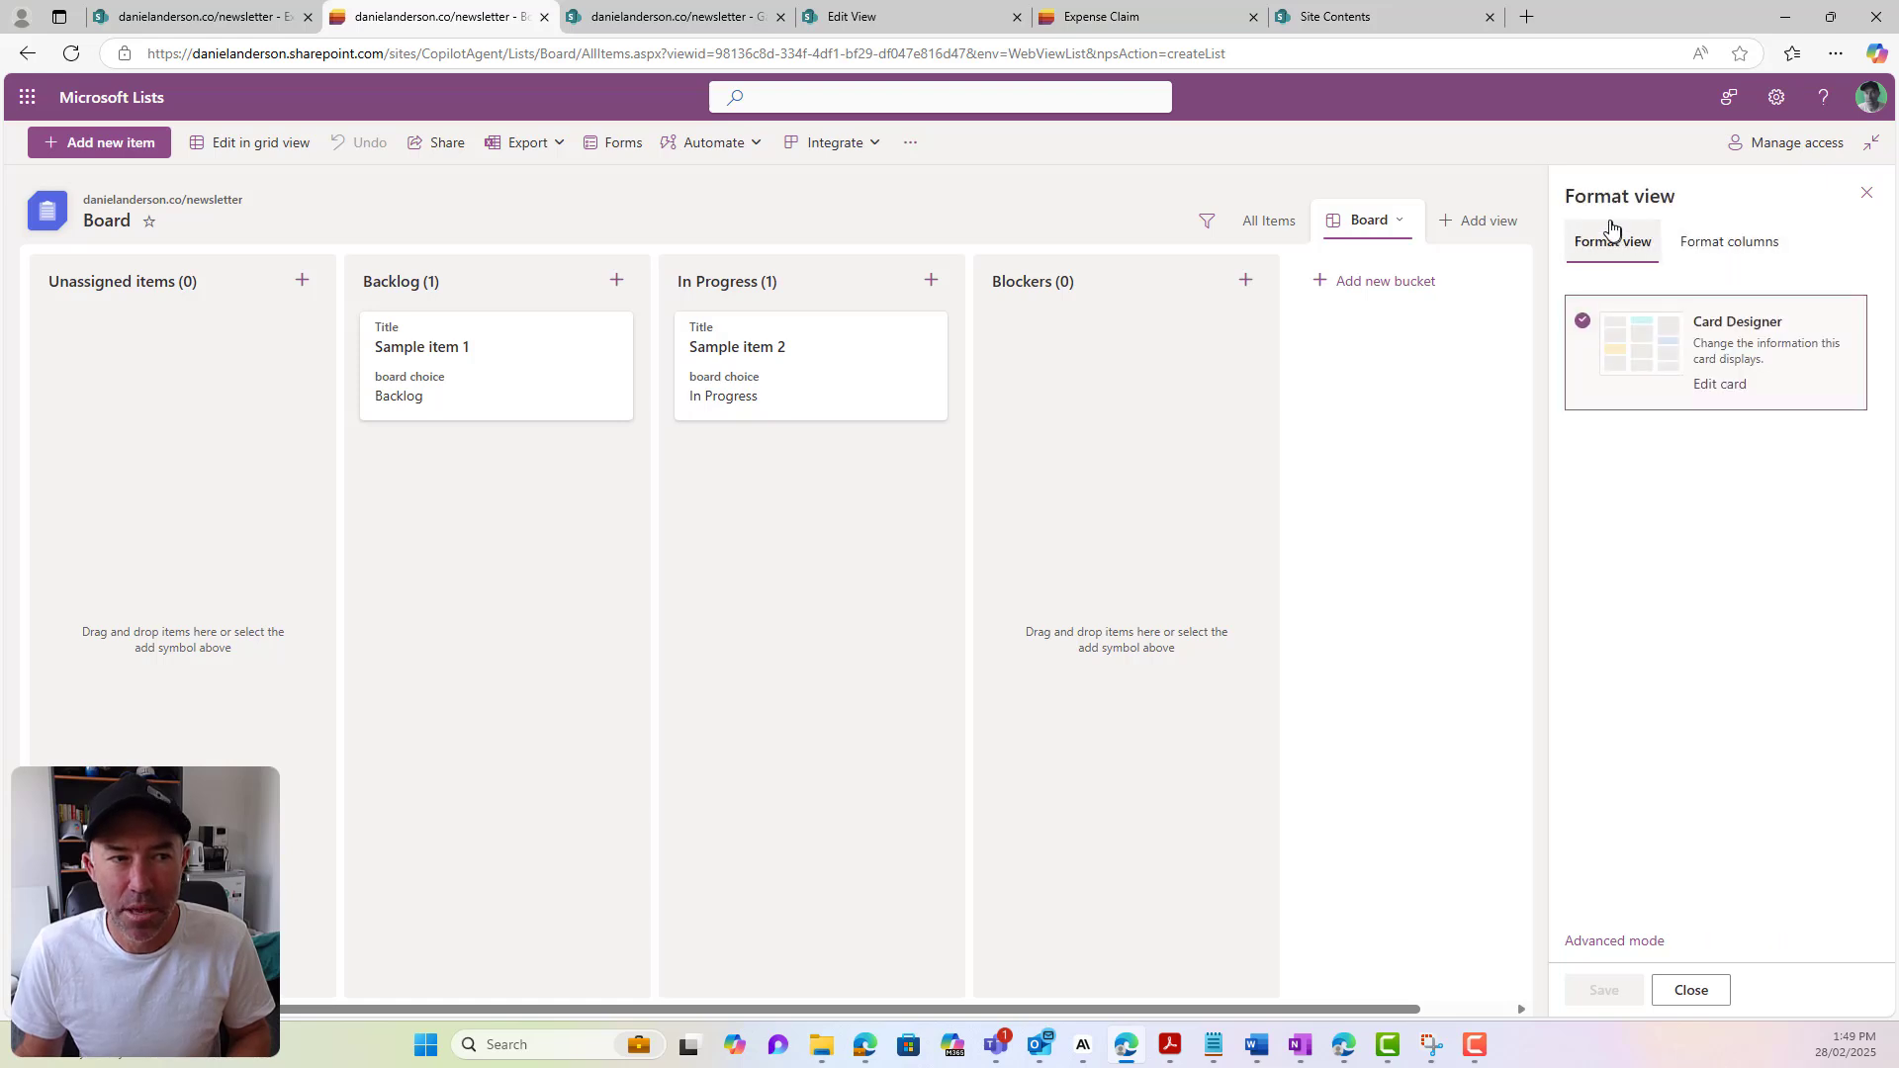
{"action": "left_click", "coordinate": [1868, 194]}
Include the Category column in the Board view's fields
{"action": "left_click", "coordinate": [1754, 240]}
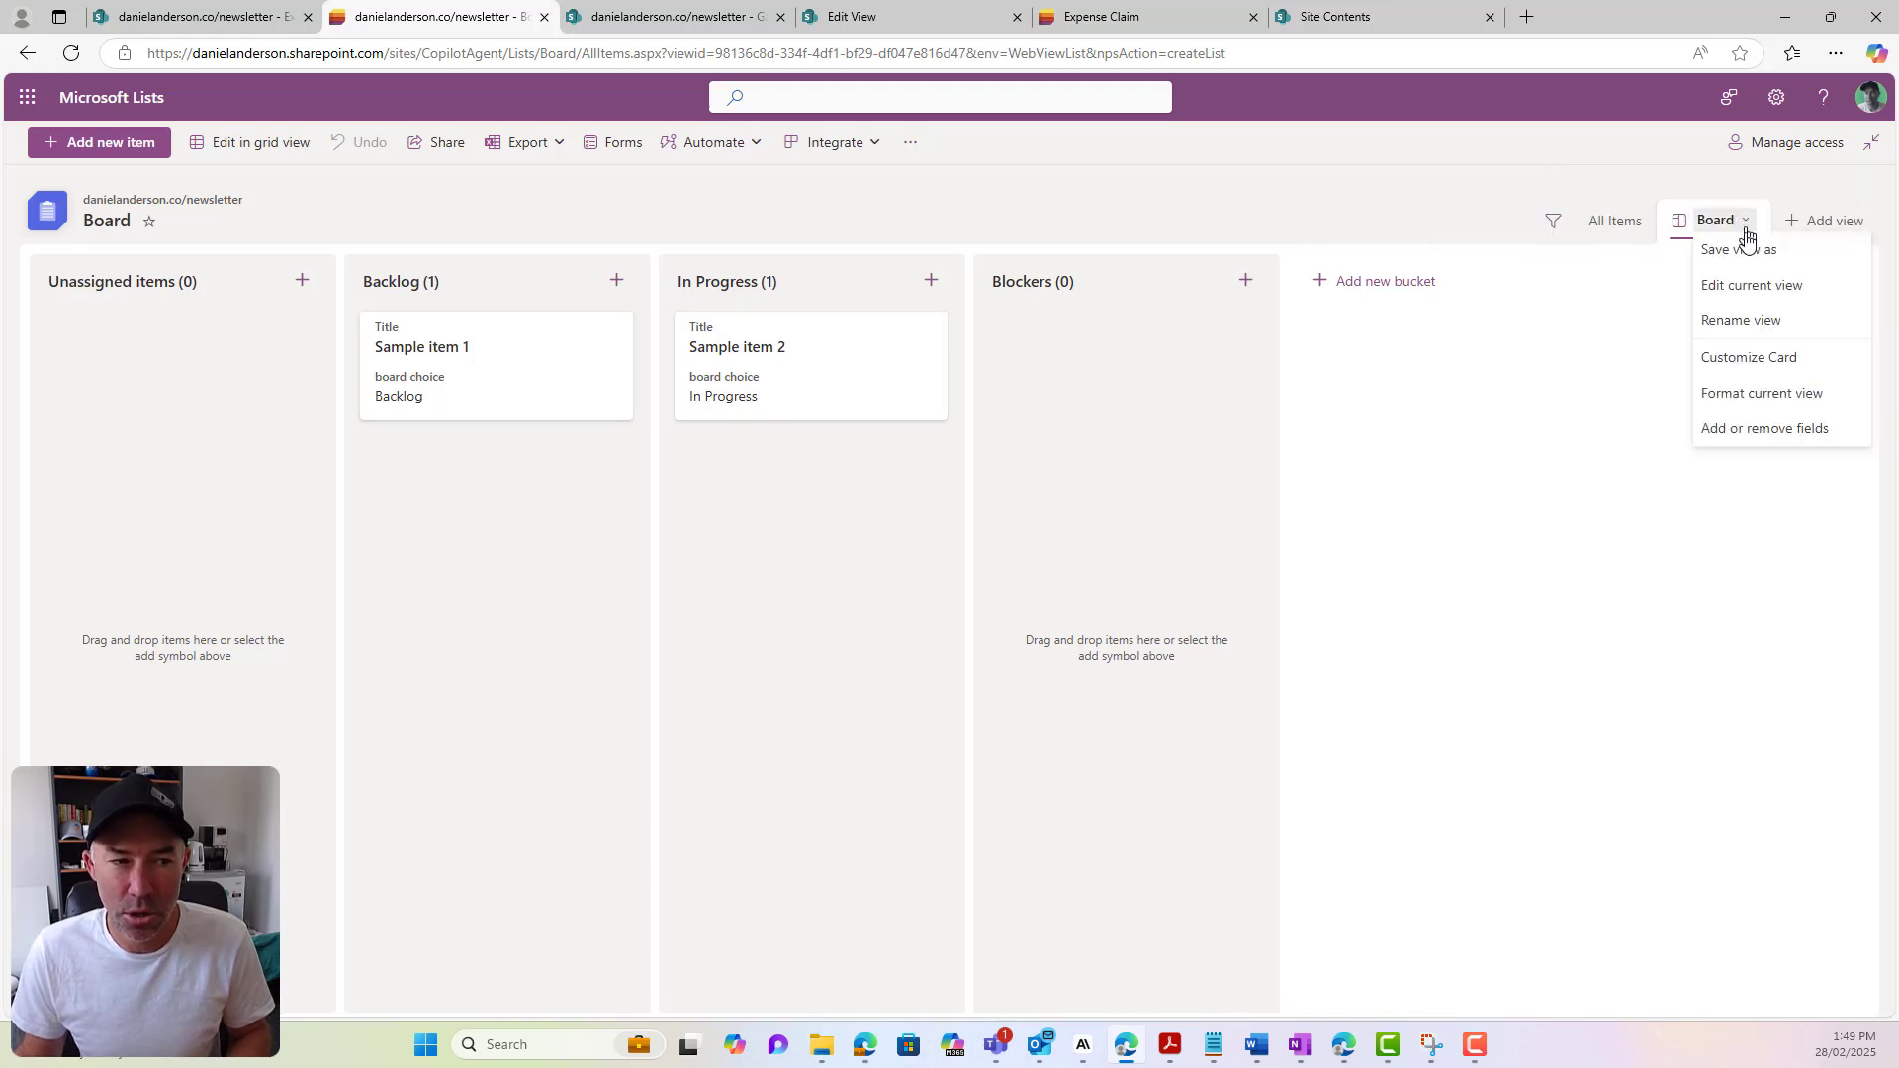
{"action": "left_click", "coordinate": [1754, 445]}
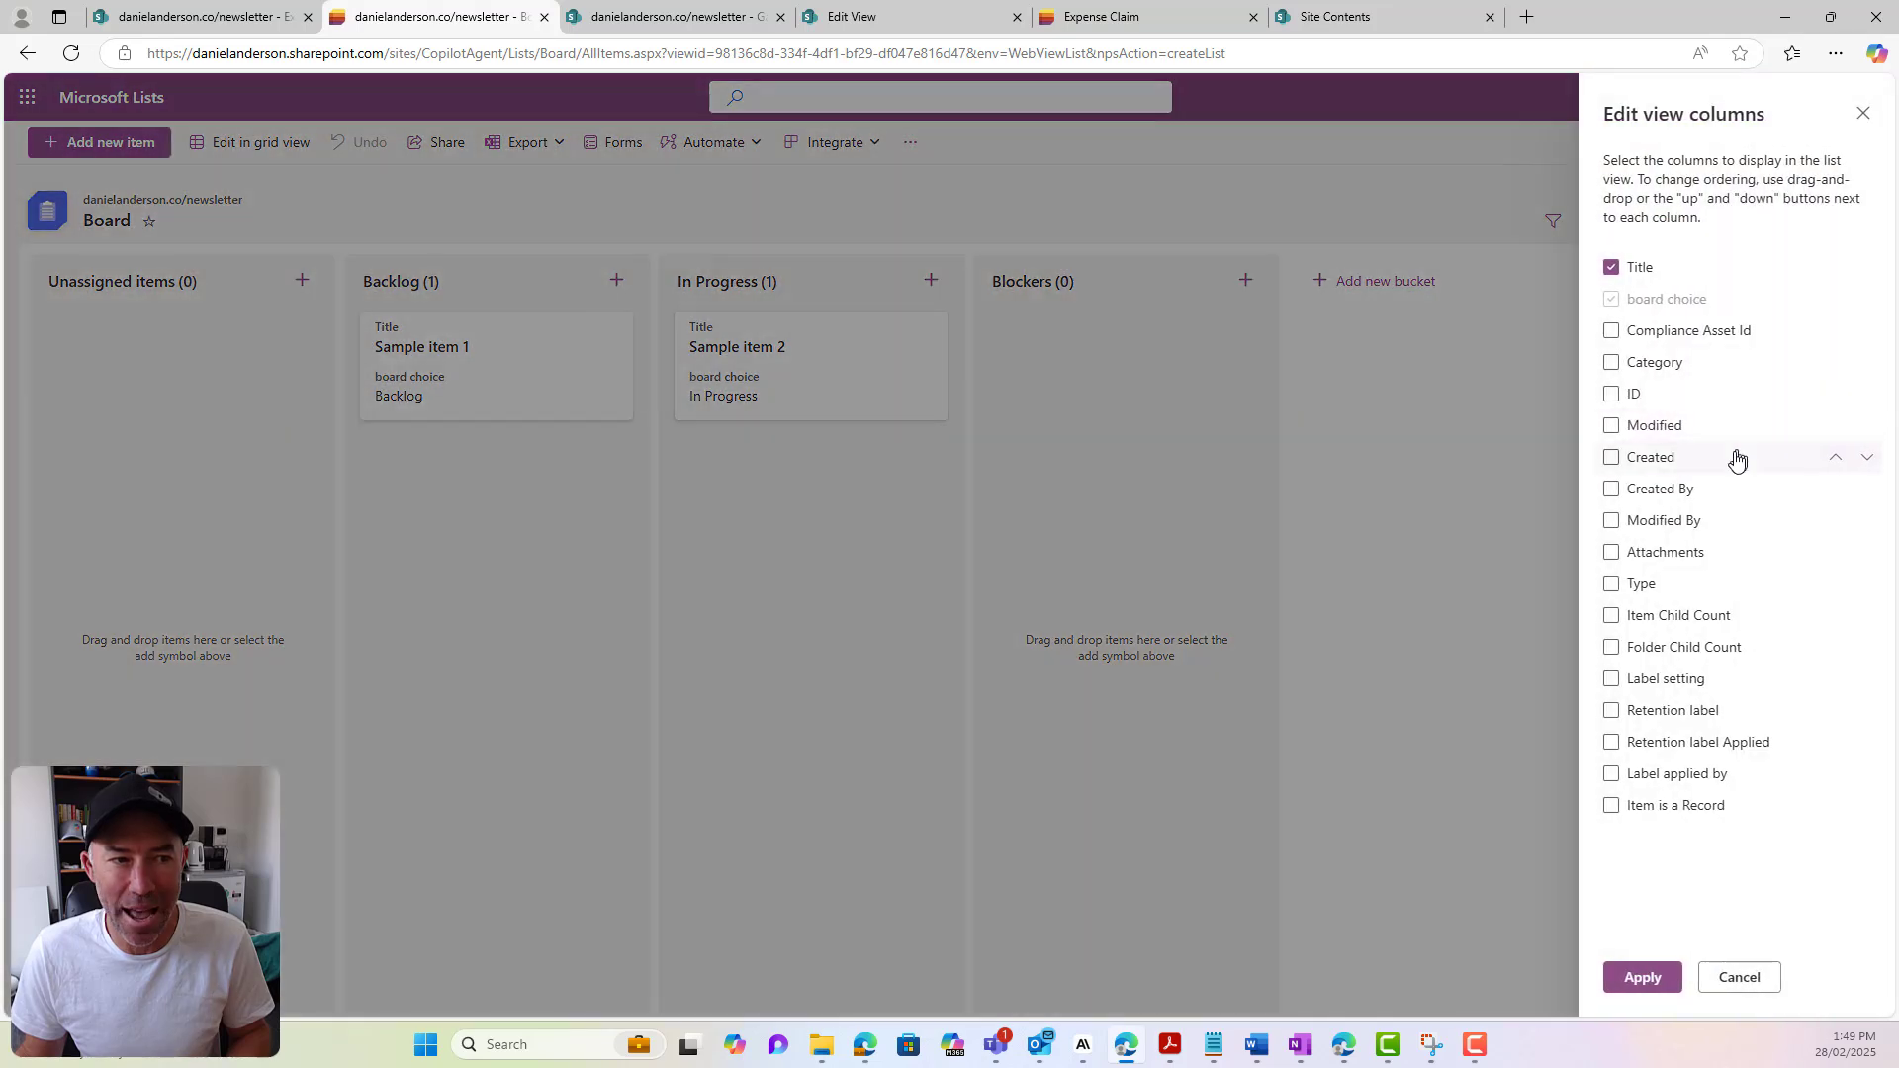
{"action": "left_click", "coordinate": [1614, 363]}
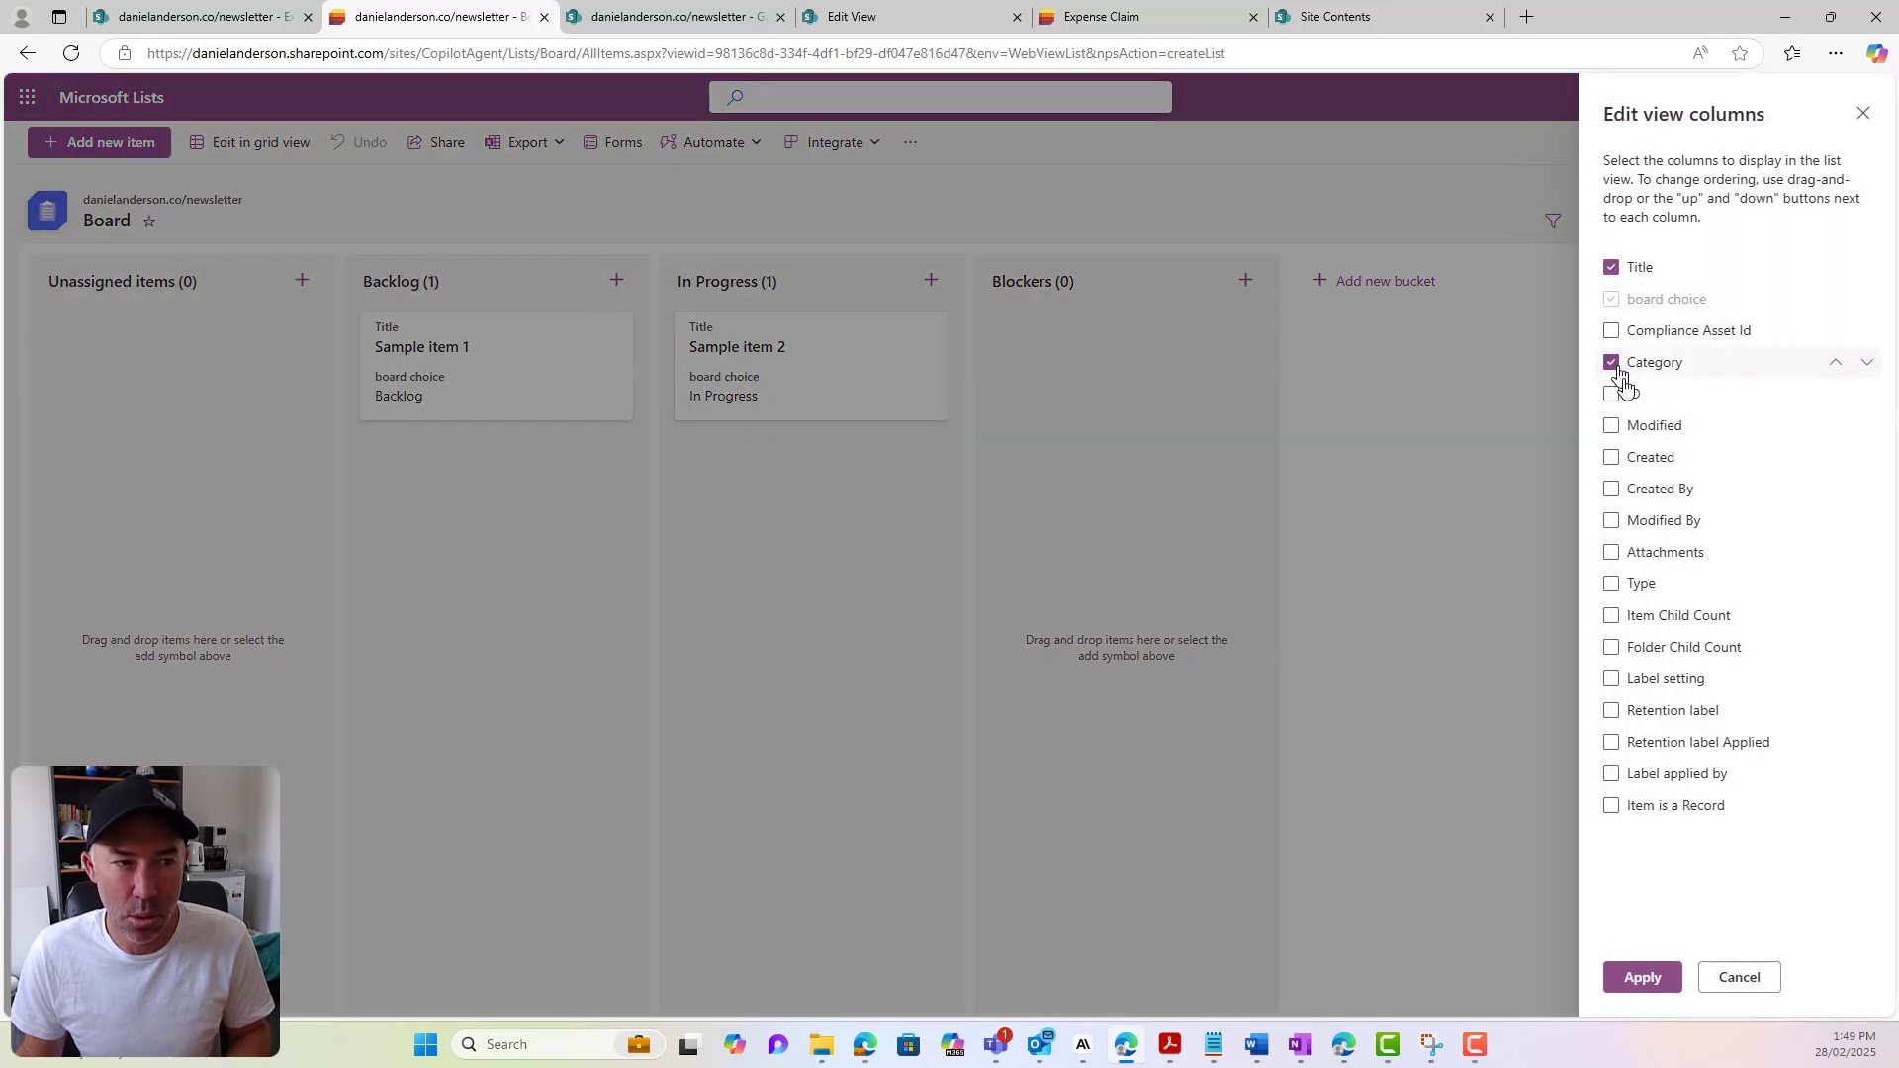
{"action": "left_click", "coordinate": [1643, 981]}
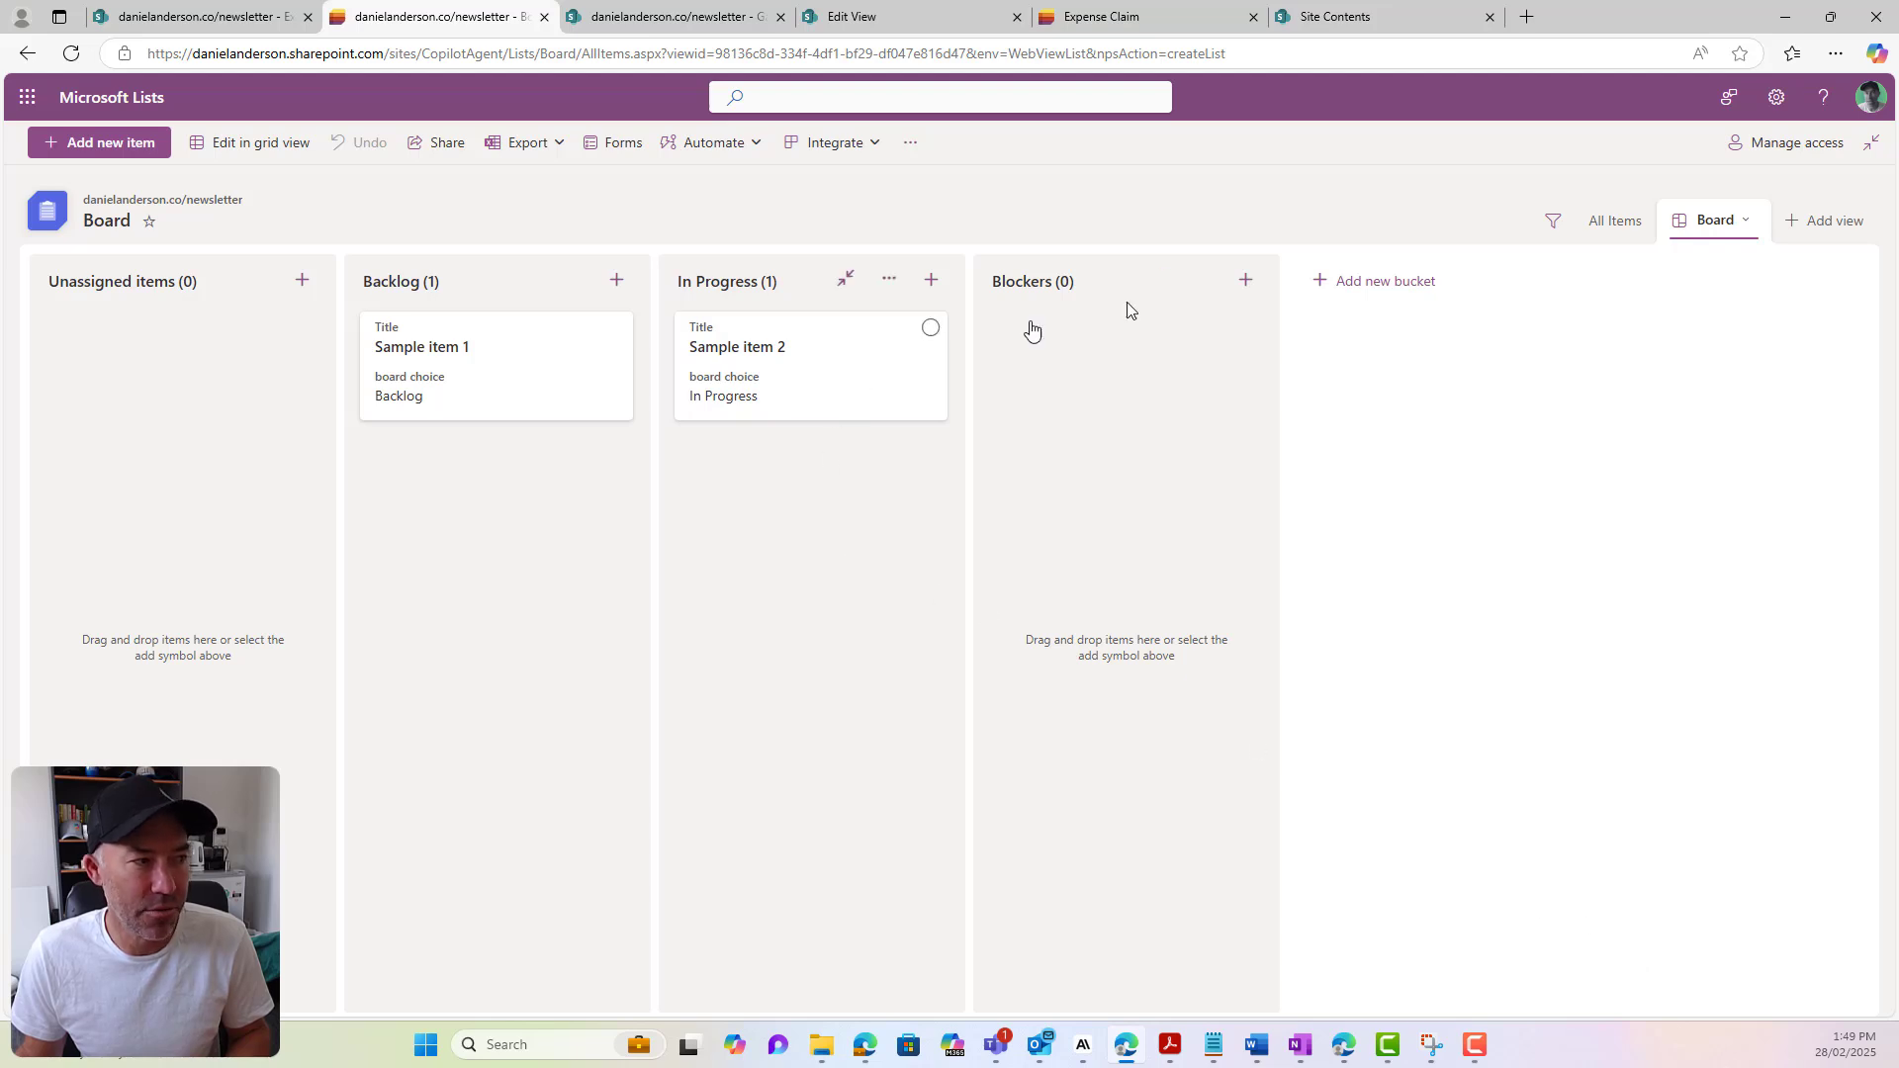
{"action": "left_click", "coordinate": [1739, 228]}
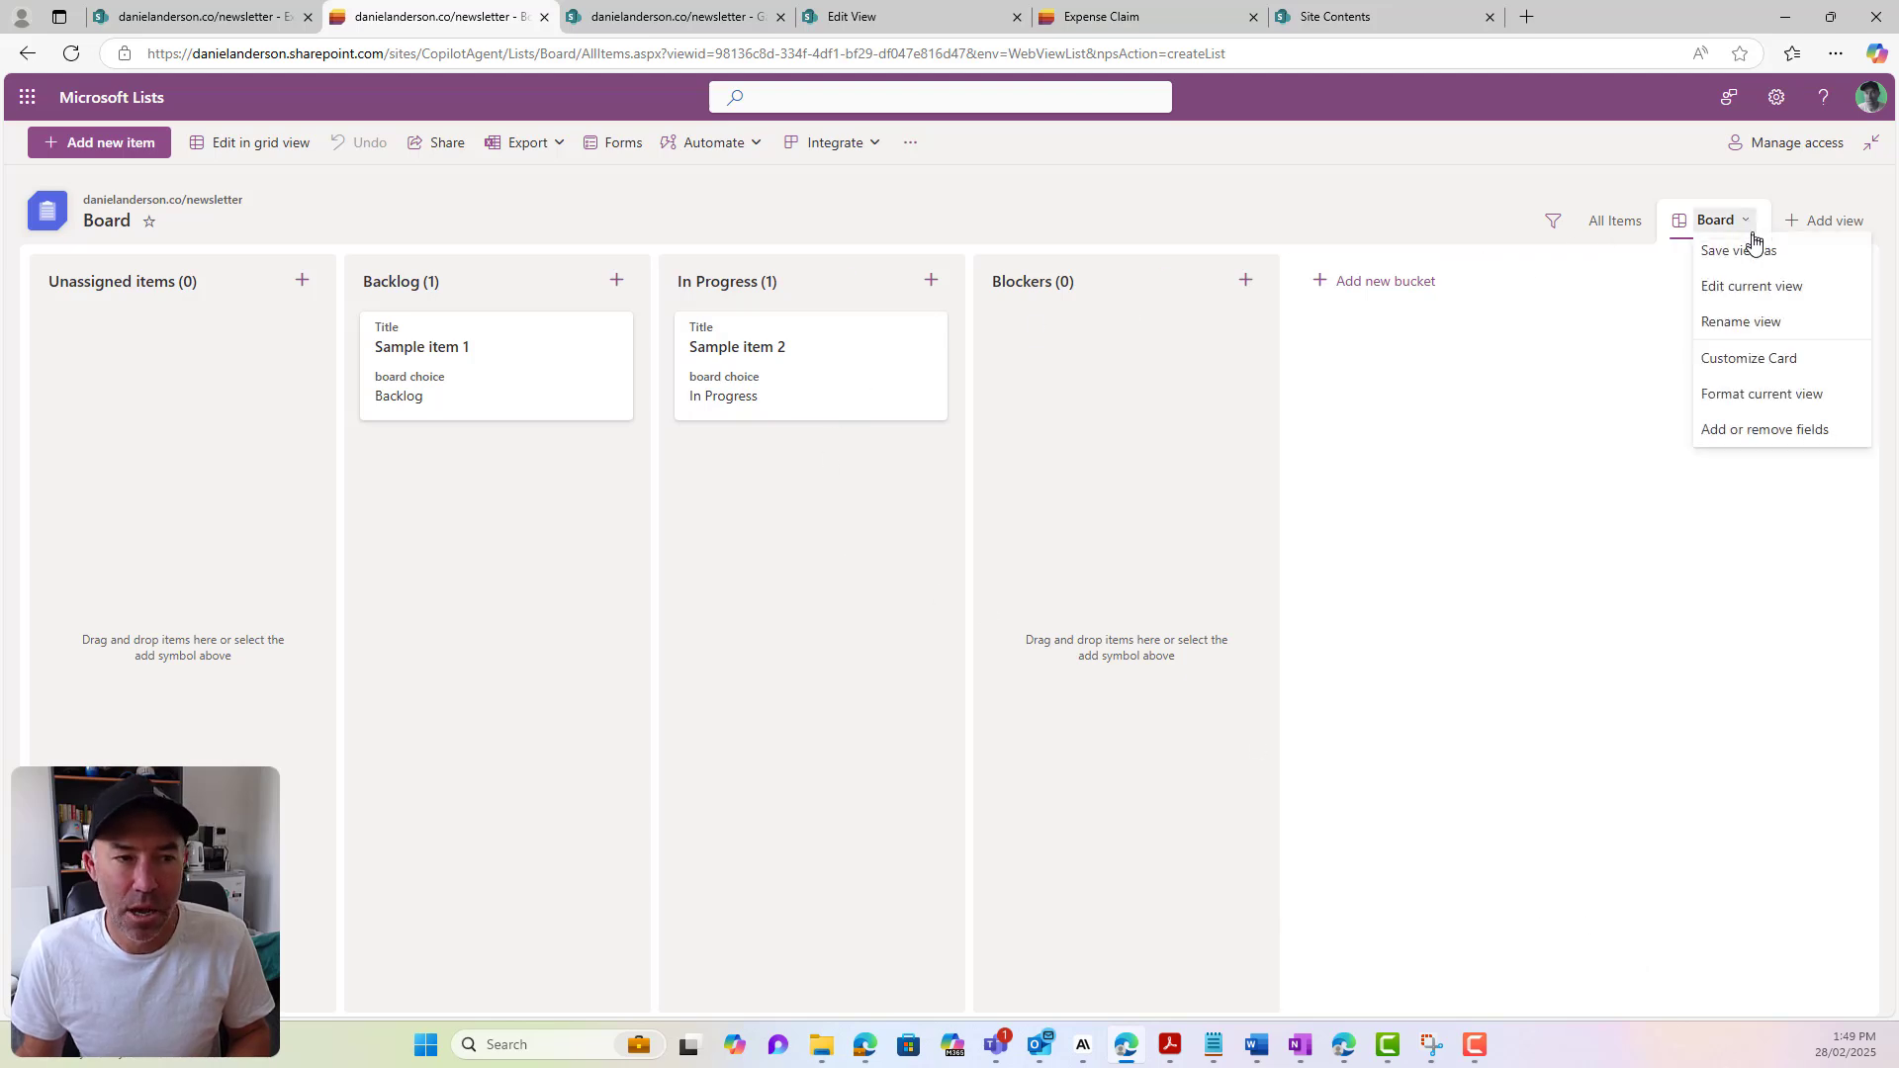
{"action": "left_click", "coordinate": [1769, 410]}
Add Category to the board card design, save it, and return to the Microsoft Lists home page
{"action": "left_click", "coordinate": [1731, 386]}
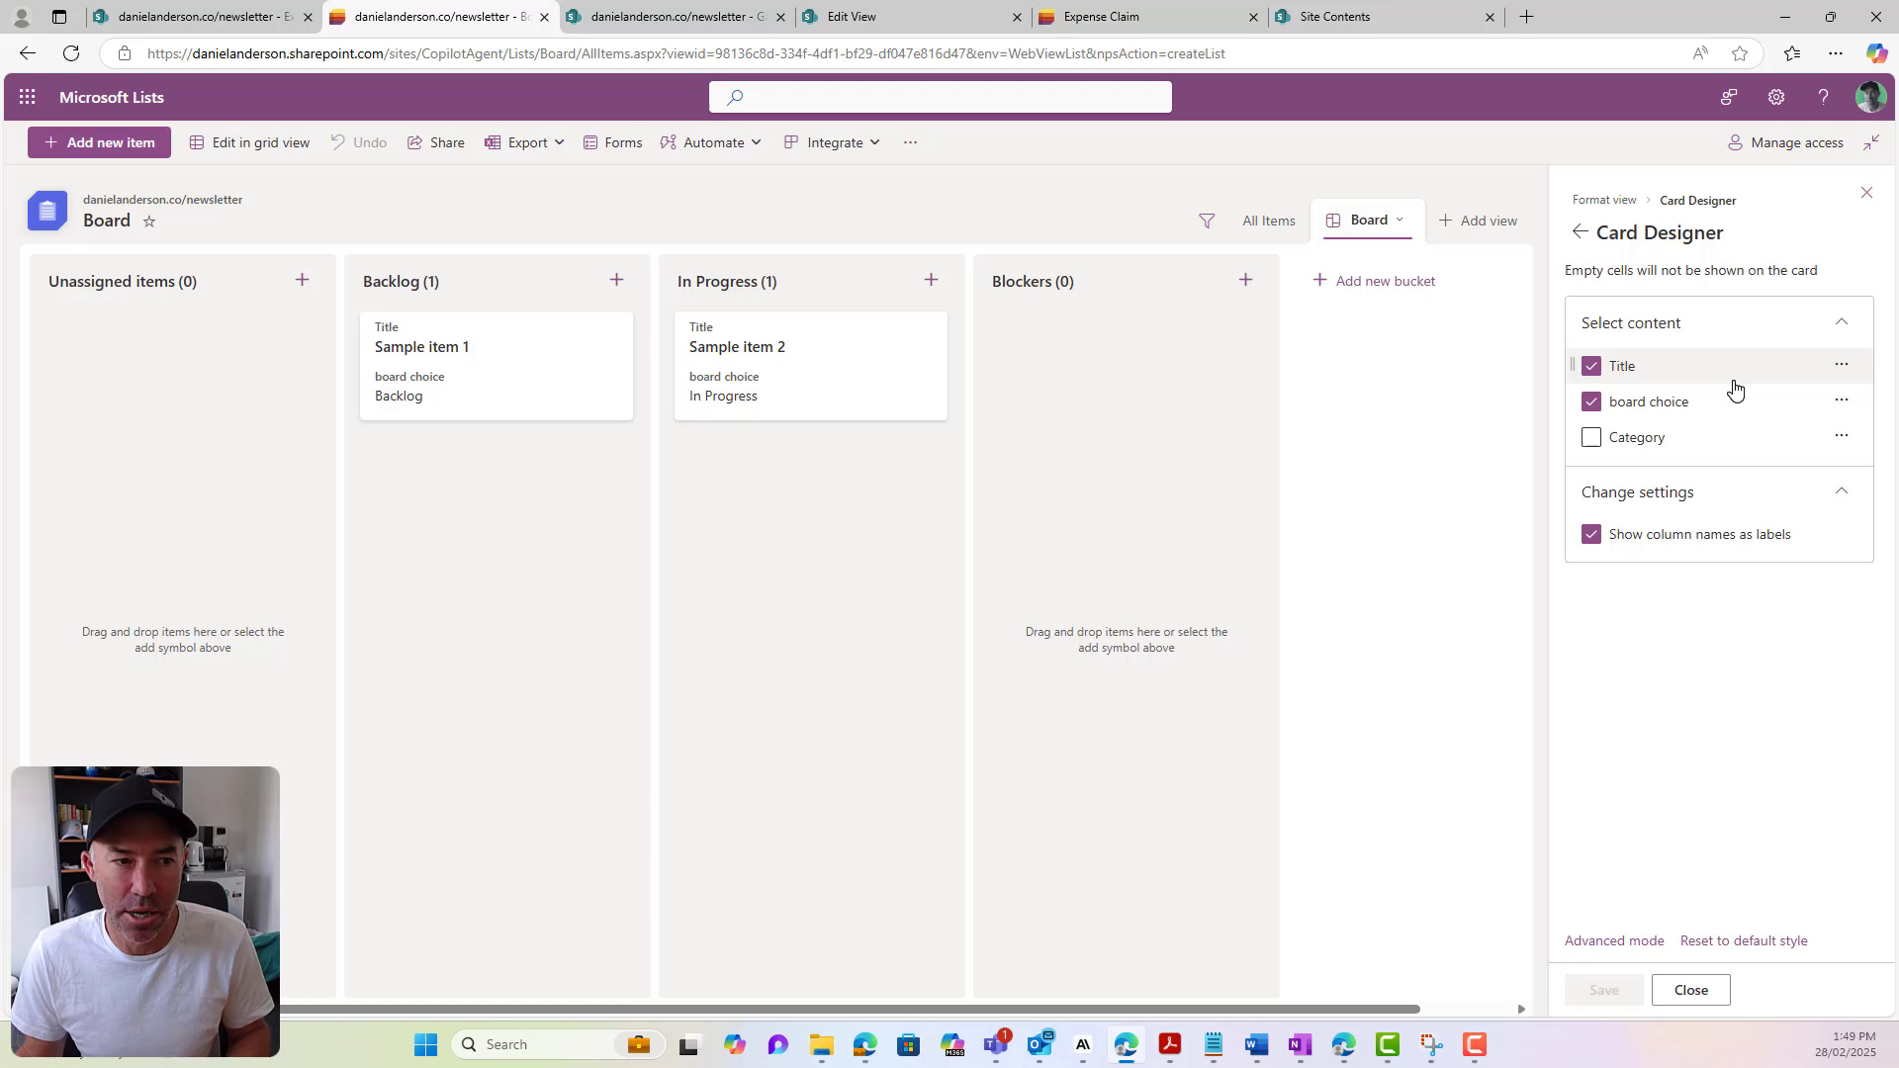
{"action": "left_click", "coordinate": [1630, 453]}
{"action": "left_click", "coordinate": [1624, 989]}
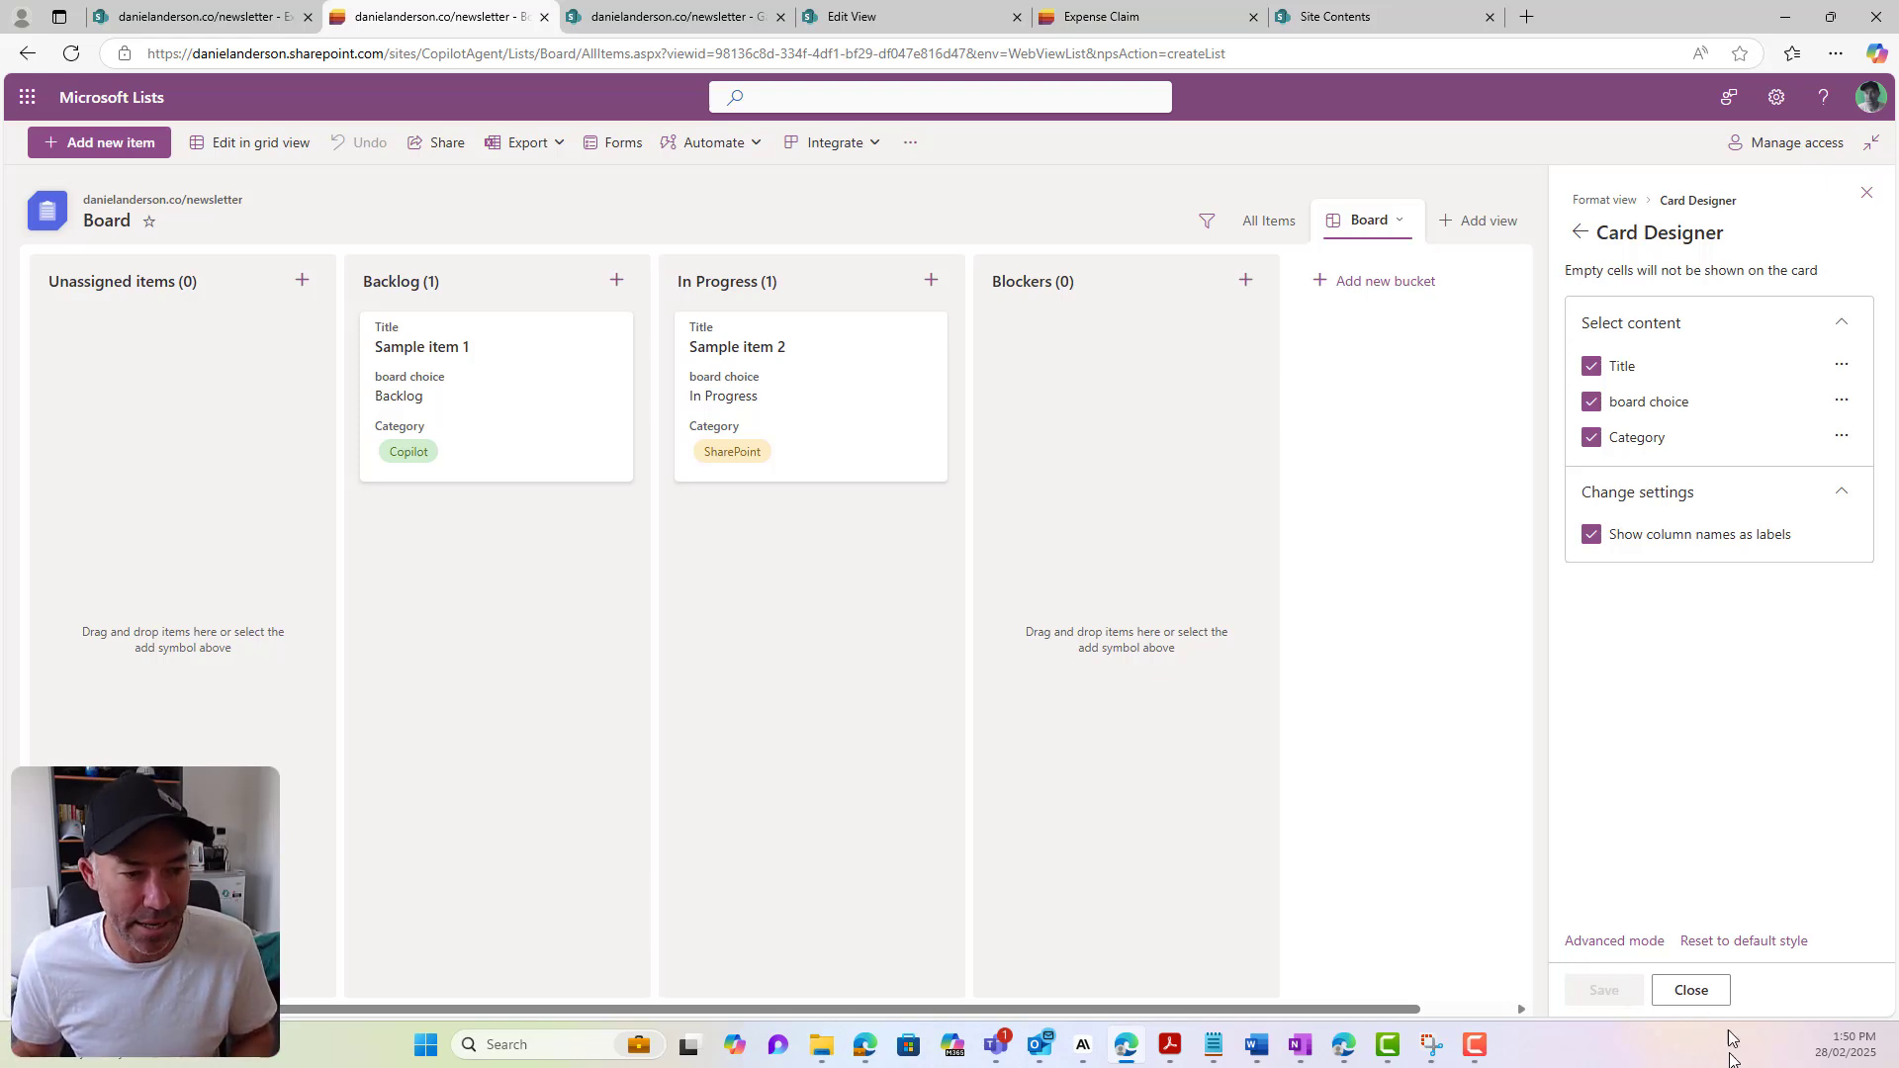
{"action": "left_click", "coordinate": [1867, 193]}
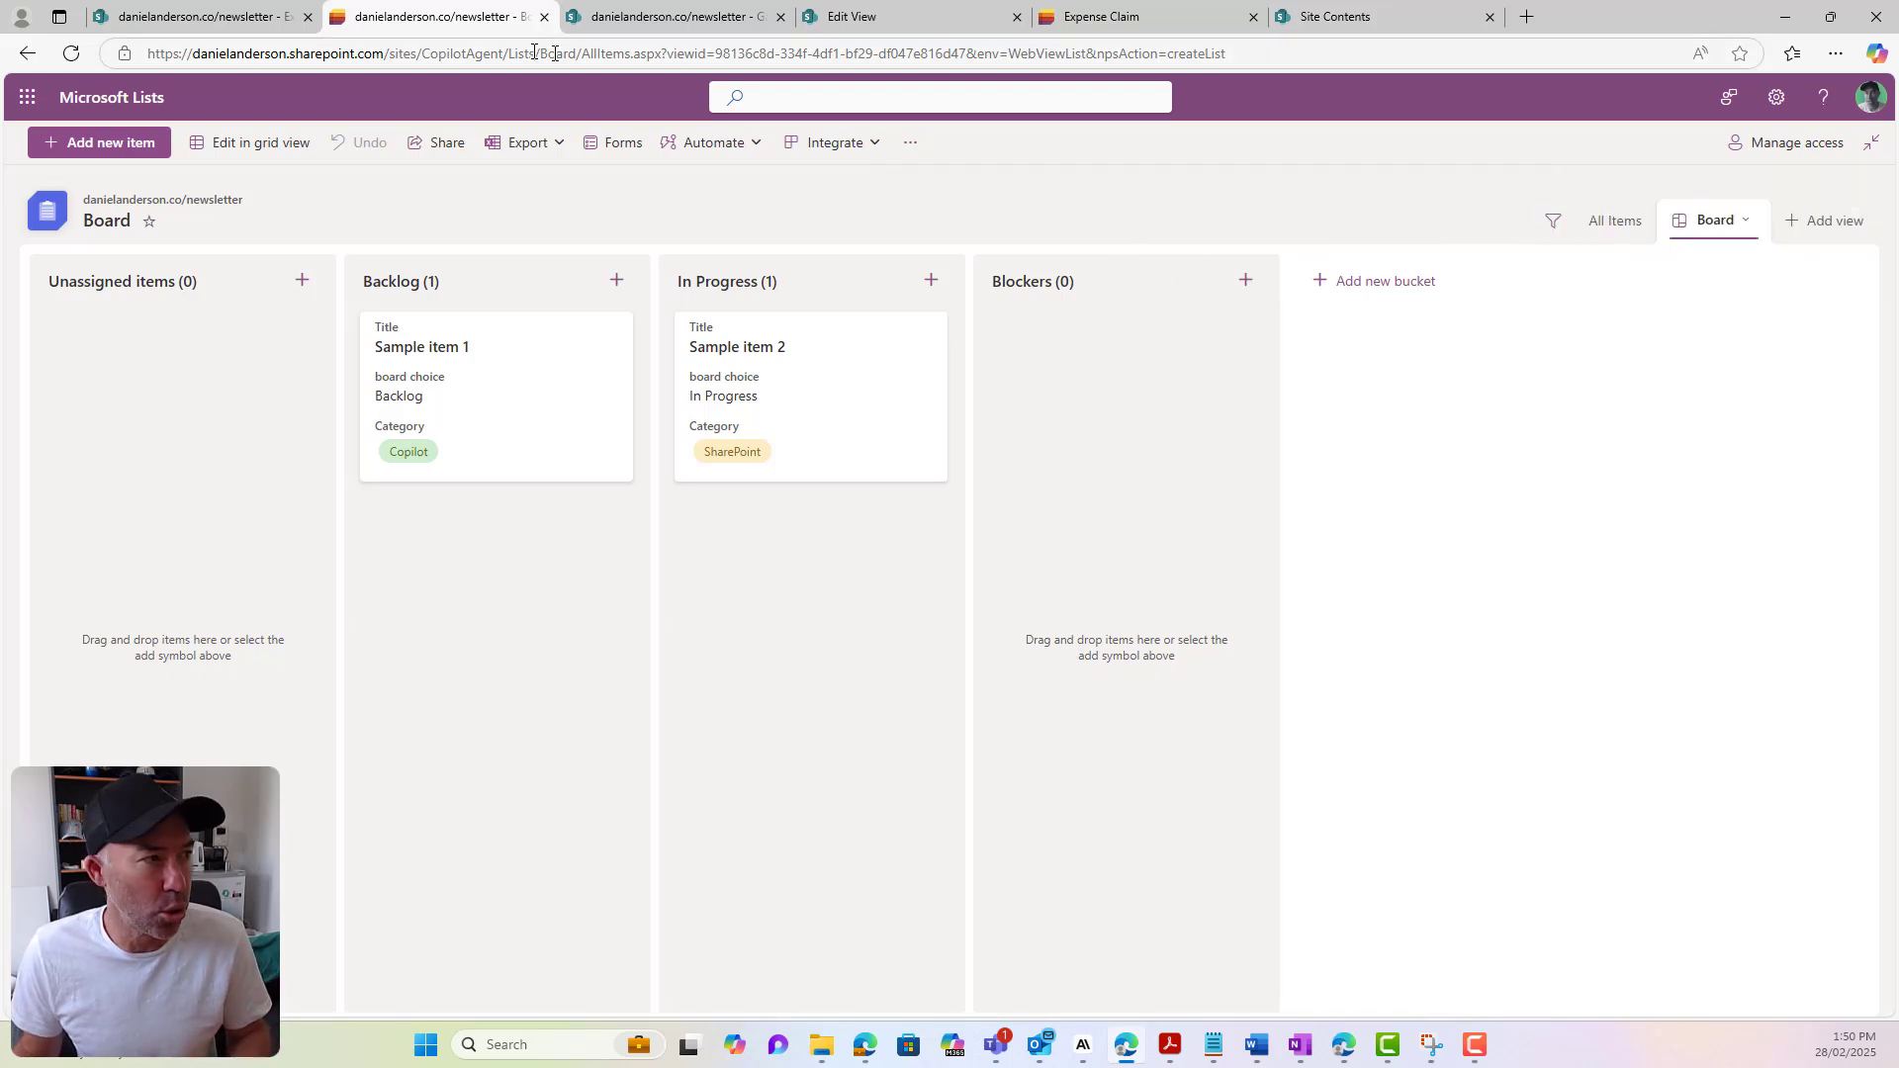
{"action": "left_click", "coordinate": [119, 100]}
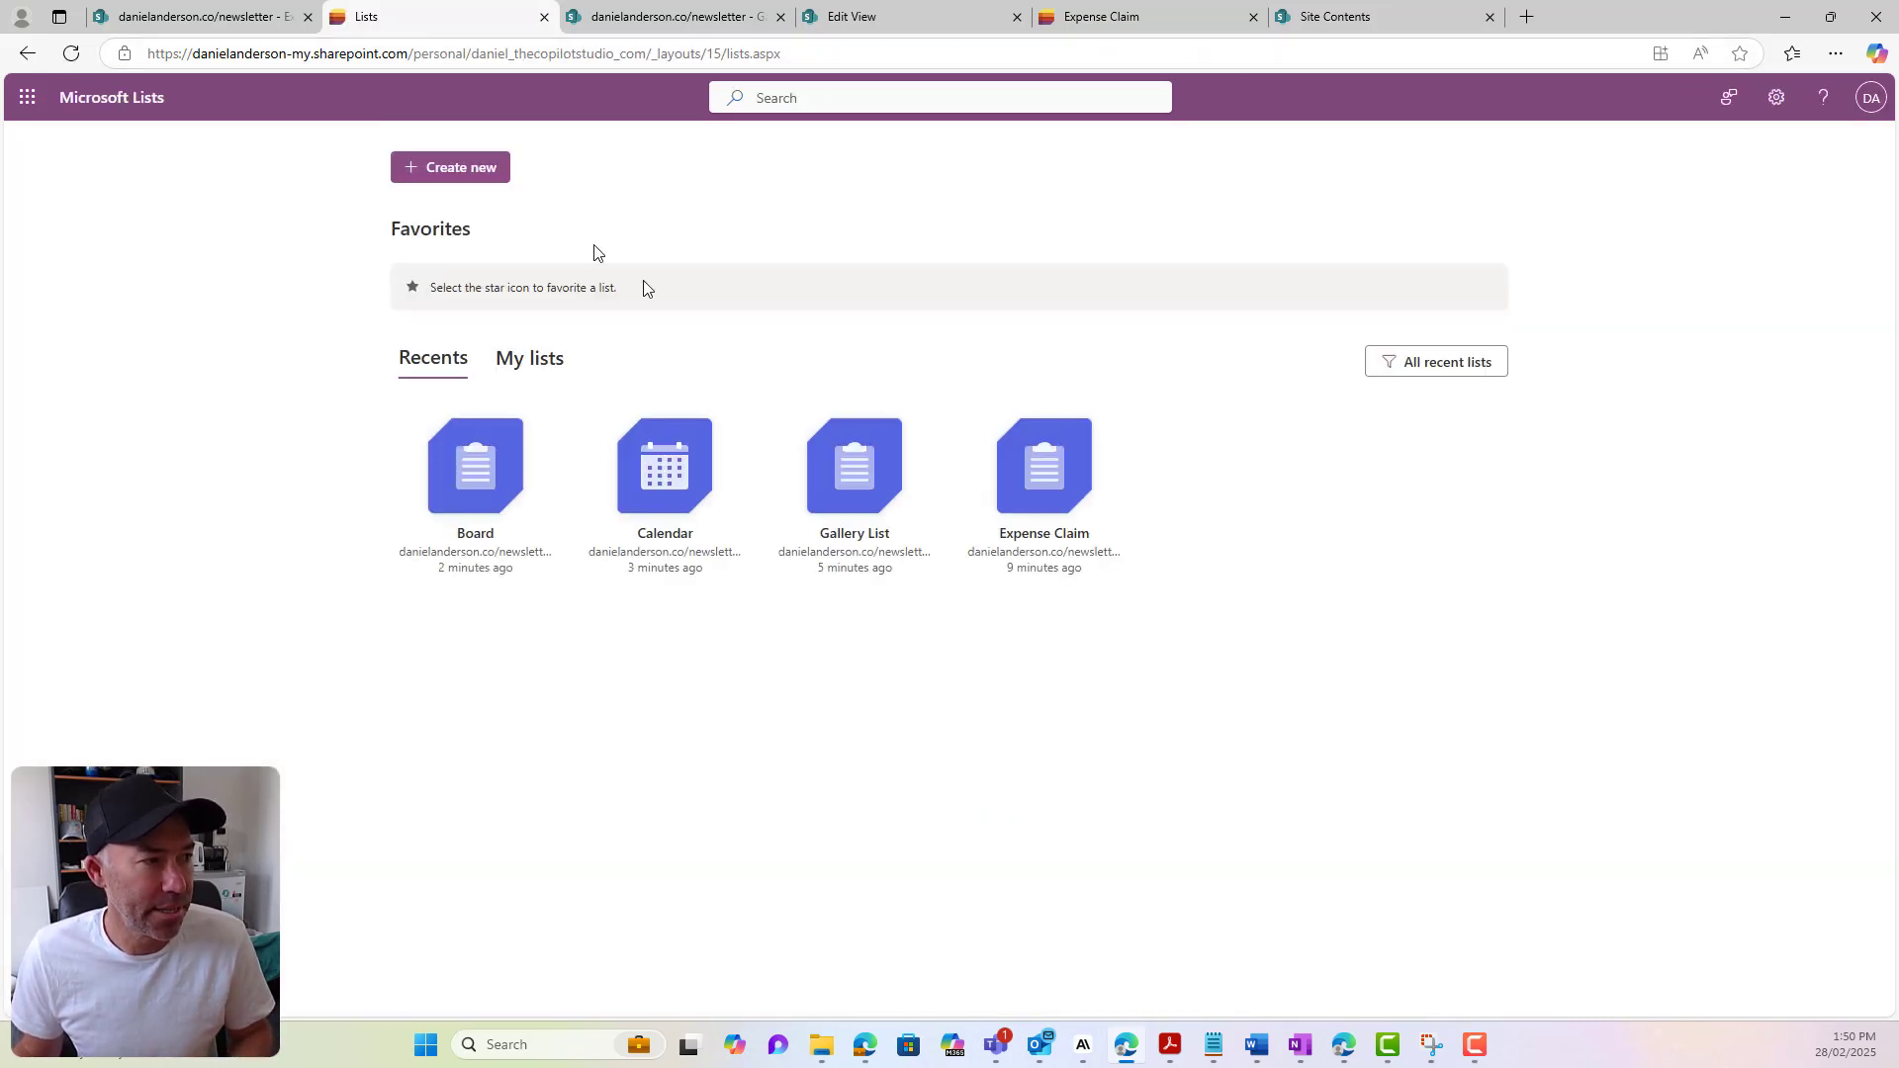
Bring up the new-list creation options, then go to the newsletter SharePoint site's home page
{"action": "left_click", "coordinate": [443, 170]}
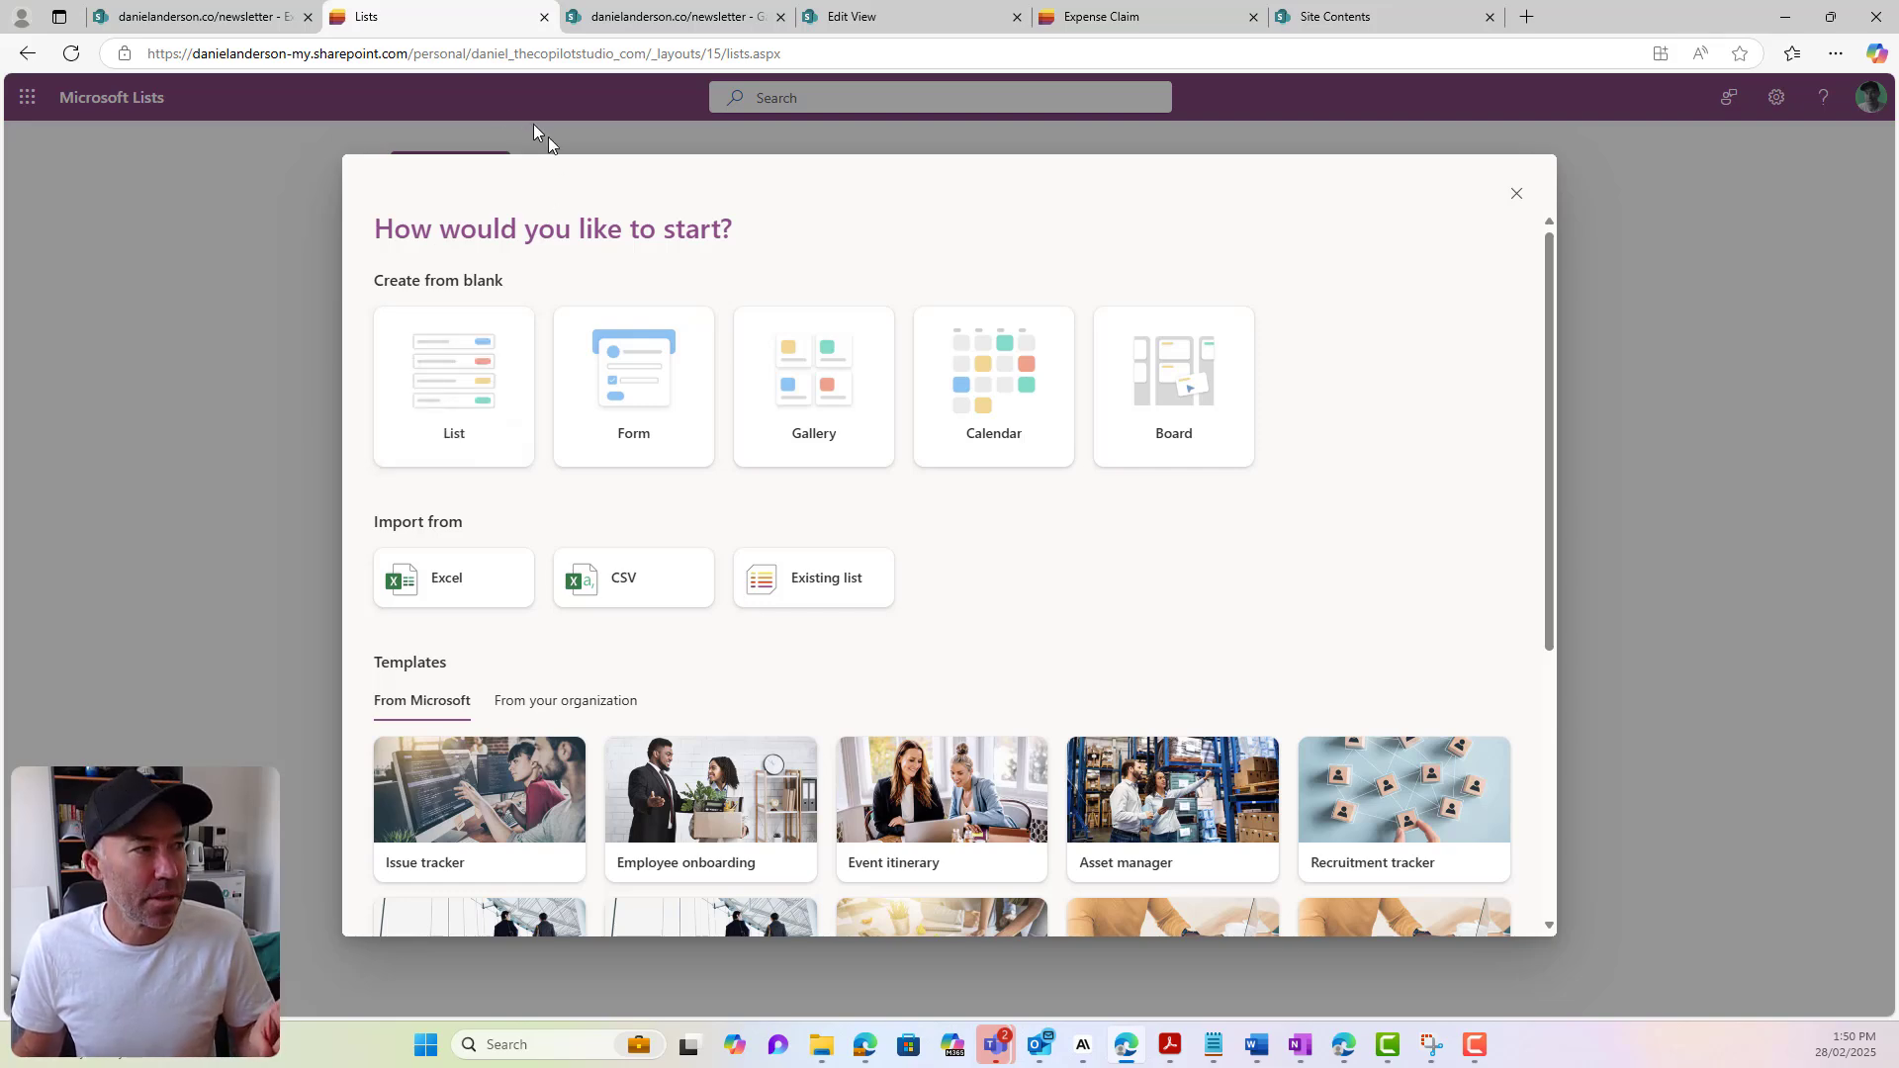
{"action": "left_click", "coordinate": [208, 17]}
{"action": "left_click", "coordinate": [162, 229]}
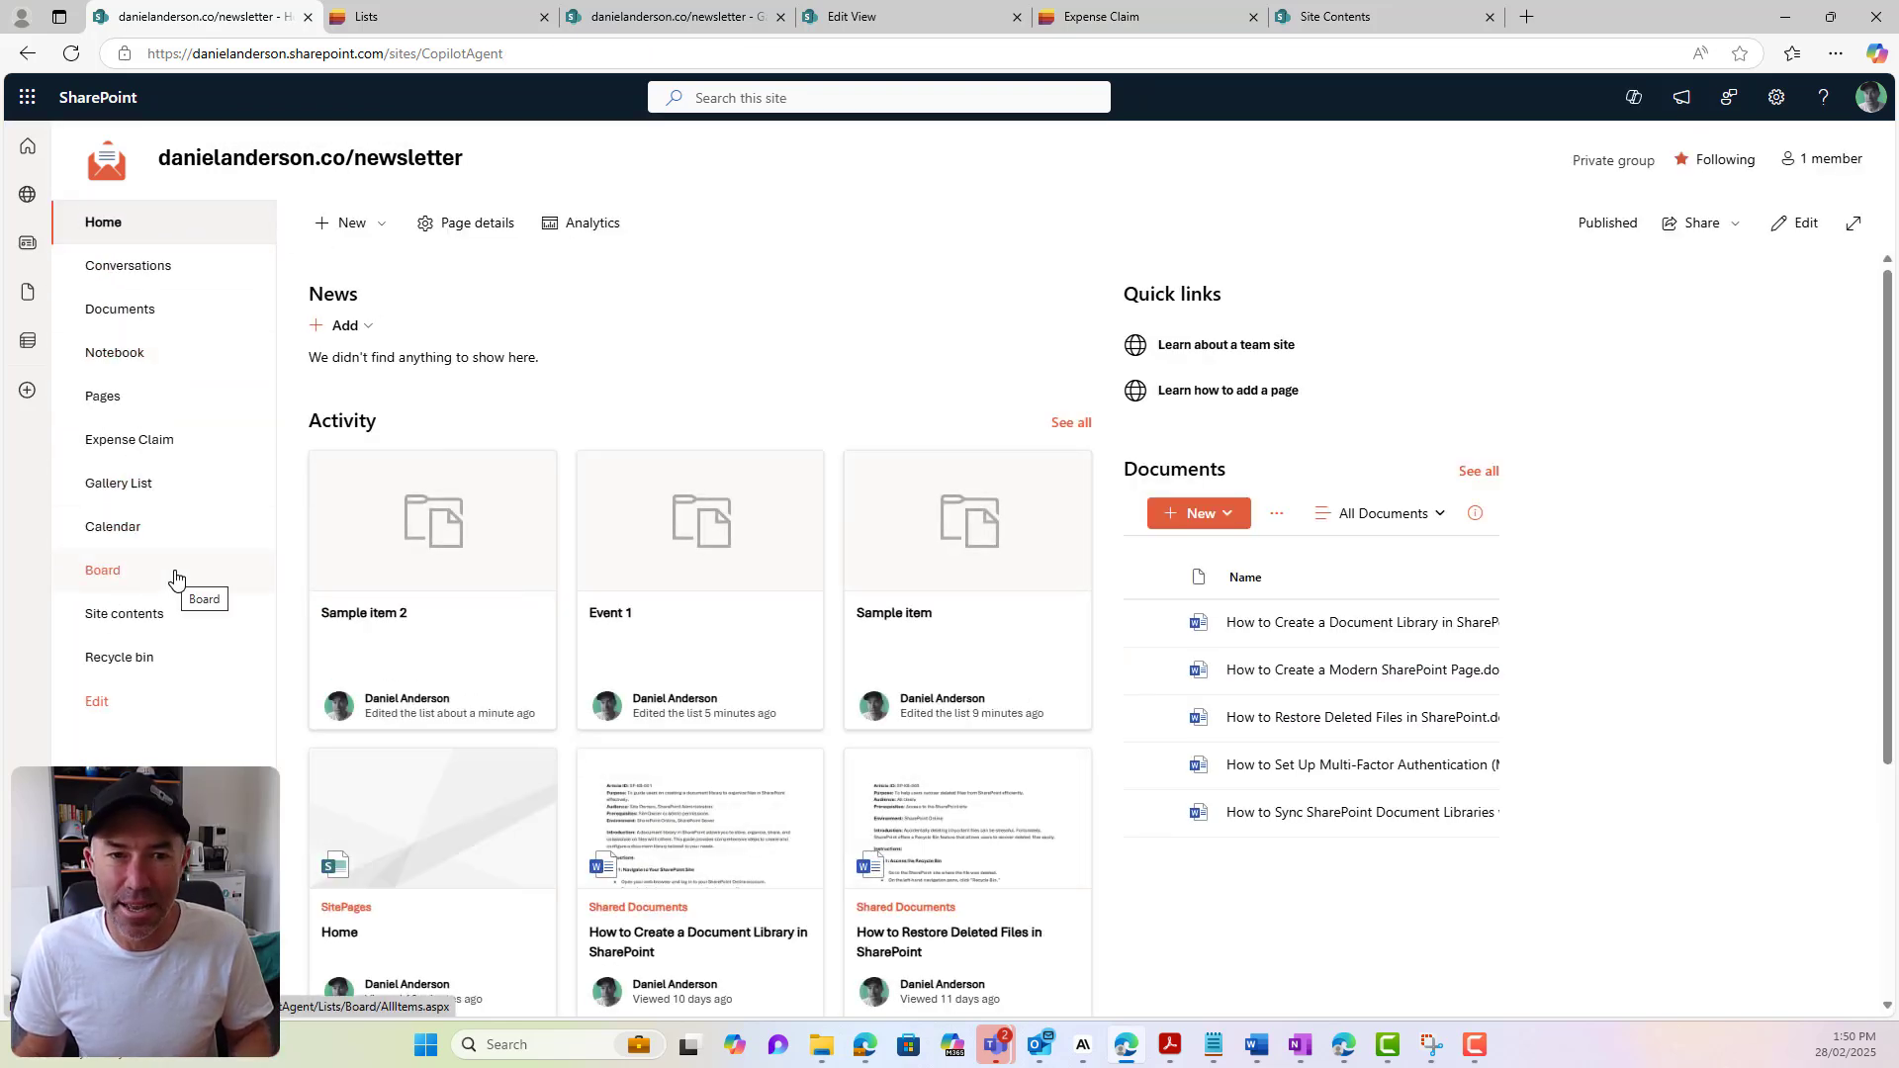
Browse the site's Expense Claim and Gallery List lists, then return to the site home page
{"action": "left_click", "coordinate": [161, 443]}
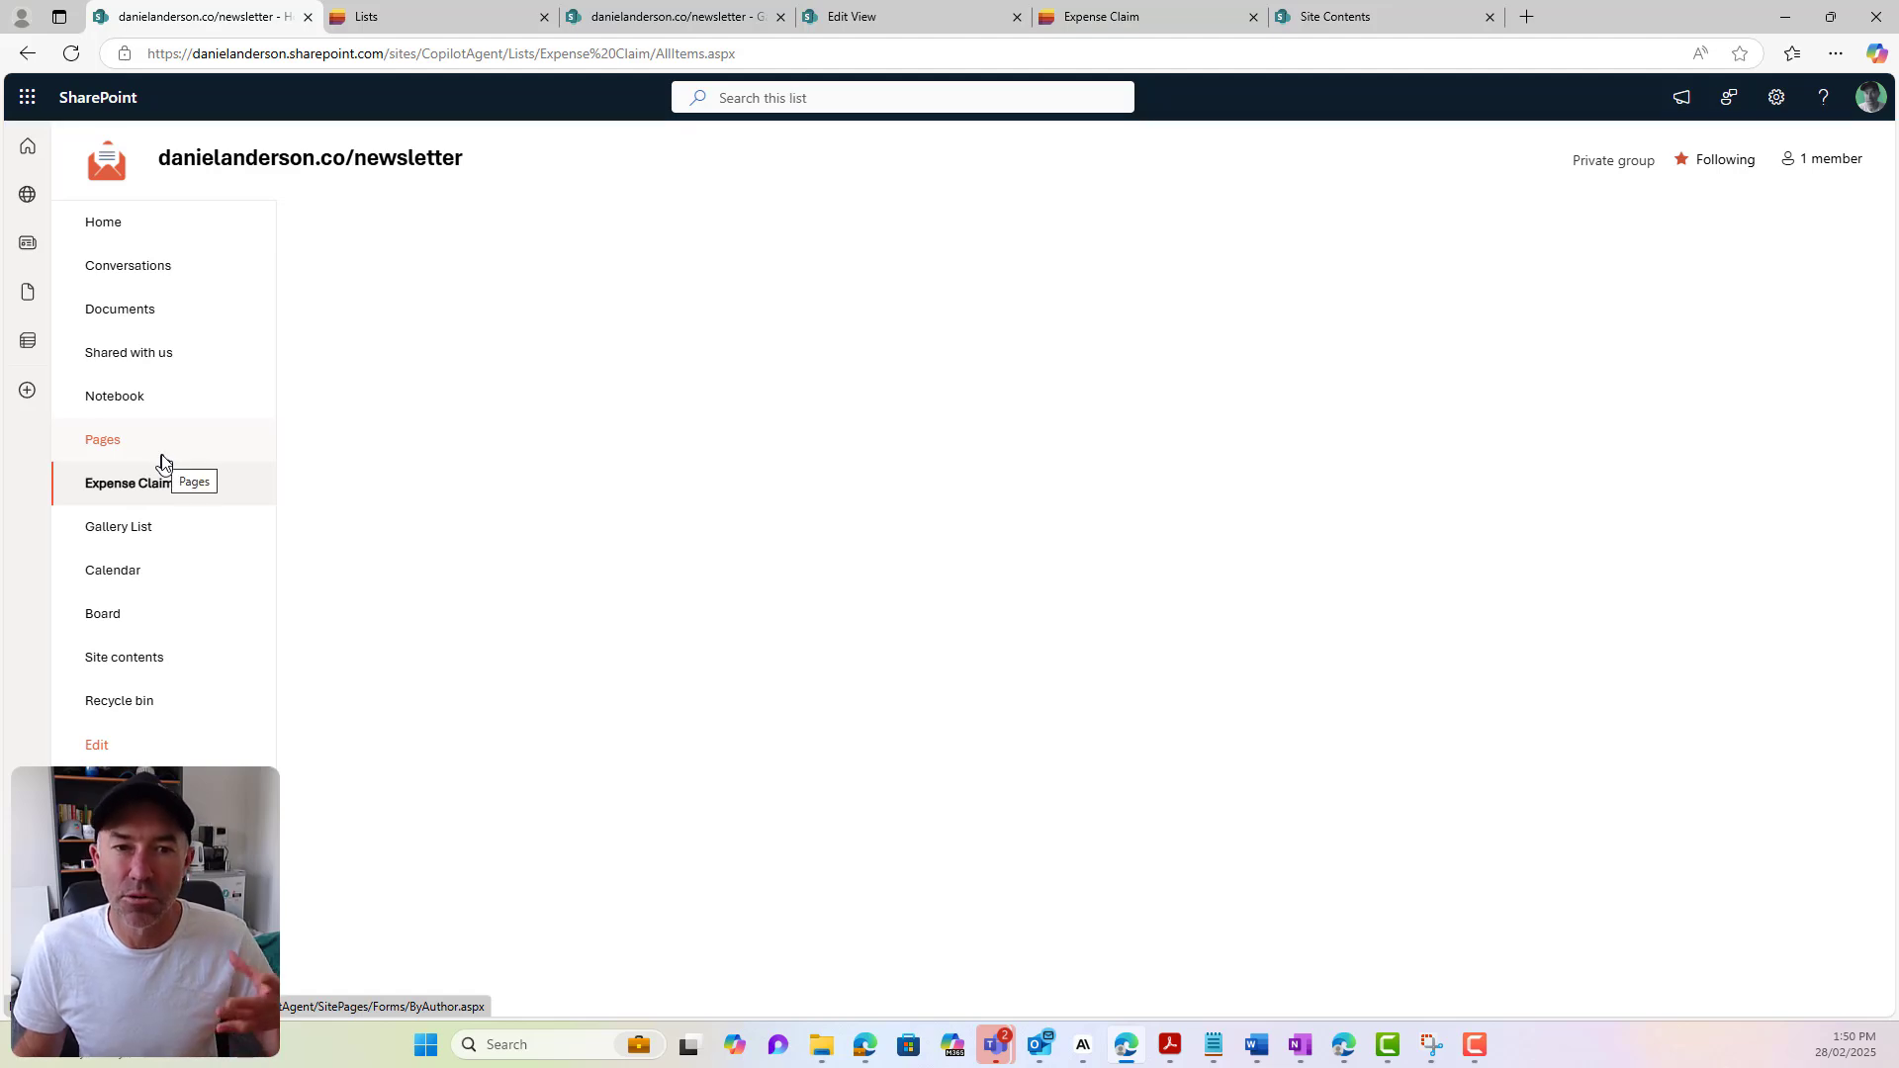
{"action": "left_click", "coordinate": [139, 538]}
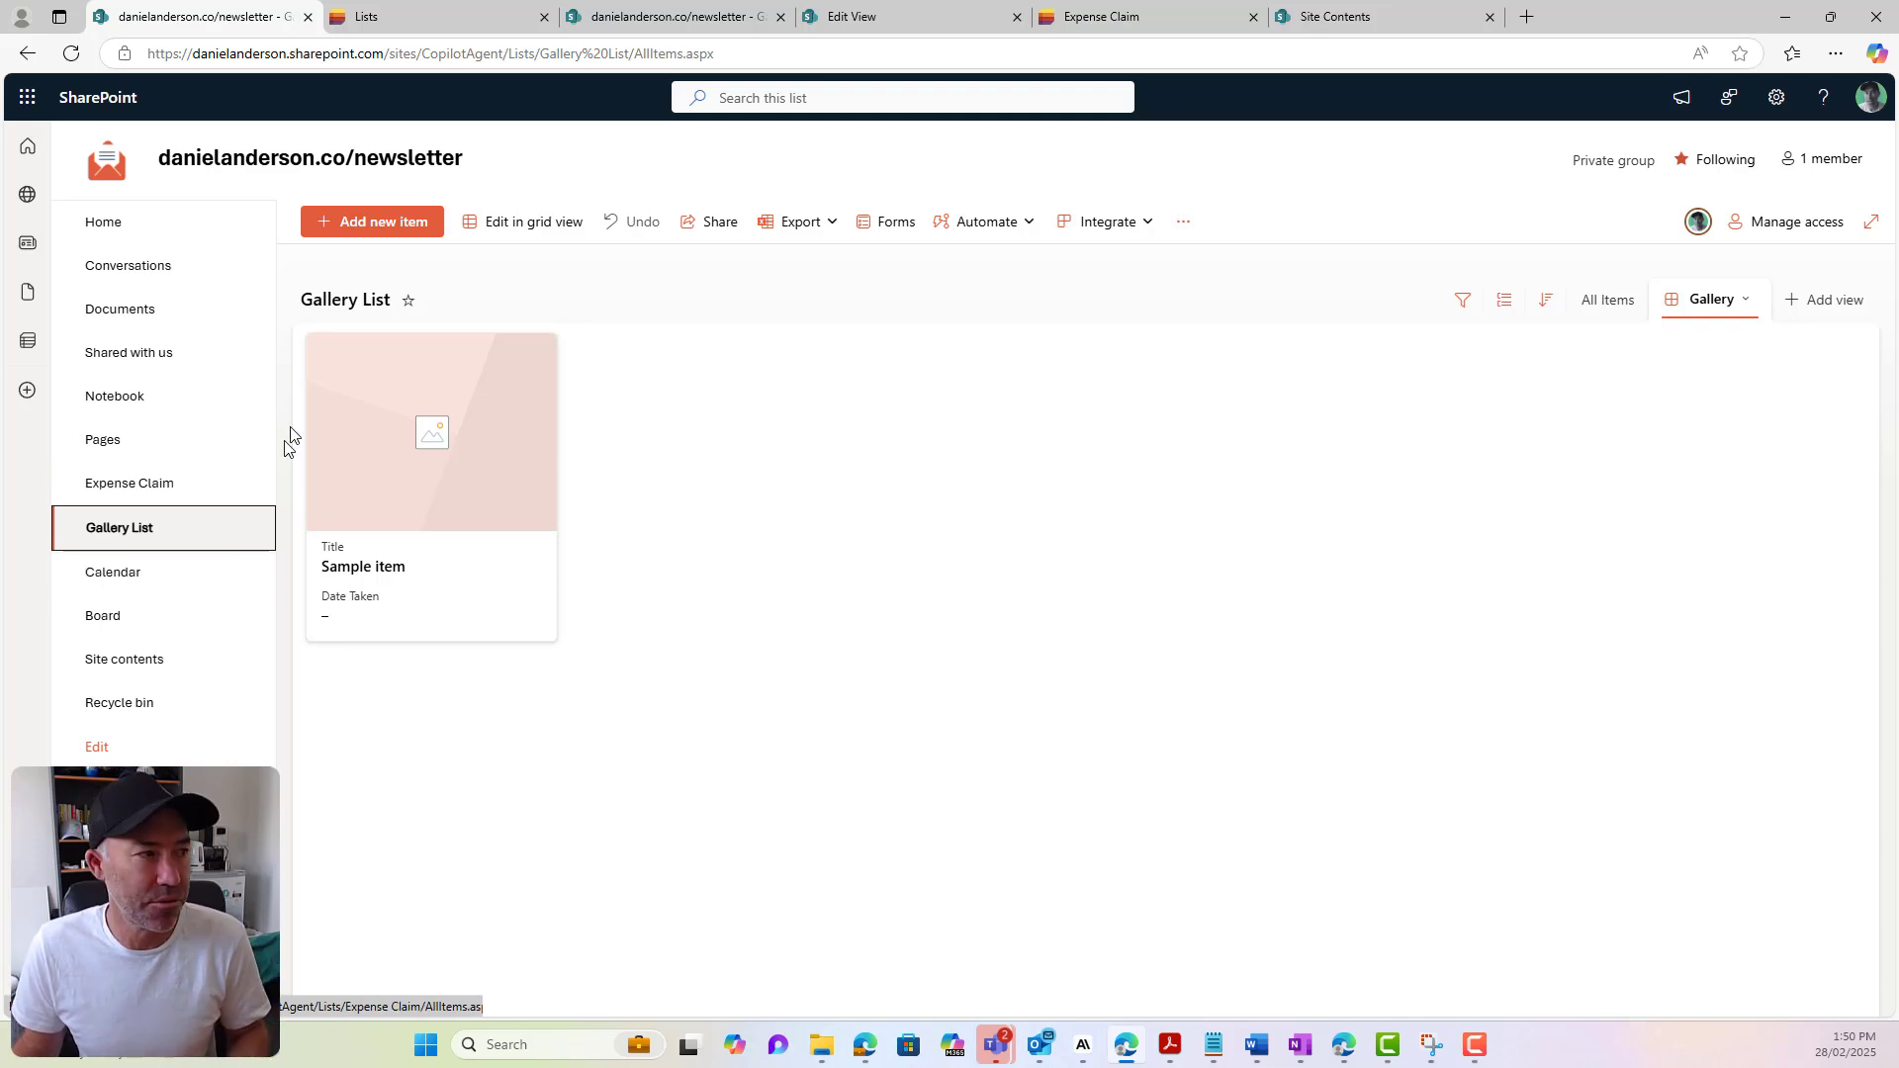
{"action": "left_click", "coordinate": [157, 235]}
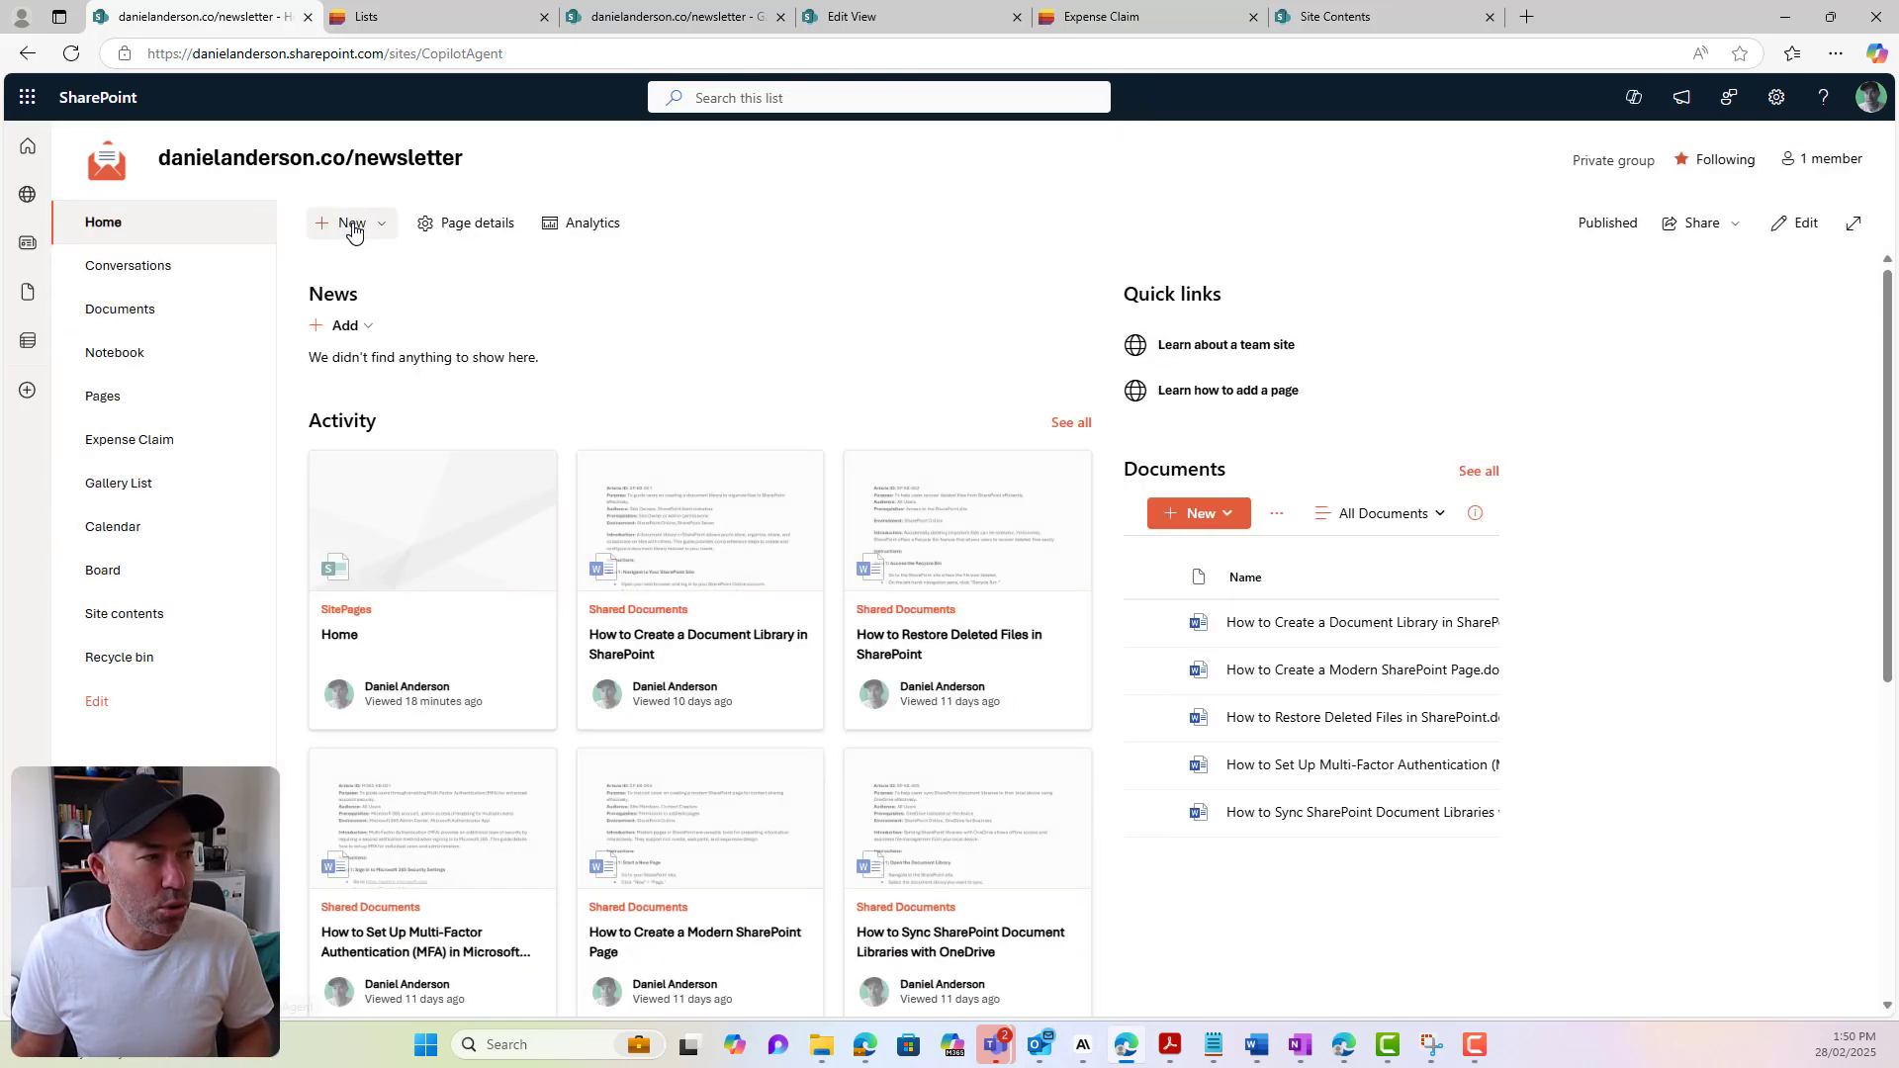
Start a new Lists form from the New menu, cancel it, and go back to Microsoft Lists
{"action": "left_click", "coordinate": [349, 224]}
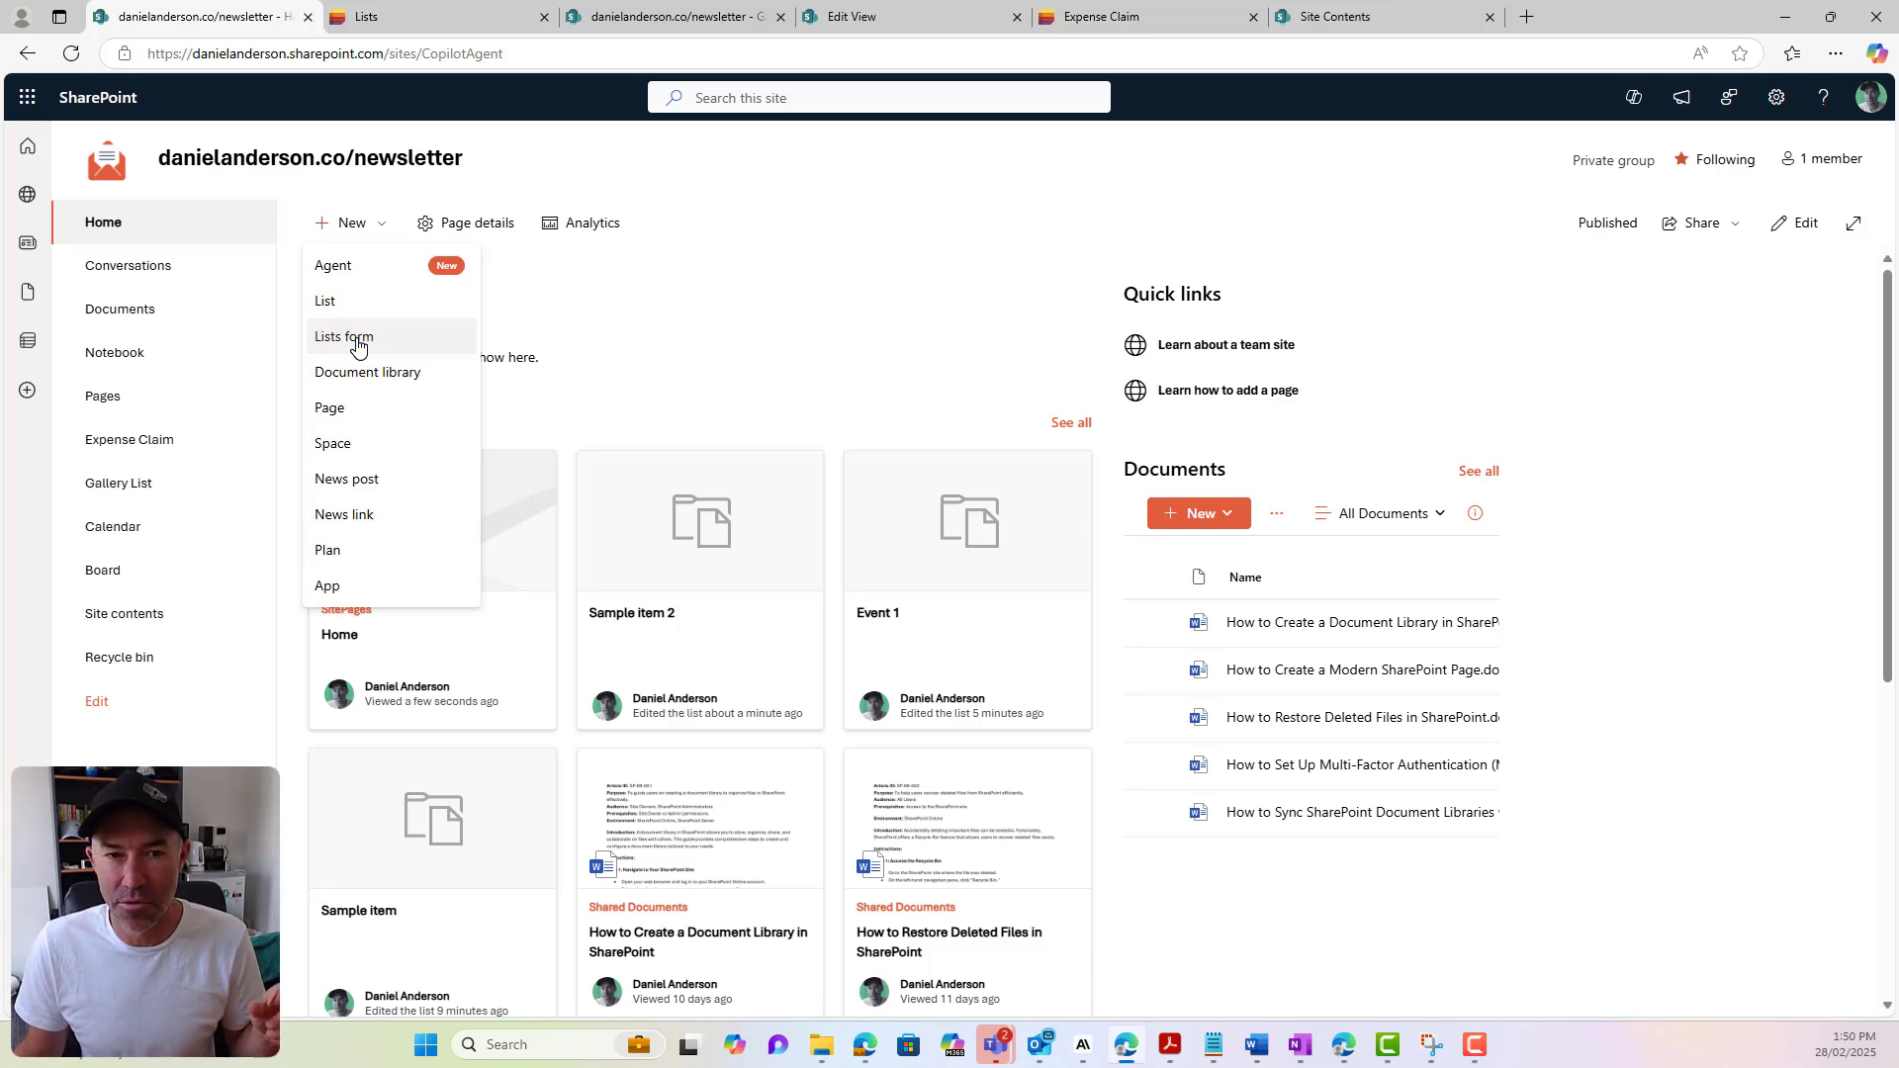
{"action": "left_click", "coordinate": [365, 339]}
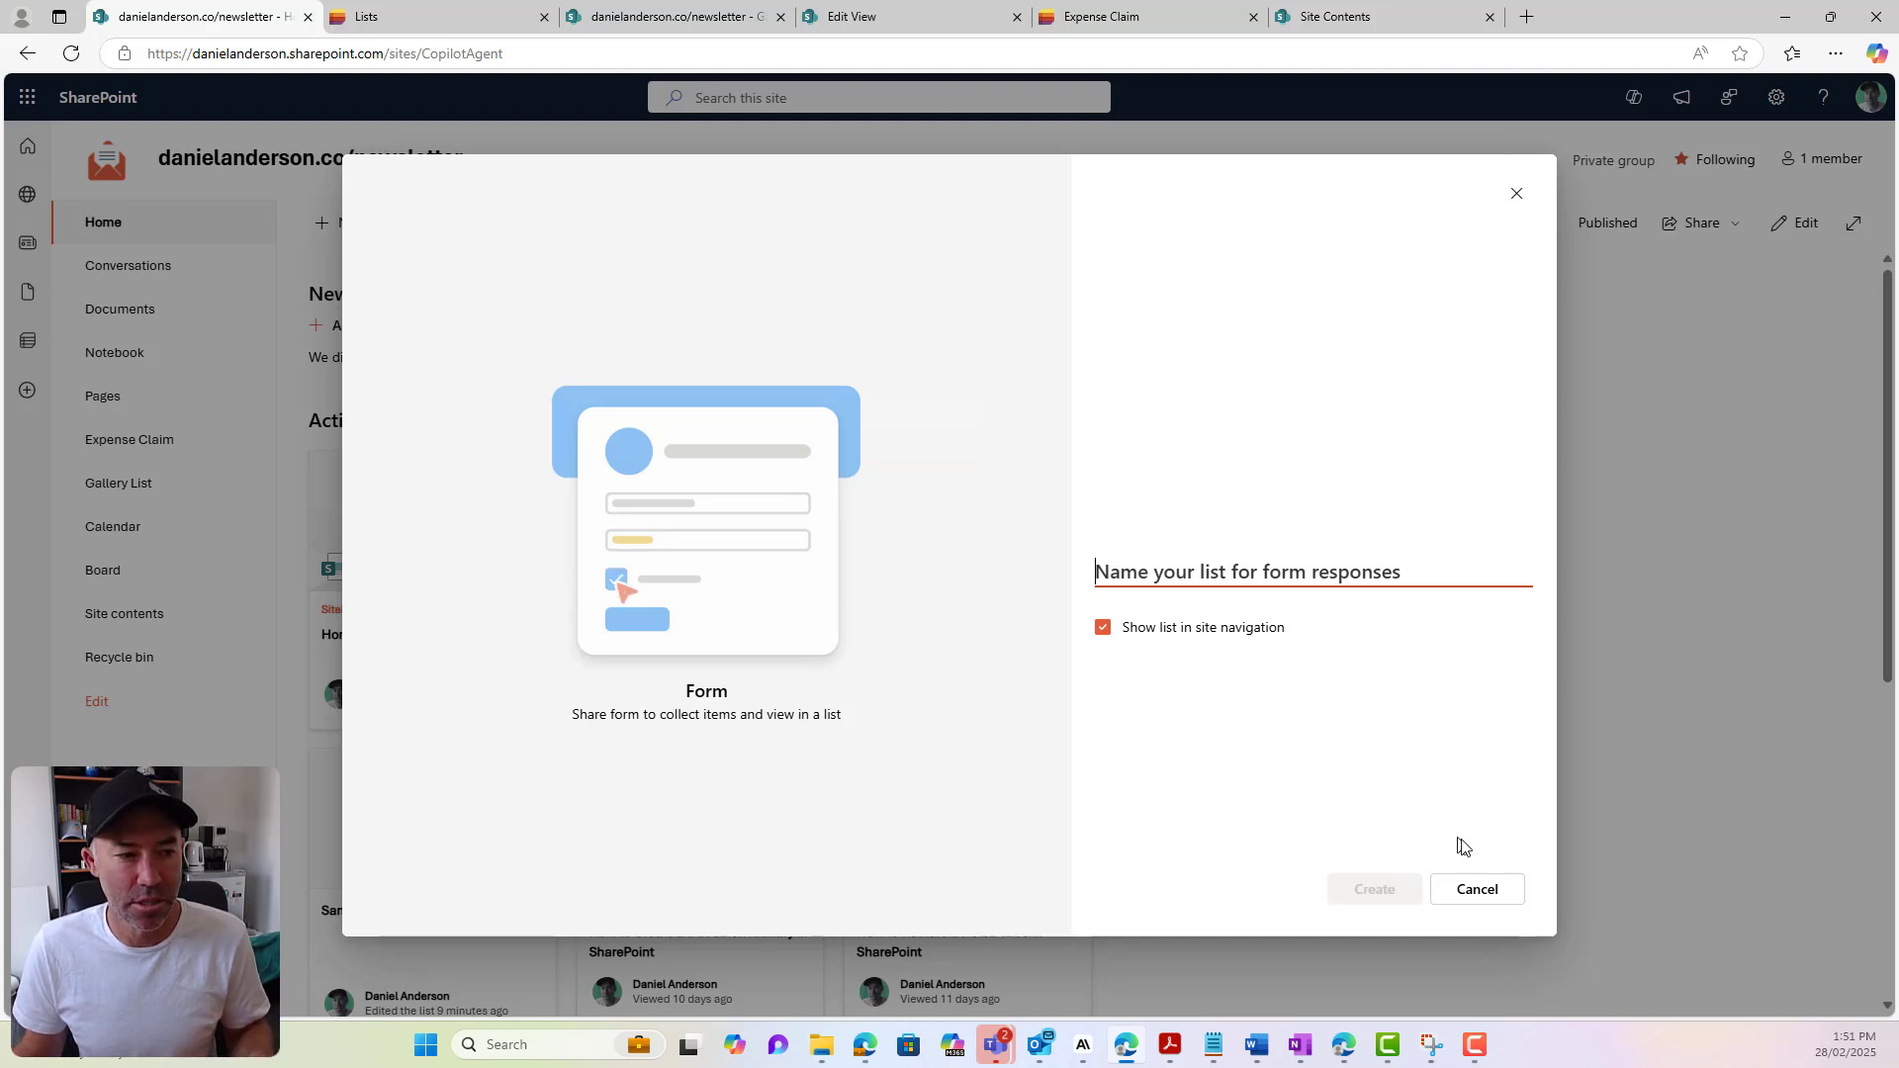
{"action": "left_click", "coordinate": [1493, 905]}
{"action": "left_click", "coordinate": [395, 16]}
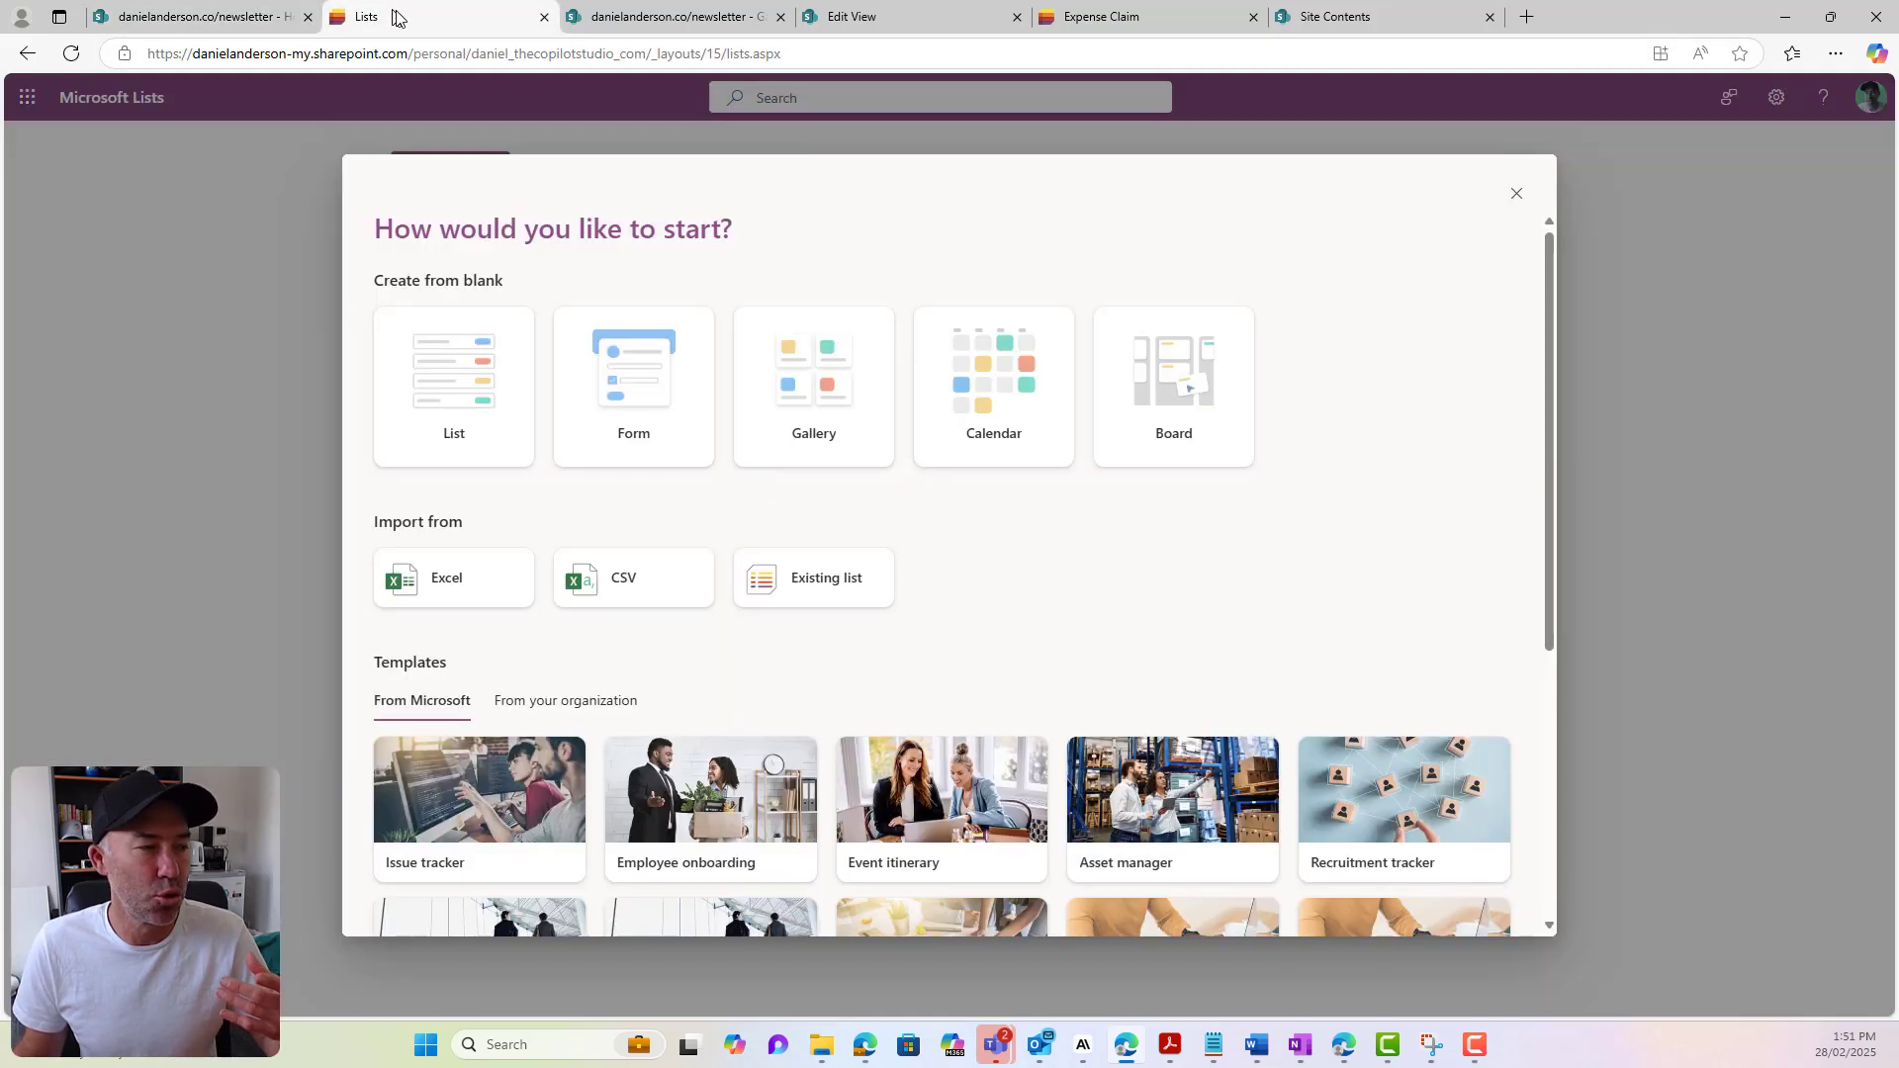